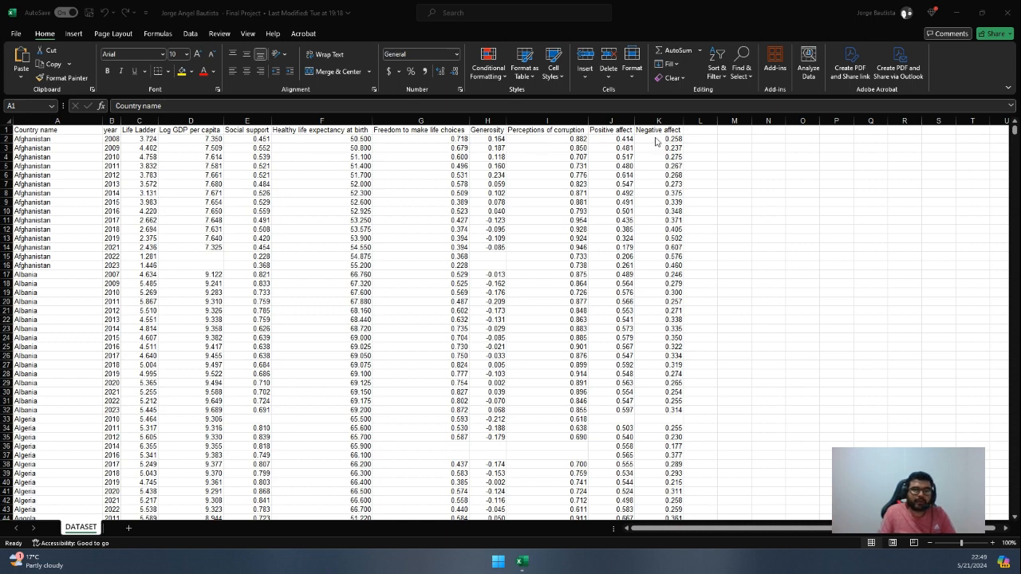
# Rename the header in cell A1 to "Country Name" with a capital N
pyautogui.scroll(2, 426, 194)
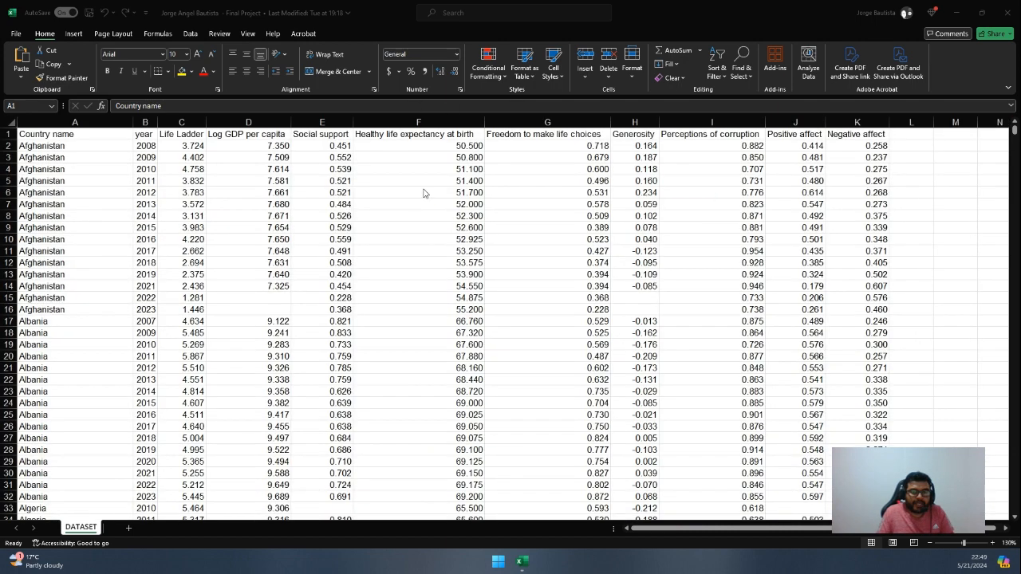
pyautogui.click(52, 135)
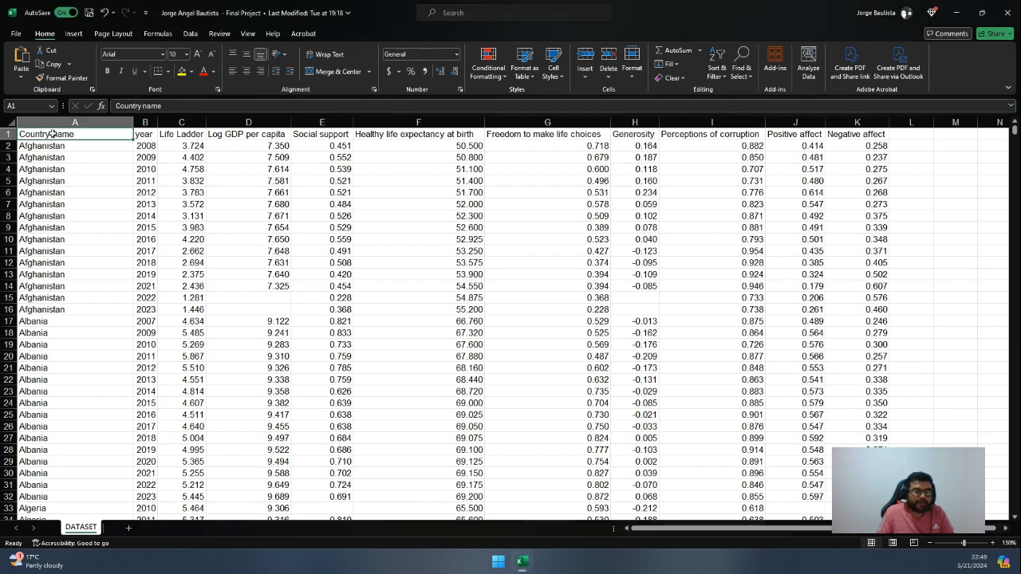
pyautogui.click(147, 105)
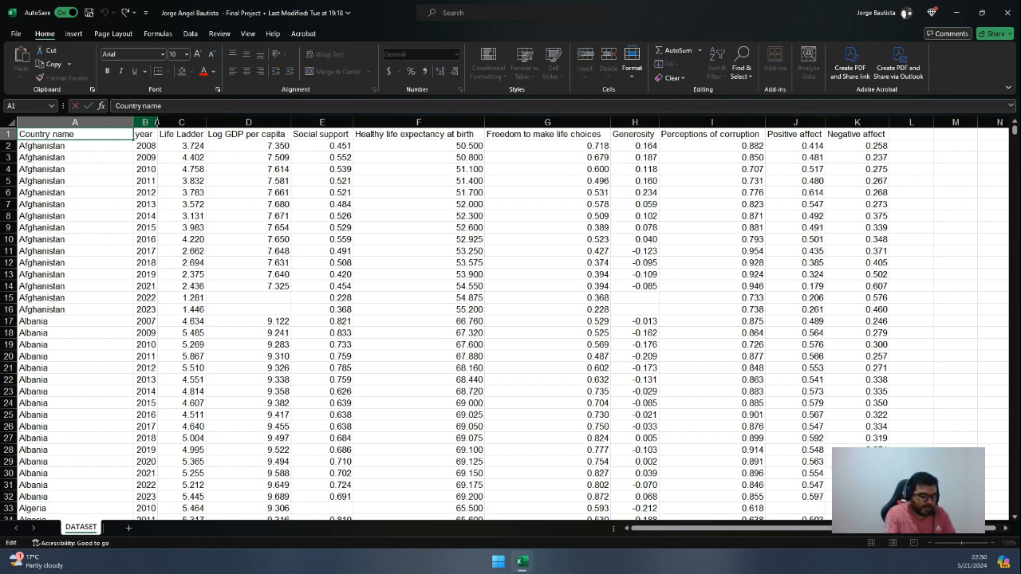
pyautogui.press('BackSpace')
pyautogui.write('N')
pyautogui.click(145, 147)
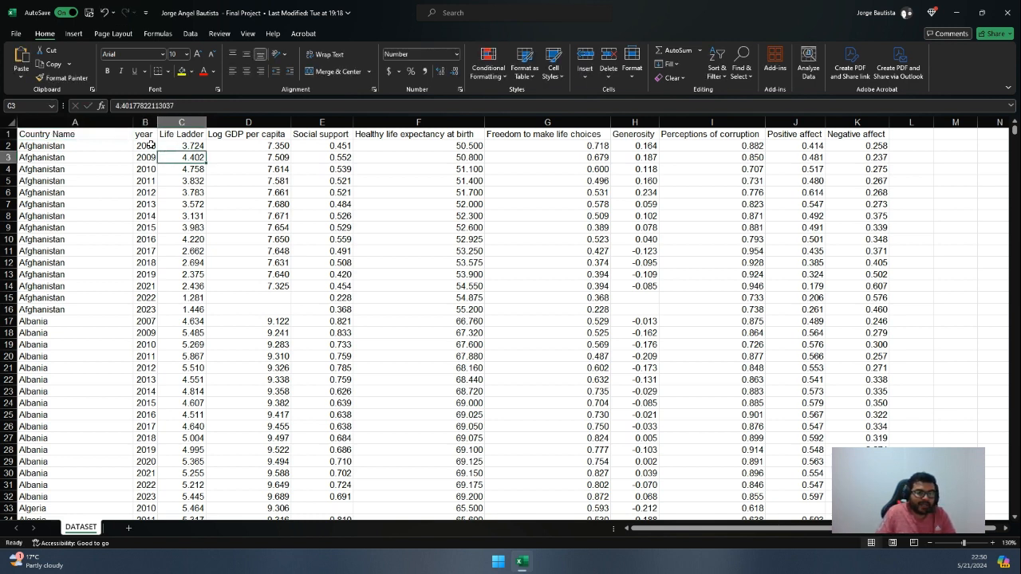
# Rename the header in cell B1 to "Year" with a capital Y
pyautogui.click(144, 134)
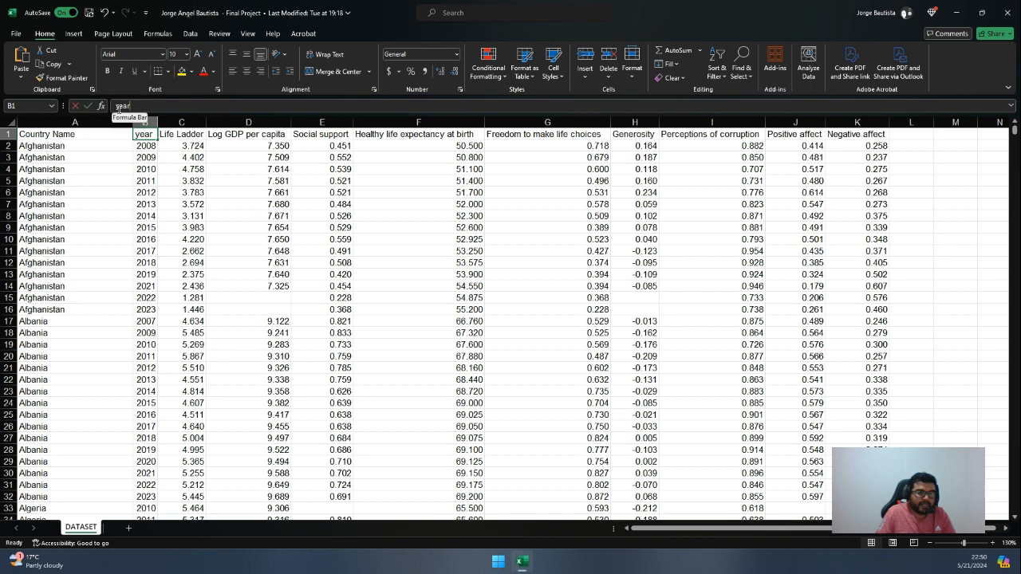
pyautogui.click(118, 107)
pyautogui.press('BackSpace')
pyautogui.write('Y')
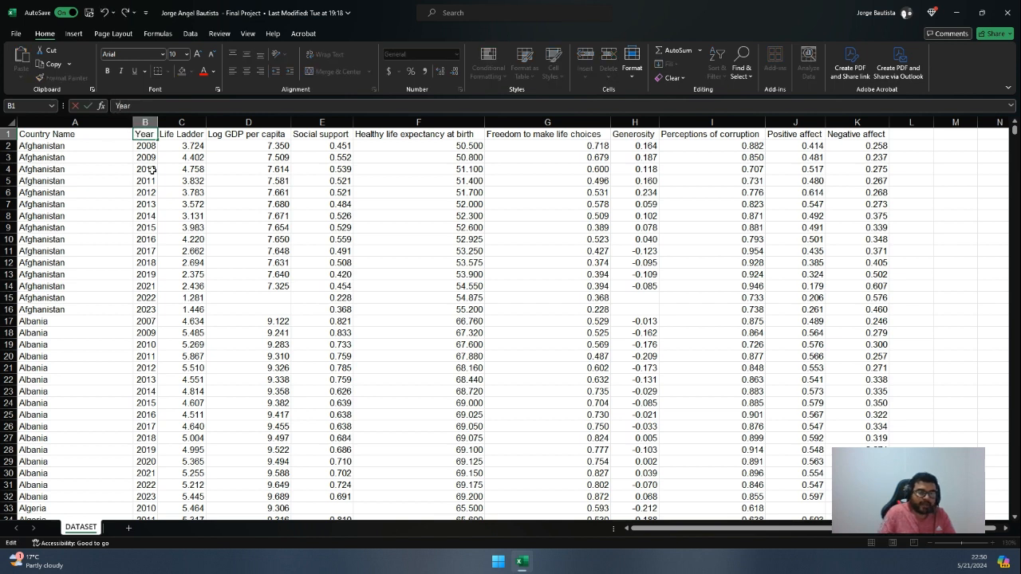
pyautogui.click(177, 136)
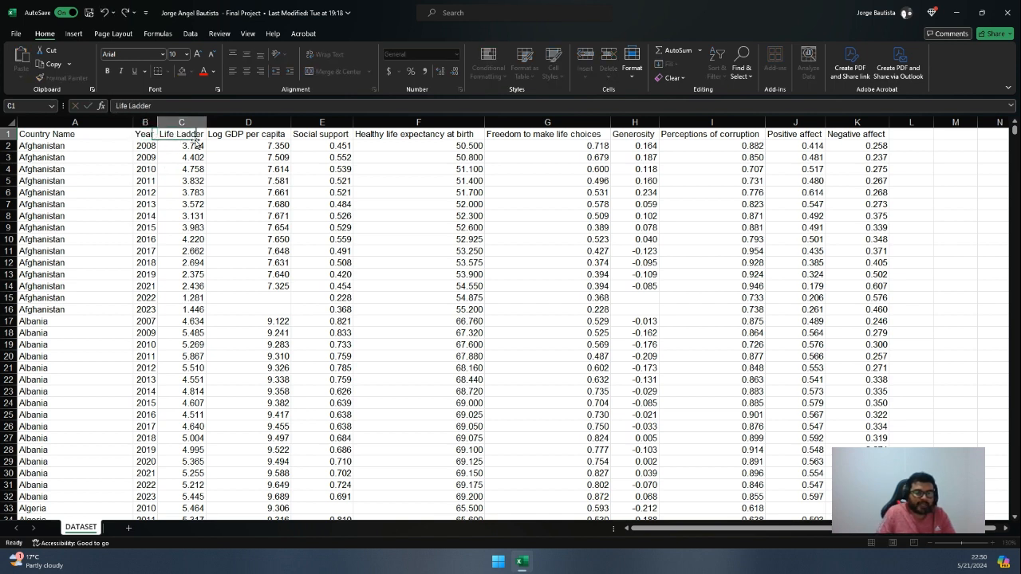
# Rename the header in cell E1 to "Social Support" with a capital second word
pyautogui.click(263, 137)
pyautogui.click(304, 136)
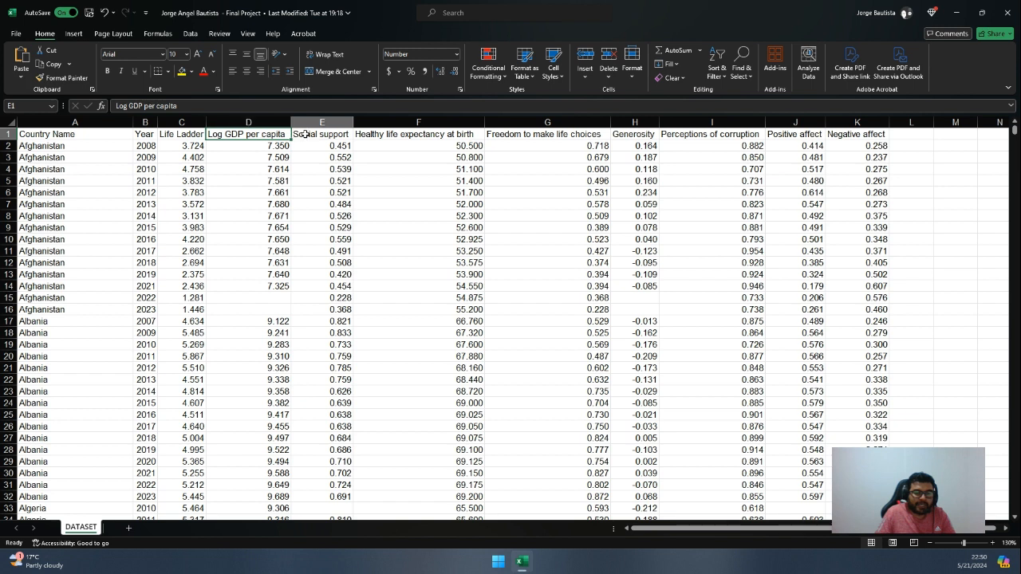
pyautogui.click(145, 106)
pyautogui.press('BackSpace')
pyautogui.write('S')
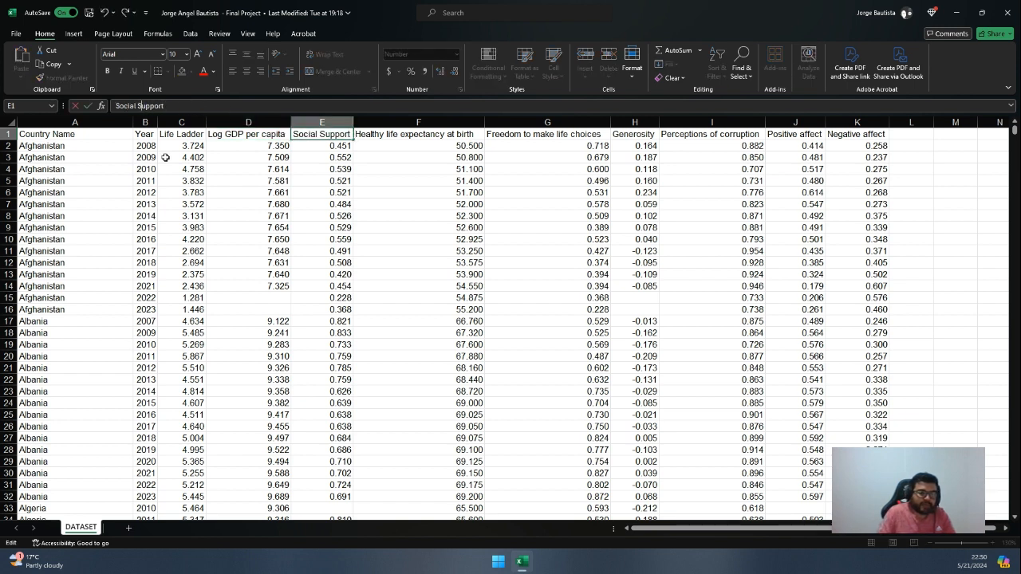
pyautogui.press('Tab')
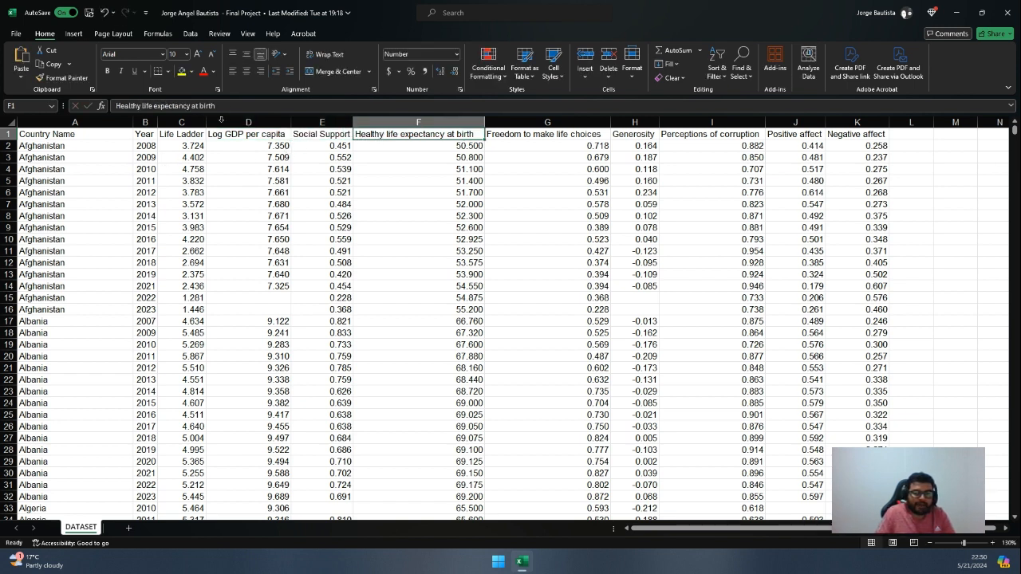
# Capitalise the header in cell F1 so it reads "Healthy Life Expectancy at Birth"
pyautogui.click(144, 106)
pyautogui.press('BackSpace')
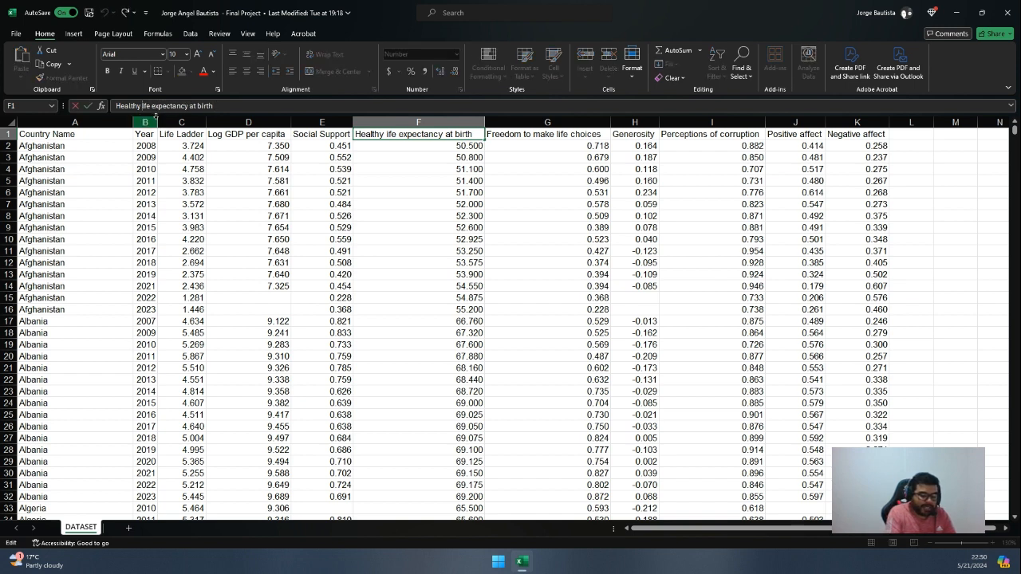
pyautogui.write('L')
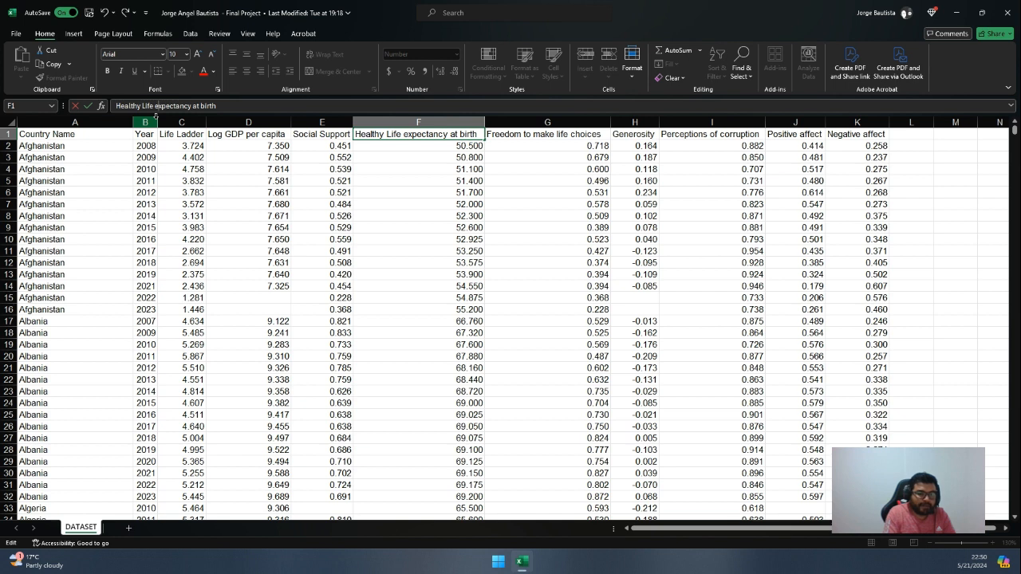
pyautogui.press('BackSpace')
pyautogui.write('E')
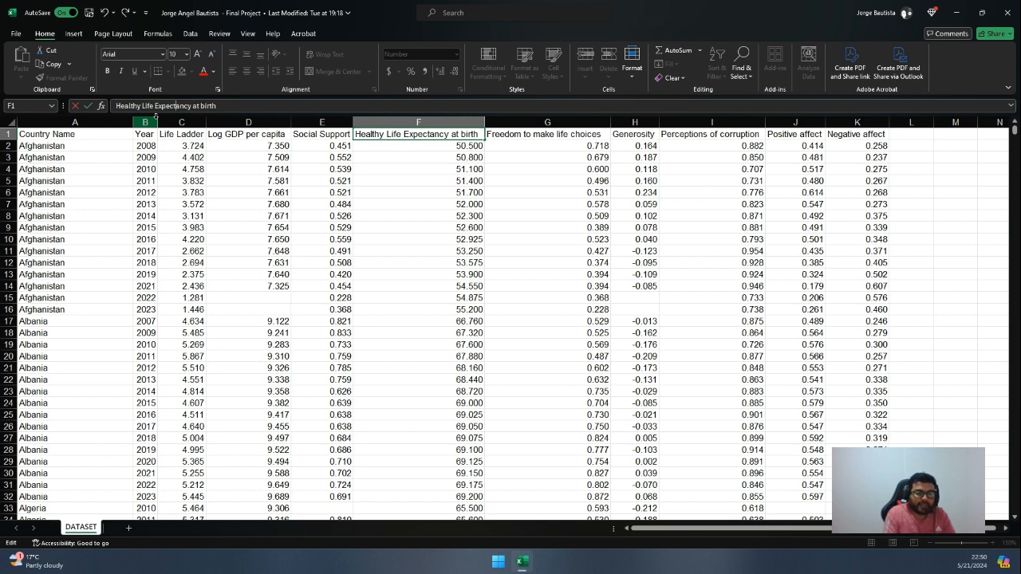
pyautogui.press('BackSpace')
pyautogui.write('B')
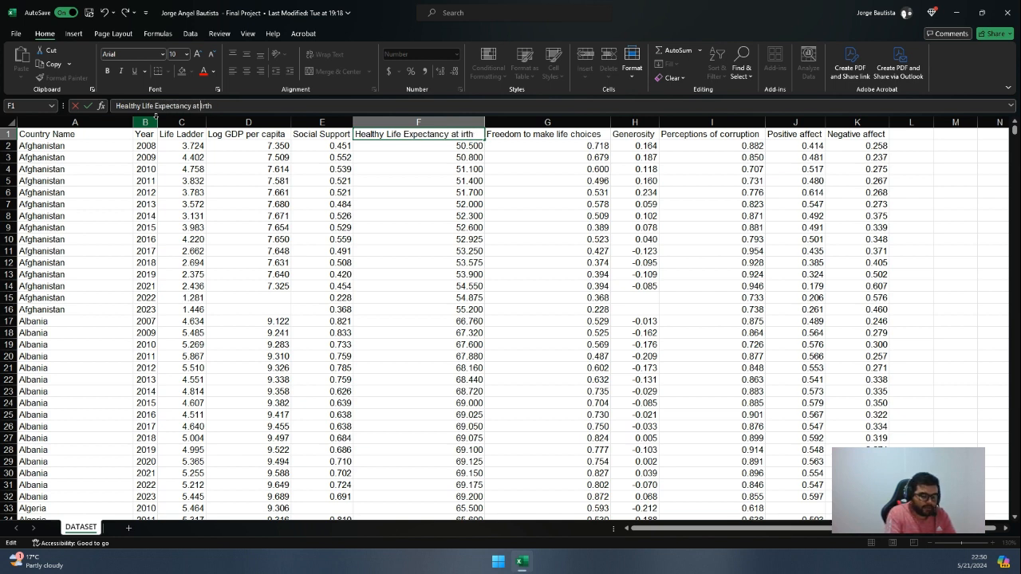
pyautogui.press('Tab')
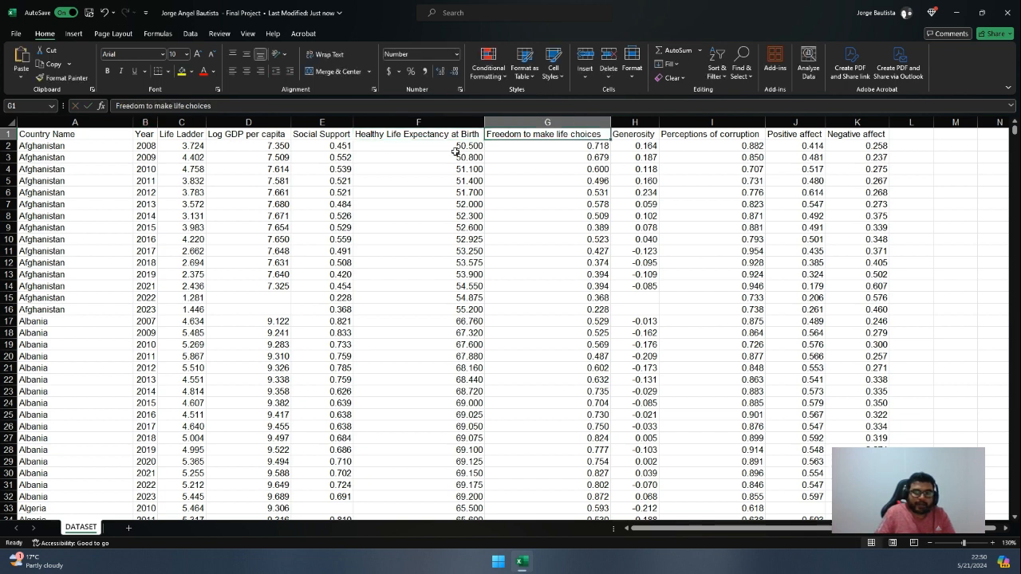
# Capitalise the header in cell G1 so it reads "Freedom to Make Life Choices", keeping "to" in lowercase
pyautogui.click(148, 106)
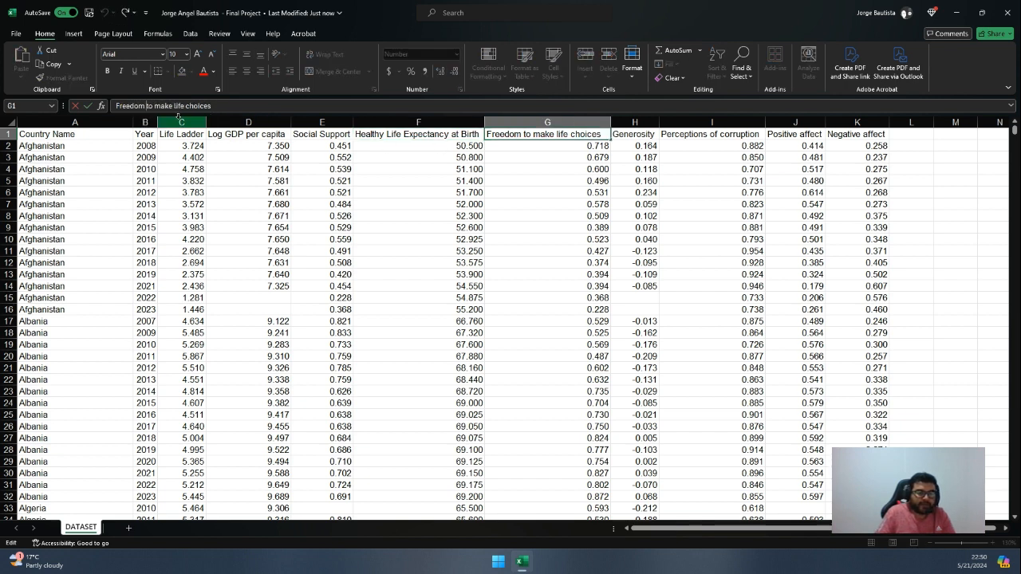
pyautogui.press('BackSpace')
pyautogui.write('T')
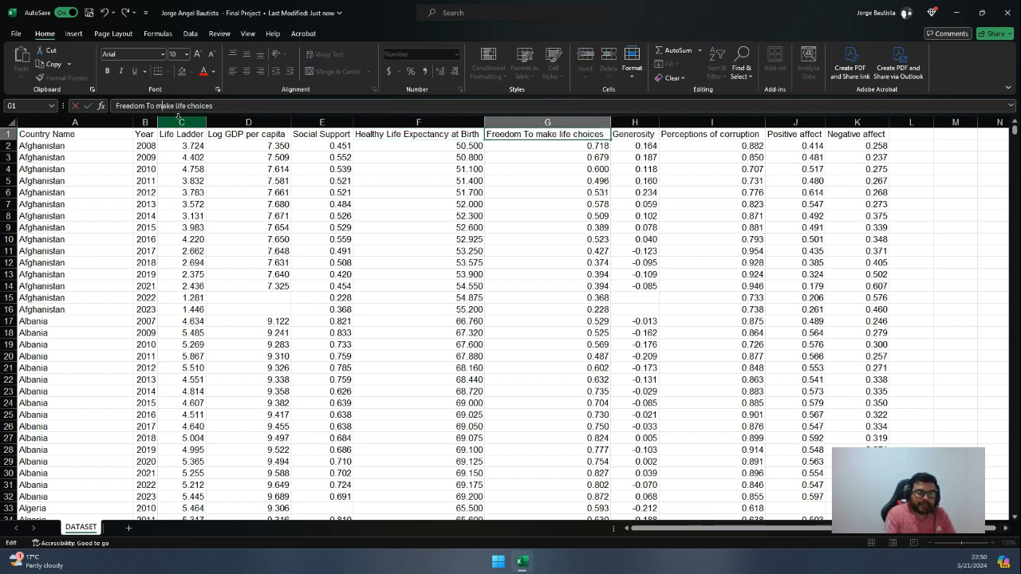
pyautogui.press('BackSpace')
pyautogui.press('BackSpace')
pyautogui.press('BackSpace')
pyautogui.press('BackSpace')
pyautogui.write('to')
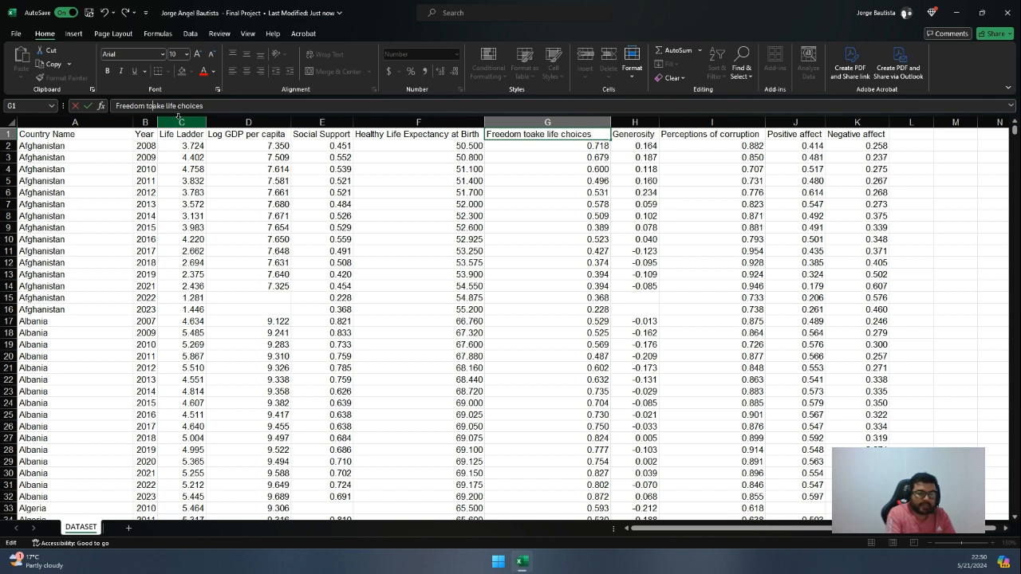
pyautogui.write(' m')
pyautogui.press('BackSpace')
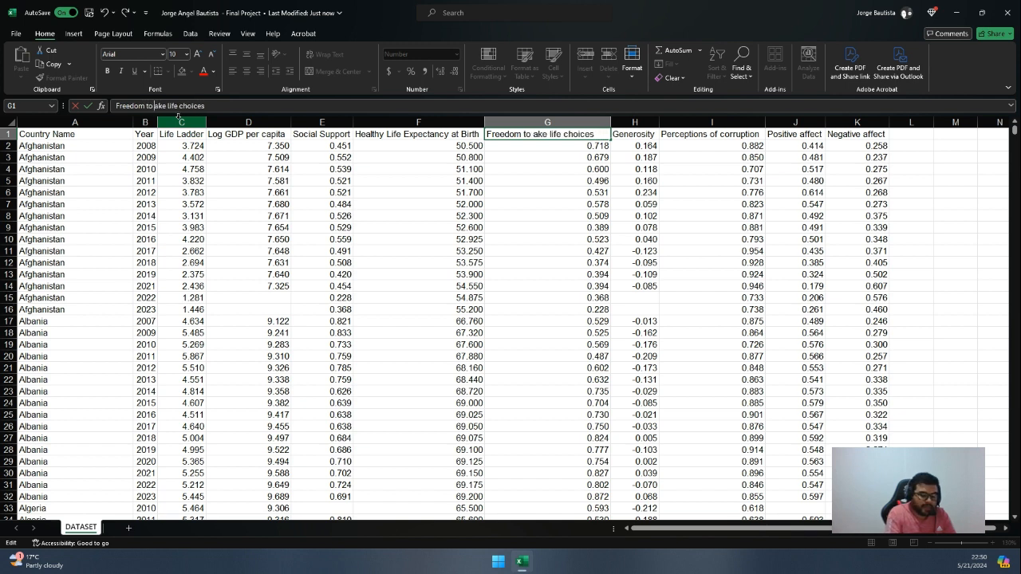
pyautogui.write('M')
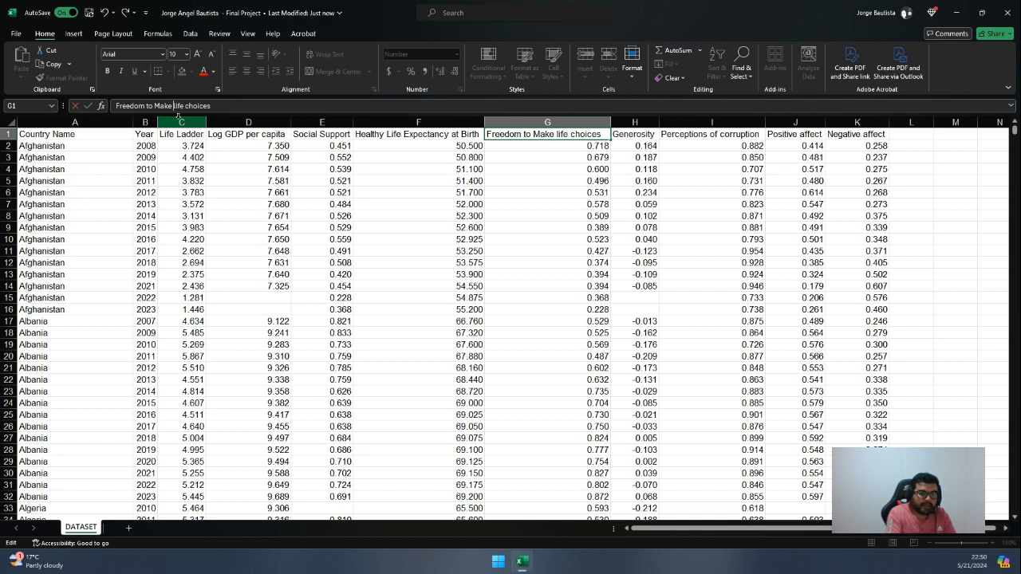
pyautogui.click(178, 114)
pyautogui.press('BackSpace')
pyautogui.write('L')
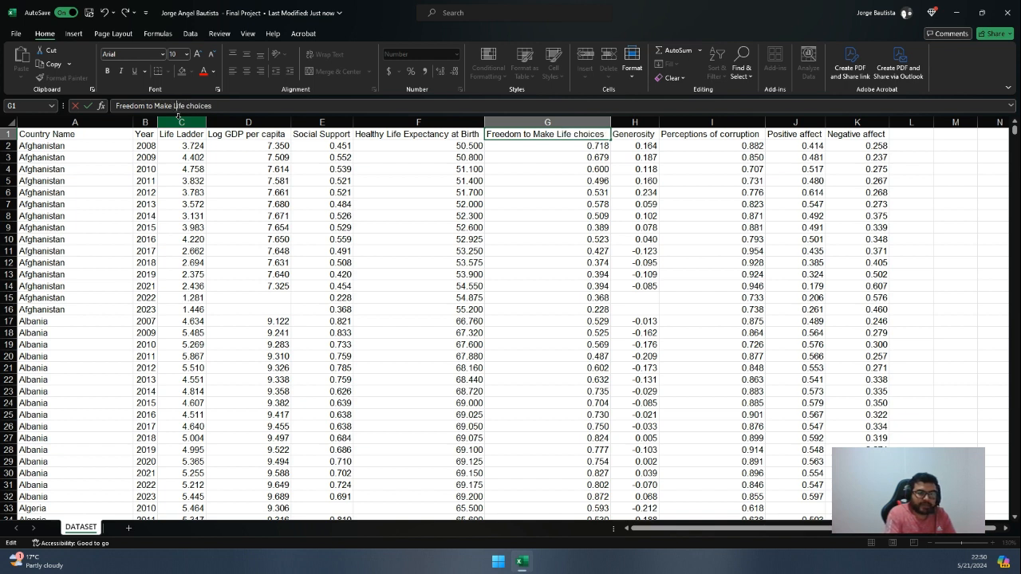
pyautogui.press('BackSpace')
pyautogui.write('C')
pyautogui.press('Tab')
pyautogui.press('Tab')
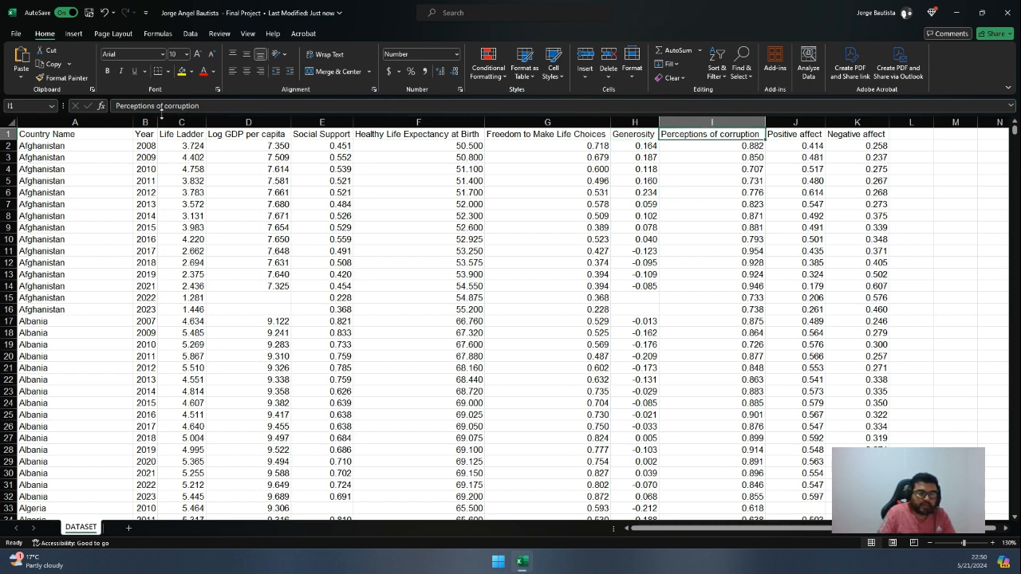
# Rename the header in cell I1 to "Perceptions of Corruption" with a capital last word
pyautogui.click(165, 106)
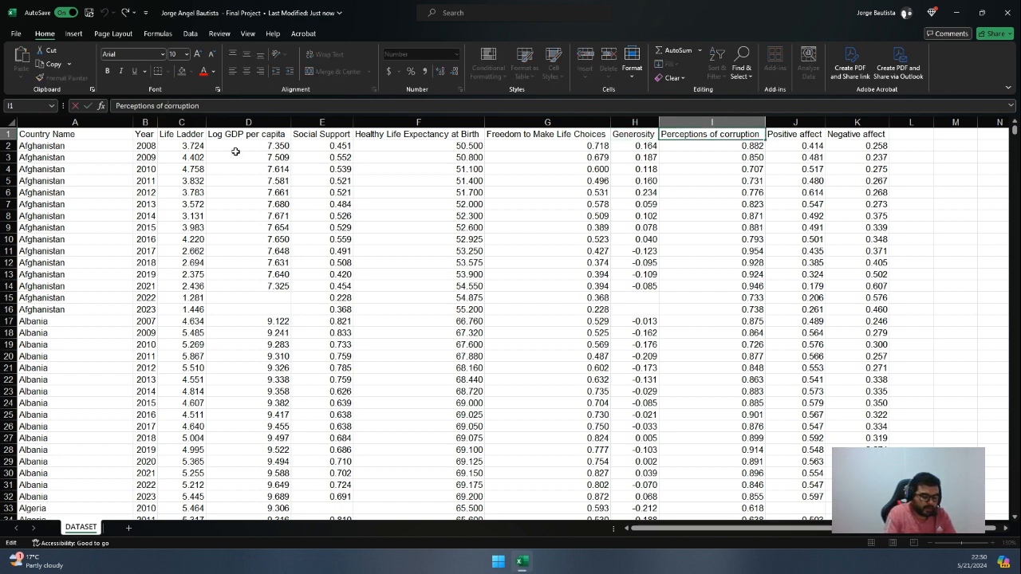
pyautogui.press('BackSpace')
pyautogui.write('C')
pyautogui.press('Tab')
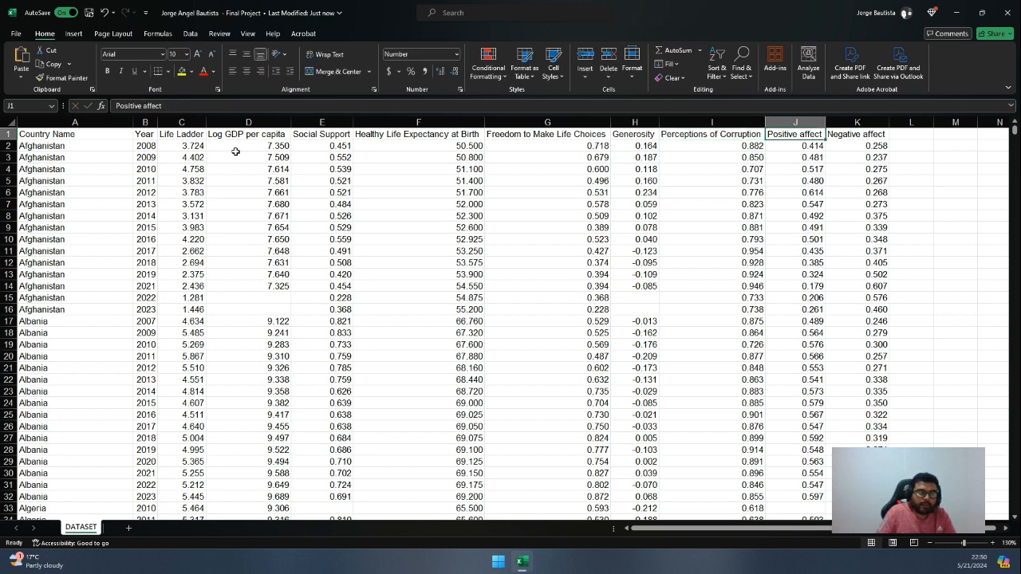
# Rename the headers in cells J1 and K1 to "Positive Affect" and "Negative Affect"
pyautogui.click(148, 107)
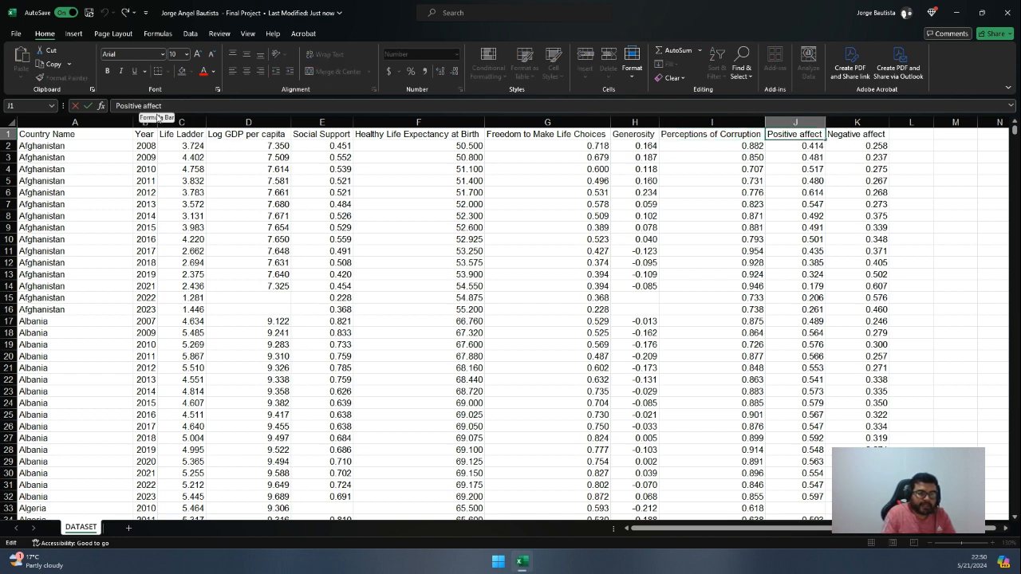
pyautogui.press('BackSpace')
pyautogui.write('A')
pyautogui.press('Tab')
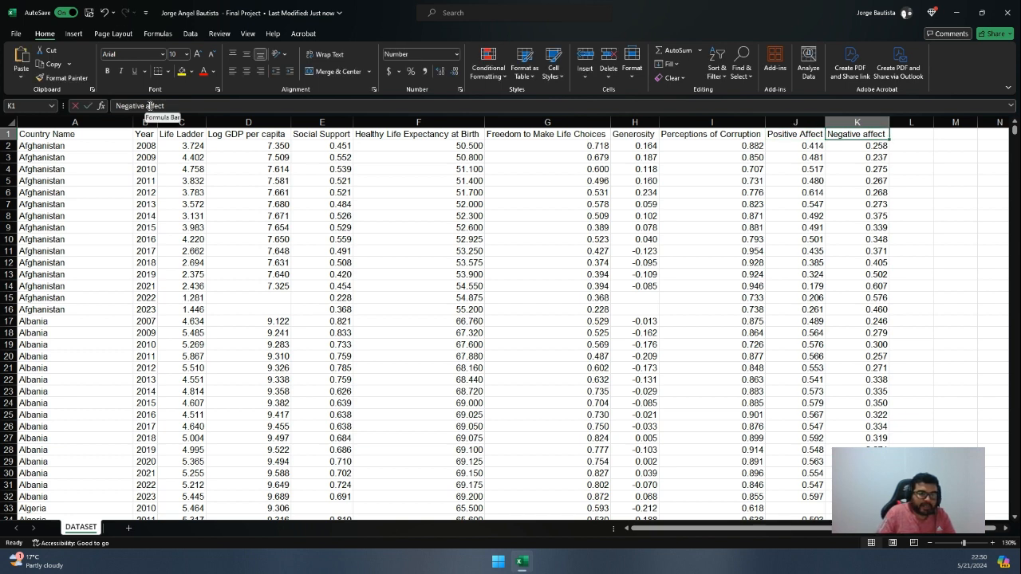
pyautogui.click(151, 106)
pyautogui.press('BackSpace')
pyautogui.write('A')
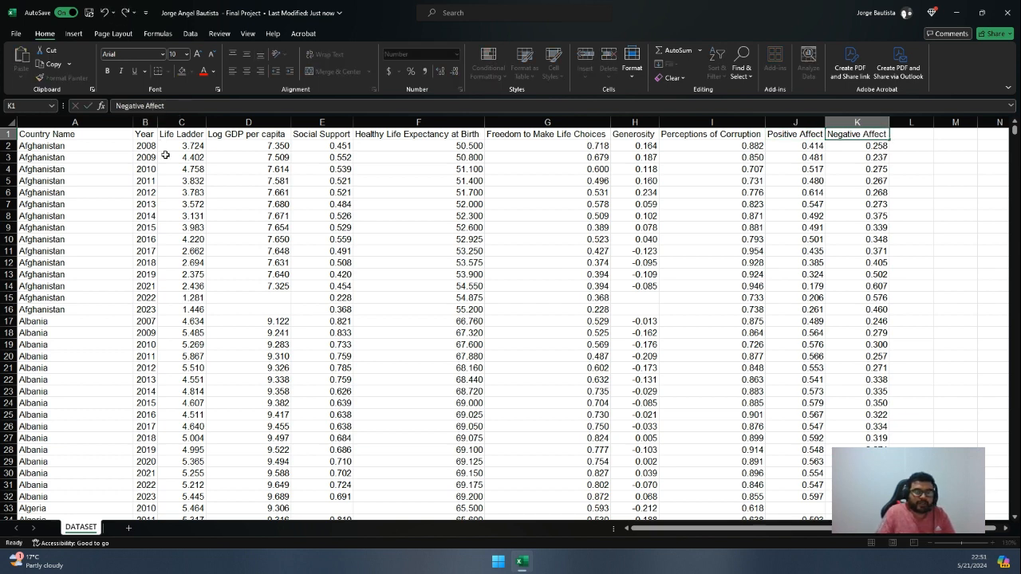
pyautogui.click(160, 145)
# Examine the Country Name and Year columns and the first data record in row 2
pyautogui.click(116, 134)
pyautogui.click(105, 122)
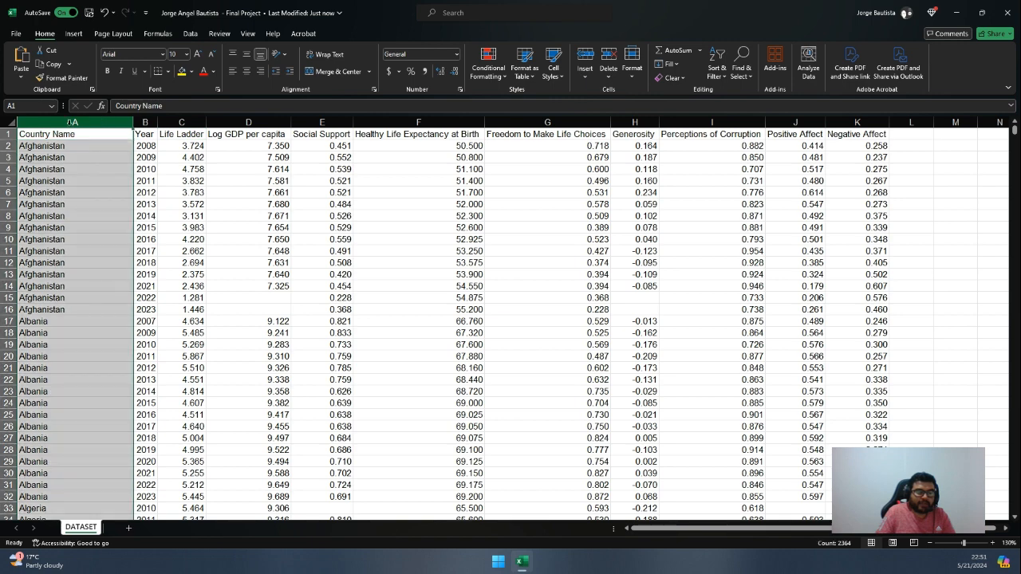
pyautogui.scroll(-8, 73, 236)
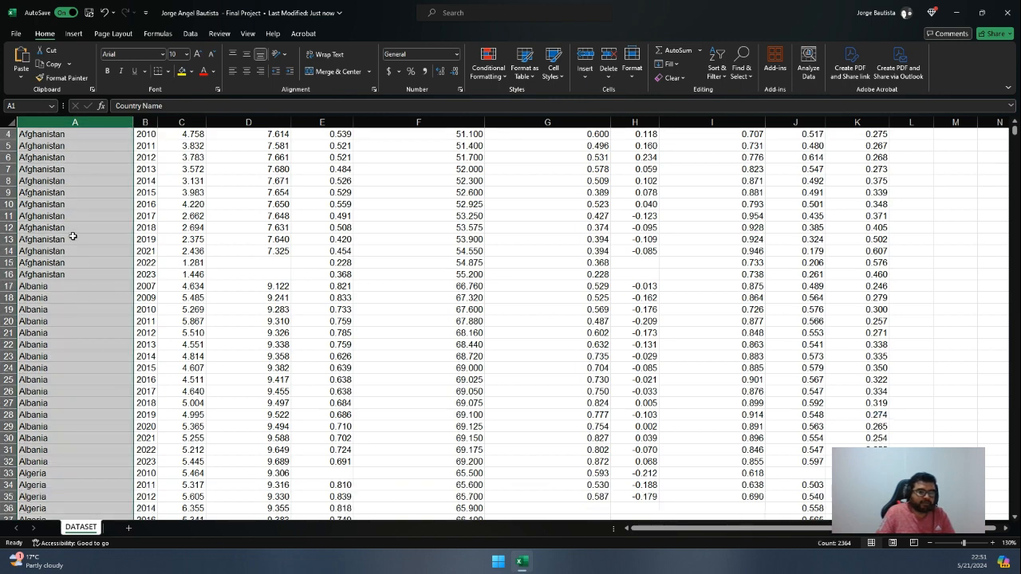
pyautogui.scroll(8, 73, 236)
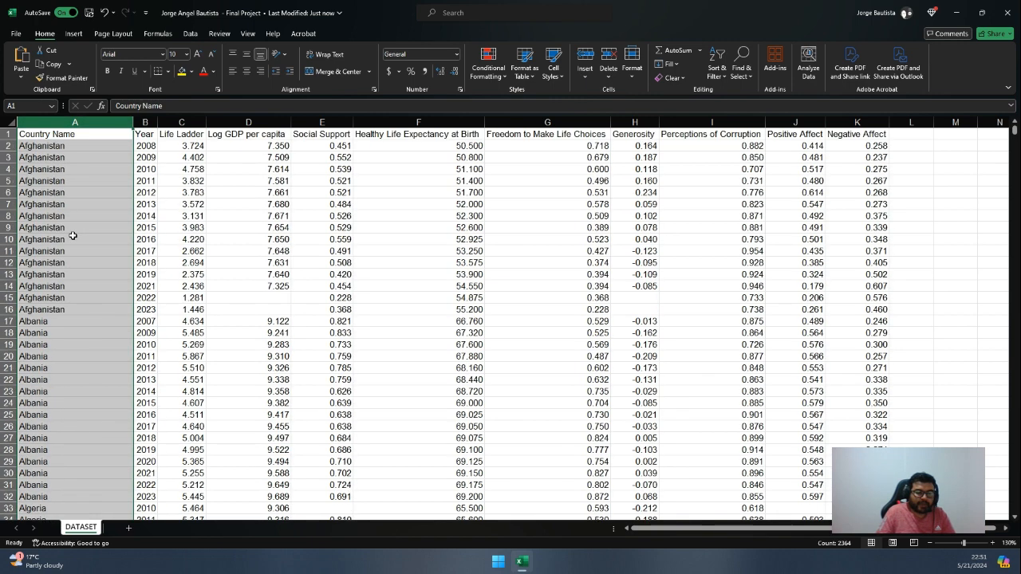
pyautogui.click(95, 155)
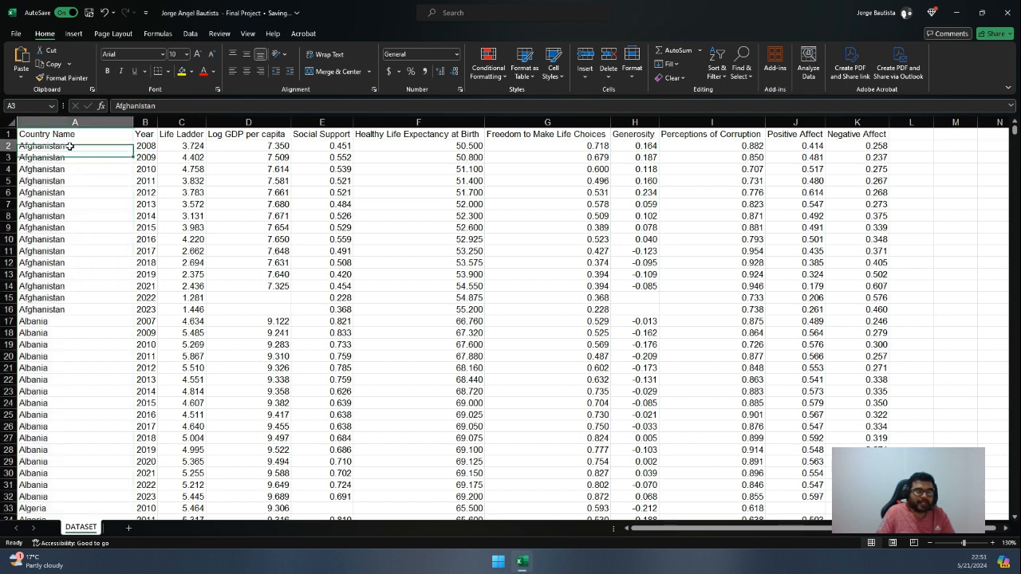
pyautogui.click(89, 121)
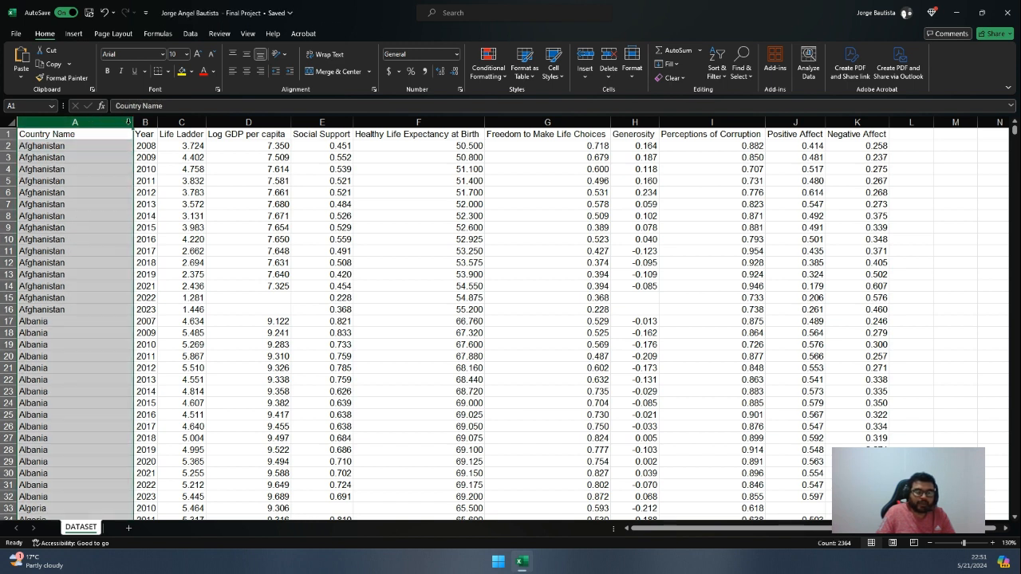
pyautogui.click(145, 122)
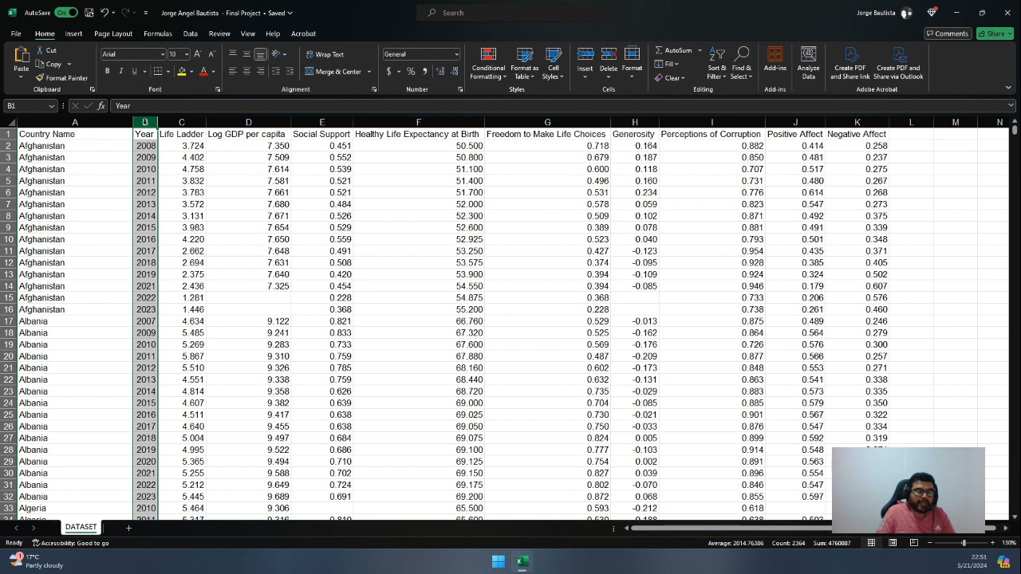
pyautogui.click(146, 147)
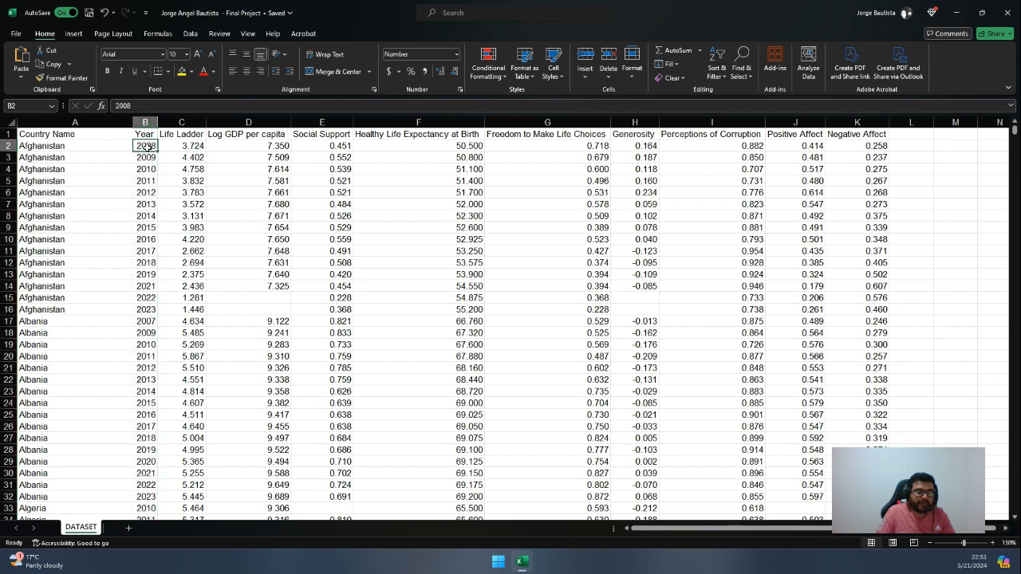
pyautogui.click(12, 146)
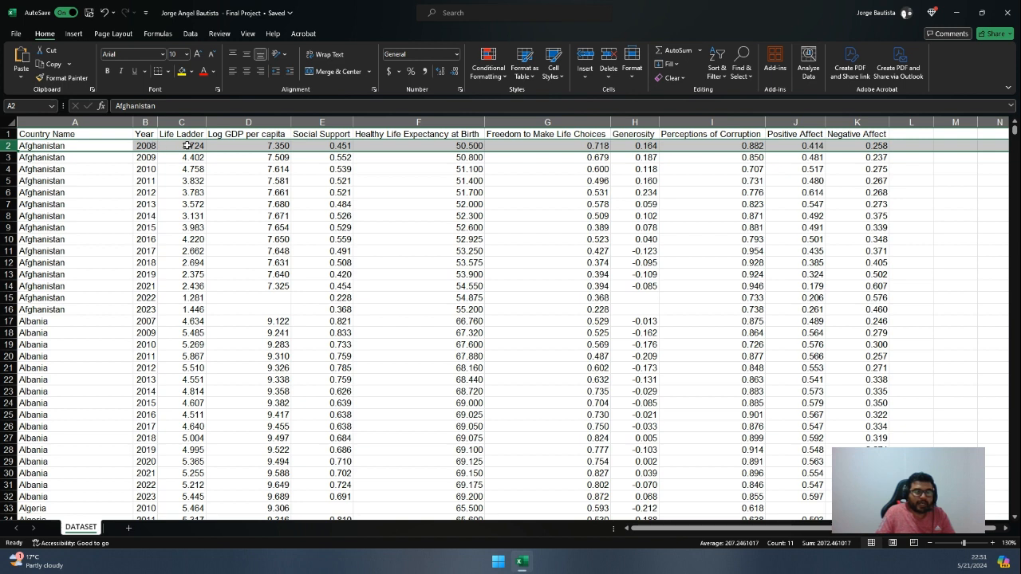
# Examine the Life Ladder column and its values for the first country records
pyautogui.click(188, 146)
pyautogui.click(189, 122)
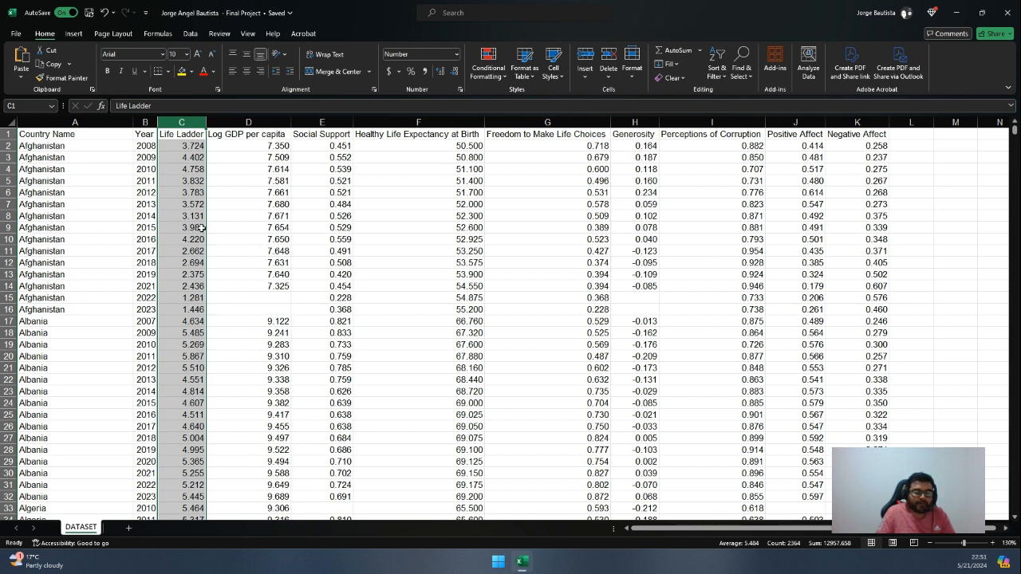
pyautogui.click(192, 149)
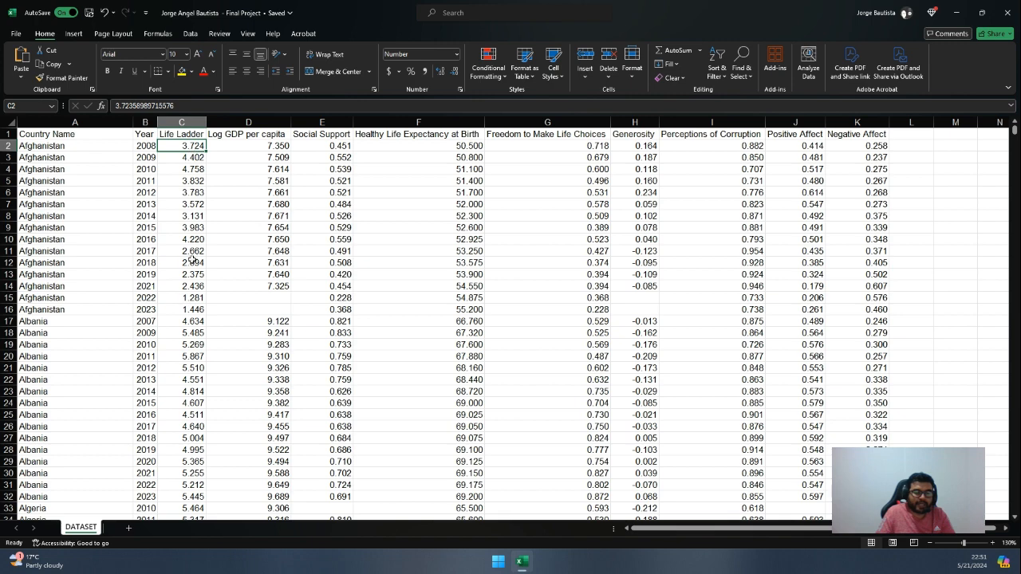
pyautogui.scroll(-4, 192, 323)
pyautogui.scroll(4, 192, 323)
# Rename the header in cell D1 to "Log GDP per Capita" with a capital last word
pyautogui.click(262, 128)
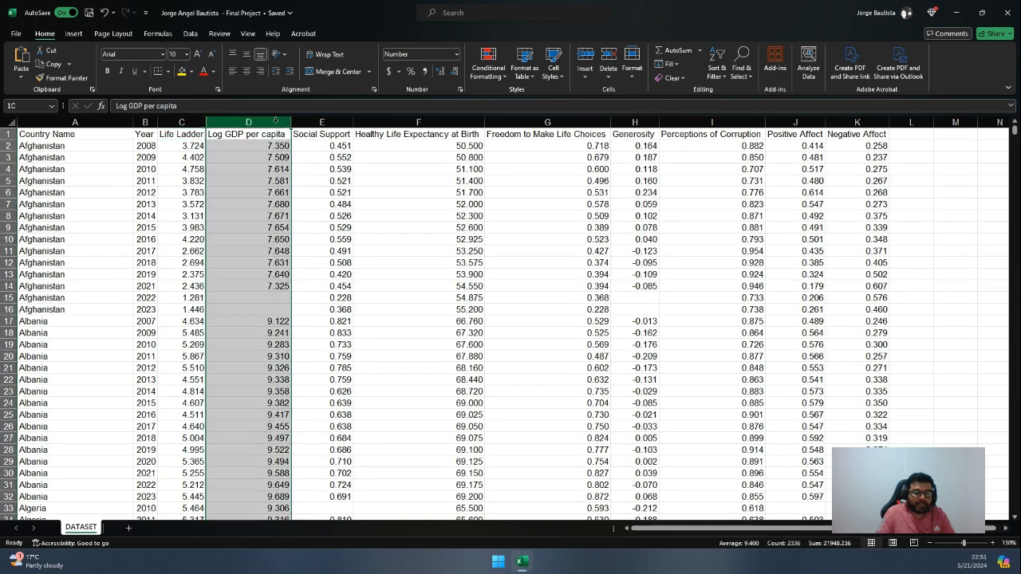
pyautogui.click(266, 134)
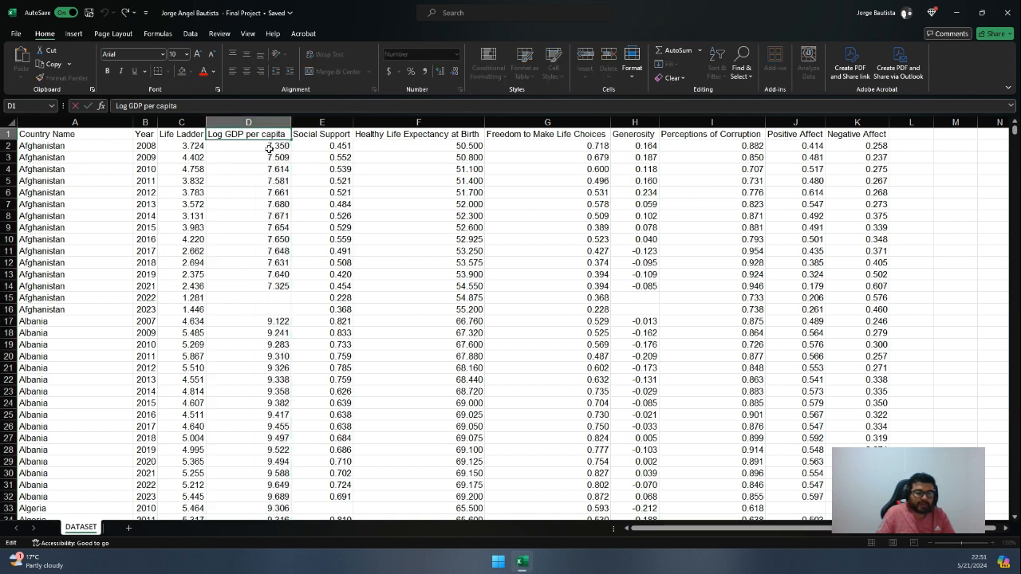
pyautogui.press('BackSpace')
pyautogui.write('C')
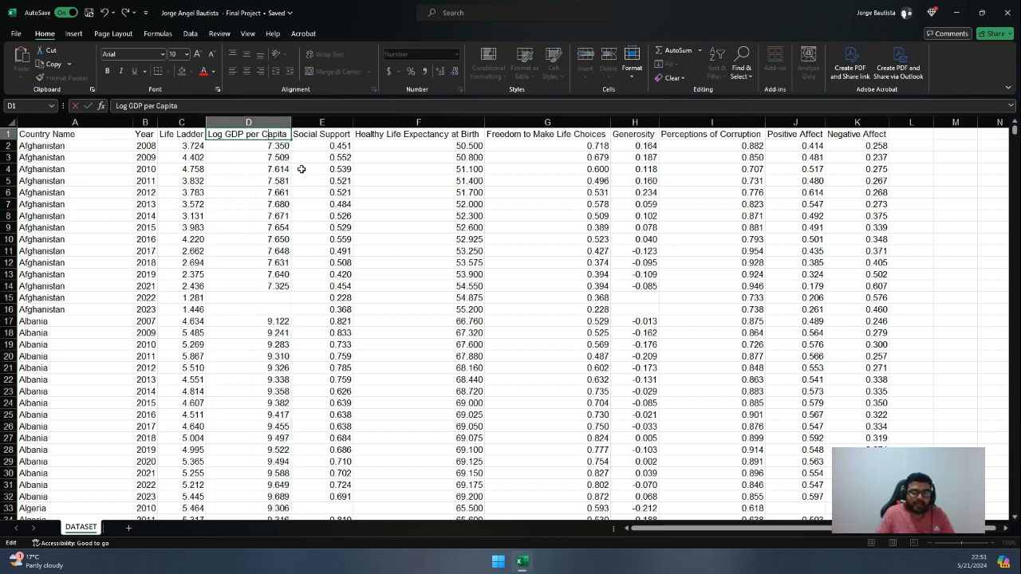
pyautogui.click(303, 168)
# Format the whole Social Support column as percentages with two decimal places
pyautogui.click(320, 121)
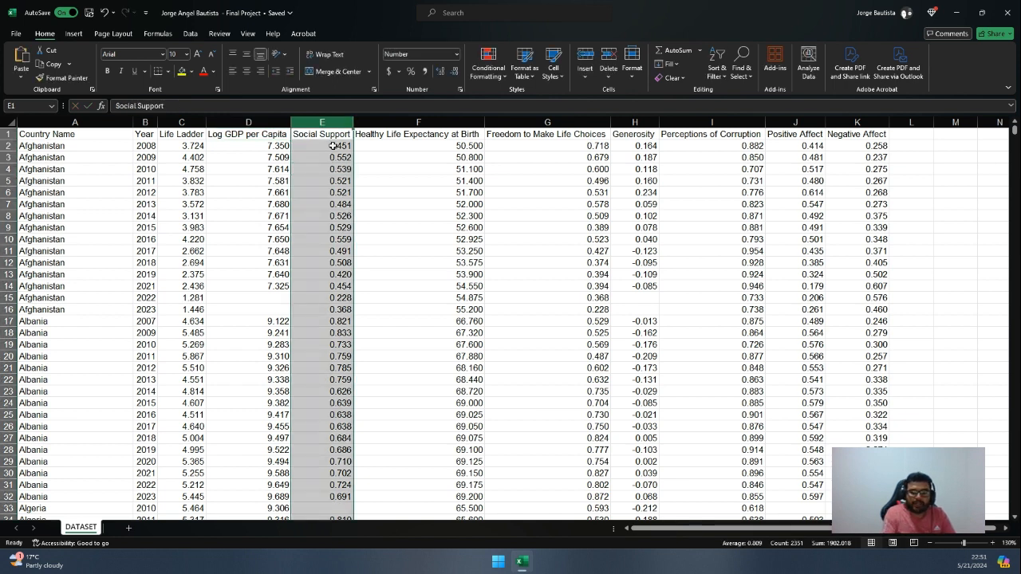
pyautogui.click(333, 146)
pyautogui.hotkey('ctrl', 'shift', 'Down')
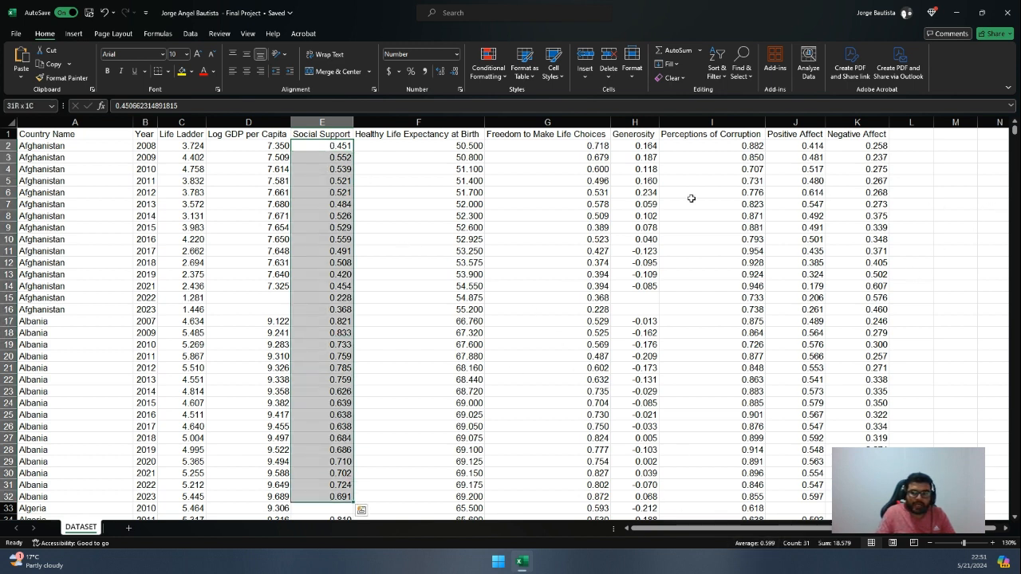
pyautogui.click(361, 157)
pyautogui.click(329, 123)
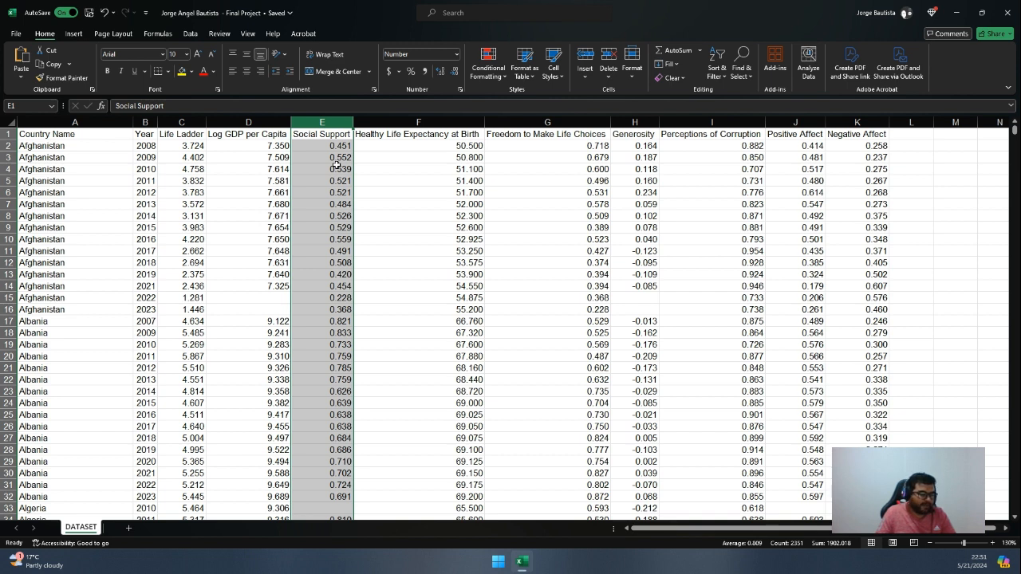
pyautogui.click(409, 72)
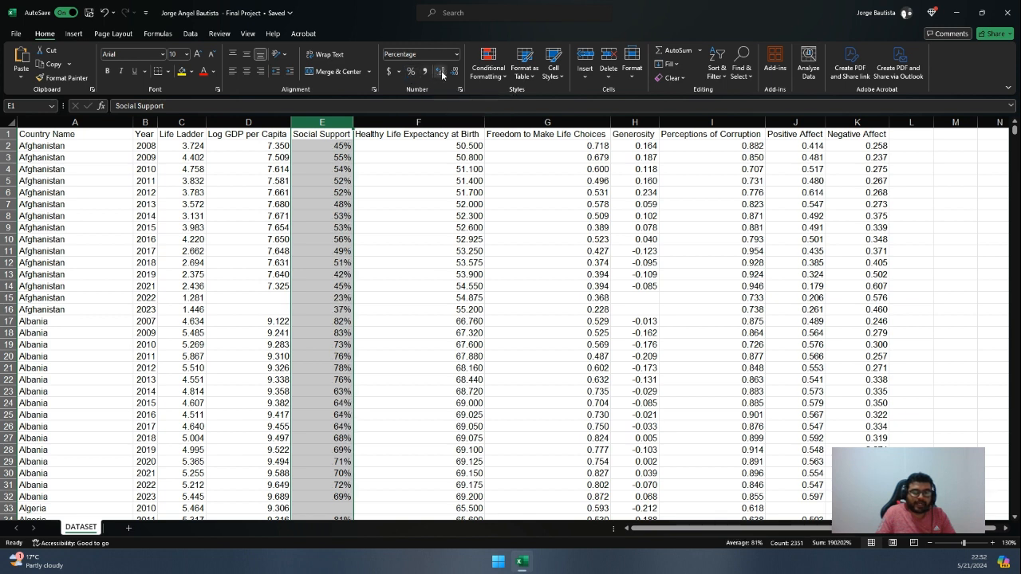
pyautogui.click(440, 72)
pyautogui.click(440, 71)
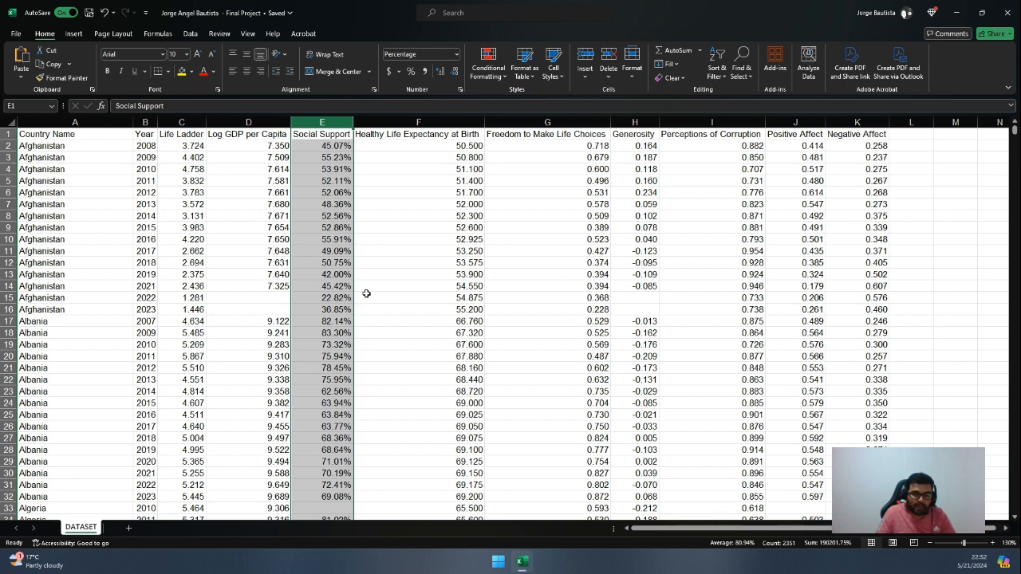
# Reduce the Healthy Life Expectancy at Birth column to two decimal places
pyautogui.click(391, 296)
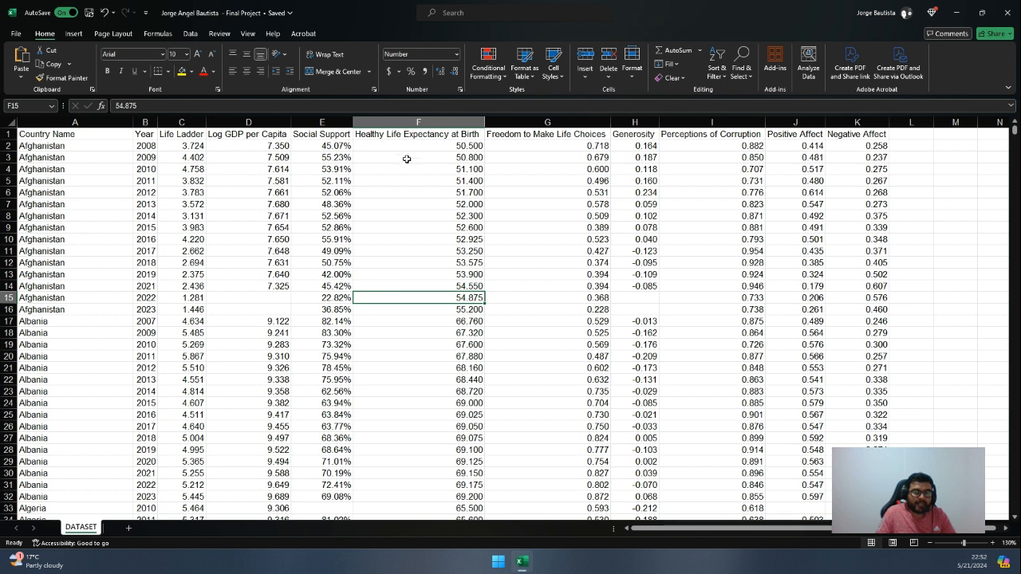
pyautogui.click(418, 122)
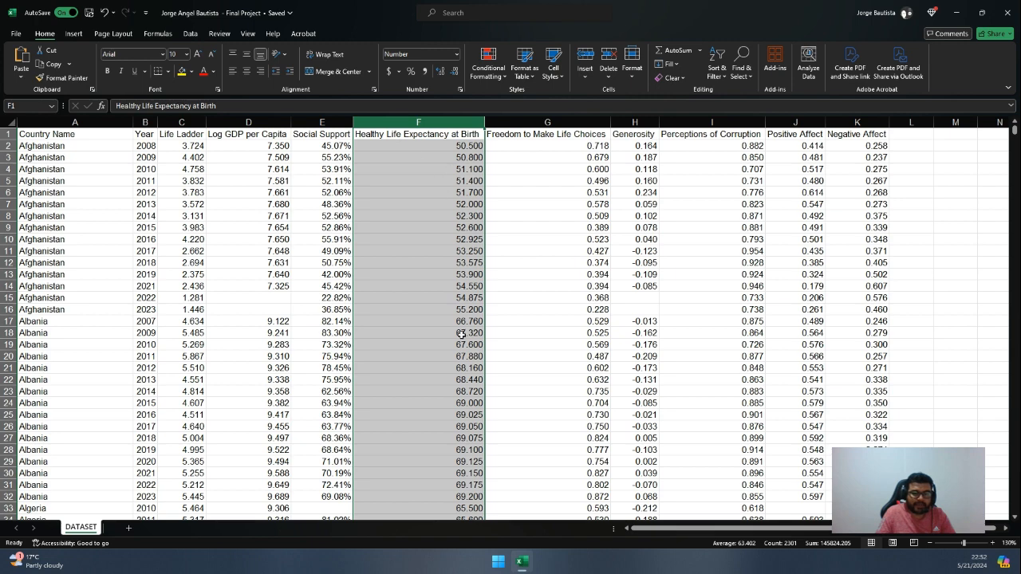
pyautogui.scroll(-2, 462, 335)
pyautogui.scroll(2, 463, 348)
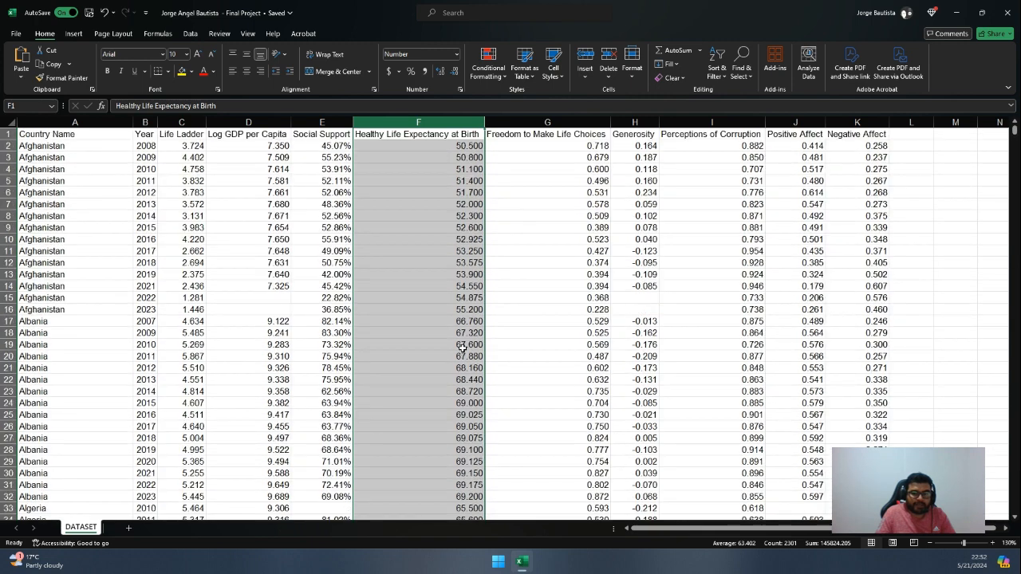
pyautogui.click(453, 72)
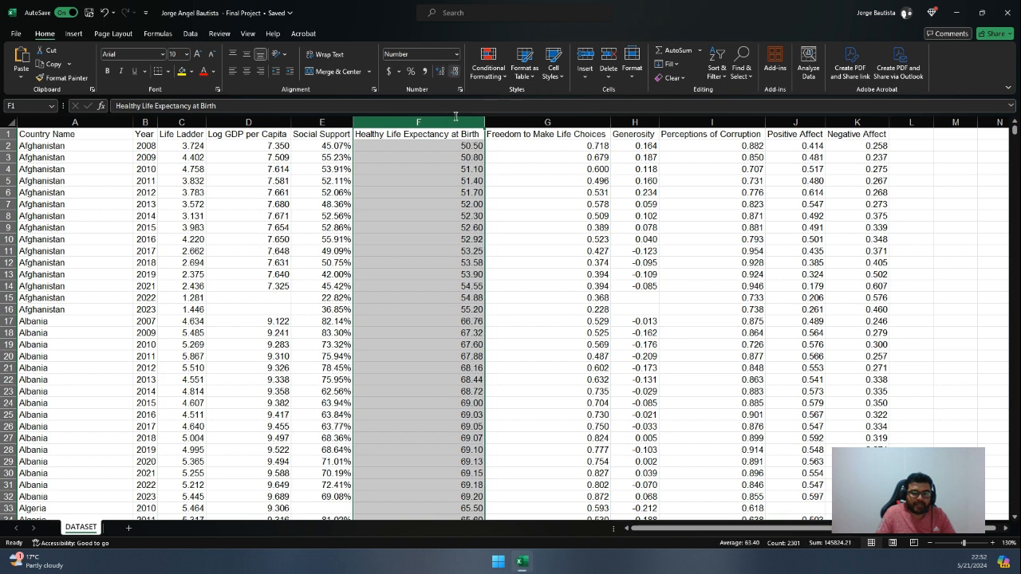
pyautogui.click(462, 249)
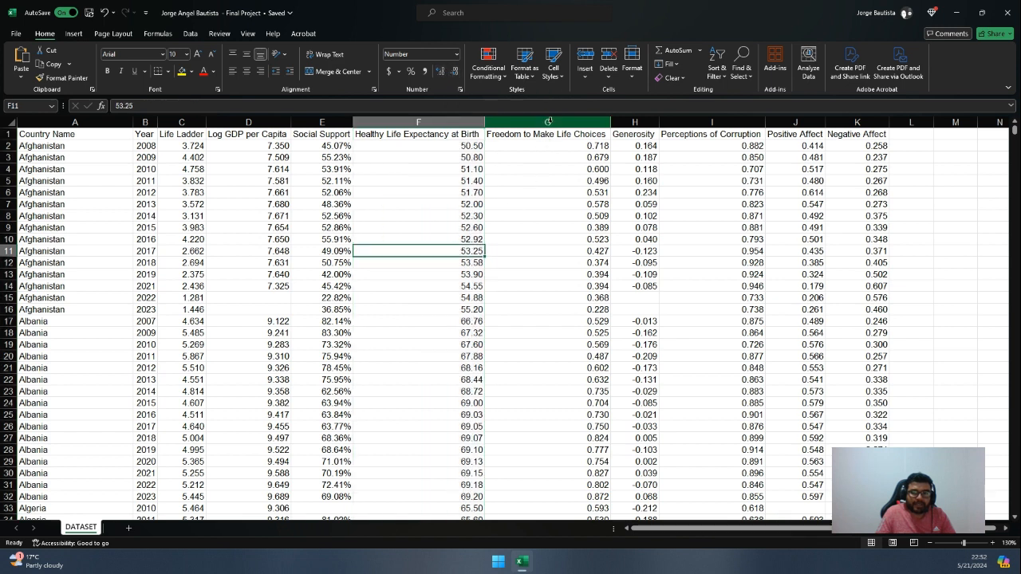
# Format the Freedom to Make Life Choices column as percentages with two decimal places
pyautogui.click(548, 121)
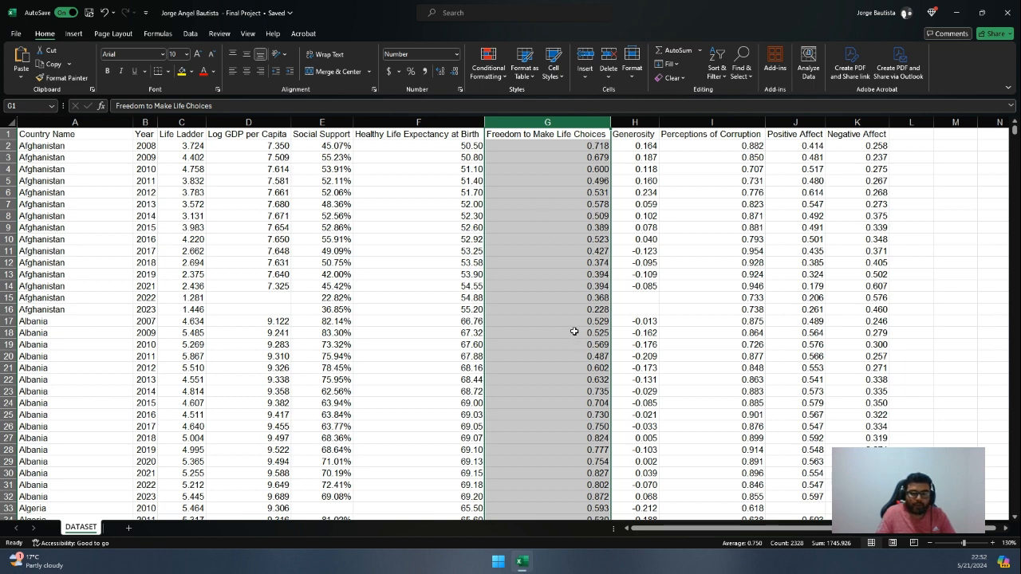
pyautogui.click(411, 72)
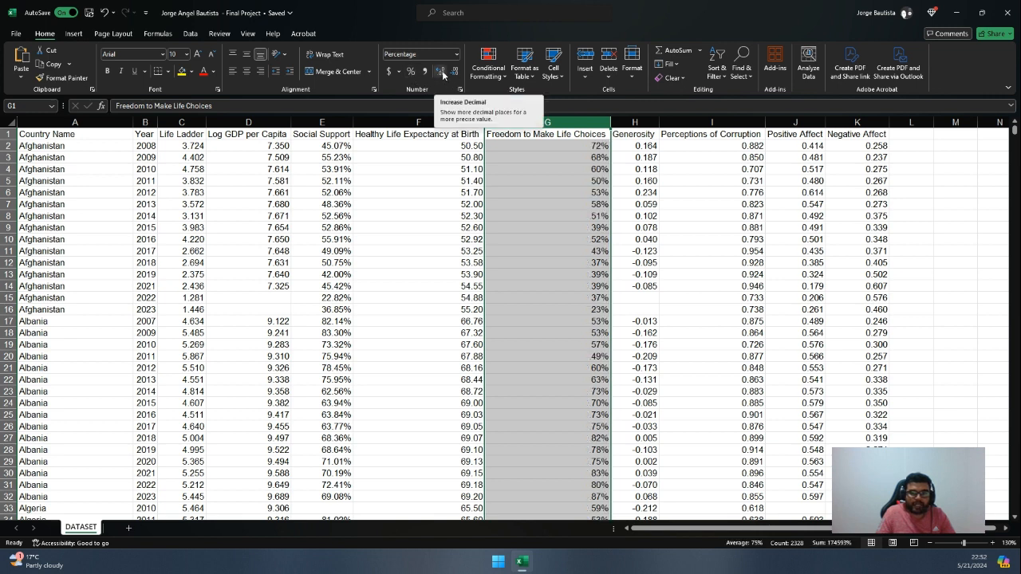
pyautogui.click(442, 73)
pyautogui.click(441, 72)
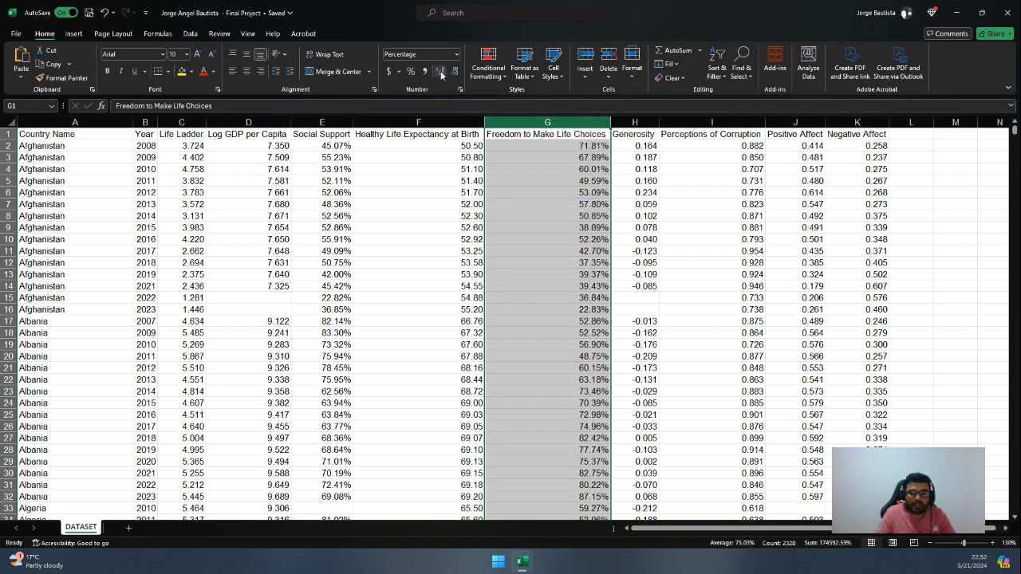
# Format columns H to K, from Generosity through Negative Affect, as percentages with two decimal places
pyautogui.click(637, 122)
pyautogui.moveTo(640, 121); pyautogui.dragTo(855, 122)
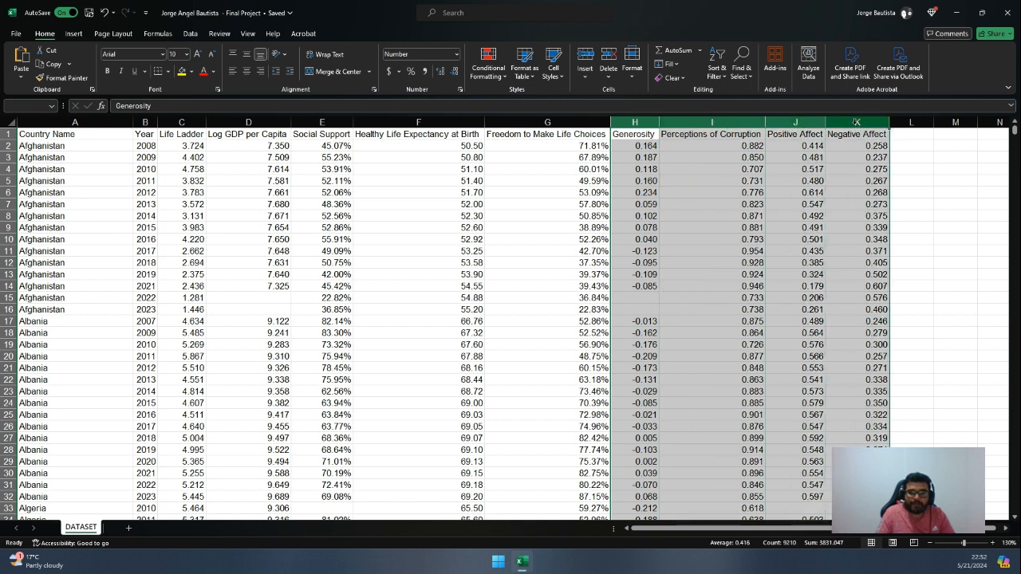
pyautogui.click(411, 73)
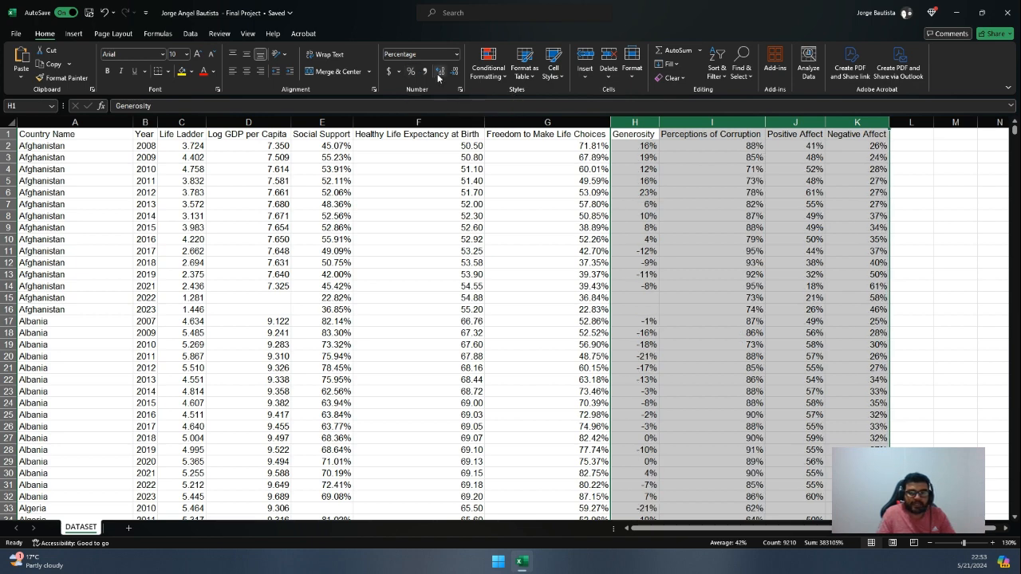
pyautogui.click(438, 73)
pyautogui.click(439, 73)
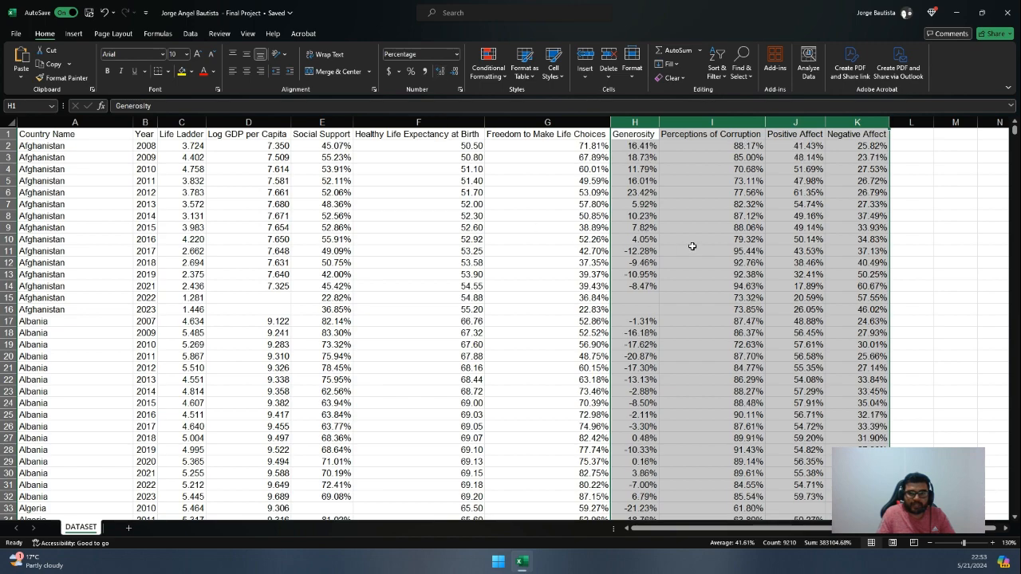
# Review the reformatted records in the dataset and save the workbook
pyautogui.click(691, 248)
pyautogui.scroll(-10, 561, 337)
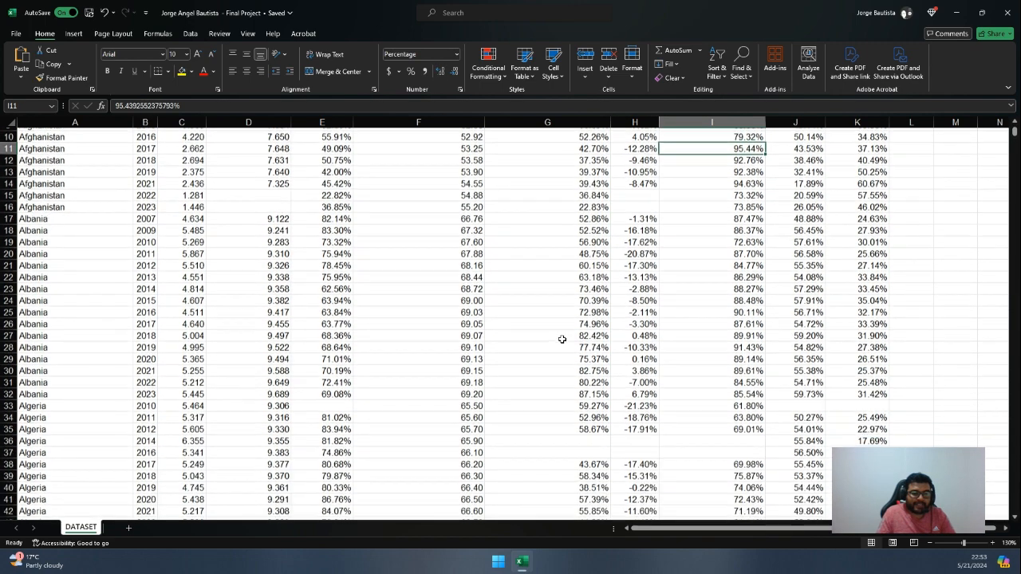
pyautogui.scroll(10, 562, 339)
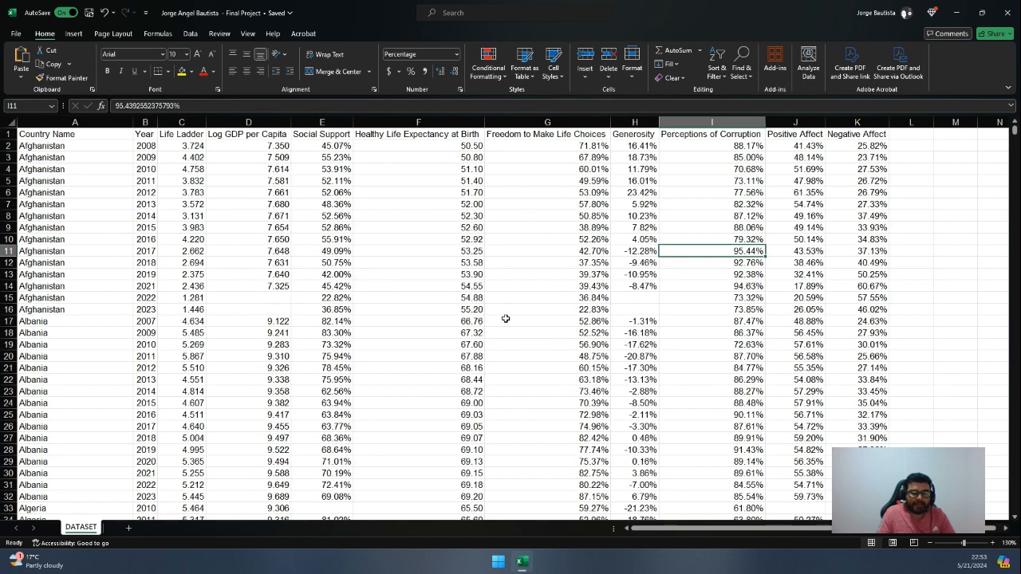
pyautogui.scroll(-4, 364, 327)
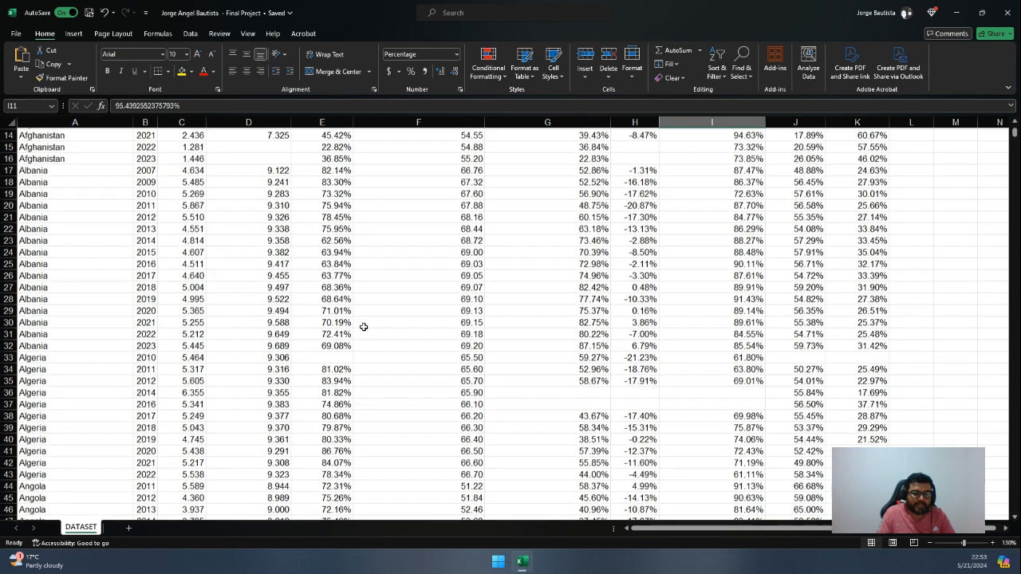
pyautogui.scroll(4, 364, 327)
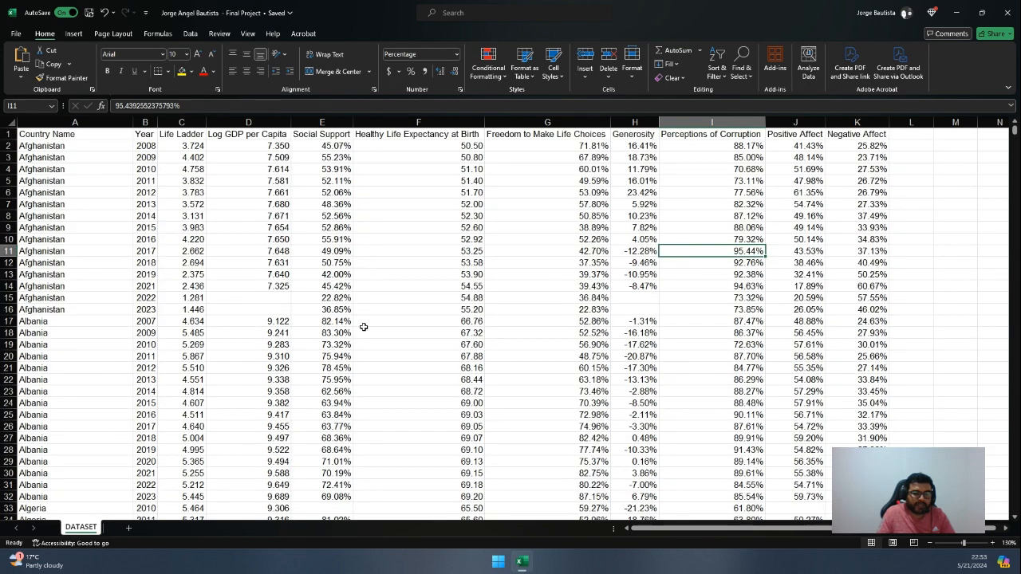
pyautogui.click(88, 13)
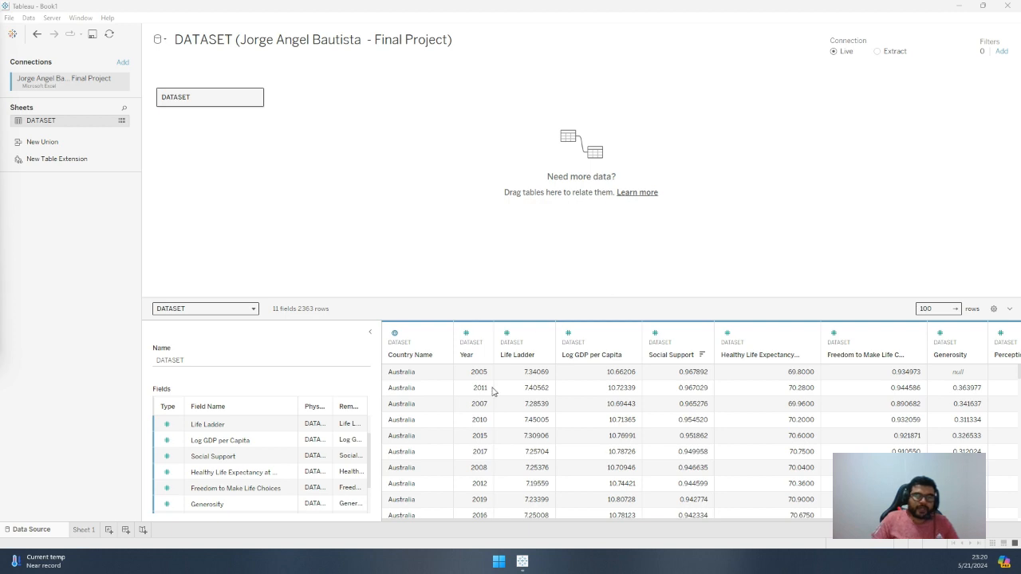
# In Tableau, open the empty worksheet Sheet 1 and rename it "GDP PER CAPITA MAP"
pyautogui.click(80, 532)
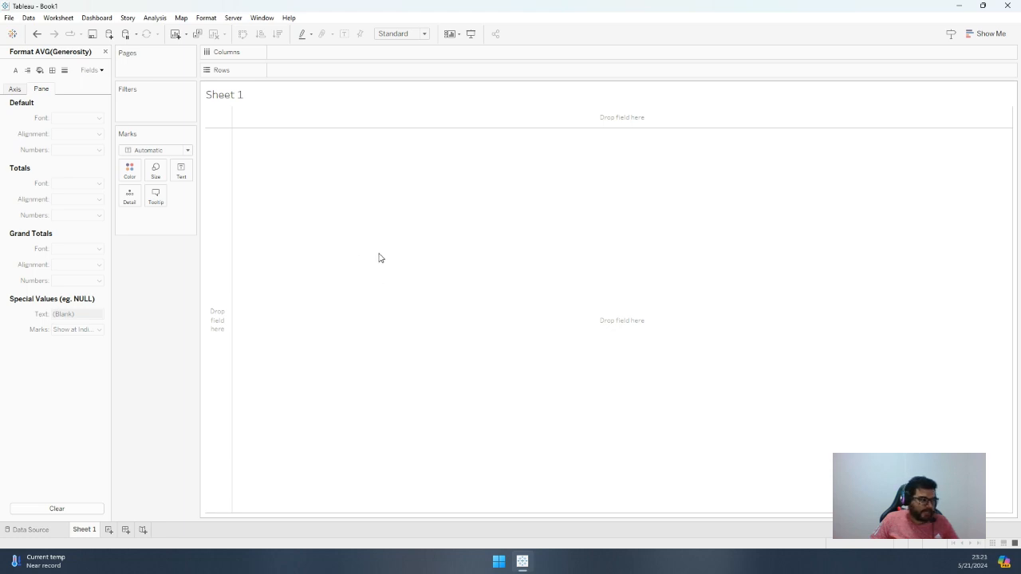
pyautogui.doubleClick(89, 531)
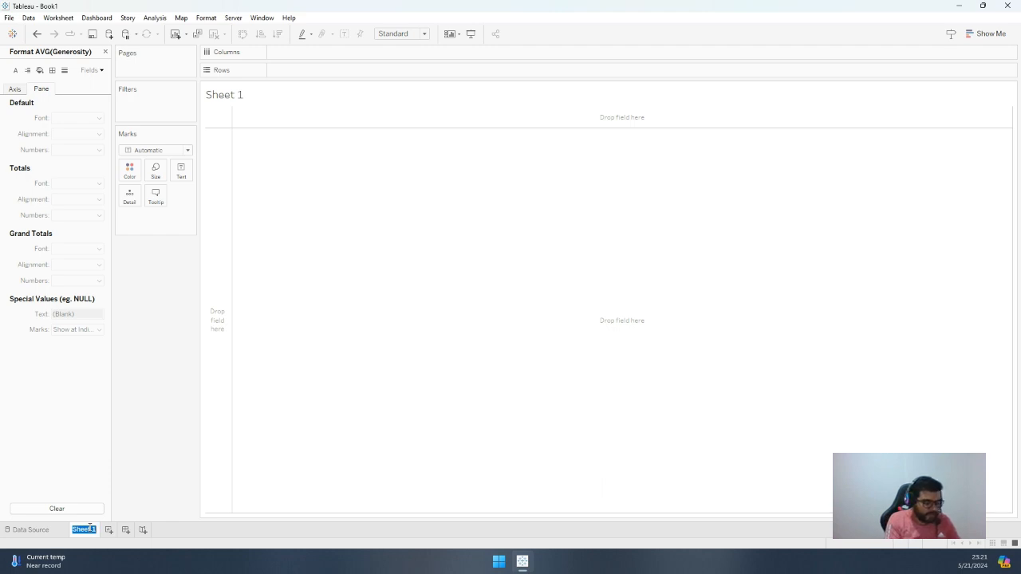
pyautogui.write('gdp')
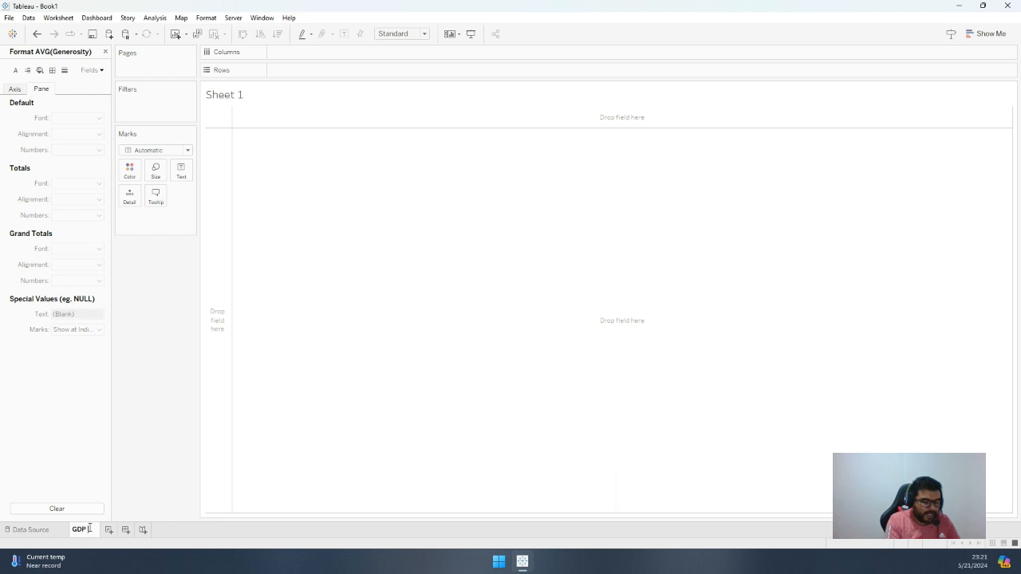
pyautogui.write(' PER')
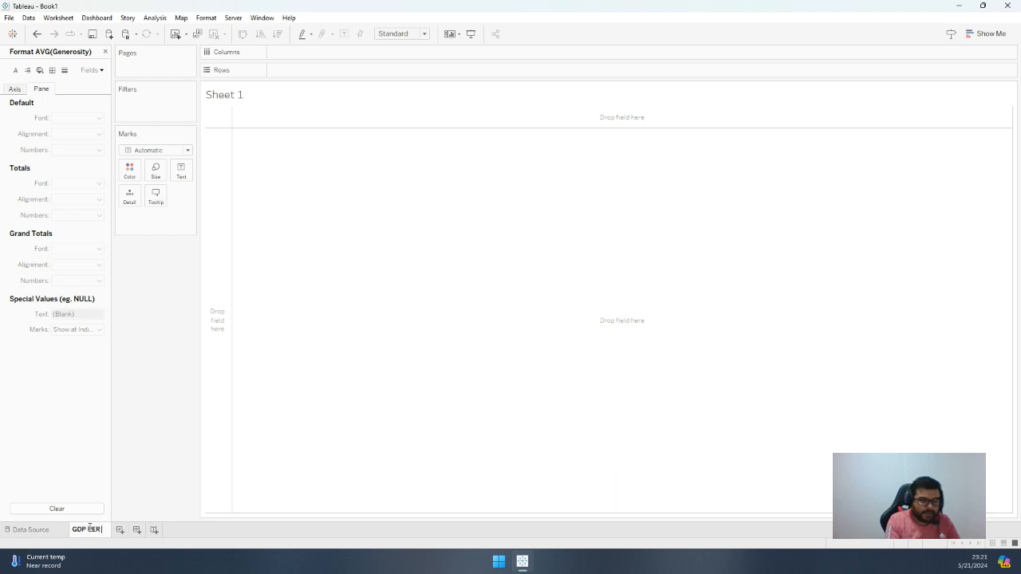
pyautogui.write(' CAPITA MAP')
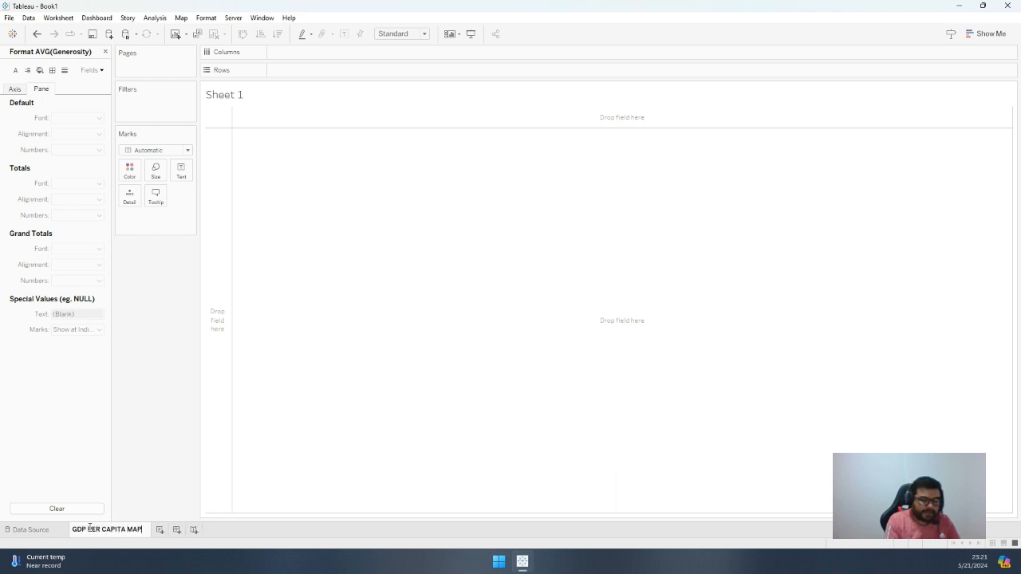
pyautogui.press('Return')
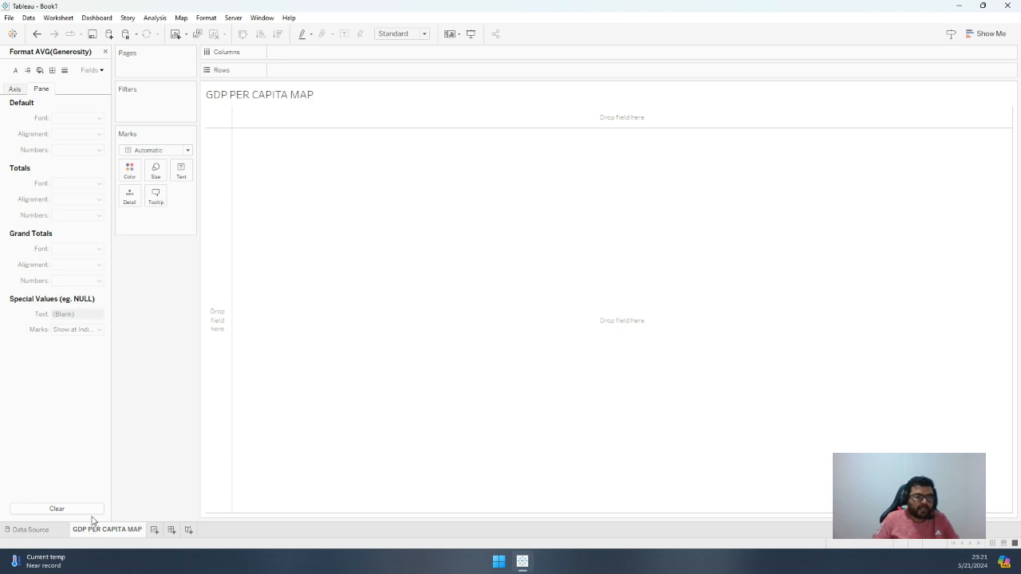
# Close the formatting pane and build a blank world map with Latitude (generated) on rows and Longitude (generated) on columns
pyautogui.click(104, 52)
pyautogui.click(61, 281)
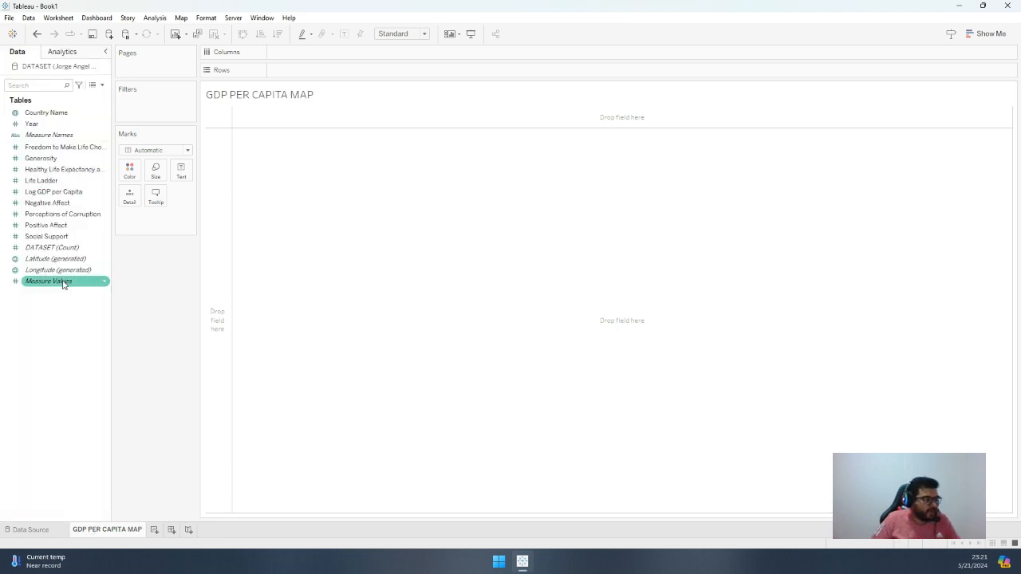
pyautogui.click(63, 272)
pyautogui.moveTo(56, 259); pyautogui.dragTo(303, 70)
pyautogui.click(51, 271)
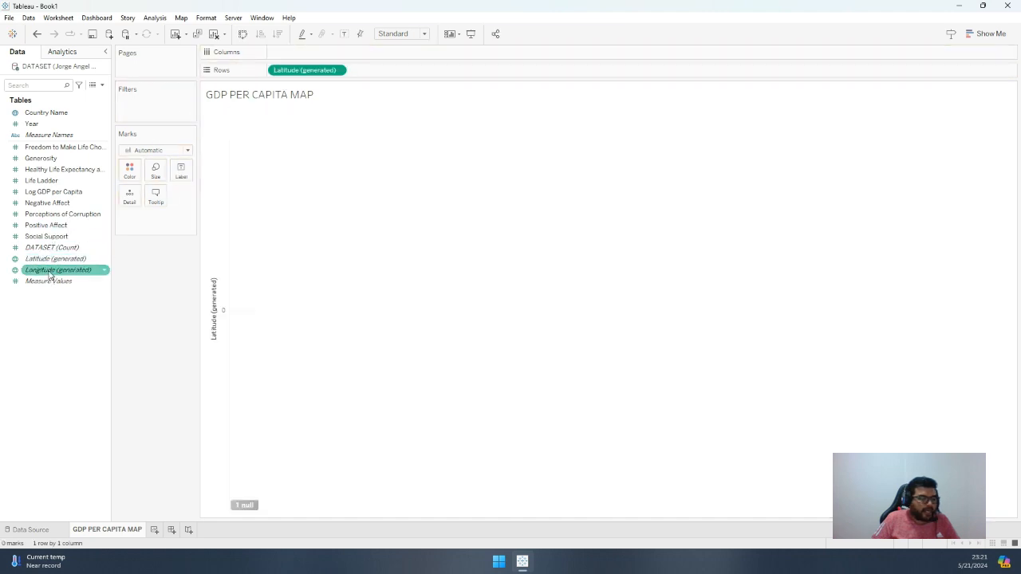
pyautogui.moveTo(50, 273)
pyautogui.mouseDown()
pyautogui.moveTo(315, 55)
pyautogui.moveTo(297, 55)
pyautogui.mouseUp()
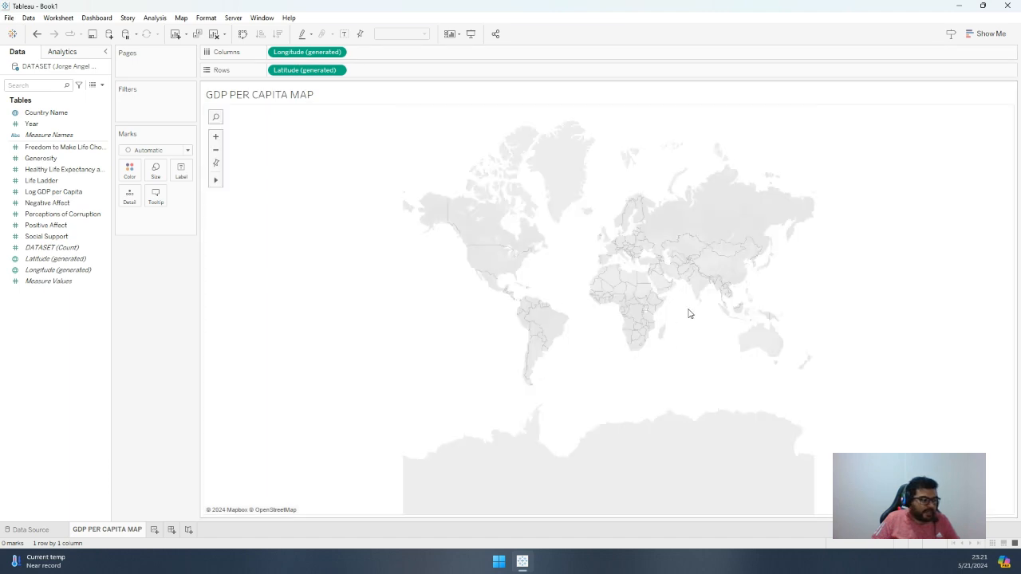
# Encode the map marks by Log GDP per Capita for both color and size, with Country Name as the detail level
pyautogui.click(55, 193)
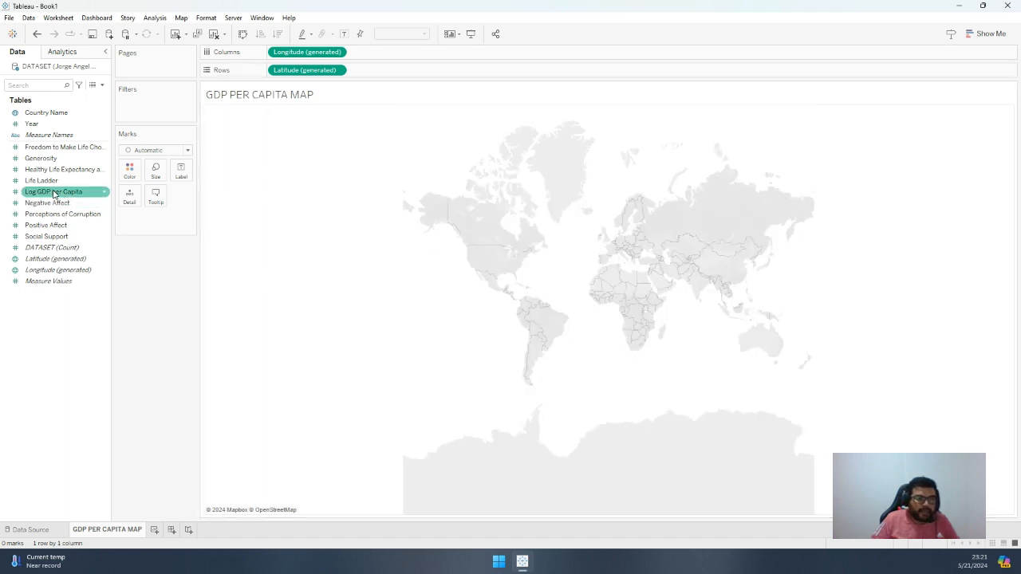
pyautogui.click(52, 193)
pyautogui.click(55, 194)
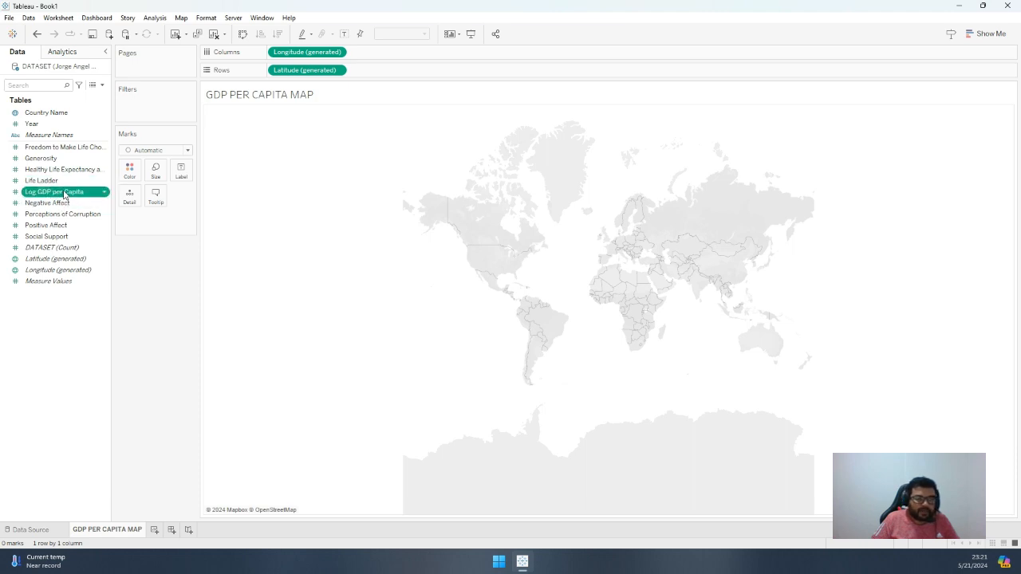
pyautogui.moveTo(66, 196); pyautogui.dragTo(130, 170)
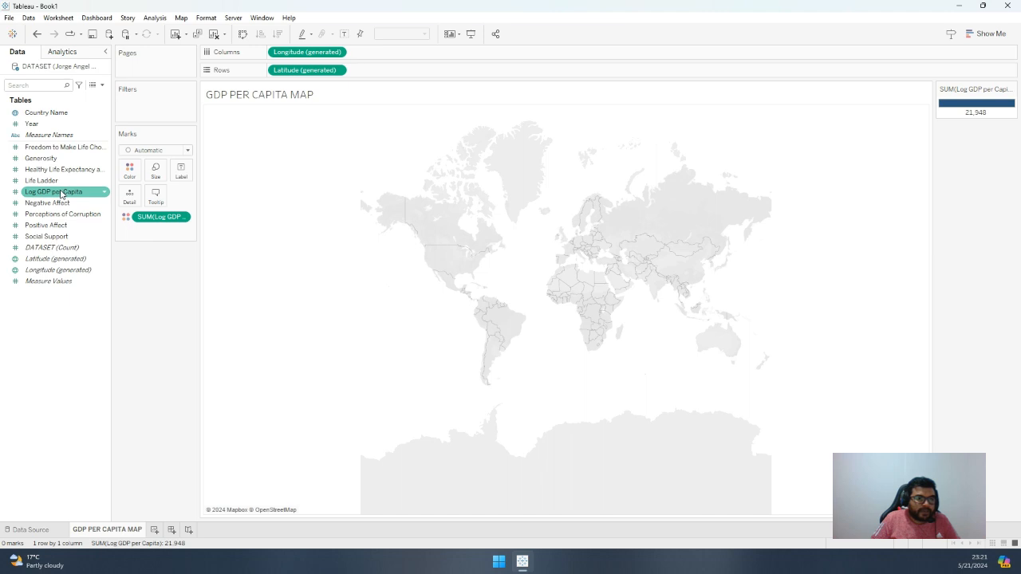
pyautogui.moveTo(61, 194); pyautogui.dragTo(156, 174)
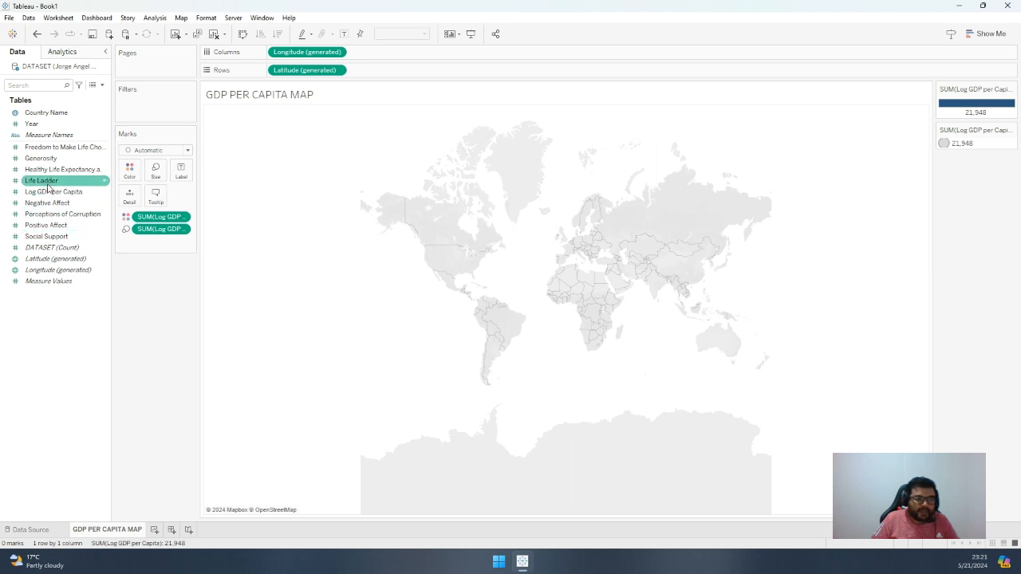
pyautogui.moveTo(64, 114); pyautogui.dragTo(131, 201)
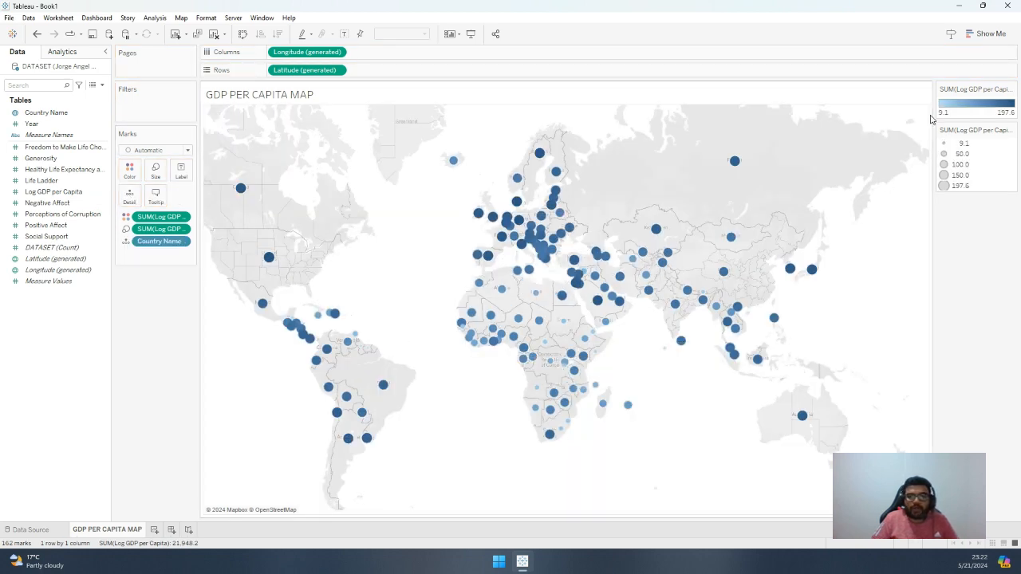
# Edit the Log GDP per Capita colors to use the Temperature Diverging palette in reversed order
pyautogui.doubleClick(964, 109)
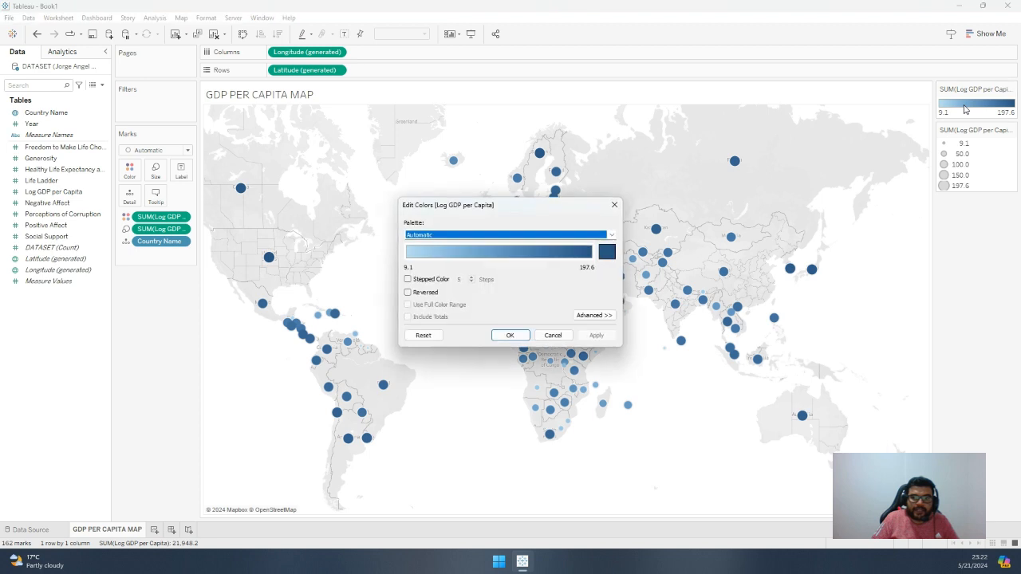
pyautogui.click(468, 237)
pyautogui.click(445, 463)
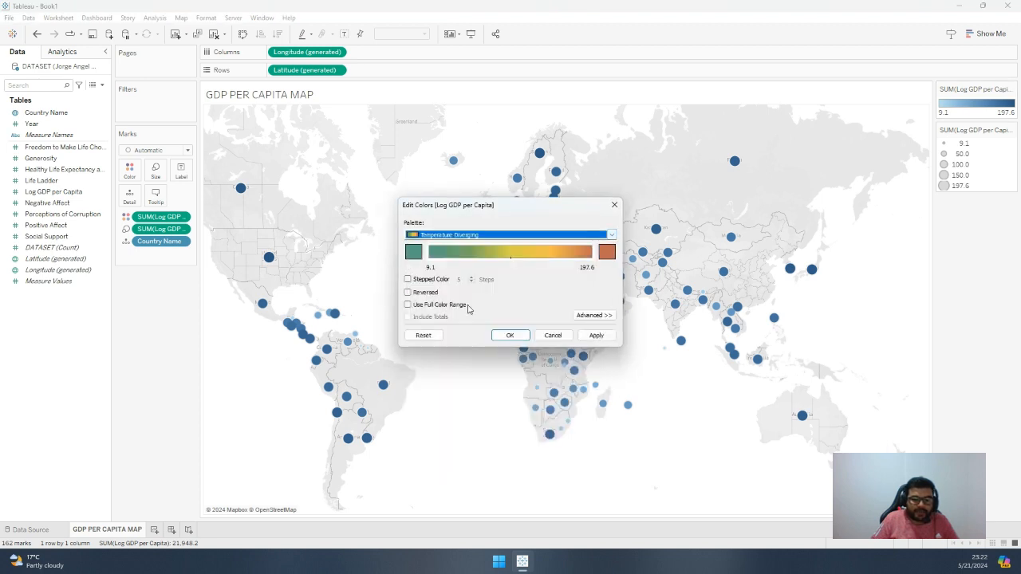
pyautogui.click(417, 293)
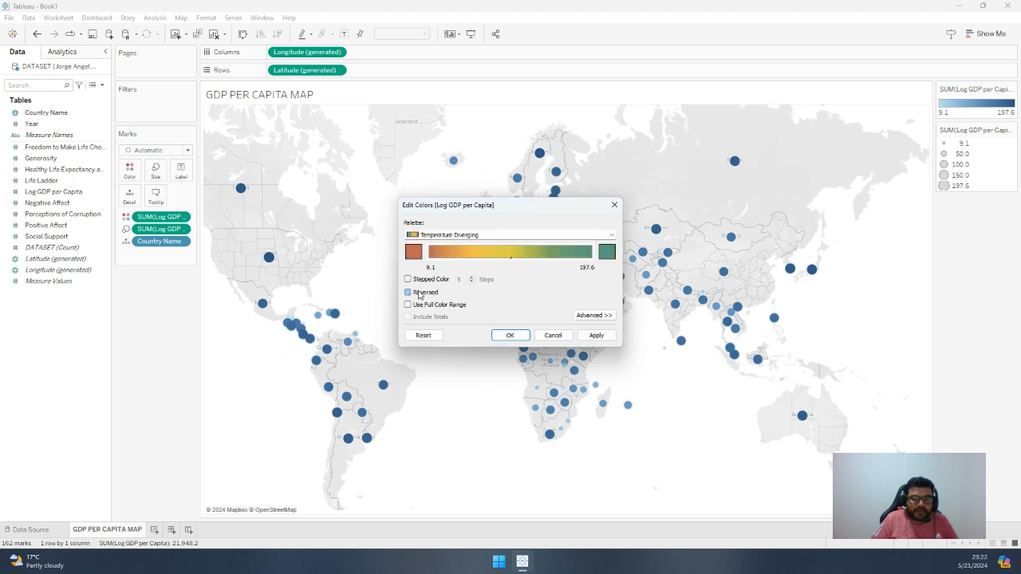
# Set the palette's low end to red (#ff0000) and its high end to bright green, and apply the custom colors to the map
pyautogui.click(415, 252)
pyautogui.click(399, 236)
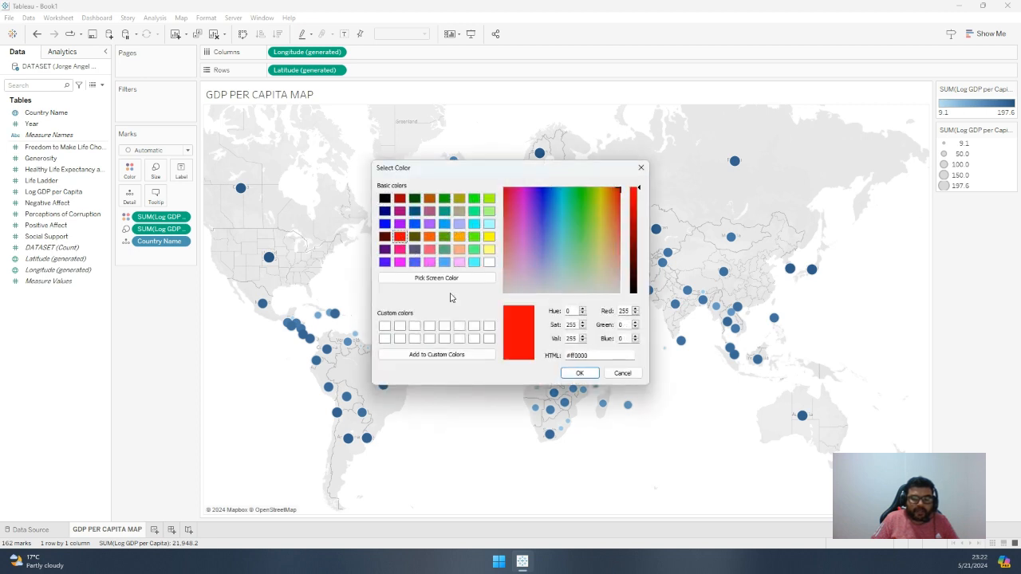
pyautogui.click(580, 374)
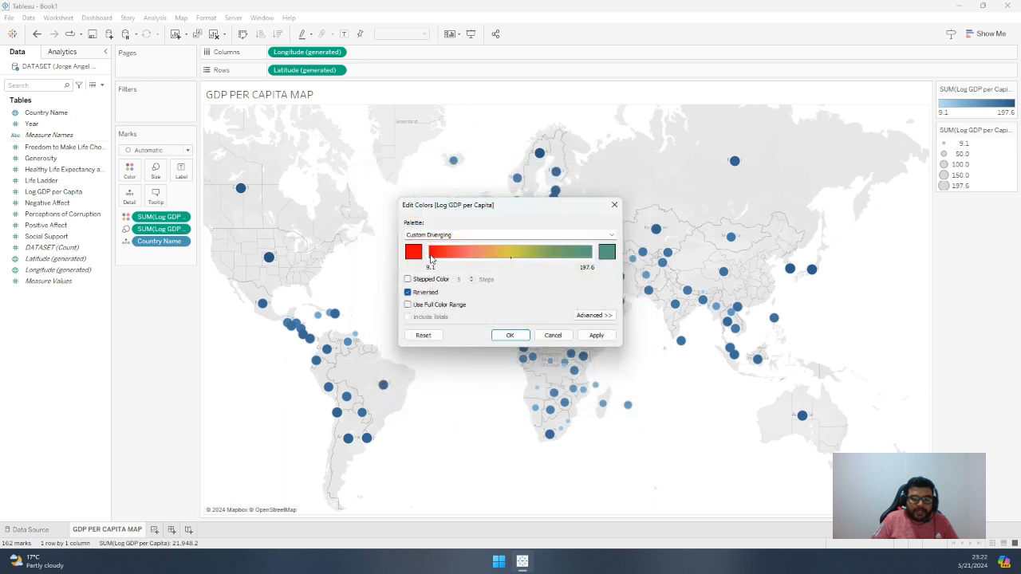
pyautogui.click(608, 253)
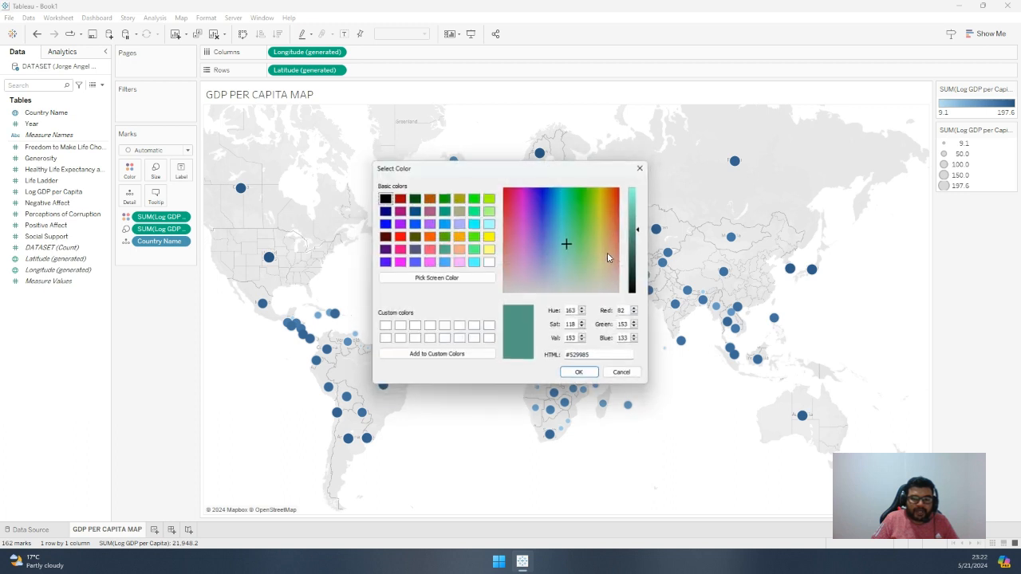
pyautogui.click(444, 198)
pyautogui.click(474, 198)
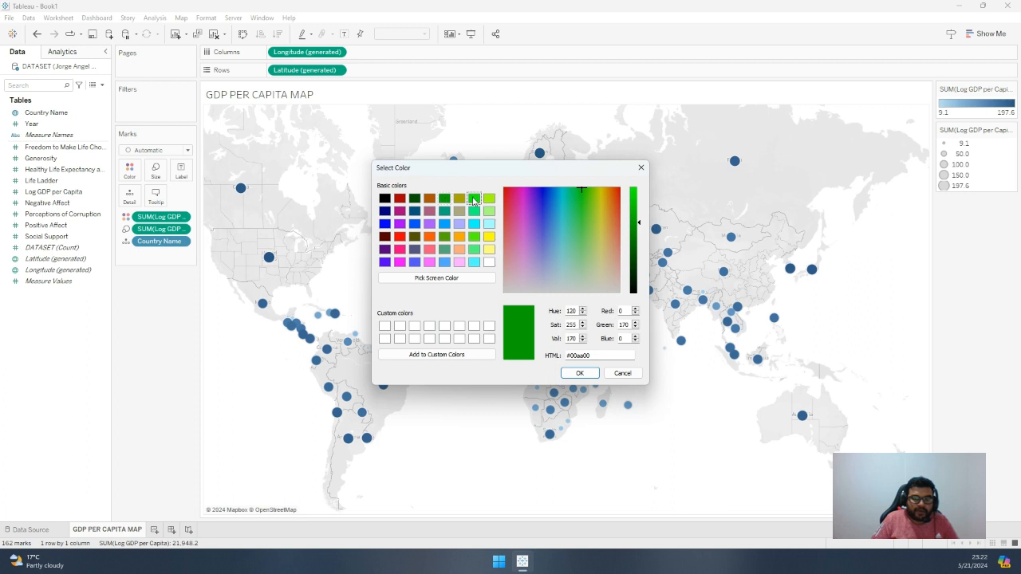
pyautogui.click(579, 375)
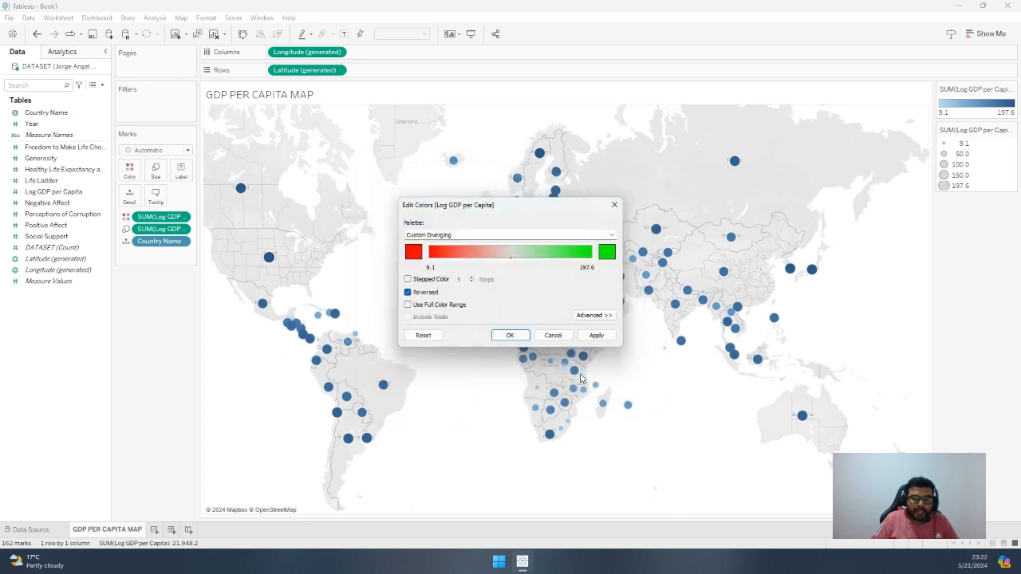
pyautogui.click(597, 336)
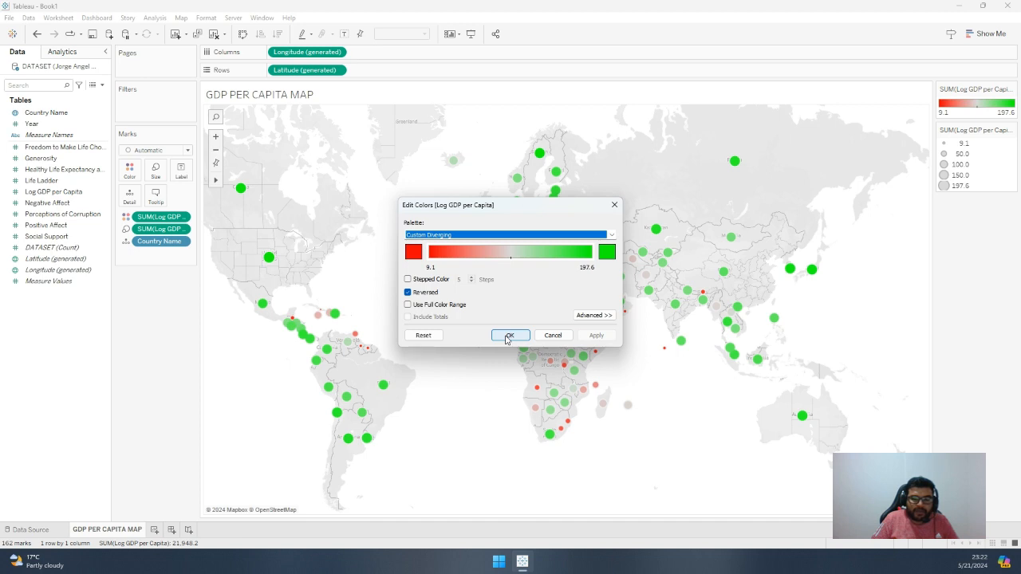
pyautogui.click(508, 336)
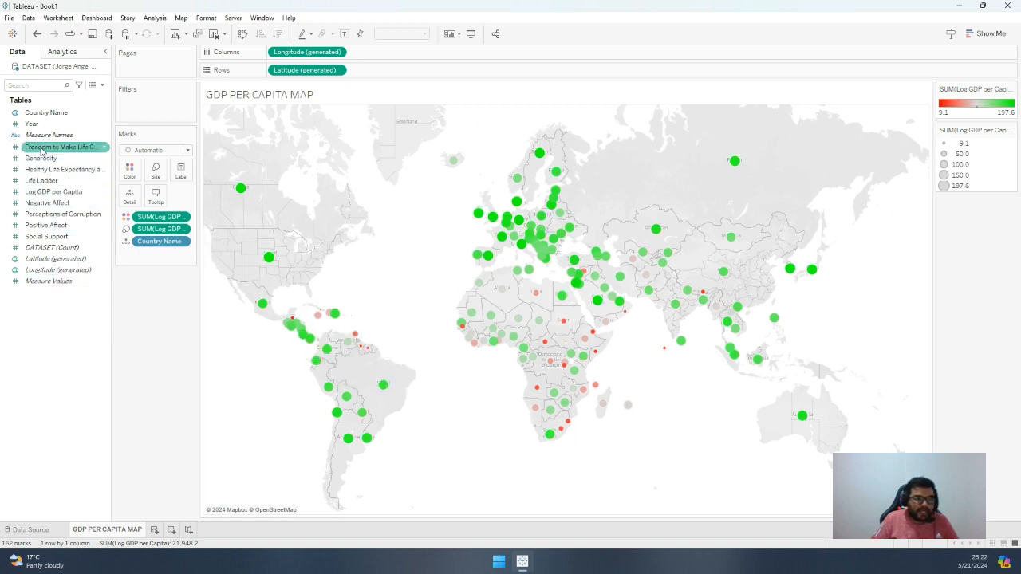
pyautogui.moveTo(32, 123); pyautogui.dragTo(138, 111)
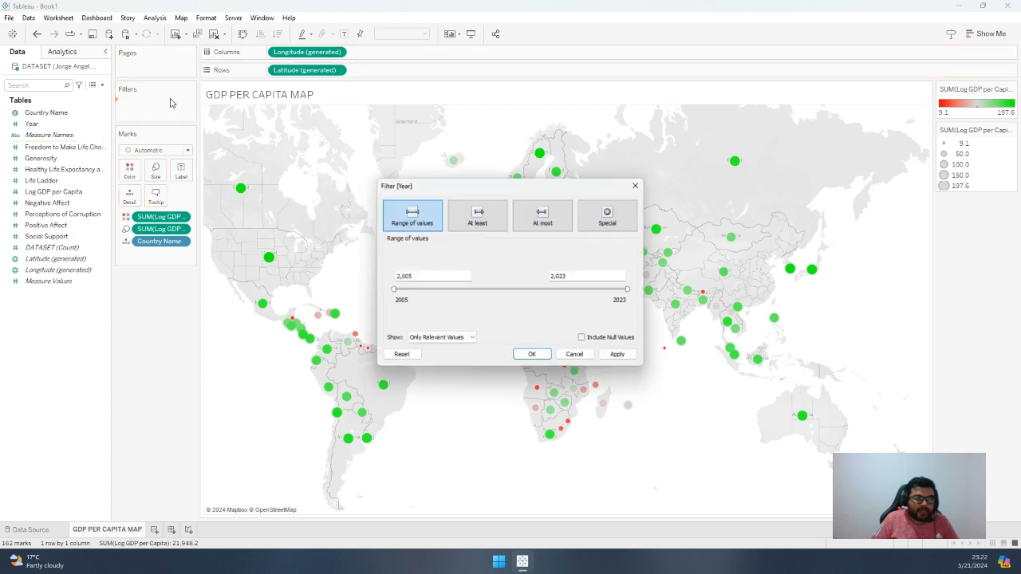
pyautogui.click(619, 355)
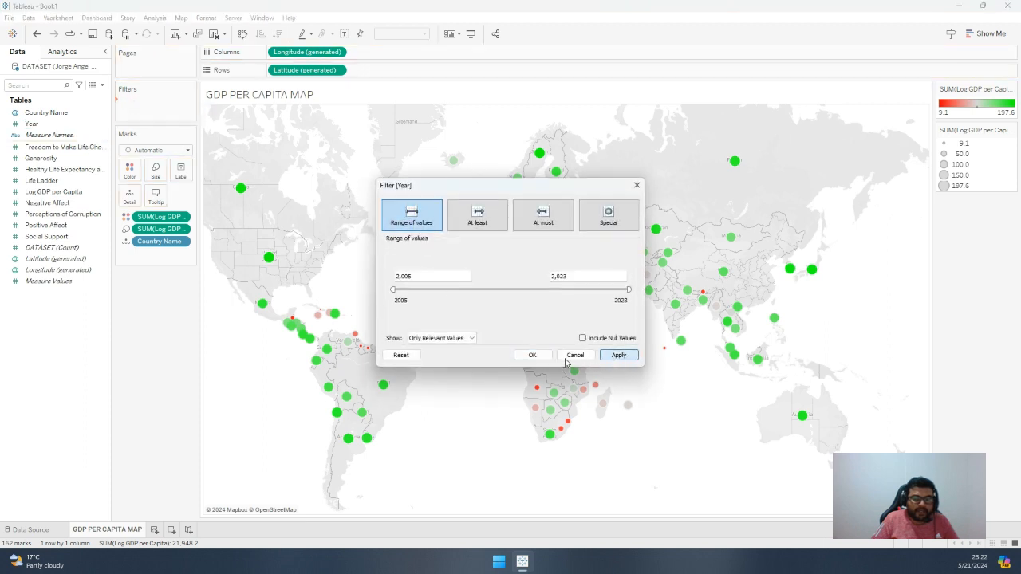
pyautogui.click(532, 355)
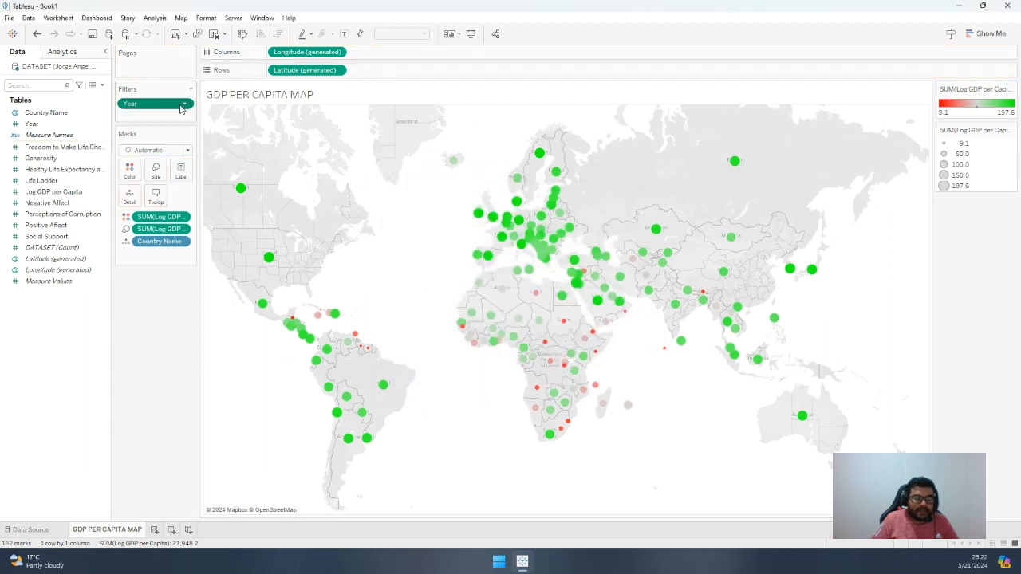
pyautogui.click(184, 104)
pyautogui.click(170, 214)
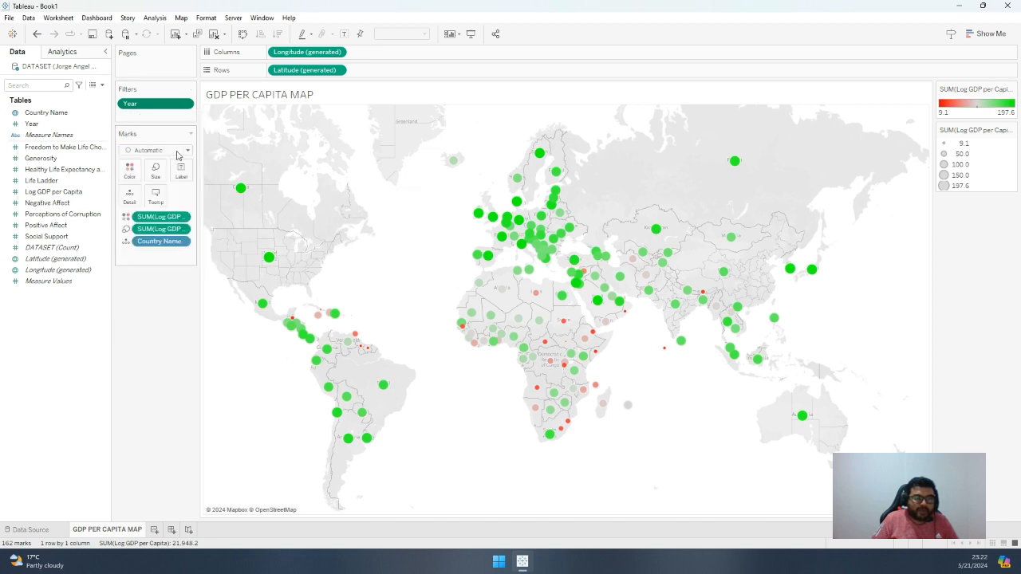
pyautogui.click(574, 355)
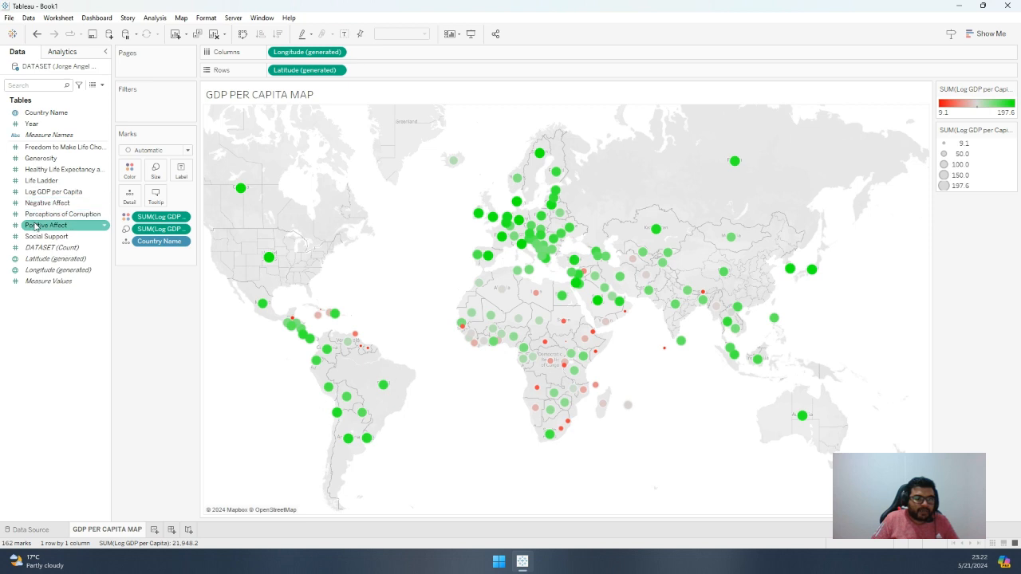
# Filter the map by Year over the range 2005 to 2023, and convert the filter to discrete using all values
pyautogui.moveTo(32, 123); pyautogui.dragTo(126, 112)
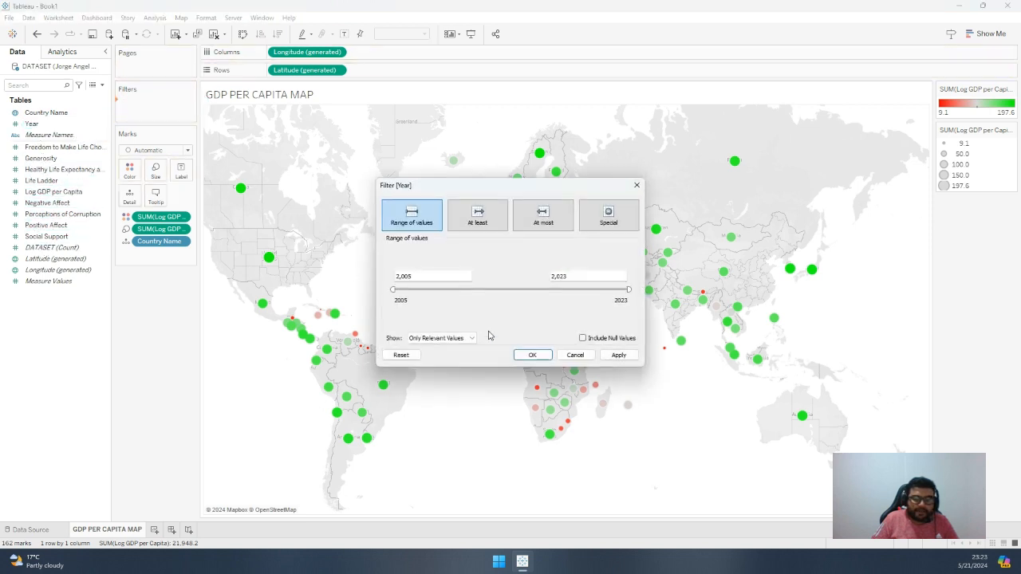
pyautogui.click(618, 355)
pyautogui.click(532, 355)
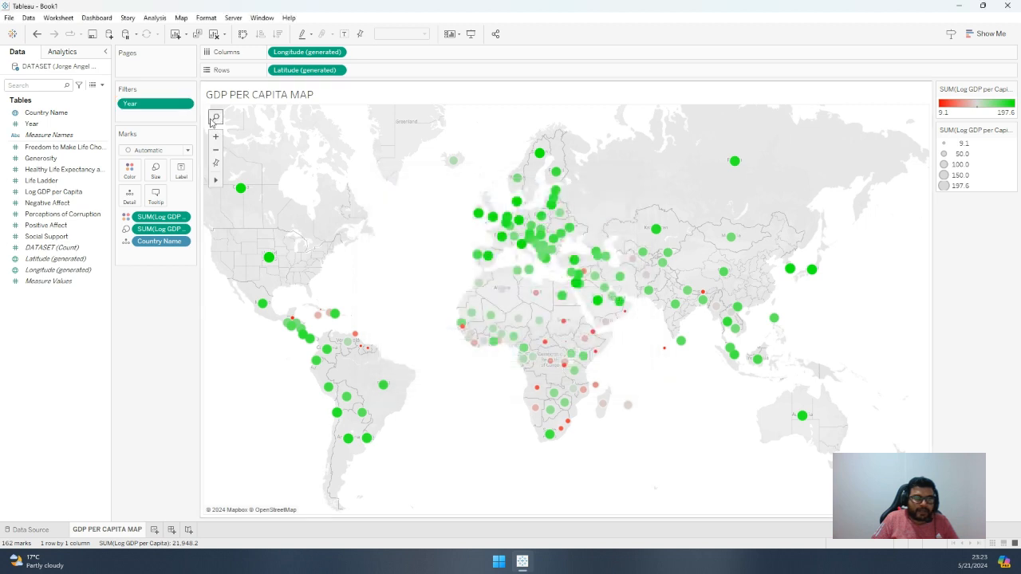
pyautogui.click(185, 105)
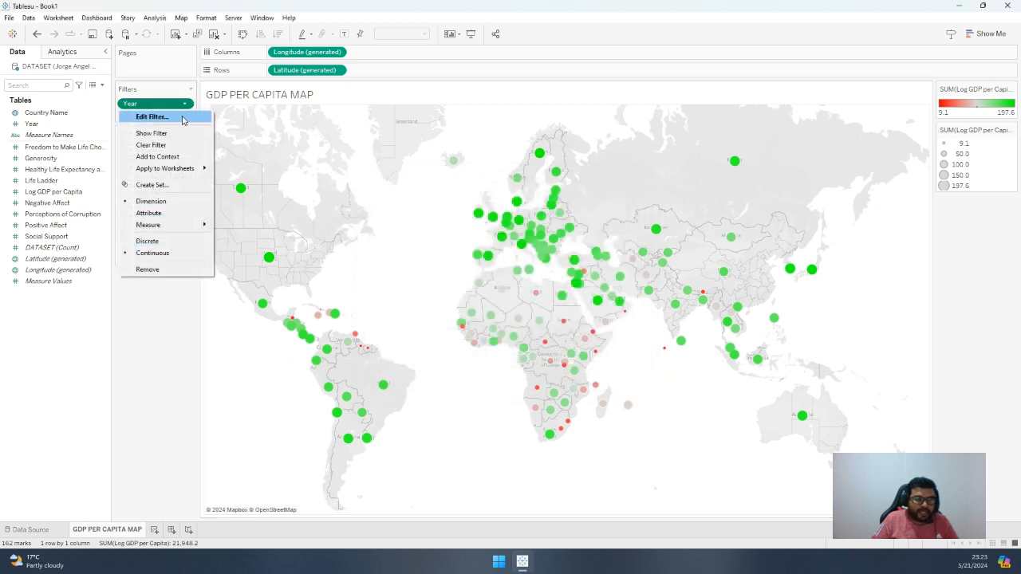
pyautogui.click(166, 242)
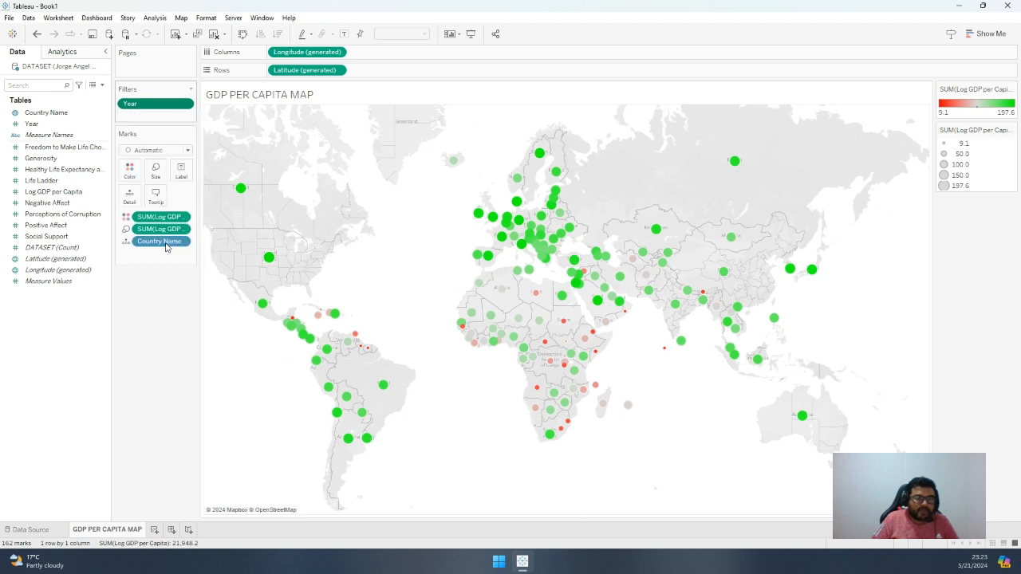
pyautogui.click(511, 172)
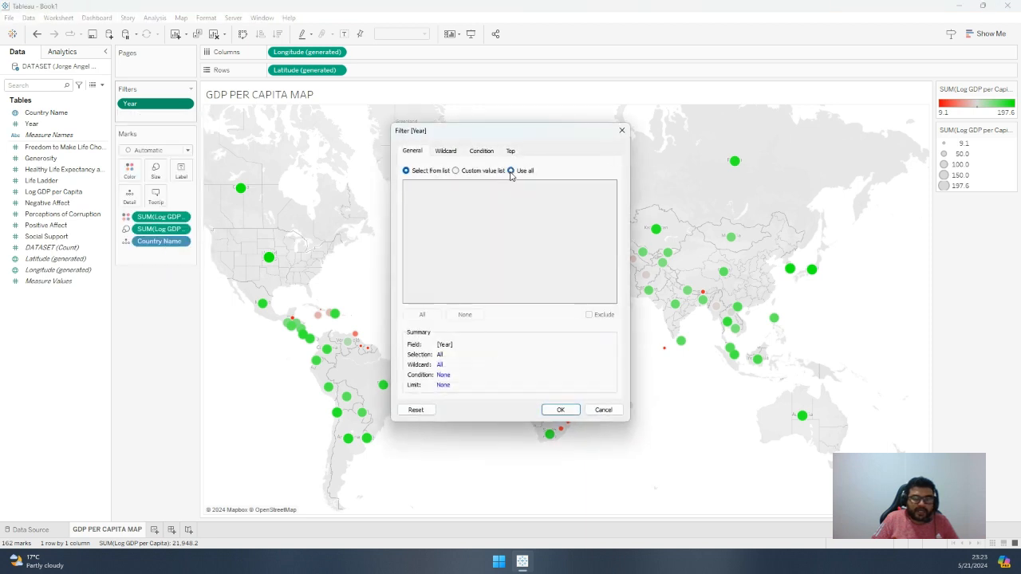
pyautogui.click(557, 410)
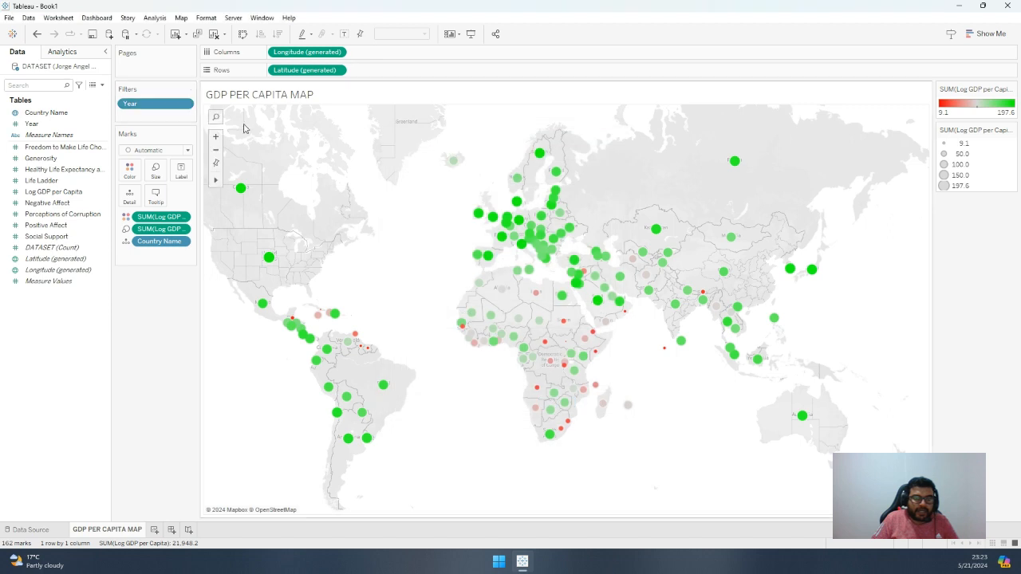
# Show the Year filter beside the map as a Multiple Values (dropdown) control
pyautogui.click(185, 106)
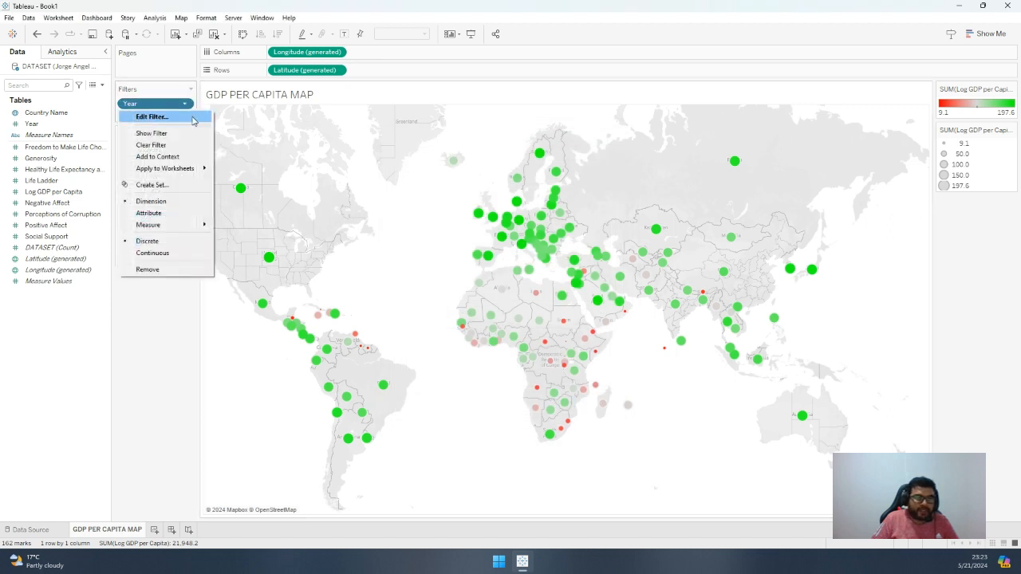
pyautogui.click(152, 134)
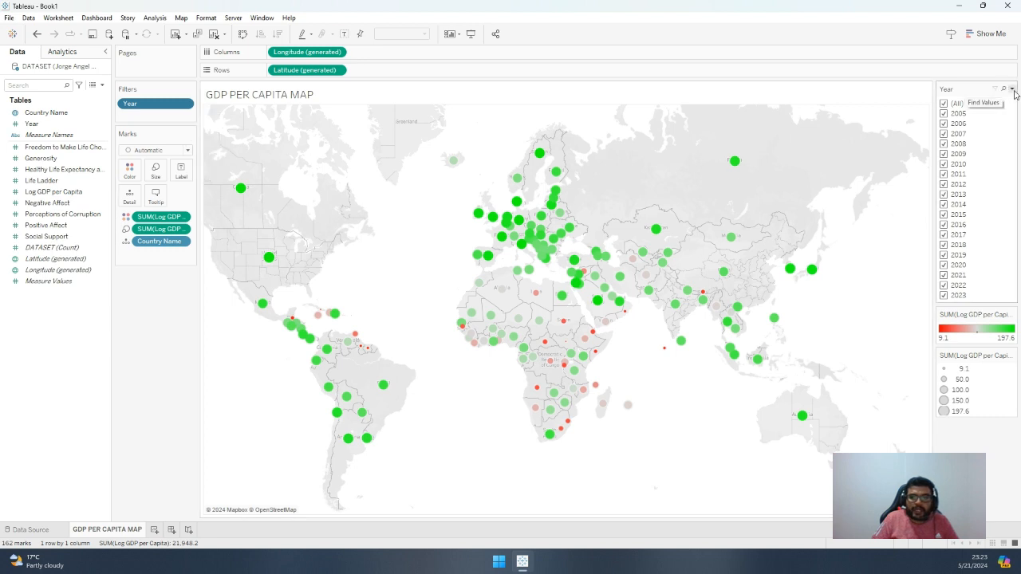
pyautogui.click(1012, 88)
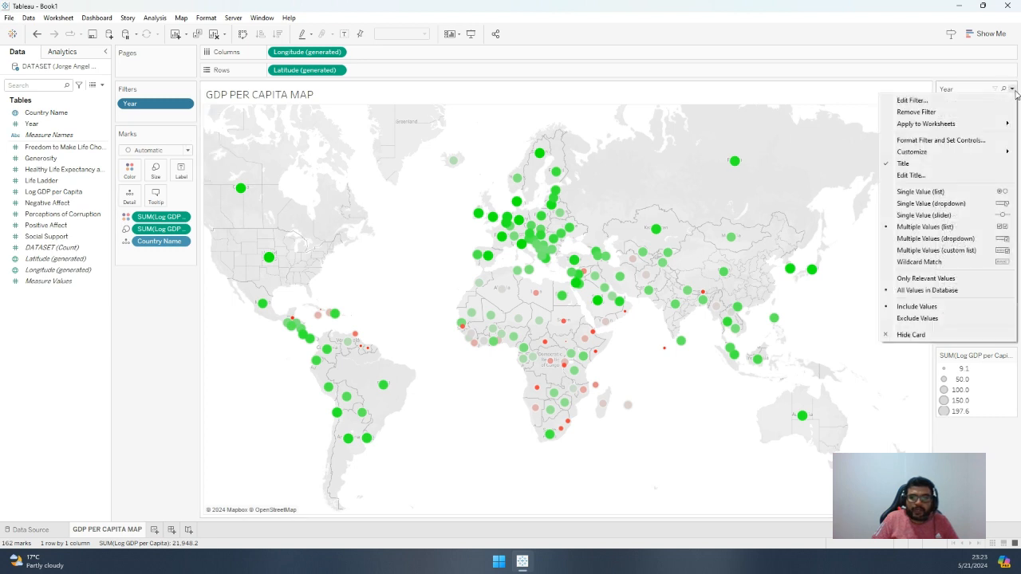
pyautogui.click(933, 238)
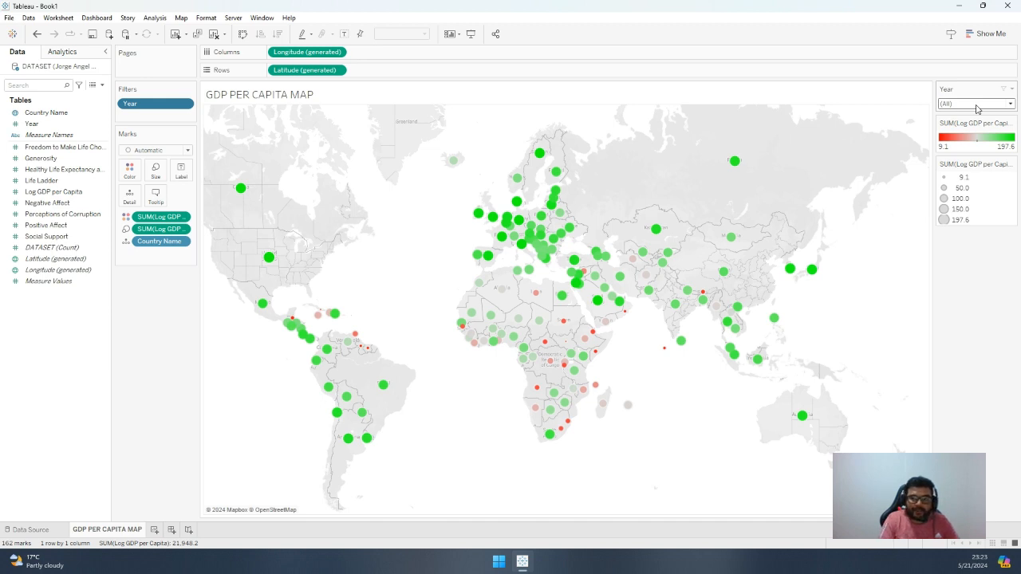
# Hide the color and size legend cards for SUM(Log GDP per Capita)
pyautogui.click(1013, 126)
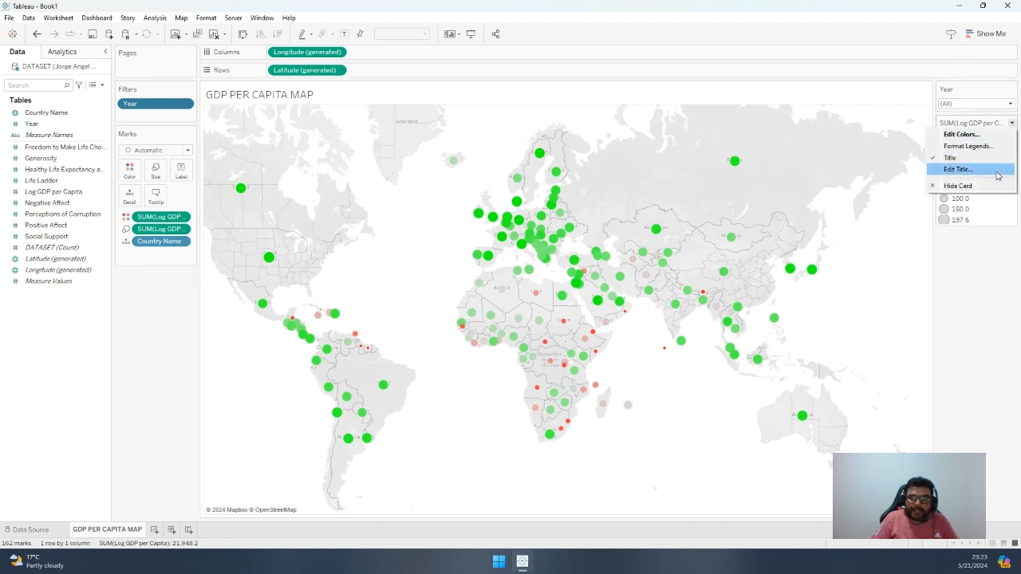
pyautogui.click(979, 185)
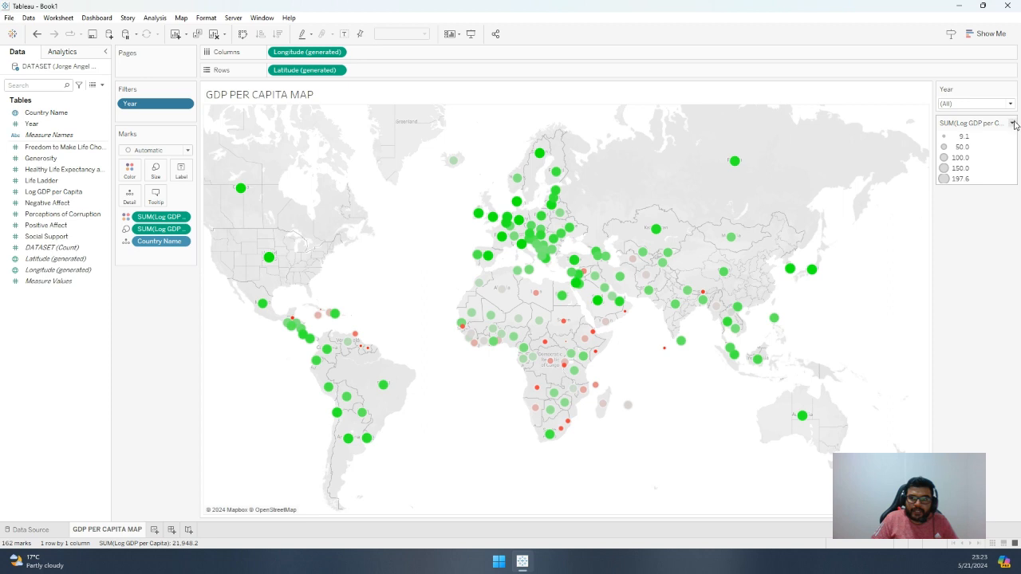
pyautogui.click(1014, 122)
pyautogui.click(972, 185)
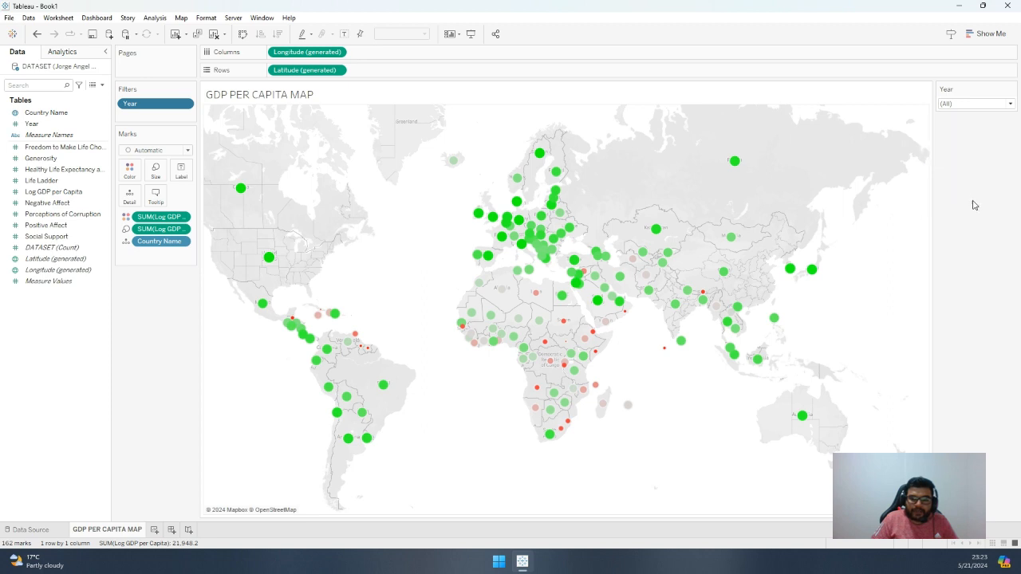
pyautogui.rightClick(182, 218)
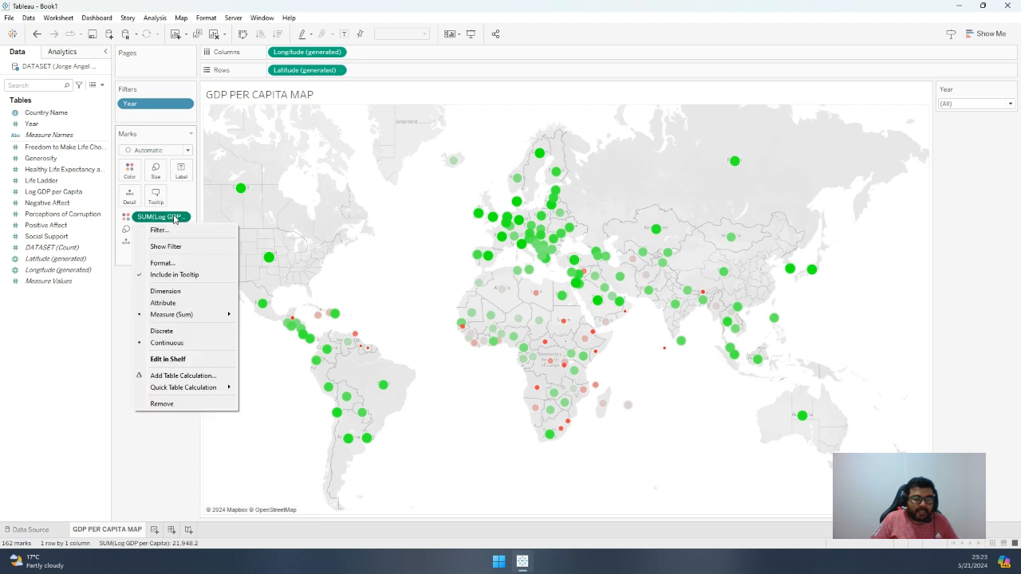
pyautogui.click(163, 434)
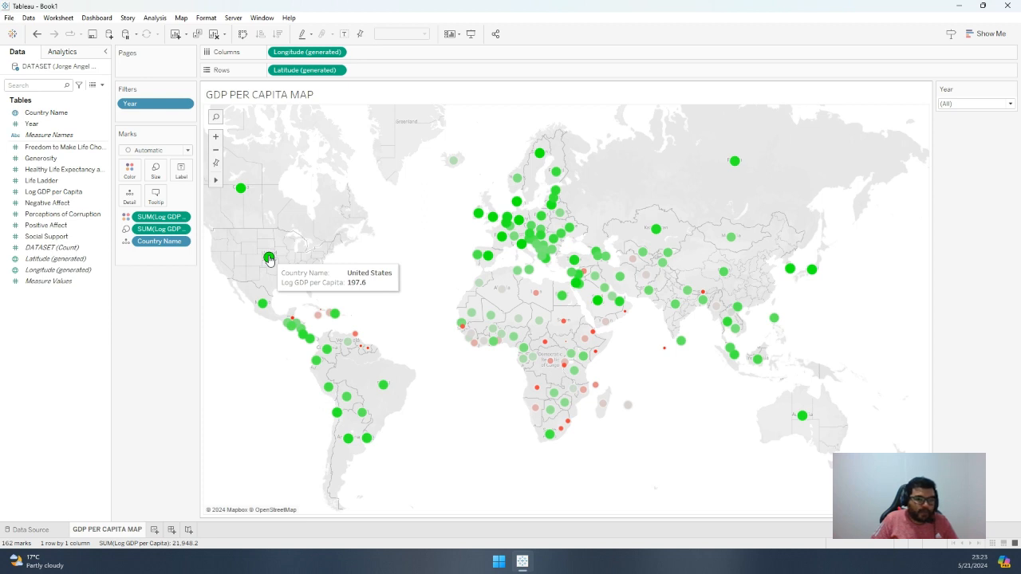
# Format the totals numbers of the color field SUM(Log GDP per Capita) as Currency (Custom) with 2 decimal places
pyautogui.click(182, 217)
pyautogui.click(162, 263)
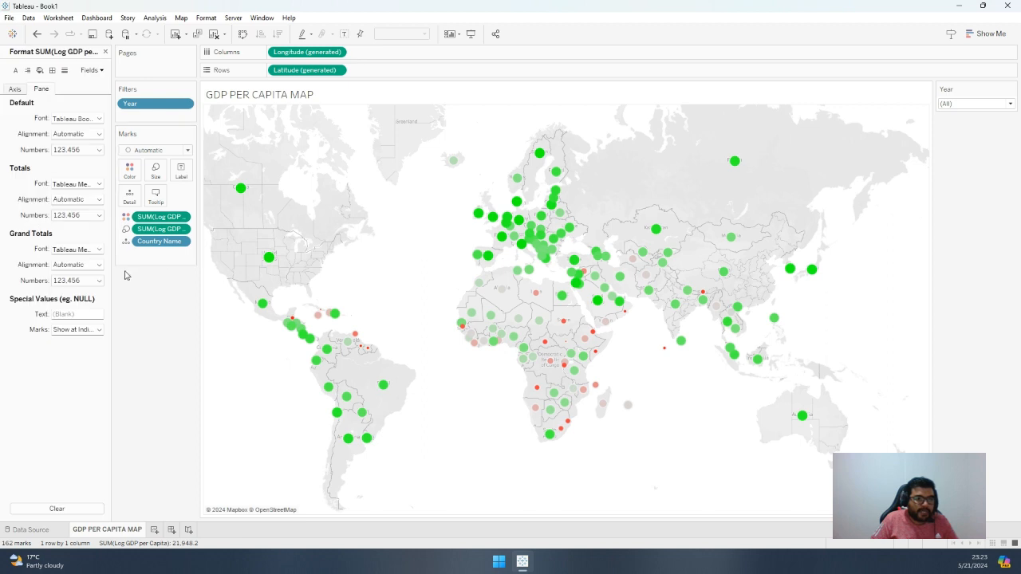
pyautogui.click(89, 216)
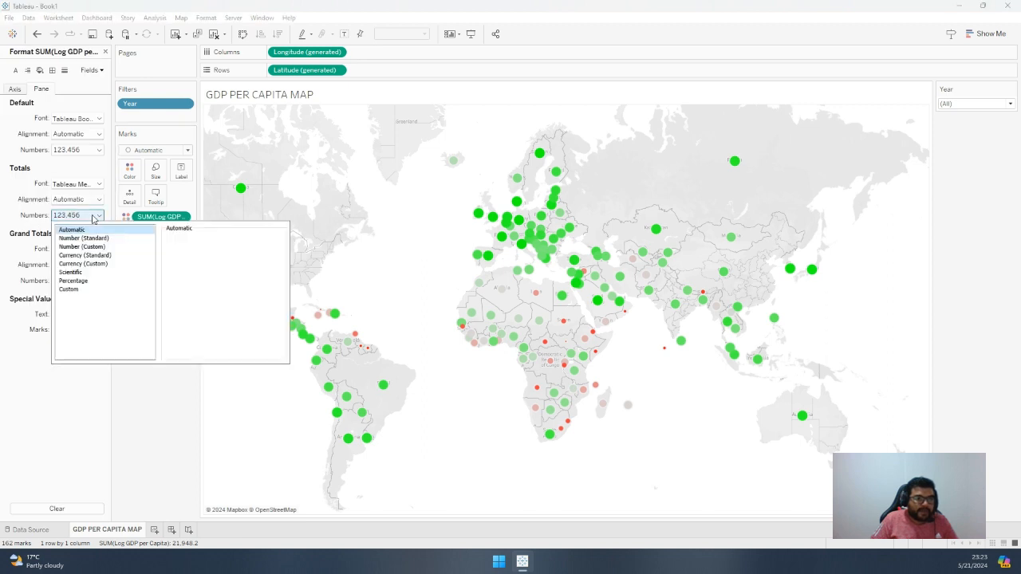
pyautogui.click(94, 264)
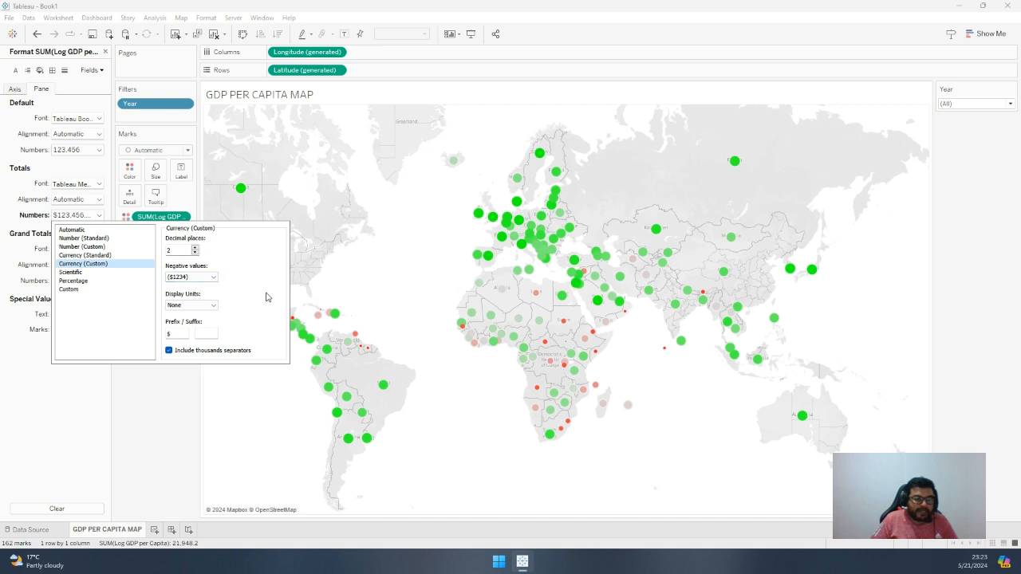
pyautogui.click(271, 431)
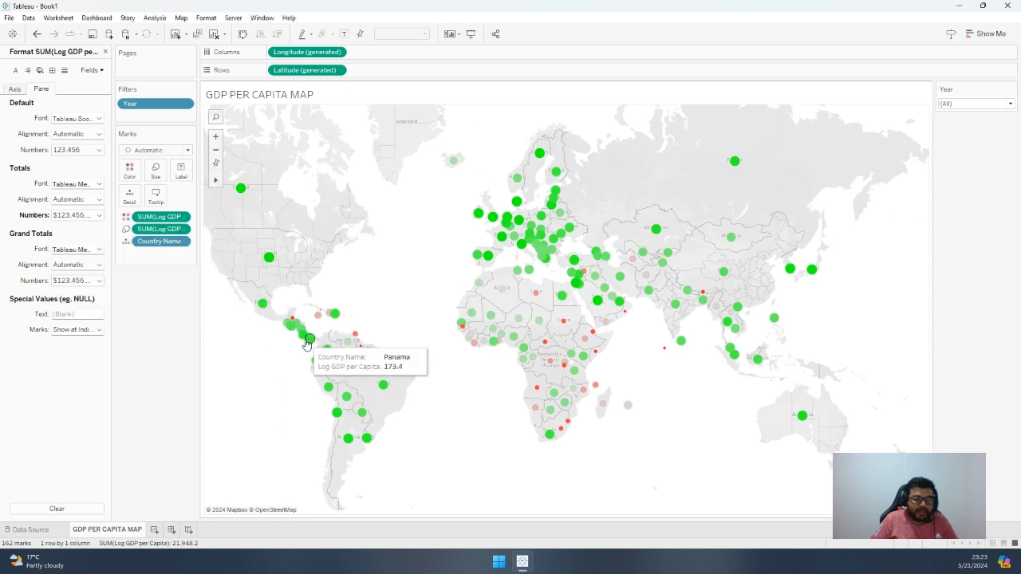
# Format the default numbers of the size field SUM(Log GDP per Capita) as Currency (Custom) with 2 decimals and check a country's tooltip
pyautogui.rightClick(184, 230)
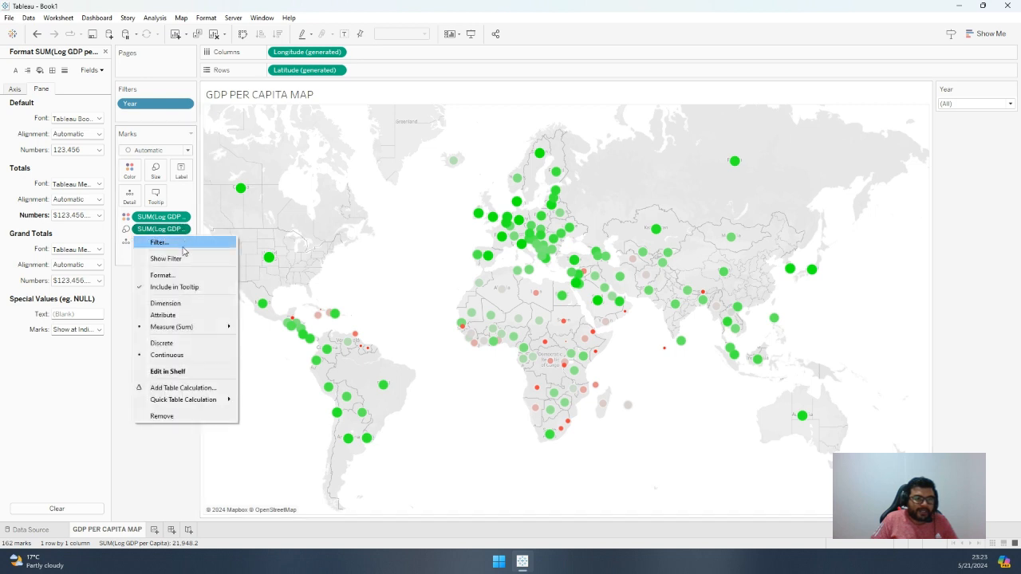
pyautogui.click(184, 274)
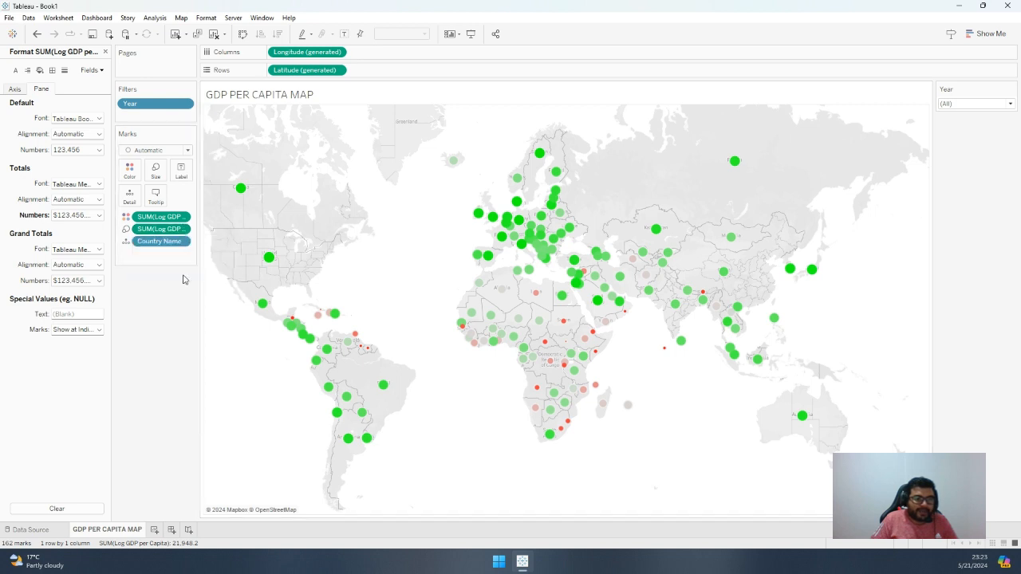
pyautogui.click(86, 150)
pyautogui.click(88, 199)
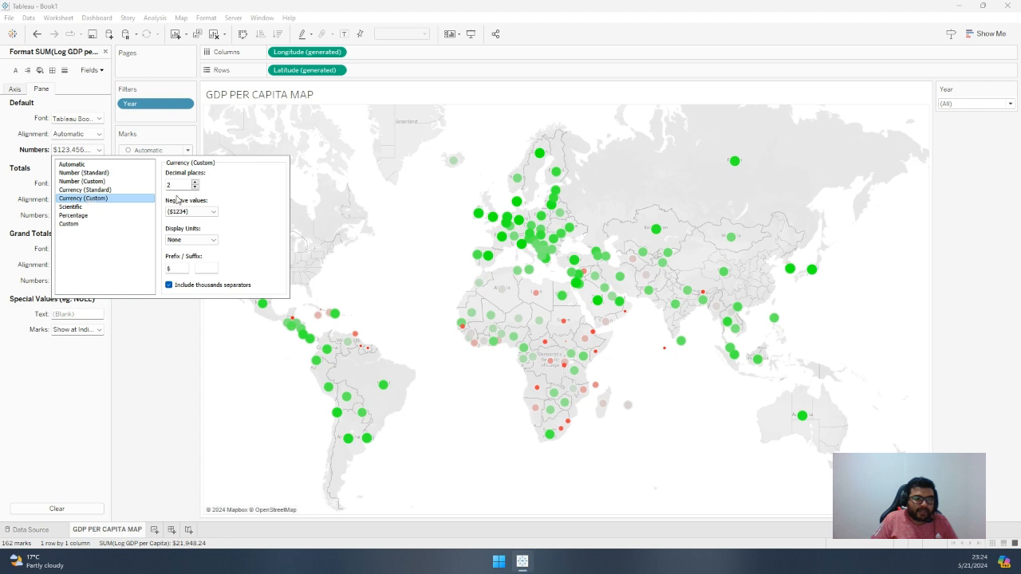
pyautogui.click(195, 365)
pyautogui.moveTo(313, 363)
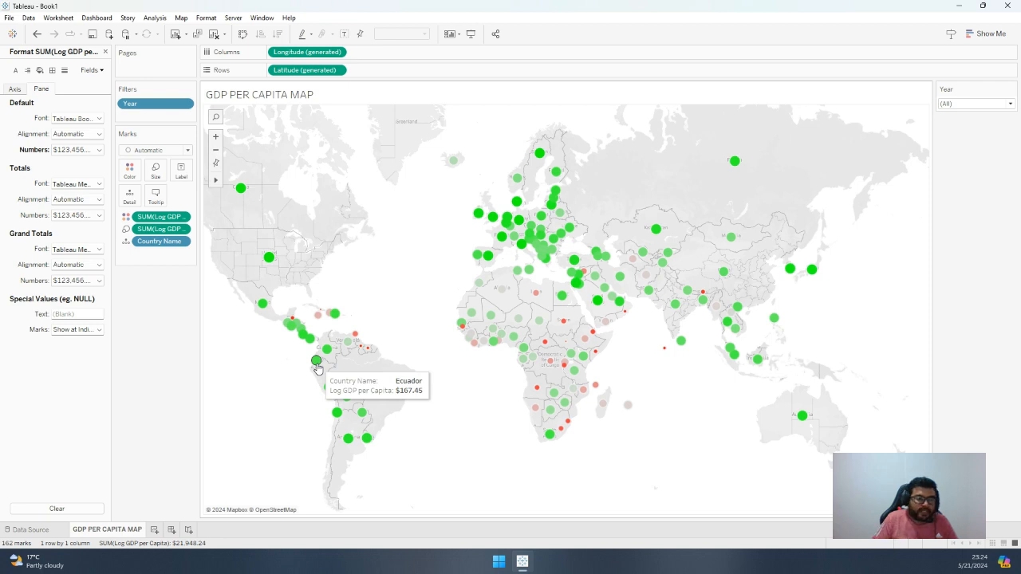
# Set the currency prefix of the Log GDP per Capita totals numbers to USD$
pyautogui.click(101, 220)
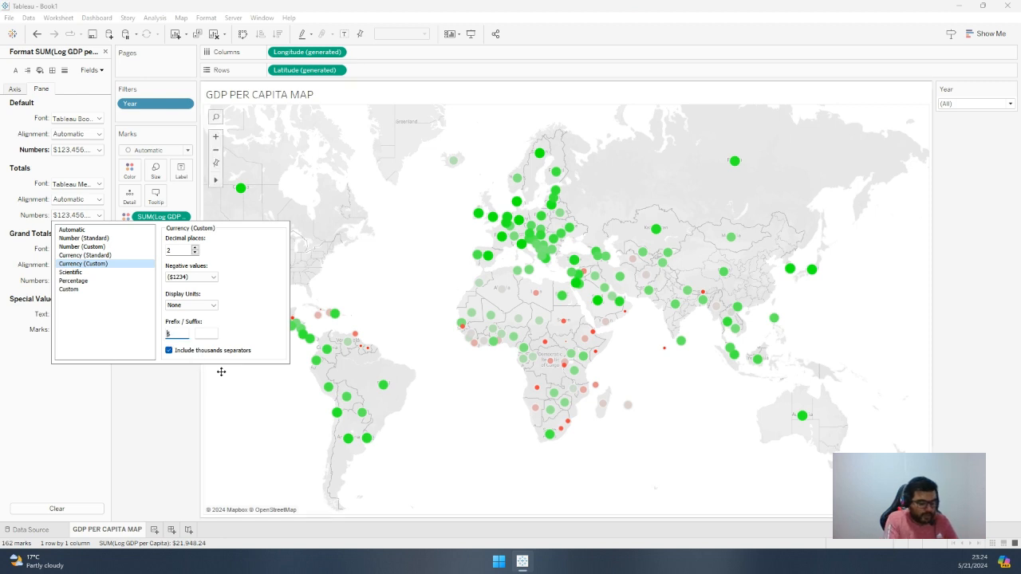
pyautogui.write('usd')
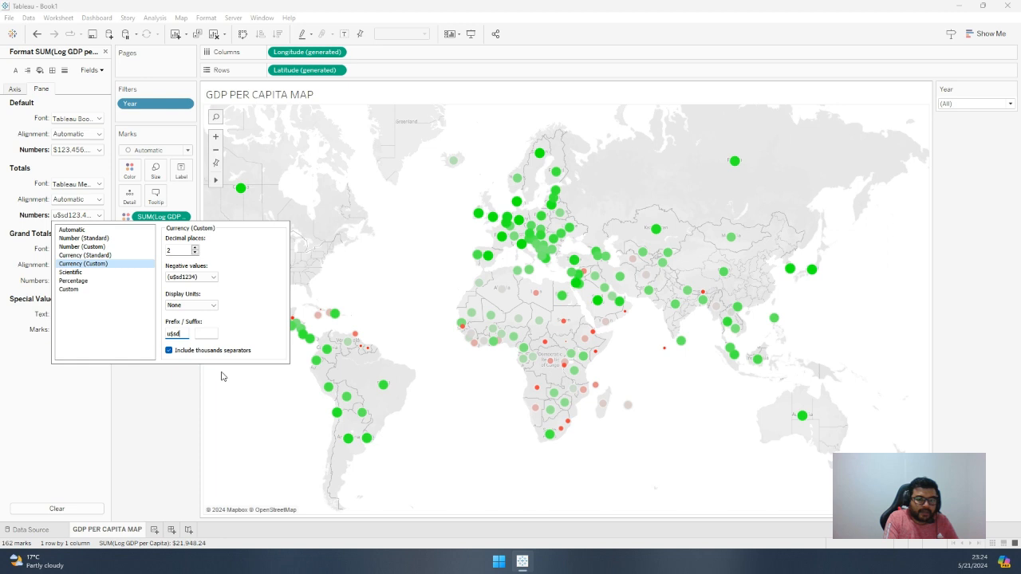
pyautogui.press('BackSpace')
pyautogui.press('BackSpace')
pyautogui.press('BackSpace')
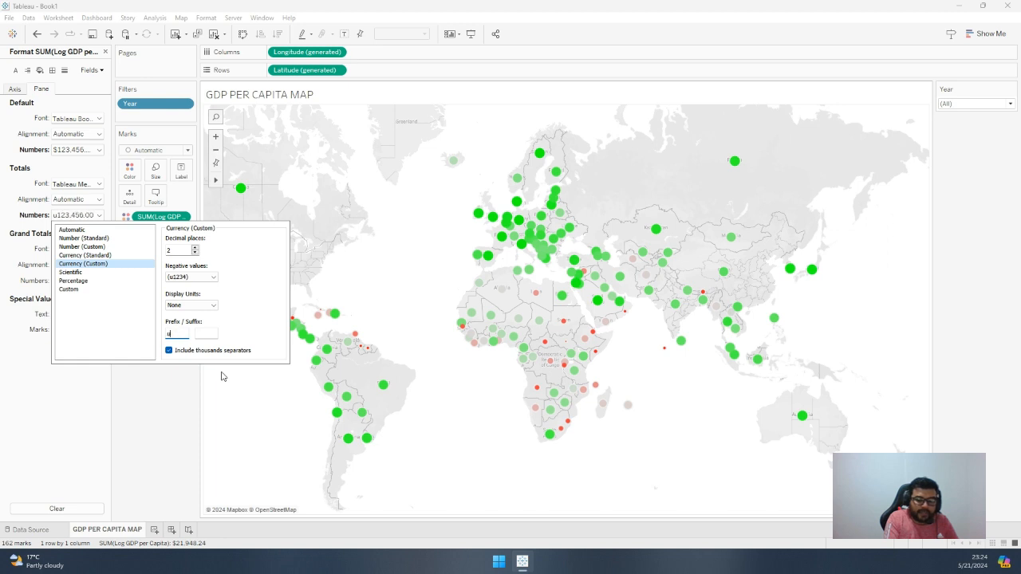
pyautogui.press('BackSpace')
pyautogui.write('U')
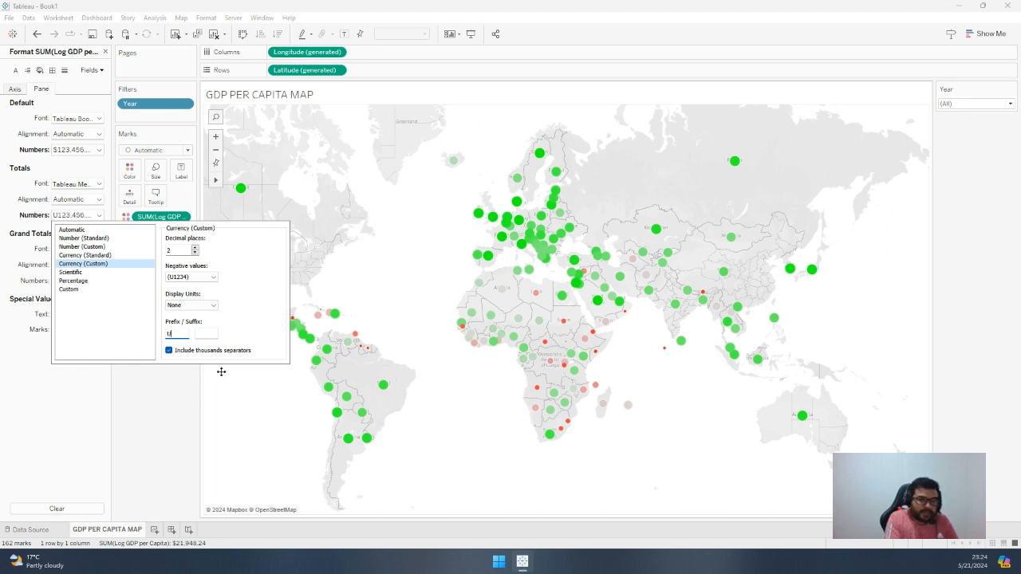
pyautogui.write('SD')
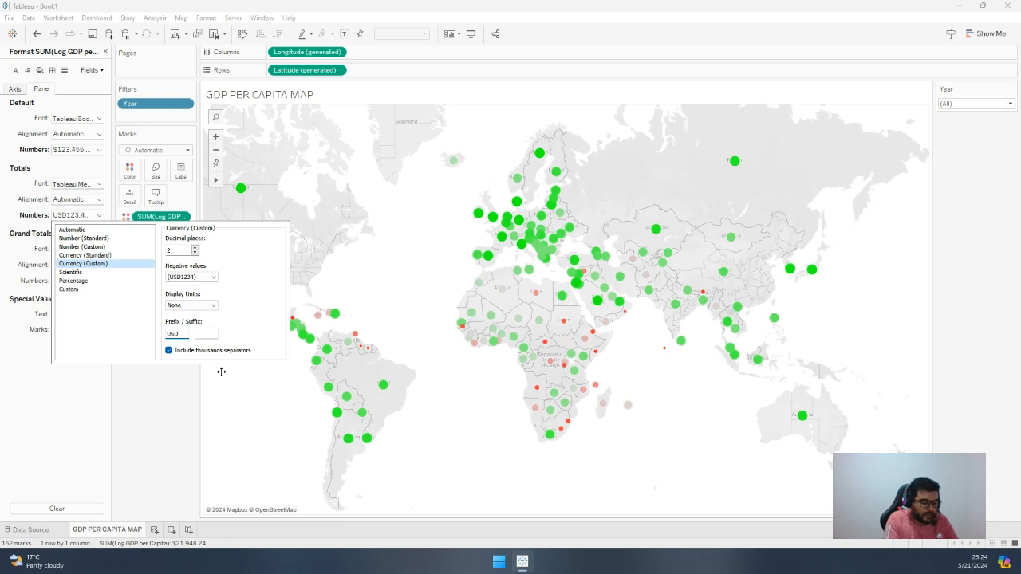
pyautogui.write('$')
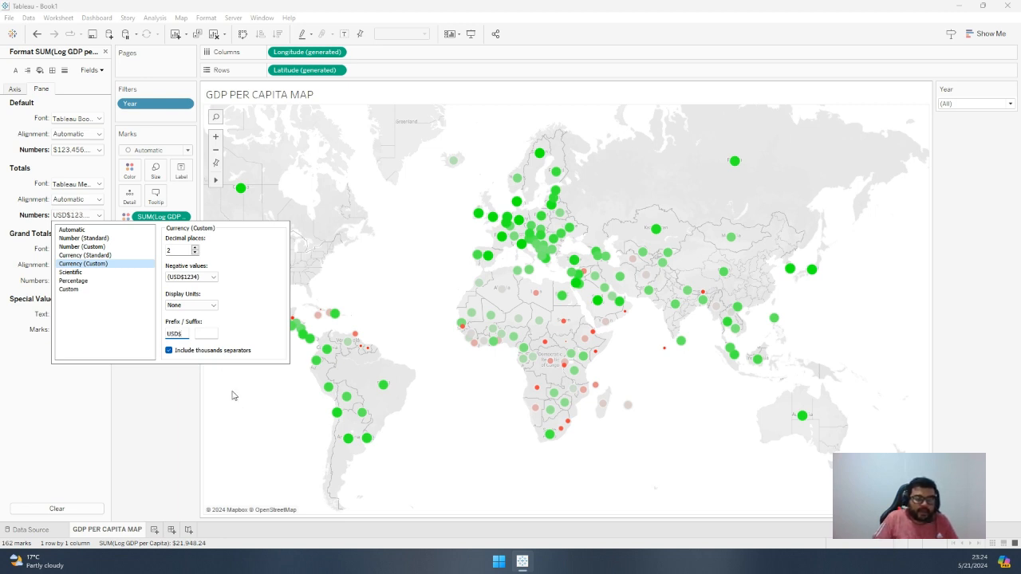
pyautogui.click(232, 396)
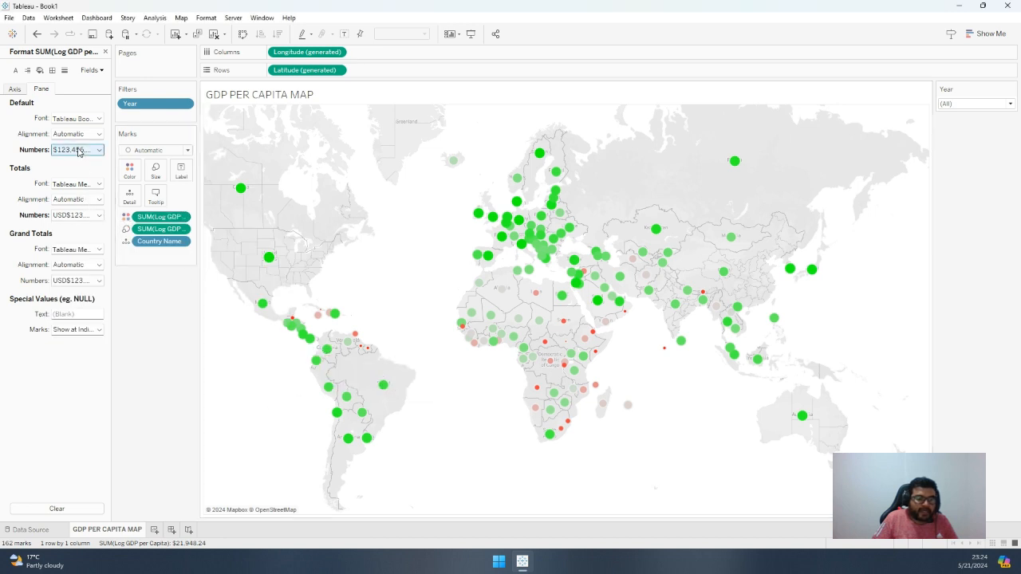
# Set the currency prefix of the default Log GDP per Capita numbers to USD$
pyautogui.click(70, 217)
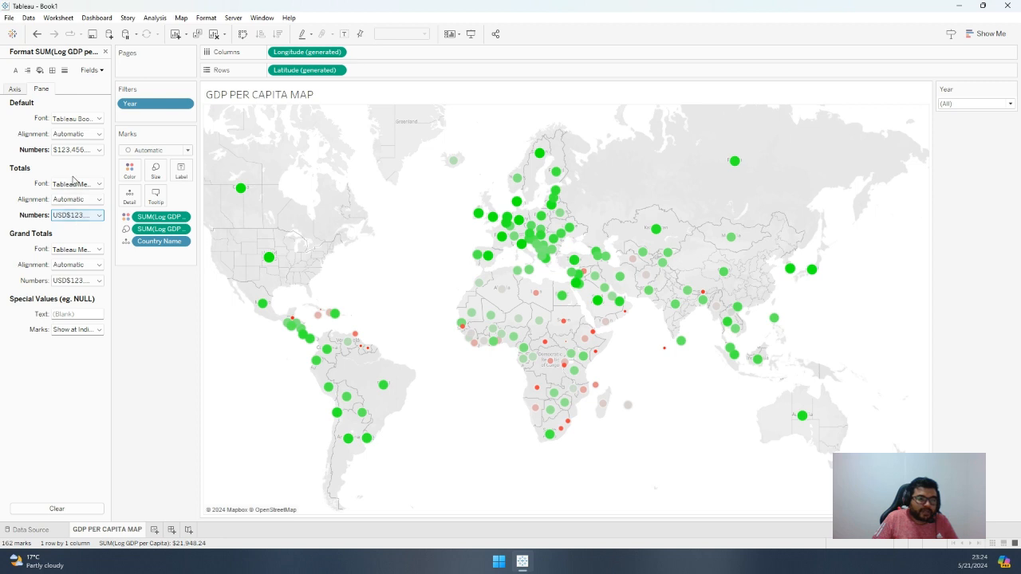
pyautogui.click(69, 152)
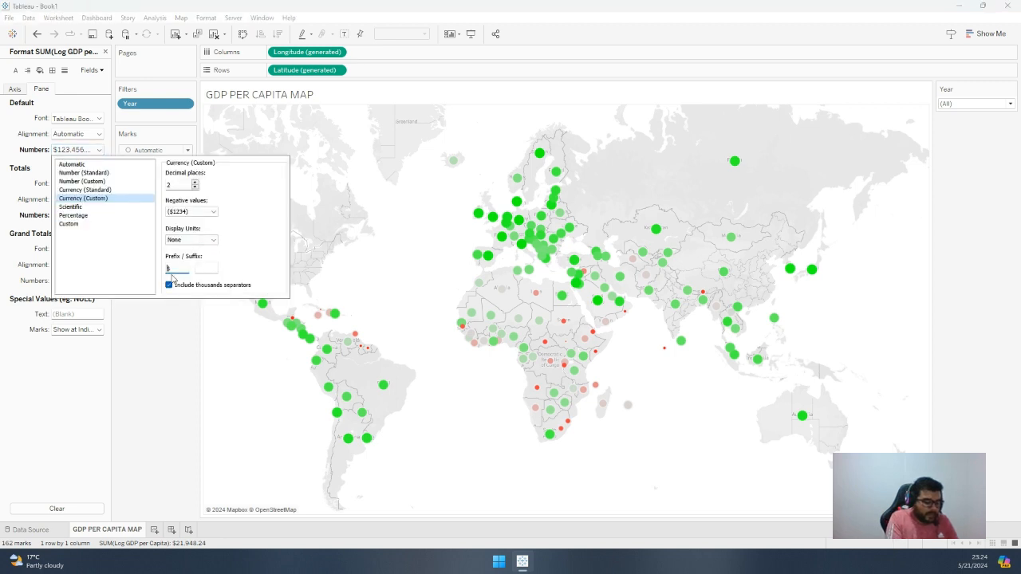
pyautogui.write('U$SD')
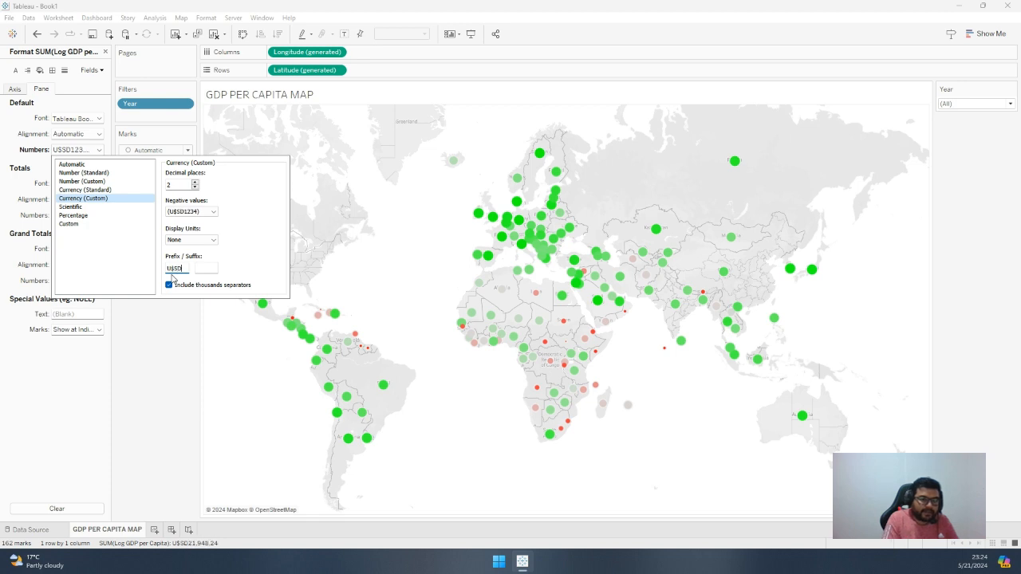
pyautogui.press('BackSpace')
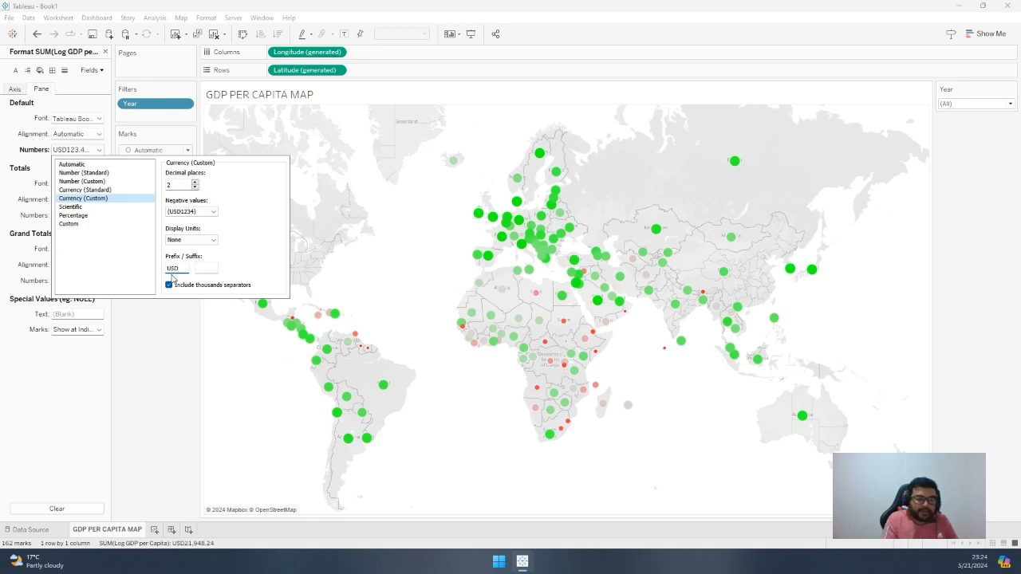
pyautogui.write('$')
pyautogui.click(182, 304)
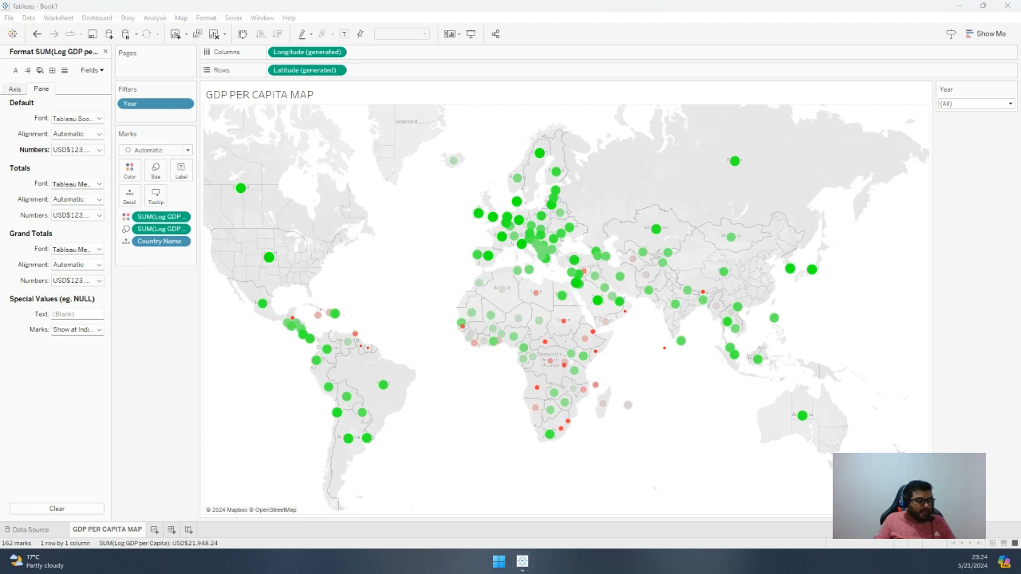
# Add a new worksheet and name it GENEROSITY TABLE
pyautogui.click(154, 529)
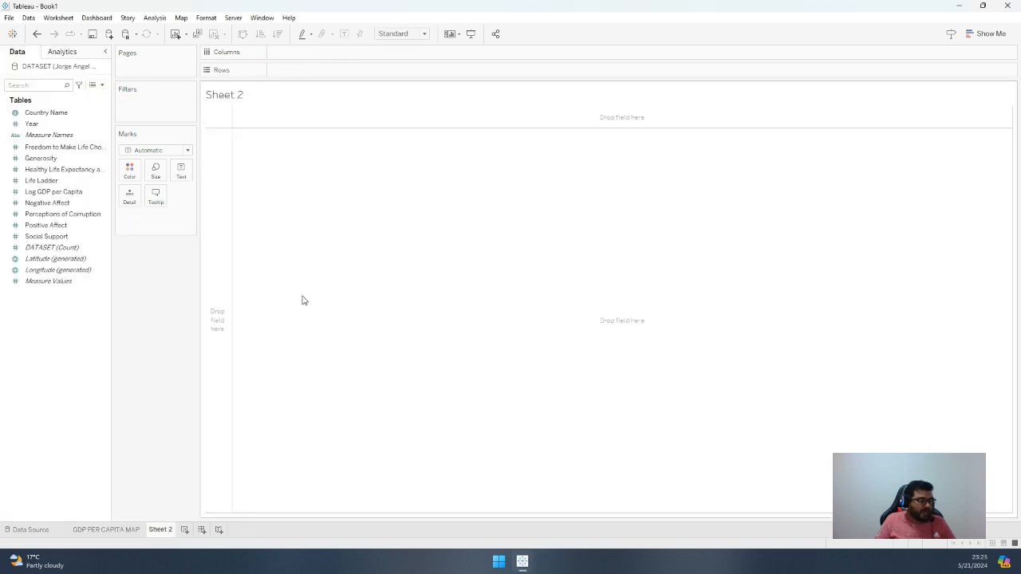
pyautogui.doubleClick(162, 530)
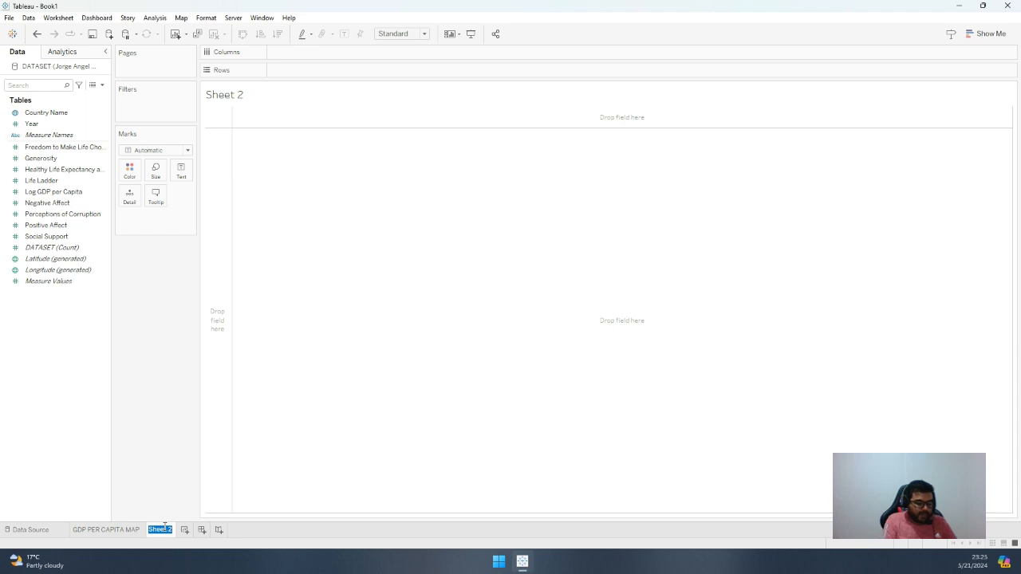
pyautogui.write('GENER')
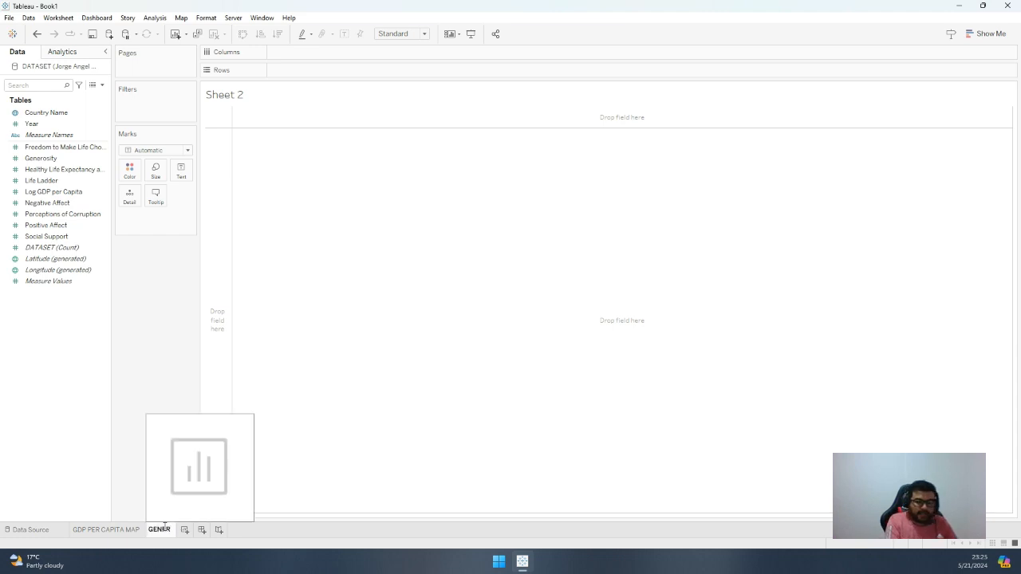
pyautogui.write('OSITY TABLE')
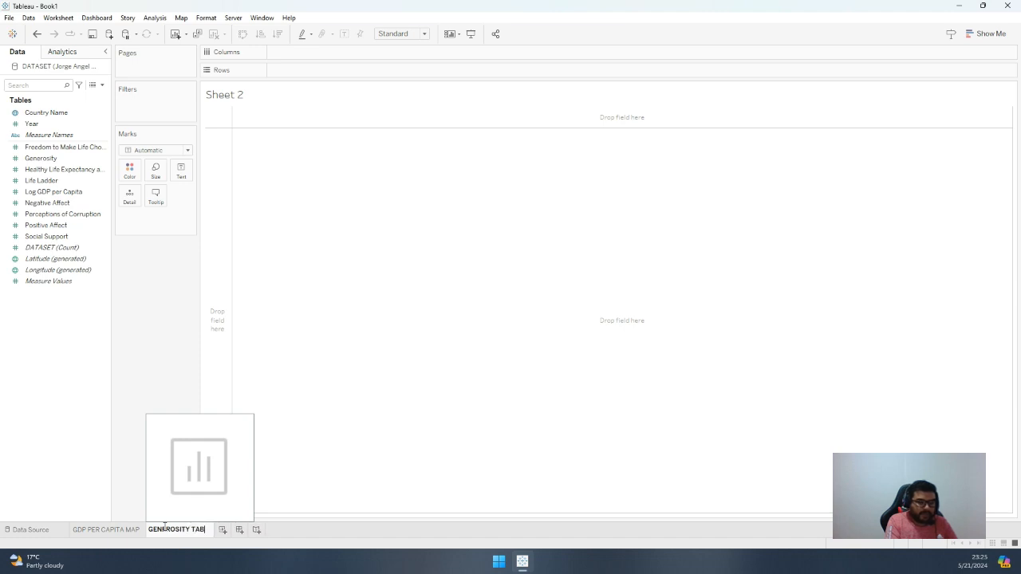
pyautogui.press('Return')
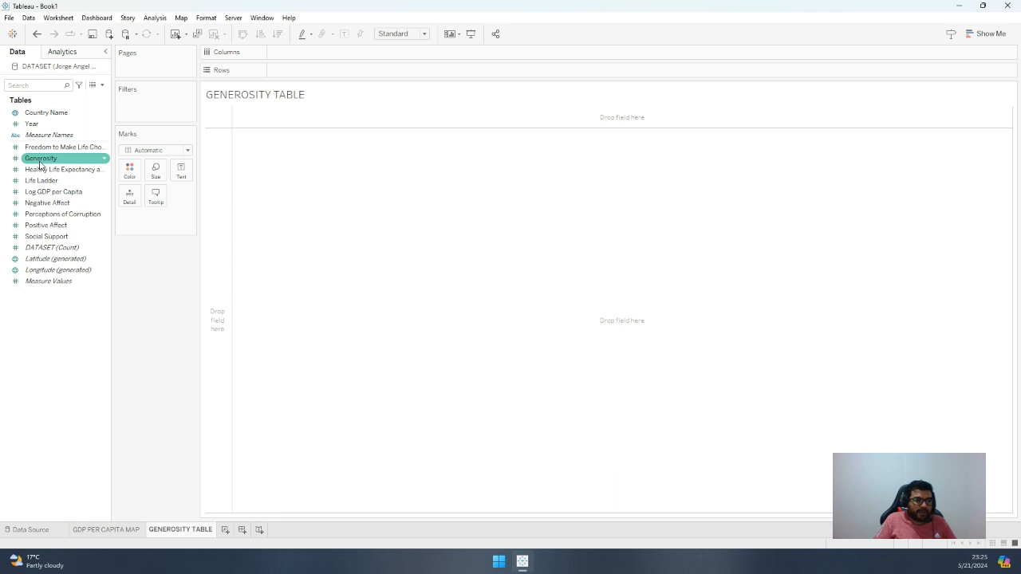
# Build a table with Country Name as rows, adding Generosity to the marks as detail and as the text values
pyautogui.moveTo(58, 115); pyautogui.dragTo(301, 72)
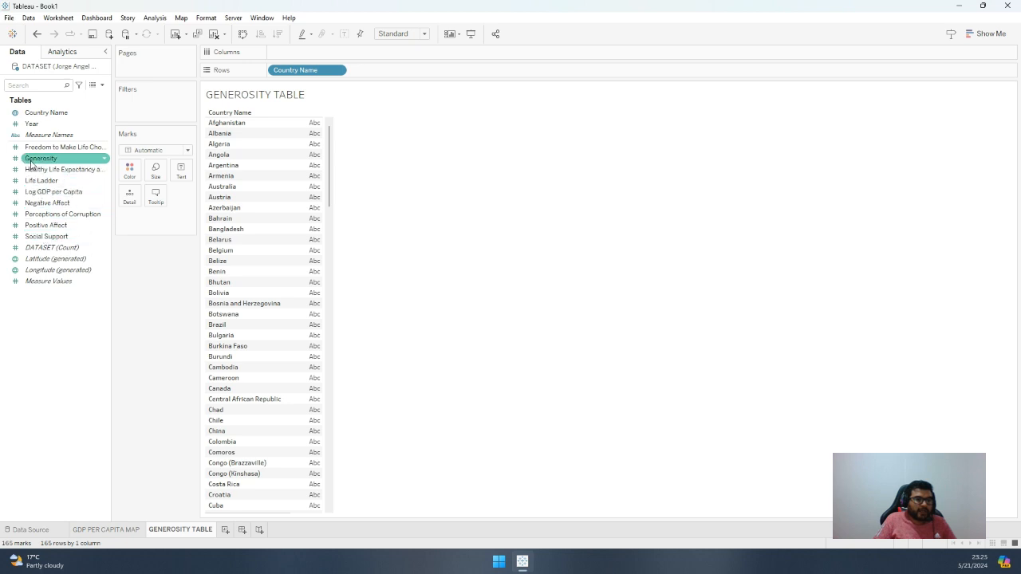
pyautogui.moveTo(30, 162); pyautogui.dragTo(130, 205)
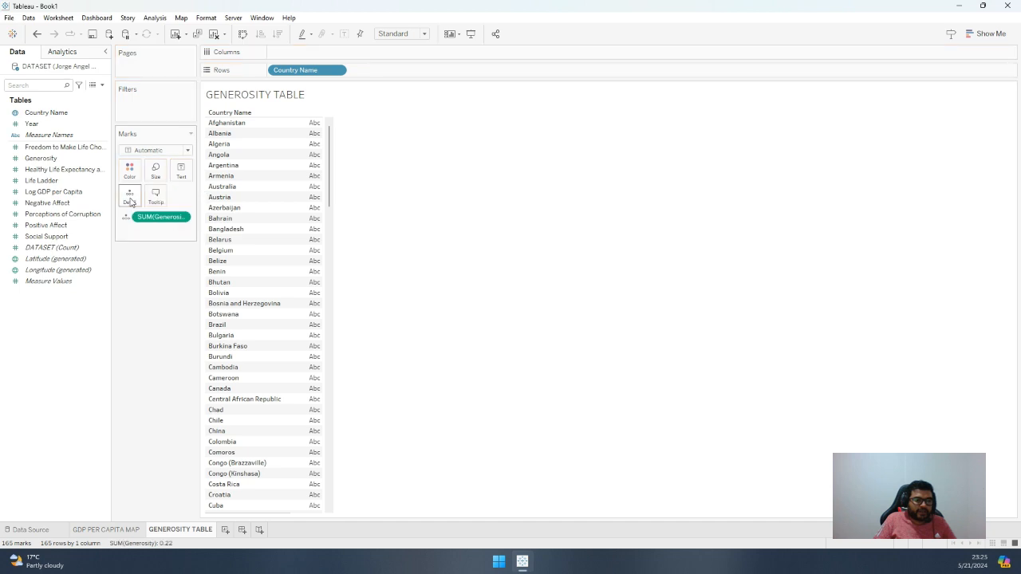
pyautogui.click(182, 218)
pyautogui.click(167, 221)
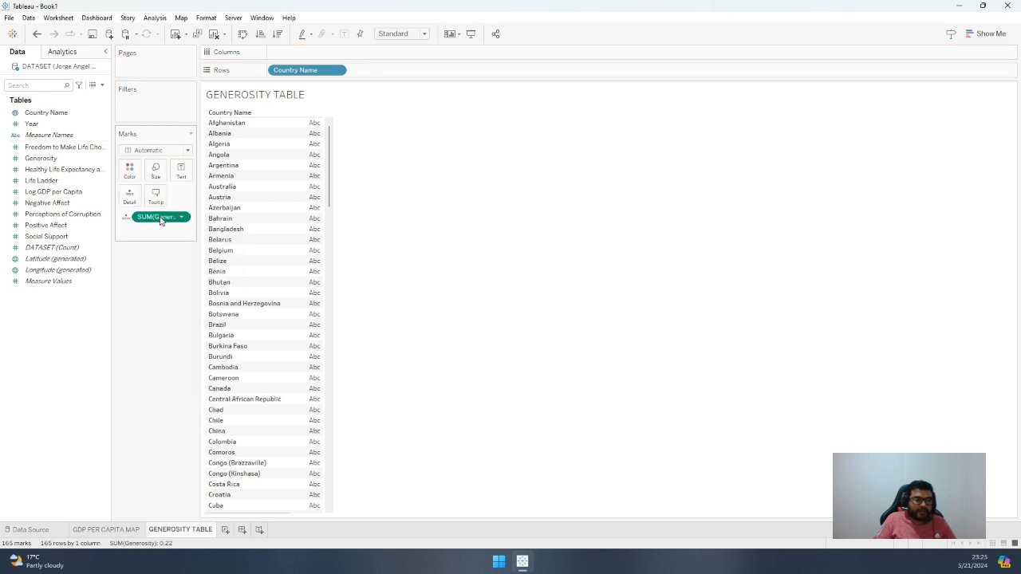
pyautogui.moveTo(40, 158); pyautogui.dragTo(312, 184)
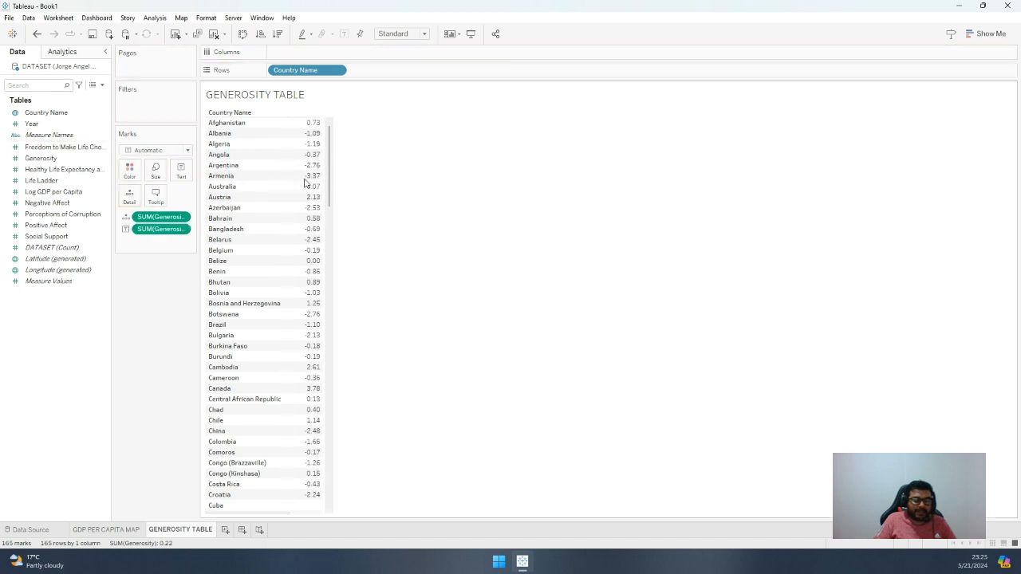
# Change the aggregation of both Generosity marks fields from sum to average
pyautogui.click(181, 220)
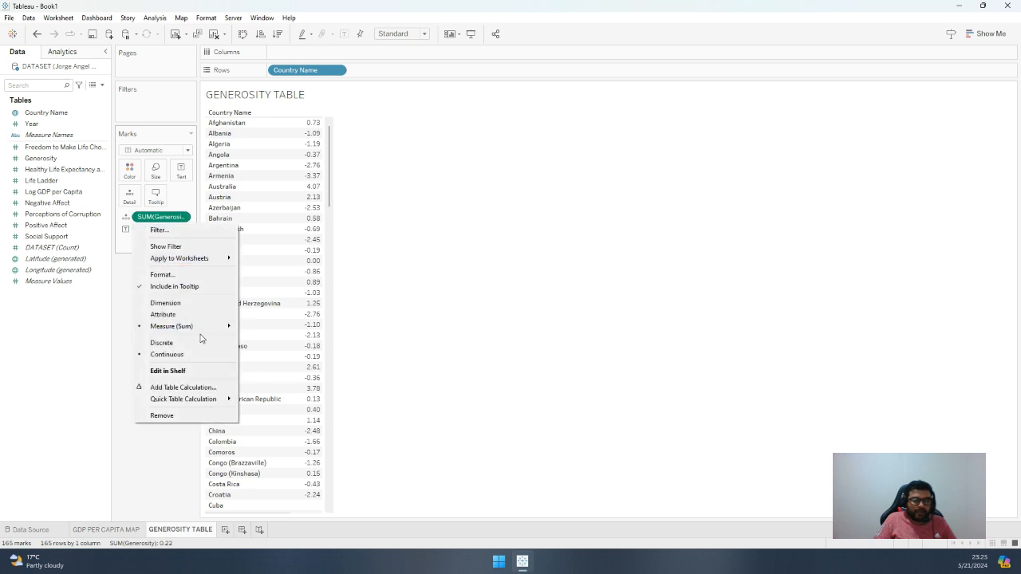
pyautogui.moveTo(224, 326)
pyautogui.click(263, 340)
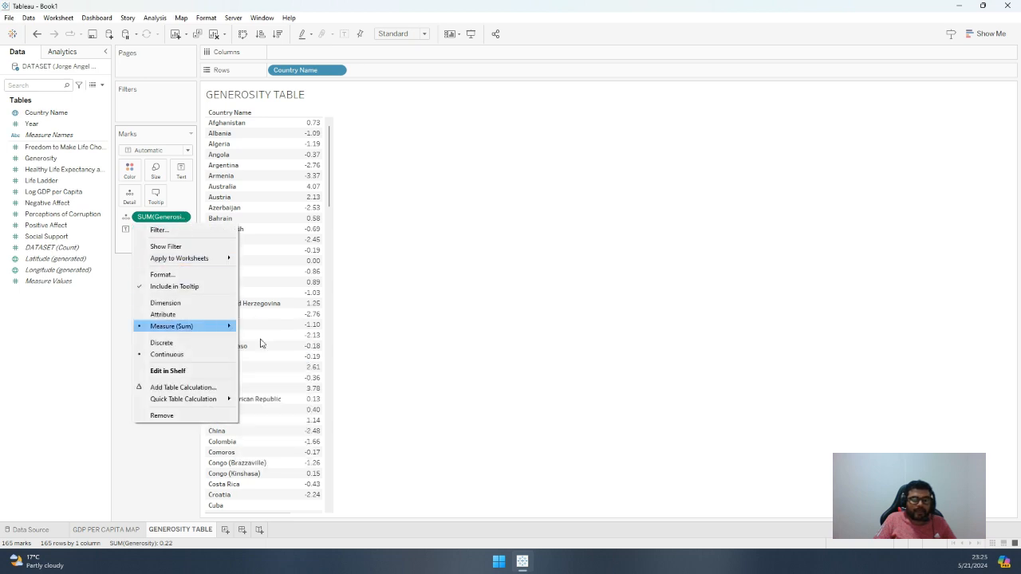
pyautogui.click(181, 230)
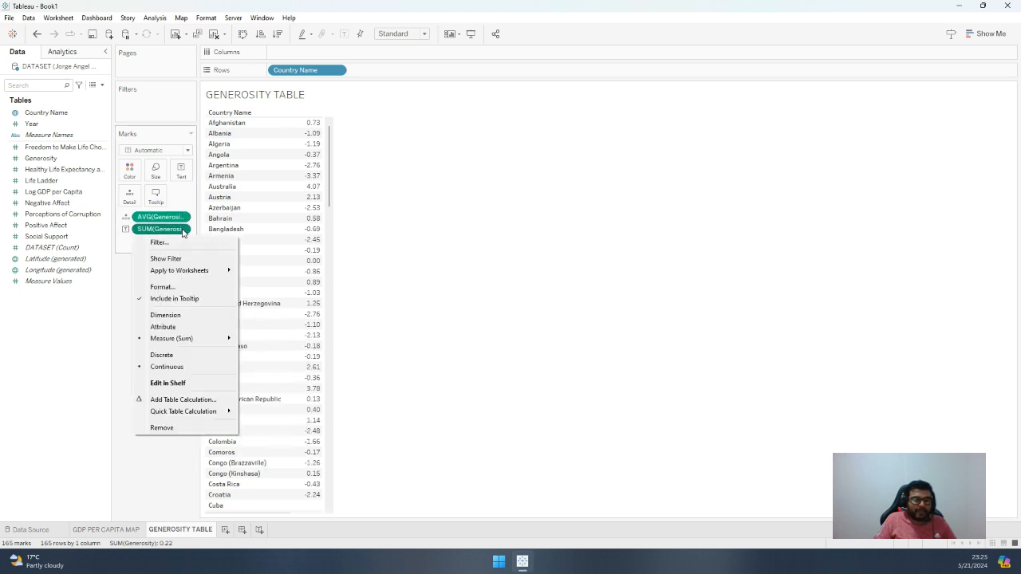
pyautogui.moveTo(192, 340)
pyautogui.click(266, 350)
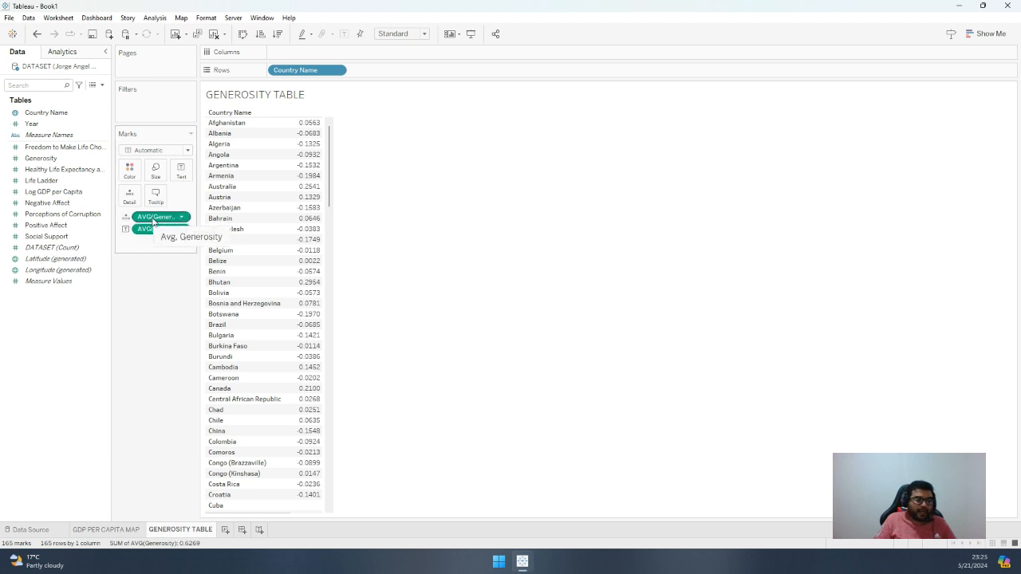
# Color the table values by average Generosity, with red as the low-end and green #00aa00 as the high-end palette color
pyautogui.moveTo(152, 220); pyautogui.dragTo(131, 173)
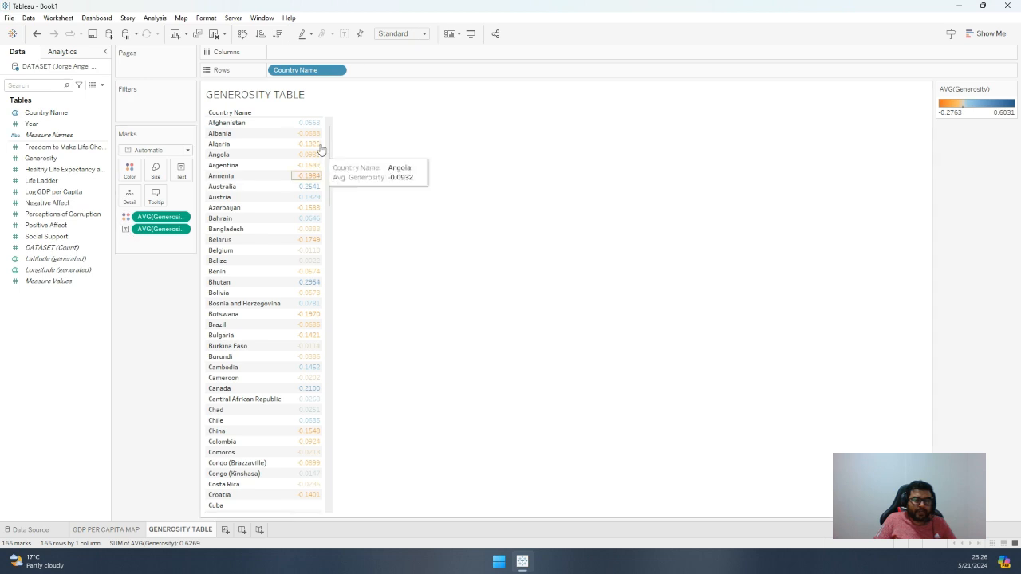
pyautogui.doubleClick(996, 110)
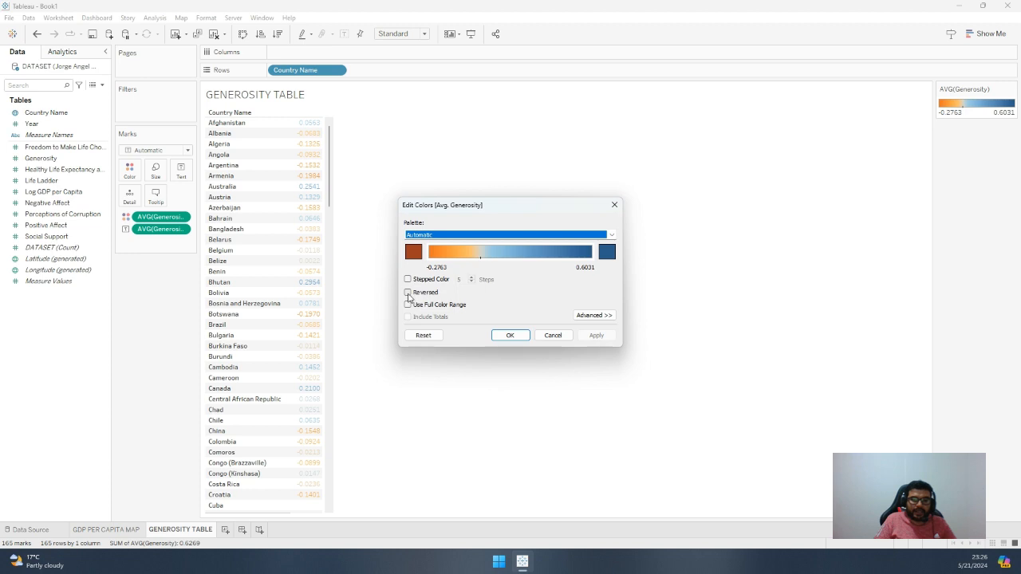
pyautogui.click(418, 254)
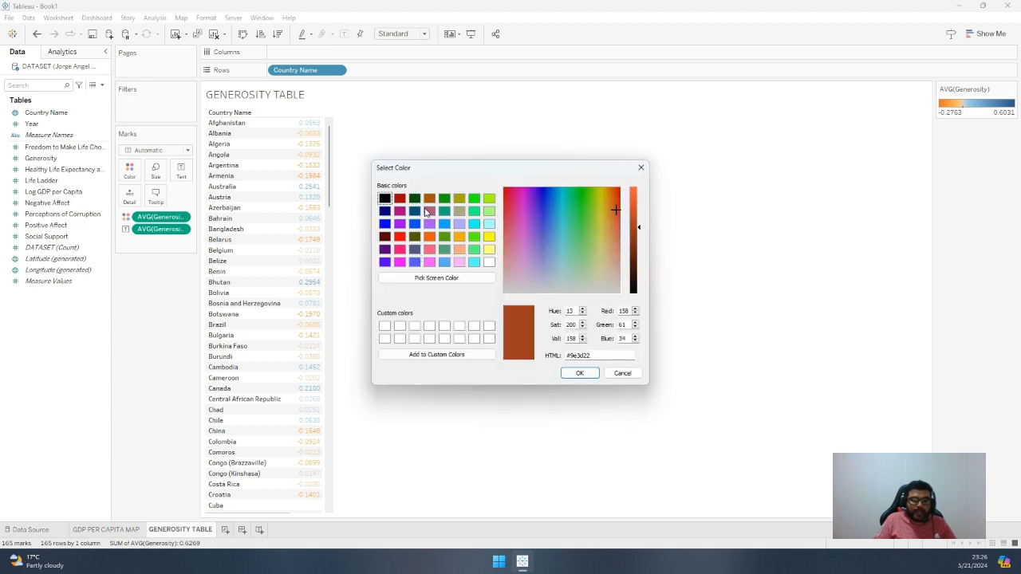
pyautogui.click(400, 237)
pyautogui.click(580, 373)
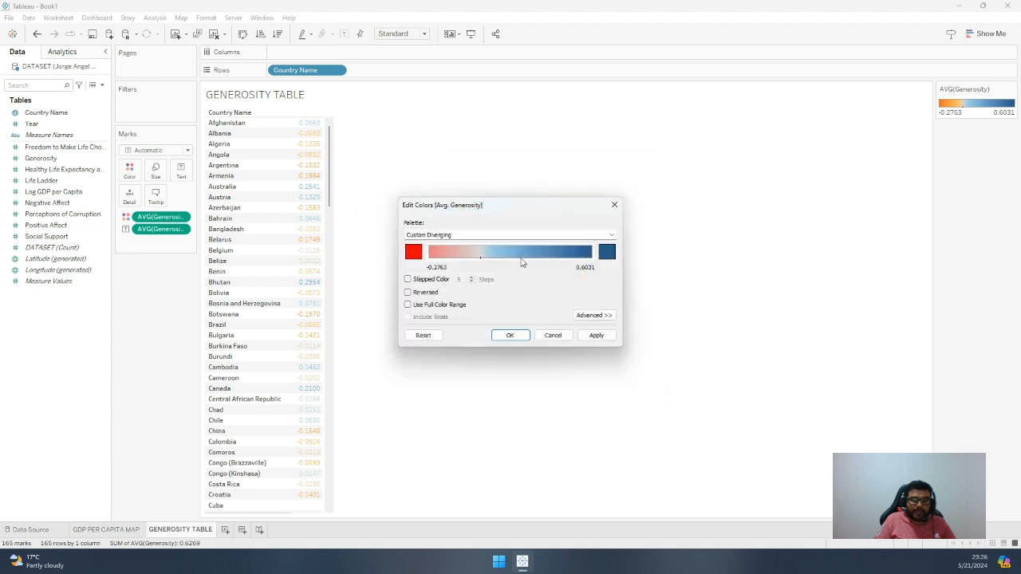
pyautogui.click(606, 254)
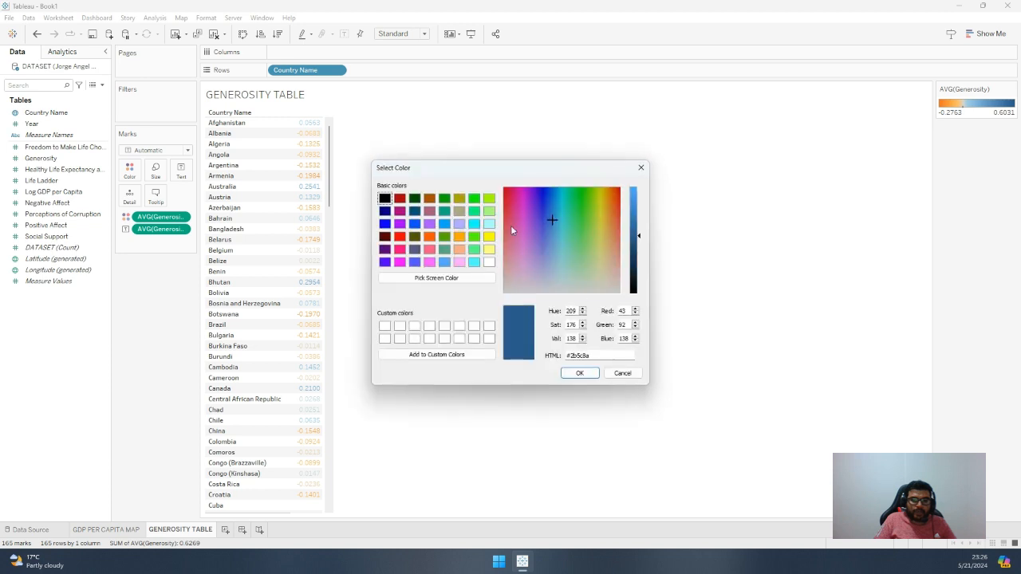
pyautogui.click(444, 199)
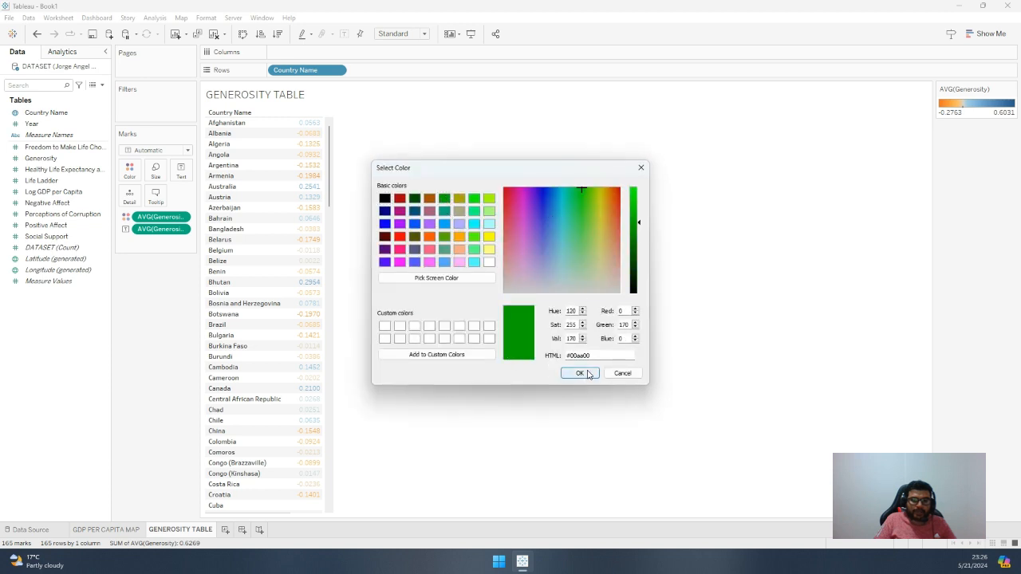
pyautogui.click(579, 374)
# Switch the average Generosity palette to stepped color with 3 steps and apply it to the table
pyautogui.click(429, 280)
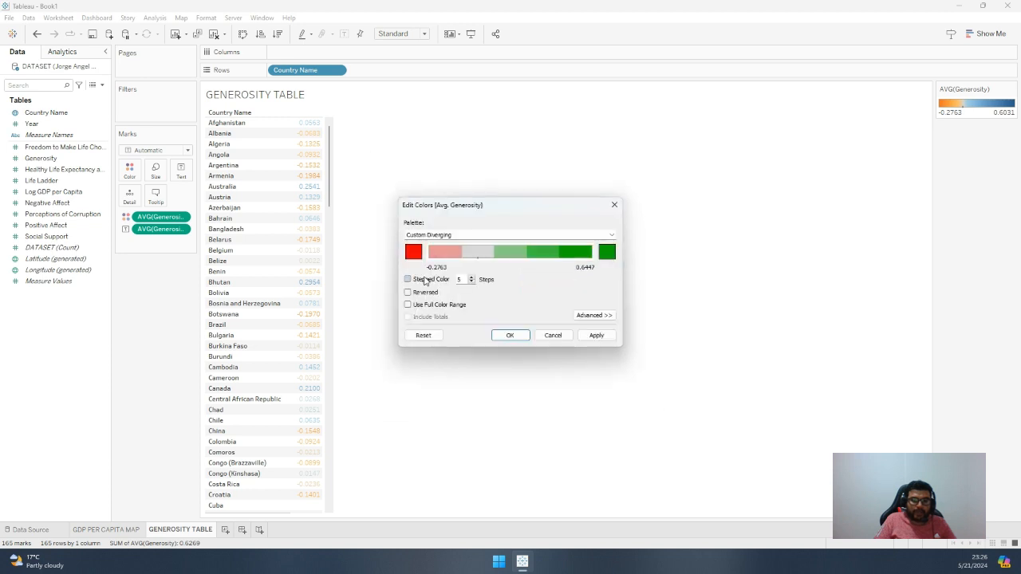
pyautogui.click(471, 282)
pyautogui.click(471, 283)
pyautogui.click(471, 282)
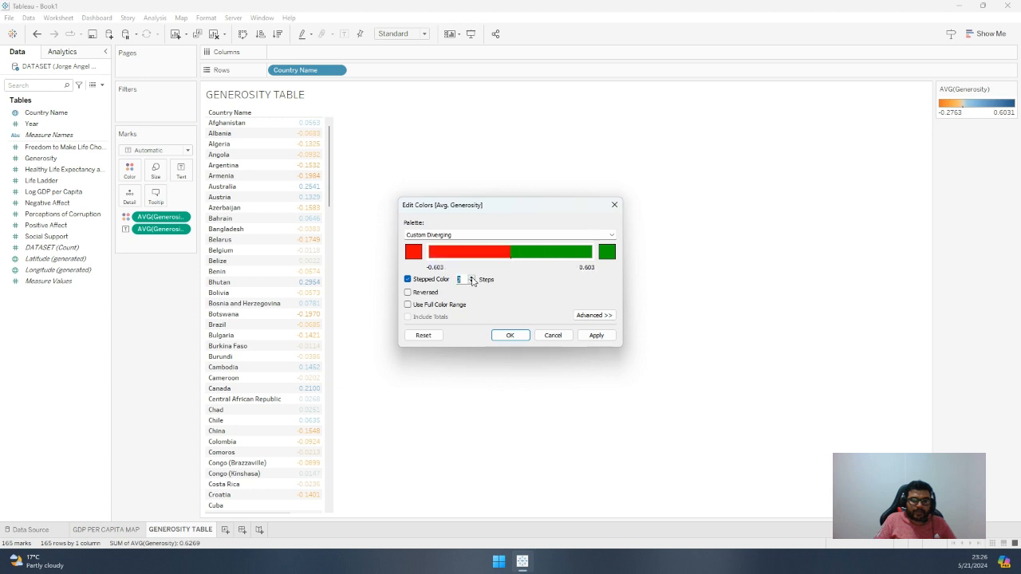
pyautogui.click(471, 279)
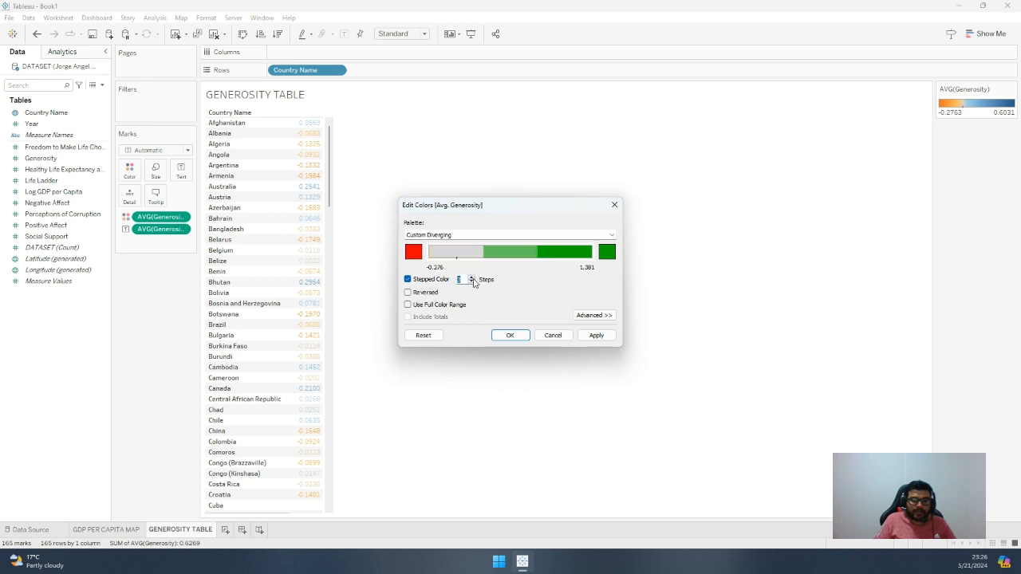
pyautogui.click(595, 335)
pyautogui.click(507, 335)
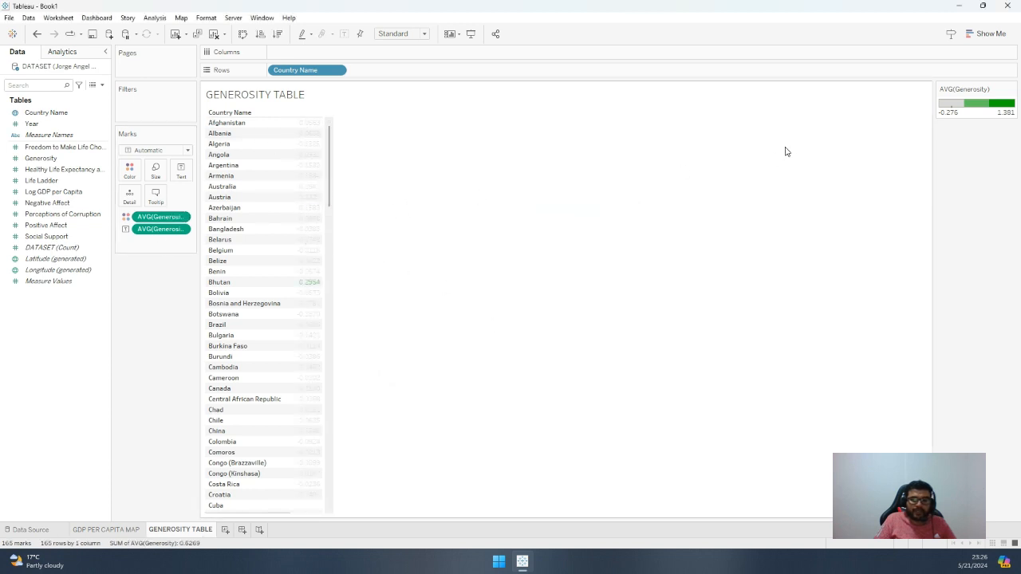
# Reduce the average Generosity color scale to 2 steps and apply it
pyautogui.doubleClick(961, 105)
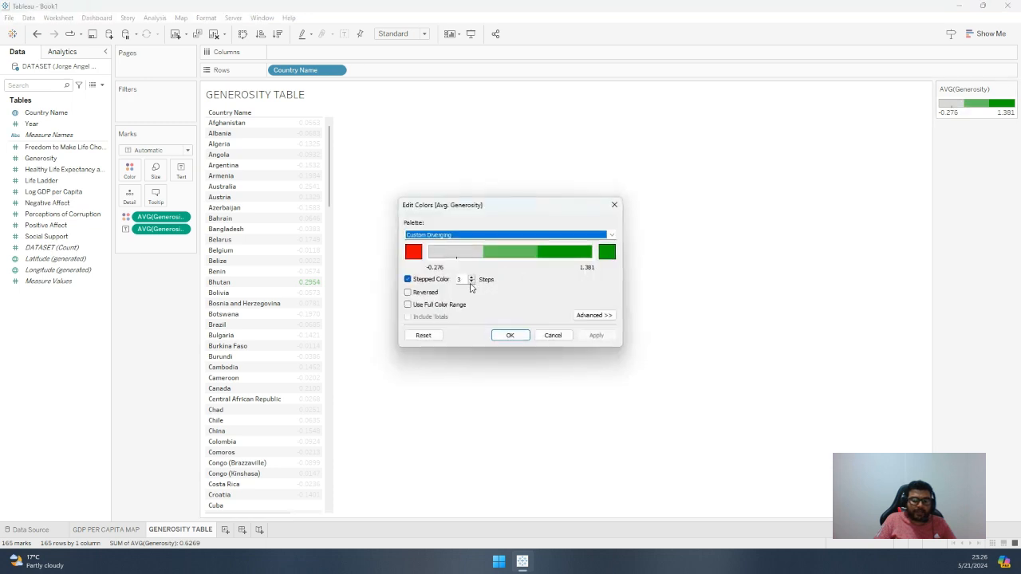
pyautogui.click(470, 282)
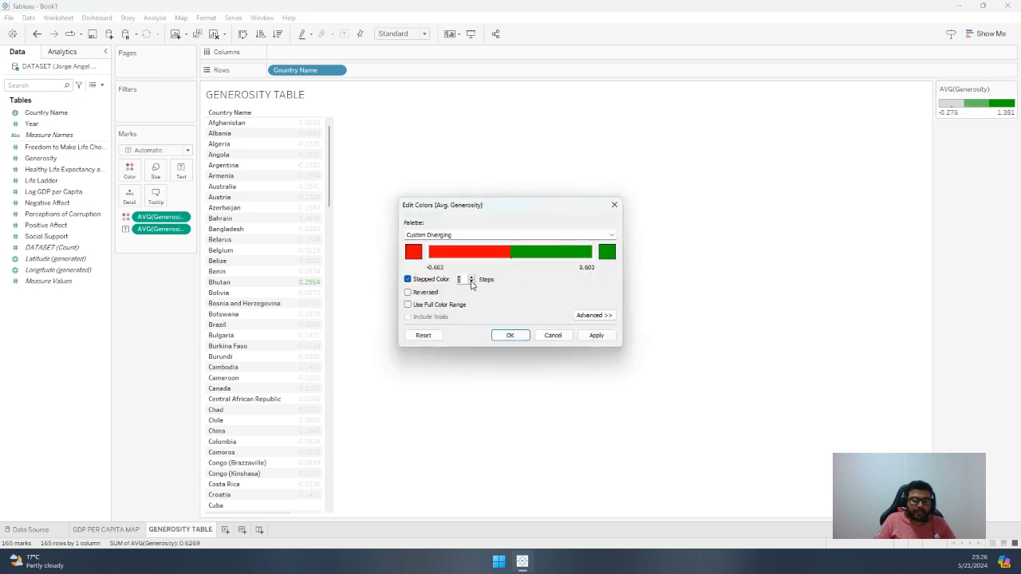
pyautogui.click(594, 335)
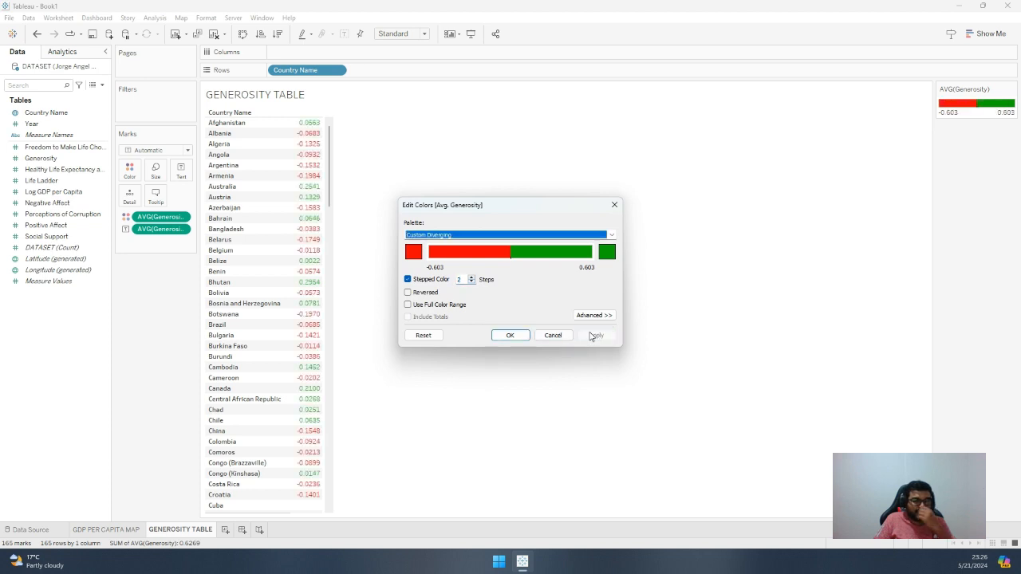
# Change the average Generosity palette to Temperature Diverging with 6 color steps and apply it
pyautogui.click(494, 237)
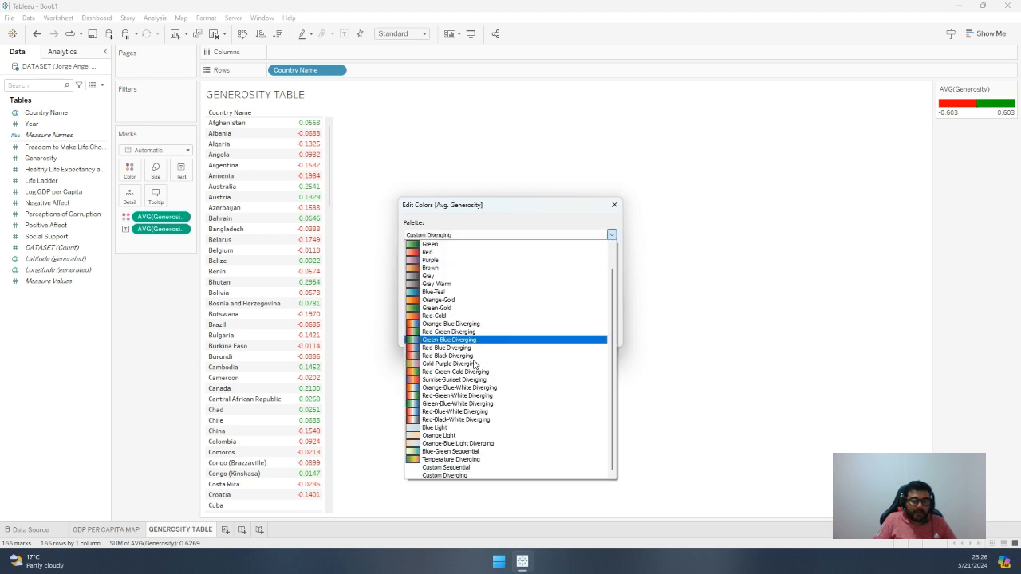
pyautogui.click(451, 460)
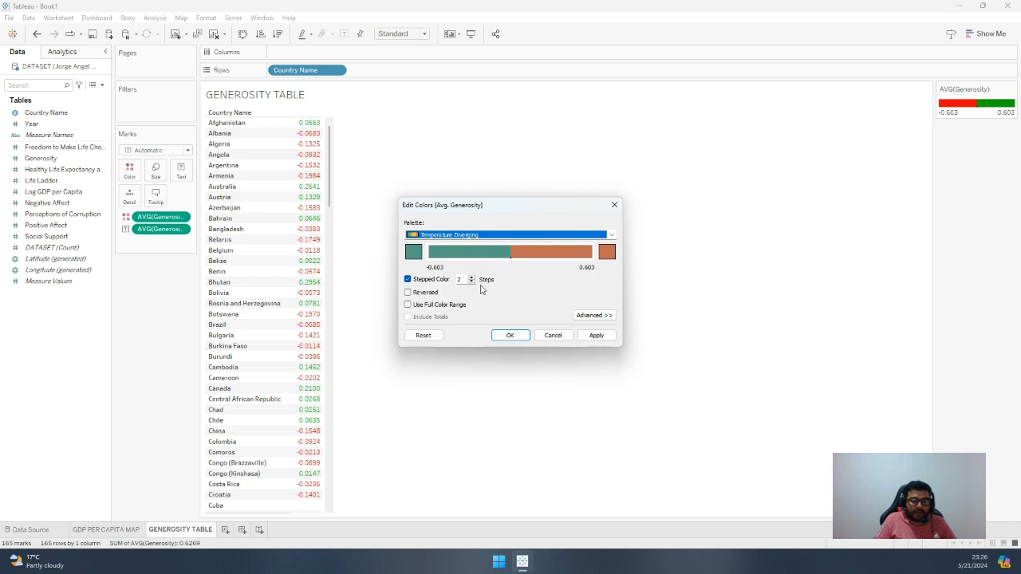
pyautogui.click(472, 277)
pyautogui.click(472, 277)
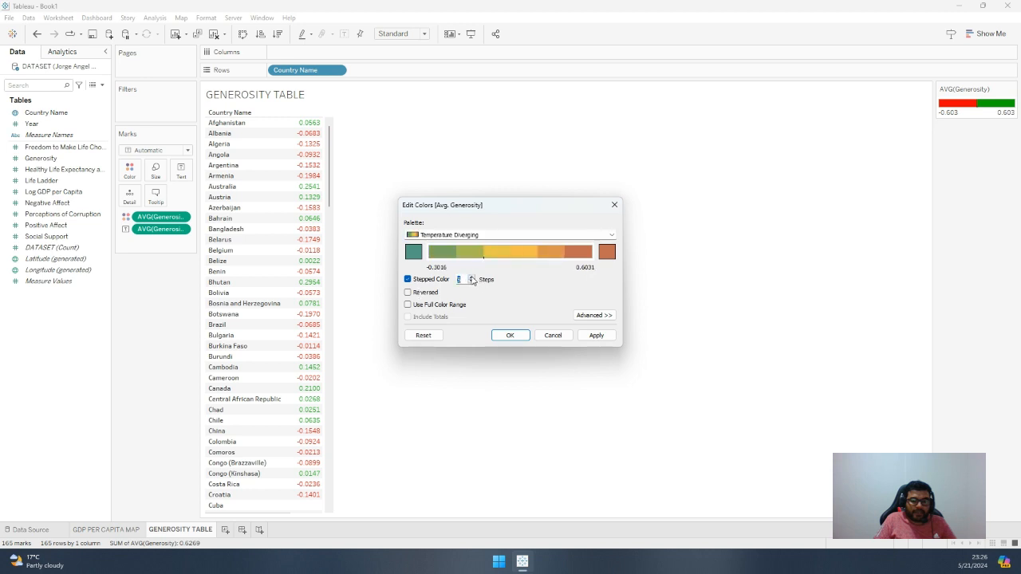
pyautogui.click(597, 336)
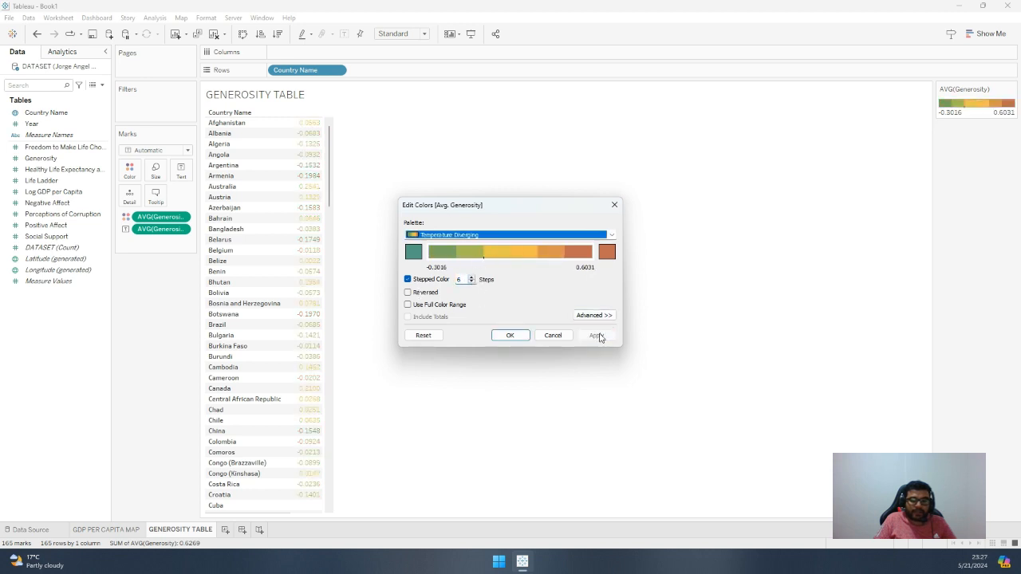
pyautogui.click(506, 335)
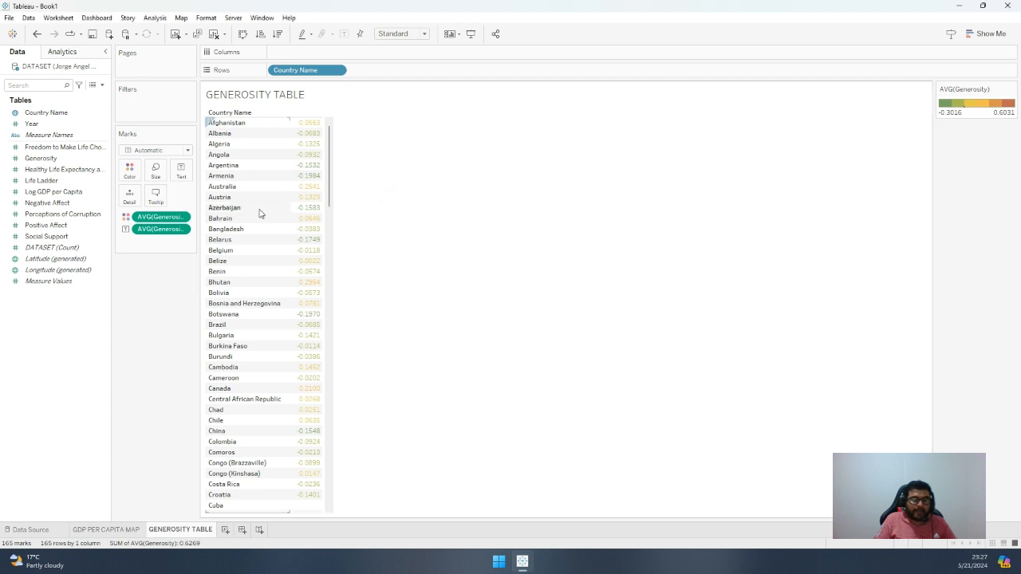
# Format the default average Generosity numbers in the pane as percentages with 2 decimal places
pyautogui.click(181, 218)
pyautogui.click(179, 274)
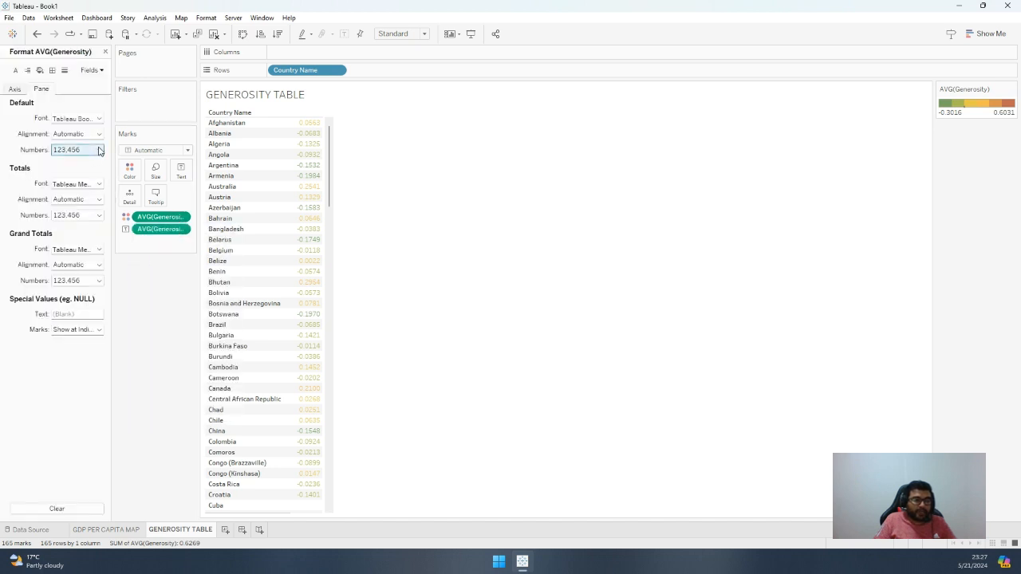
pyautogui.click(99, 150)
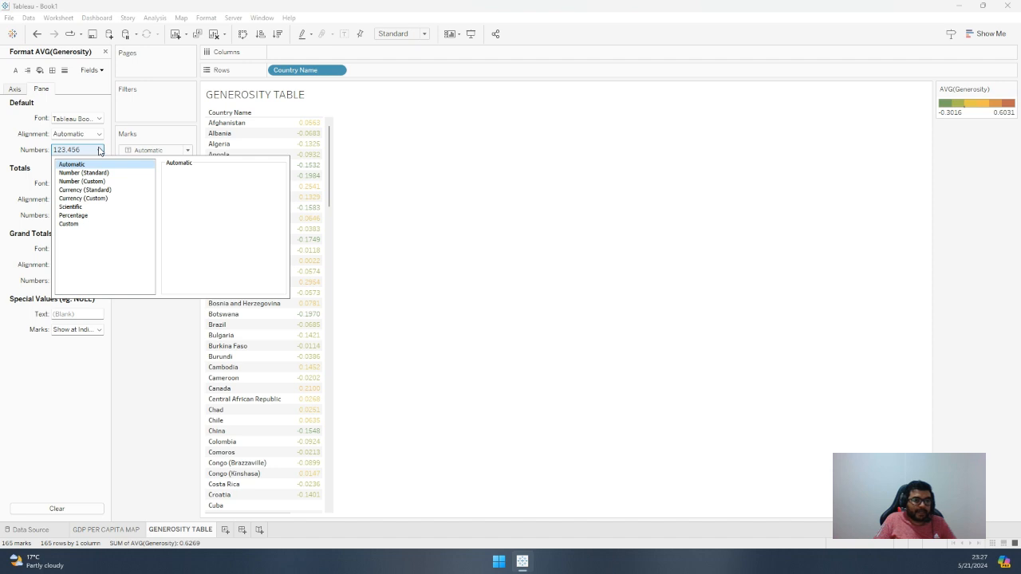
pyautogui.click(93, 215)
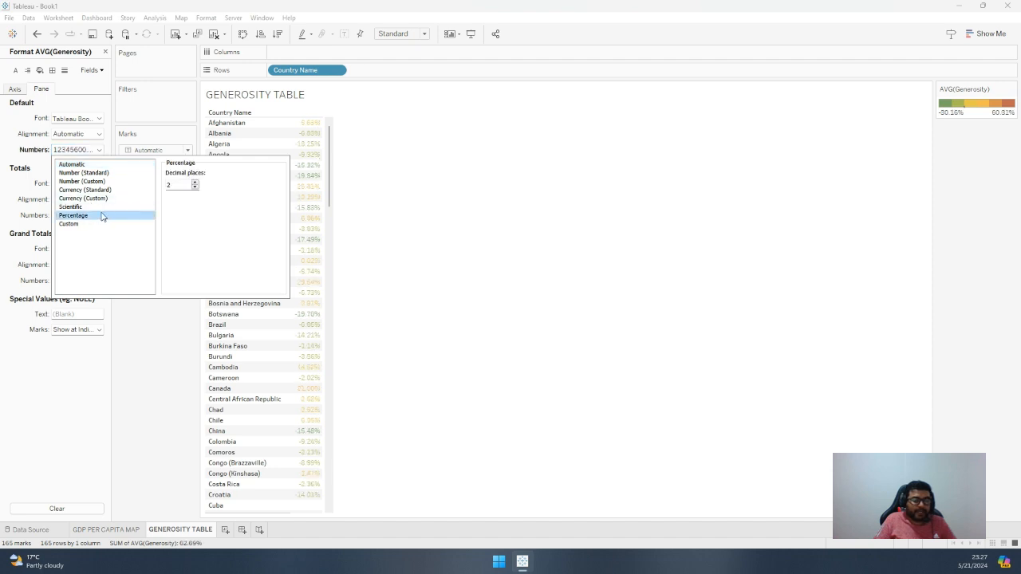
pyautogui.click(173, 357)
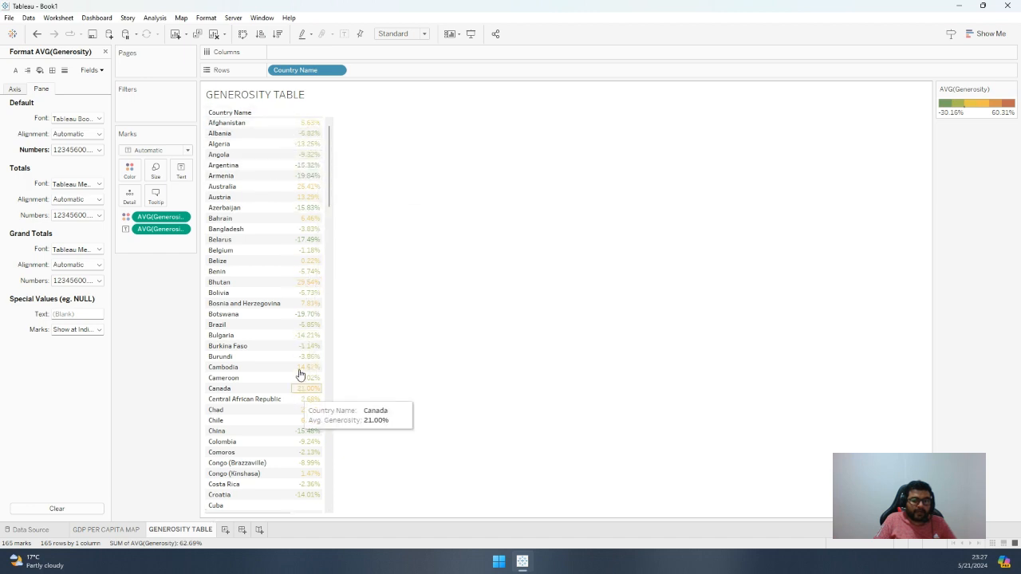
# Sort the countries in the table by average Generosity in descending order
pyautogui.click(284, 112)
pyautogui.moveTo(356, 143)
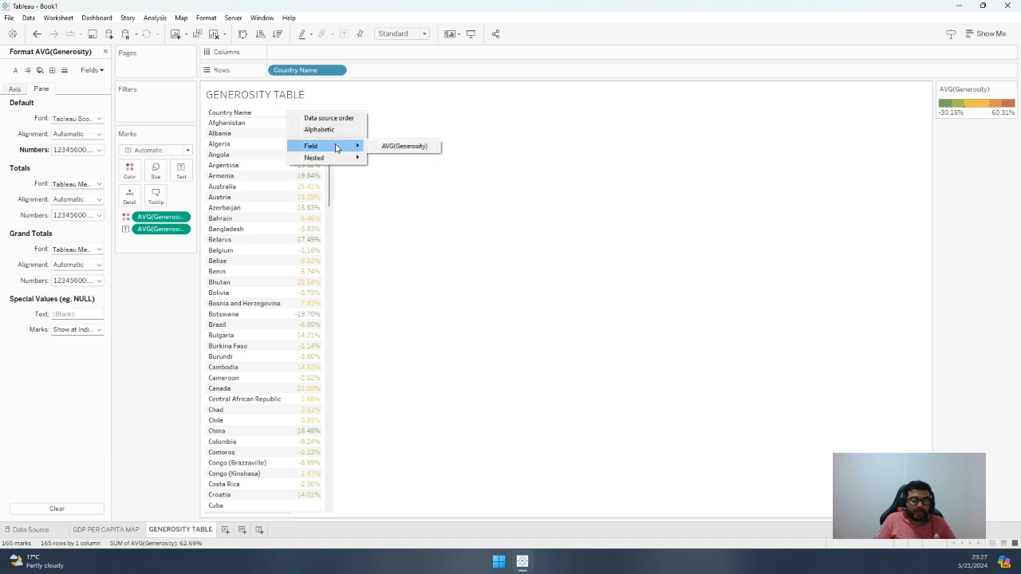
pyautogui.click(395, 149)
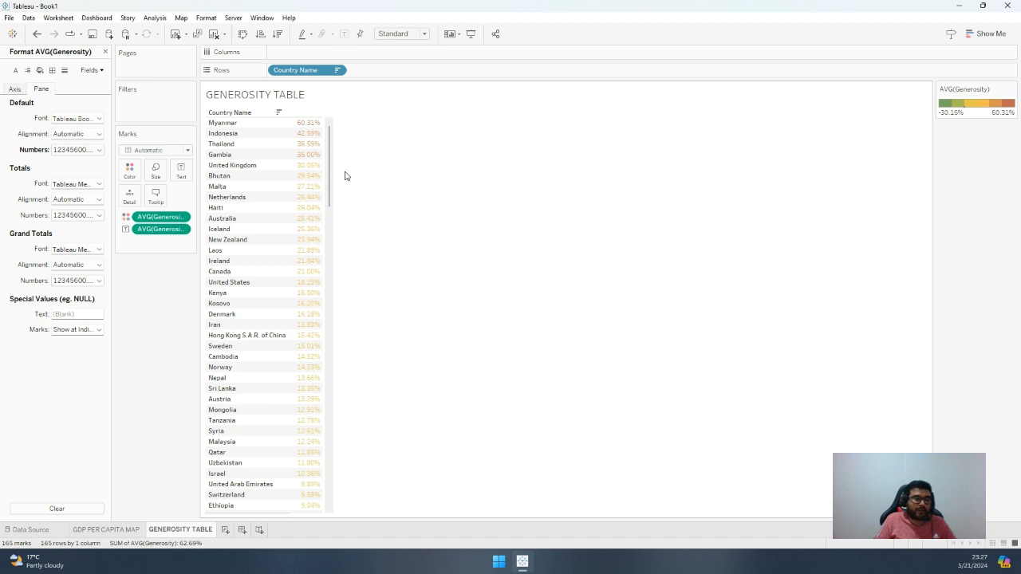
# Reverse the Temperature Diverging palette of the average Generosity colors and apply it
pyautogui.moveTo(313, 128)
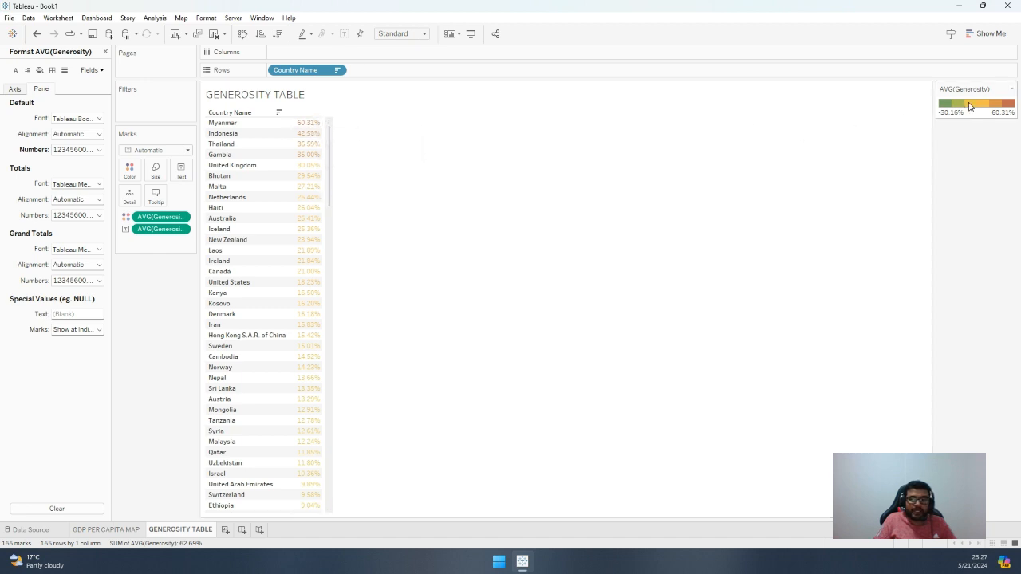
pyautogui.doubleClick(1010, 107)
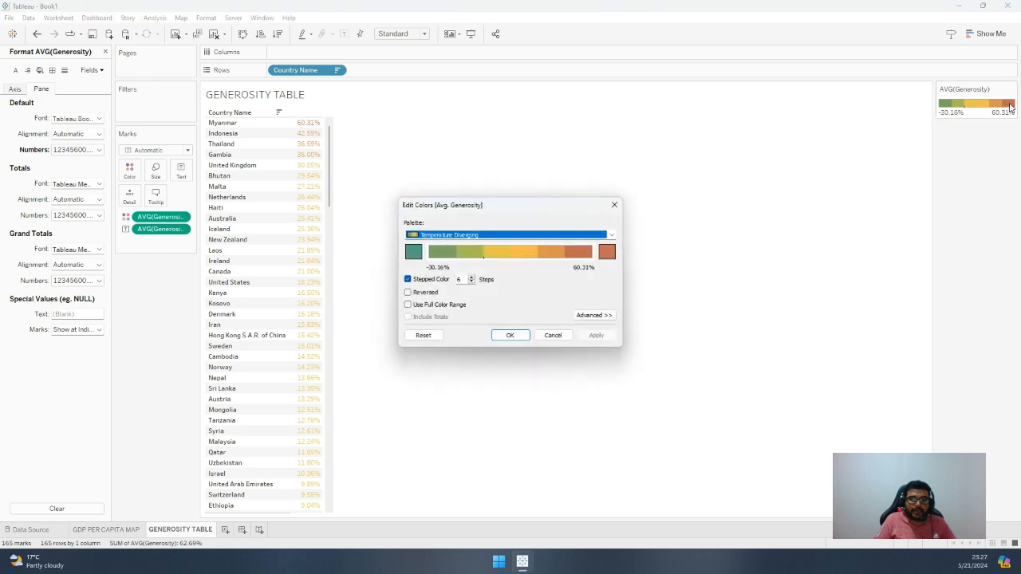
pyautogui.click(408, 293)
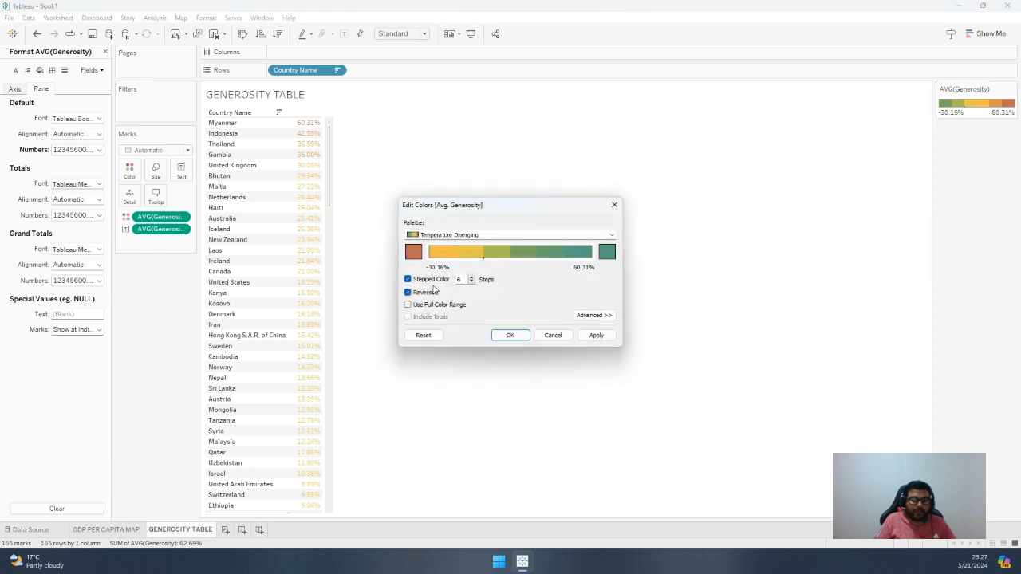
pyautogui.click(596, 335)
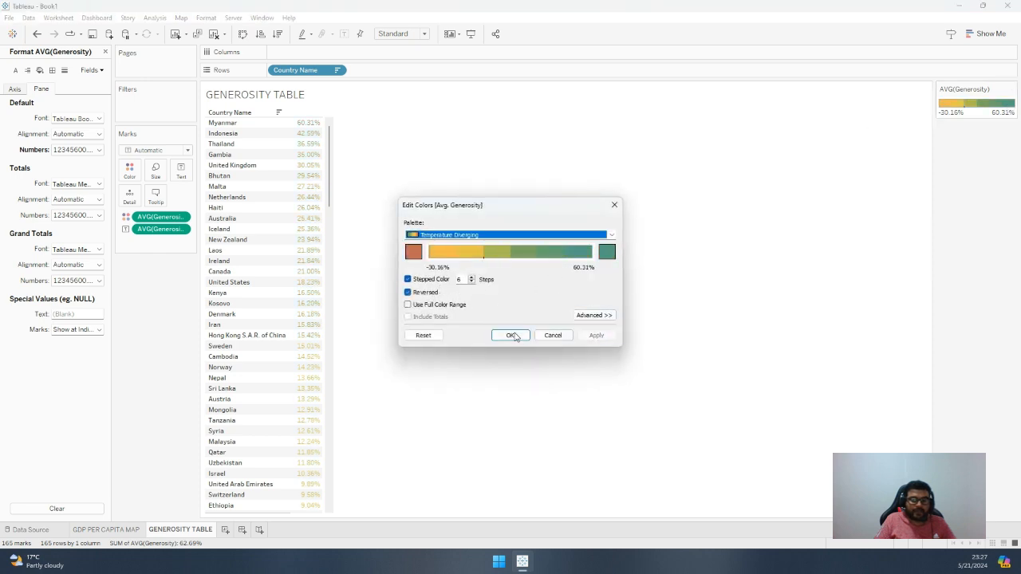
# Set the low end of the average Generosity palette to red and the high end to bright green, applying both
pyautogui.click(412, 254)
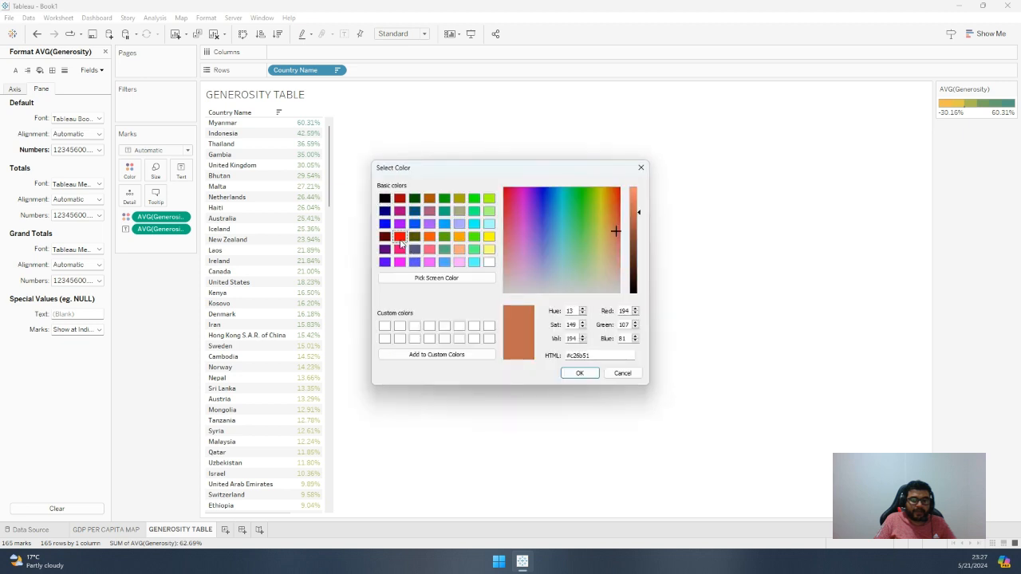
pyautogui.click(400, 236)
pyautogui.click(579, 371)
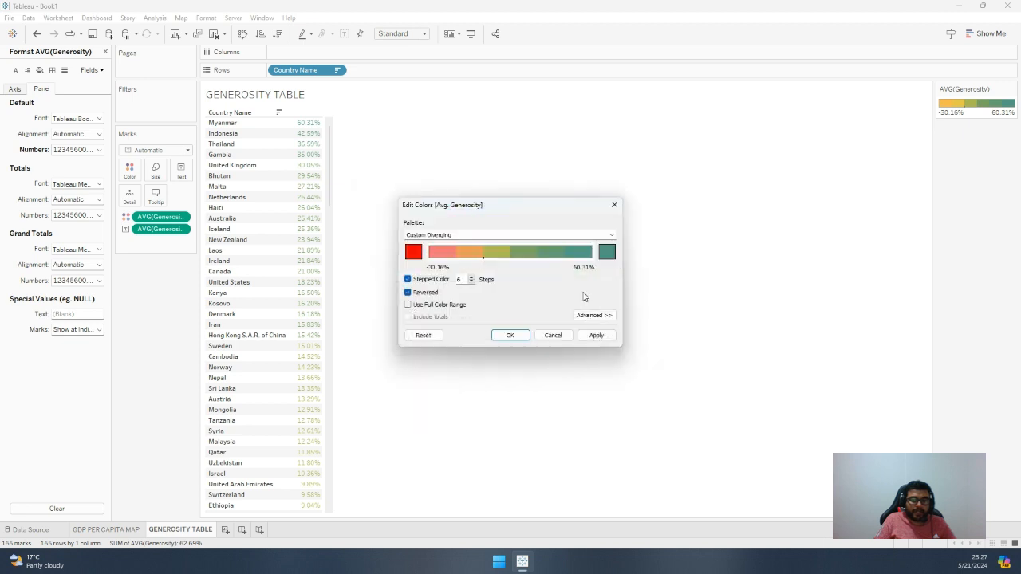
pyautogui.click(606, 253)
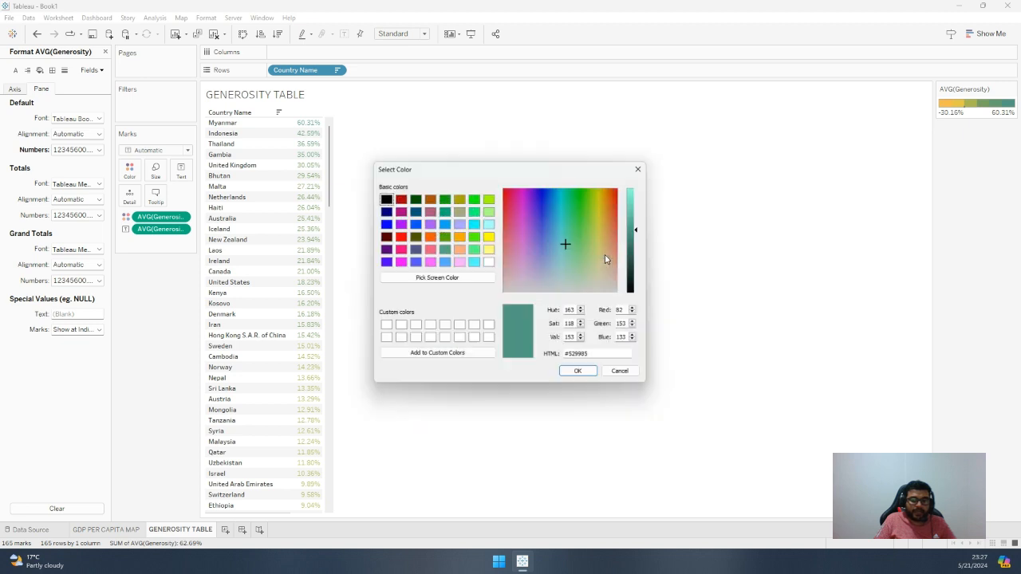
pyautogui.click(474, 199)
pyautogui.click(581, 372)
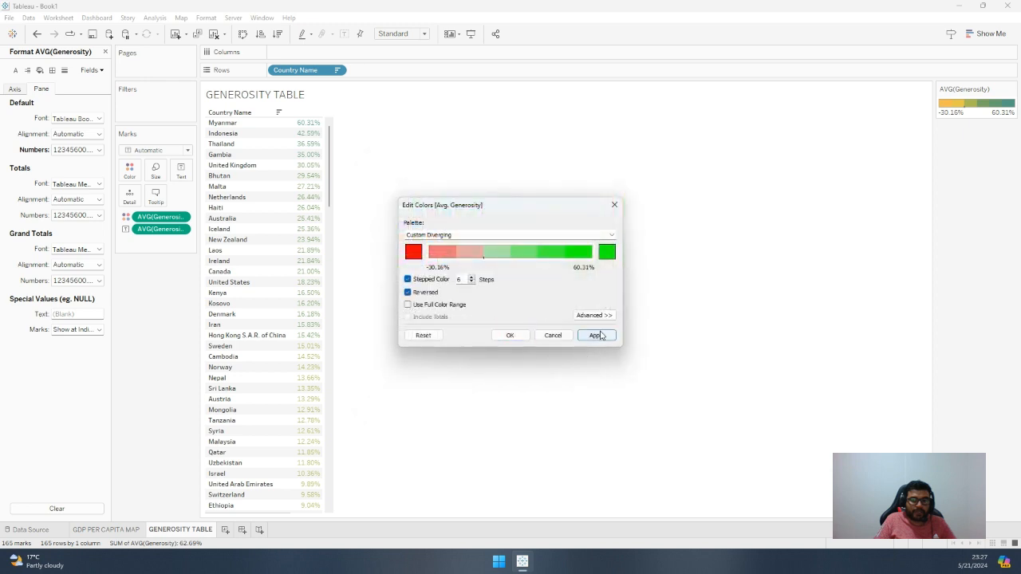
pyautogui.click(597, 335)
pyautogui.click(510, 335)
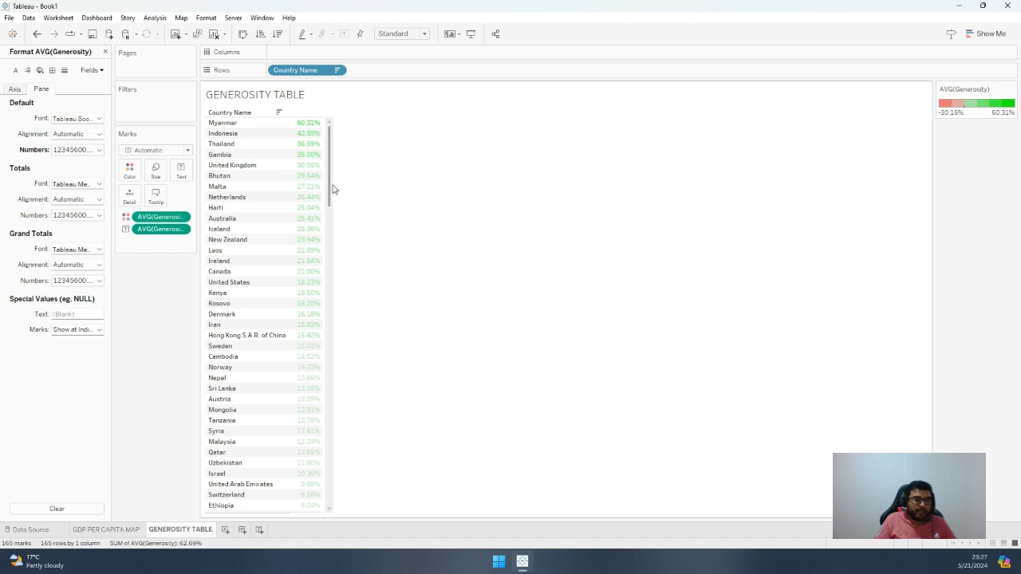
pyautogui.moveTo(328, 141); pyautogui.dragTo(334, 110)
pyautogui.click(308, 124)
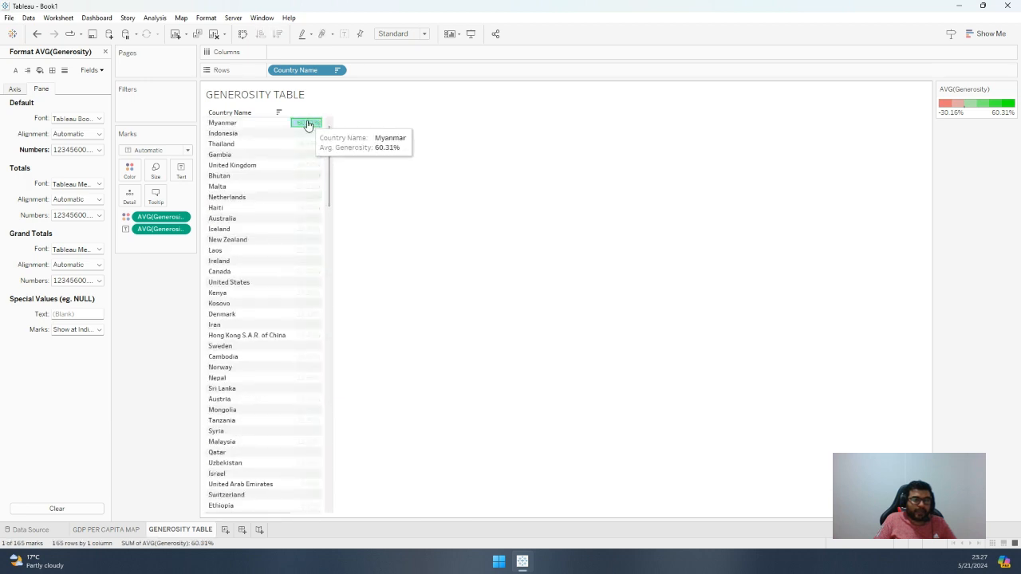
pyautogui.rightClick(308, 123)
pyautogui.click(339, 168)
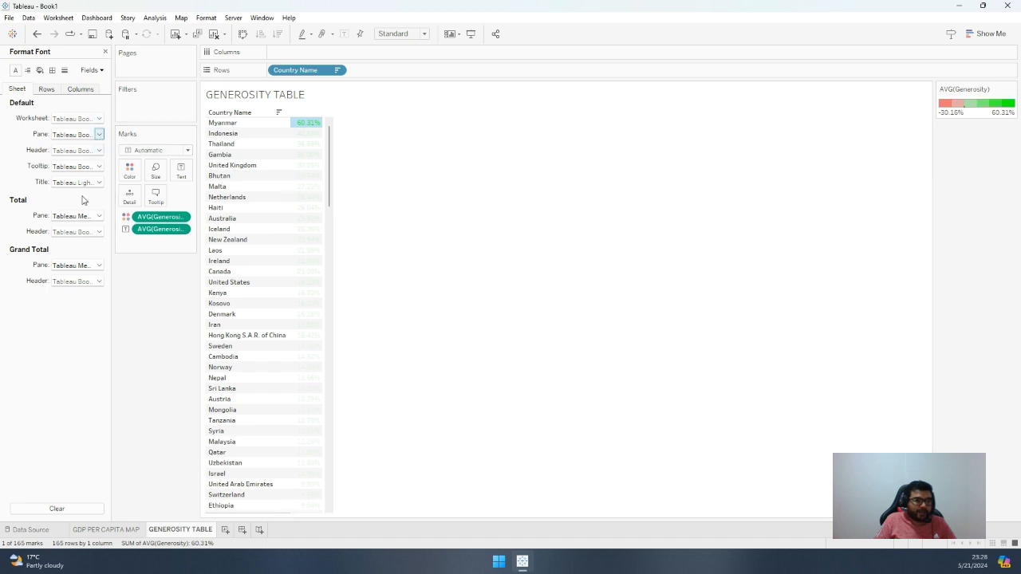
pyautogui.click(182, 219)
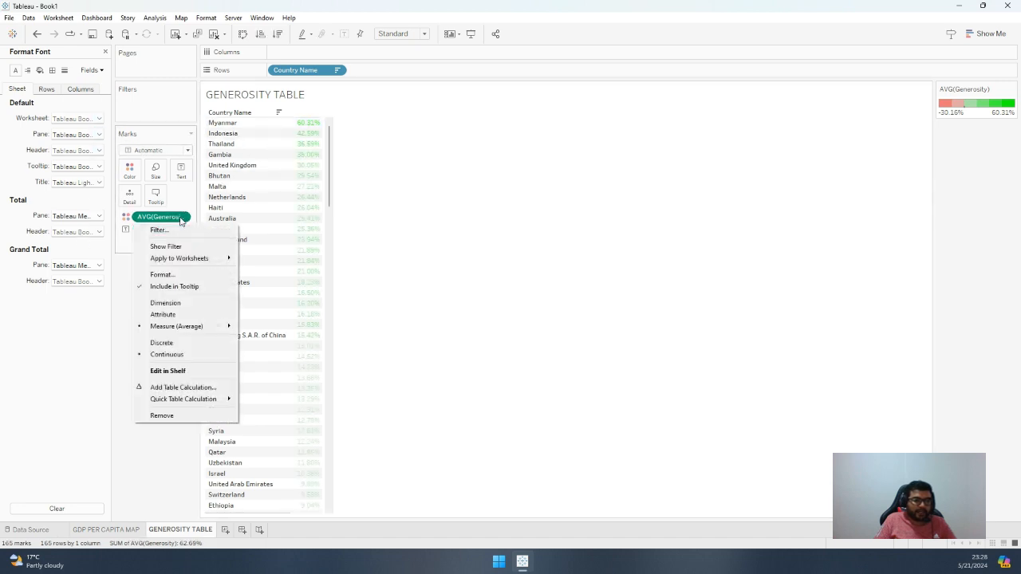
pyautogui.click(128, 247)
# Make the default pane font of the average Generosity values bold at size 10
pyautogui.click(181, 230)
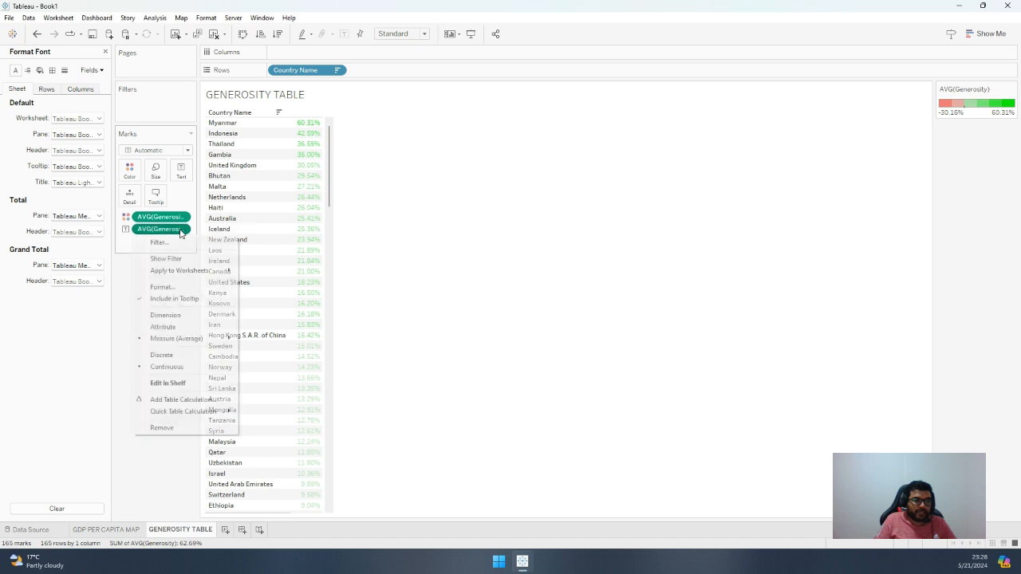
pyautogui.click(166, 288)
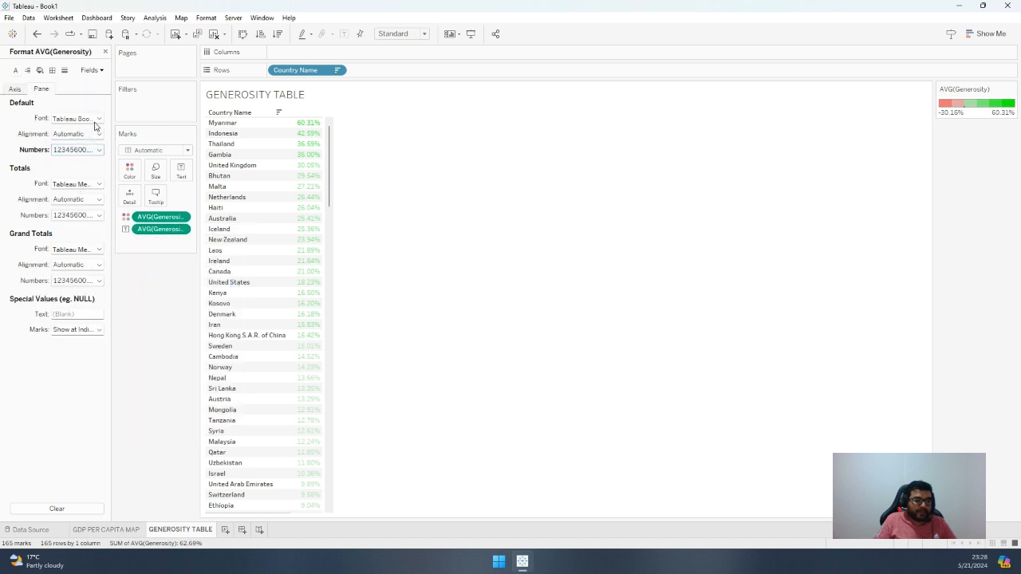
pyautogui.click(98, 118)
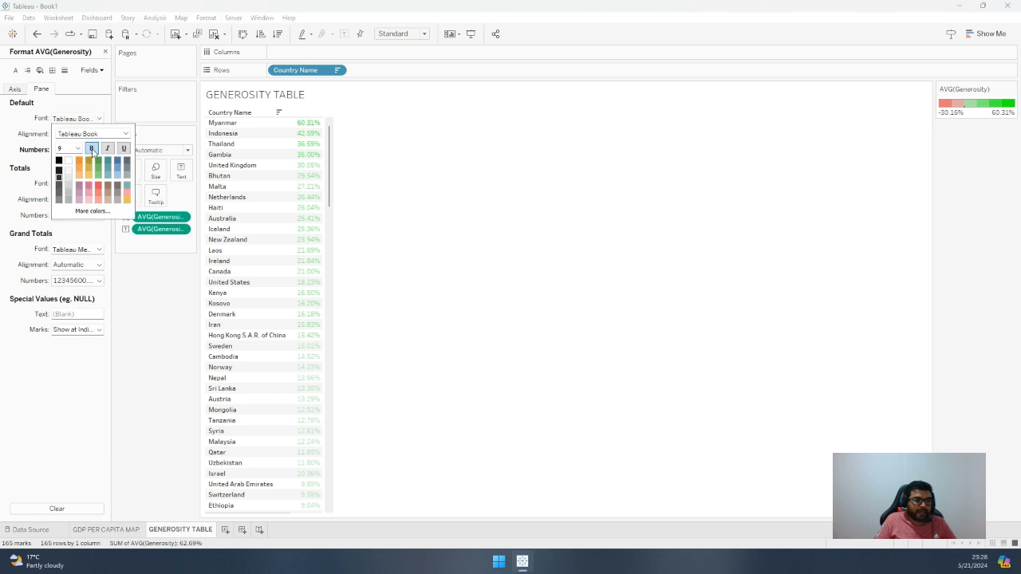
pyautogui.click(93, 149)
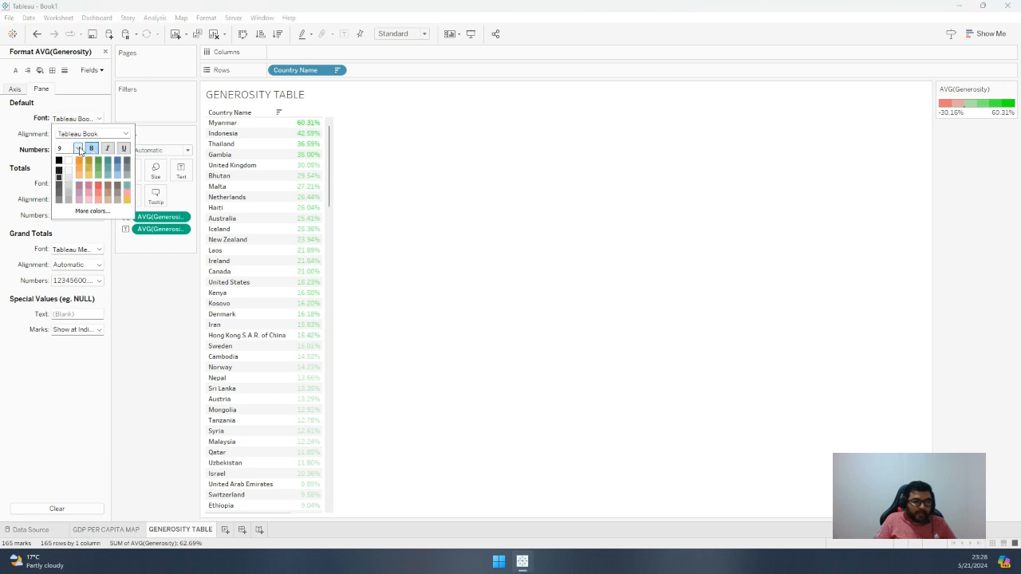
pyautogui.click(77, 150)
pyautogui.click(74, 173)
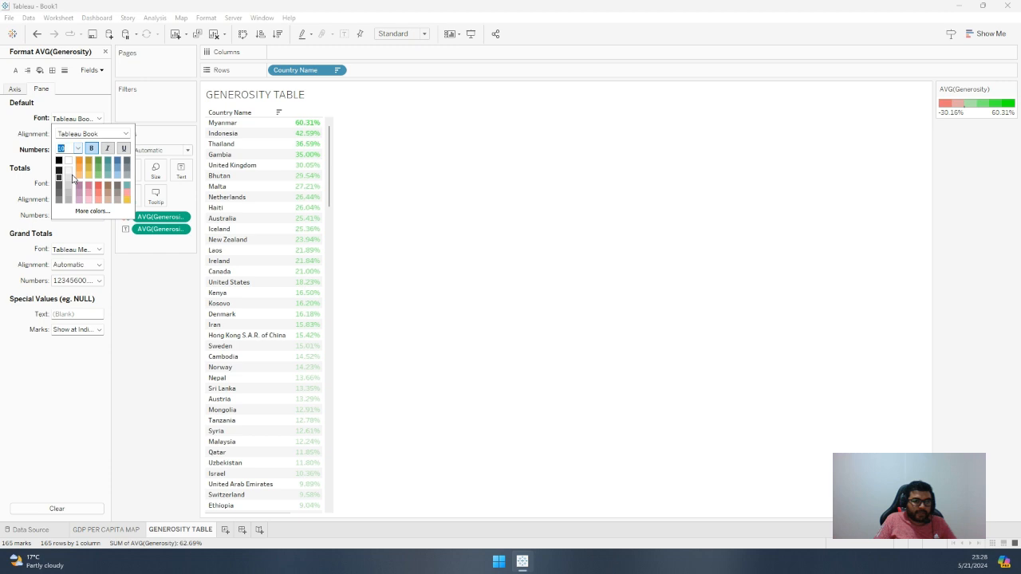
pyautogui.click(473, 195)
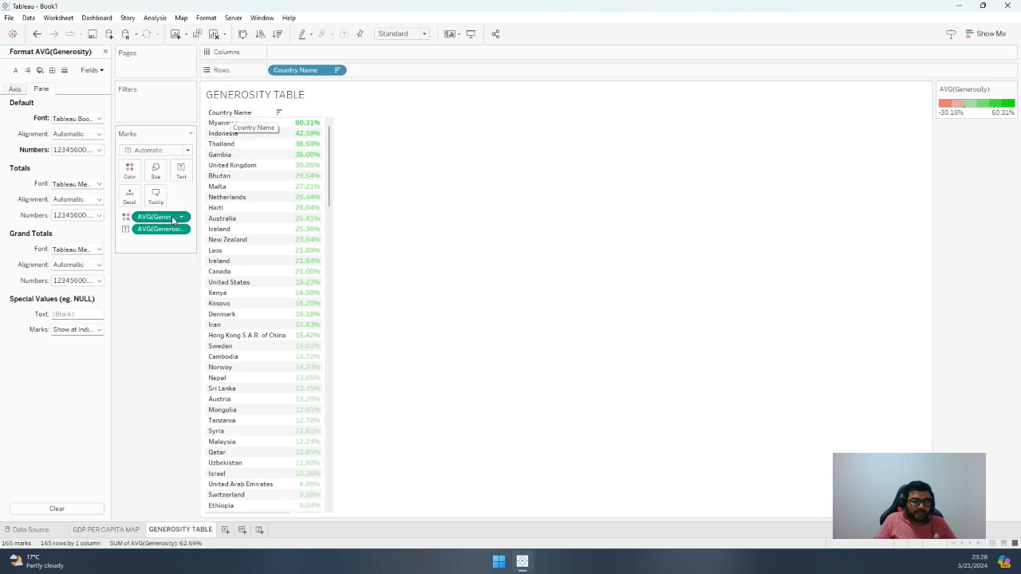
# Make the default header font of the Country Name field bold and review the country rows
pyautogui.click(340, 72)
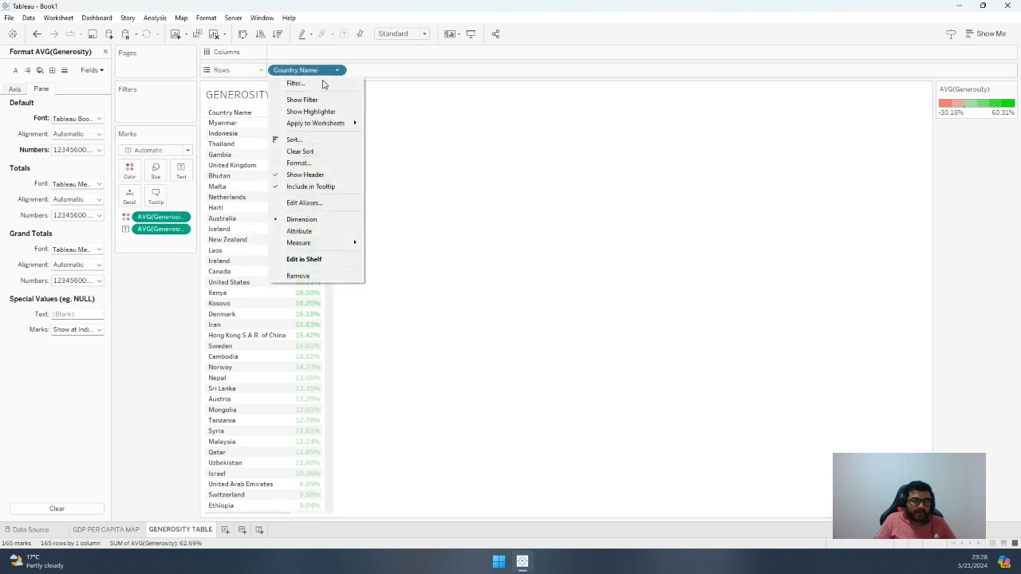
pyautogui.click(306, 165)
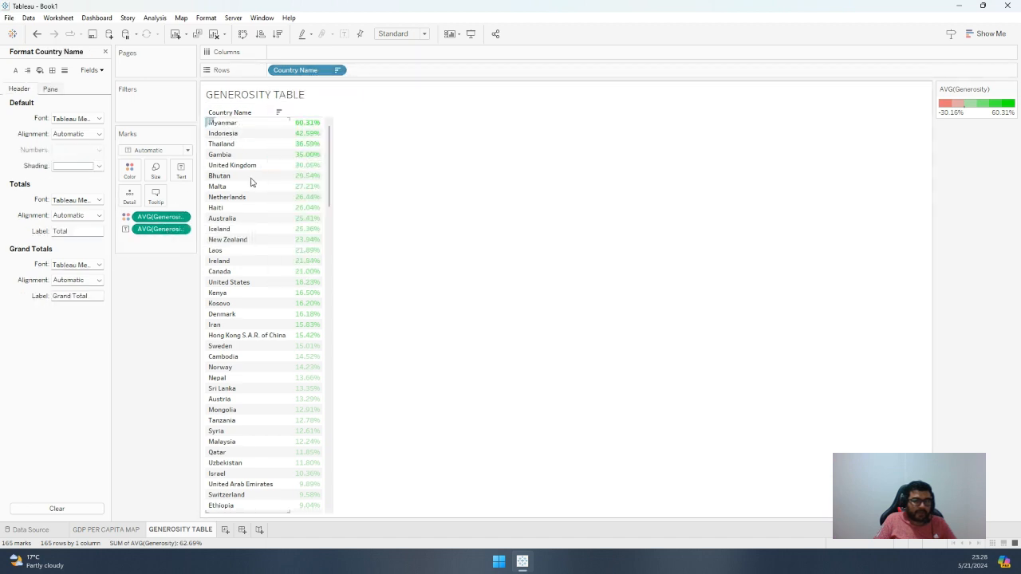
pyautogui.click(95, 120)
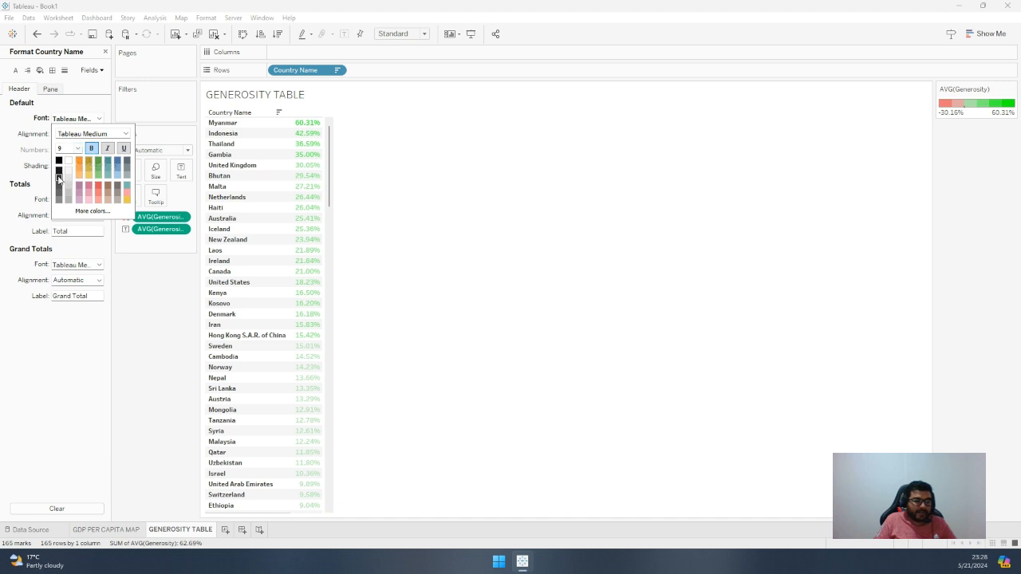
pyautogui.click(533, 246)
pyautogui.scroll(-3, 335, 298)
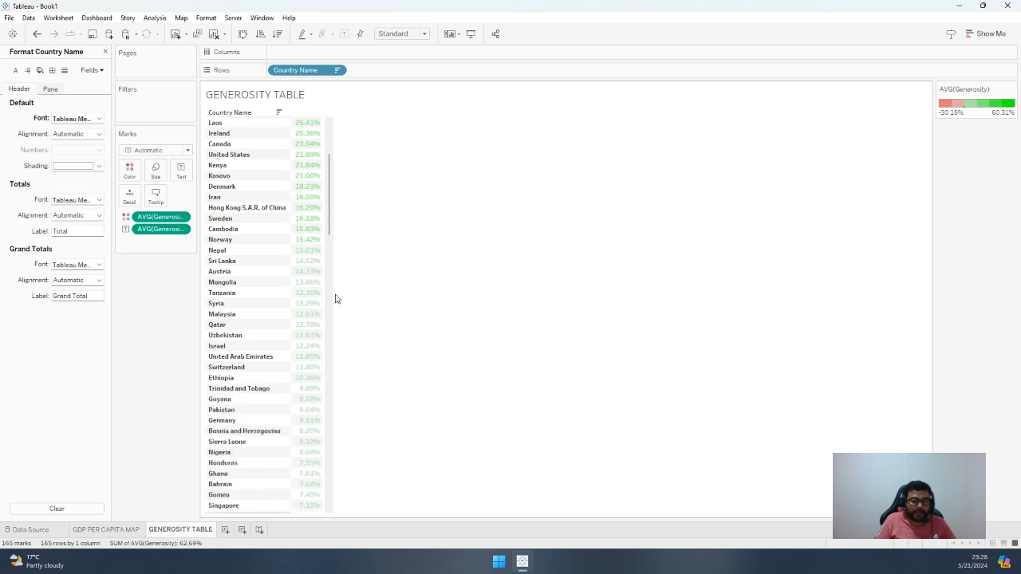
pyautogui.scroll(-2, 335, 299)
pyautogui.scroll(5, 328, 310)
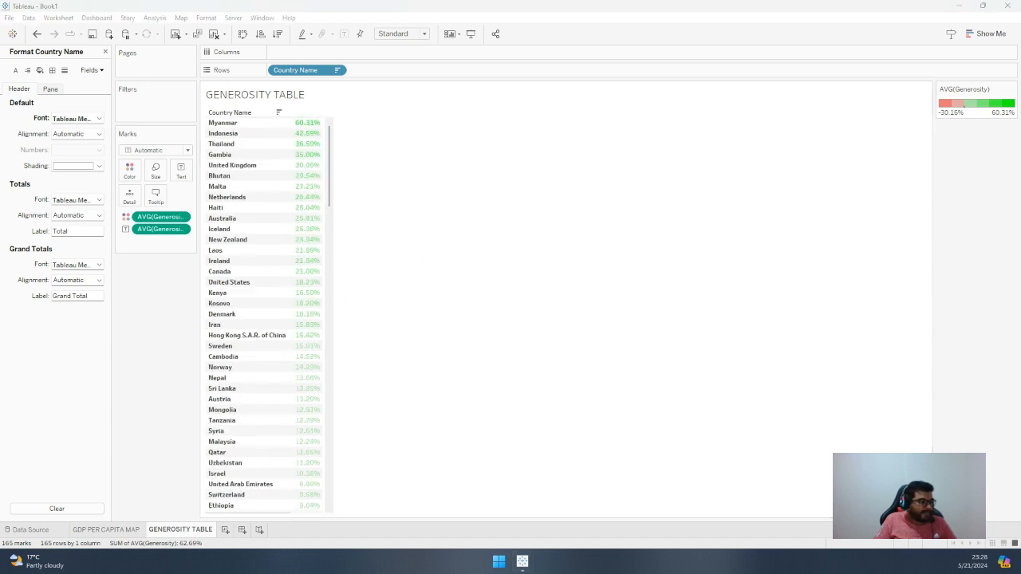
# Add a new worksheet and name it TOP 5 PERCEPTION OF CORRUPTION
pyautogui.click(226, 530)
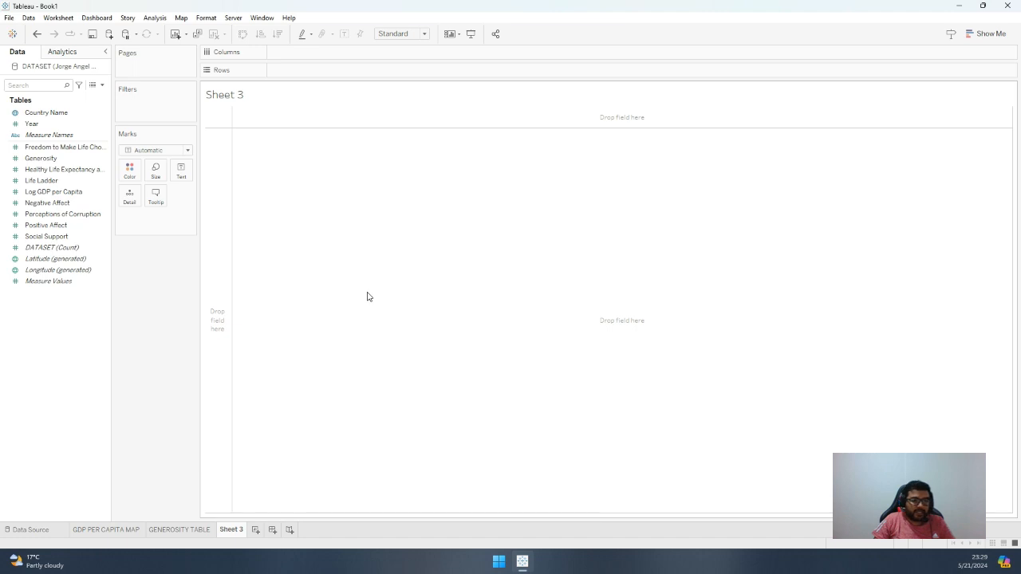
pyautogui.doubleClick(235, 529)
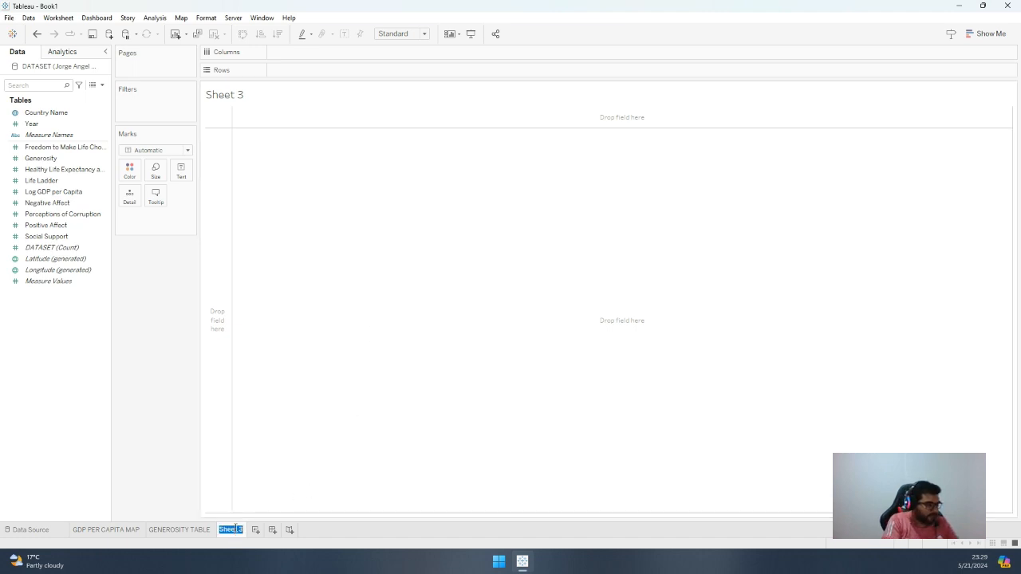
pyautogui.write('gRPA')
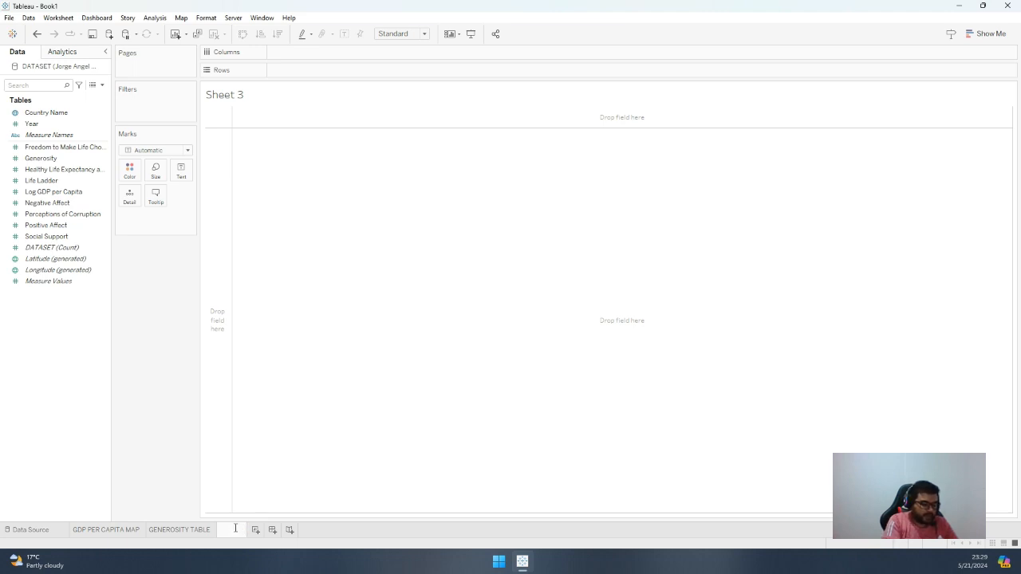
pyautogui.write('TOP 1')
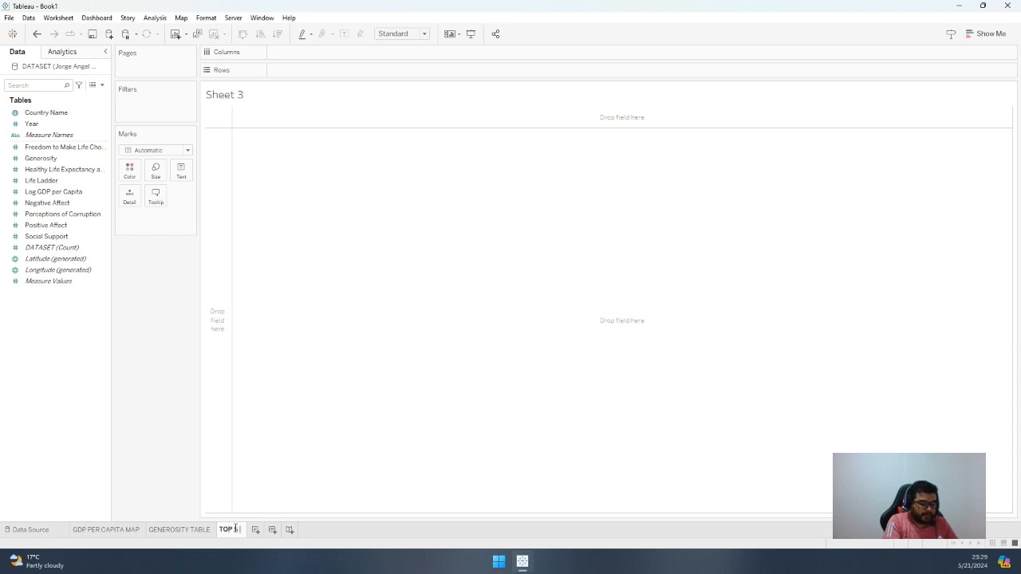
pyautogui.write(' PERCE')
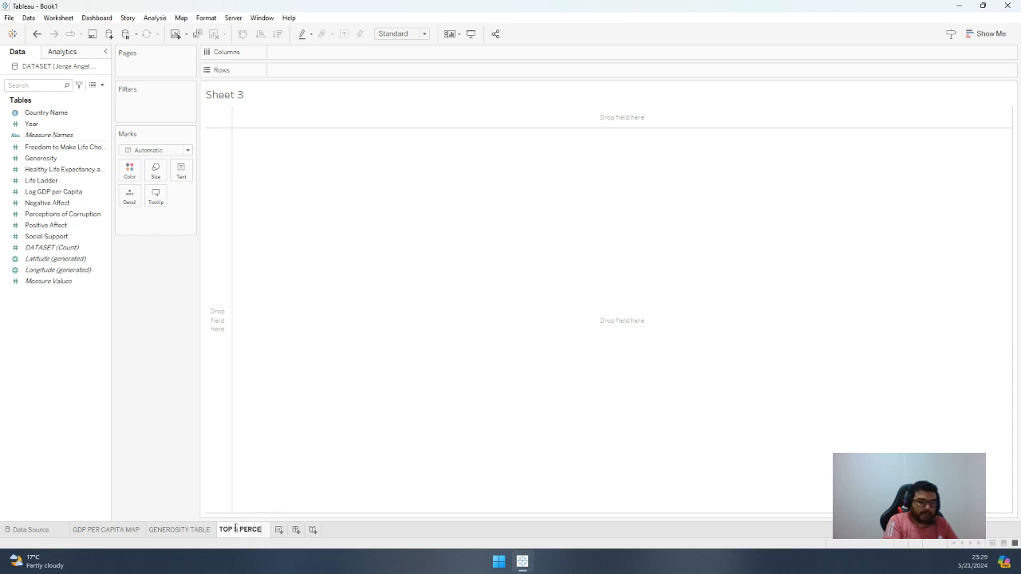
pyautogui.write('PTION OF COR')
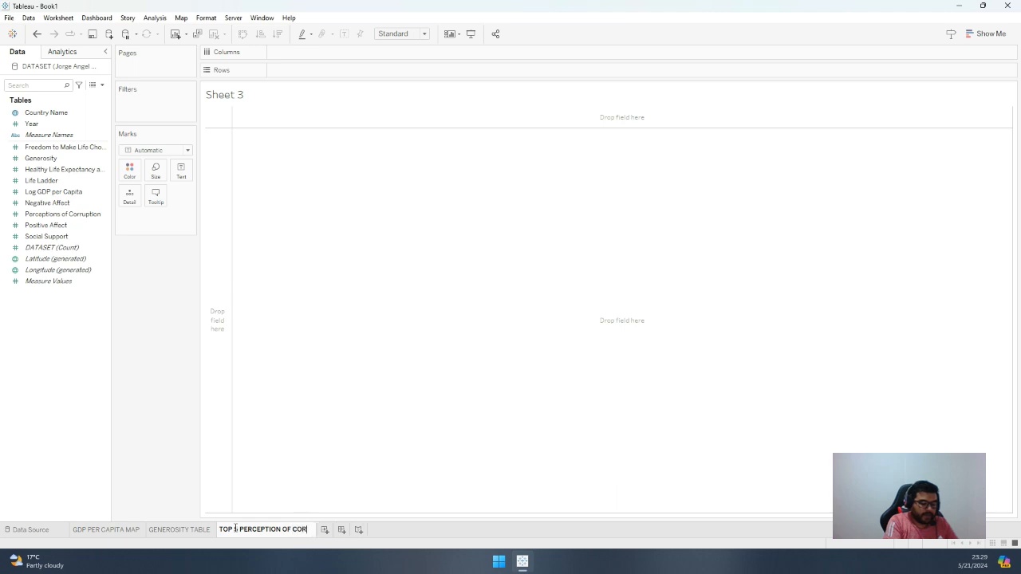
pyautogui.write('RUPTION')
pyautogui.press('Return')
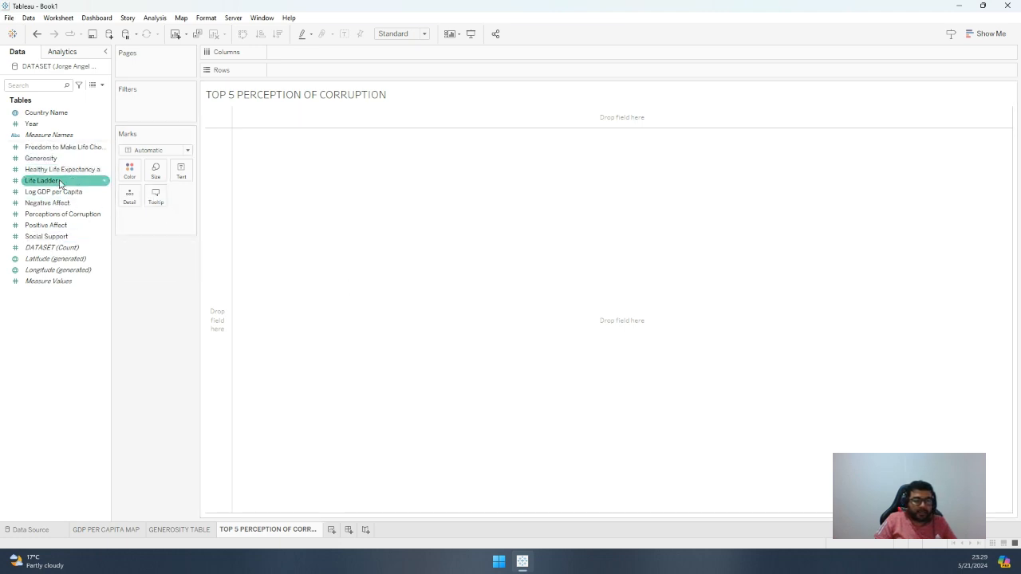
pyautogui.moveTo(59, 213); pyautogui.dragTo(60, 217)
pyautogui.click(59, 217)
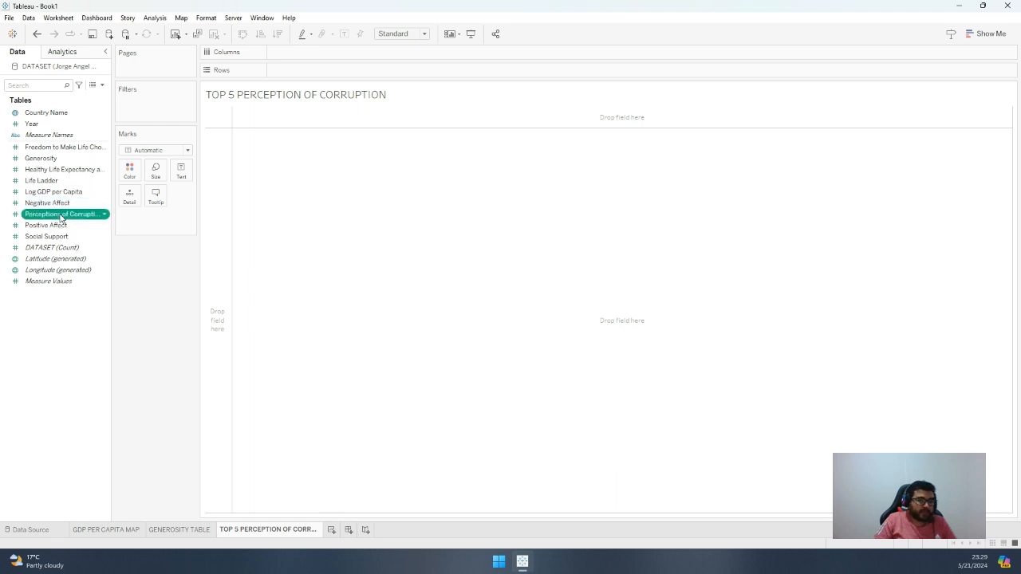
pyautogui.click(61, 215)
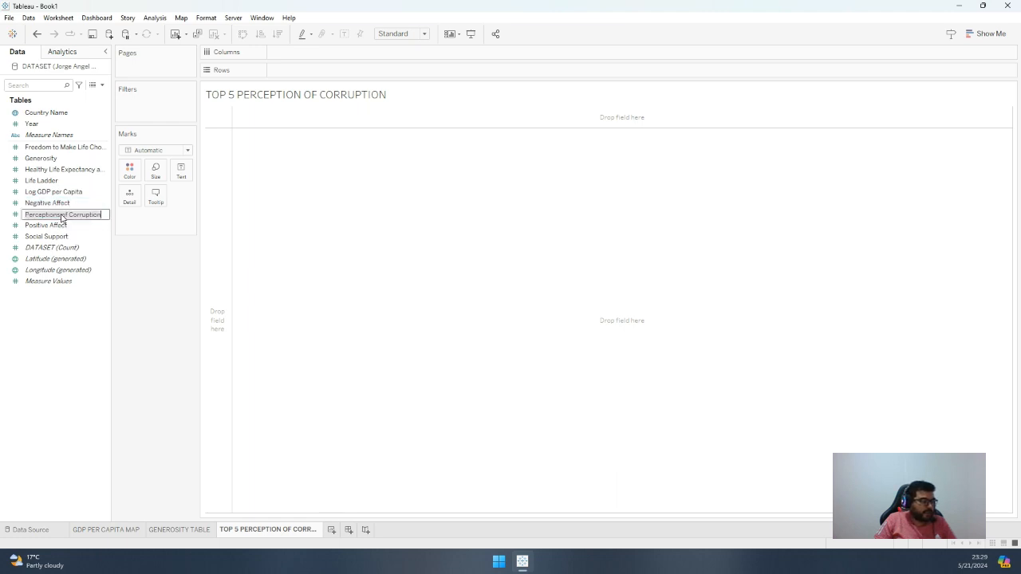
pyautogui.click(128, 195)
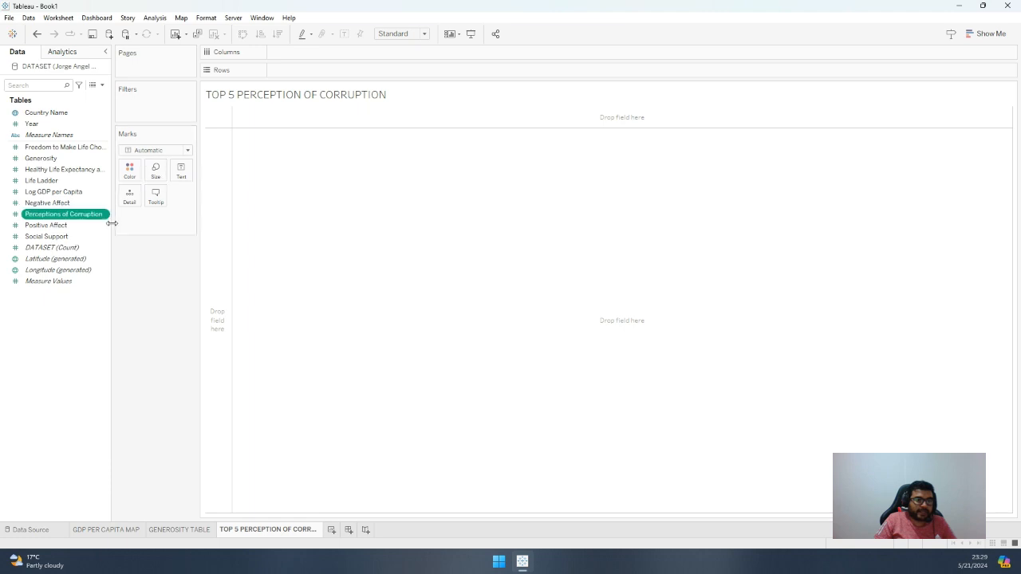
# Size the marks by Perceptions of Corruption, aggregated as an average
pyautogui.moveTo(79, 218); pyautogui.dragTo(156, 178)
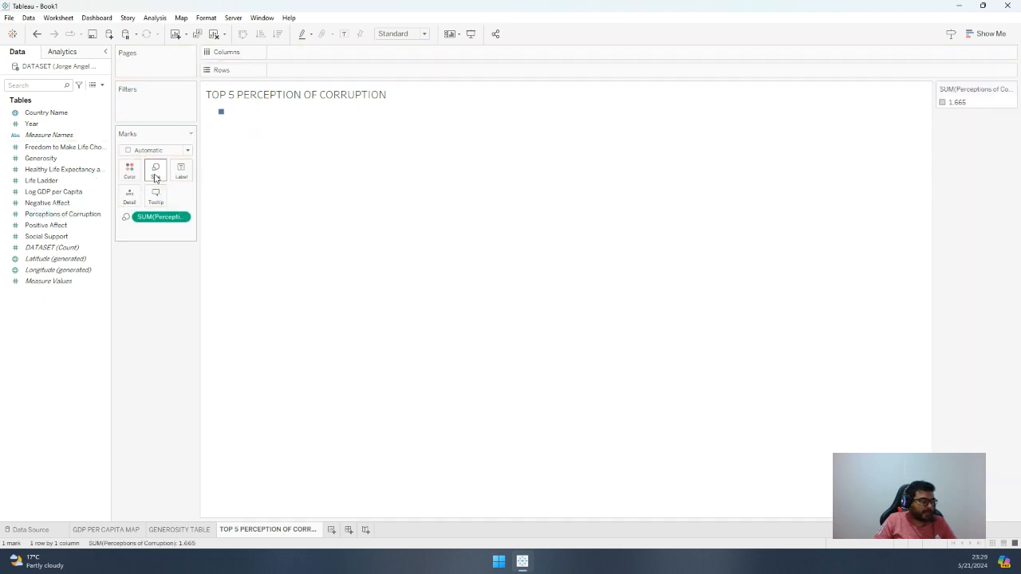
pyautogui.moveTo(221, 114)
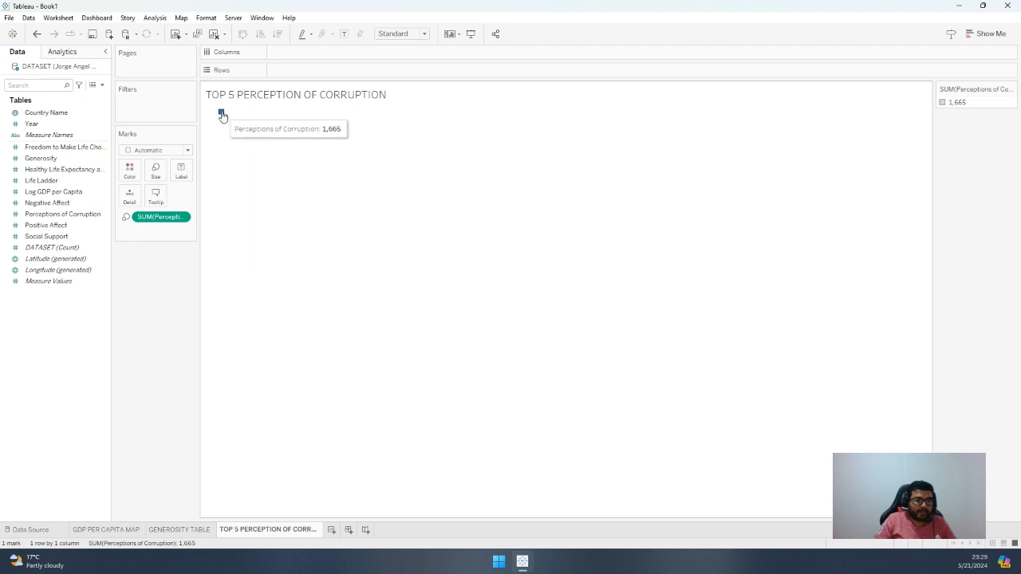
pyautogui.rightClick(177, 219)
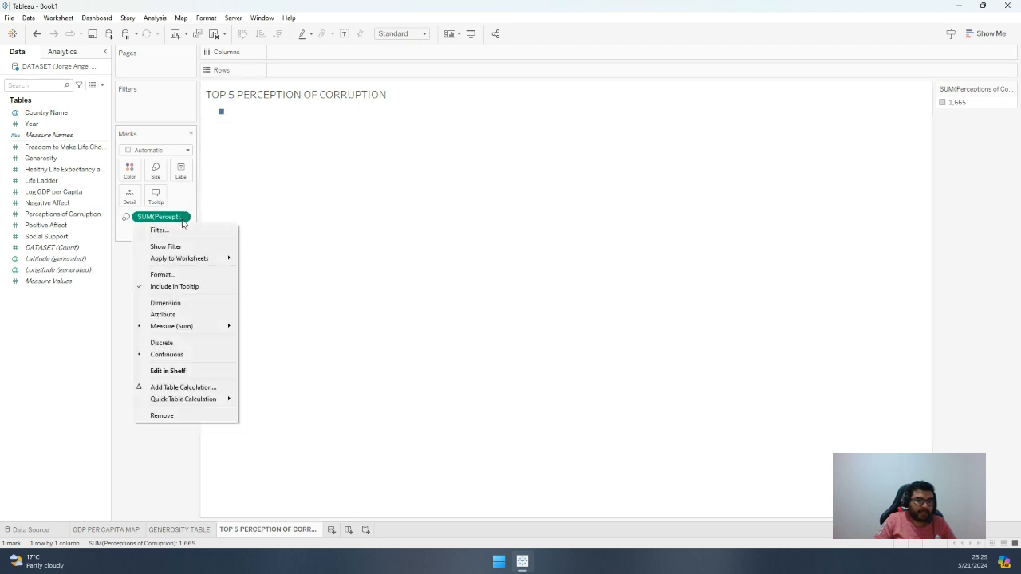
pyautogui.moveTo(221, 326)
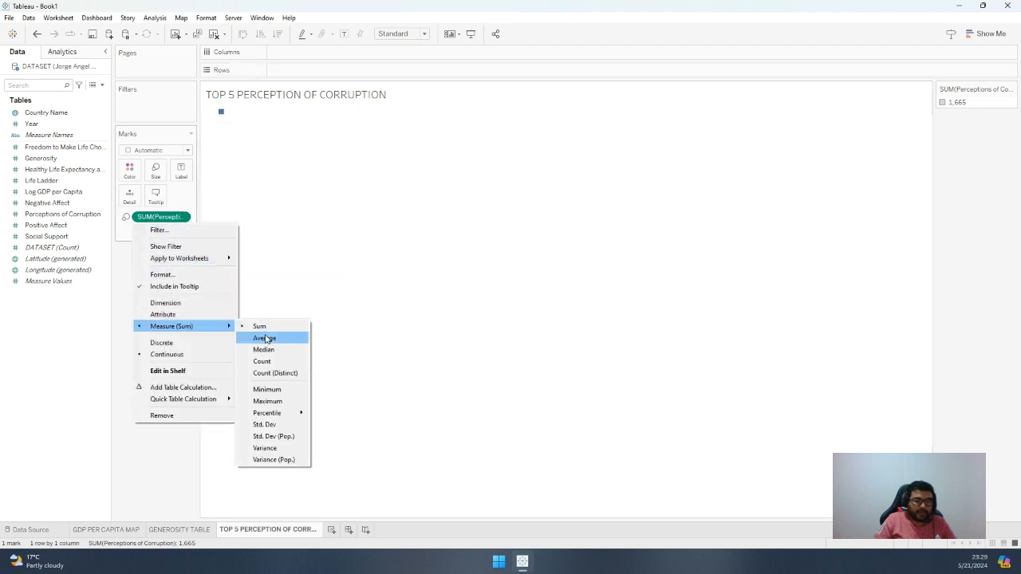
pyautogui.click(267, 337)
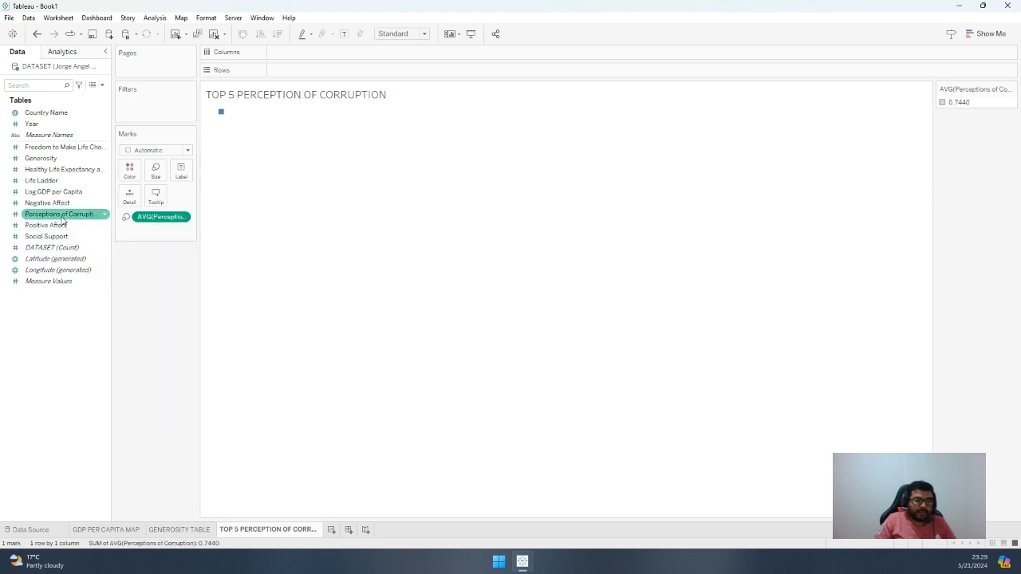
# Color the marks by Perceptions of Corruption, aggregated as an average
pyautogui.moveTo(71, 214); pyautogui.dragTo(127, 177)
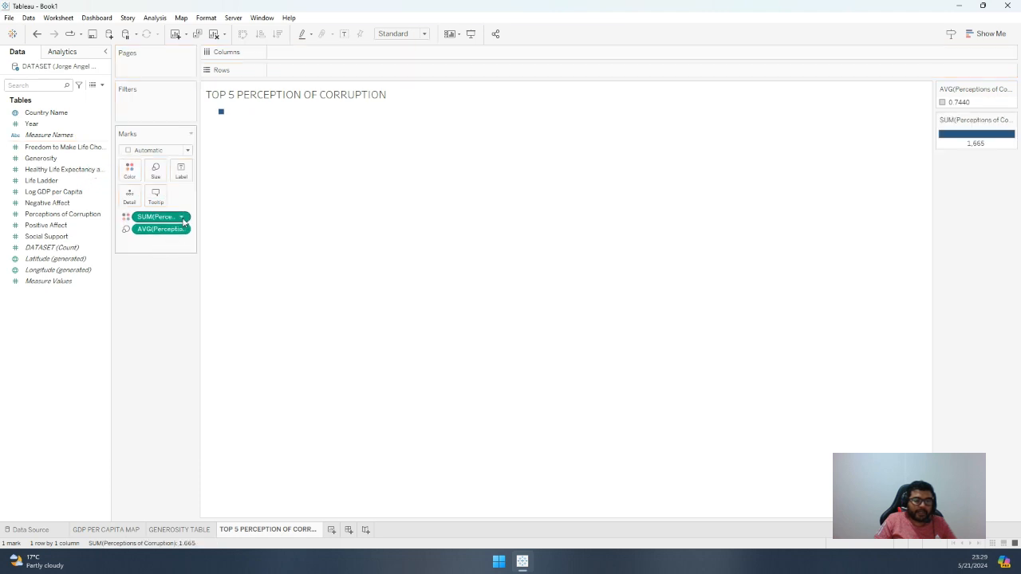
pyautogui.click(183, 218)
pyautogui.moveTo(196, 328)
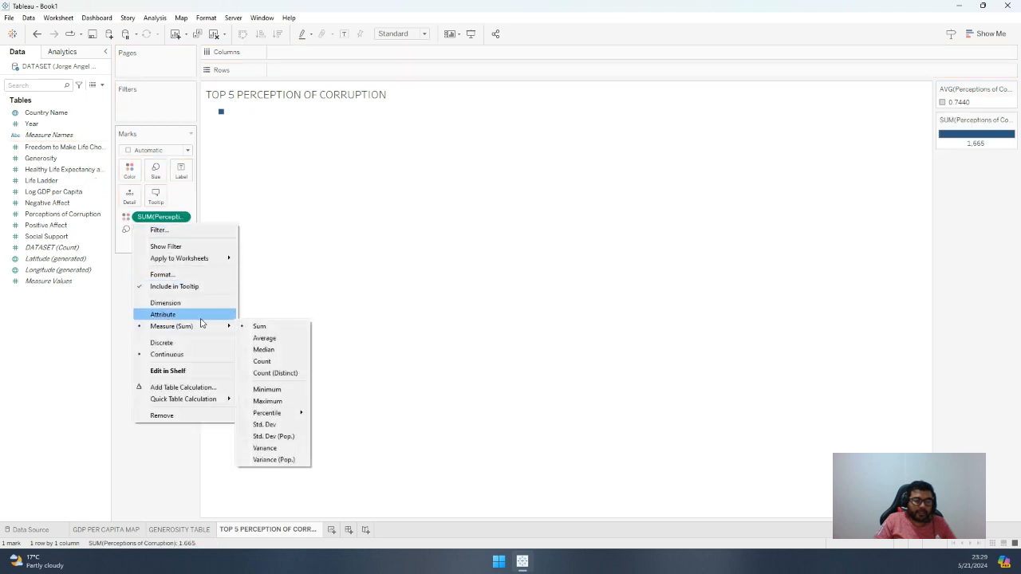
pyautogui.click(264, 338)
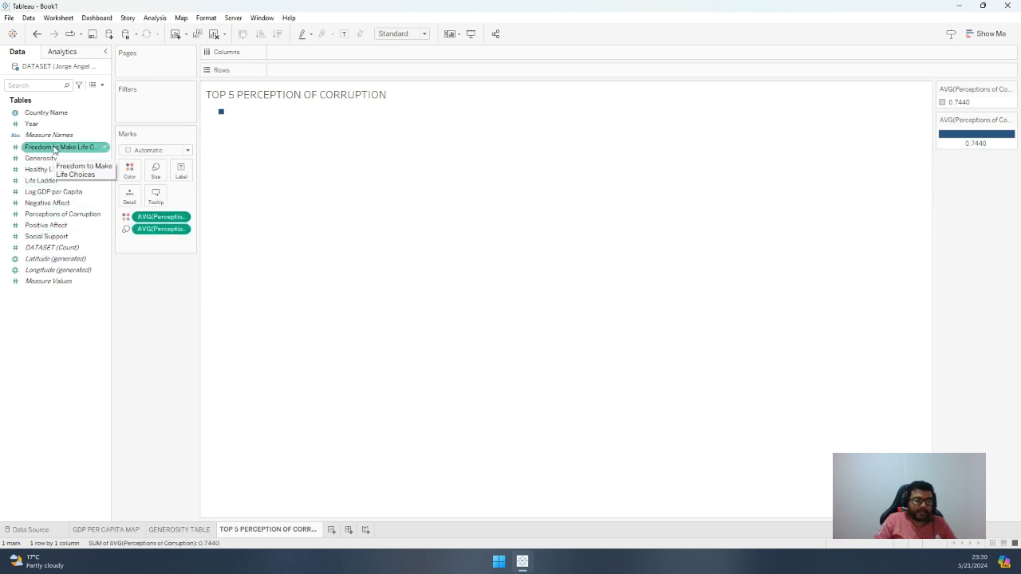
# Label the marks with Country Name to split the treemap by country
pyautogui.moveTo(48, 113); pyautogui.dragTo(182, 176)
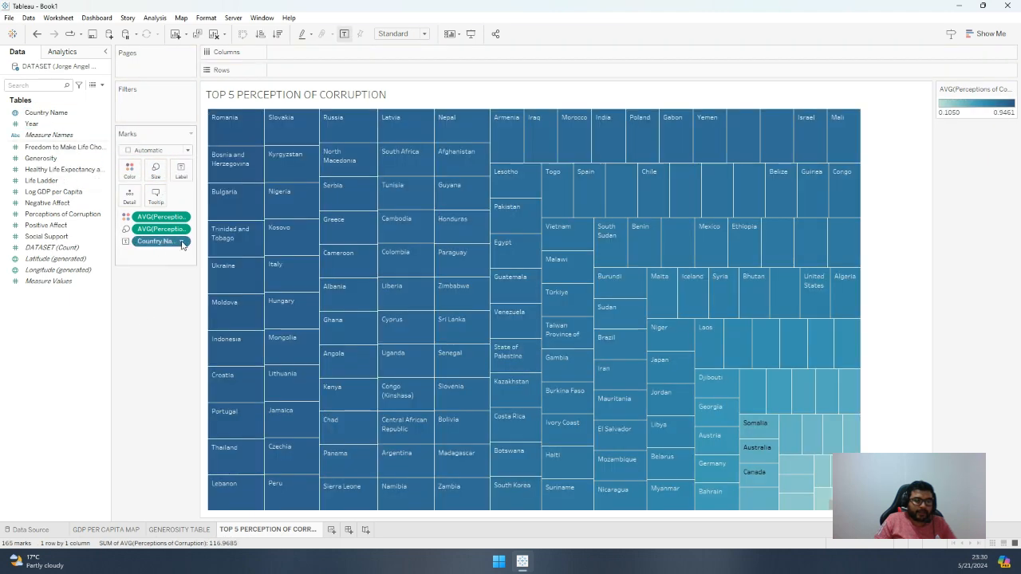
pyautogui.click(182, 242)
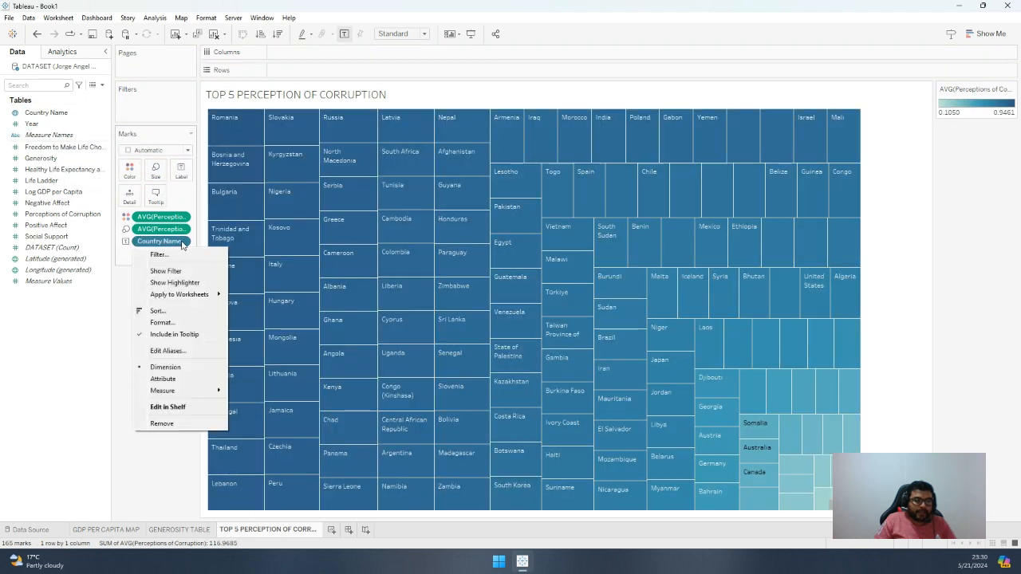
pyautogui.click(126, 257)
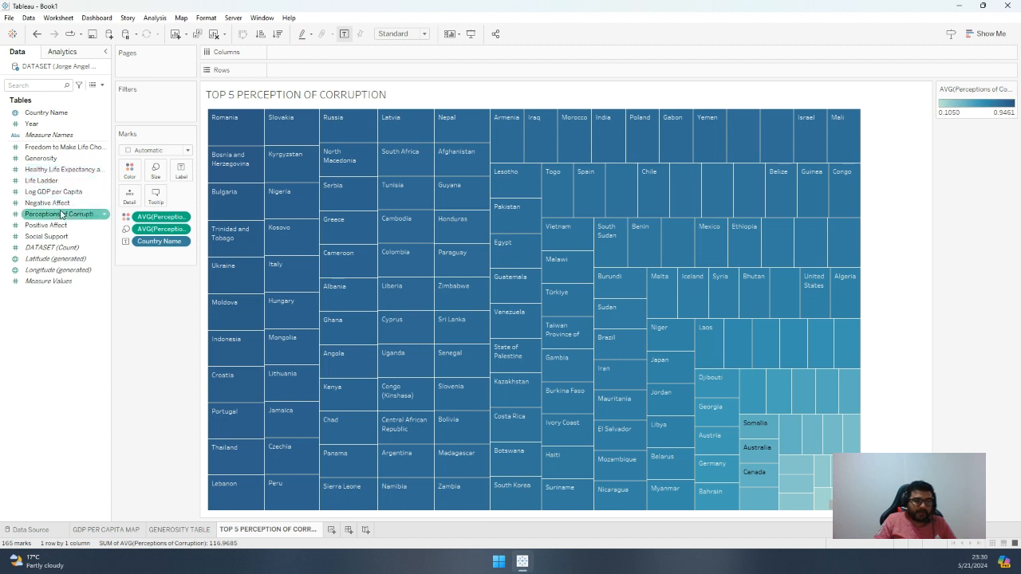
# Filter the treemap by average Perceptions of Corruption, keeping only values of at least 0.9249
pyautogui.moveTo(63, 215); pyautogui.dragTo(142, 100)
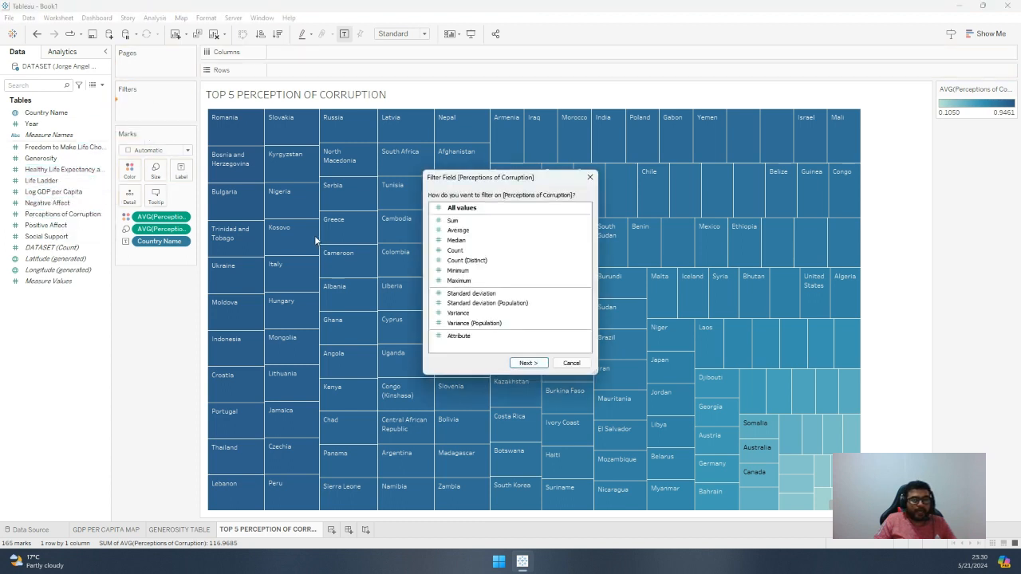
pyautogui.click(462, 230)
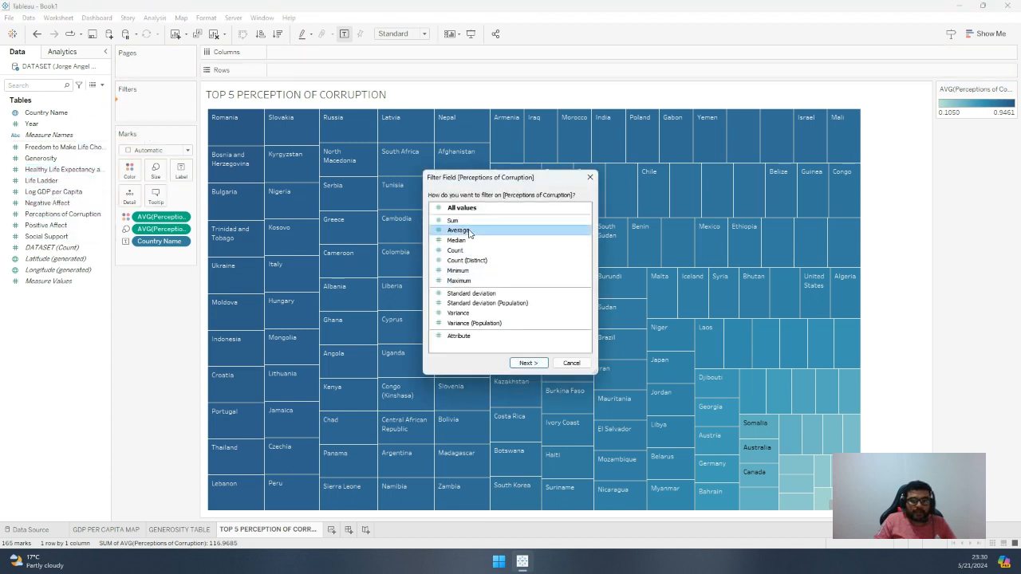
pyautogui.click(529, 364)
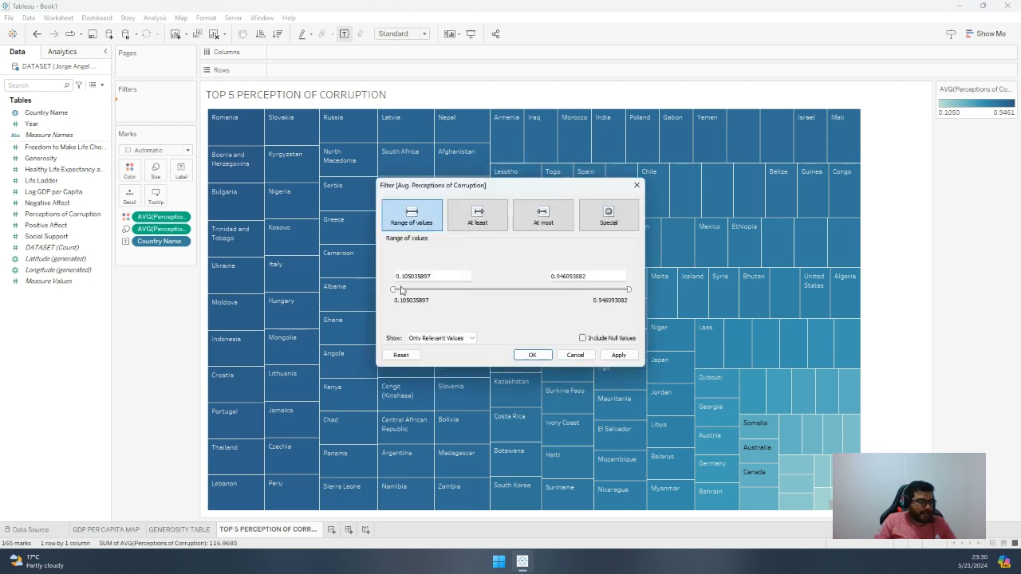
pyautogui.click(475, 222)
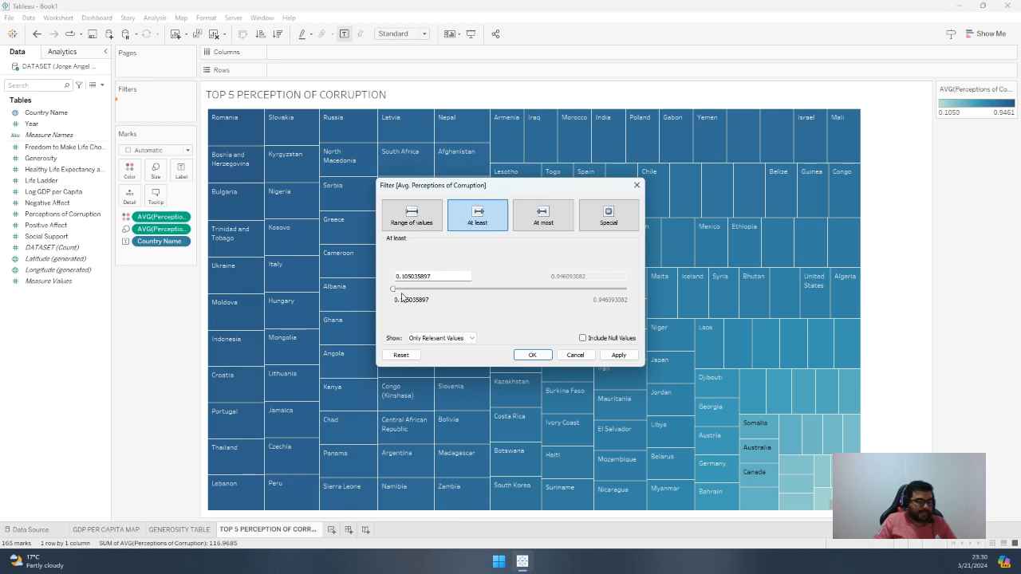
pyautogui.moveTo(392, 289); pyautogui.dragTo(597, 289)
pyautogui.click(618, 356)
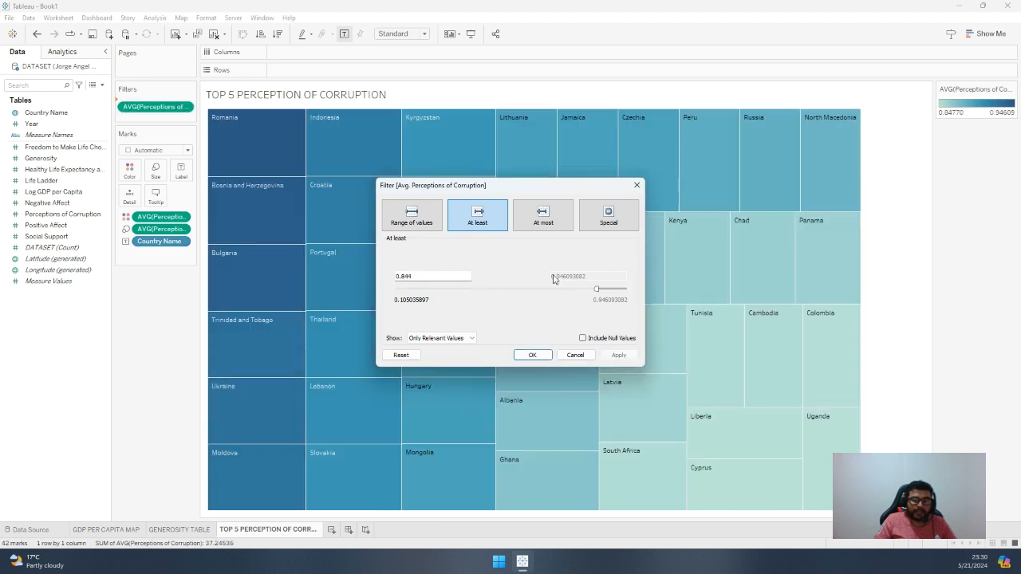
pyautogui.moveTo(596, 291); pyautogui.dragTo(611, 290)
pyautogui.click(619, 355)
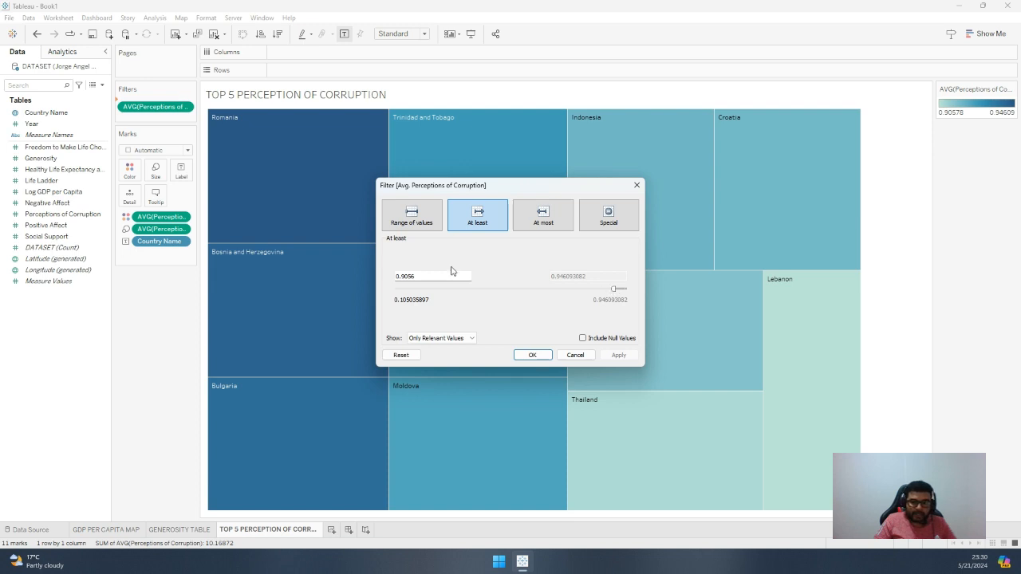
pyautogui.moveTo(613, 289); pyautogui.dragTo(619, 290)
pyautogui.click(617, 354)
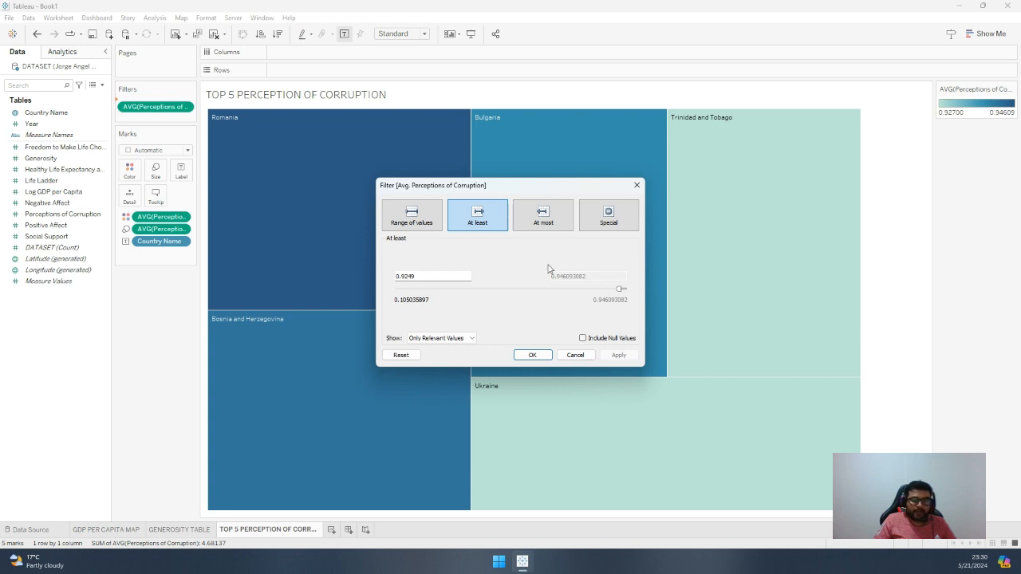
pyautogui.click(531, 355)
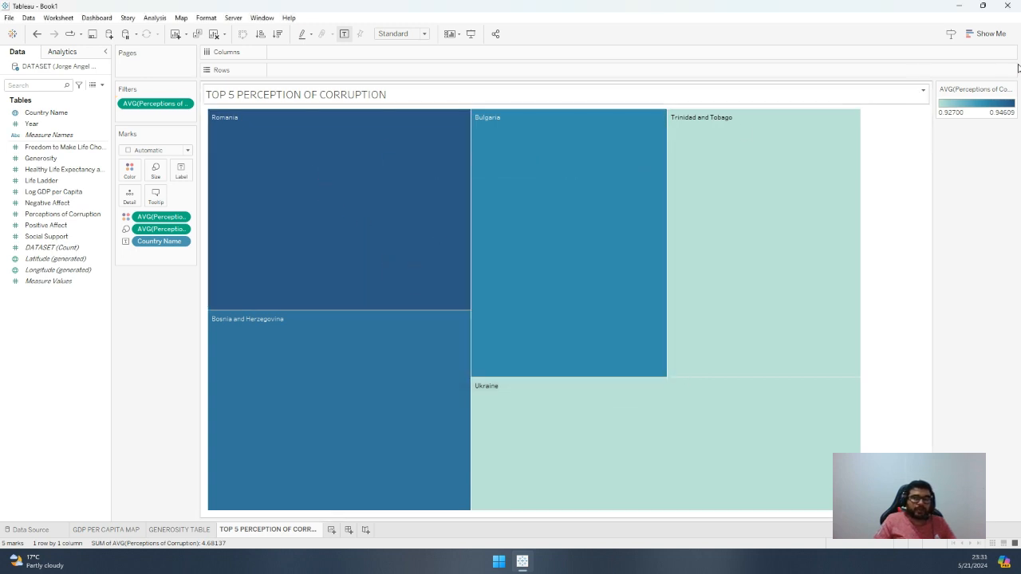
# Change the color palette of the average Perceptions of Corruption legend to Red
pyautogui.doubleClick(977, 107)
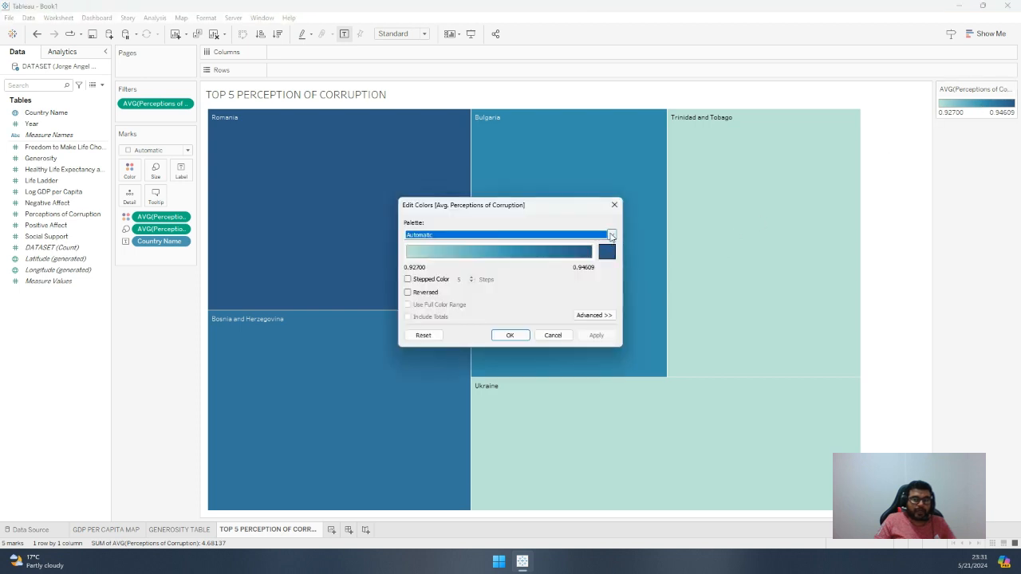
pyautogui.click(612, 235)
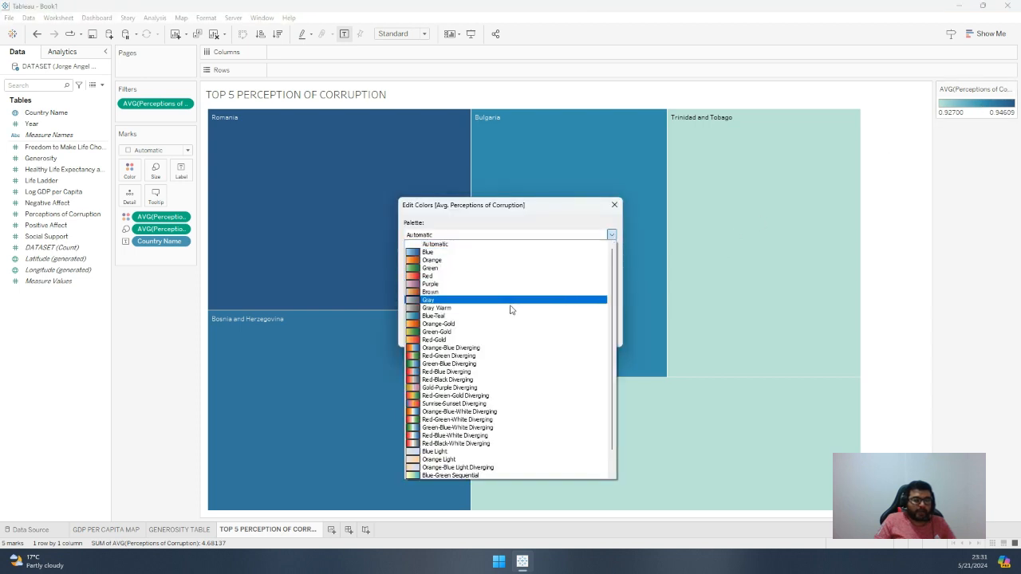
pyautogui.click(485, 276)
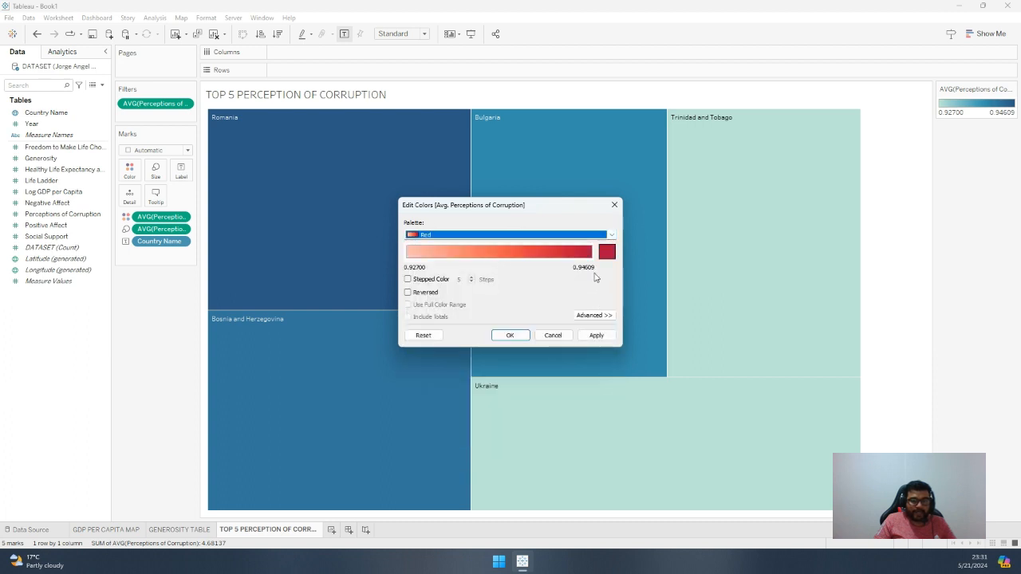
pyautogui.click(596, 336)
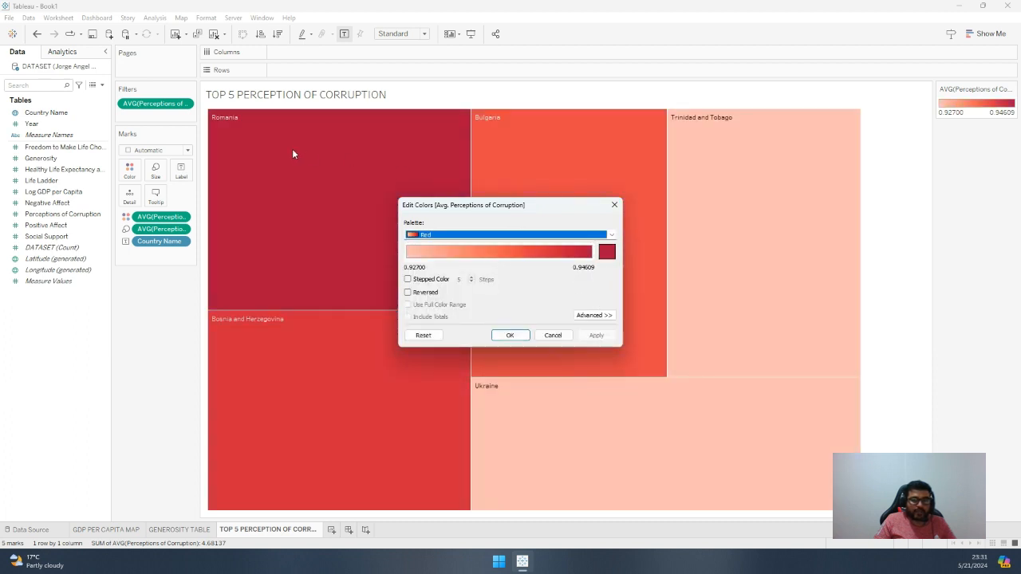
pyautogui.click(511, 336)
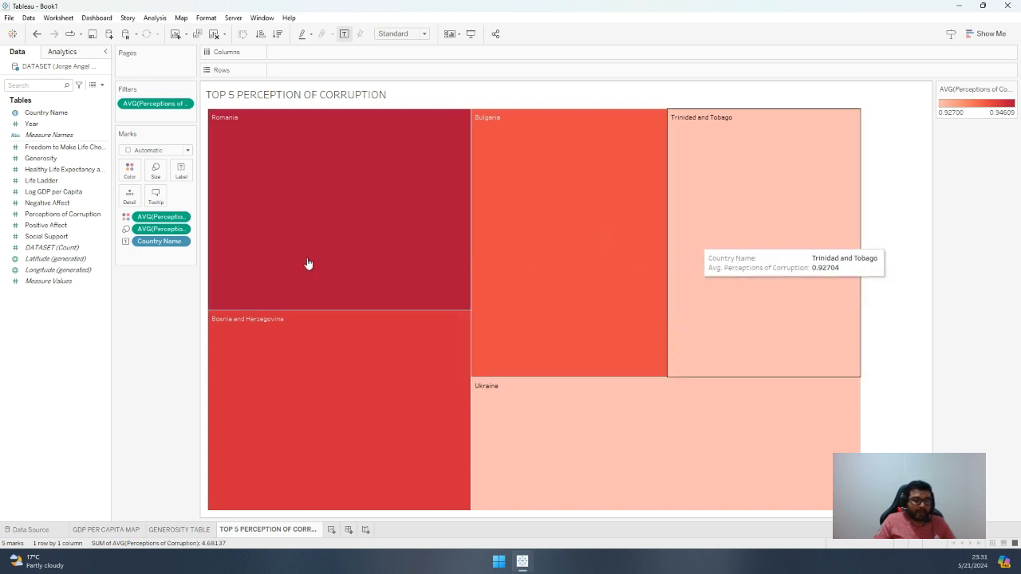
# Try the Currency (Custom) number format with 2 decimal places on the axis scale of the size measure
pyautogui.click(182, 231)
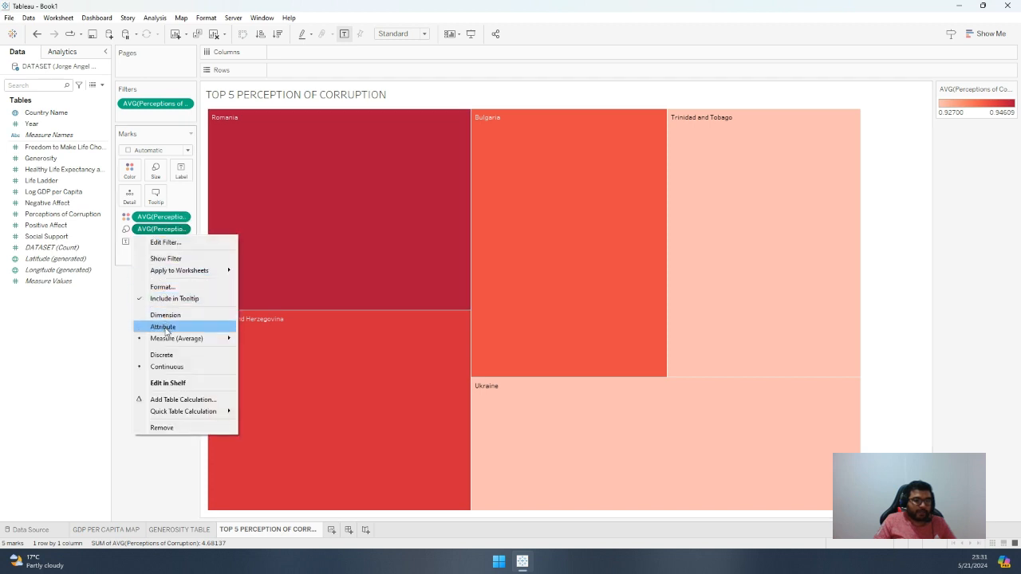
pyautogui.click(162, 286)
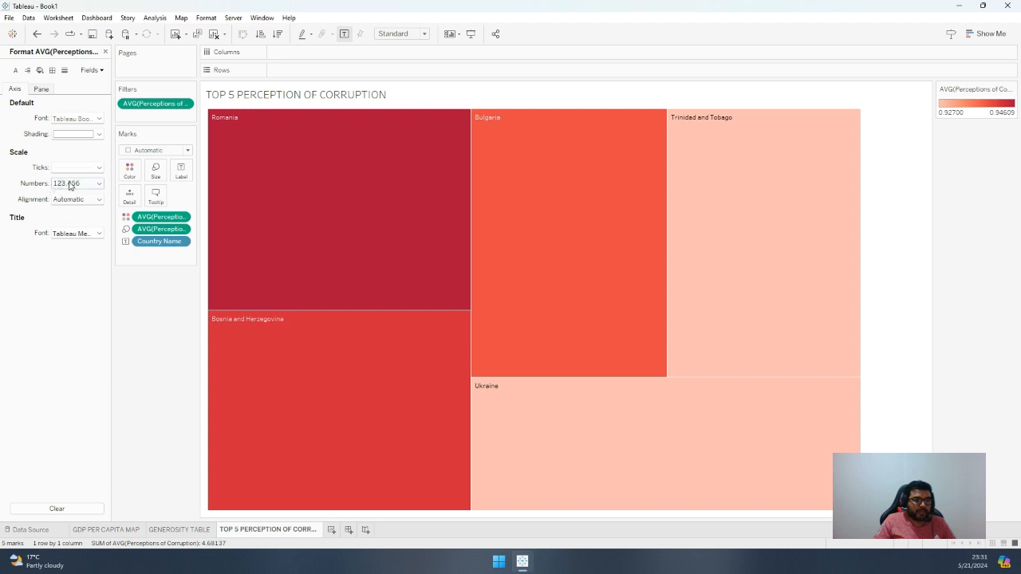
pyautogui.click(93, 186)
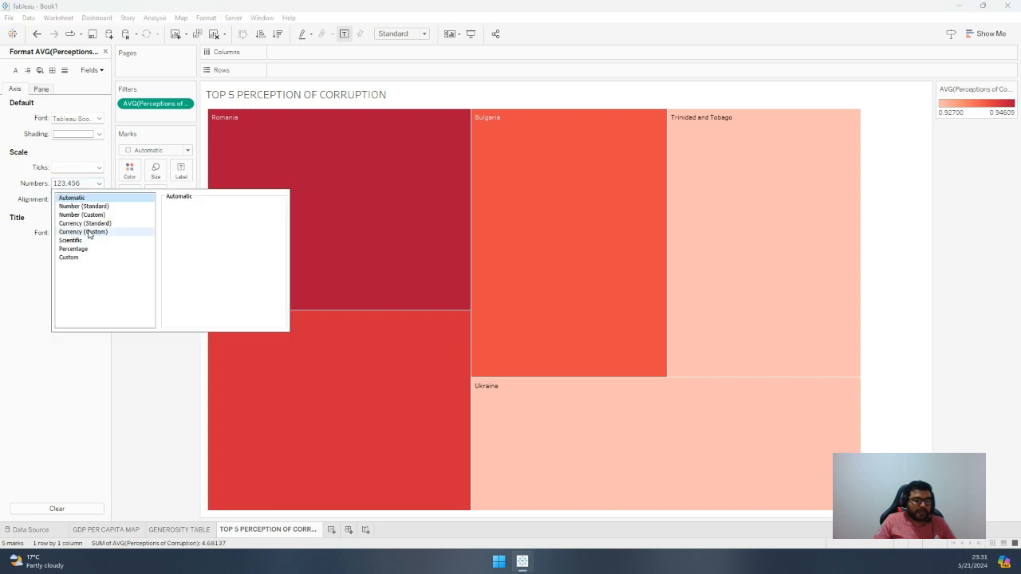
pyautogui.click(89, 232)
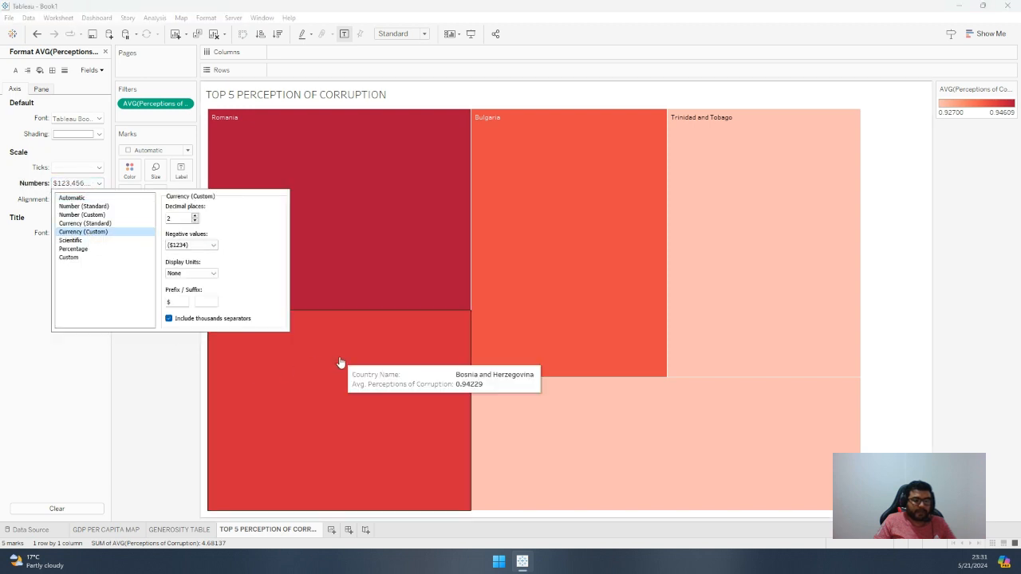
pyautogui.click(130, 389)
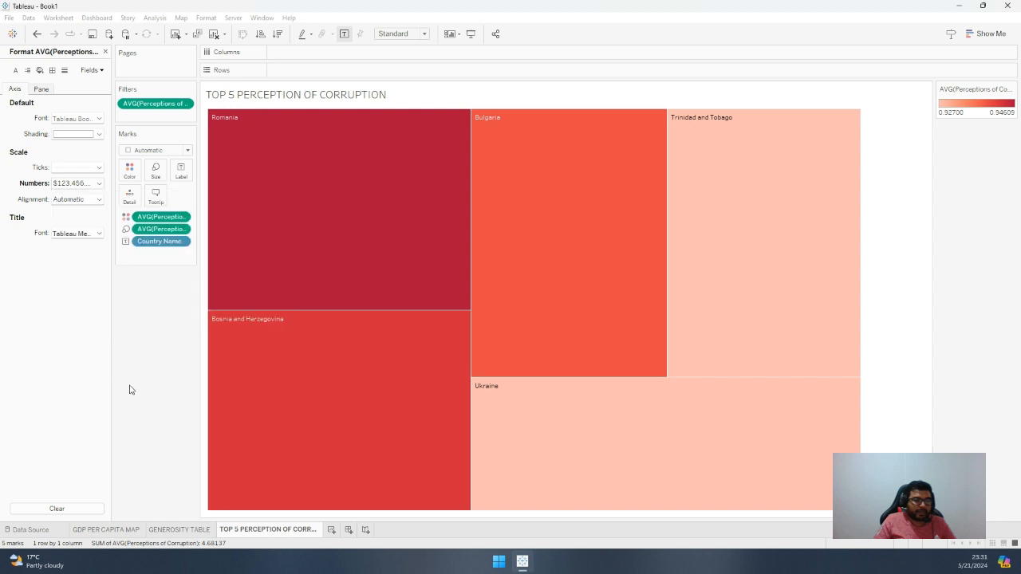
# Format the axis numbers of the color measure, average Perceptions of Corruption, as Percentage with 2 decimal places
pyautogui.click(182, 218)
pyautogui.click(176, 277)
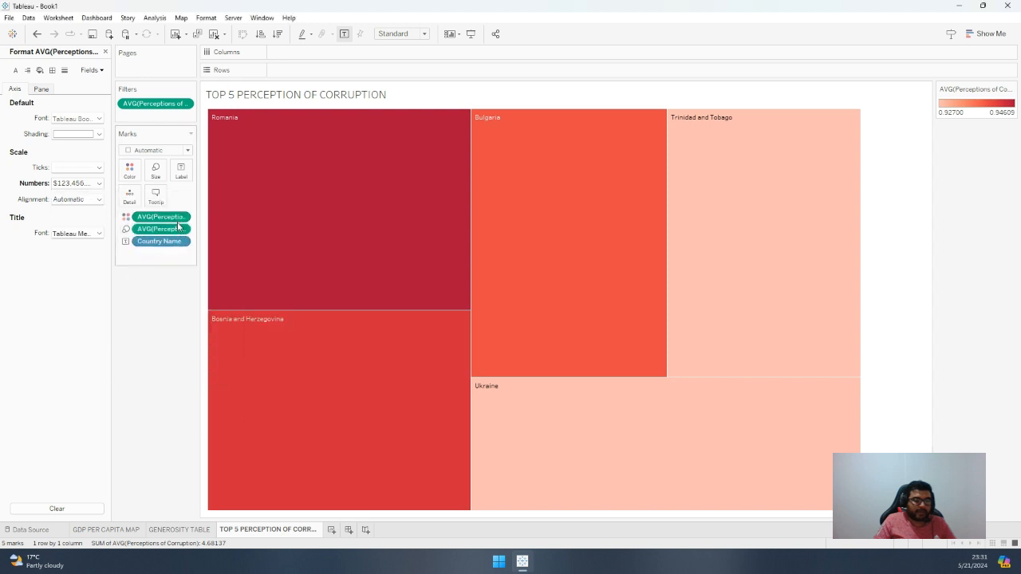
pyautogui.click(91, 182)
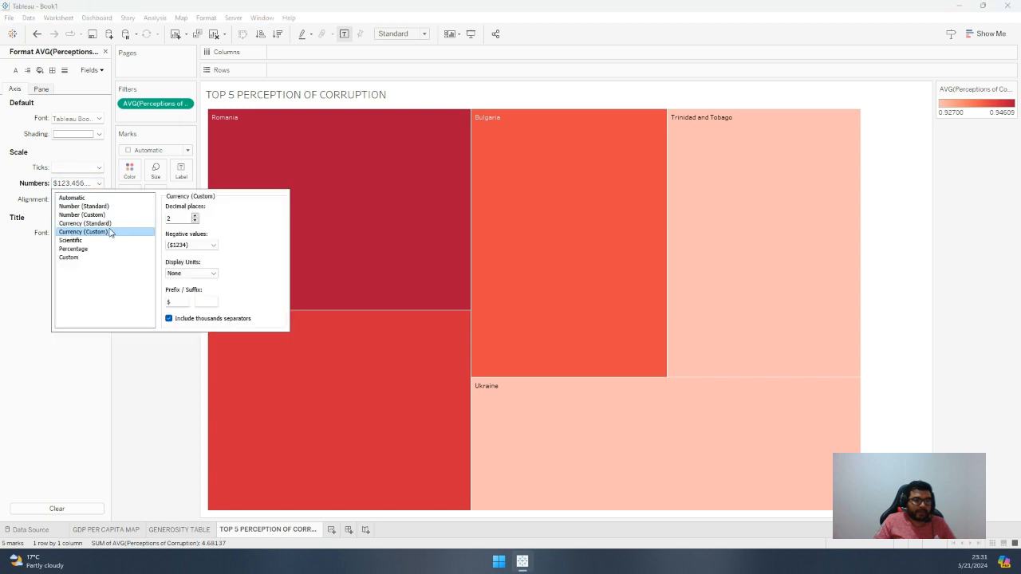
pyautogui.click(89, 249)
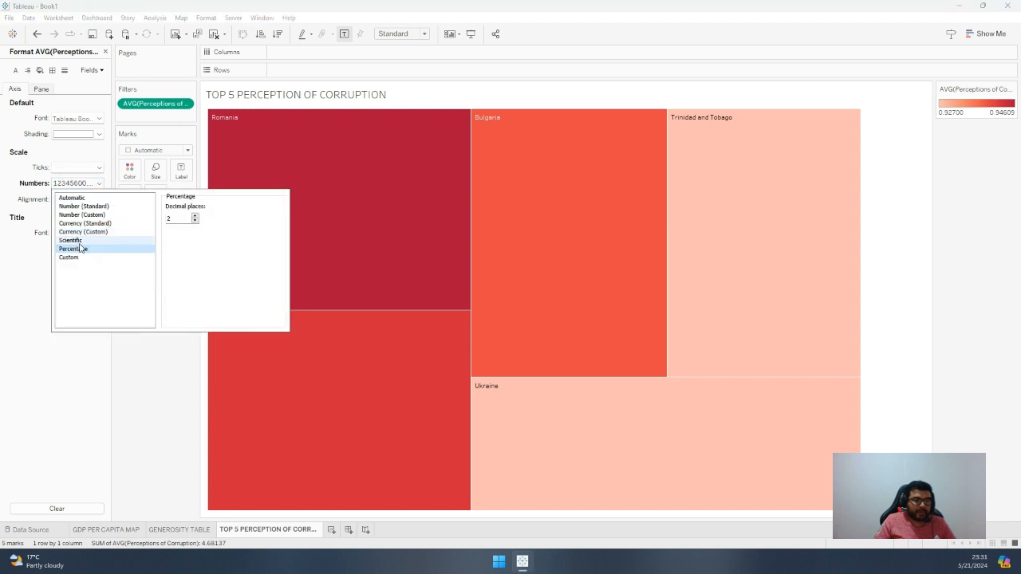
pyautogui.click(127, 339)
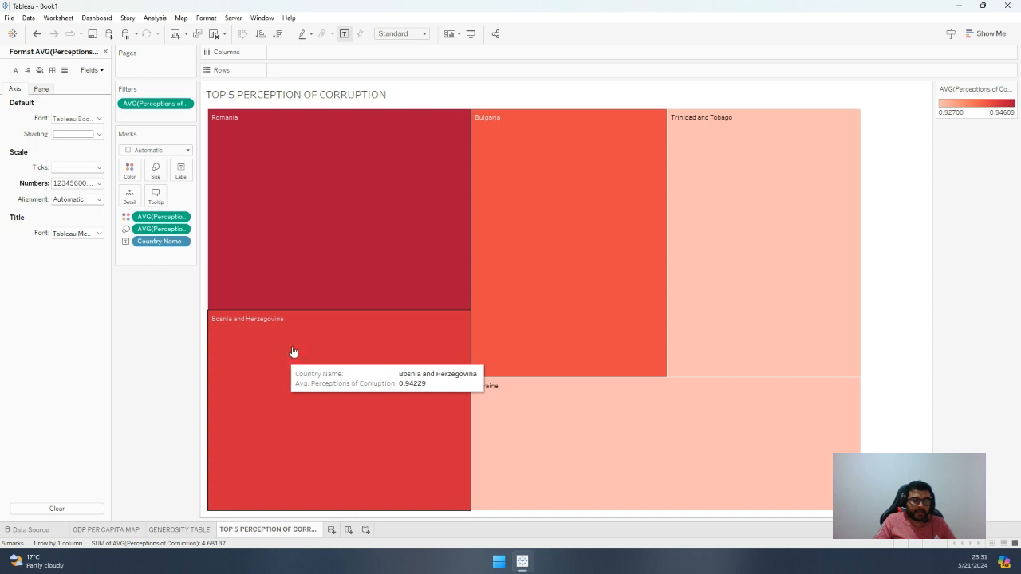
# Examine the formatting options of the color measure, the Country Name label and the Perceptions of Corruption filter
pyautogui.click(180, 217)
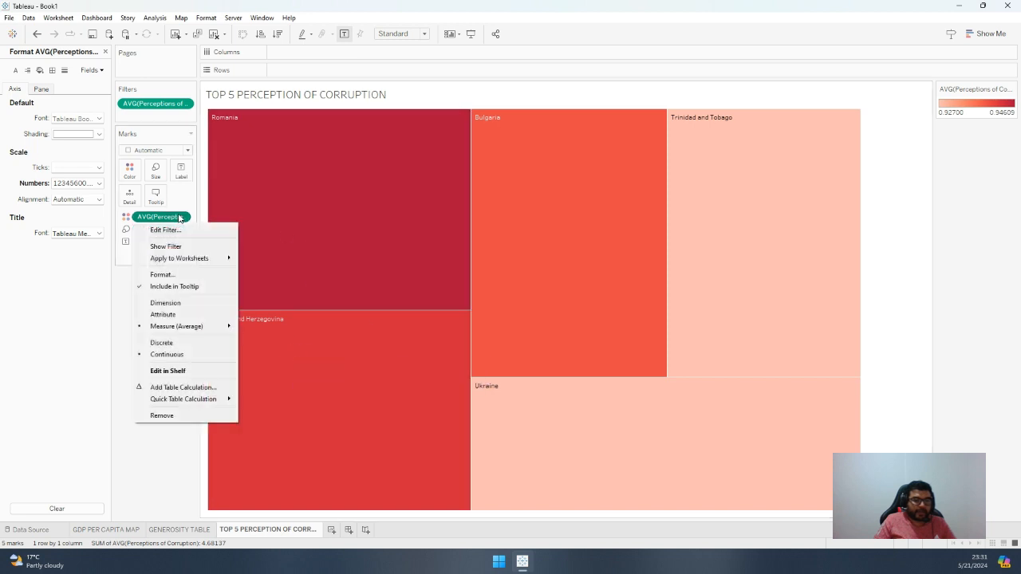
pyautogui.click(165, 114)
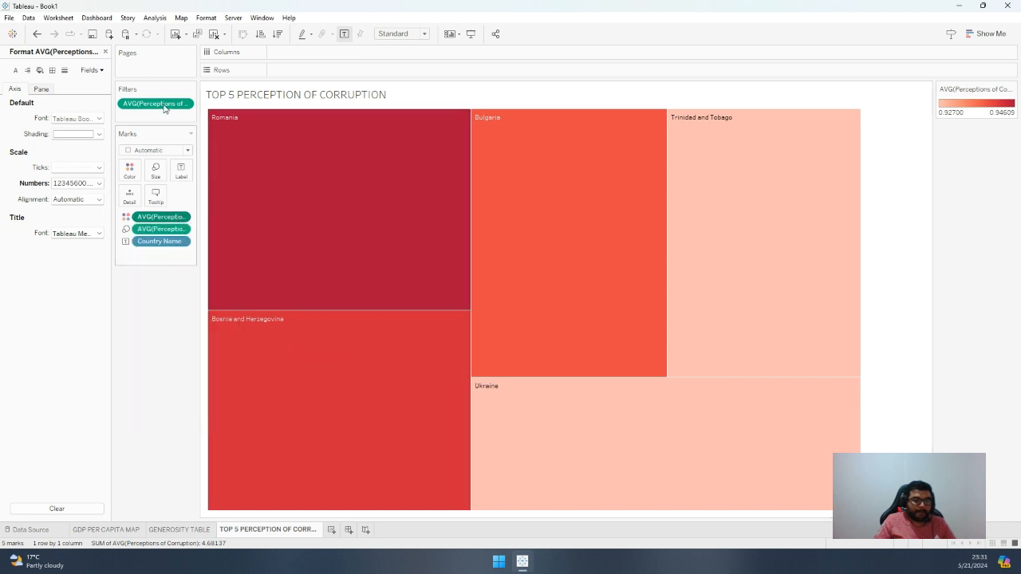
pyautogui.click(184, 103)
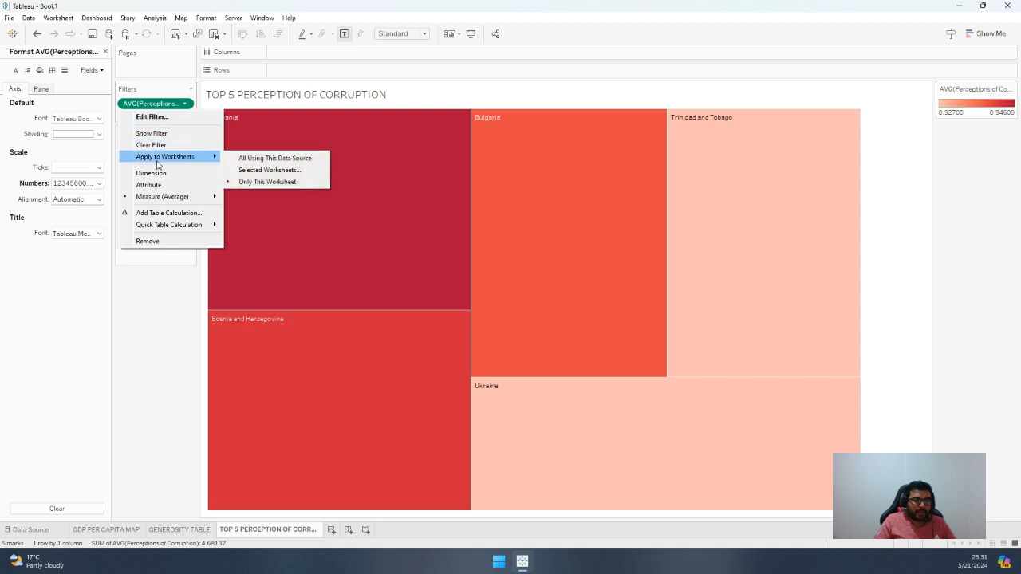
pyautogui.click(146, 318)
pyautogui.click(183, 217)
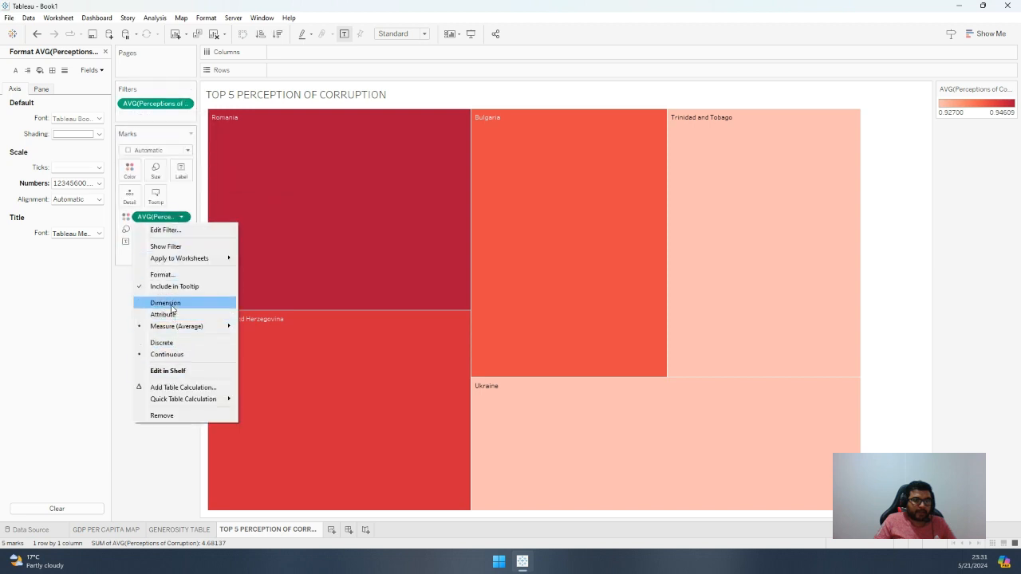
pyautogui.click(169, 275)
pyautogui.click(82, 188)
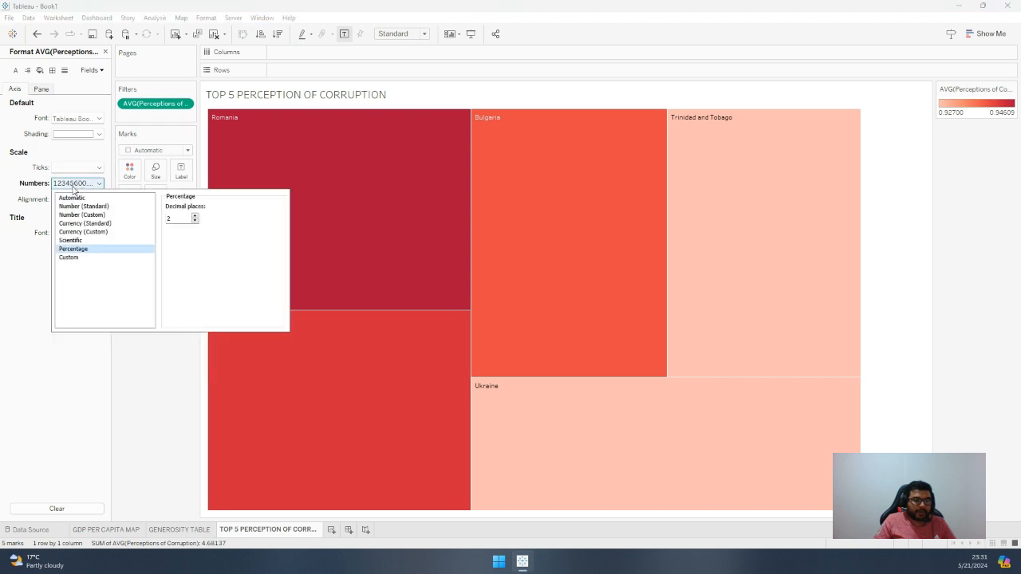
pyautogui.click(171, 343)
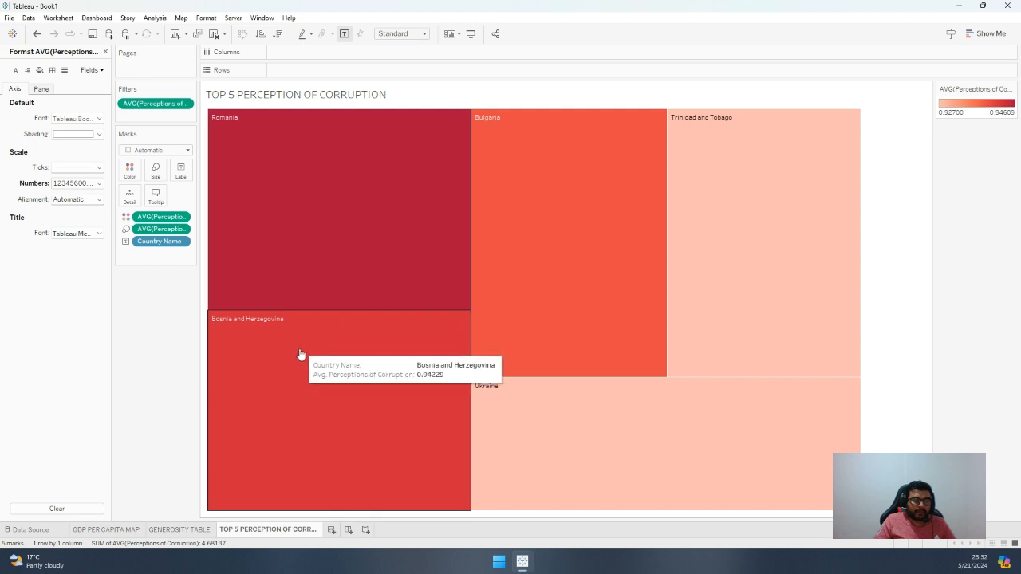
pyautogui.rightClick(181, 244)
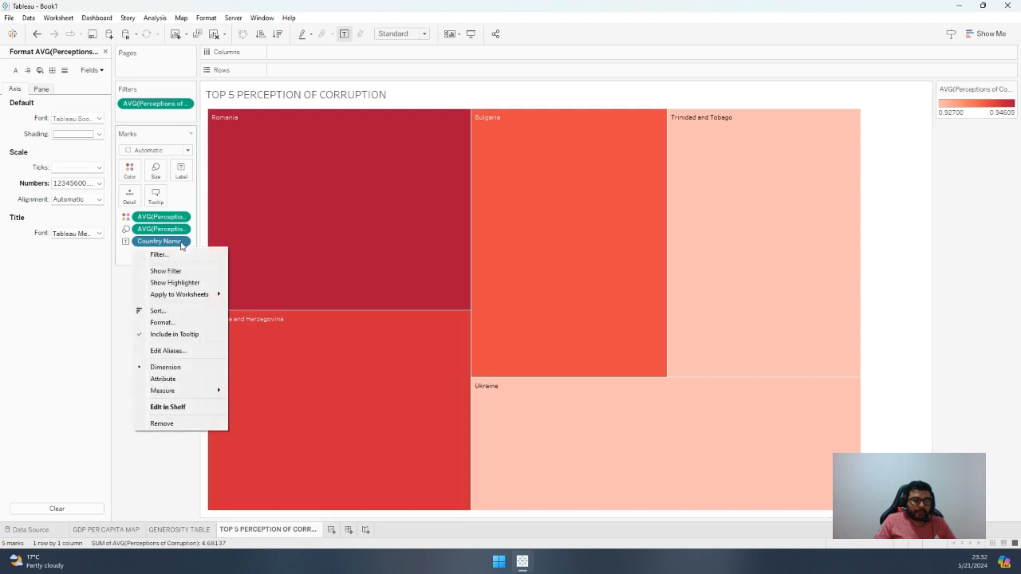
pyautogui.click(164, 323)
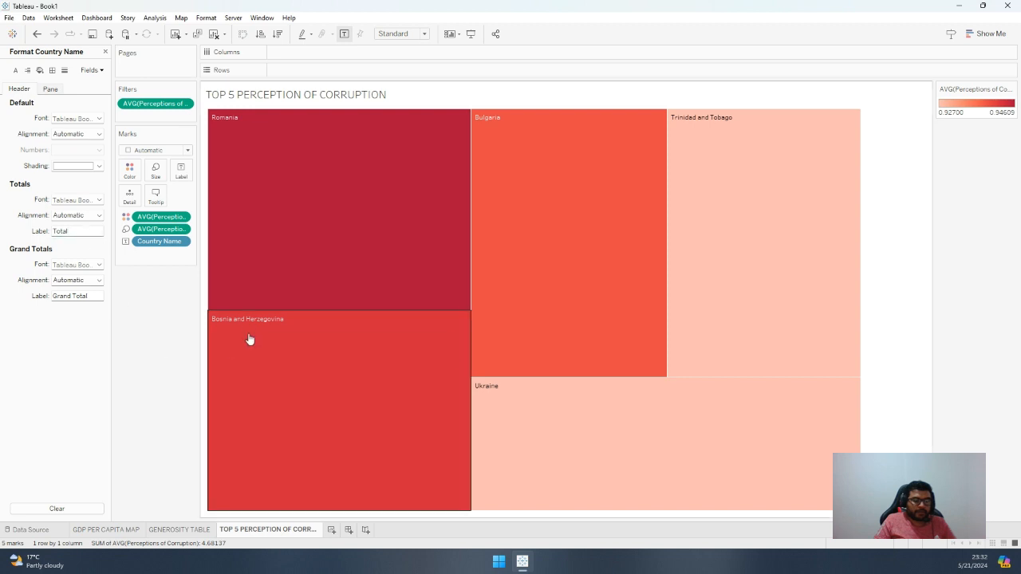
pyautogui.moveTo(257, 326)
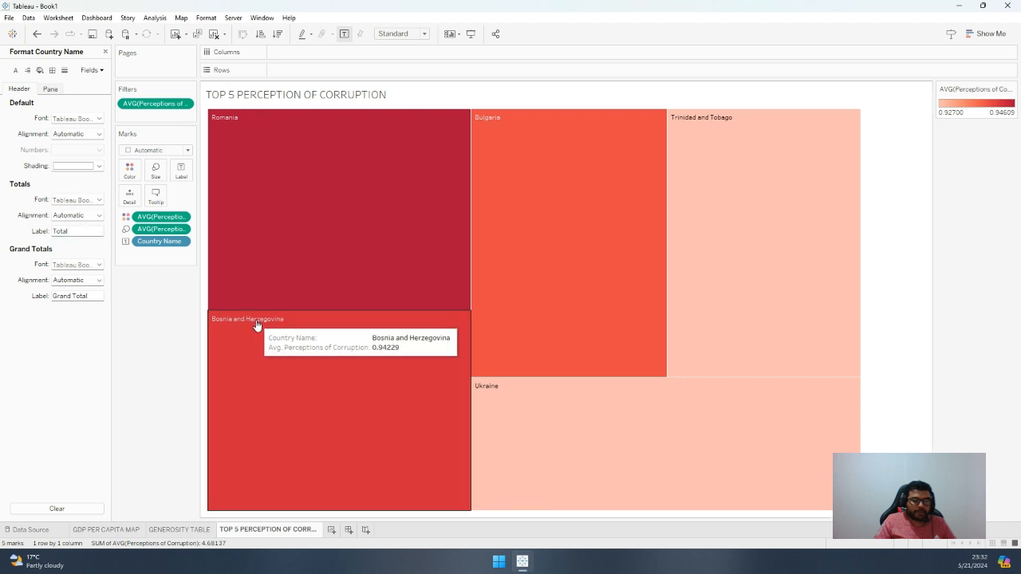
pyautogui.click(180, 104)
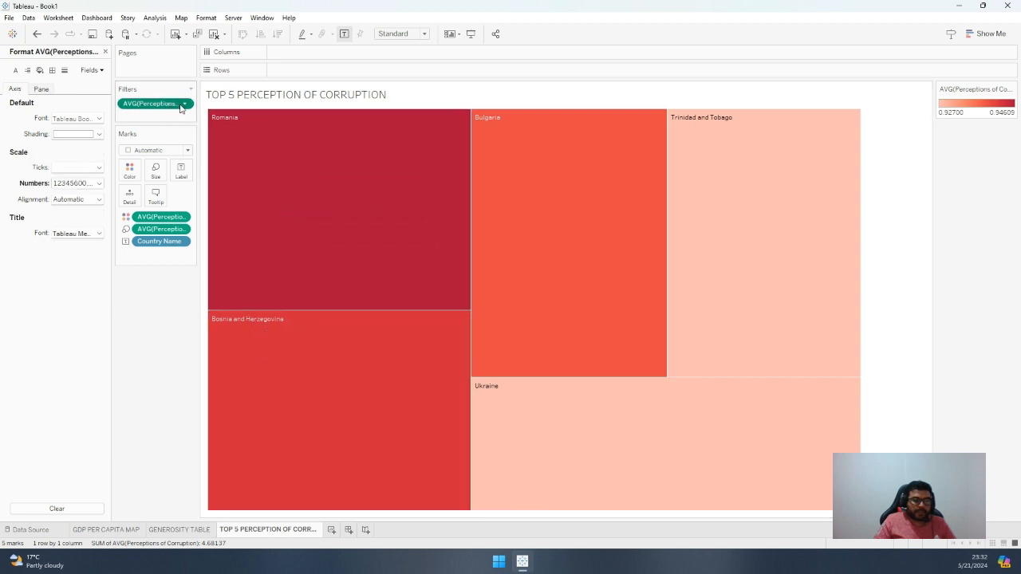
pyautogui.click(183, 106)
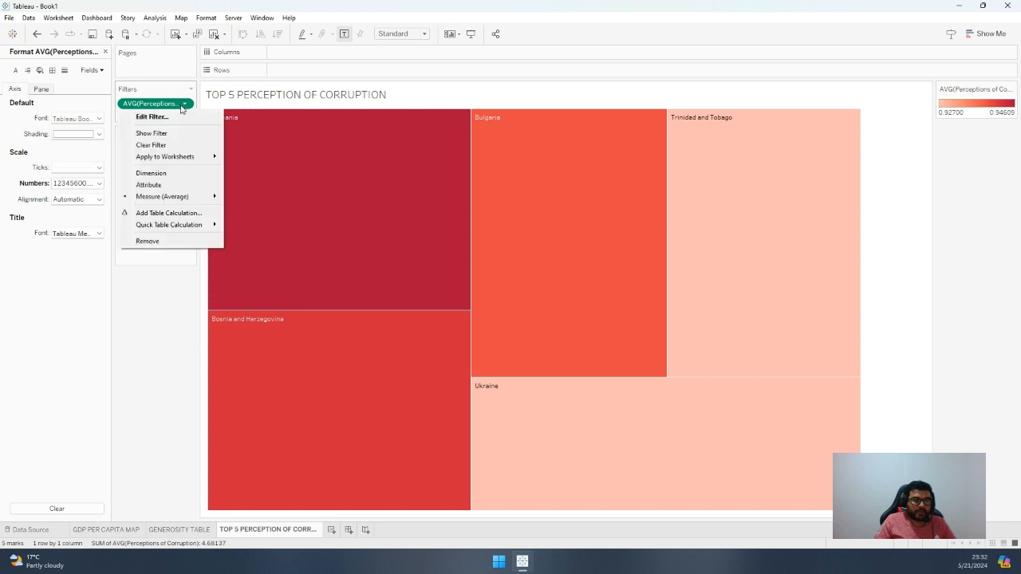
pyautogui.click(106, 53)
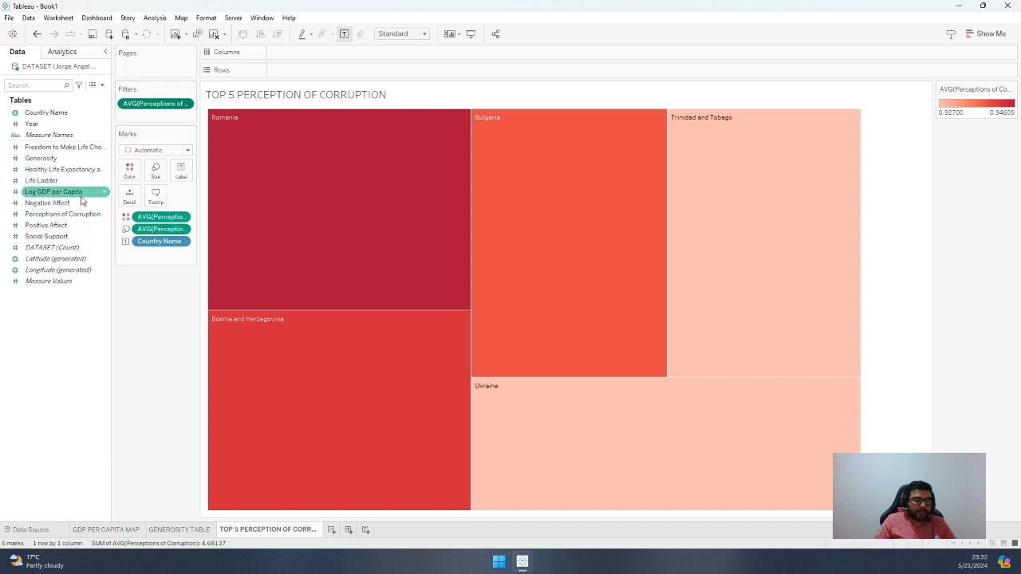
pyautogui.rightClick(104, 217)
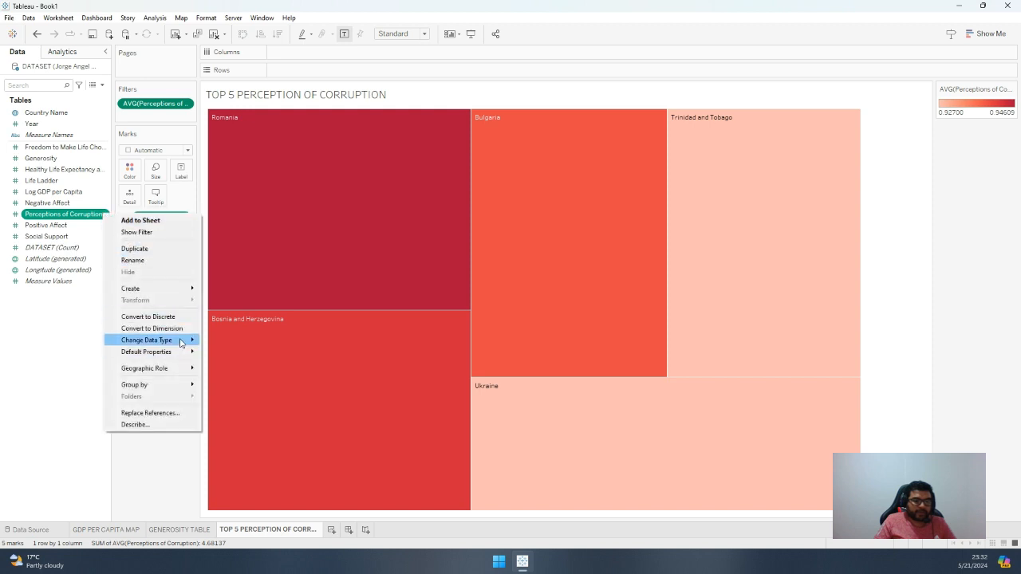
pyautogui.moveTo(181, 343)
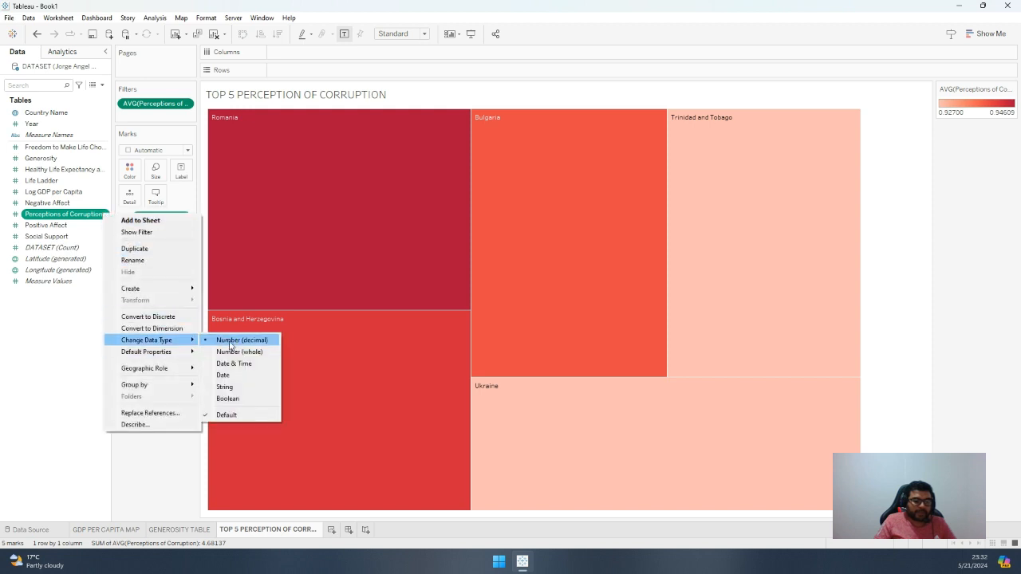
pyautogui.click(160, 476)
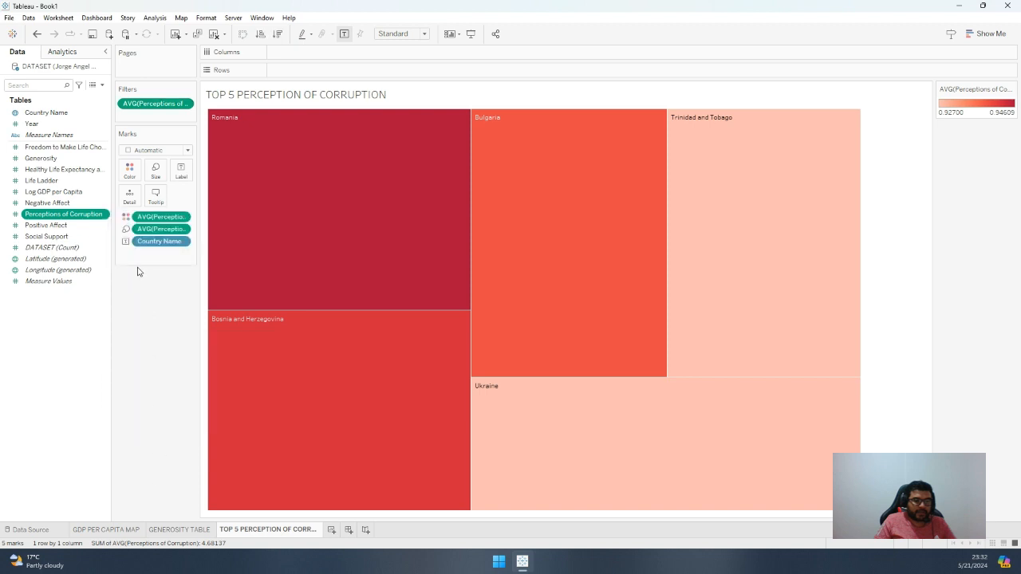
# Format the default pane numbers of the color measure, average Perceptions of Corruption, as Percentage with 2 decimal places
pyautogui.click(182, 217)
pyautogui.click(185, 275)
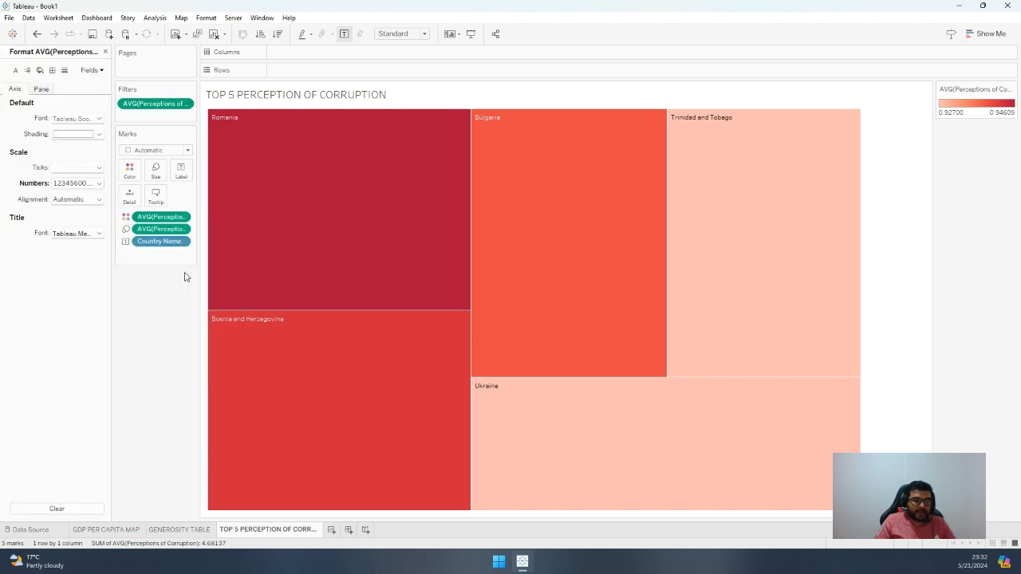
pyautogui.click(88, 183)
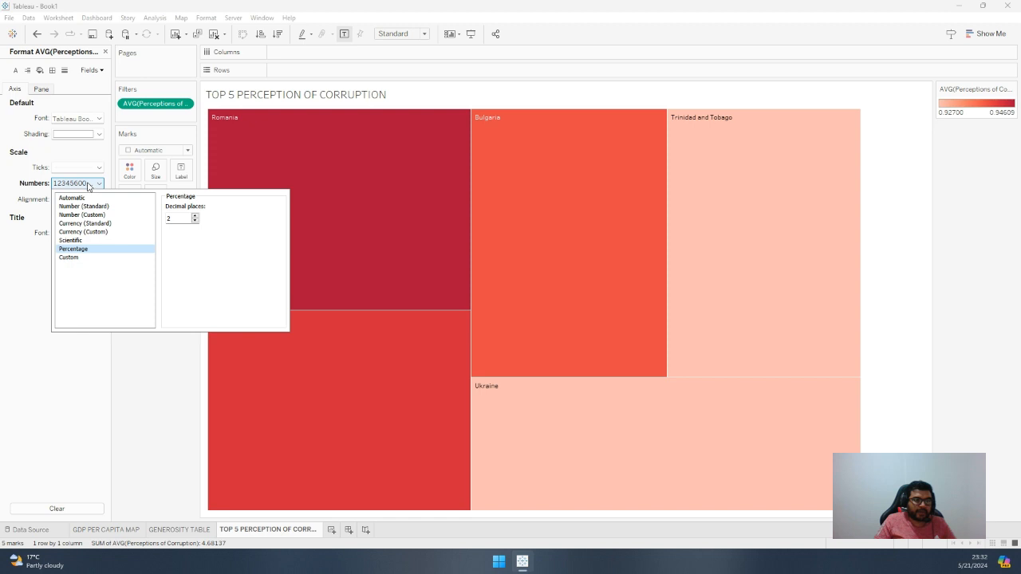
pyautogui.click(44, 88)
pyautogui.click(47, 90)
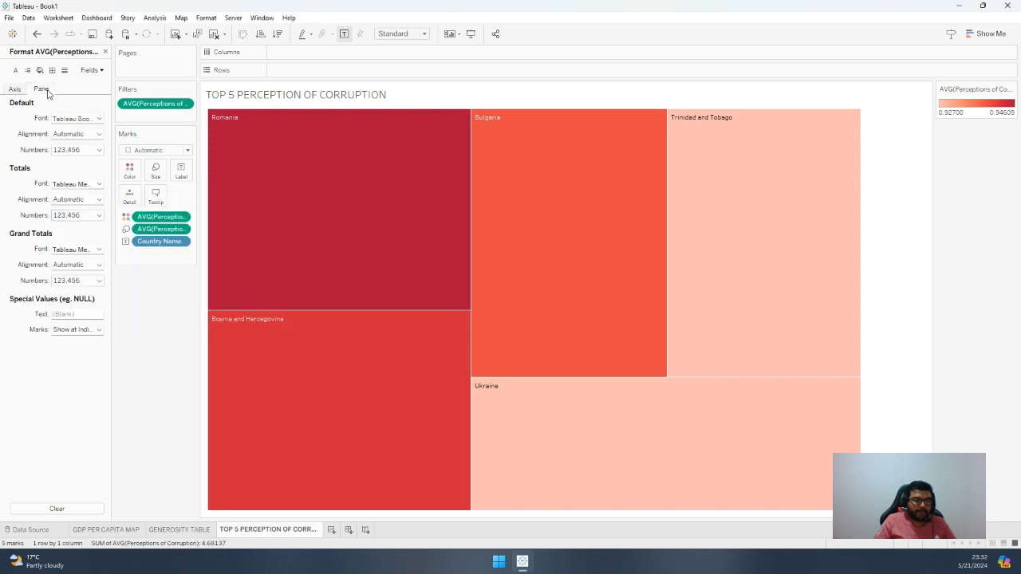
pyautogui.click(80, 149)
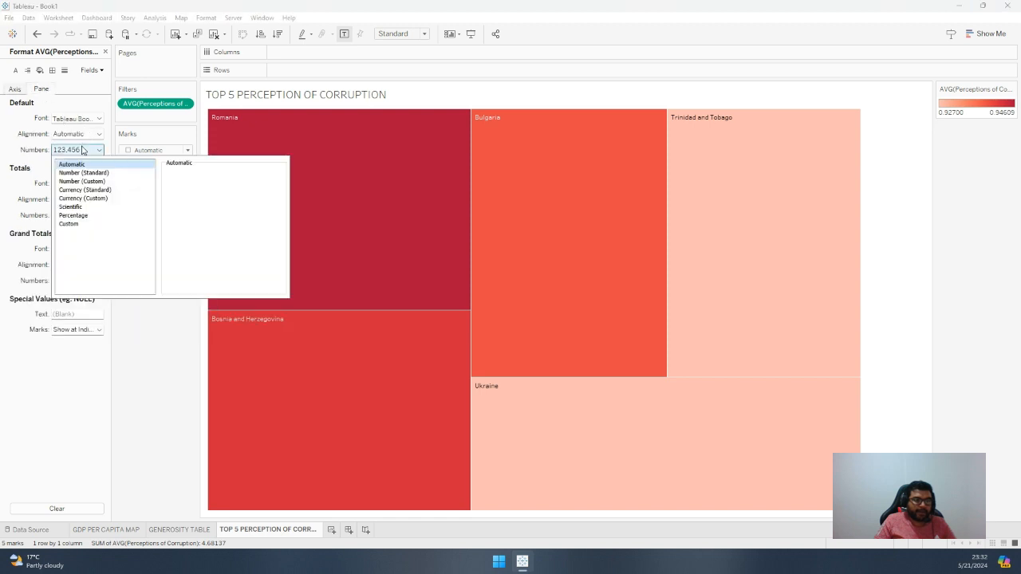
pyautogui.click(73, 215)
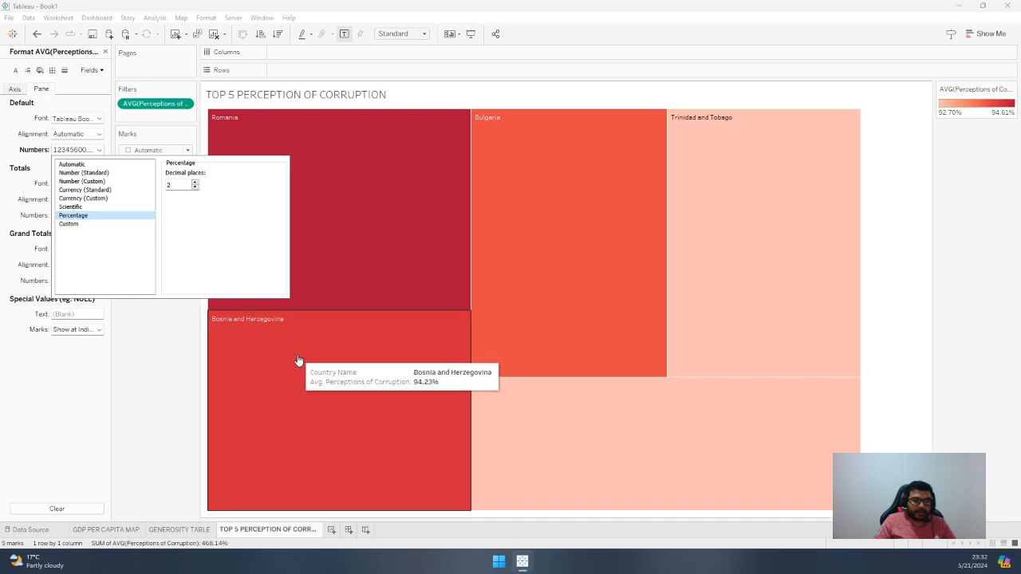
pyautogui.click(166, 357)
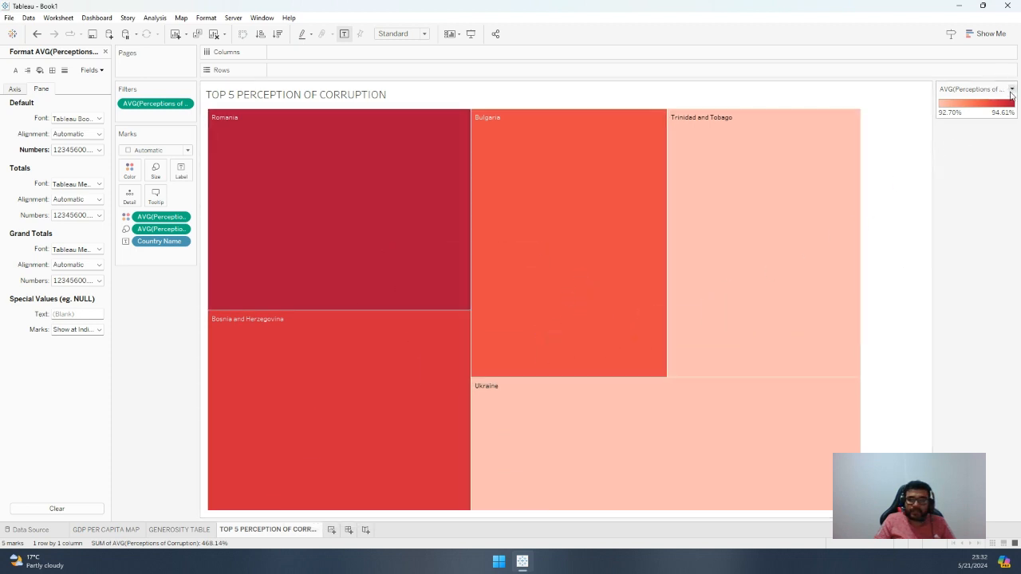
# Hide the treemap's average Perceptions of Corruption color legend and add a new blank worksheet
pyautogui.click(1012, 89)
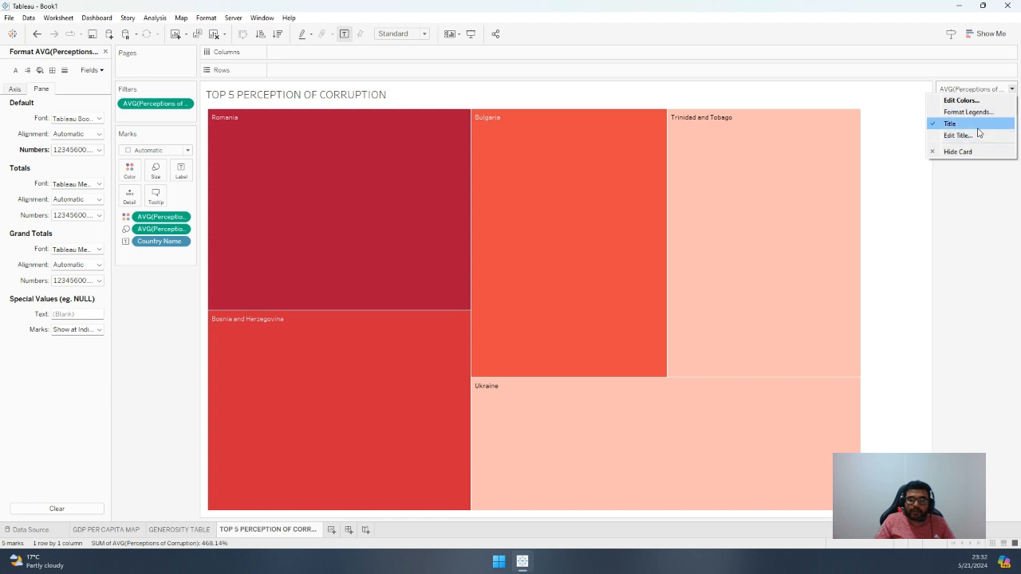
pyautogui.click(961, 152)
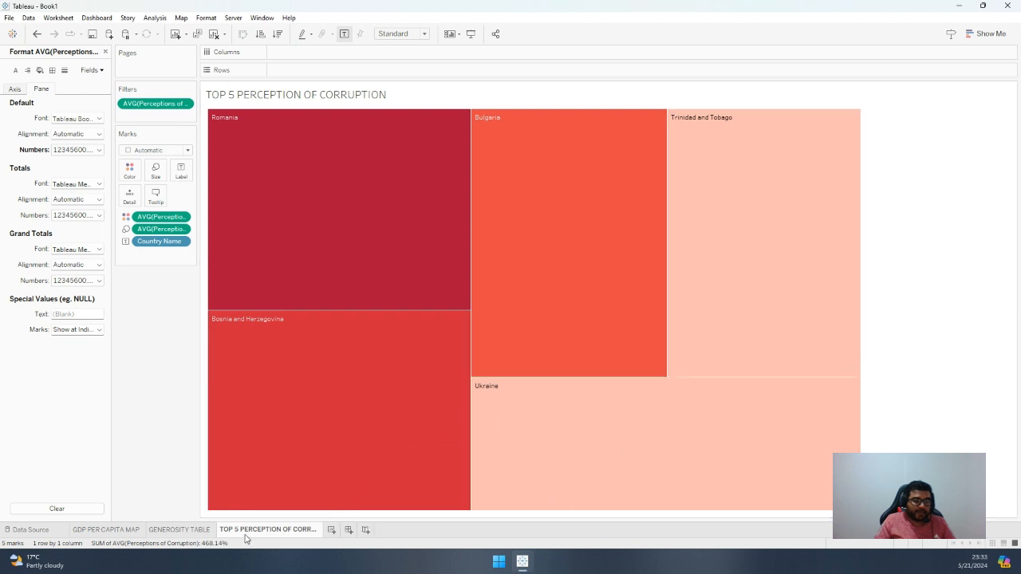
pyautogui.moveTo(246, 538)
pyautogui.click(333, 530)
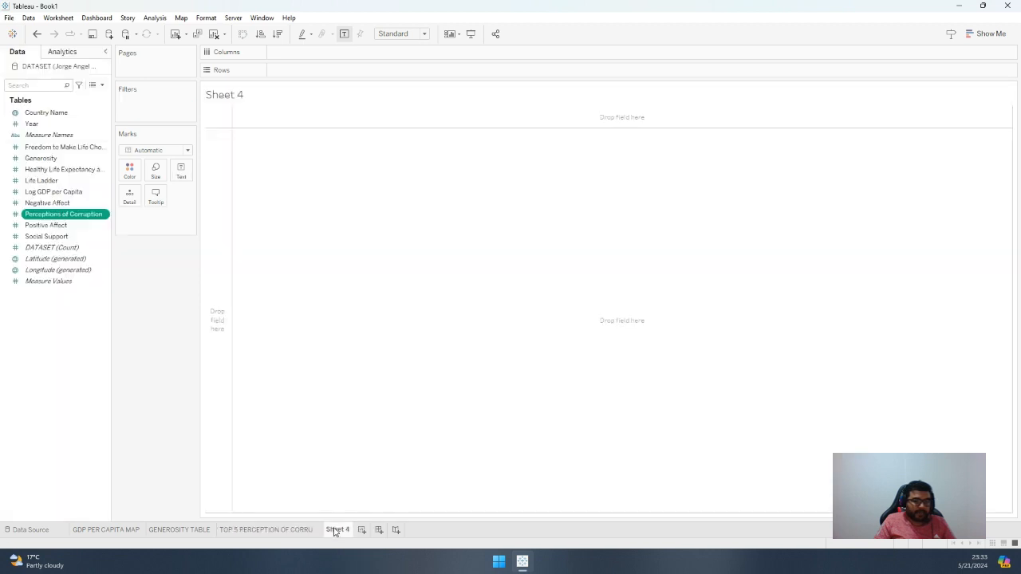
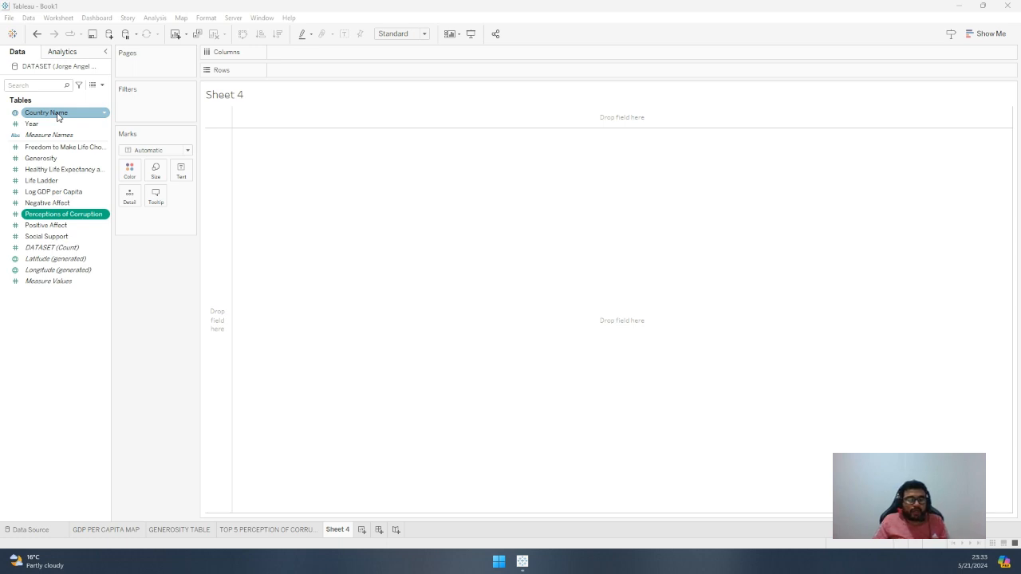
# Lay out the new worksheet with Country Name in the rows and Year in the columns
pyautogui.moveTo(56, 117); pyautogui.dragTo(220, 157)
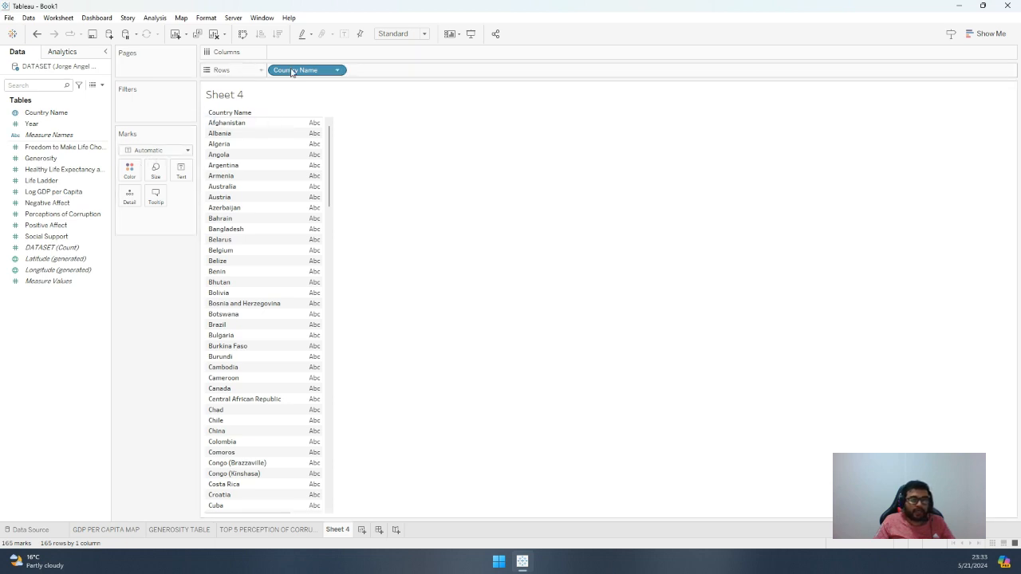
pyautogui.moveTo(32, 124); pyautogui.dragTo(289, 52)
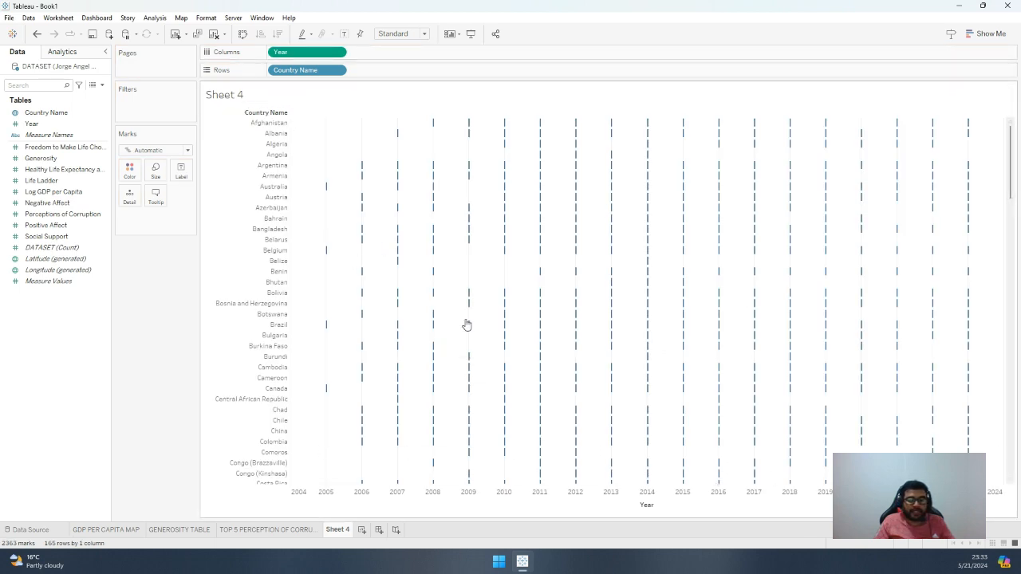
# Add Positive Affect to the rows after Country Name and aggregate it as an average
pyautogui.click(69, 170)
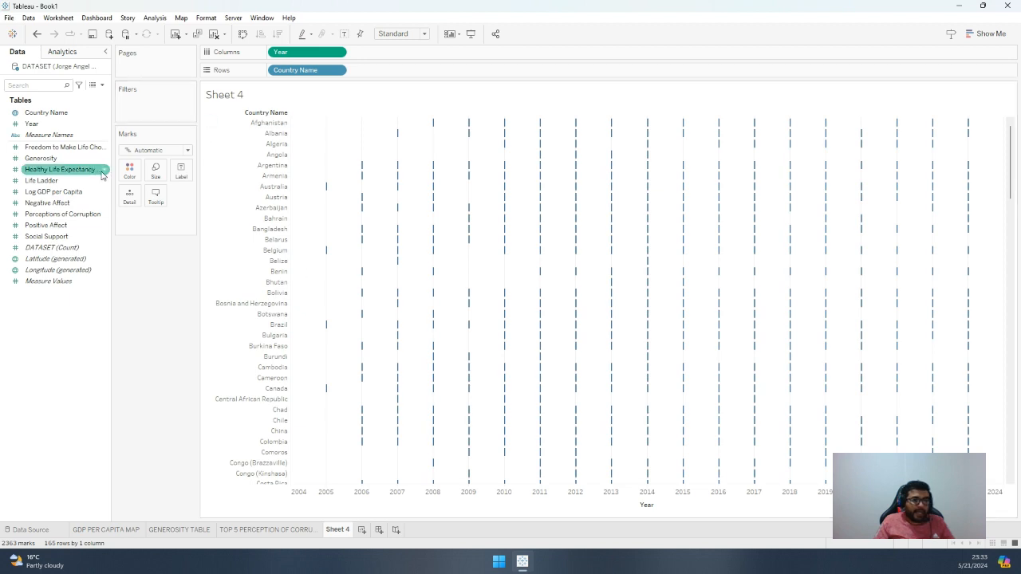
pyautogui.click(66, 193)
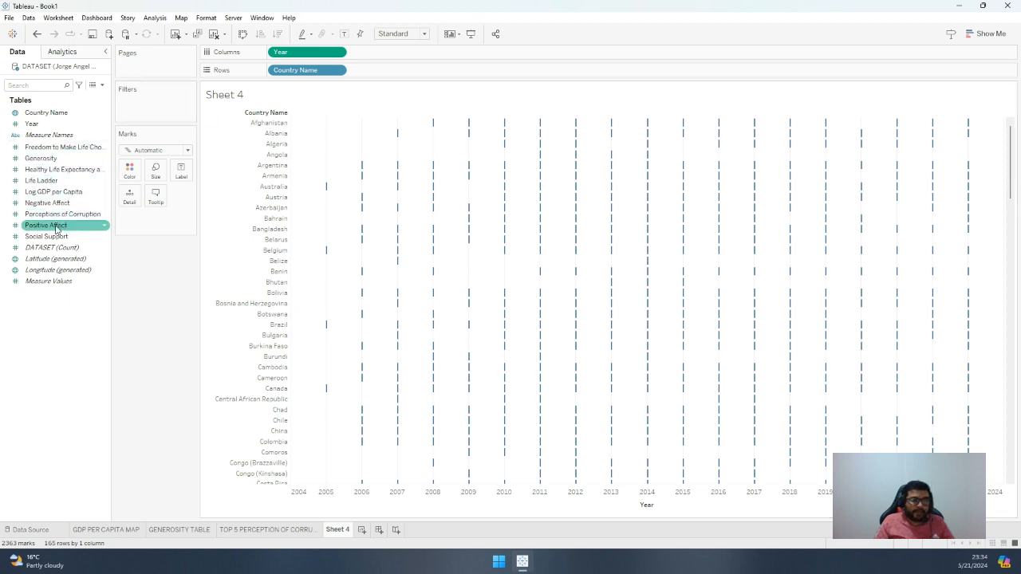
pyautogui.moveTo(56, 231); pyautogui.dragTo(389, 72)
pyautogui.click(416, 70)
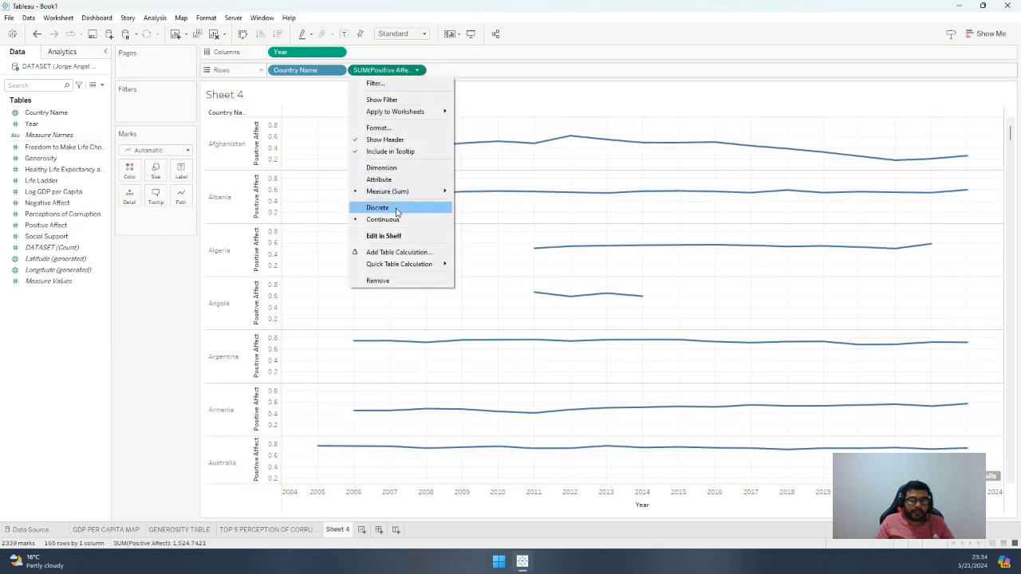
pyautogui.moveTo(416, 194)
pyautogui.click(482, 203)
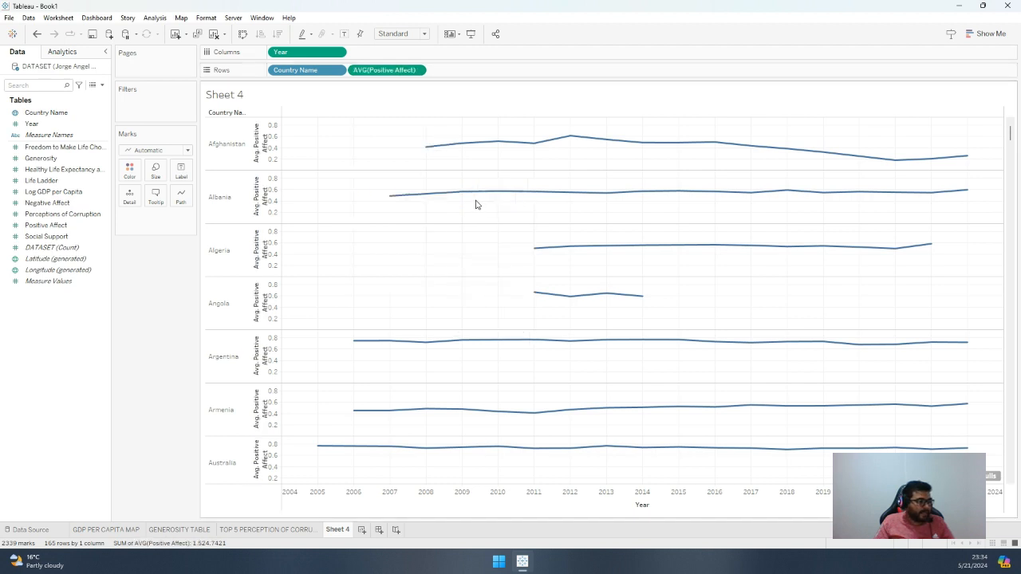
# Add Life Ladder to the rows after Positive Affect and aggregate it as an average
pyautogui.moveTo(58, 182)
pyautogui.mouseDown()
pyautogui.moveTo(205, 176)
pyautogui.moveTo(468, 75)
pyautogui.moveTo(503, 74)
pyautogui.mouseUp()
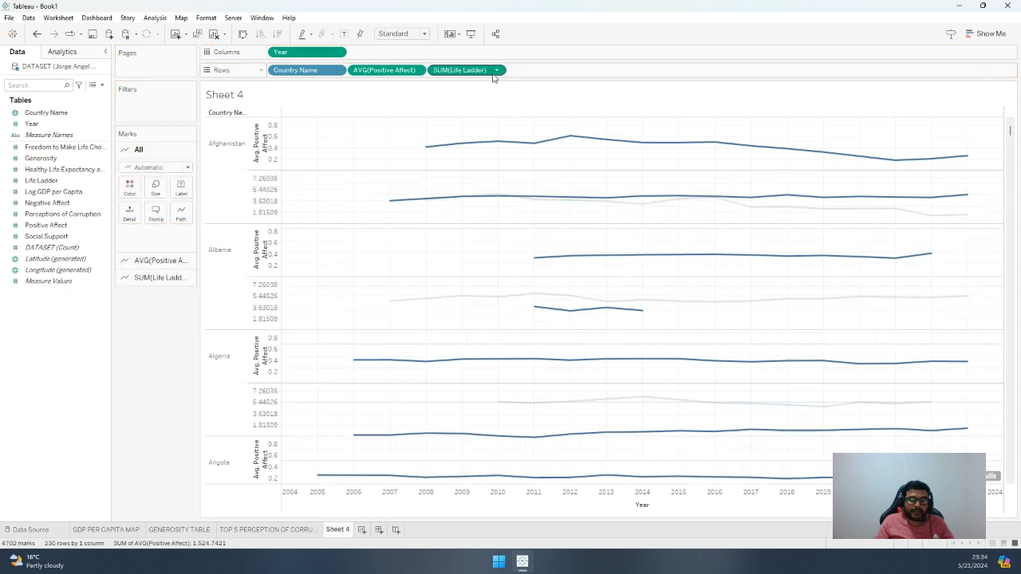
pyautogui.rightClick(479, 70)
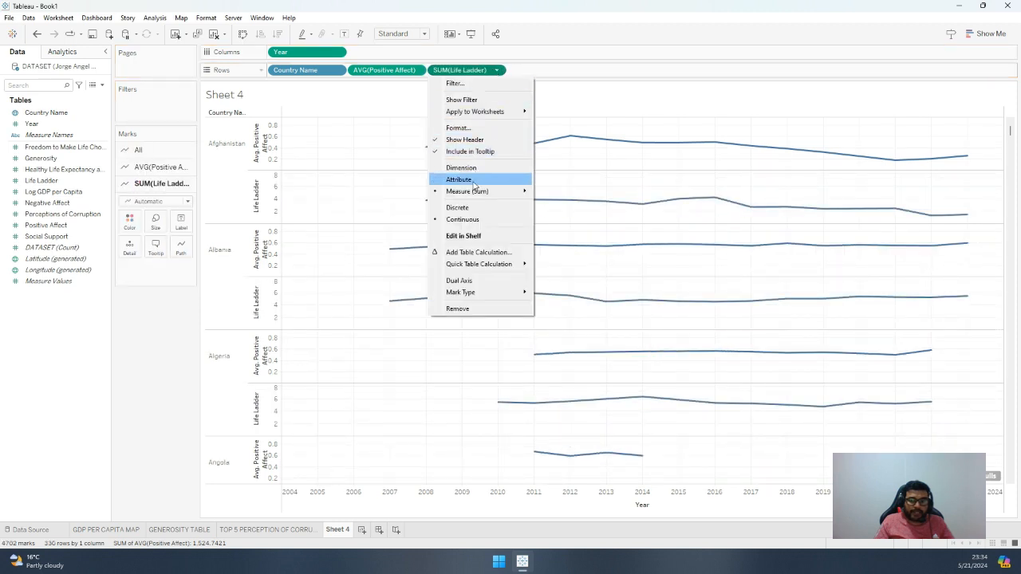
pyautogui.moveTo(498, 192)
pyautogui.click(551, 203)
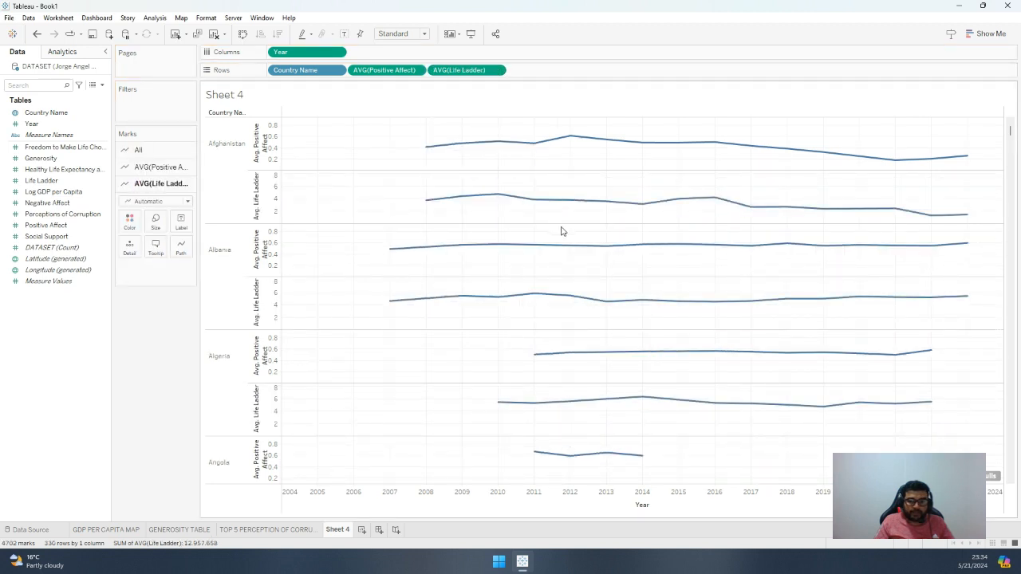
# Combine average Life Ladder with average Positive Affect on a dual axis and set the Life Ladder marks to Bar
pyautogui.rightClick(497, 71)
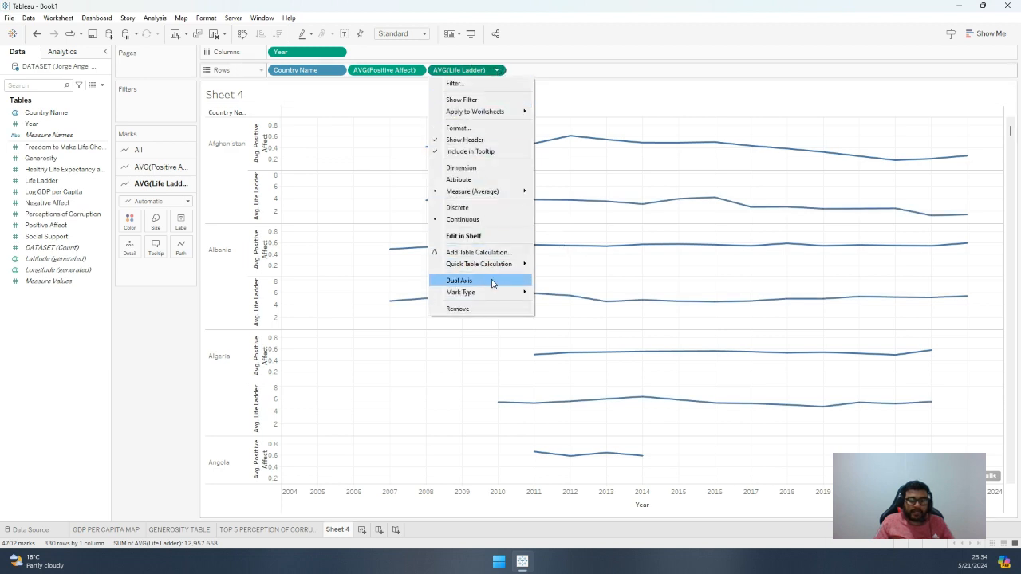
pyautogui.click(490, 71)
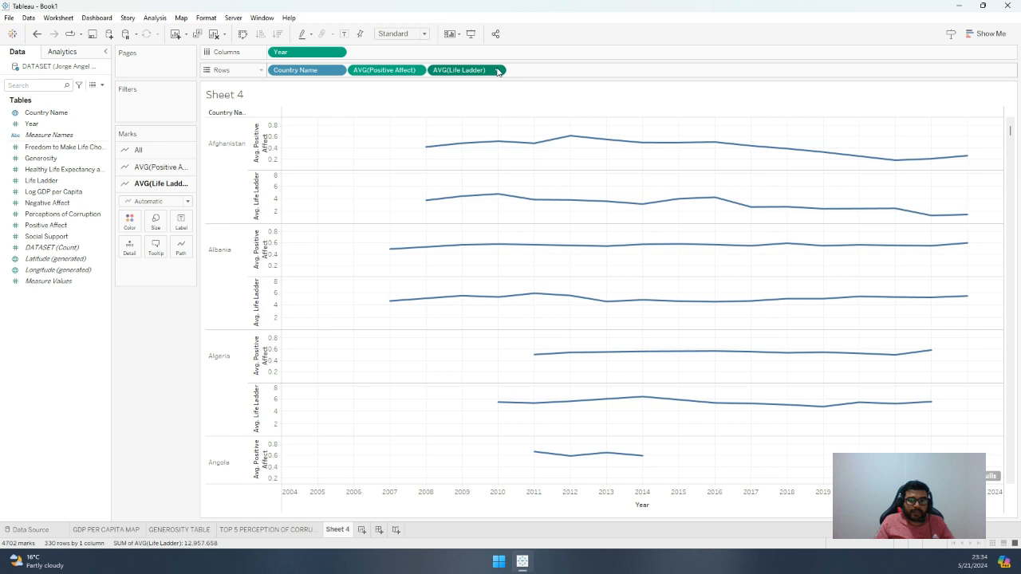
pyautogui.click(496, 71)
pyautogui.click(477, 283)
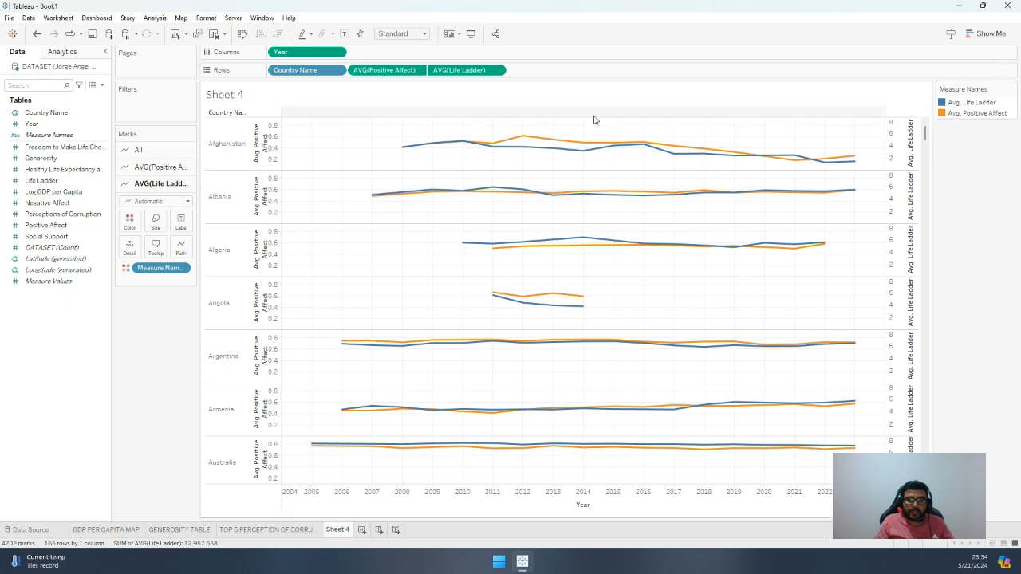
pyautogui.click(158, 202)
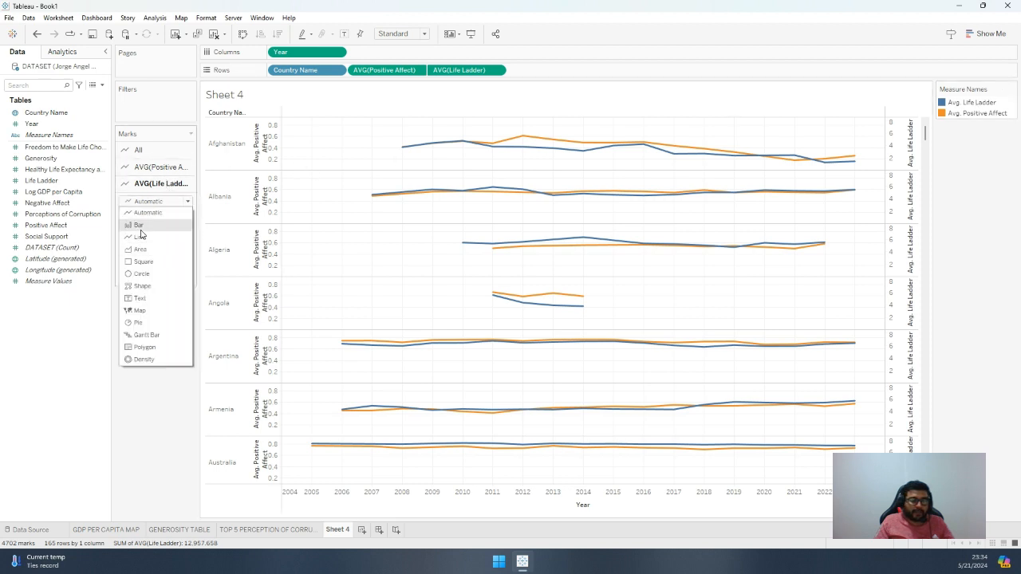
pyautogui.click(141, 230)
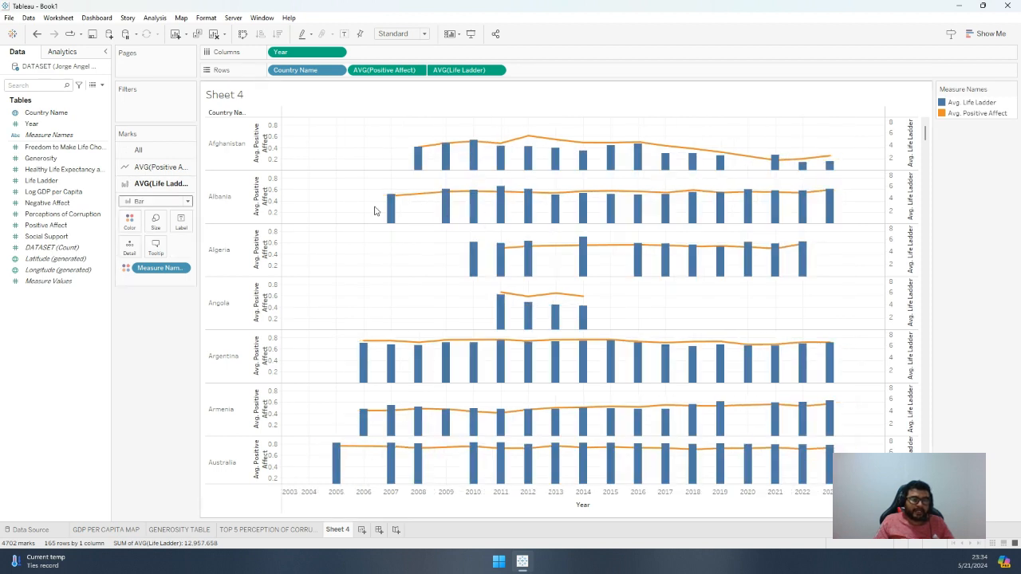
# Format the default pane numbers of average Positive Affect as Percentage
pyautogui.moveTo(391, 208)
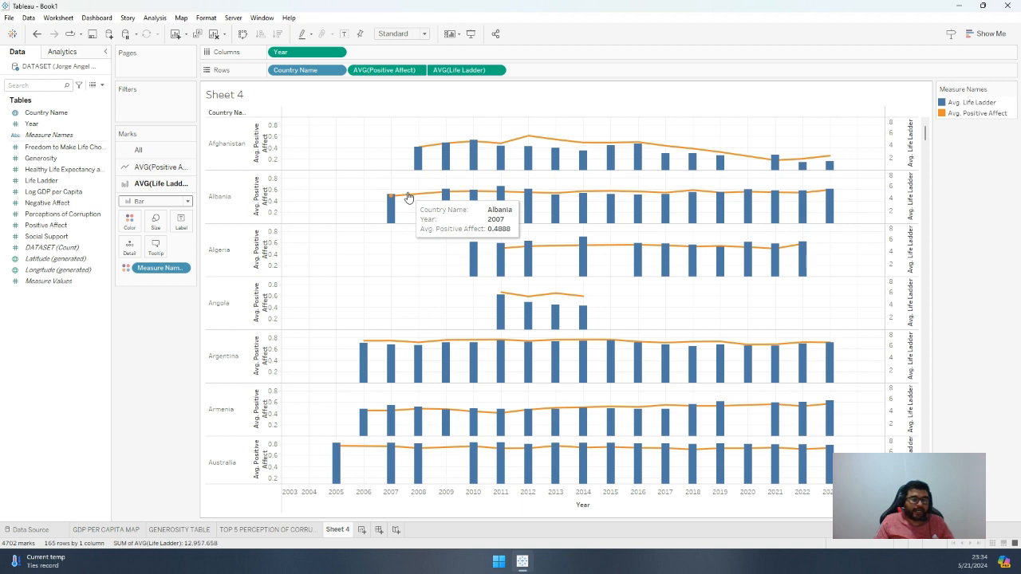
pyautogui.click(417, 70)
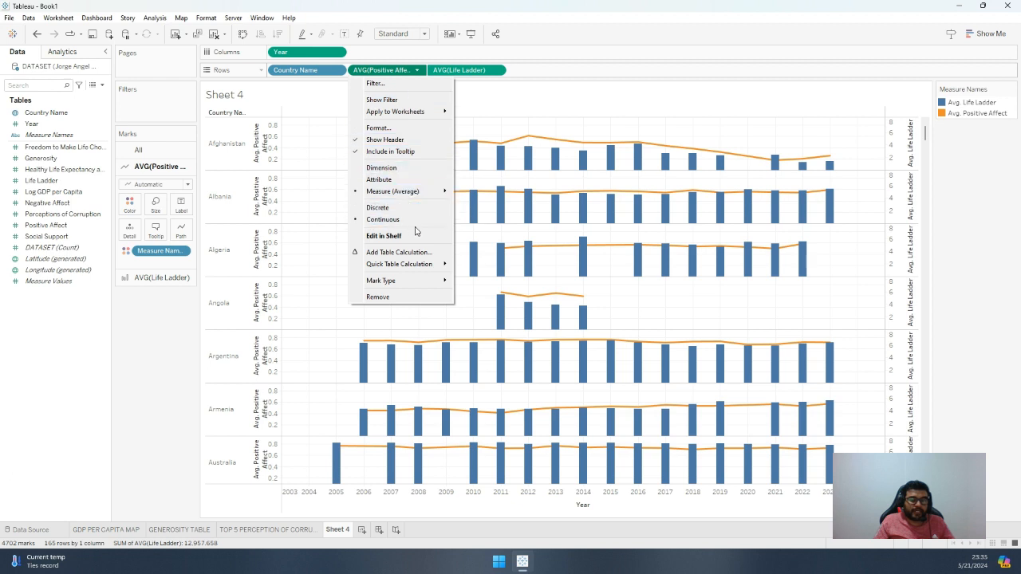
pyautogui.click(391, 128)
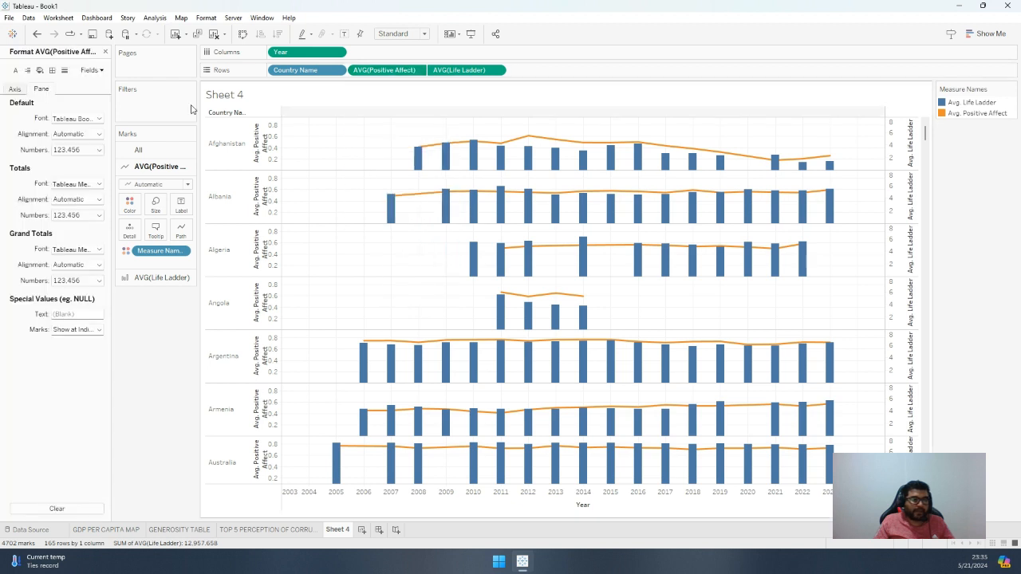
pyautogui.click(93, 152)
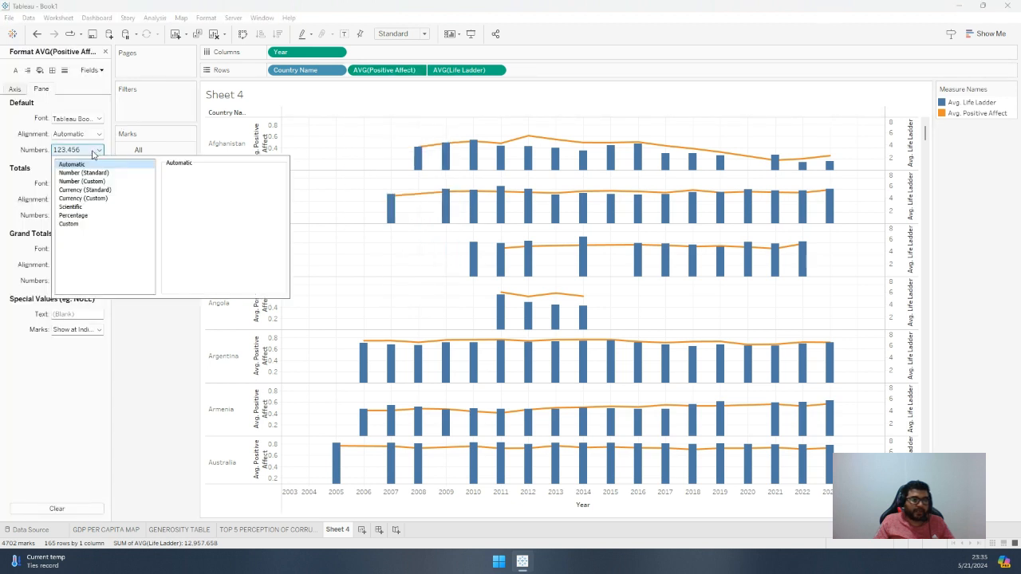
pyautogui.click(88, 216)
pyautogui.click(166, 404)
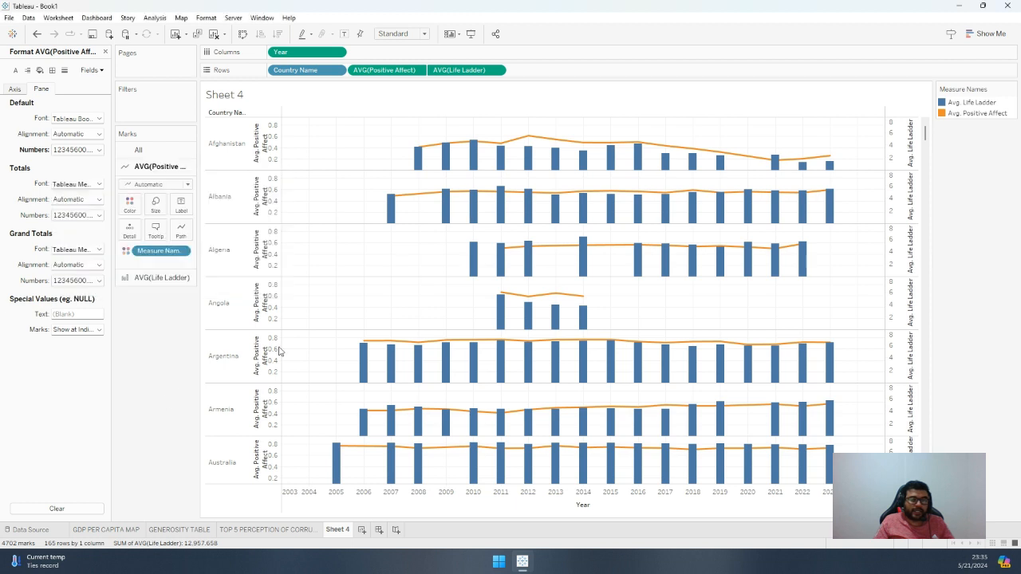
# Examine the Totals, Grand Totals and Default number formats of average Positive Affect
pyautogui.moveTo(427, 151)
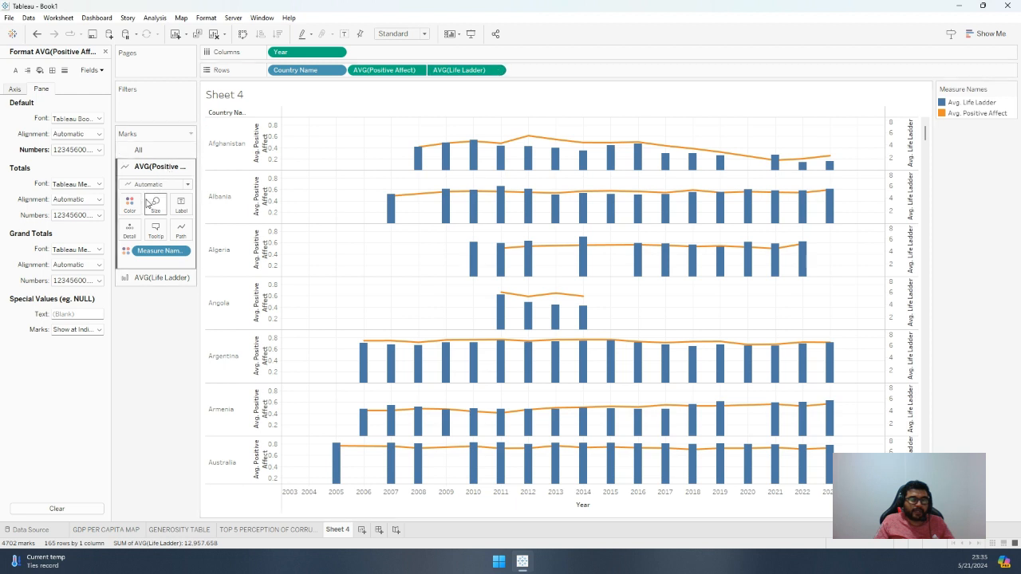
pyautogui.click(91, 216)
pyautogui.click(92, 216)
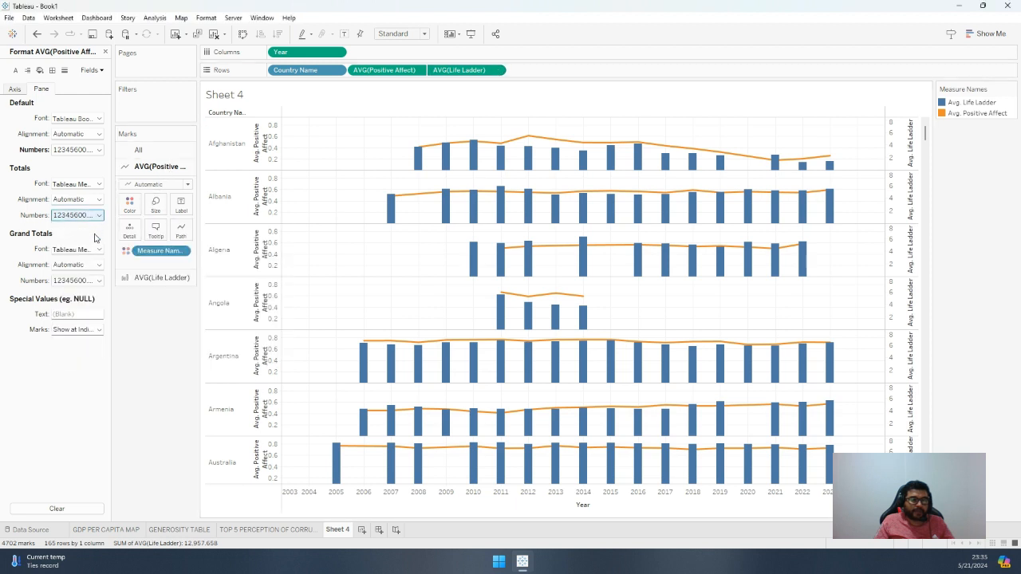
pyautogui.click(89, 283)
pyautogui.click(89, 283)
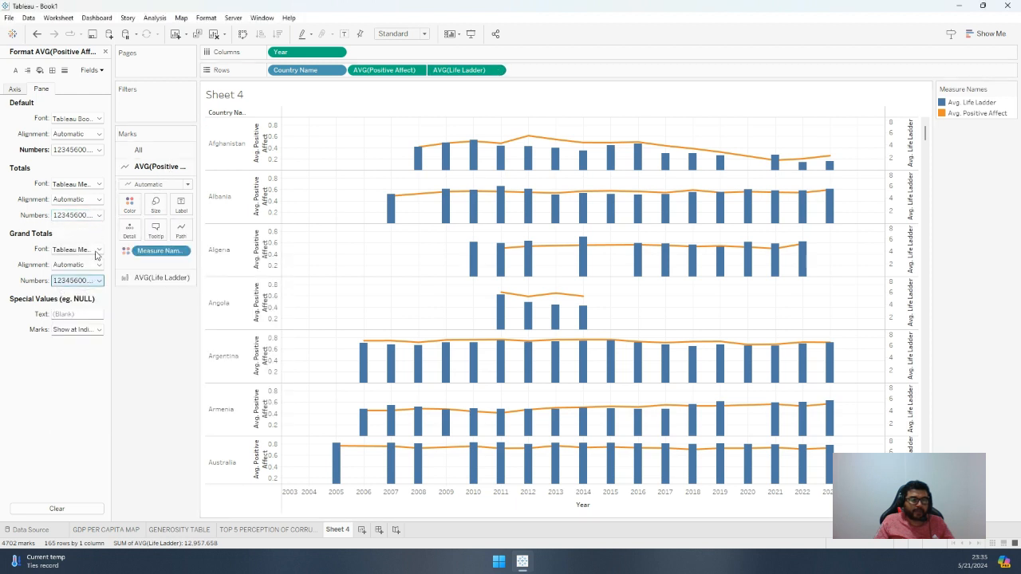
pyautogui.click(84, 150)
pyautogui.click(84, 150)
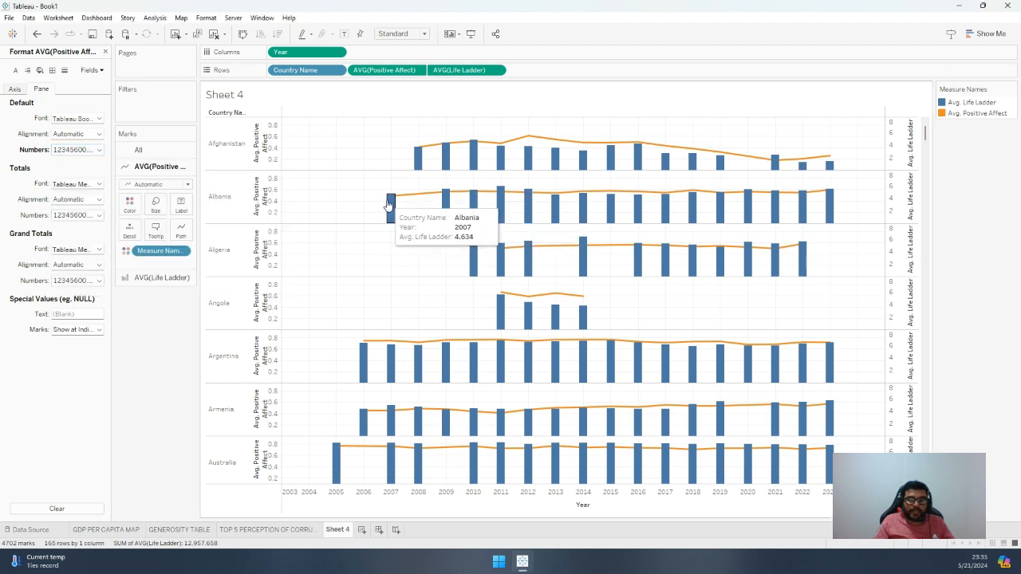
# Hide the axis header of average Positive Affect and show mark labels on the chart
pyautogui.click(268, 162)
pyautogui.rightClick(272, 163)
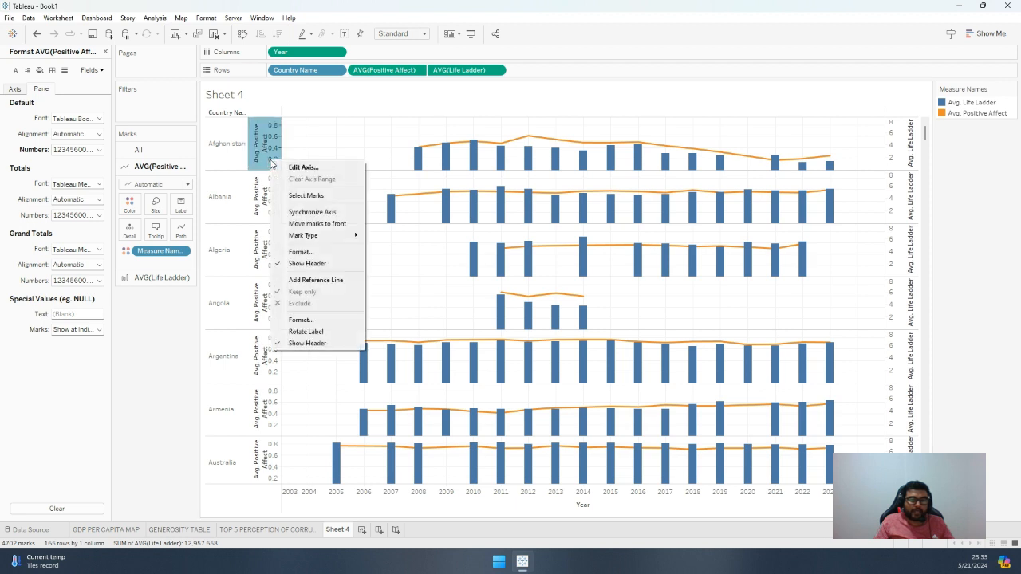
pyautogui.click(307, 263)
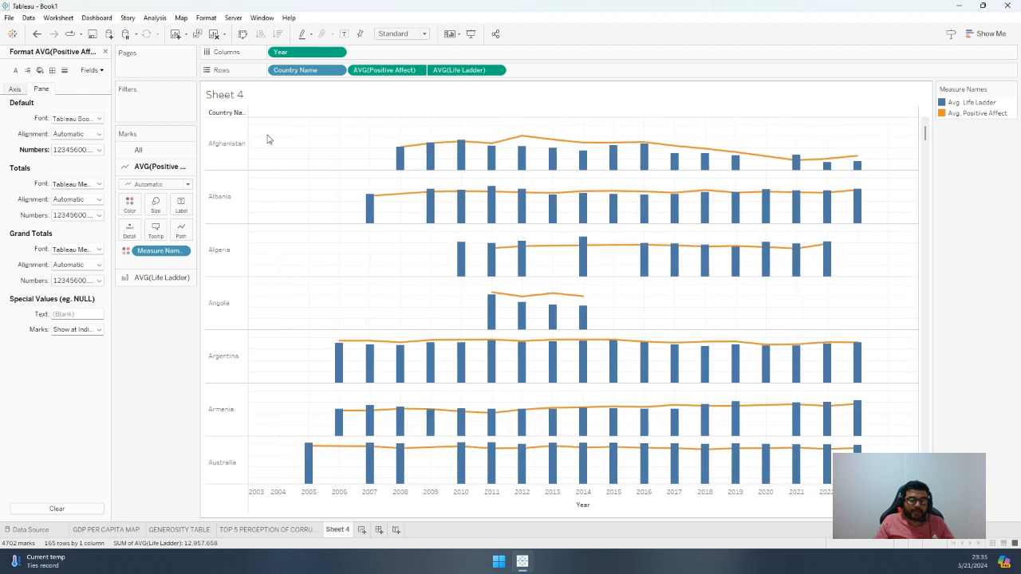
pyautogui.click(345, 35)
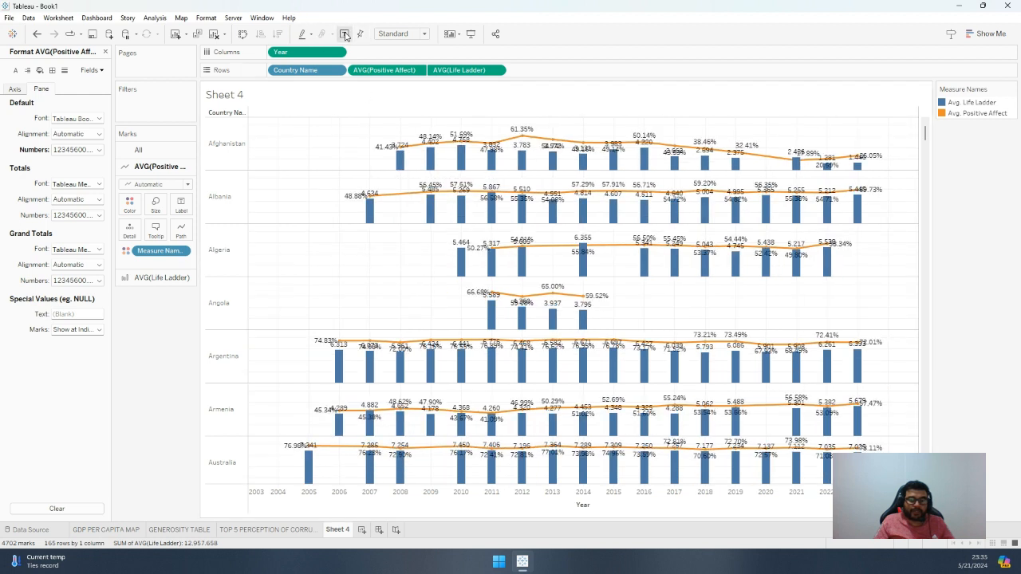
# Examine the labelled Life Ladder bars and Positive Affect lines of the countries down the chart
pyautogui.click(164, 279)
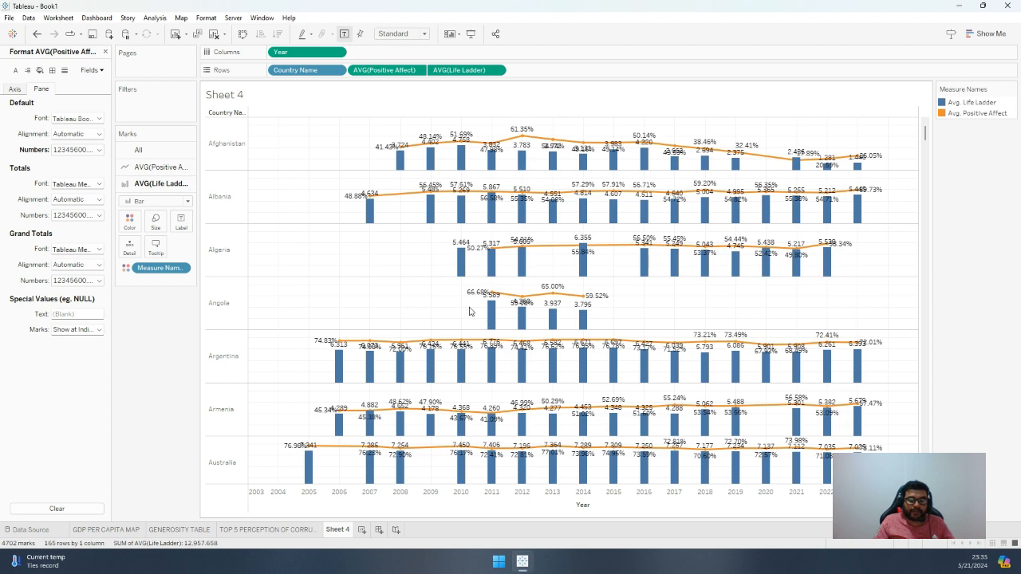
pyautogui.scroll(-2, 469, 311)
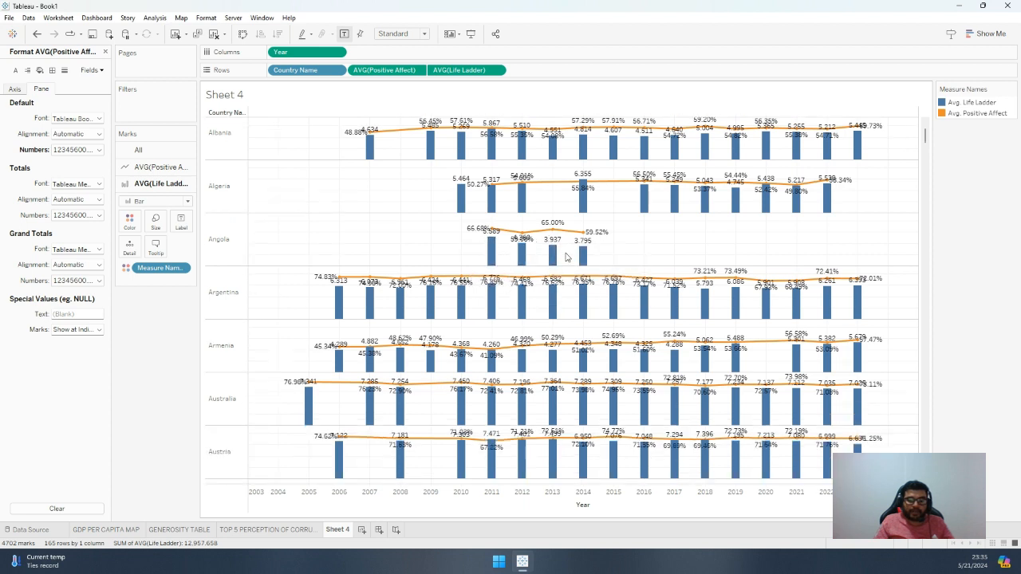
pyautogui.moveTo(587, 263)
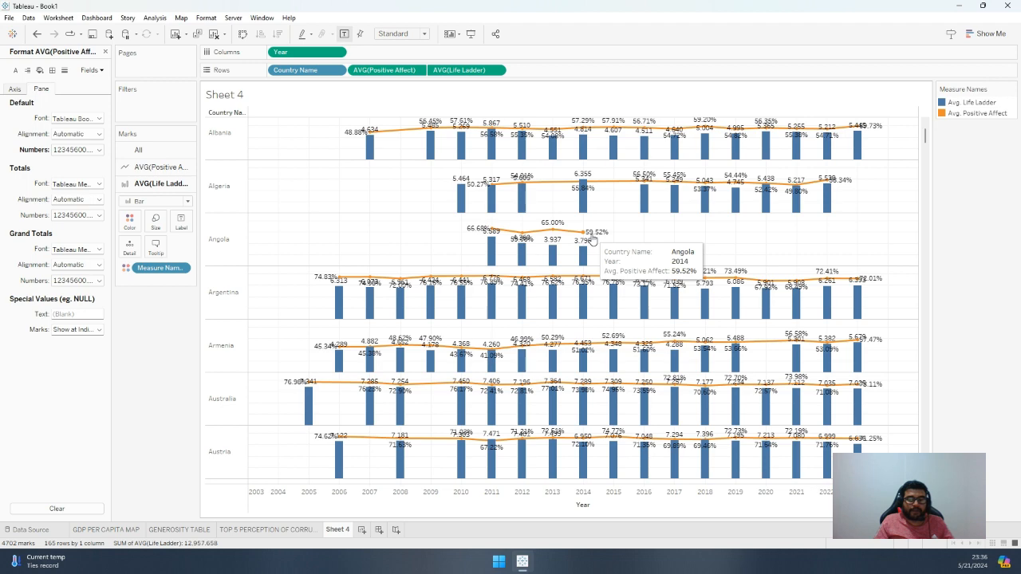
pyautogui.scroll(-8, 617, 375)
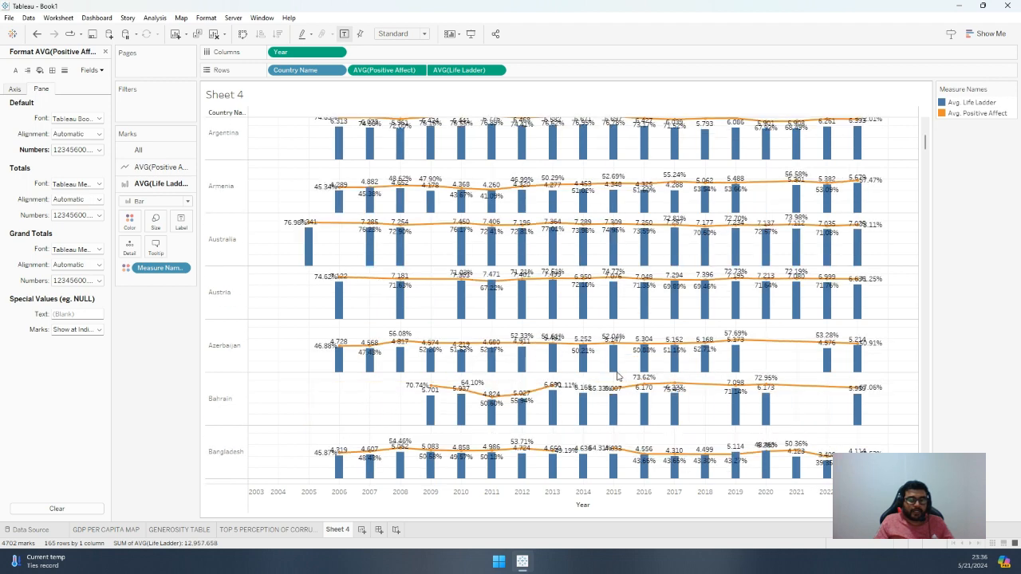
pyautogui.scroll(-5, 617, 375)
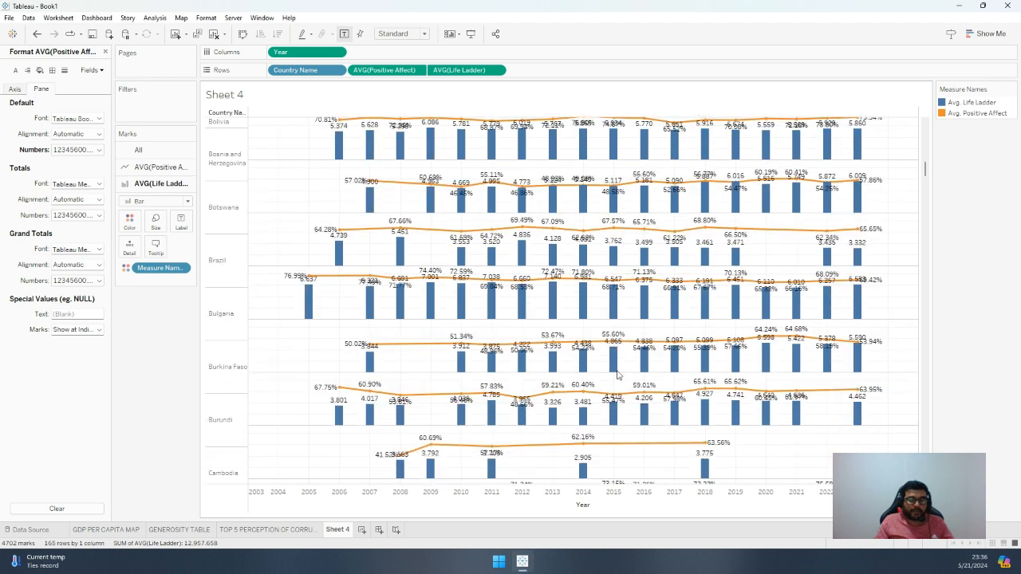
pyautogui.scroll(6, 616, 375)
# Close the format pane and add a Country Name filter that uses all values
pyautogui.click(105, 52)
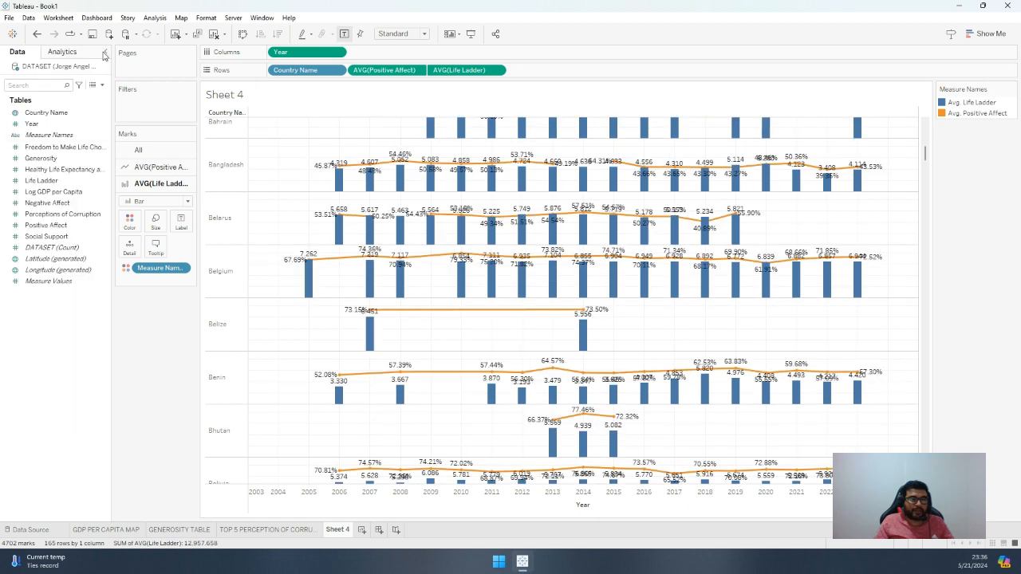
pyautogui.moveTo(46, 116); pyautogui.dragTo(146, 102)
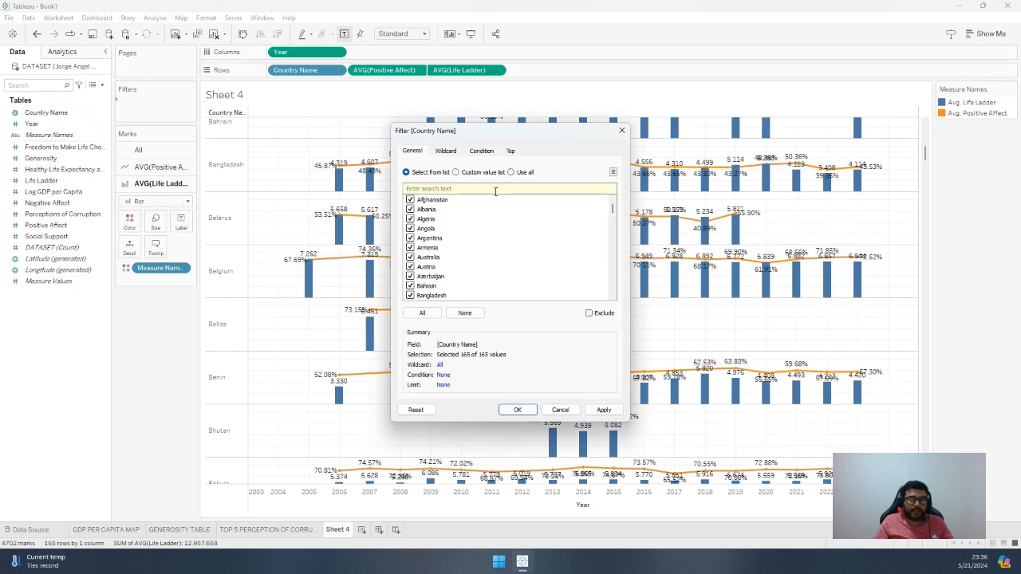
pyautogui.click(511, 171)
pyautogui.click(603, 410)
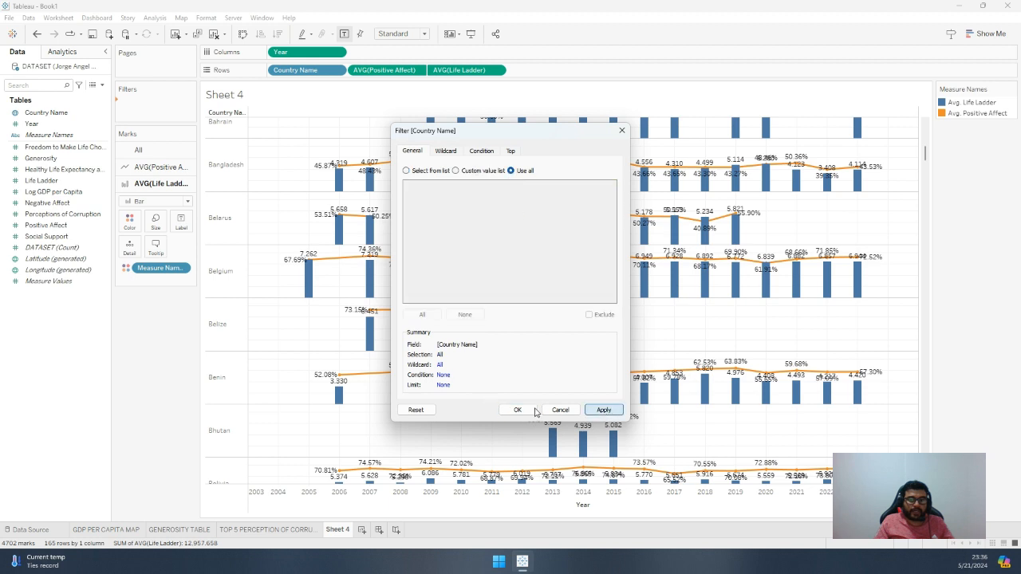
pyautogui.click(518, 410)
# Show the Country Name filter beside the chart and change its display to a dropdown
pyautogui.click(183, 108)
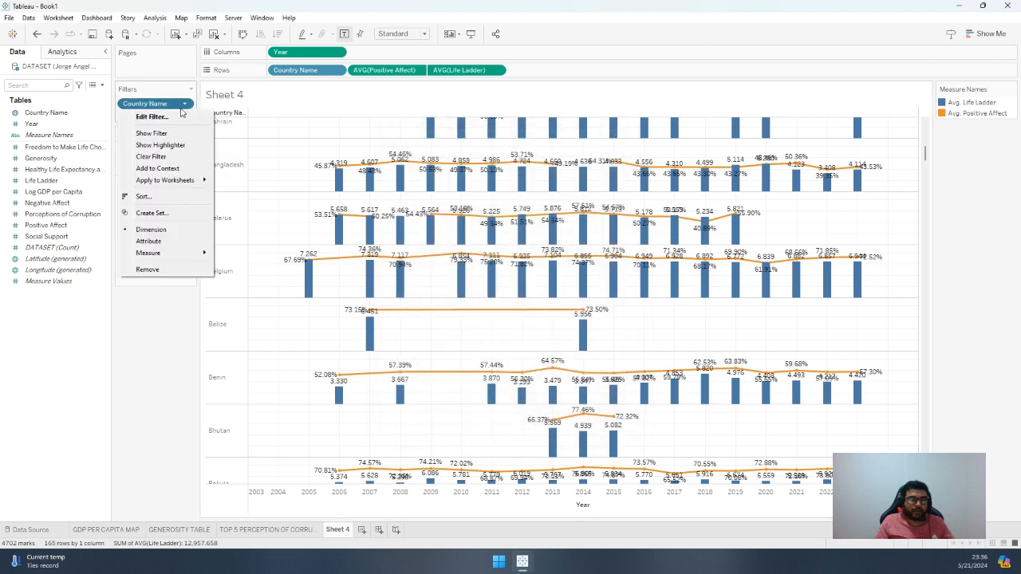
pyautogui.click(172, 134)
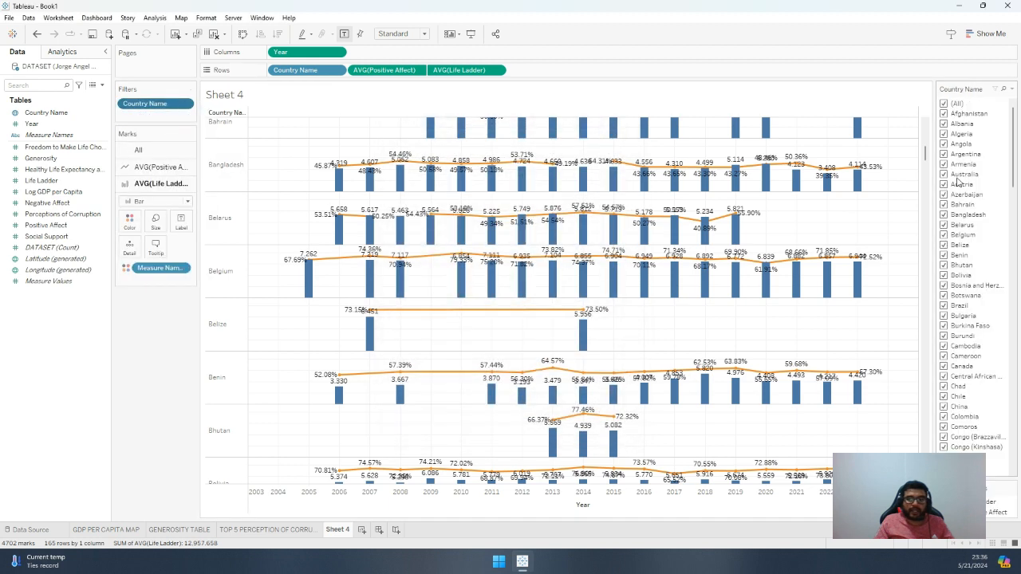
pyautogui.click(1010, 89)
pyautogui.click(943, 236)
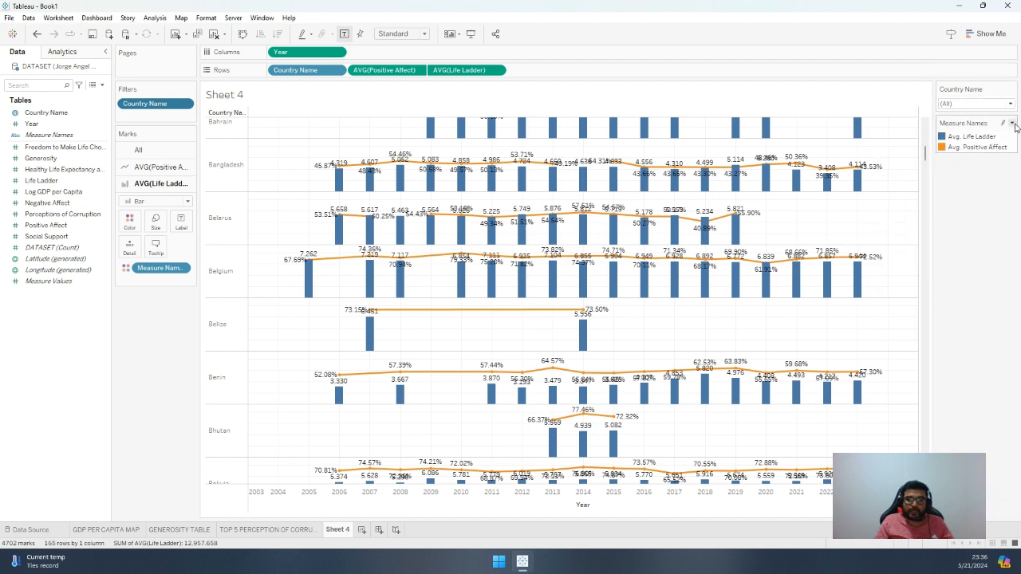
pyautogui.click(1012, 124)
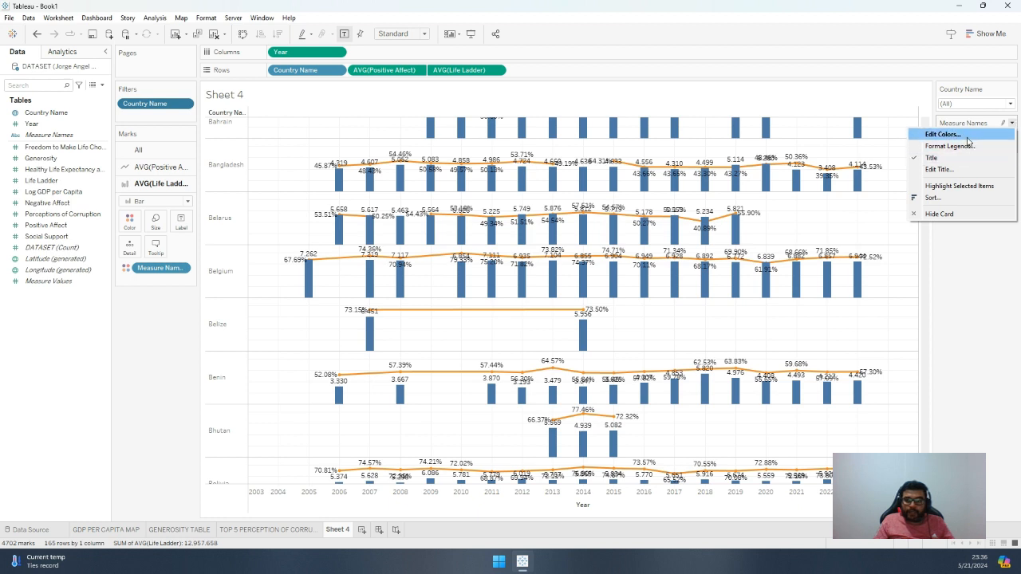
pyautogui.click(962, 169)
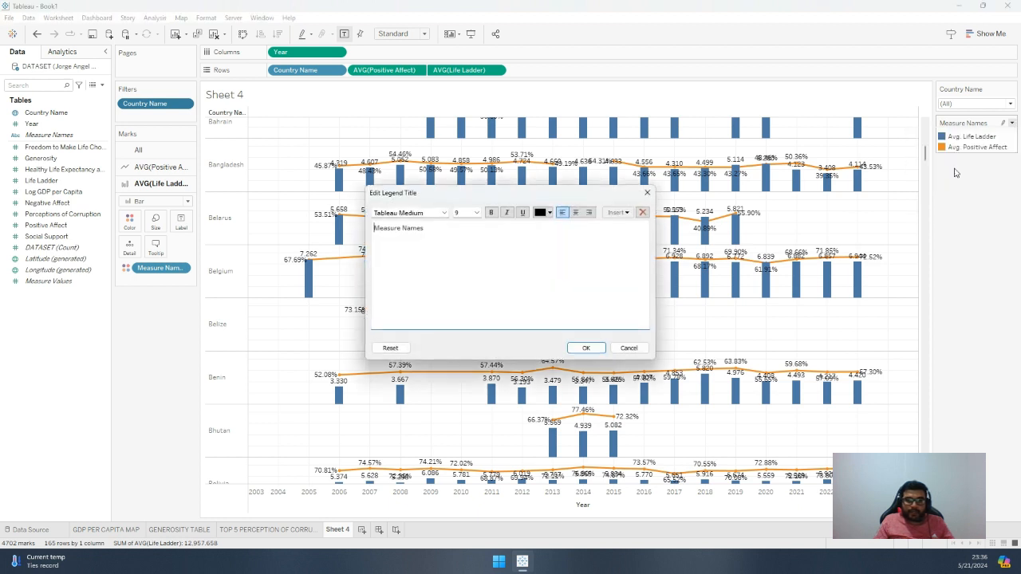
pyautogui.click(628, 348)
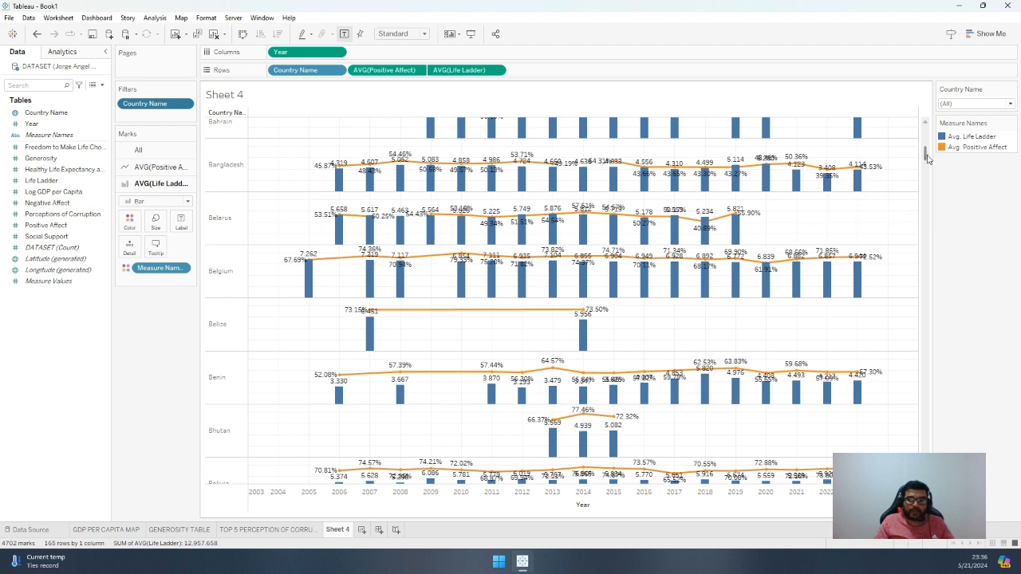
# Try assigning the Lightning Watermelon palette to the Measure Names colours
pyautogui.doubleClick(956, 148)
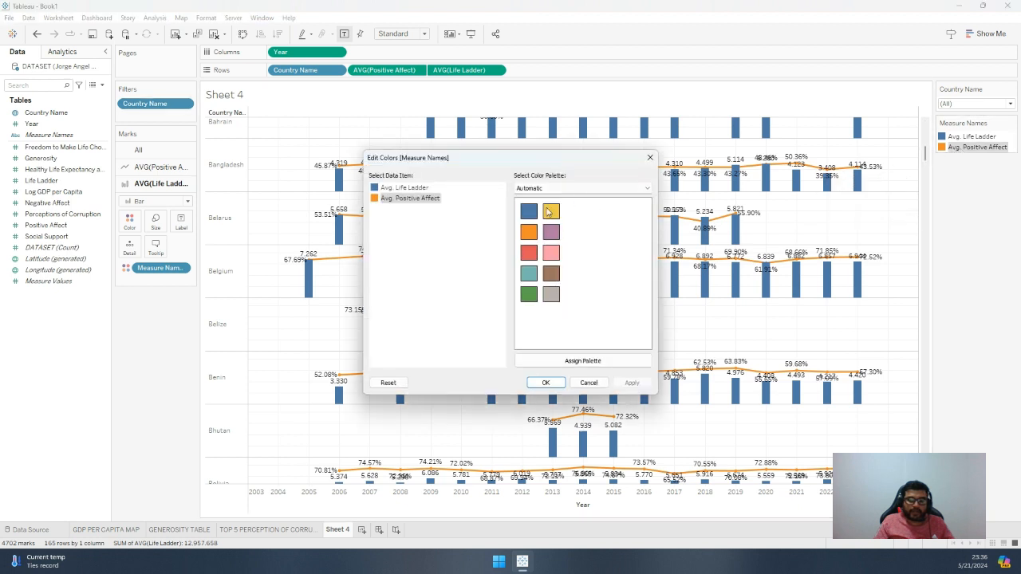
pyautogui.click(572, 190)
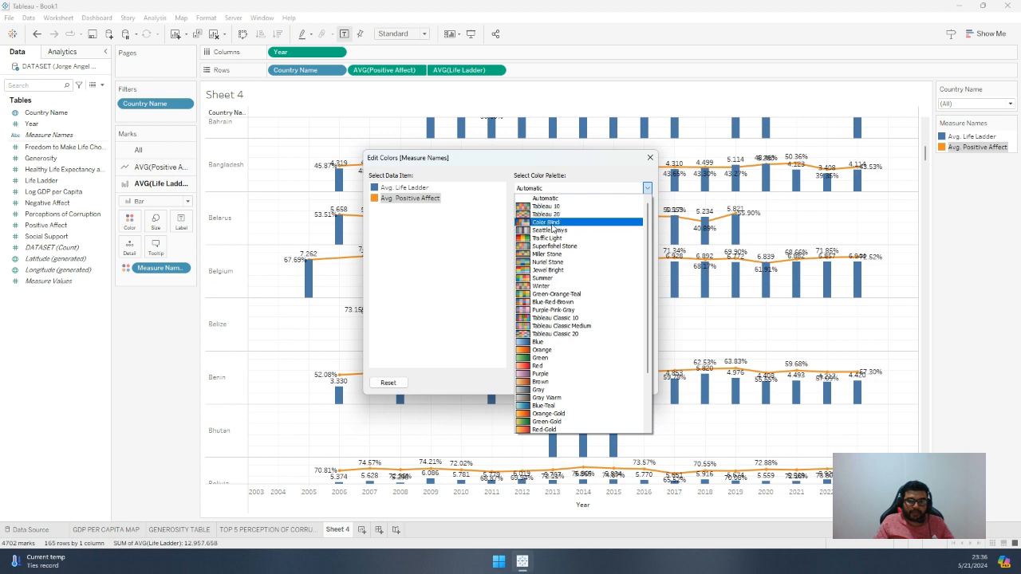
pyautogui.scroll(-4, 562, 328)
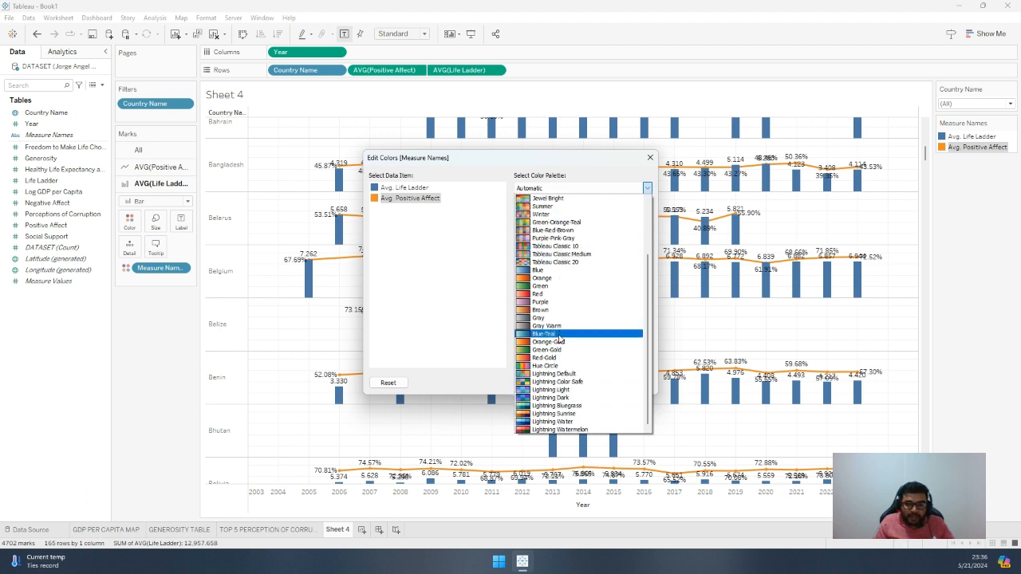
pyautogui.click(558, 429)
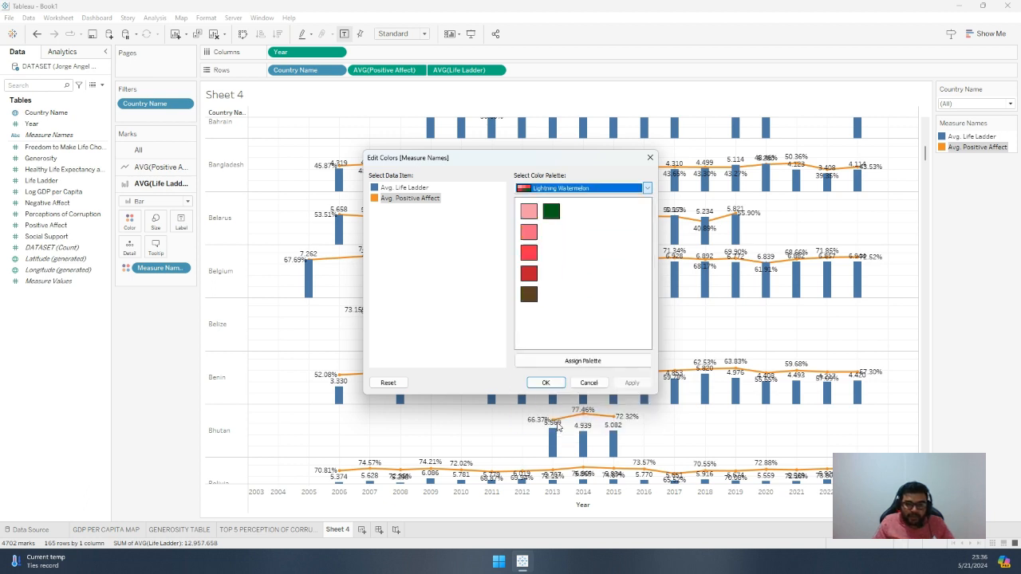
pyautogui.click(559, 363)
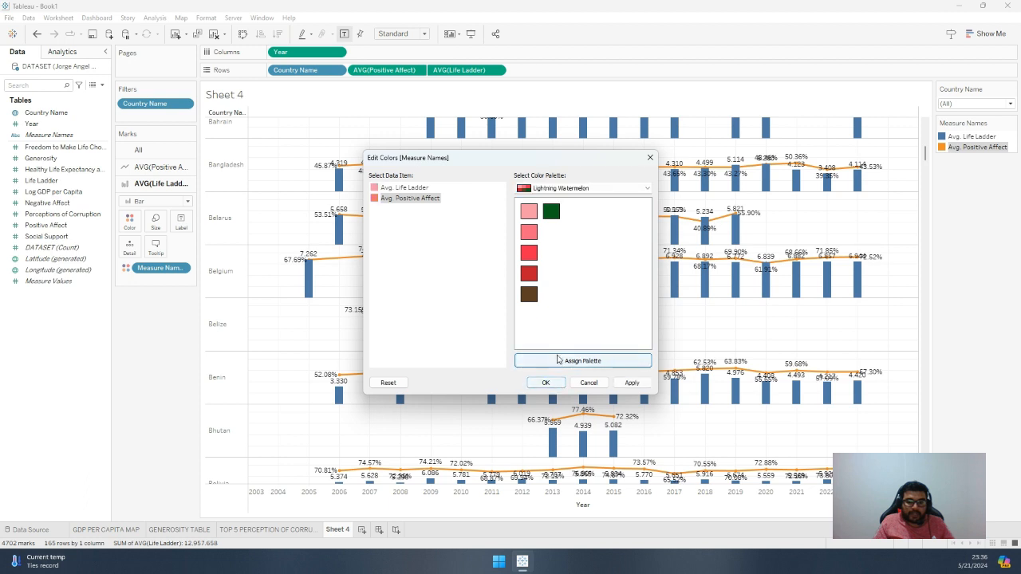
# Assign the Lightning Default palette to average Life Ladder and average Positive Affect and apply it to the chart
pyautogui.click(565, 189)
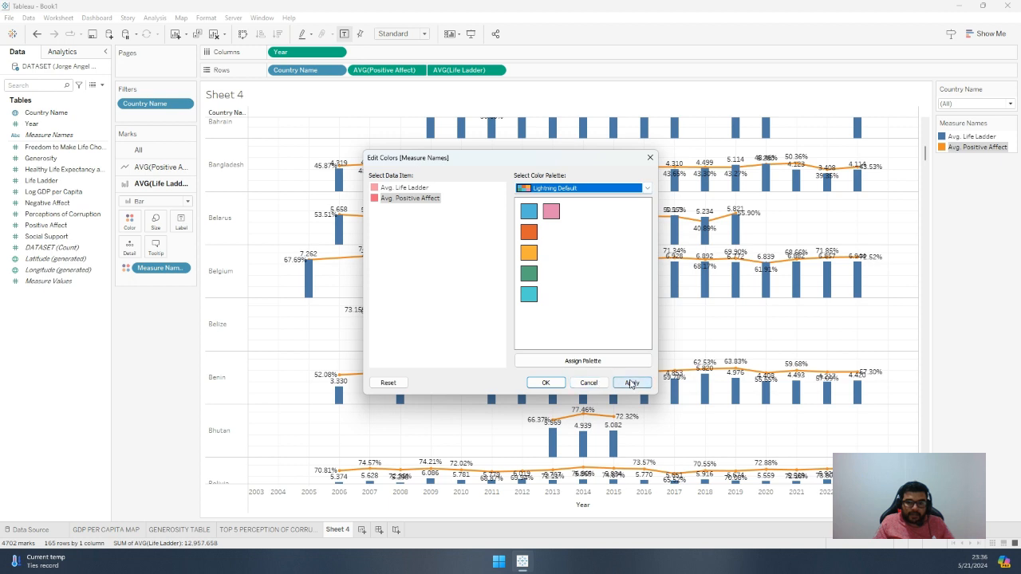
pyautogui.click(598, 363)
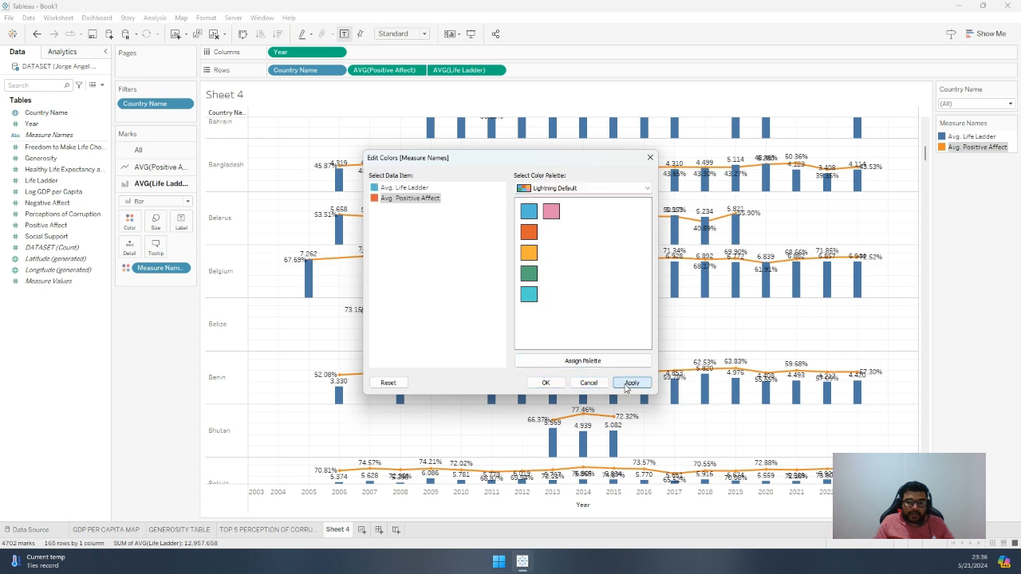
pyautogui.click(630, 383)
pyautogui.click(545, 383)
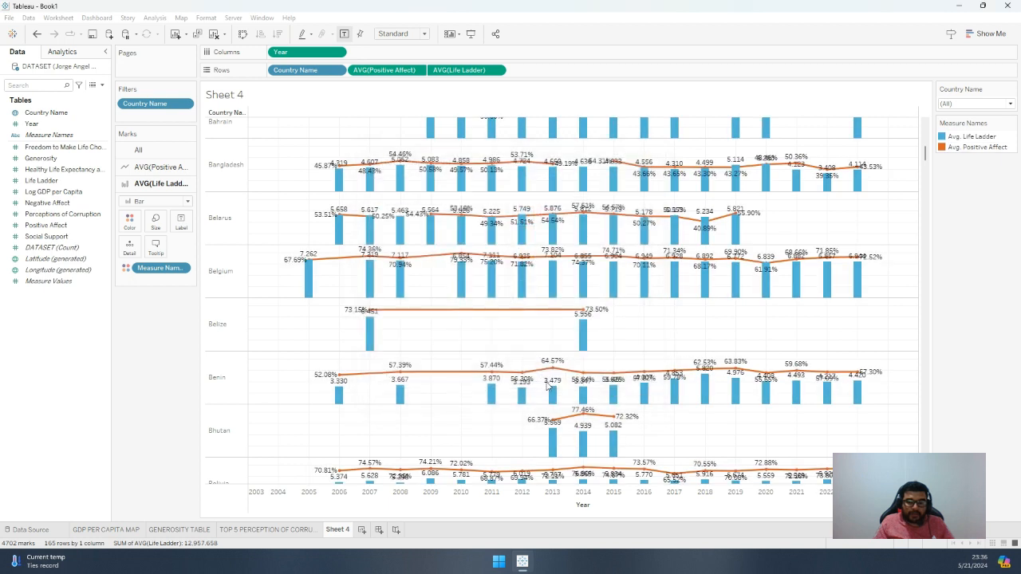
# Rename Sheet 4 as POSITIVE AFFECT VS LIFE LADDER
pyautogui.scroll(5, 679, 276)
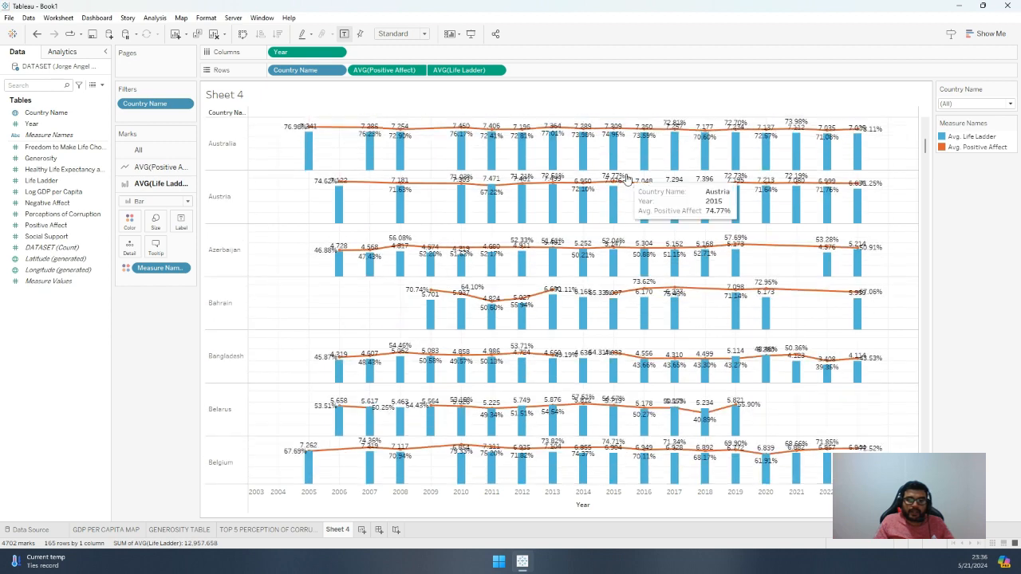
pyautogui.scroll(3, 629, 177)
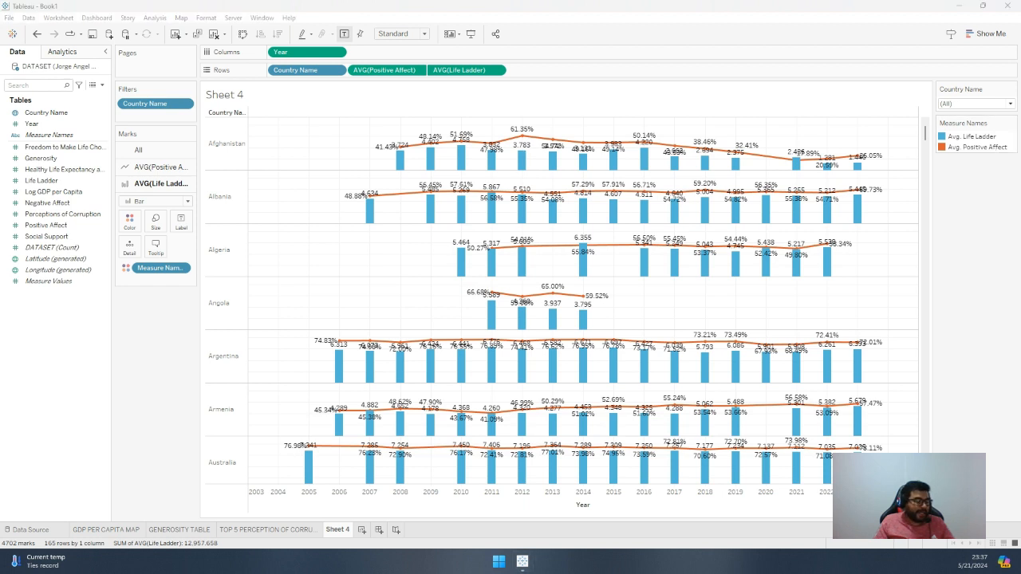
pyautogui.doubleClick(338, 529)
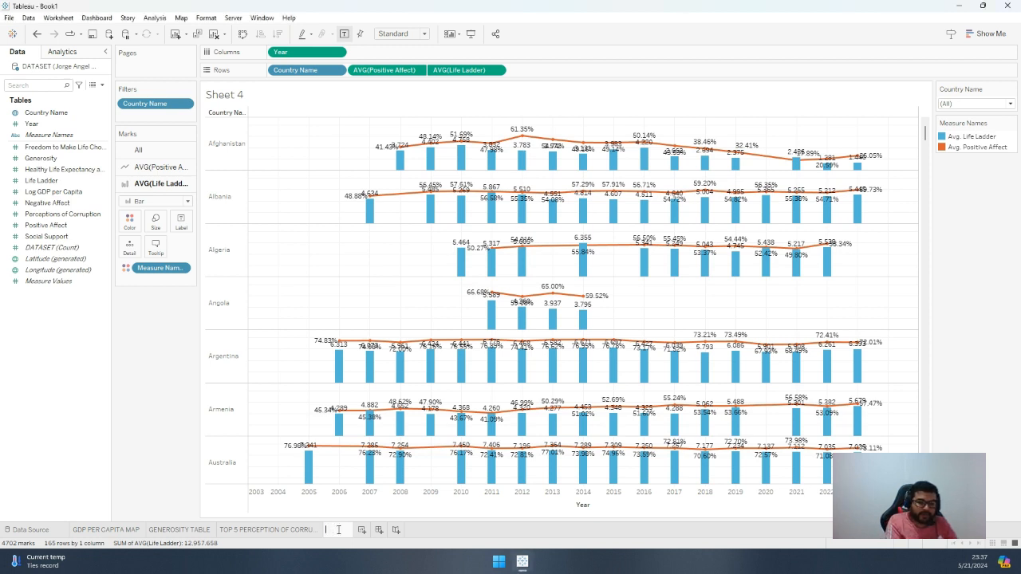
pyautogui.write('Positive A')
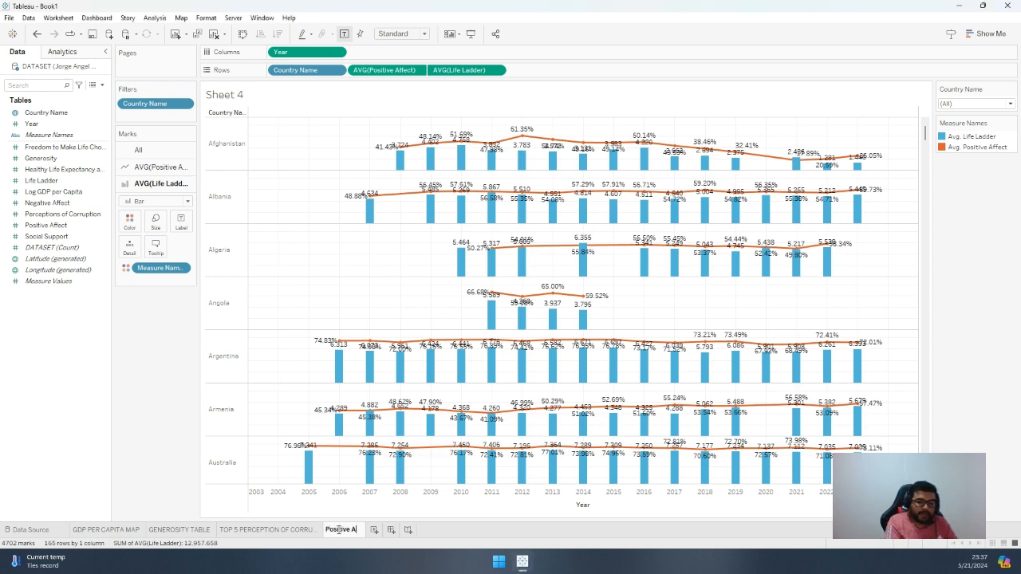
pyautogui.press('BackSpace')
pyautogui.press('BackSpace')
pyautogui.press('BackSpace')
pyautogui.press('BackSpace')
pyautogui.press('BackSpace')
pyautogui.press('BackSpace')
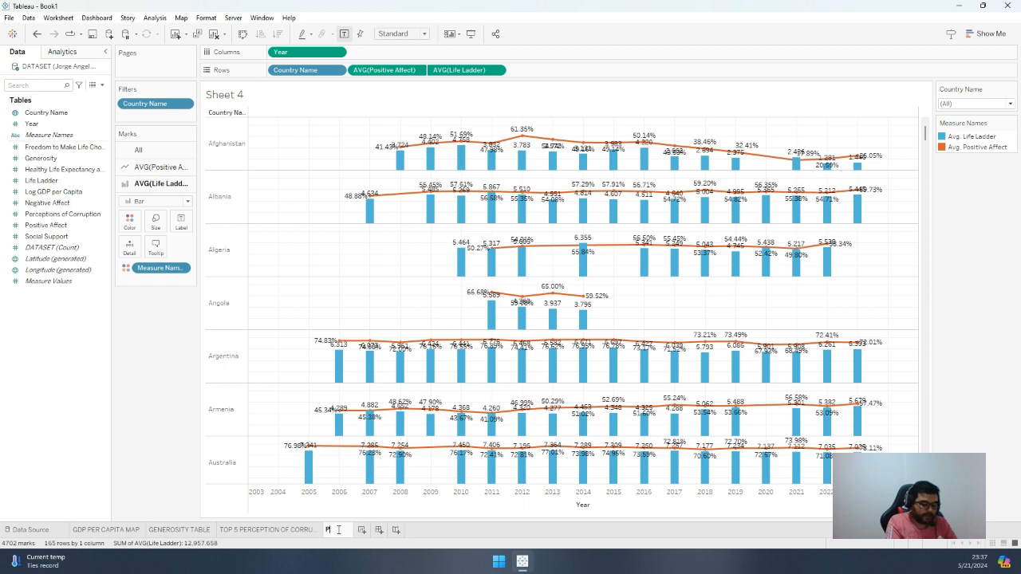
pyautogui.write('TIVE AFFEC')
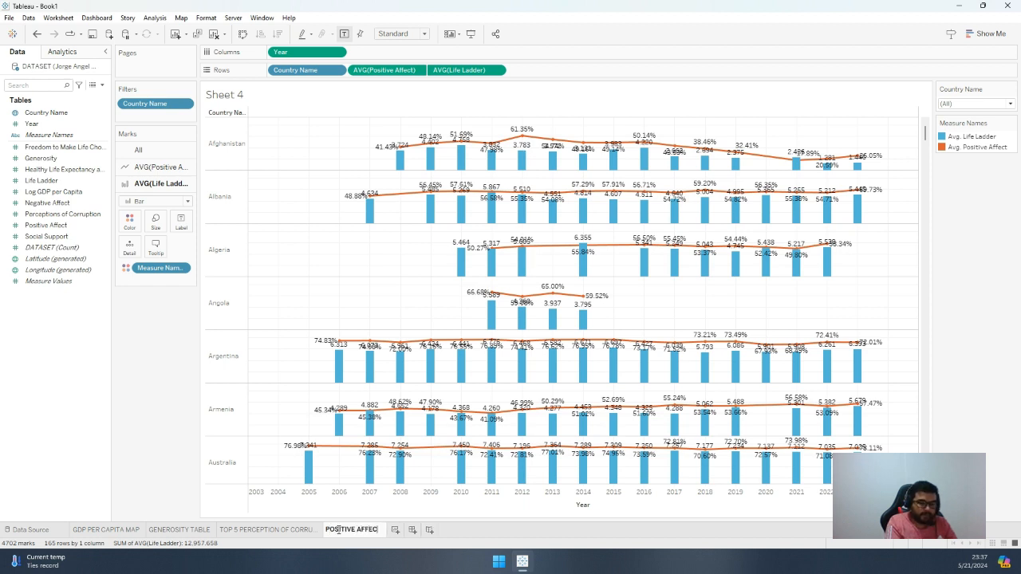
pyautogui.write('T VS')
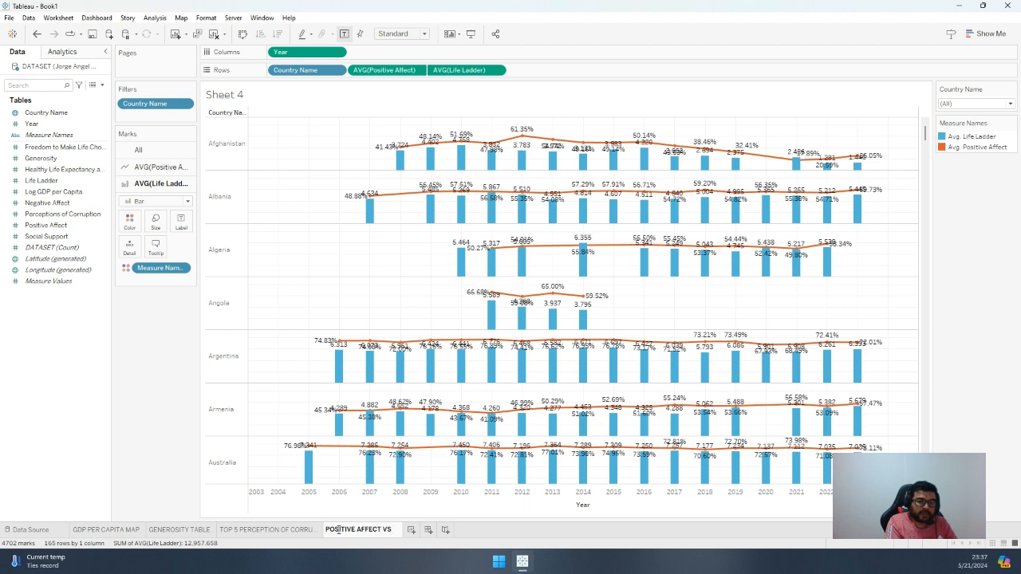
pyautogui.write(' LIFE')
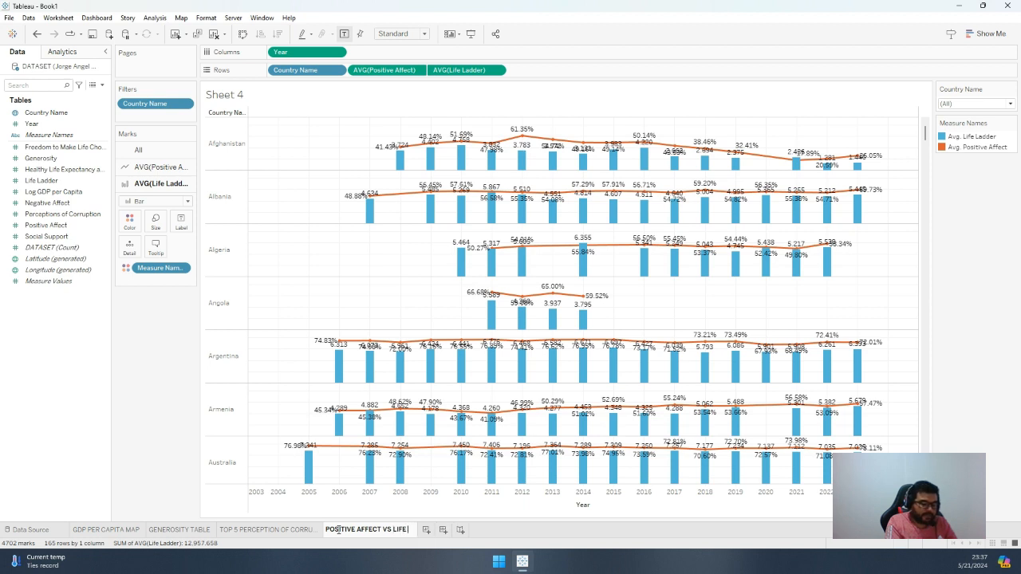
pyautogui.write(' LADDER')
pyautogui.press('Return')
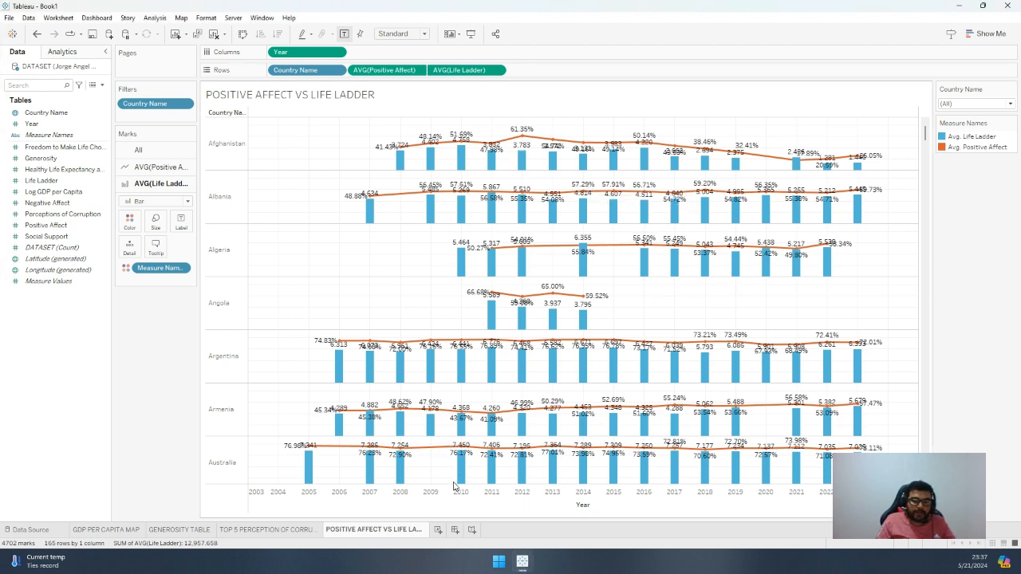
# Create a new worksheet listing Country Name in rows and colour its marks by Measure Names
pyautogui.click(438, 530)
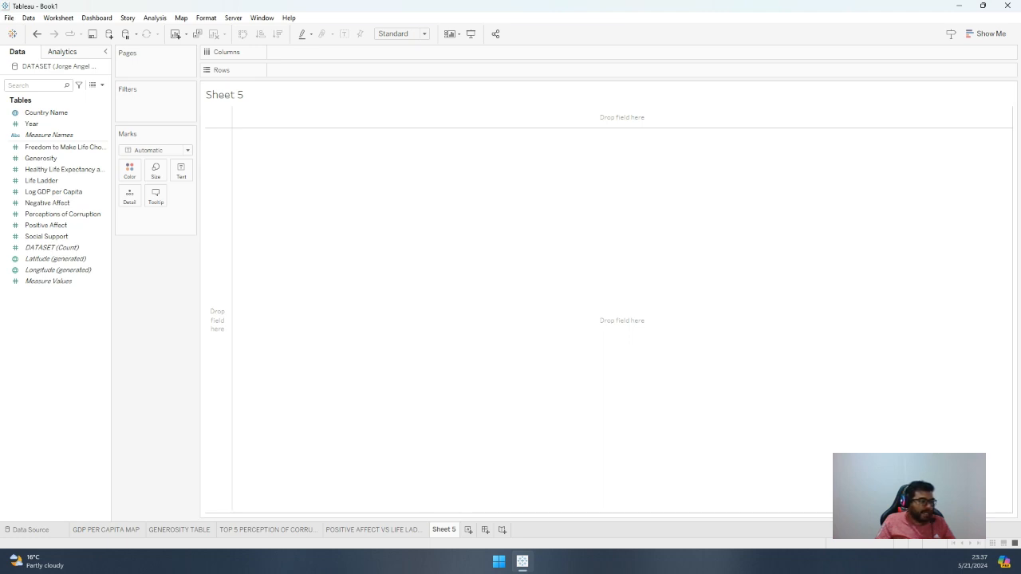
pyautogui.click(101, 226)
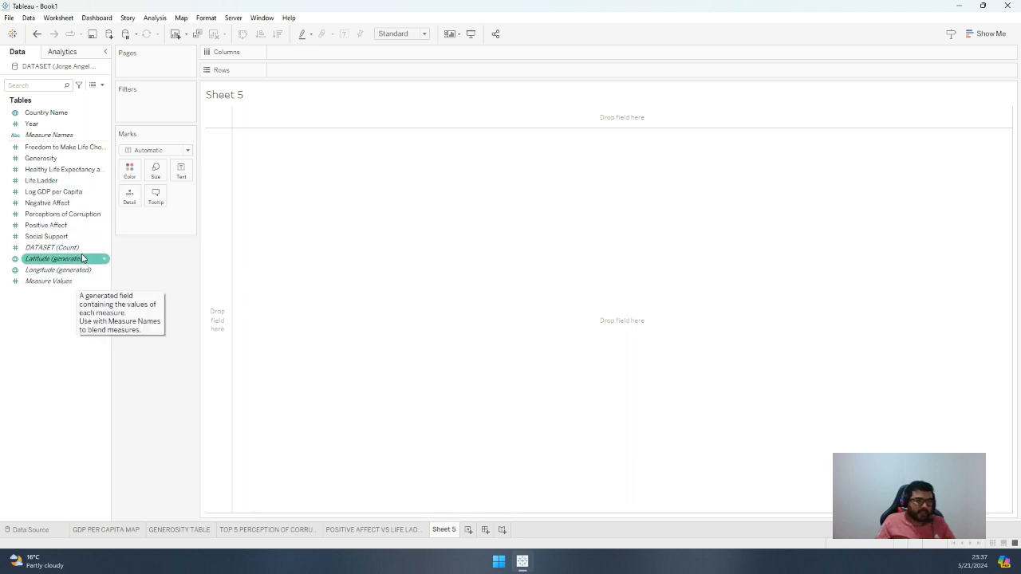
pyautogui.moveTo(48, 113); pyautogui.dragTo(217, 179)
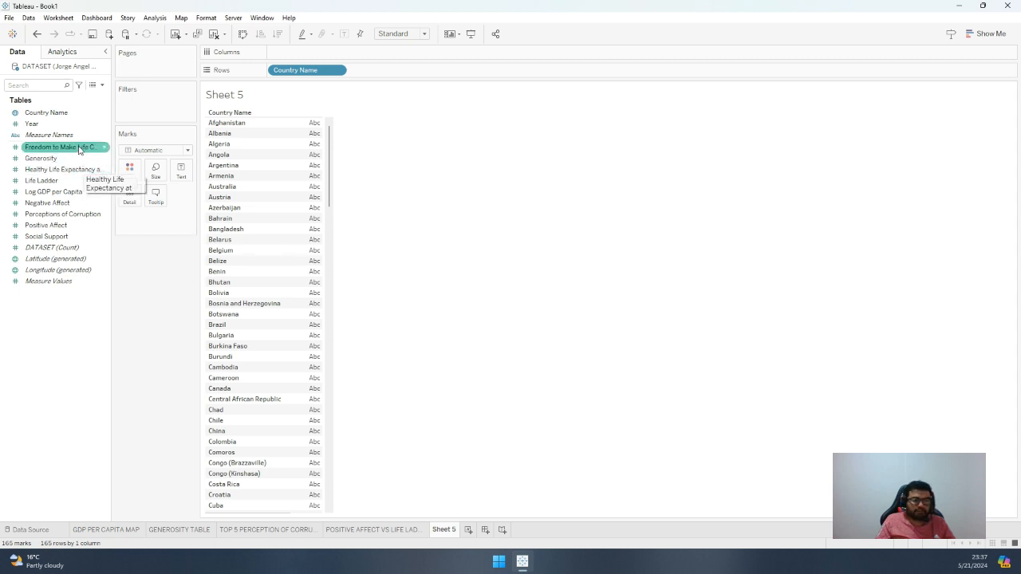
pyautogui.moveTo(67, 136); pyautogui.dragTo(133, 172)
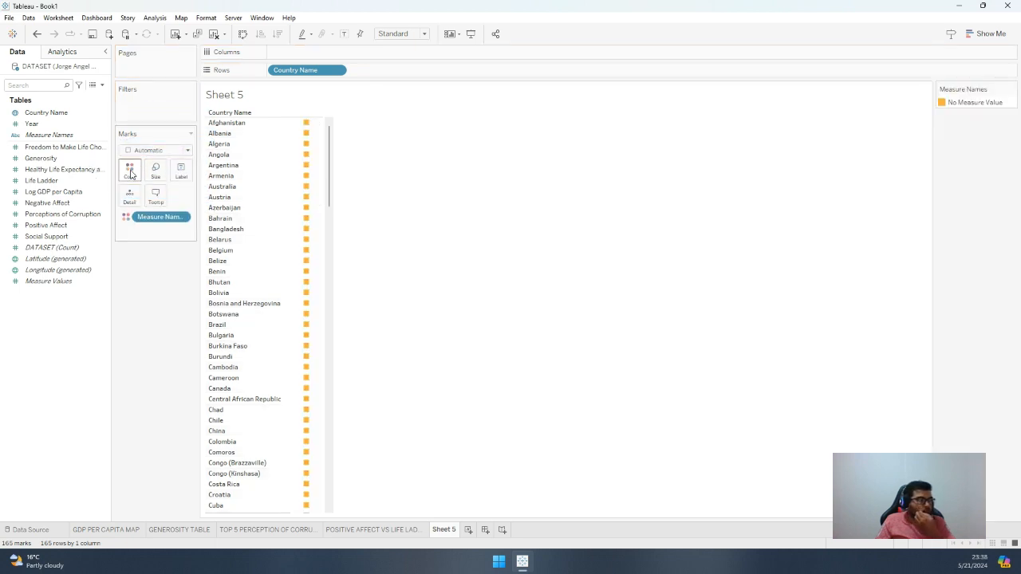
# Add Negative Affect and Positive Affect as detail on the marks of the country list
pyautogui.click(58, 204)
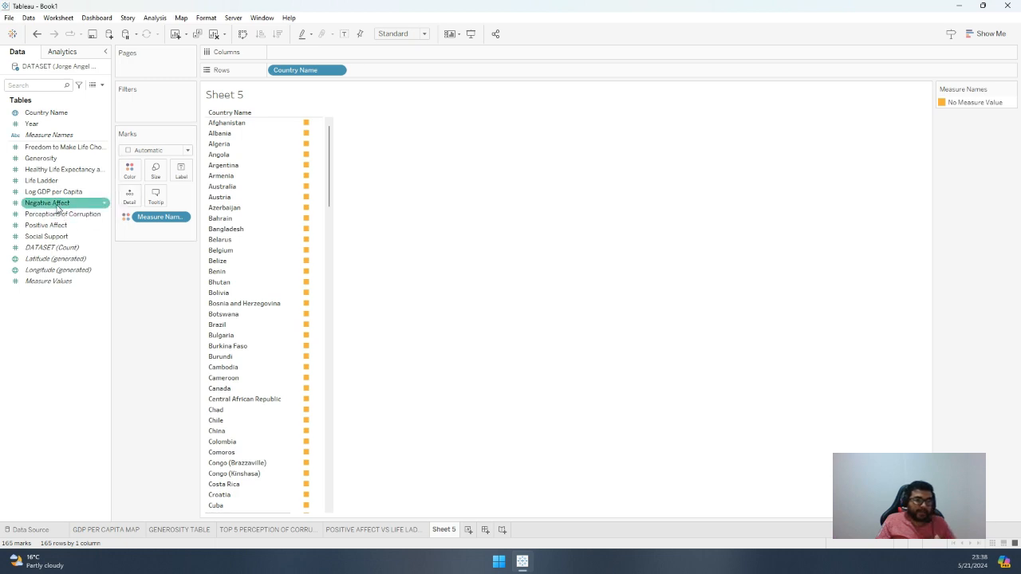
pyautogui.moveTo(58, 206); pyautogui.dragTo(155, 234)
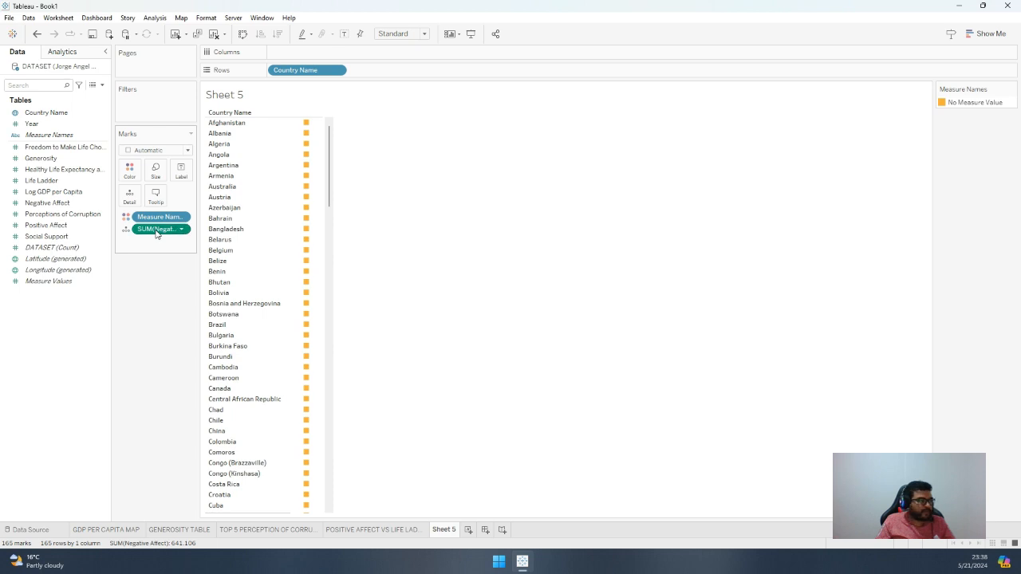
pyautogui.moveTo(157, 233)
pyautogui.mouseDown()
pyautogui.moveTo(335, 87)
pyautogui.moveTo(185, 232)
pyautogui.moveTo(160, 230)
pyautogui.mouseUp()
pyautogui.moveTo(58, 227); pyautogui.dragTo(163, 243)
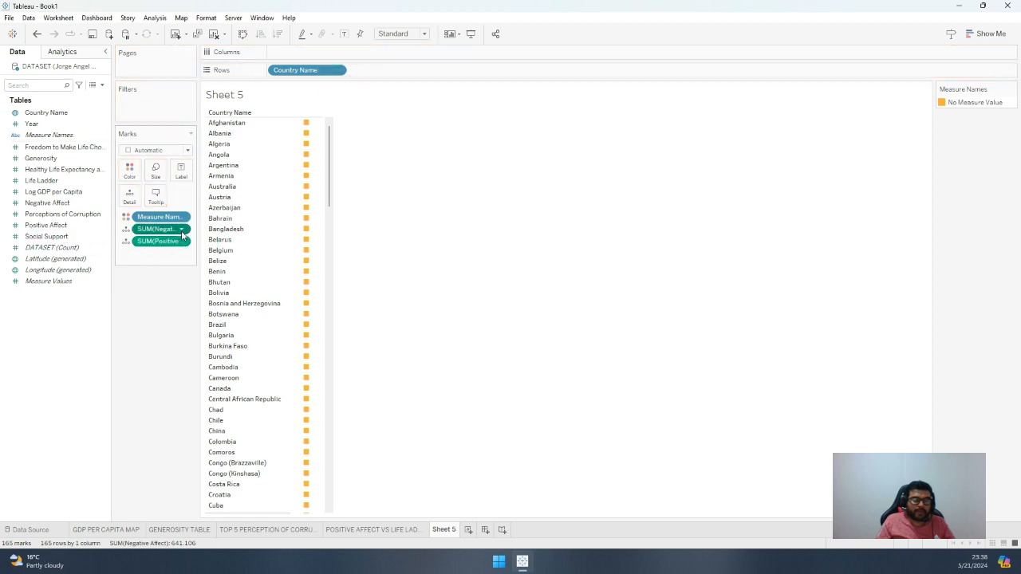
# Change the aggregation of Negative Affect on the marks to Average
pyautogui.rightClick(173, 240)
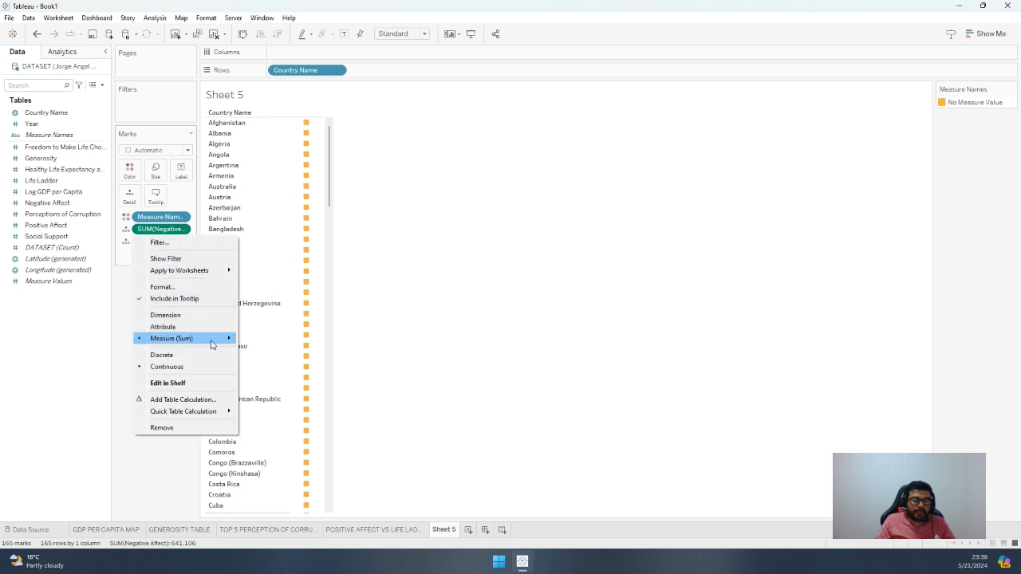
pyautogui.moveTo(223, 341)
pyautogui.click(266, 350)
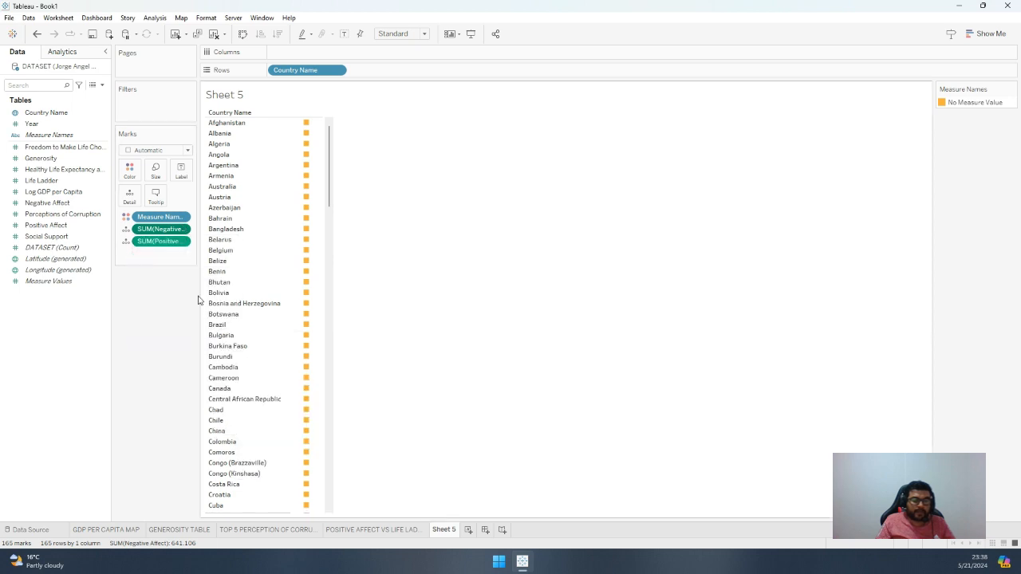
# Change the aggregation of Positive Affect on the marks to Average
pyautogui.click(180, 243)
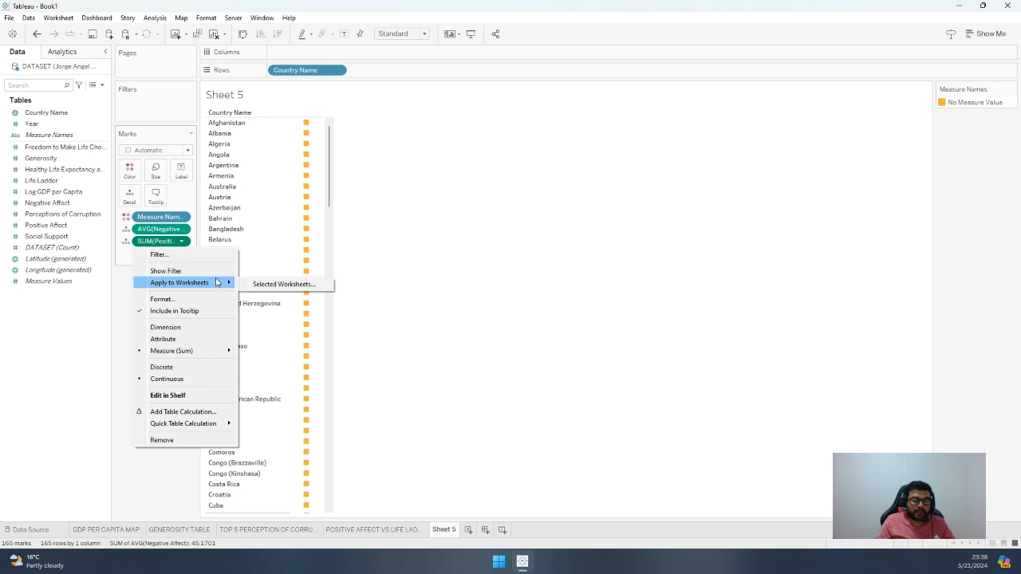
pyautogui.moveTo(221, 350)
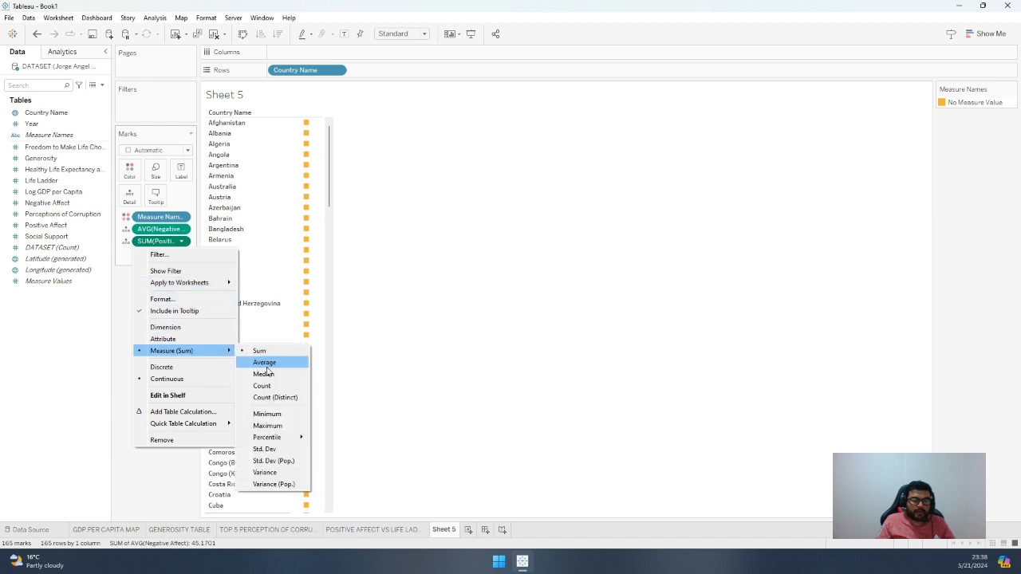
pyautogui.click(267, 360)
# Format the average Negative Affect numbers as percentages with 2 decimal places
pyautogui.click(183, 241)
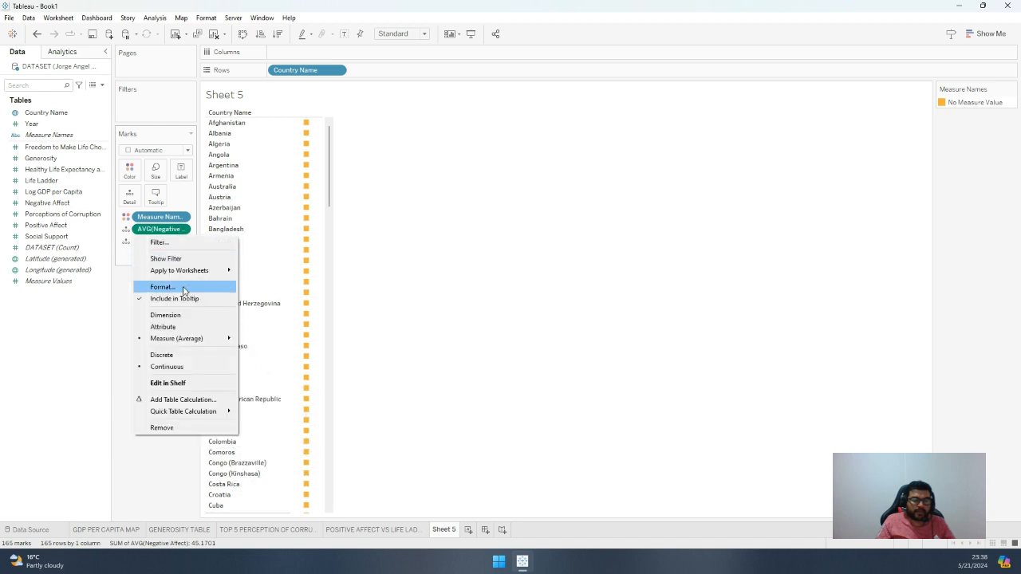
pyautogui.click(162, 287)
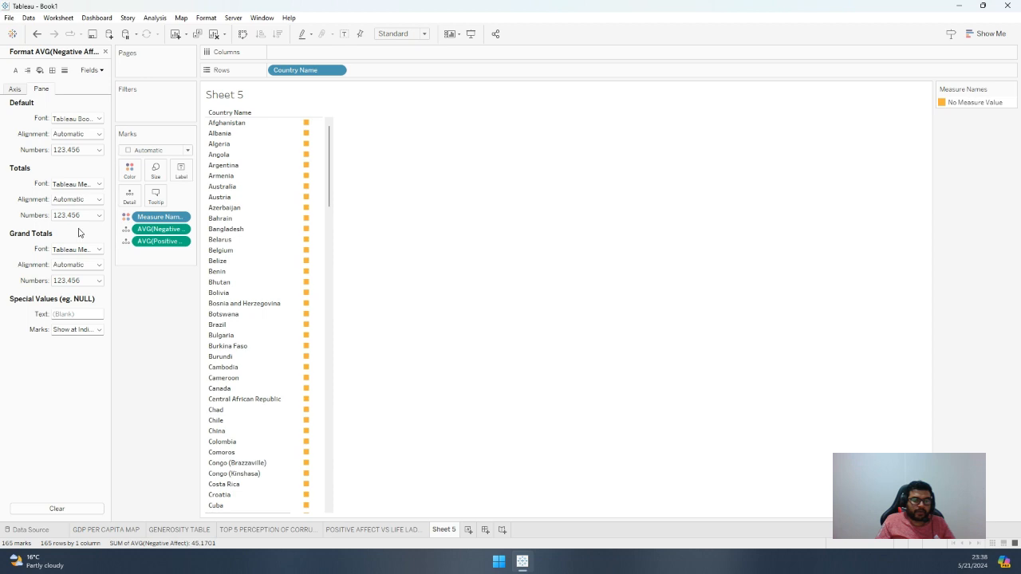
pyautogui.click(96, 150)
pyautogui.click(96, 216)
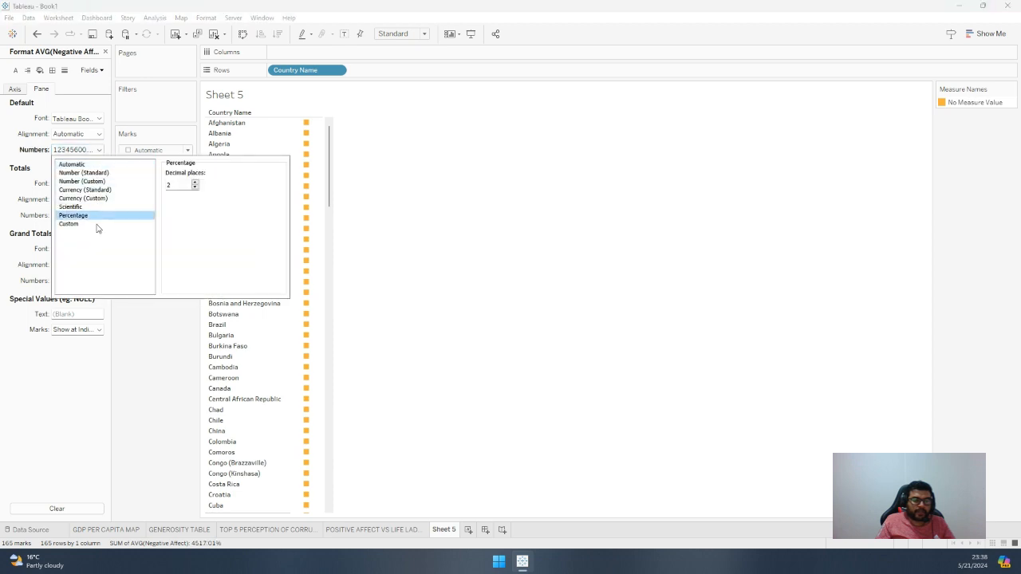
pyautogui.click(135, 358)
# Format the average Positive Affect numbers as percentages
pyautogui.click(177, 244)
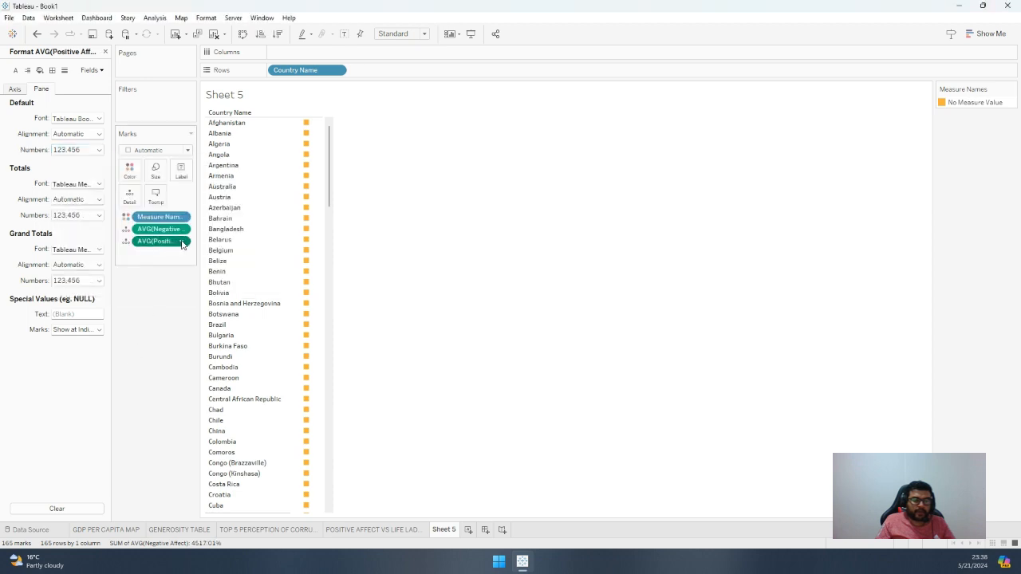
pyautogui.rightClick(177, 244)
pyautogui.click(85, 152)
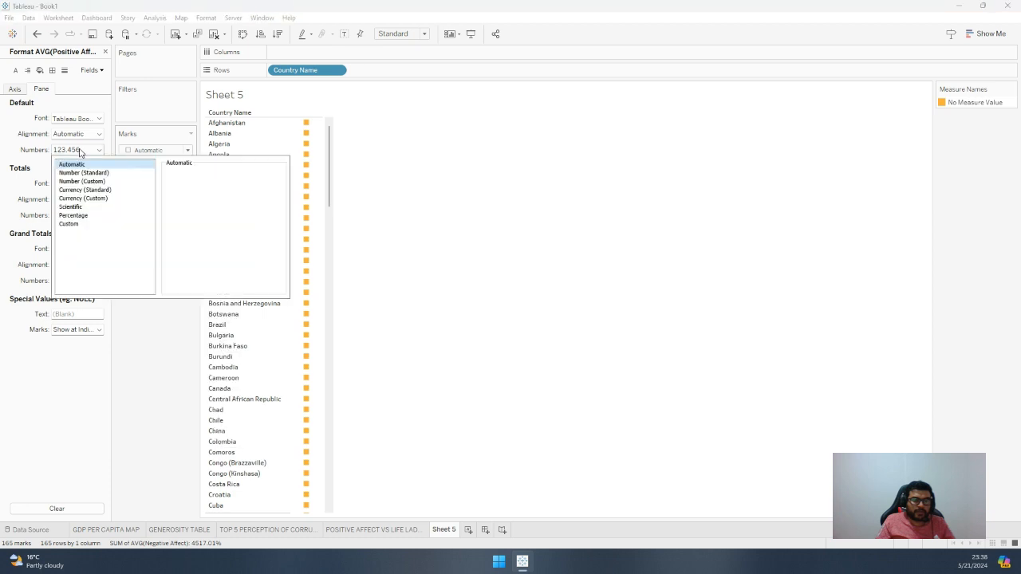
pyautogui.click(89, 217)
pyautogui.click(148, 353)
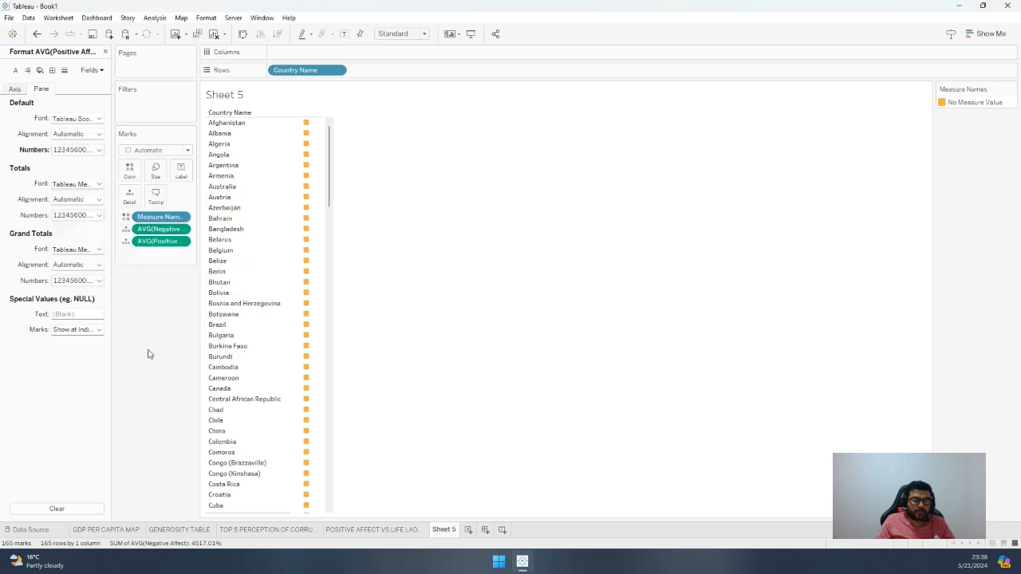
# Move average Negative Affect and average Positive Affect from the marks to the columns to chart both by country
pyautogui.click(158, 230)
pyautogui.click(972, 32)
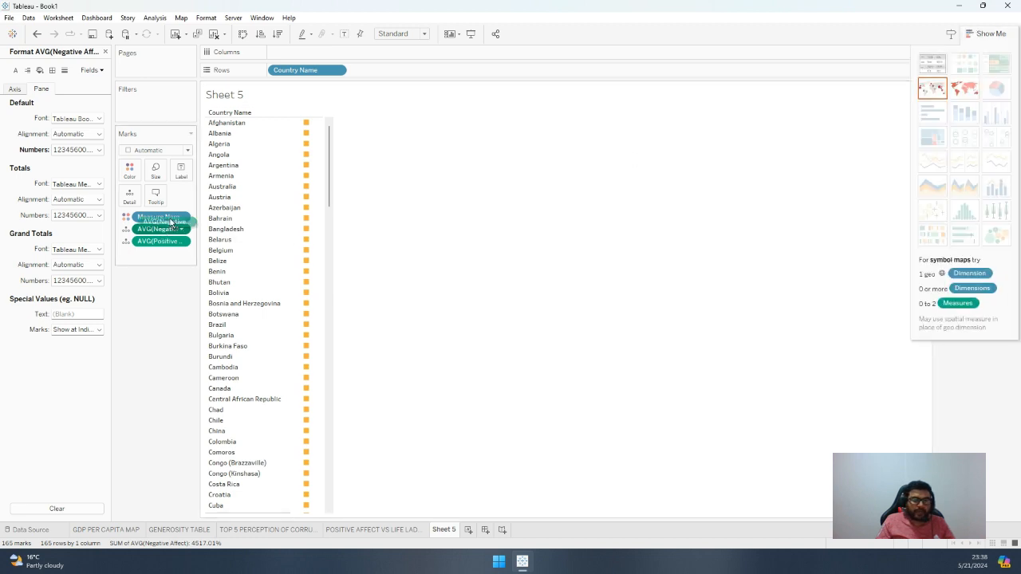
pyautogui.moveTo(160, 229); pyautogui.dragTo(304, 53)
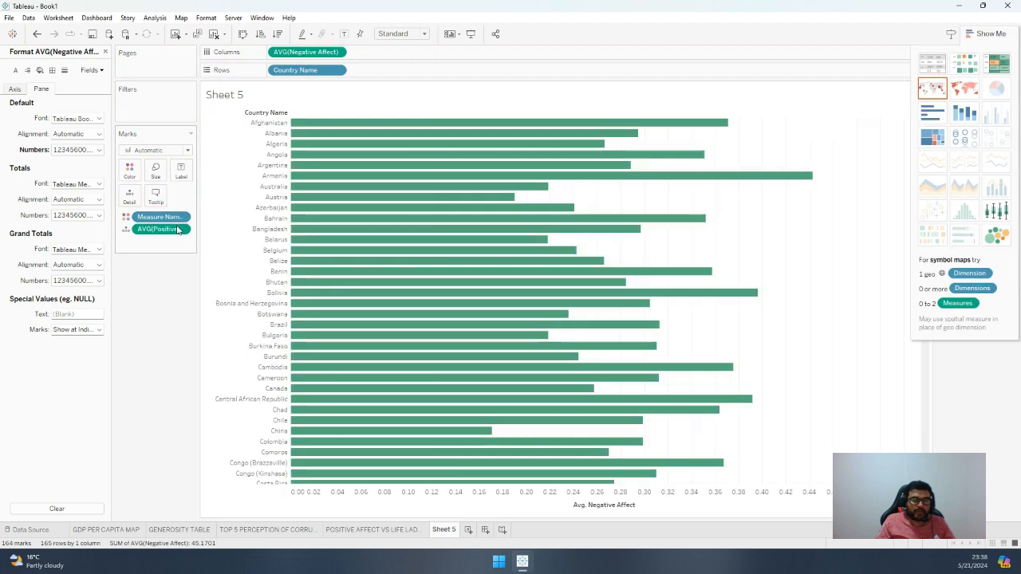
pyautogui.moveTo(165, 234); pyautogui.dragTo(376, 62)
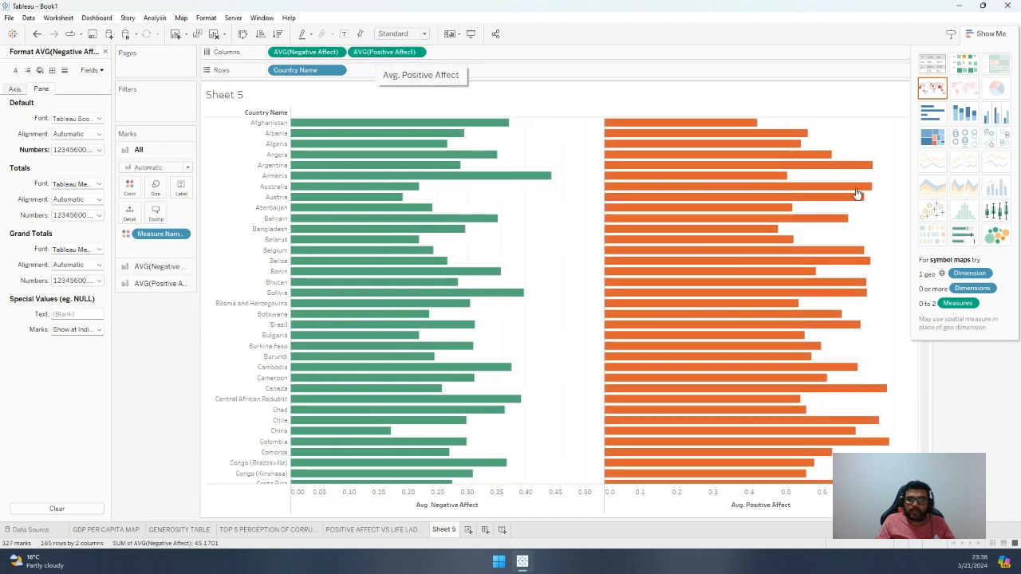
# Try combining average Positive Affect with average Negative Affect on a dual axis, and turn the dual axis off again
pyautogui.click(417, 53)
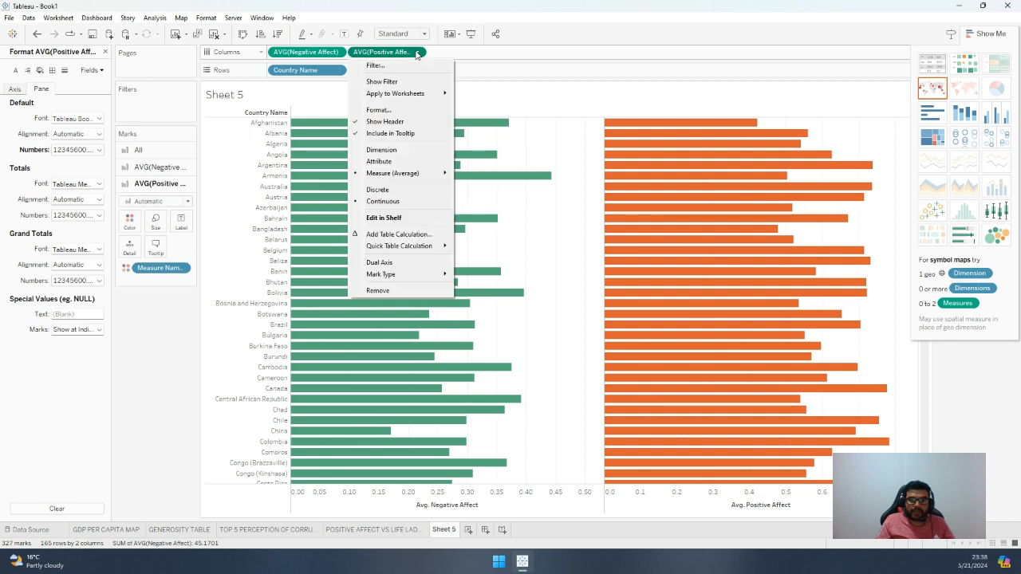
pyautogui.click(380, 263)
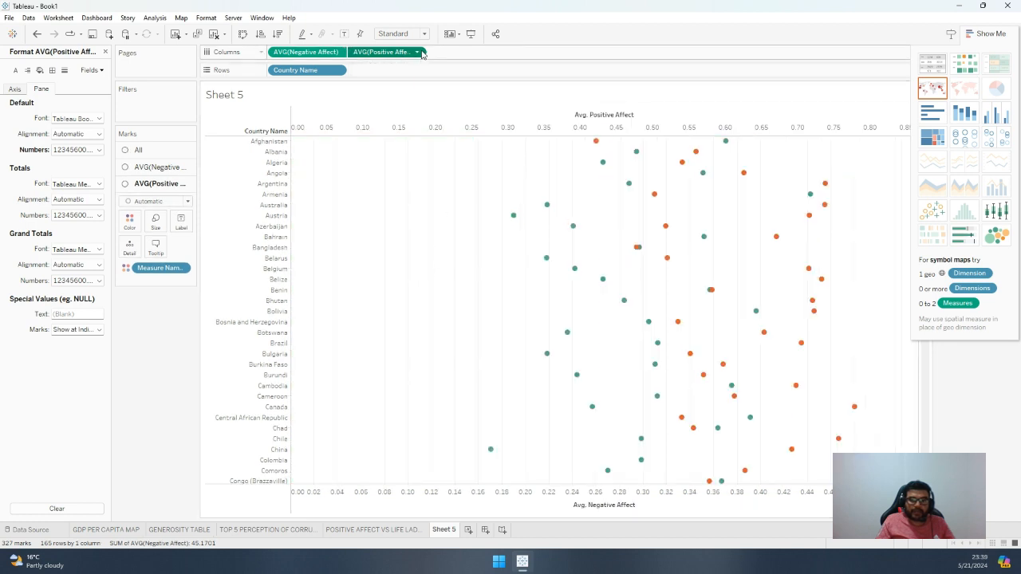
pyautogui.click(416, 52)
pyautogui.click(380, 269)
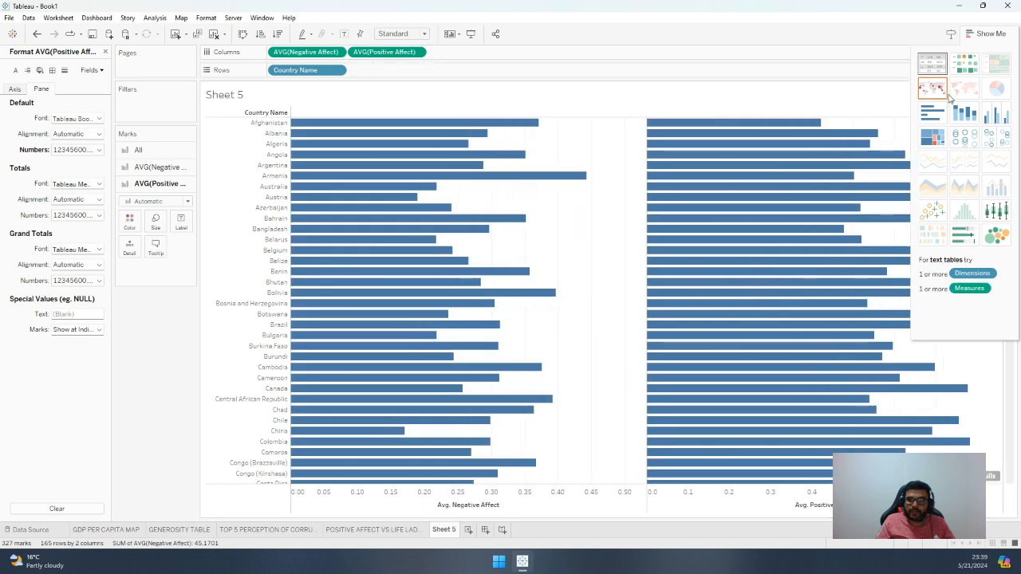
# Convert the chart to side-by-side bars and remove Measure Names from the columns to stack both affects per country
pyautogui.click(970, 116)
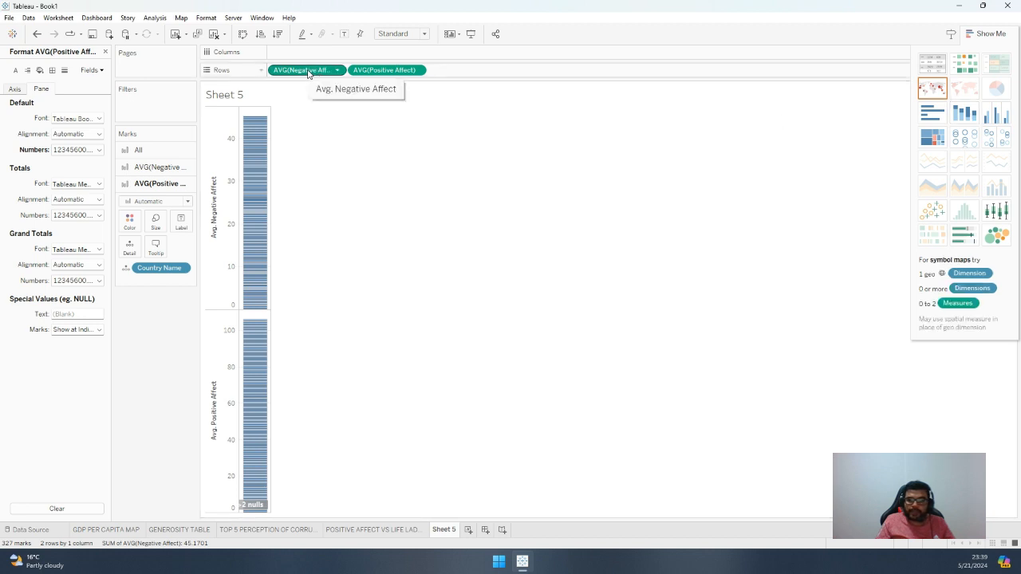
pyautogui.click(992, 119)
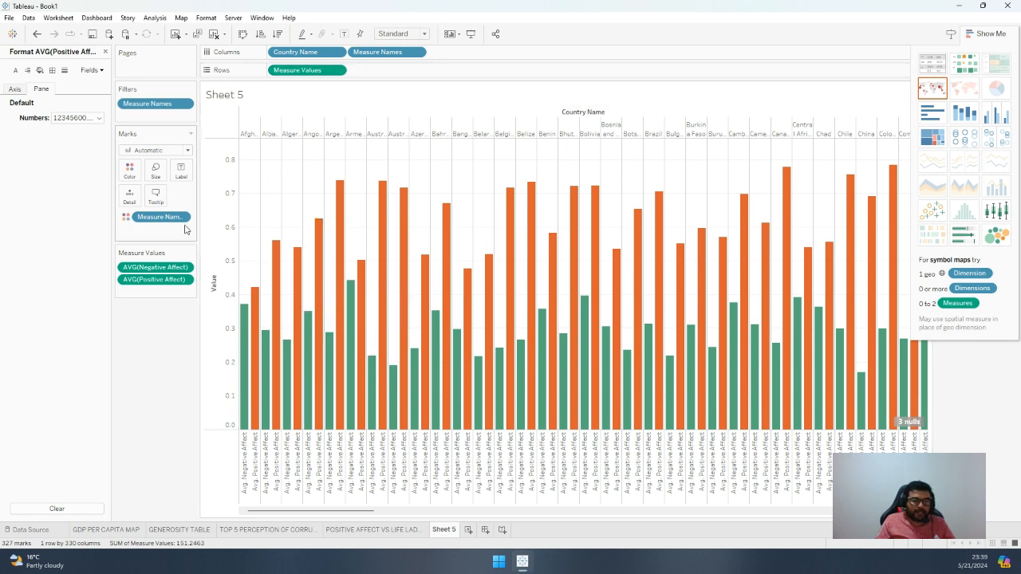
pyautogui.moveTo(247, 323)
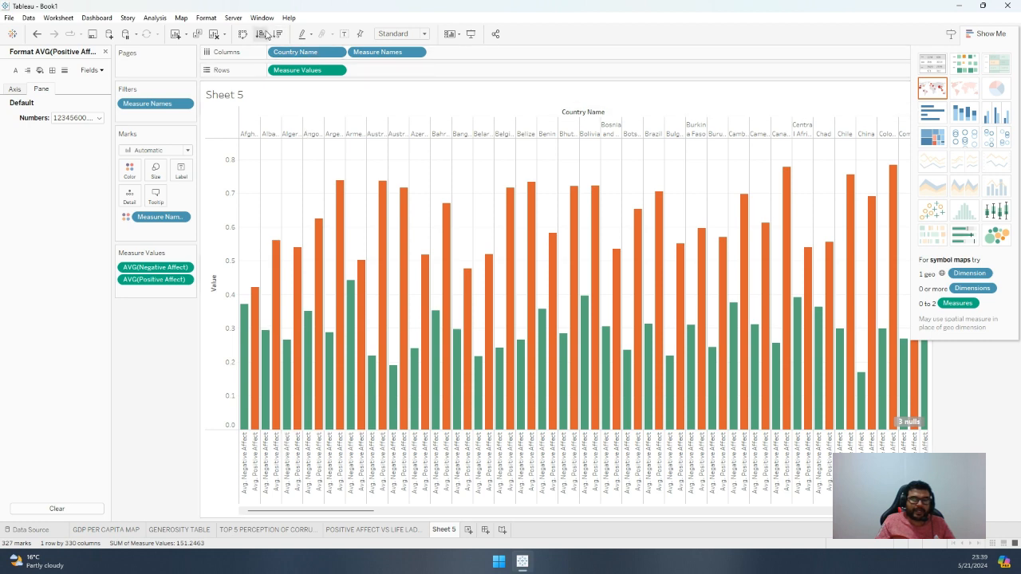
pyautogui.click(417, 52)
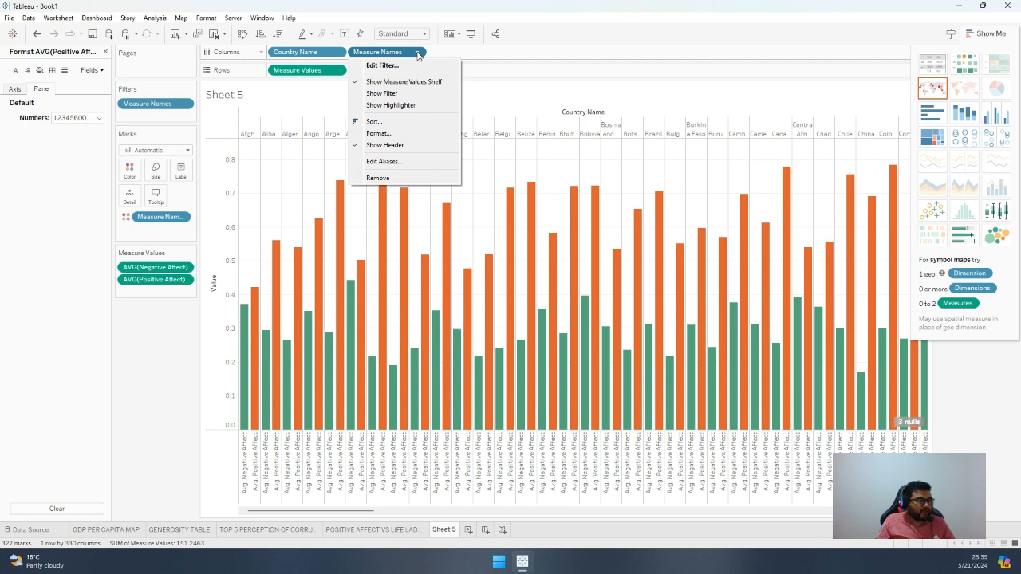
pyautogui.click(391, 52)
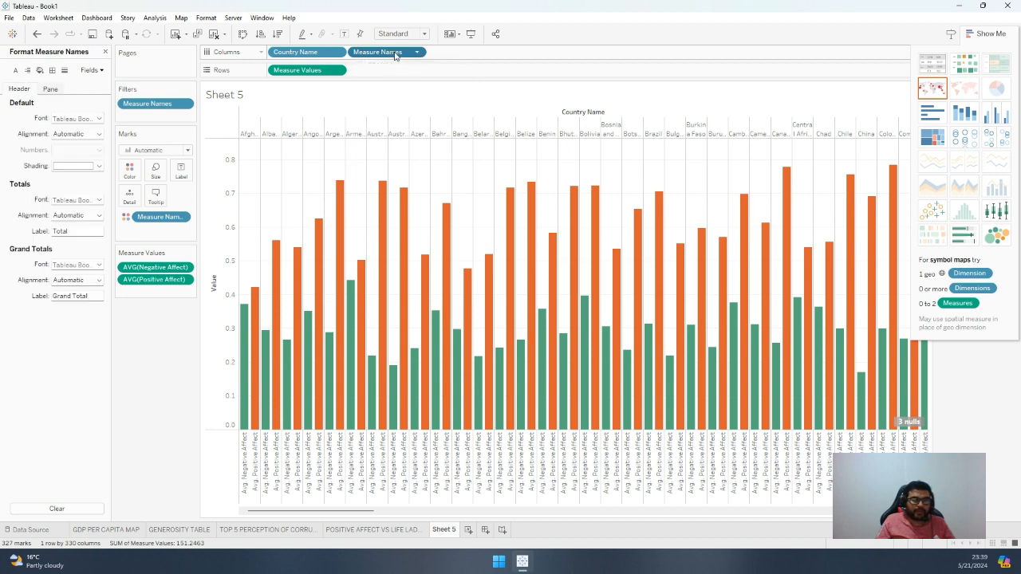
pyautogui.moveTo(395, 54); pyautogui.dragTo(67, 345)
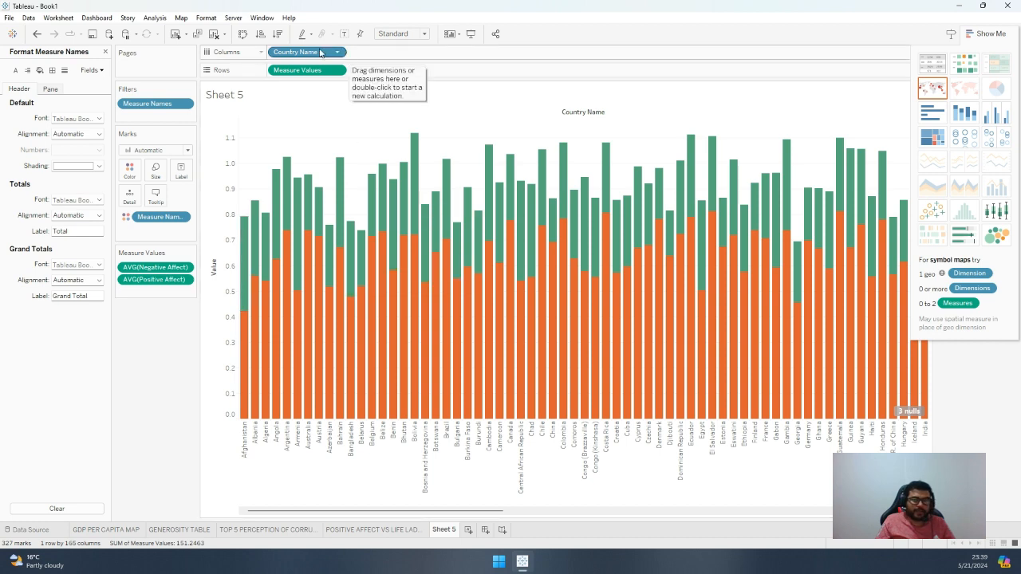
# Make the stacked bars horizontal by placing Measure Values in the columns and Country Name in the rows
pyautogui.moveTo(319, 53)
pyautogui.mouseDown()
pyautogui.moveTo(402, 69)
pyautogui.moveTo(317, 70)
pyautogui.moveTo(308, 56)
pyautogui.mouseUp()
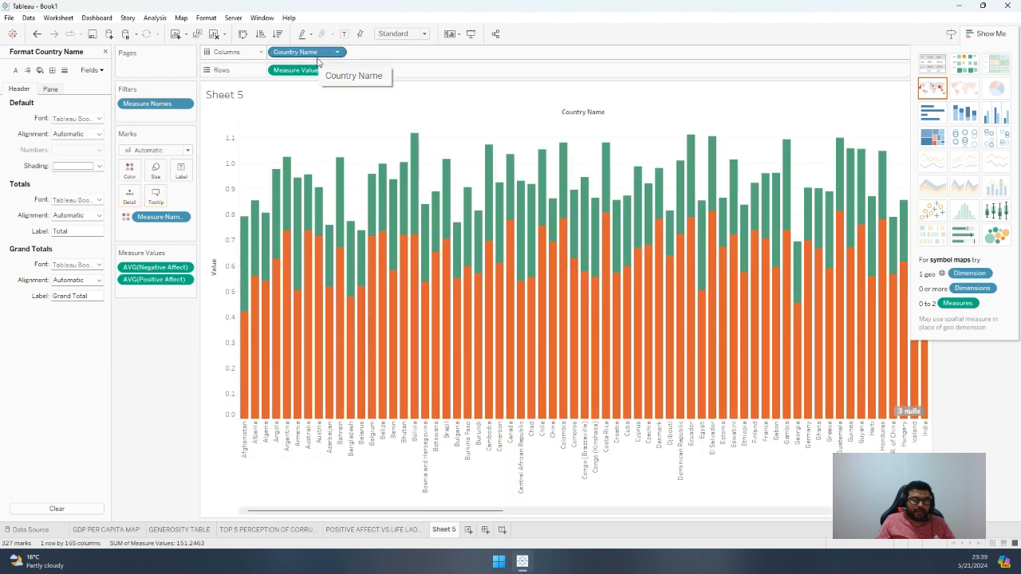
pyautogui.moveTo(319, 71); pyautogui.dragTo(395, 53)
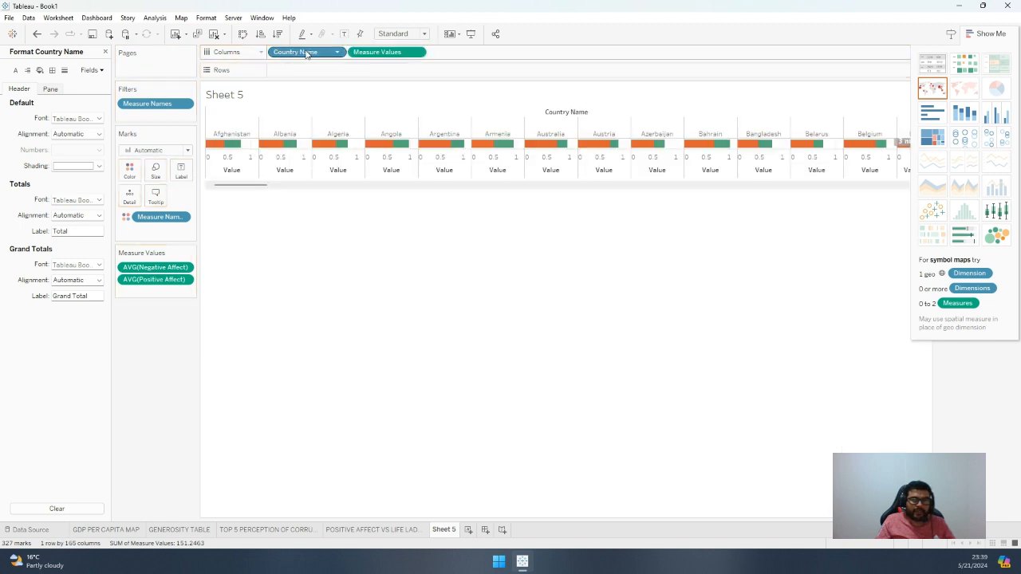
pyautogui.moveTo(308, 52); pyautogui.dragTo(306, 70)
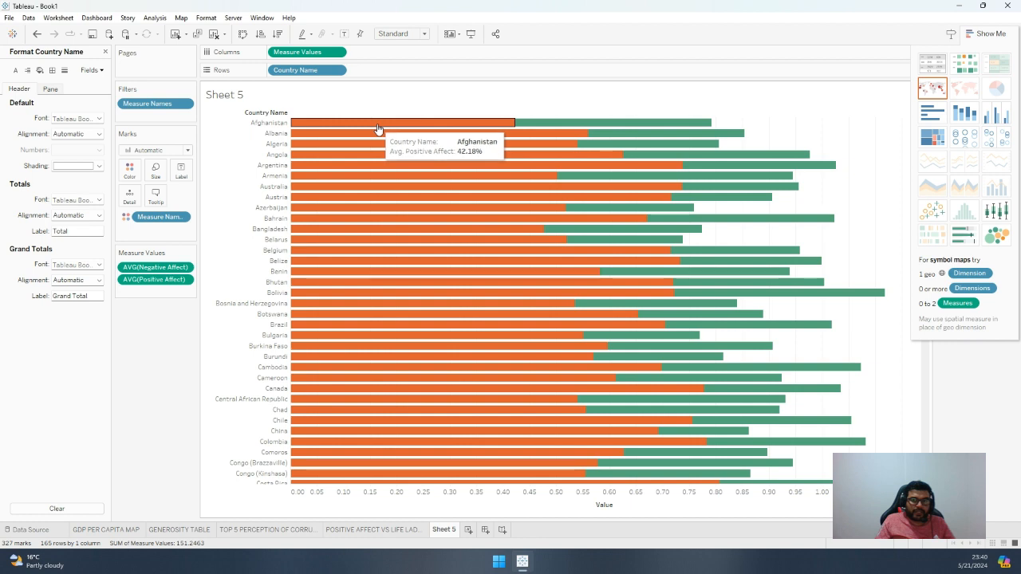
pyautogui.click(990, 33)
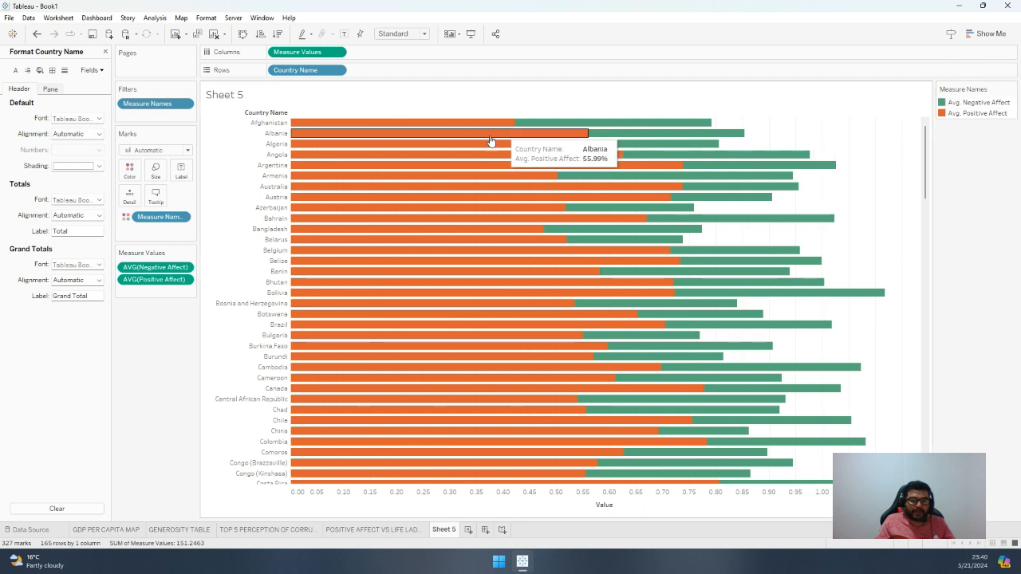
# Try placing Negative Affect below Positive Affect in the measure values, and restore the original order
pyautogui.moveTo(431, 130)
pyautogui.moveTo(171, 266); pyautogui.dragTo(153, 292)
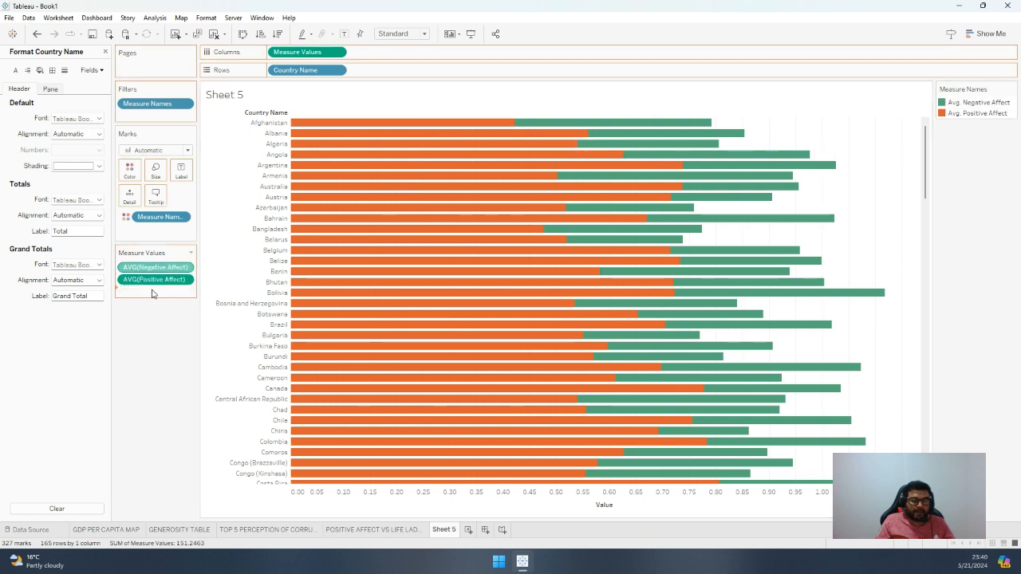
pyautogui.moveTo(415, 127)
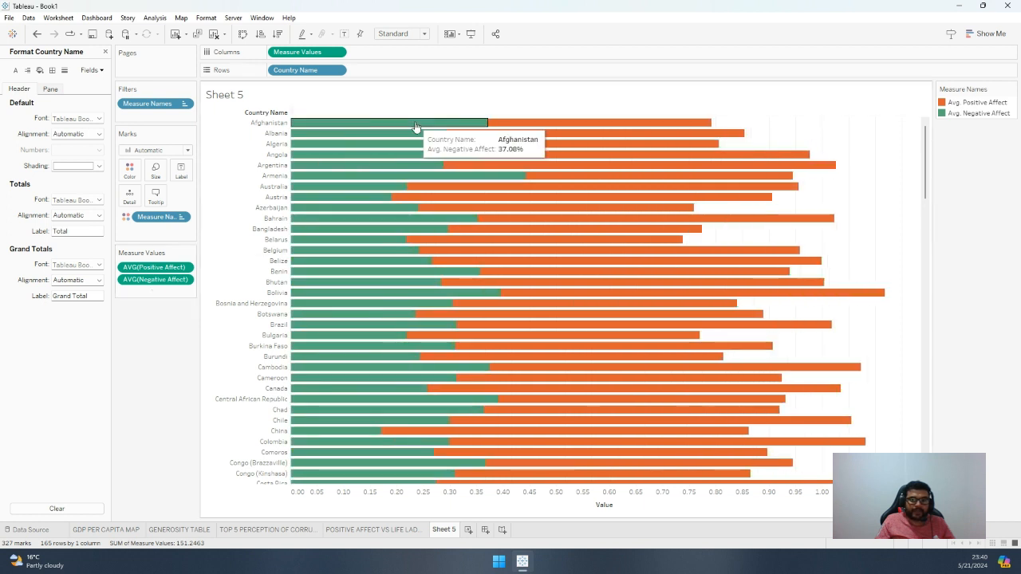
pyautogui.moveTo(169, 271); pyautogui.dragTo(164, 292)
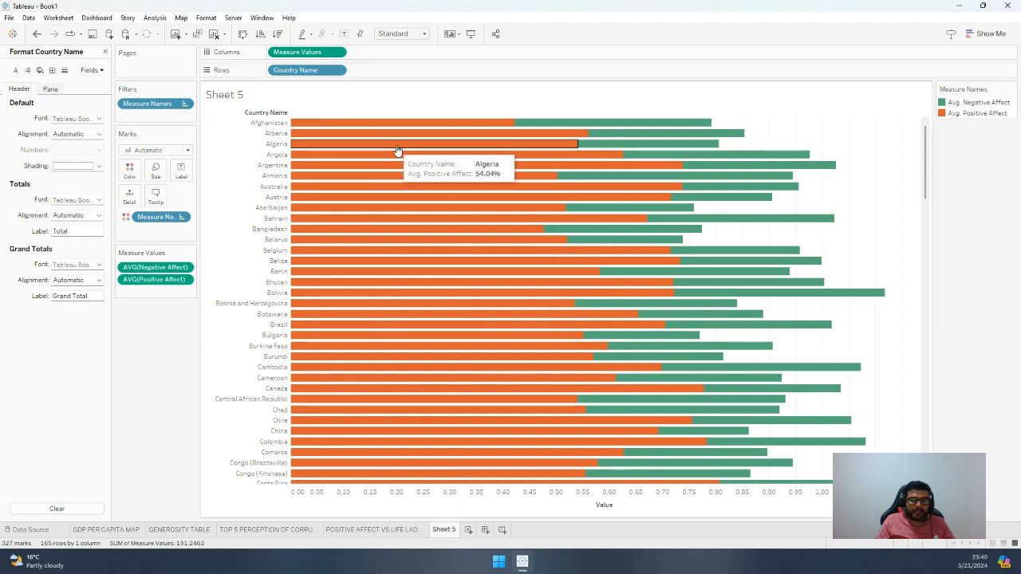
# Edit the Measure Names colours and set Avg. Positive Affect to green #00aa00
pyautogui.click(428, 129)
pyautogui.doubleClick(968, 104)
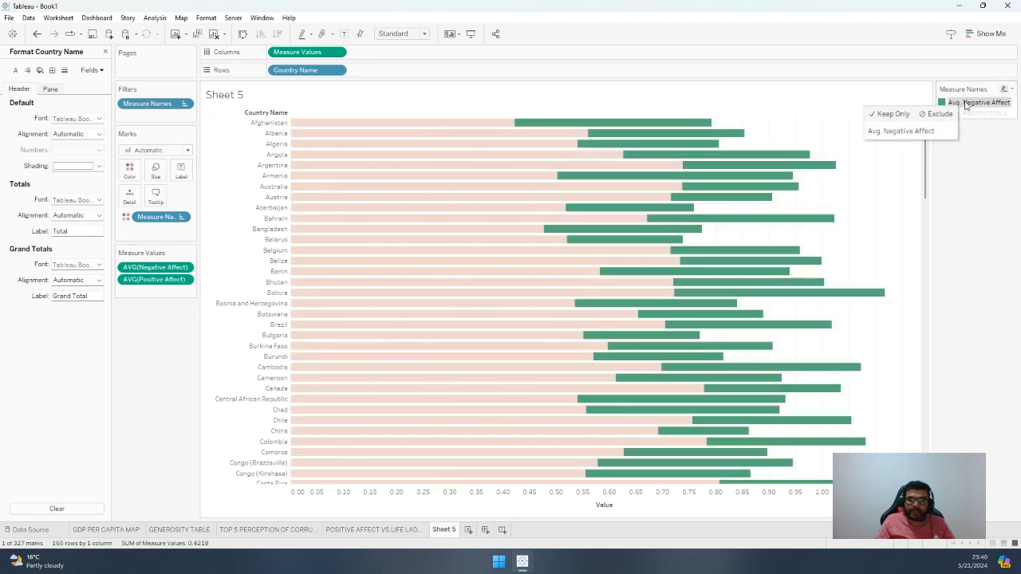
pyautogui.doubleClick(411, 198)
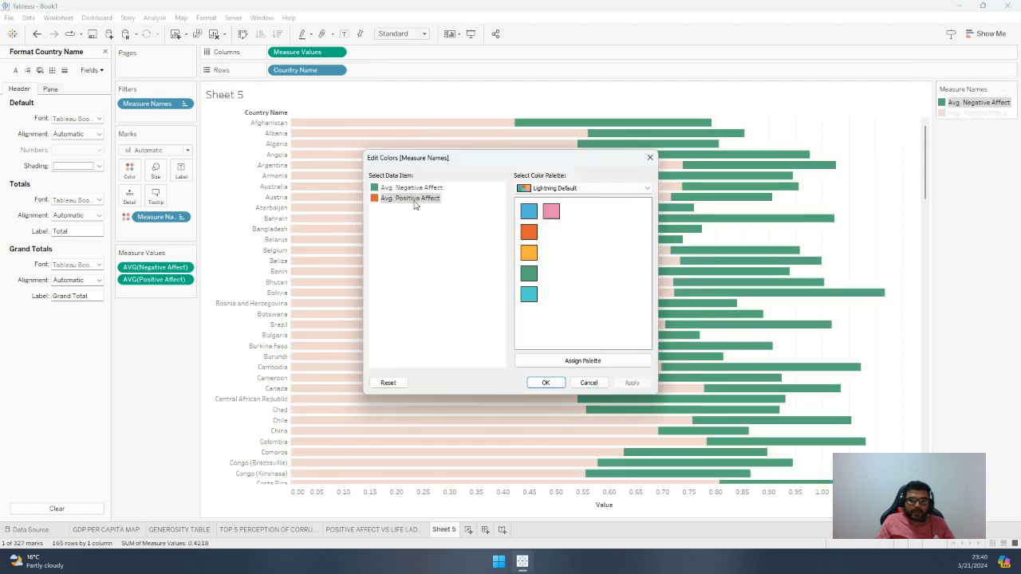
pyautogui.click(414, 200)
pyautogui.moveTo(469, 170); pyautogui.dragTo(616, 201)
pyautogui.click(583, 222)
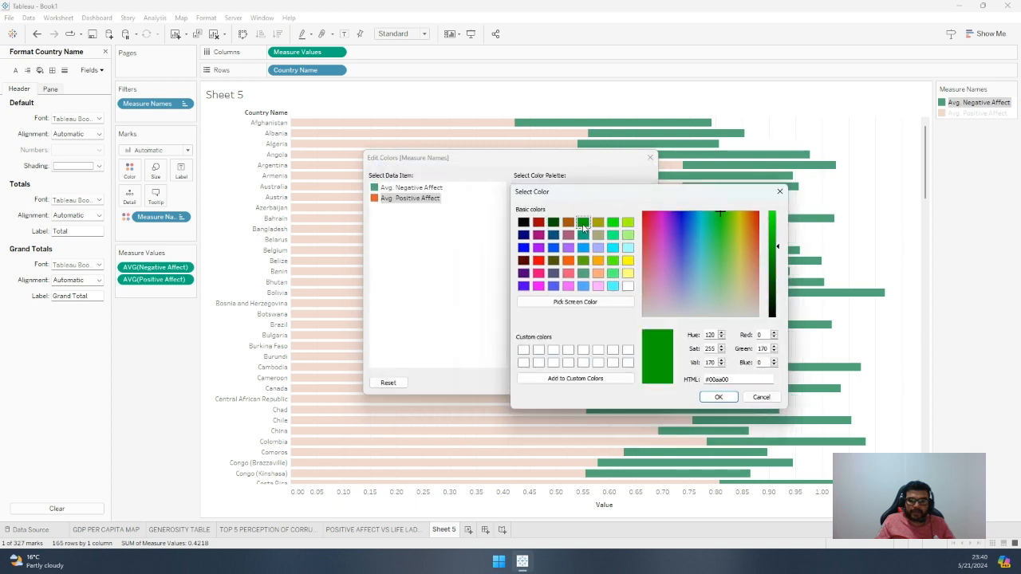
pyautogui.click(718, 396)
# Colour Avg. Negative Affect bright red and show mark labels on the bars
pyautogui.doubleClick(406, 190)
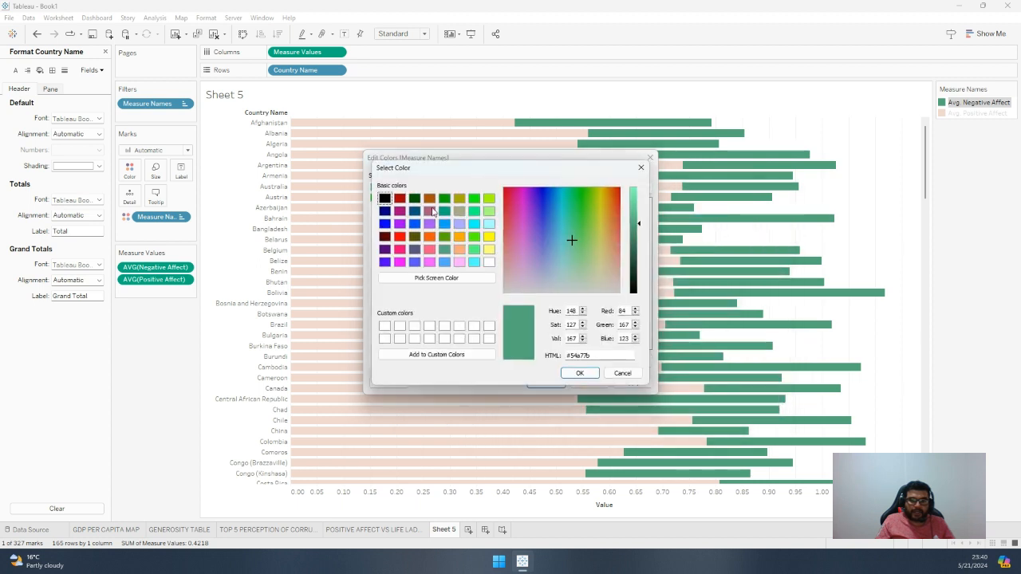
pyautogui.click(401, 202)
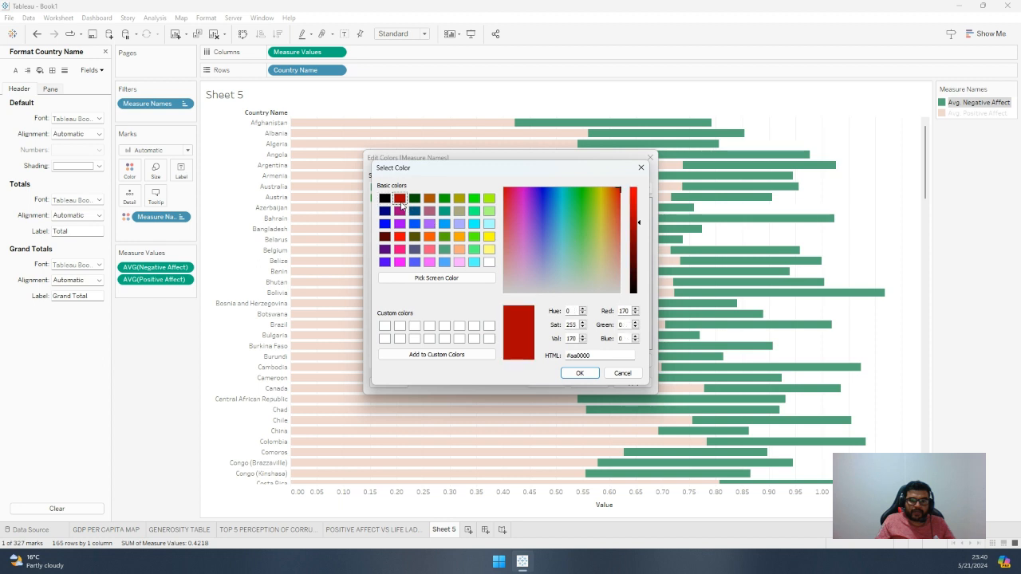
pyautogui.click(398, 237)
pyautogui.click(580, 373)
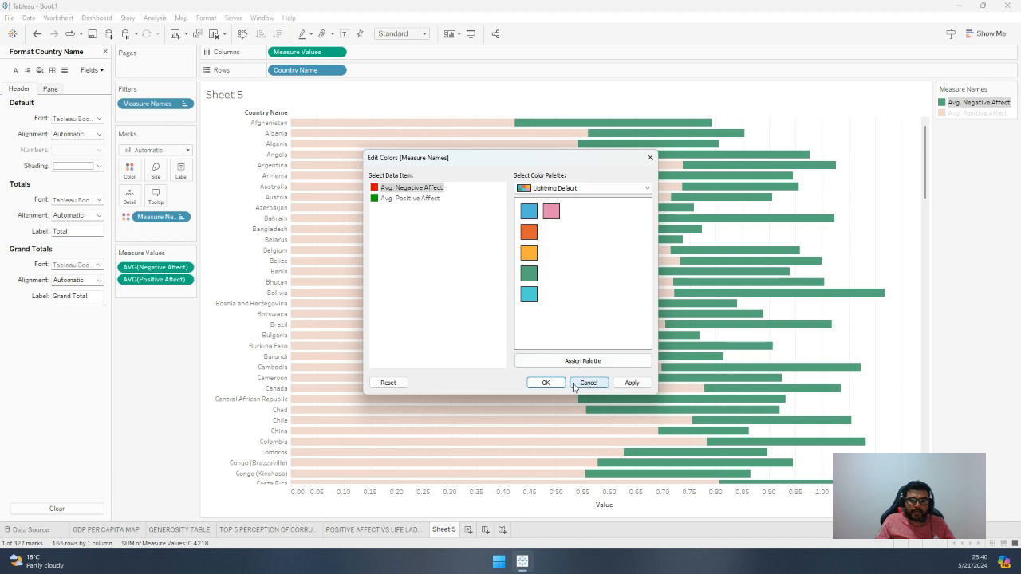
pyautogui.click(631, 385)
pyautogui.click(545, 383)
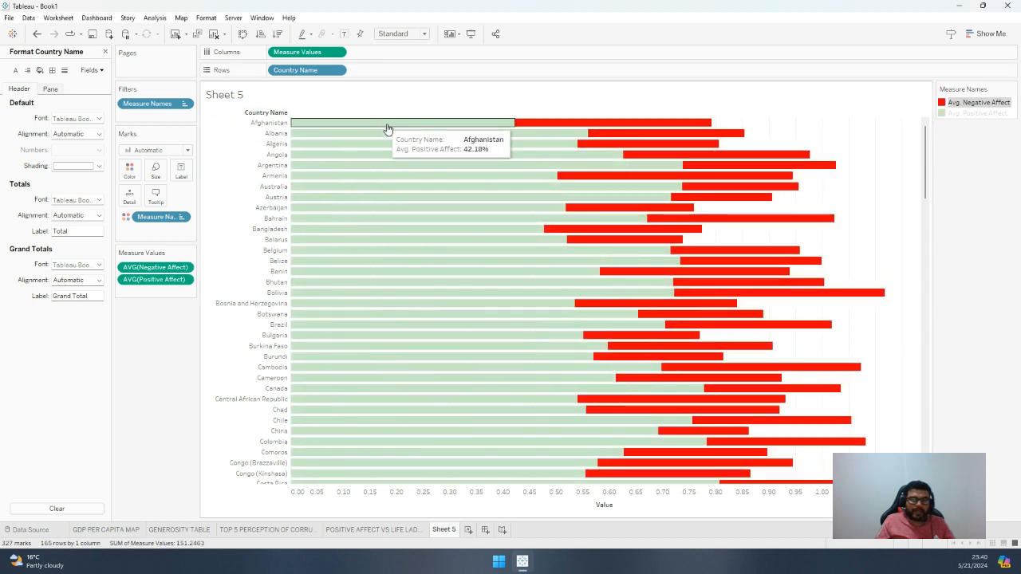
pyautogui.click(344, 35)
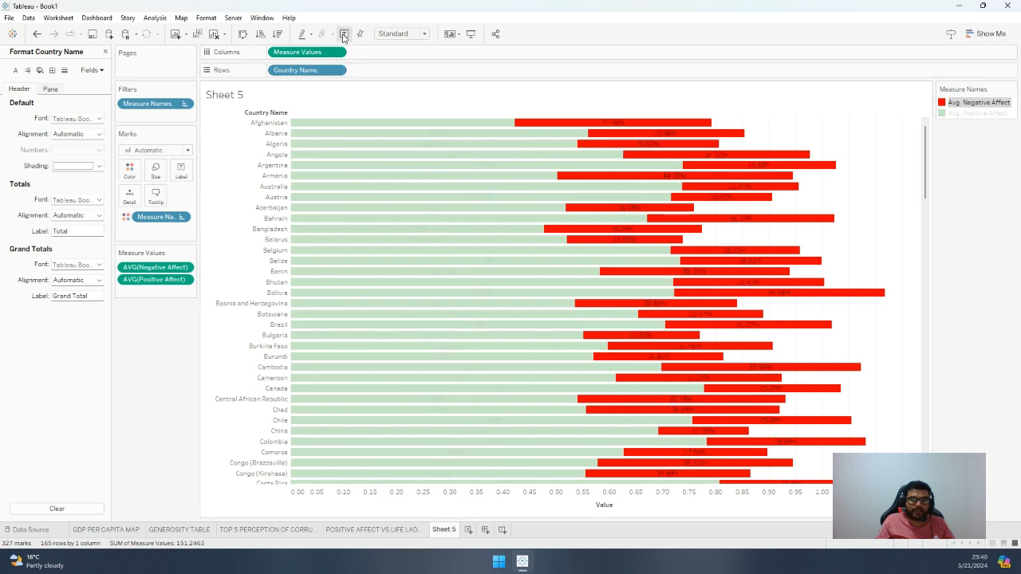
pyautogui.click(397, 124)
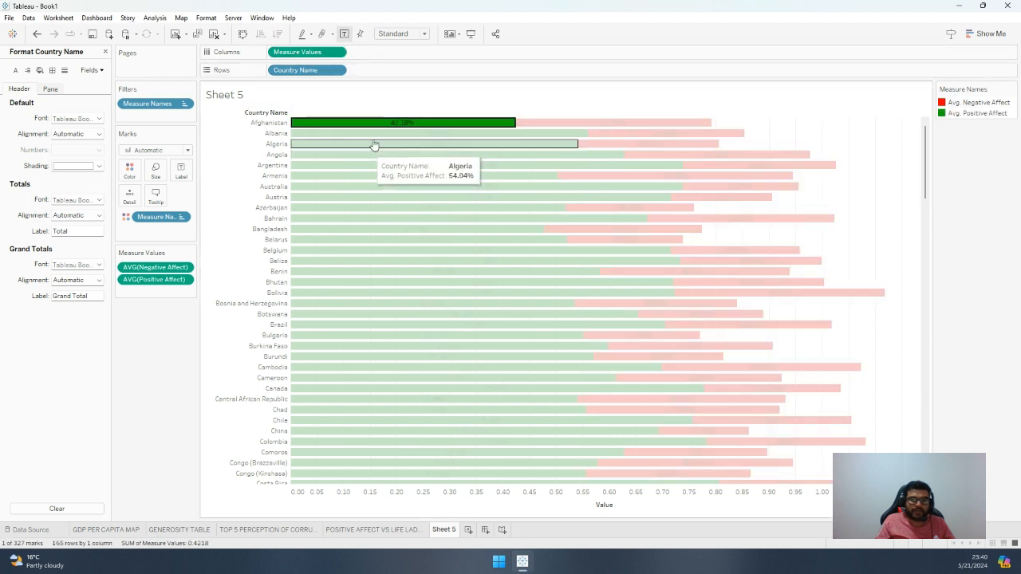
pyautogui.click(377, 144)
pyautogui.click(377, 144)
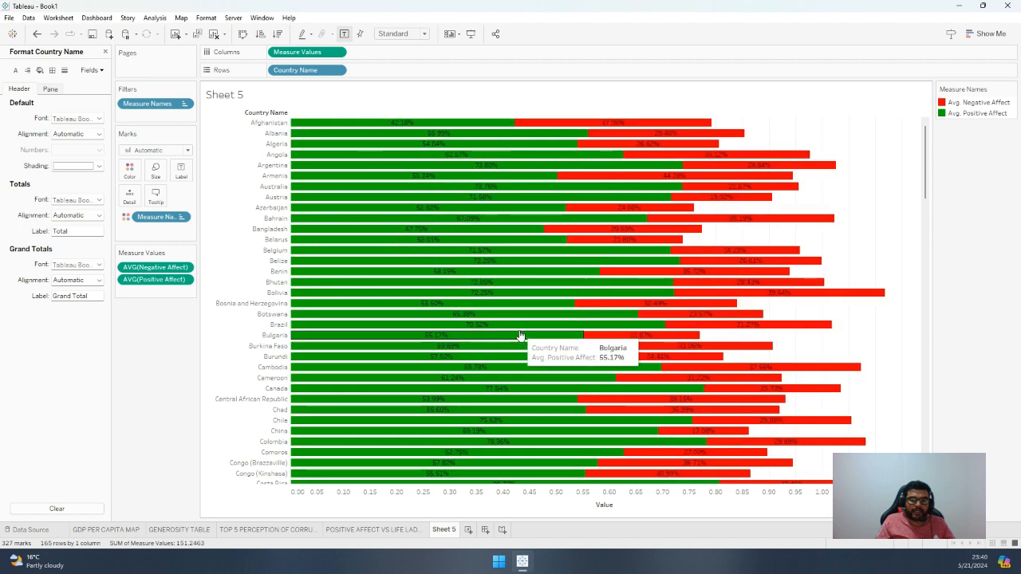
# Rename Sheet 5 as "POSTIVE VS NEGATIVE AFFECT"
pyautogui.doubleClick(452, 529)
pyautogui.write('pOSTI')
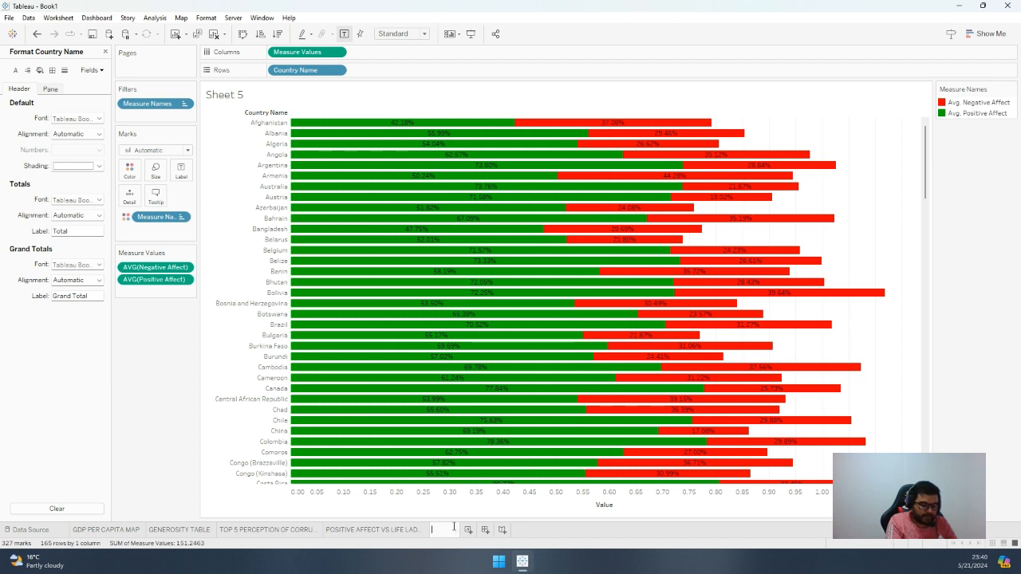
pyautogui.write('pos')
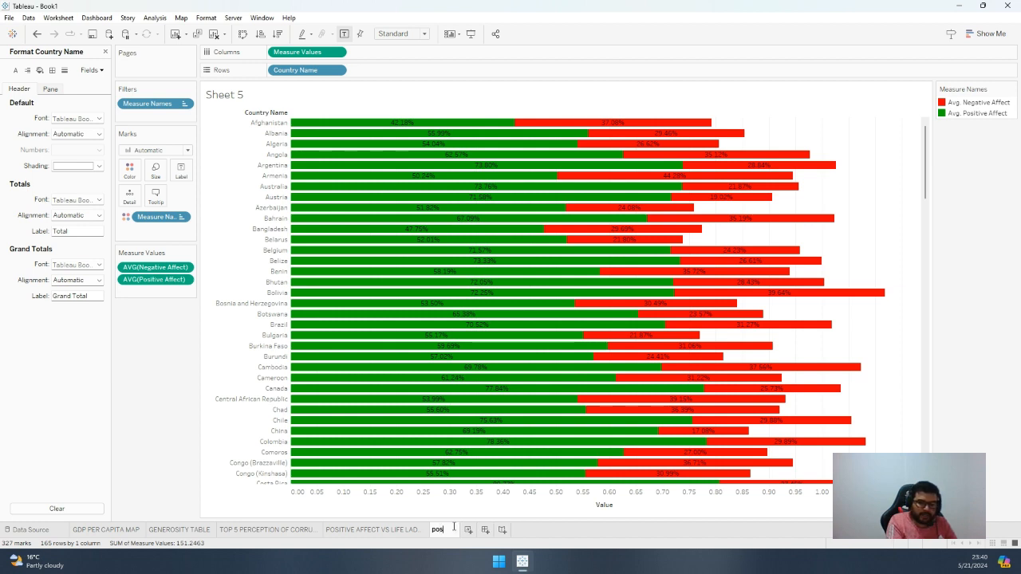
pyautogui.press('BackSpace')
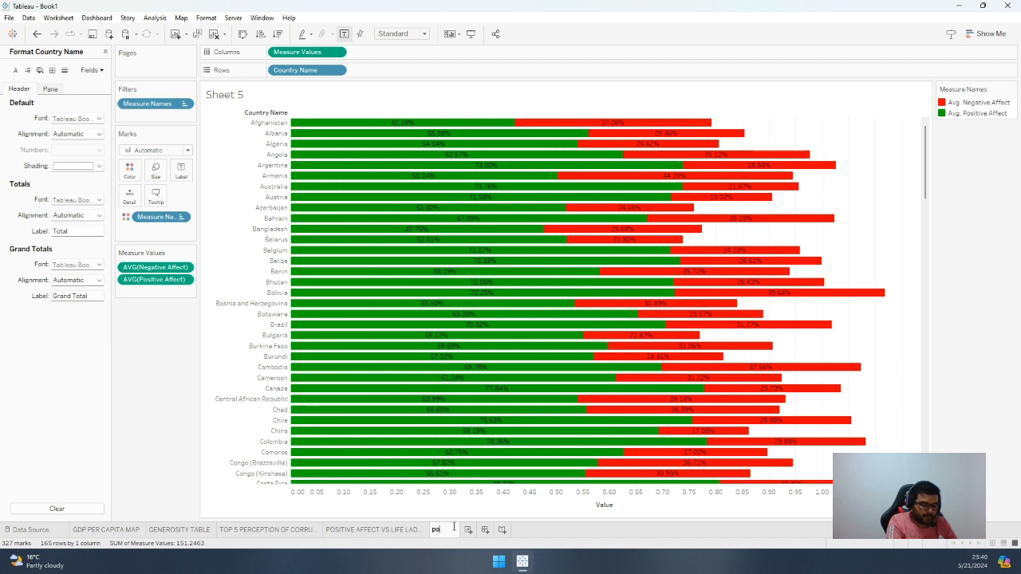
pyautogui.press('BackSpace')
pyautogui.write('STIVE')
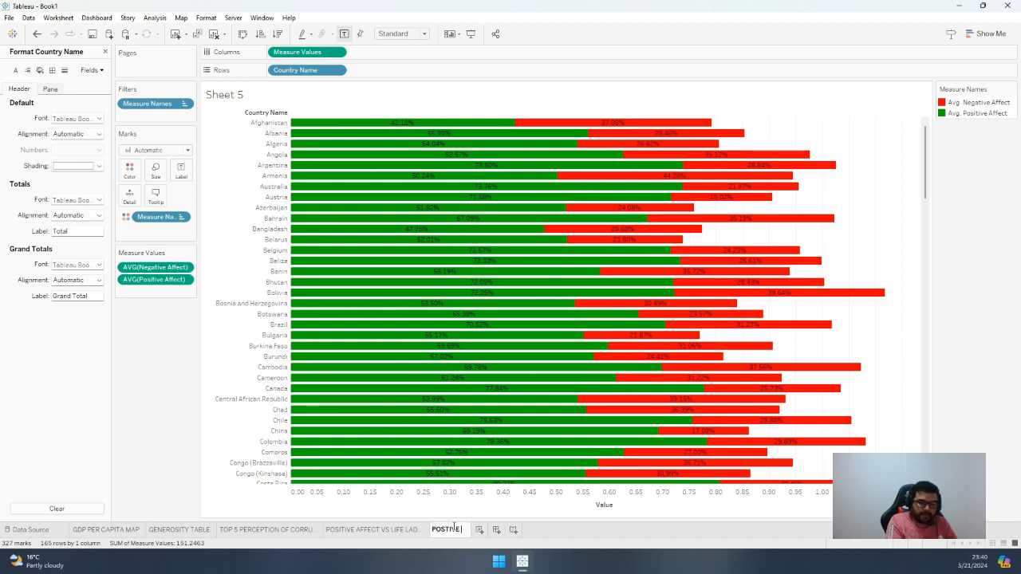
pyautogui.write(' VS NEGA')
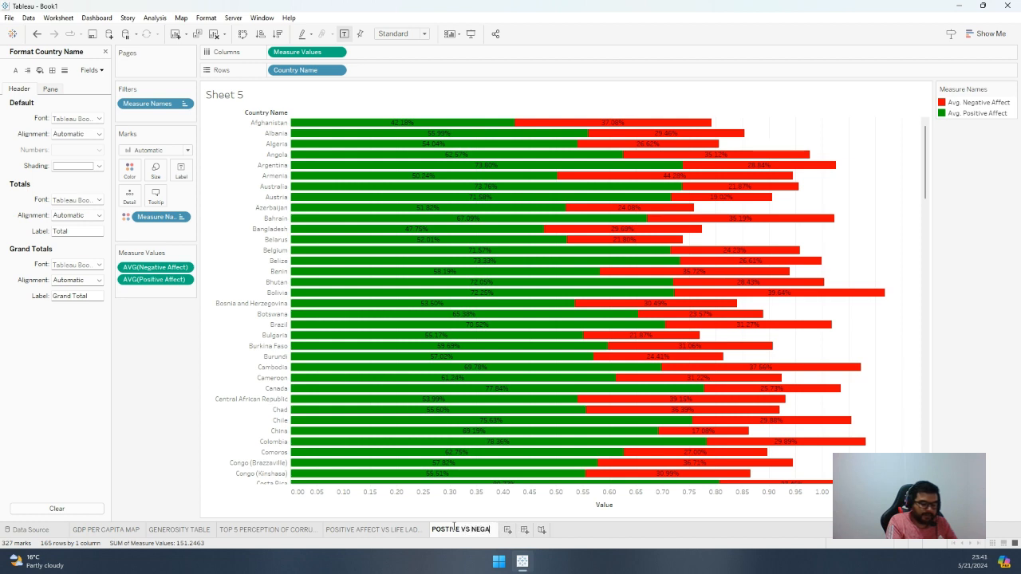
pyautogui.write('TIVE')
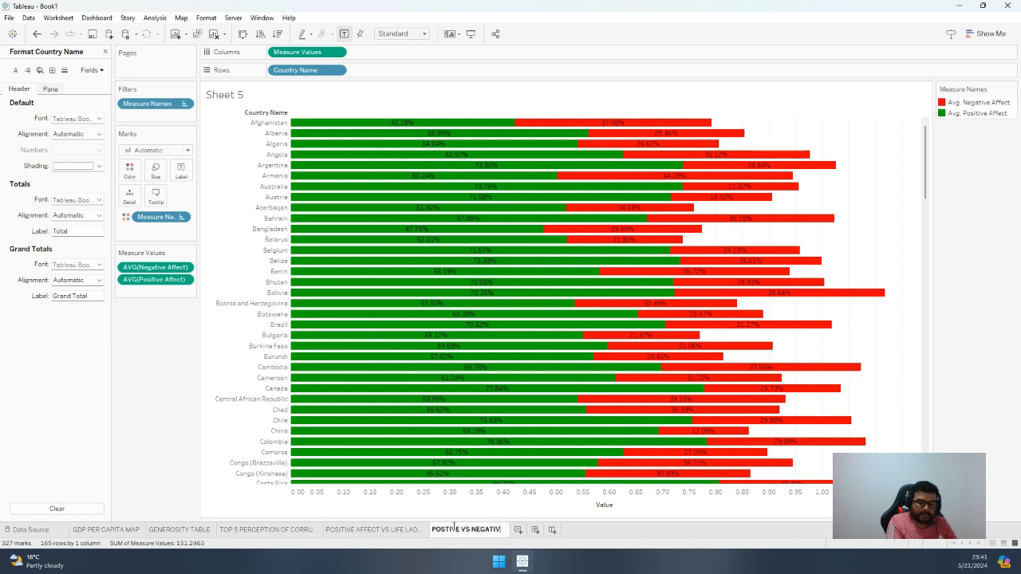
pyautogui.write(' AFFE')
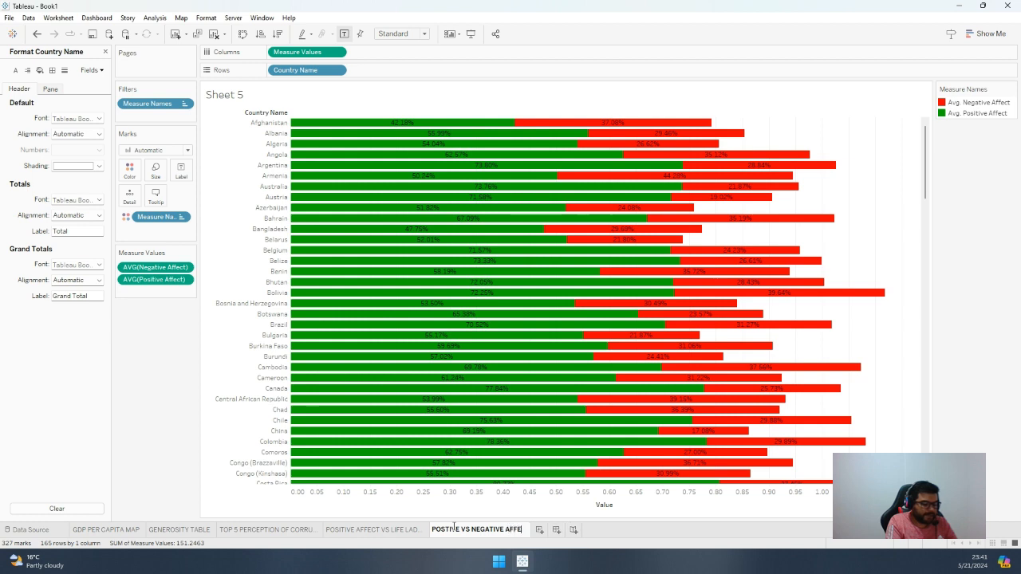
pyautogui.write('DTT')
pyautogui.press('Return')
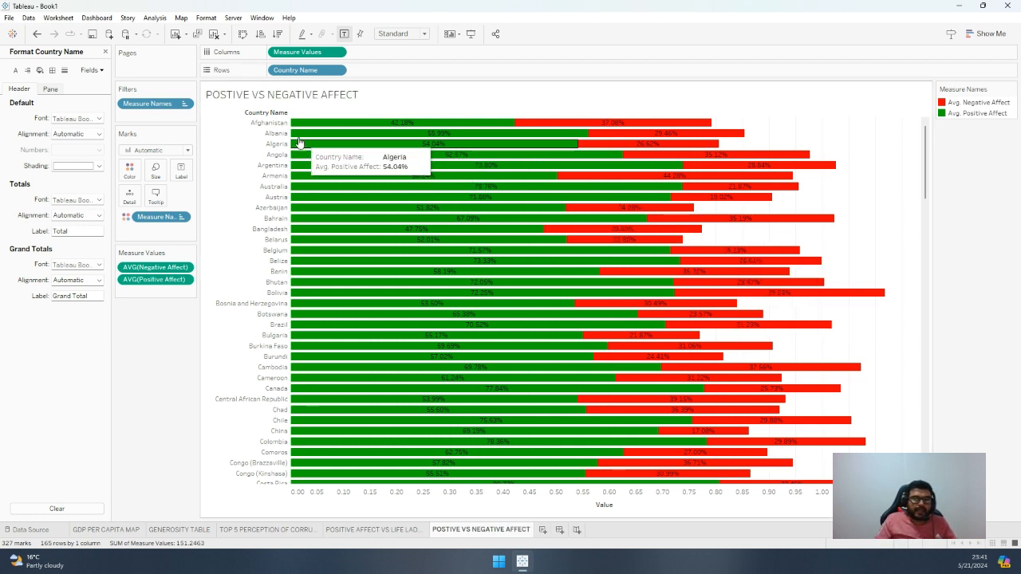
# Format the worksheet's pane font so the bar labels are size 10, bold and white
pyautogui.click(403, 121)
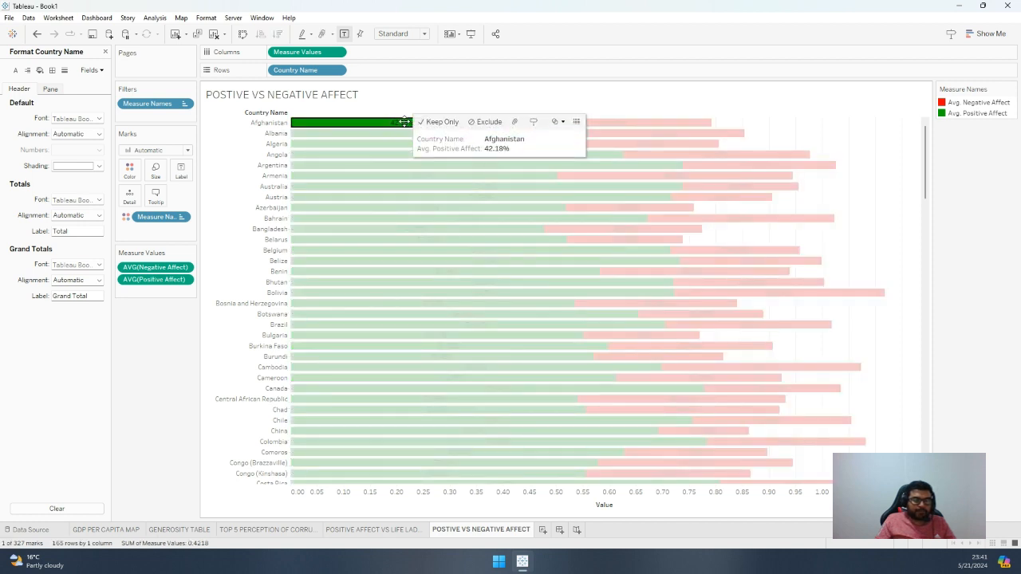
pyautogui.rightClick(403, 122)
pyautogui.click(415, 171)
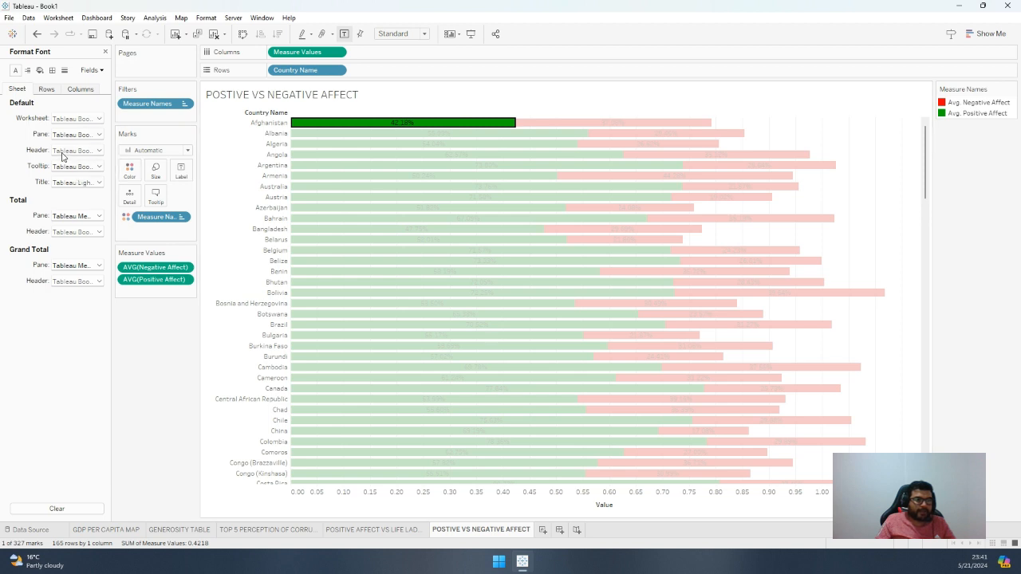
pyautogui.click(70, 150)
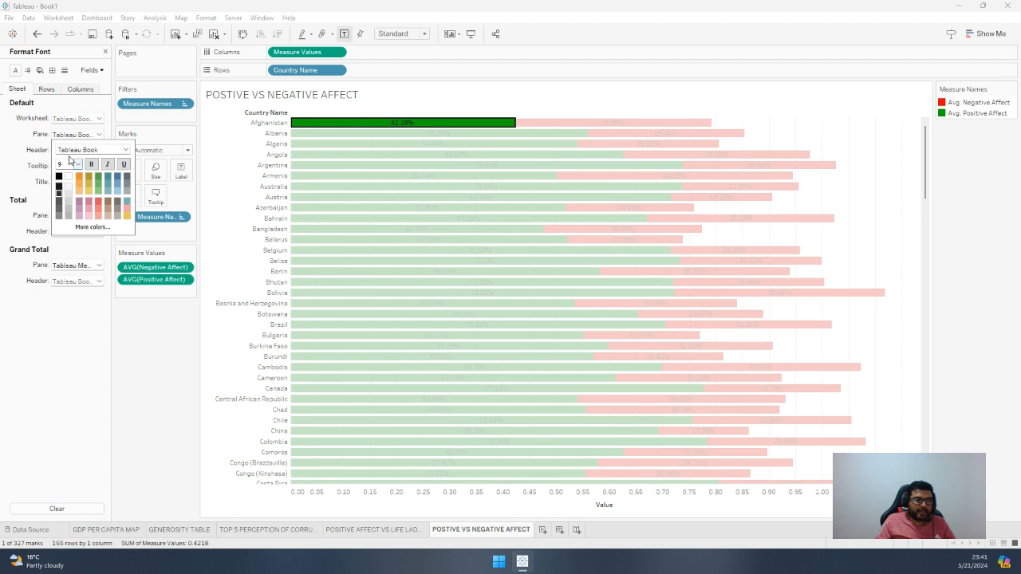
pyautogui.click(78, 164)
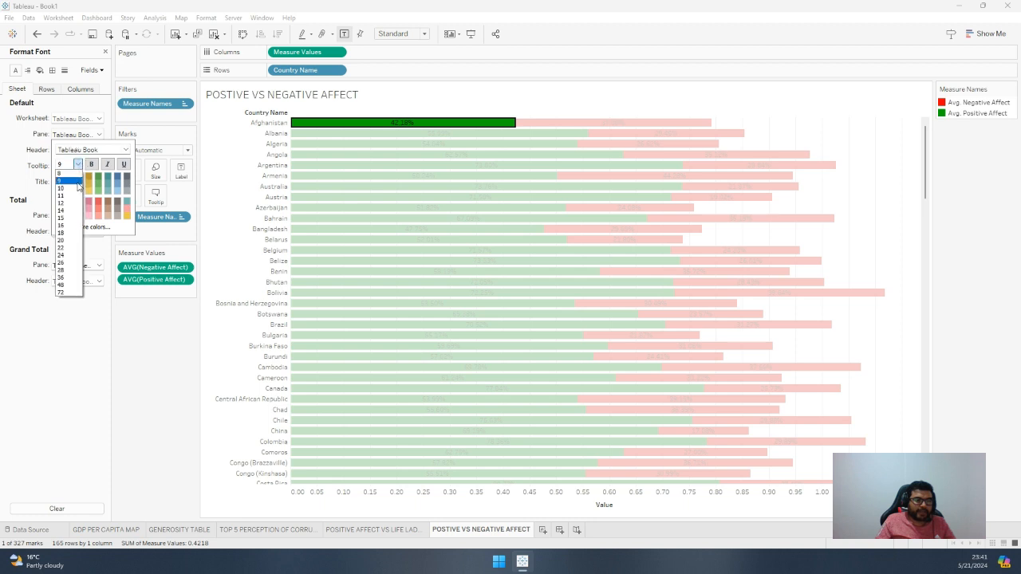
pyautogui.click(72, 187)
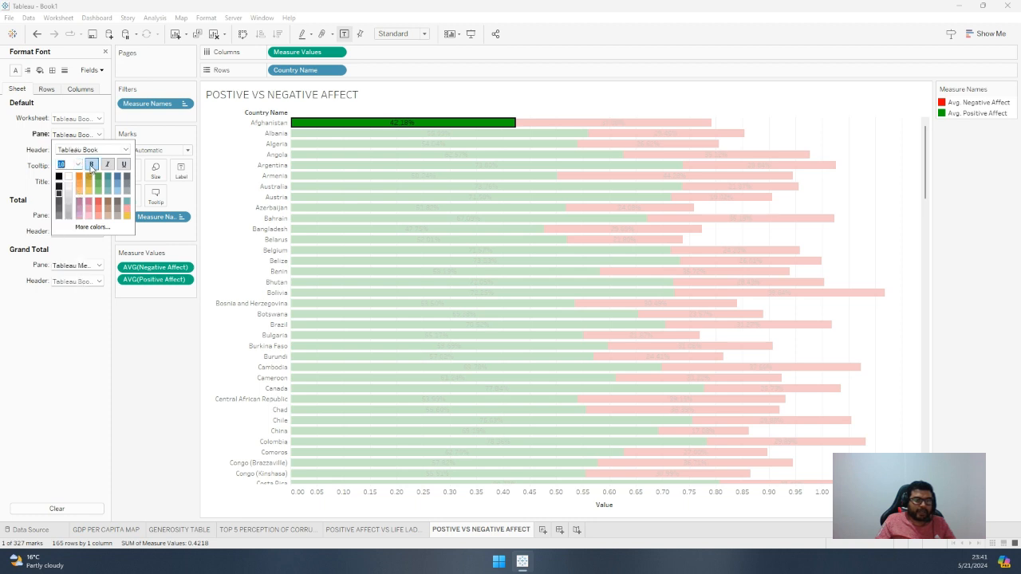
pyautogui.click(91, 165)
pyautogui.click(68, 179)
pyautogui.click(76, 340)
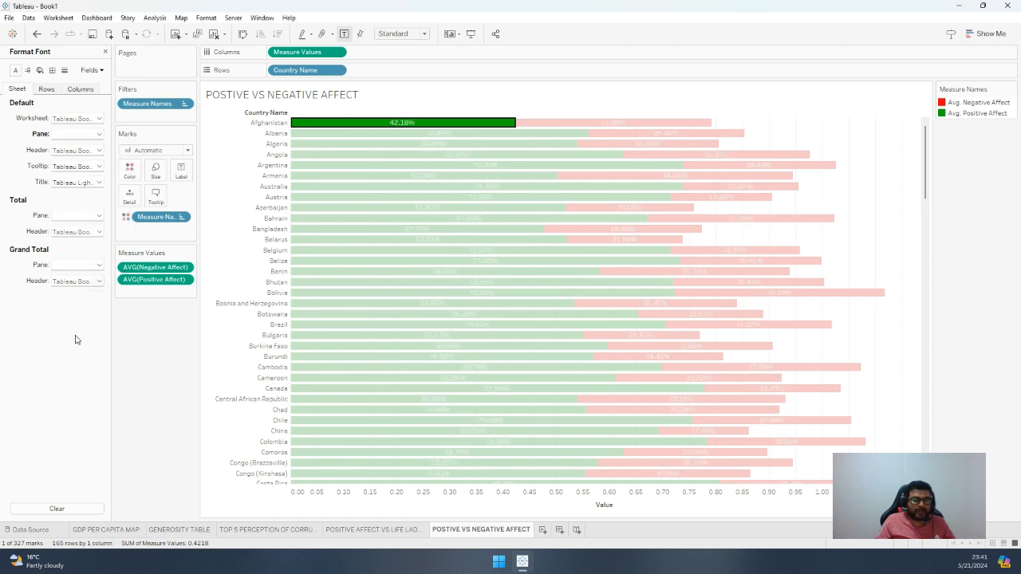
pyautogui.click(595, 123)
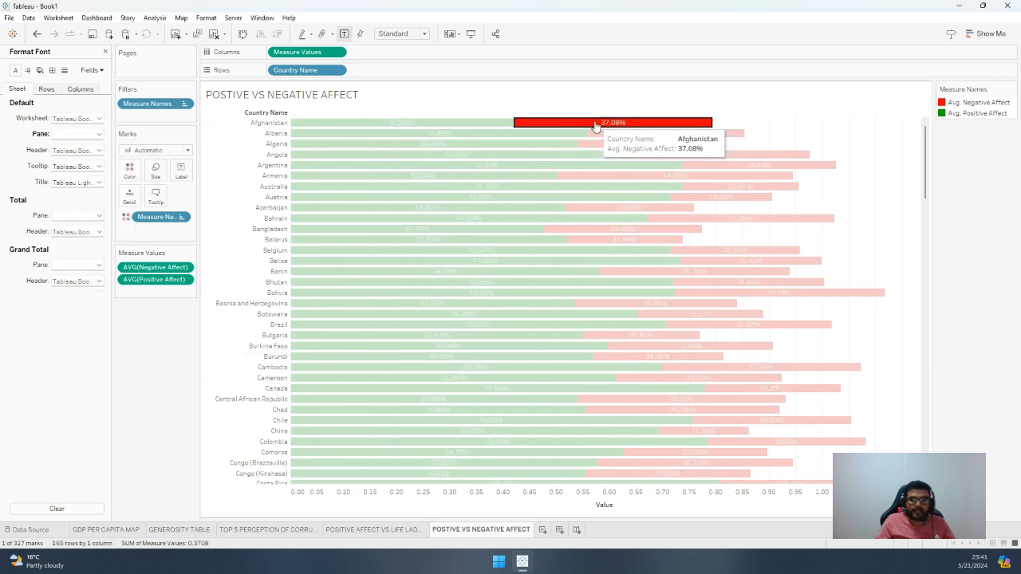
pyautogui.click(595, 124)
# Correct the spelling of the sheet name to "POSITIVE VS NEGATIVE AFFECT"
pyautogui.scroll(-3, 516, 376)
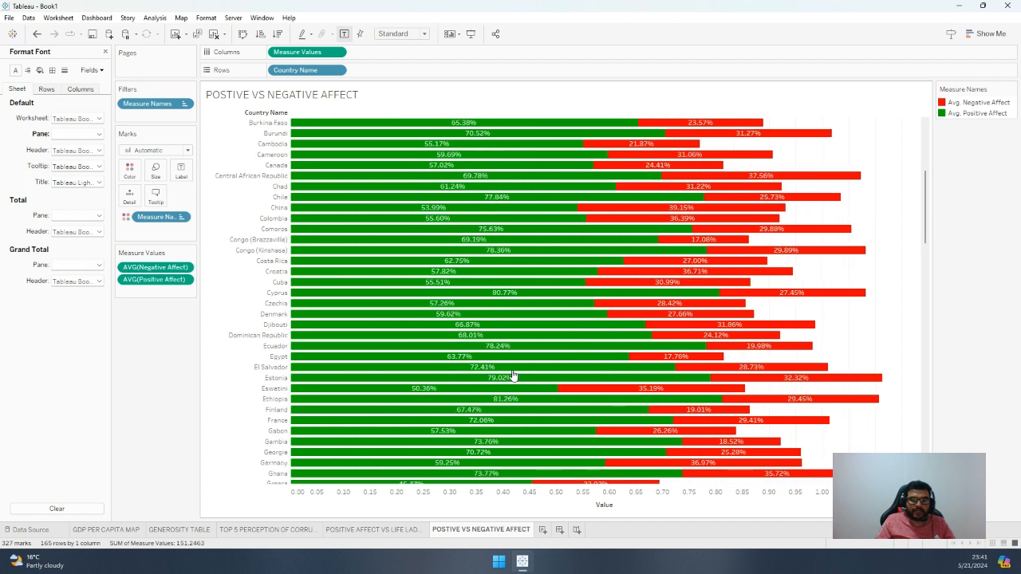
pyautogui.scroll(3, 513, 376)
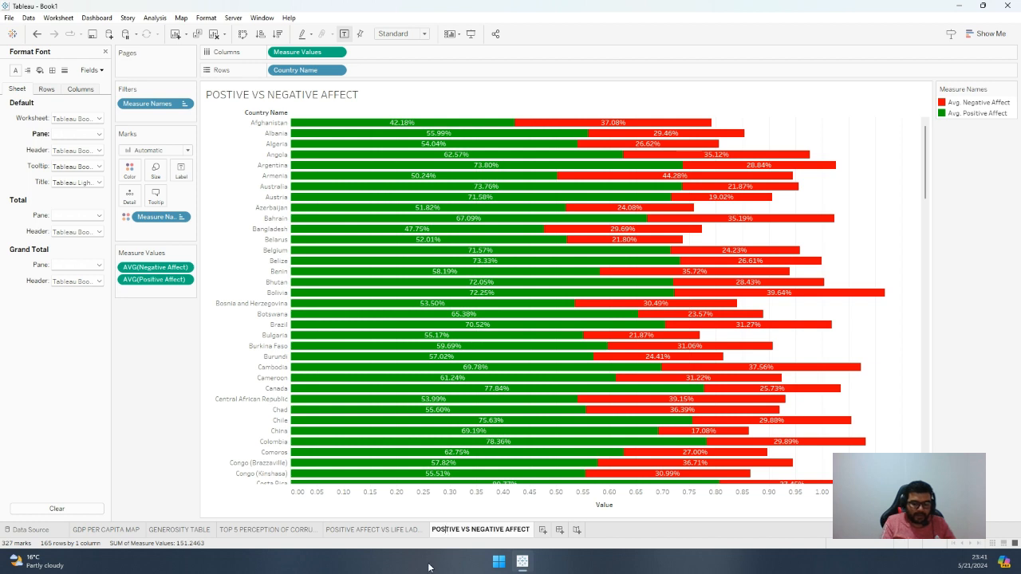
pyautogui.write('I')
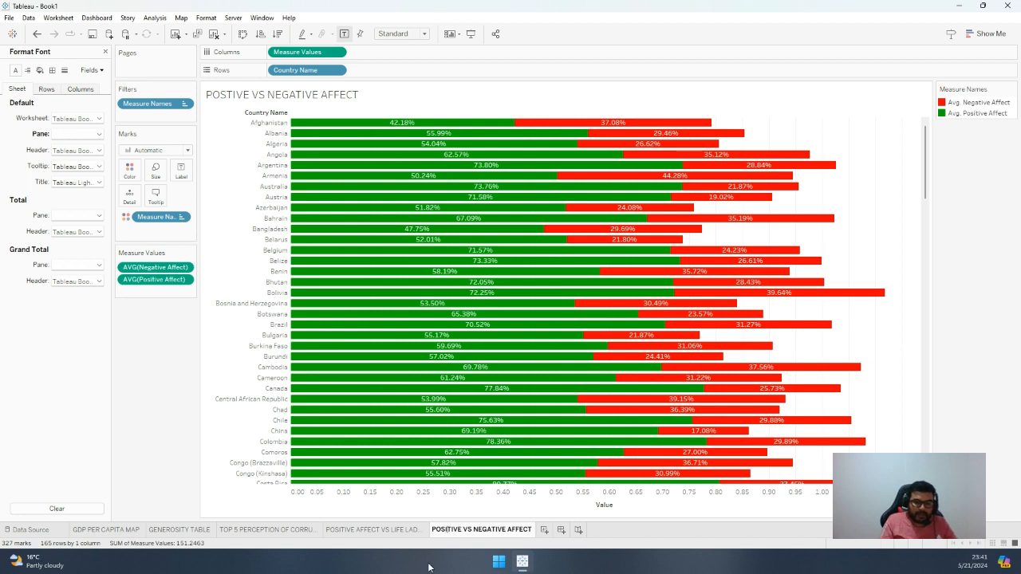
pyautogui.press('Return')
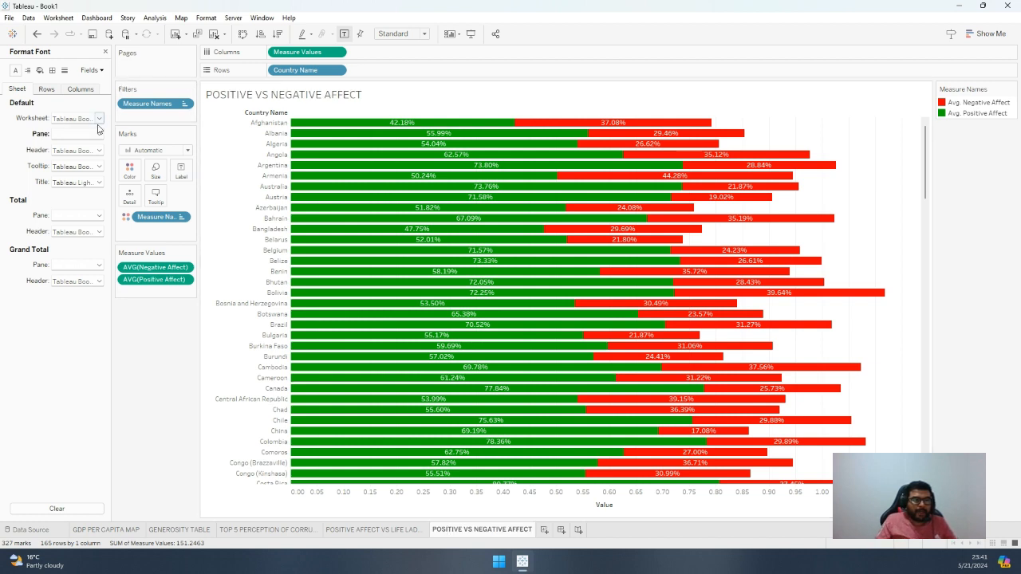
# Set the worksheet's default pane alignment to horizontal center and vertical middle
pyautogui.click(27, 70)
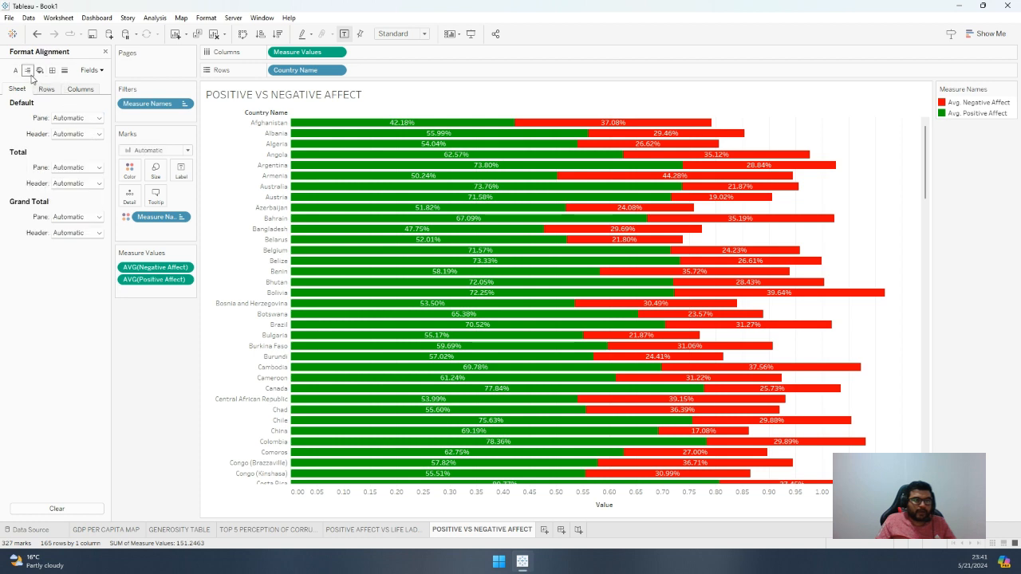
pyautogui.click(76, 119)
pyautogui.click(79, 161)
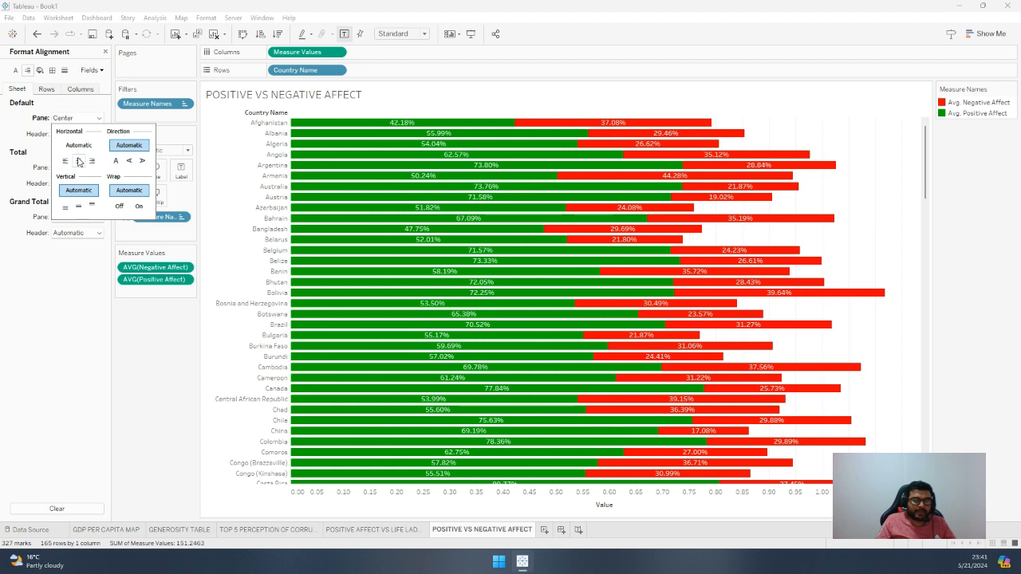
pyautogui.click(79, 207)
pyautogui.click(66, 261)
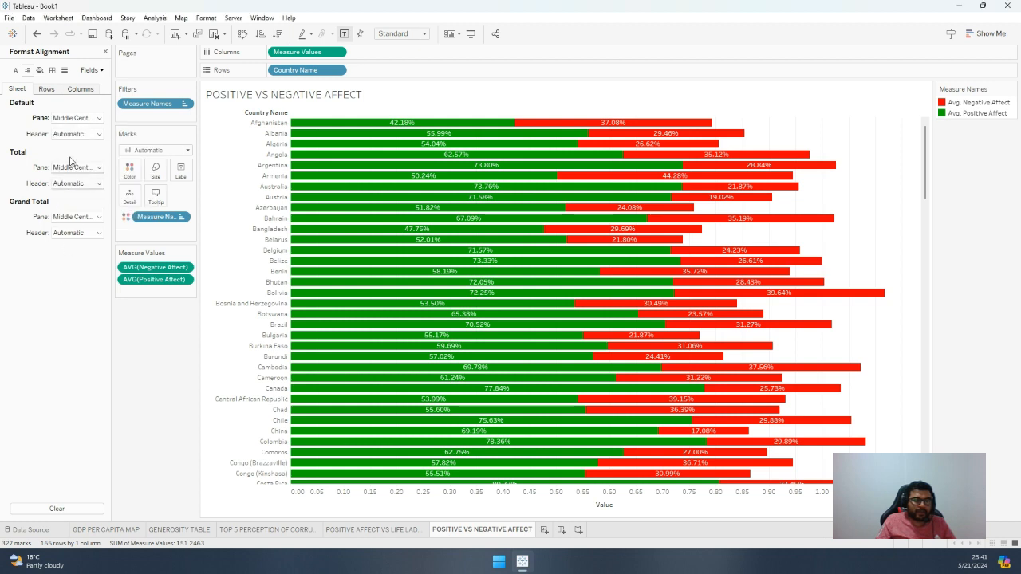
# Try center and left alignment for the default header, and set it to horizontal right and vertical middle
pyautogui.click(77, 137)
pyautogui.click(78, 177)
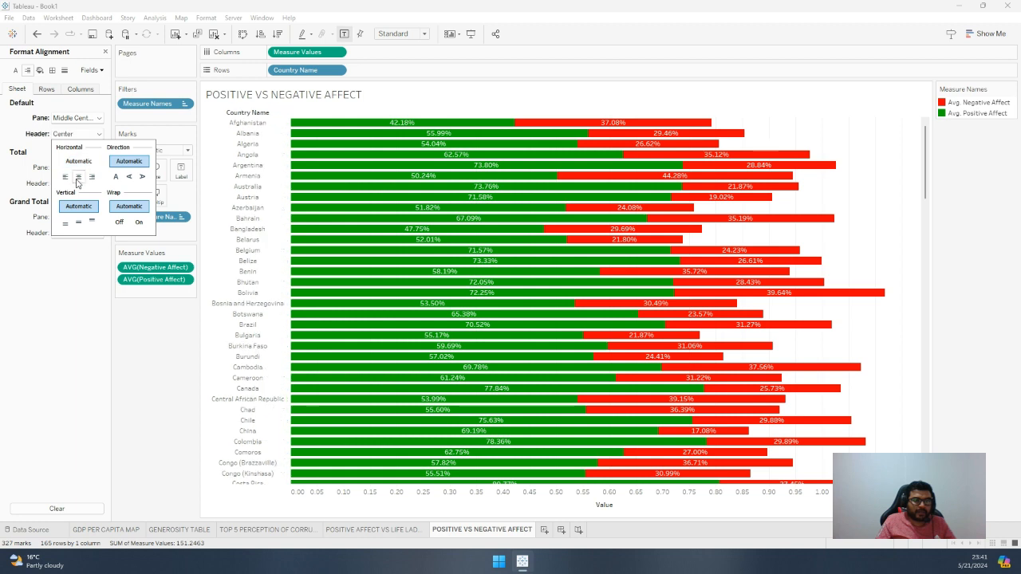
pyautogui.click(66, 177)
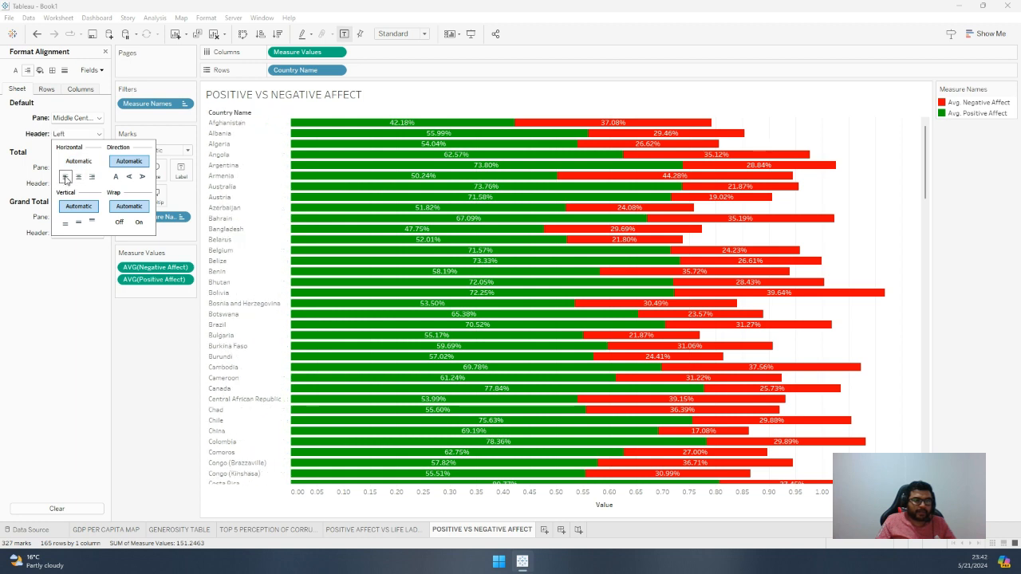
pyautogui.click(92, 177)
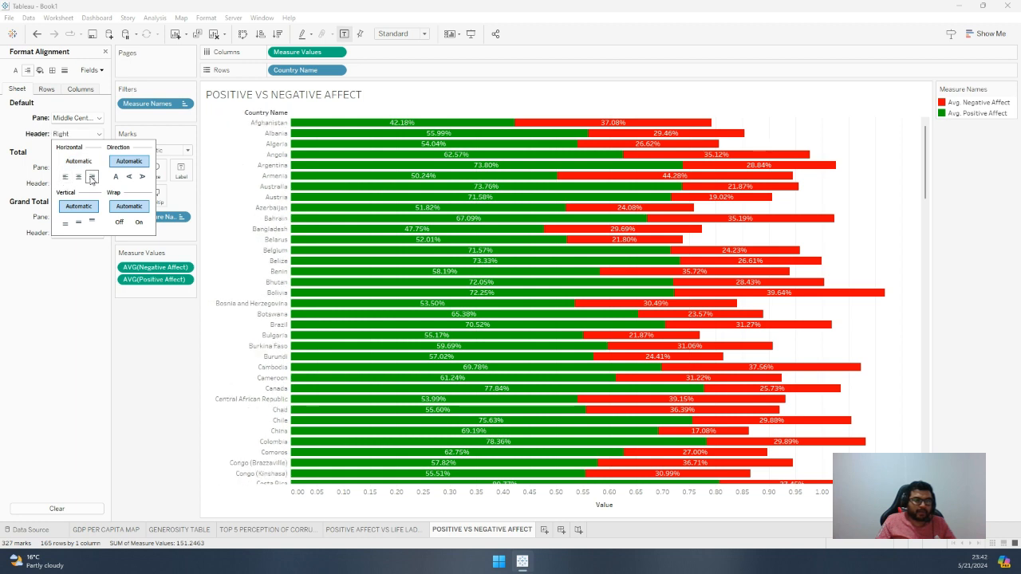
pyautogui.click(79, 223)
pyautogui.click(84, 277)
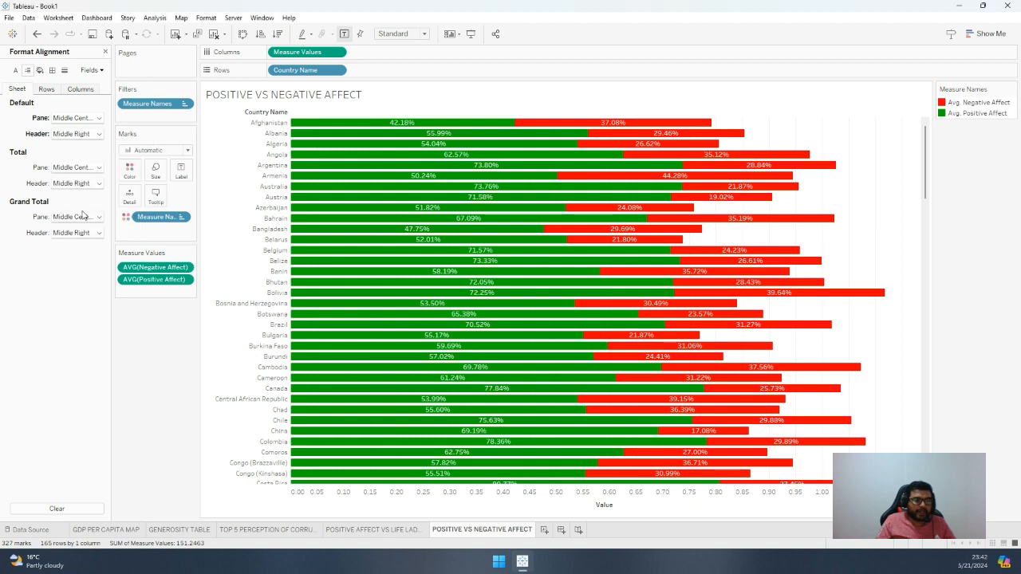
pyautogui.click(50, 93)
pyautogui.click(79, 93)
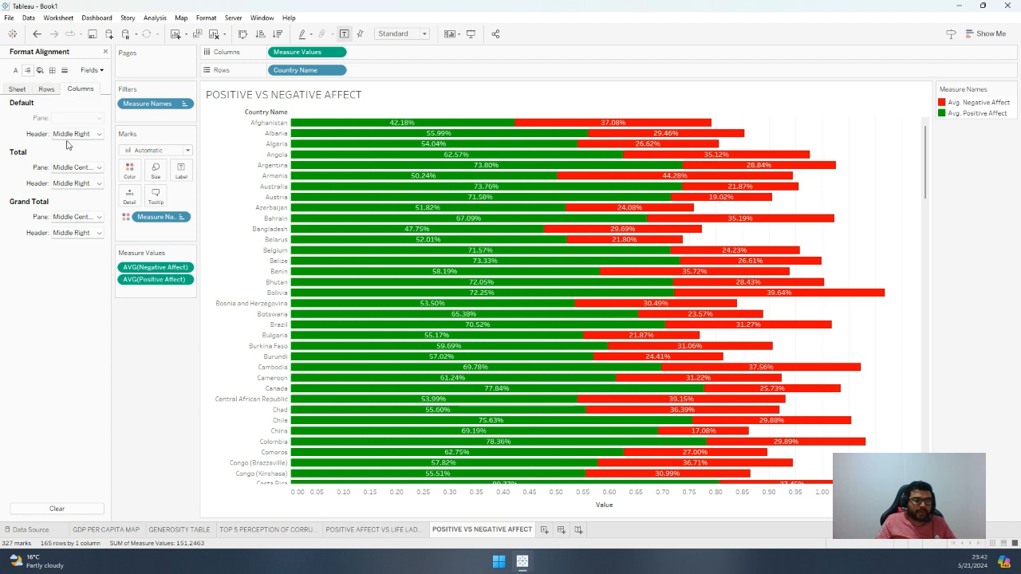
pyautogui.click(47, 89)
pyautogui.click(30, 89)
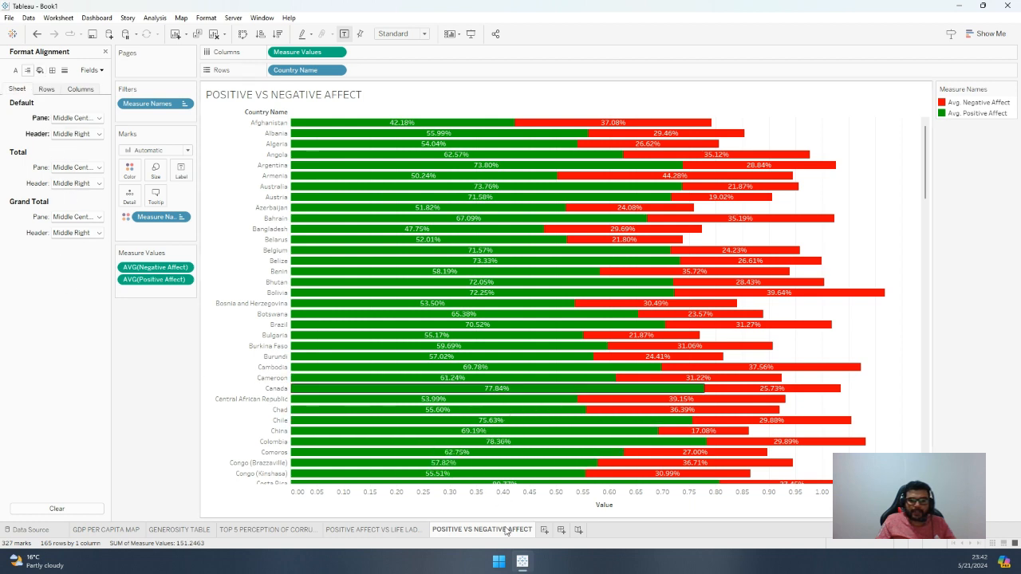
# Add a new blank worksheet, look at the GENEROSITY TABLE sheet and return to the new sheet
pyautogui.moveTo(493, 534)
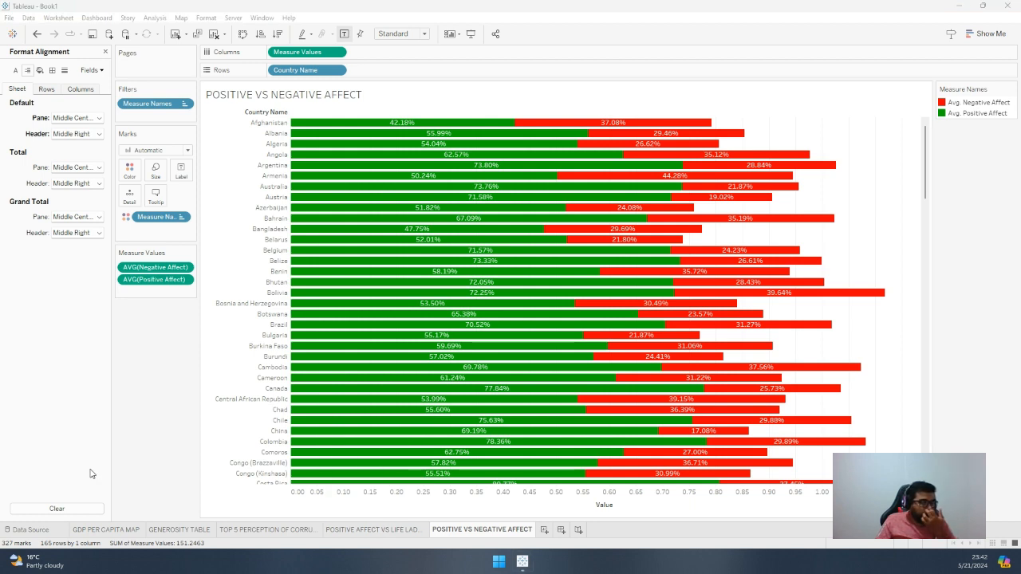
pyautogui.click(544, 530)
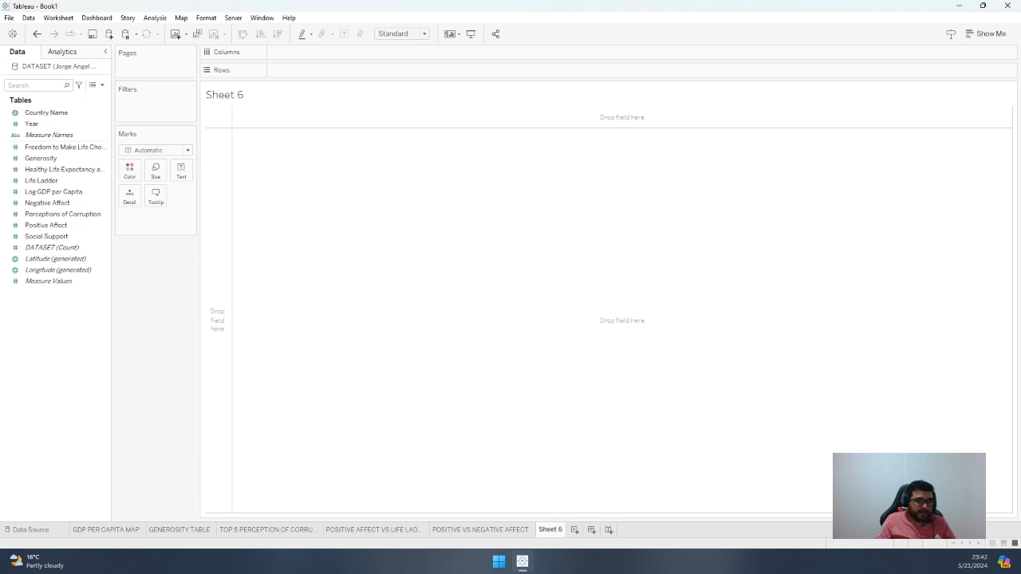
pyautogui.click(180, 529)
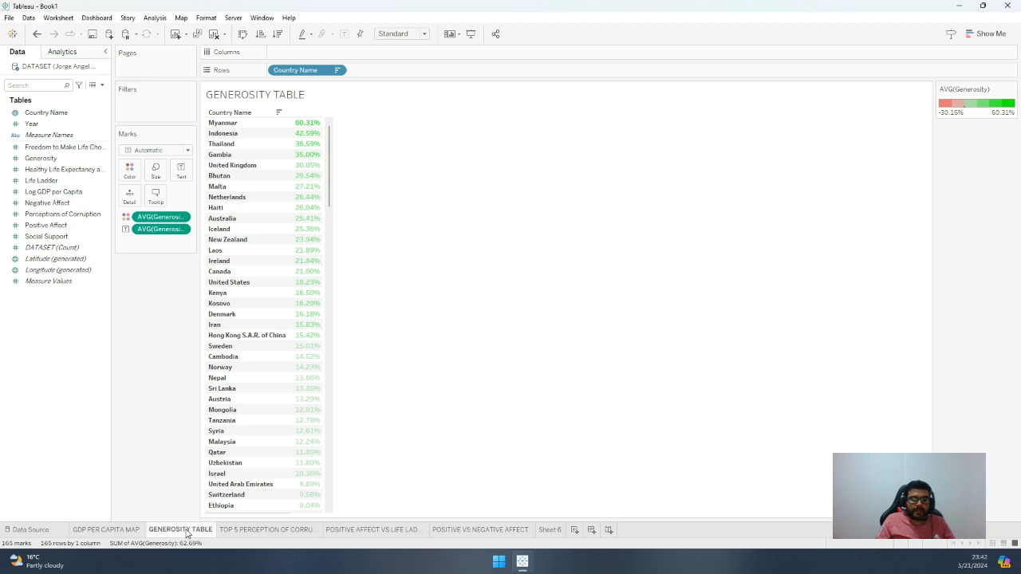
pyautogui.moveTo(238, 536)
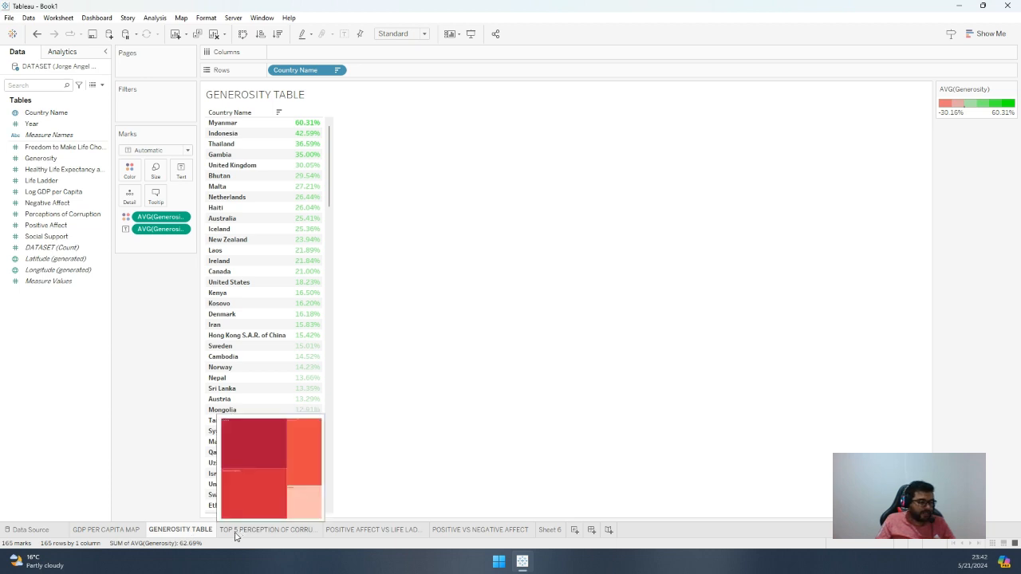
pyautogui.click(552, 531)
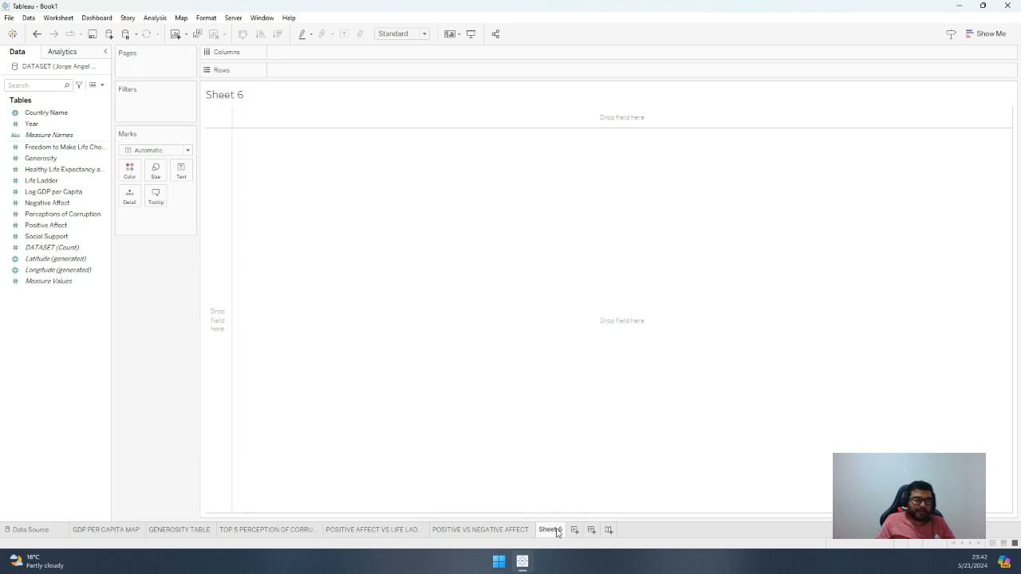
# Rename the new sheet as "BOTTOM 5 GENEROSITY" and move it directly after the GENEROSITY TABLE sheet
pyautogui.doubleClick(551, 531)
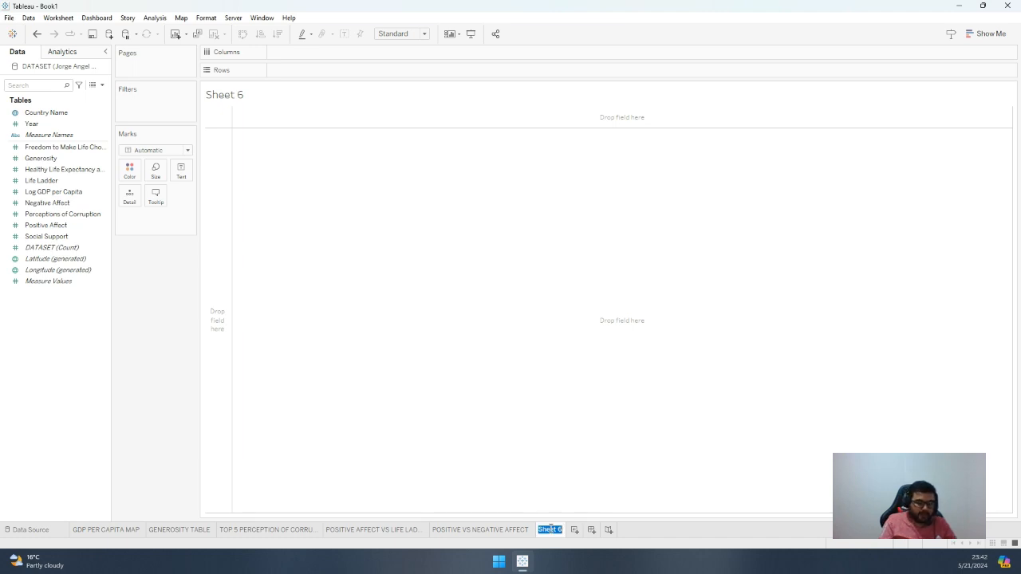
pyautogui.write('BO')
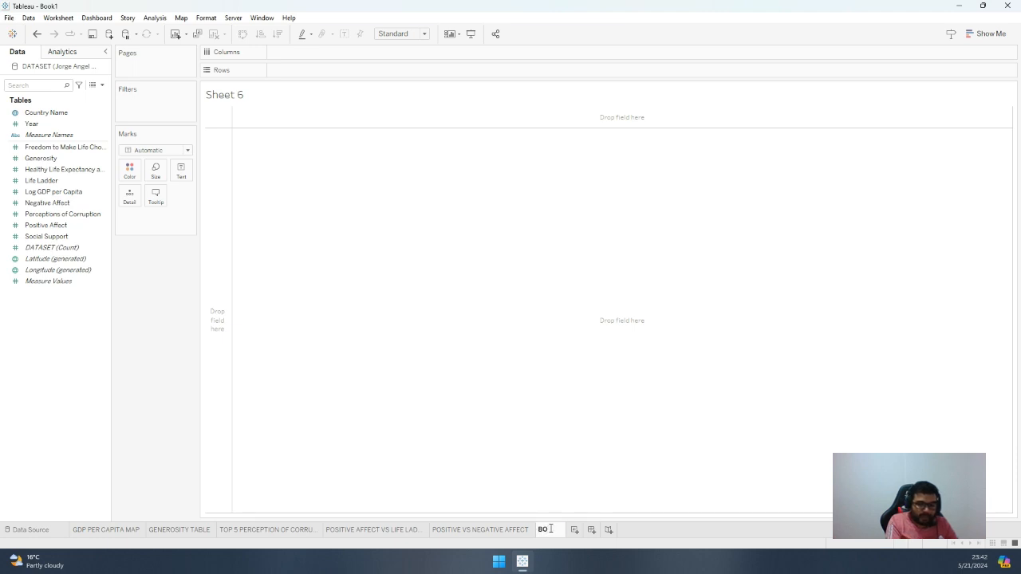
pyautogui.write('TTOM 5')
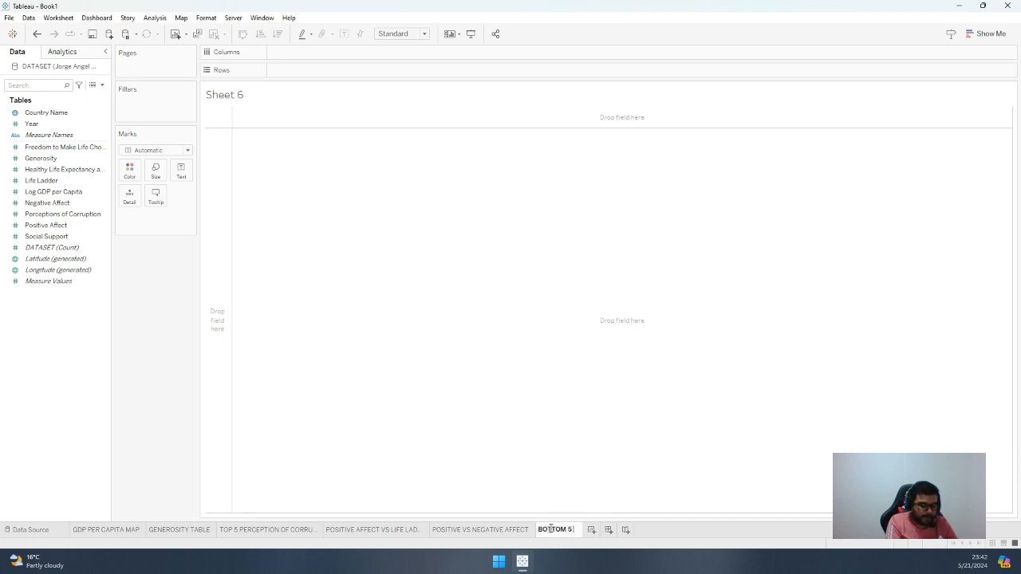
pyautogui.write(' GENER')
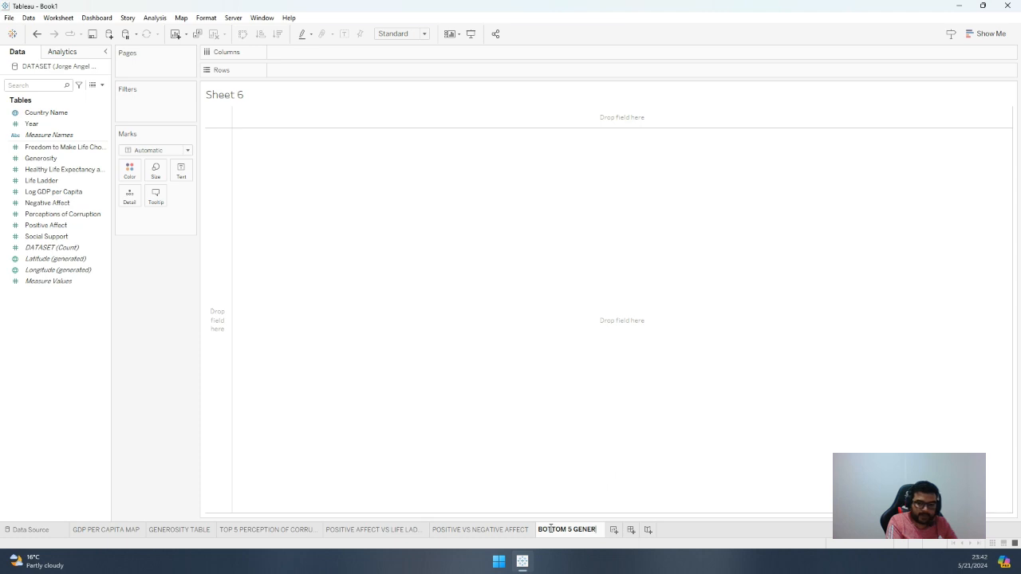
pyautogui.write('OSITY')
pyautogui.press('Return')
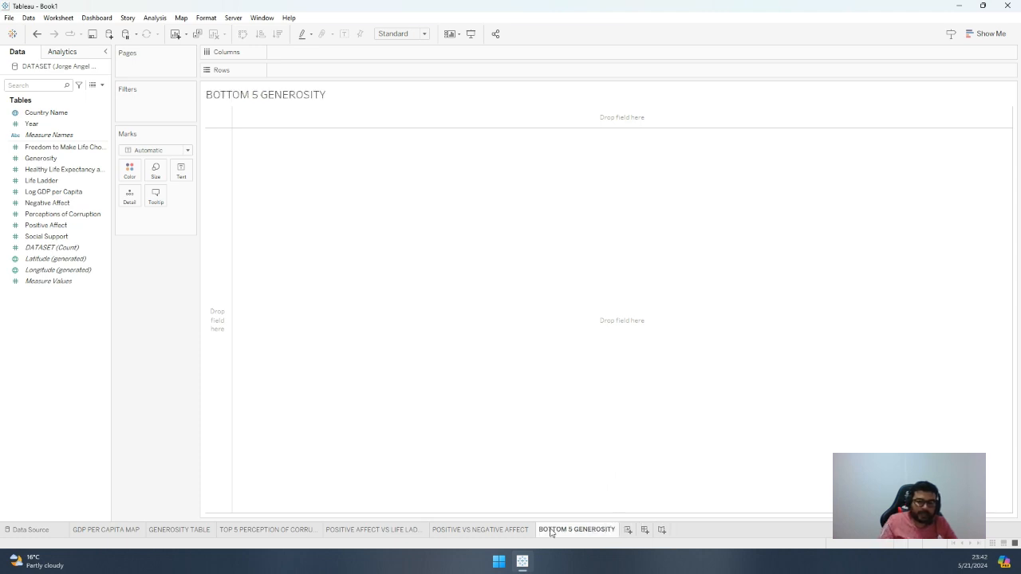
pyautogui.moveTo(550, 532); pyautogui.dragTo(221, 531)
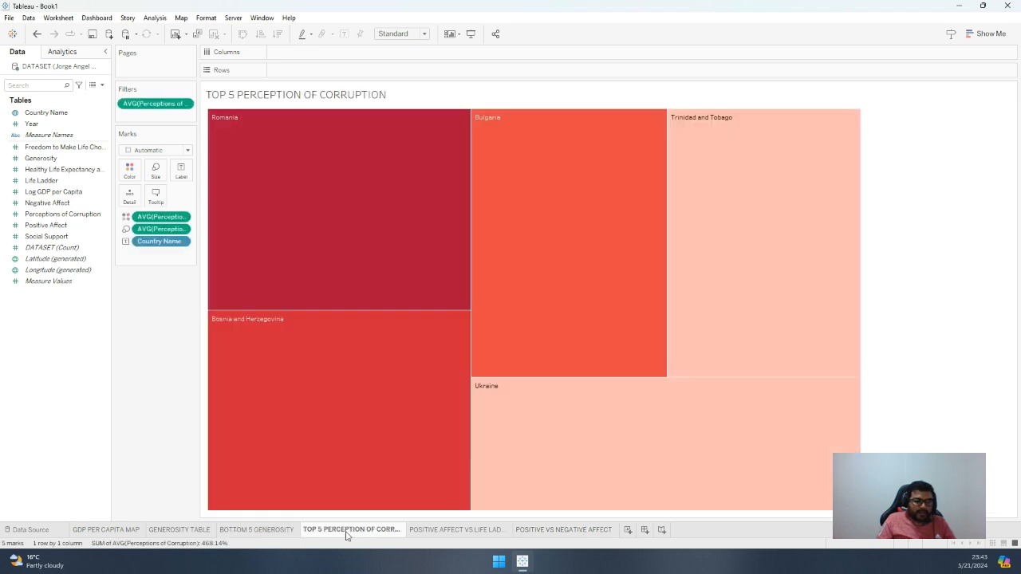
# Examine the TOP 5 PERCEPTION OF CORRUPTION sheet's setup as a reference and return to the BOTTOM 5 GENEROSITY sheet
pyautogui.click(349, 532)
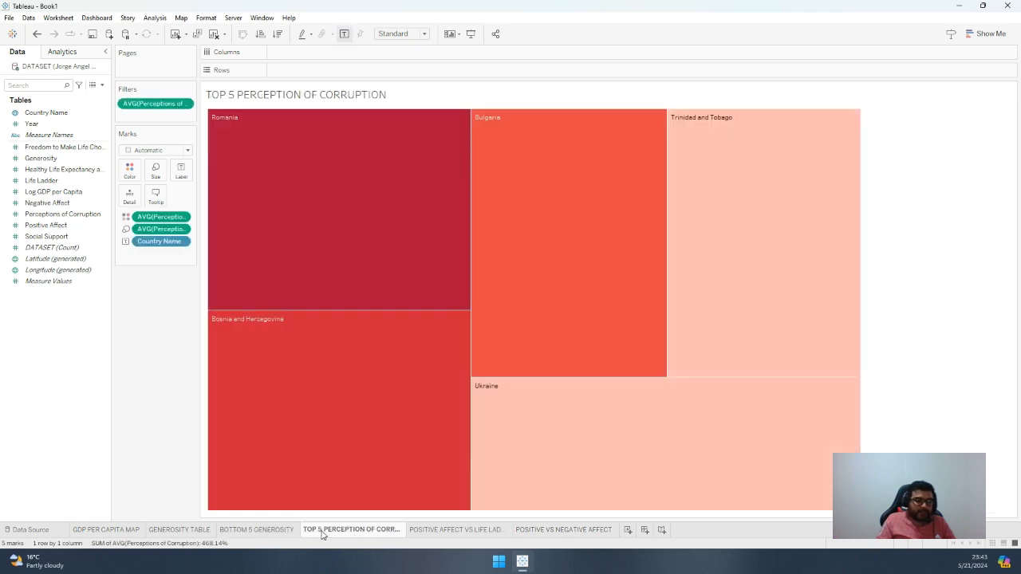
pyautogui.click(265, 532)
pyautogui.click(336, 531)
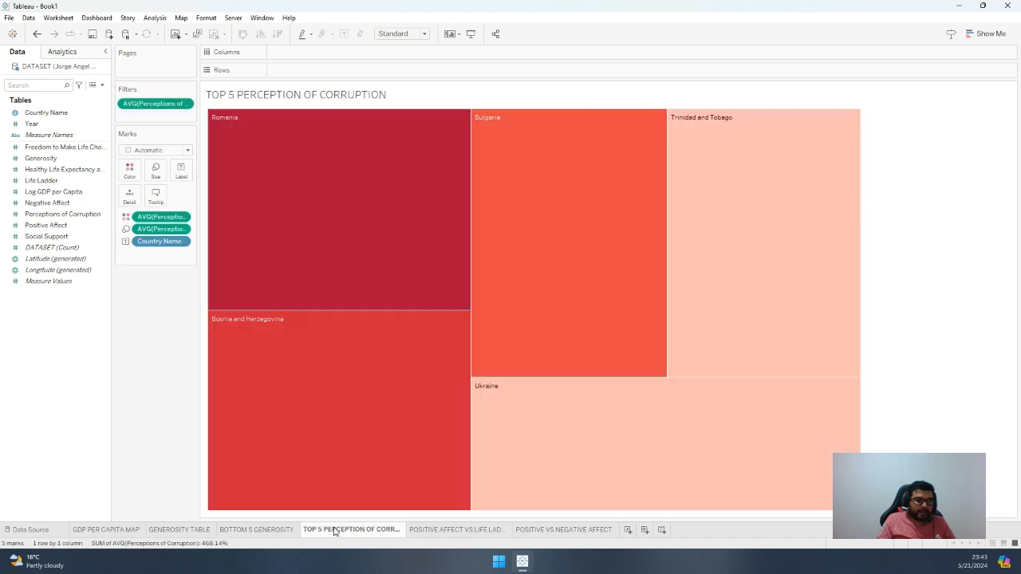
pyautogui.click(262, 532)
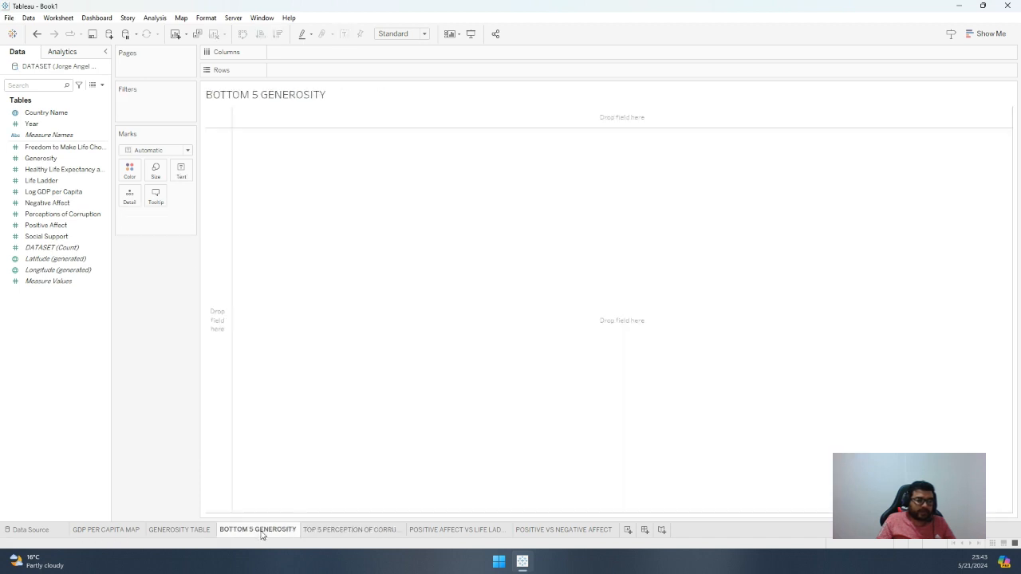
pyautogui.moveTo(262, 532); pyautogui.dragTo(221, 506)
pyautogui.click(331, 530)
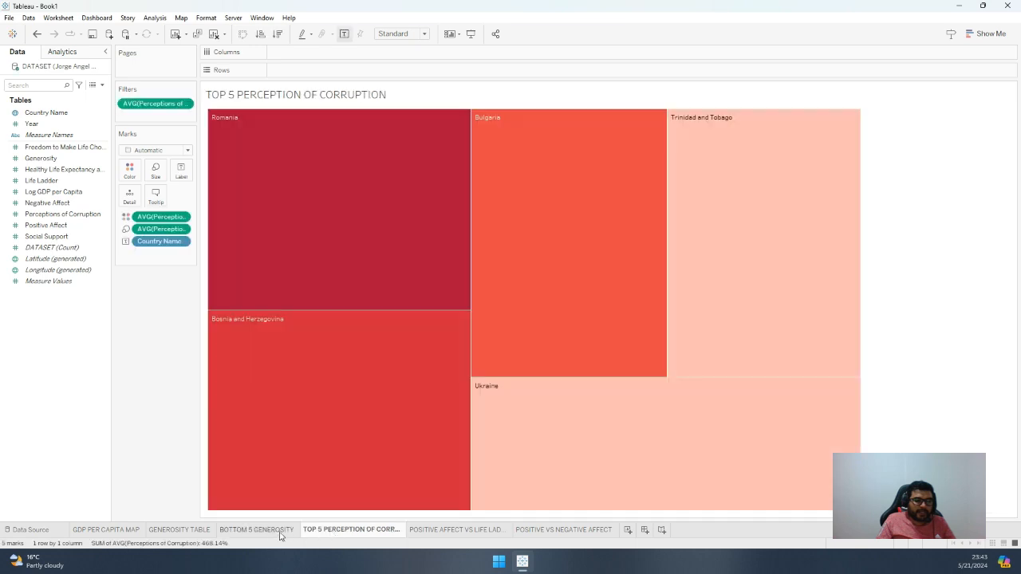
pyautogui.click(275, 532)
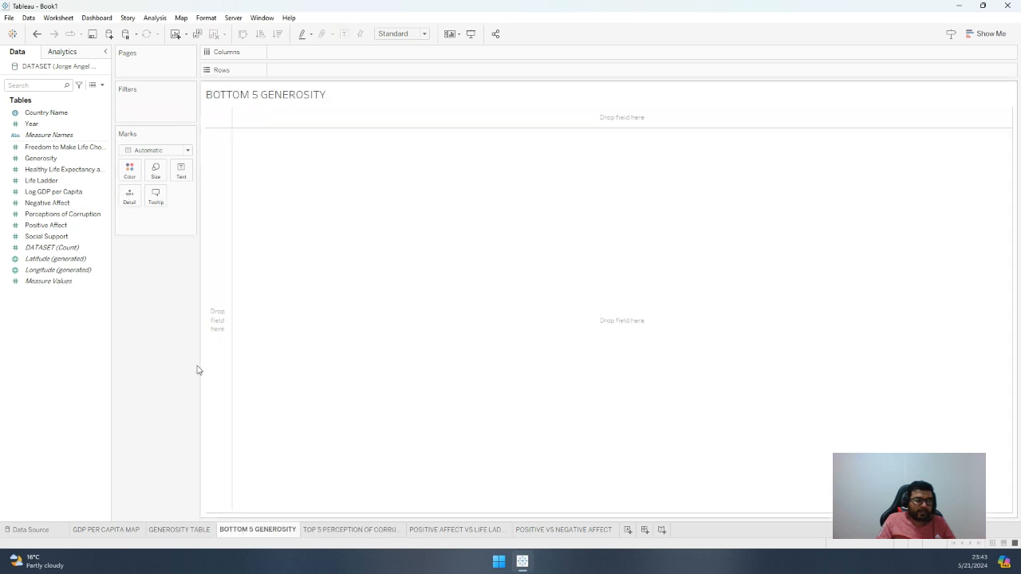
pyautogui.click(64, 169)
pyautogui.click(56, 159)
pyautogui.moveTo(55, 160); pyautogui.dragTo(149, 103)
pyautogui.click(459, 230)
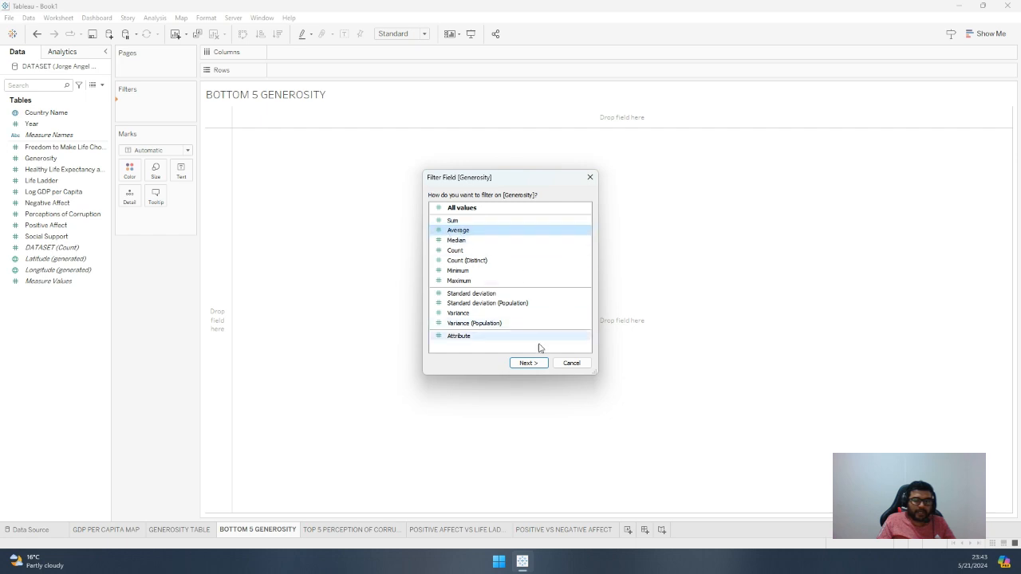
pyautogui.click(529, 363)
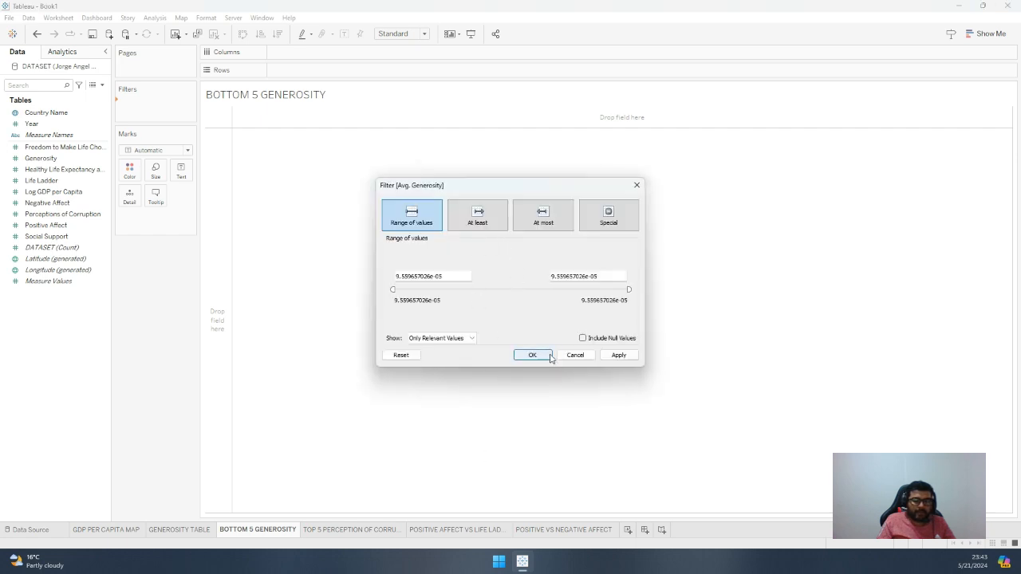
pyautogui.click(577, 355)
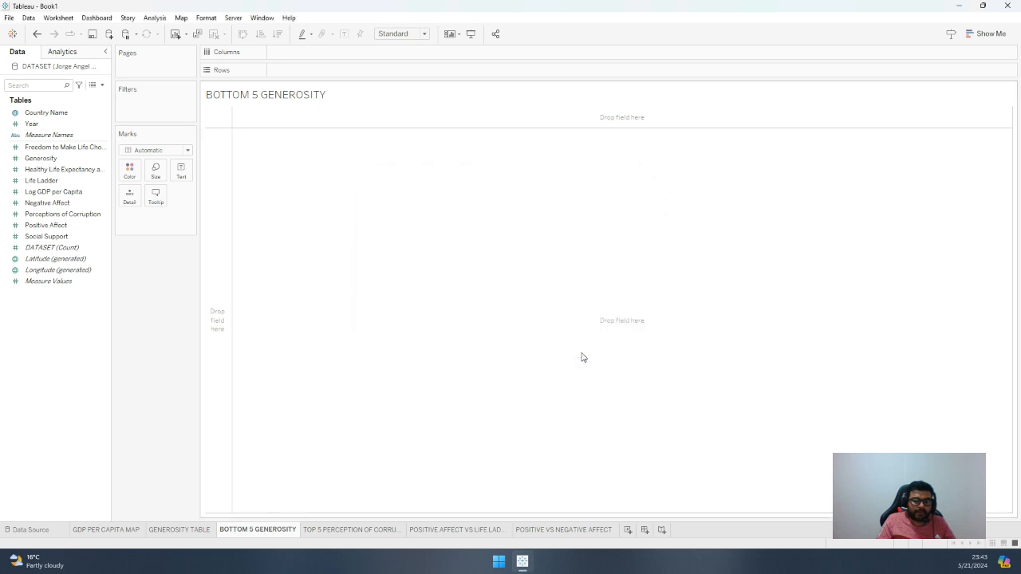
# Check the corruption treemap again, and color the BOTTOM 5 GENEROSITY sheet's marks by average Generosity
pyautogui.click(346, 533)
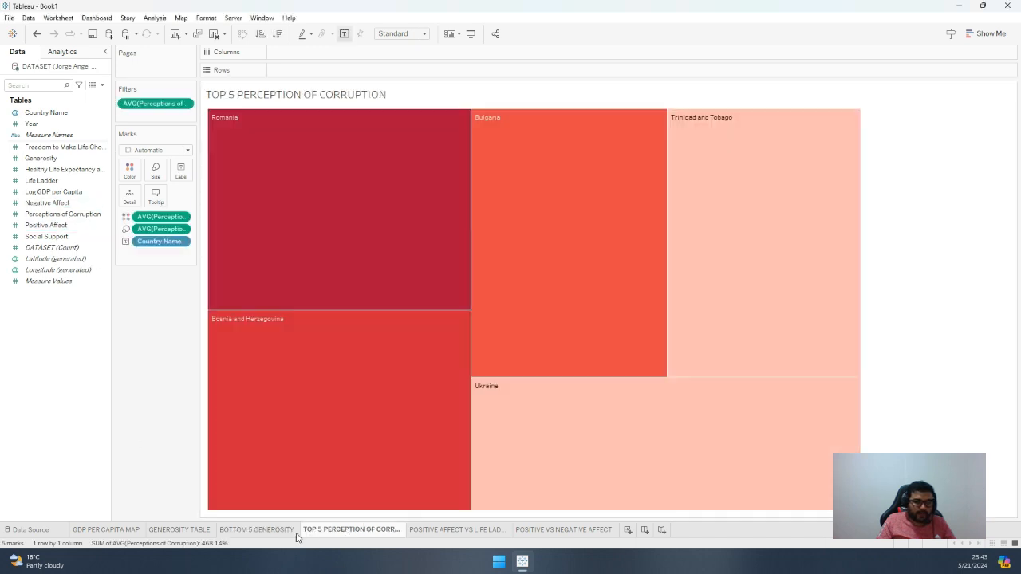
pyautogui.click(265, 533)
pyautogui.moveTo(38, 158); pyautogui.dragTo(132, 174)
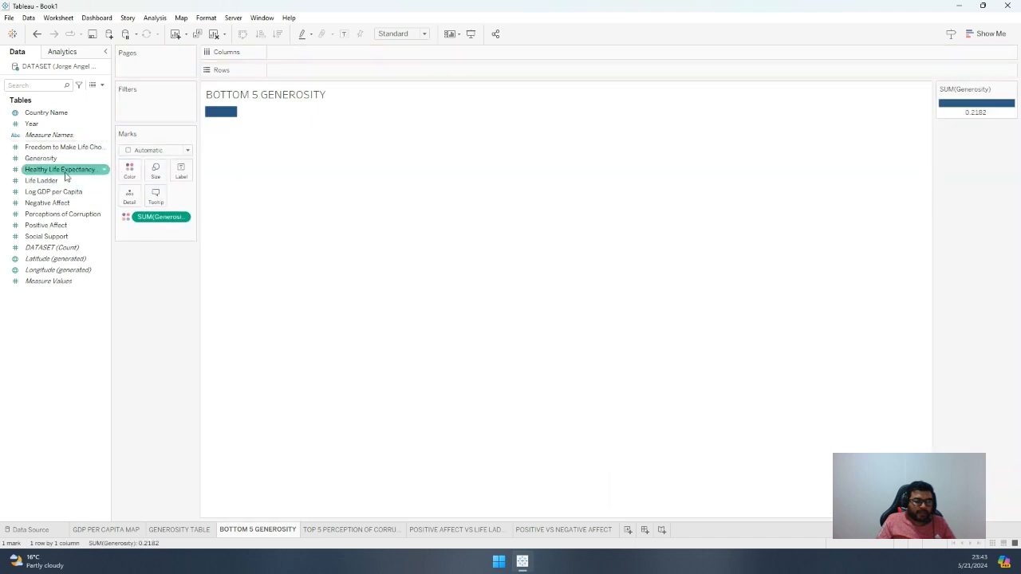
pyautogui.click(183, 217)
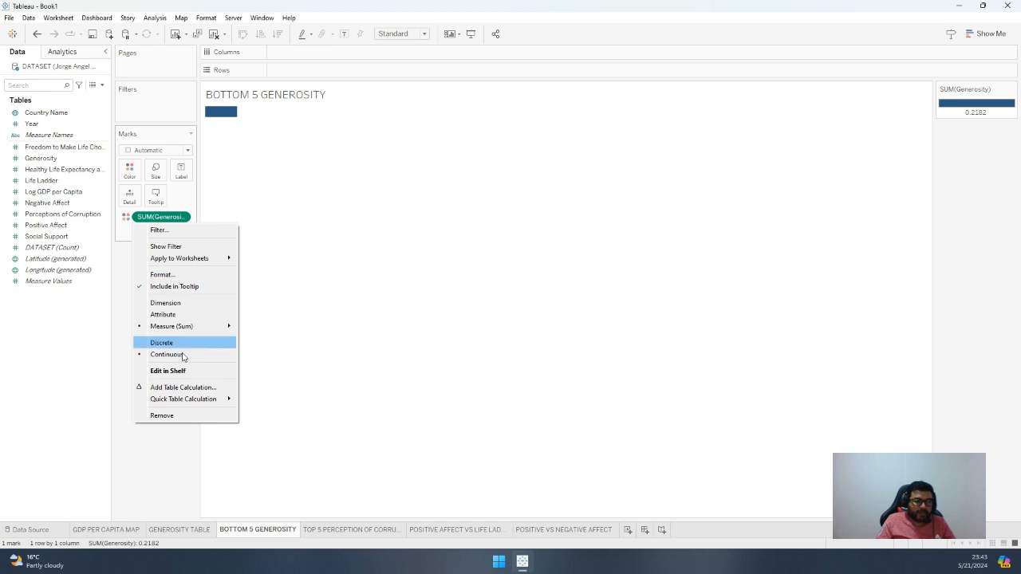
pyautogui.moveTo(228, 325)
pyautogui.click(267, 338)
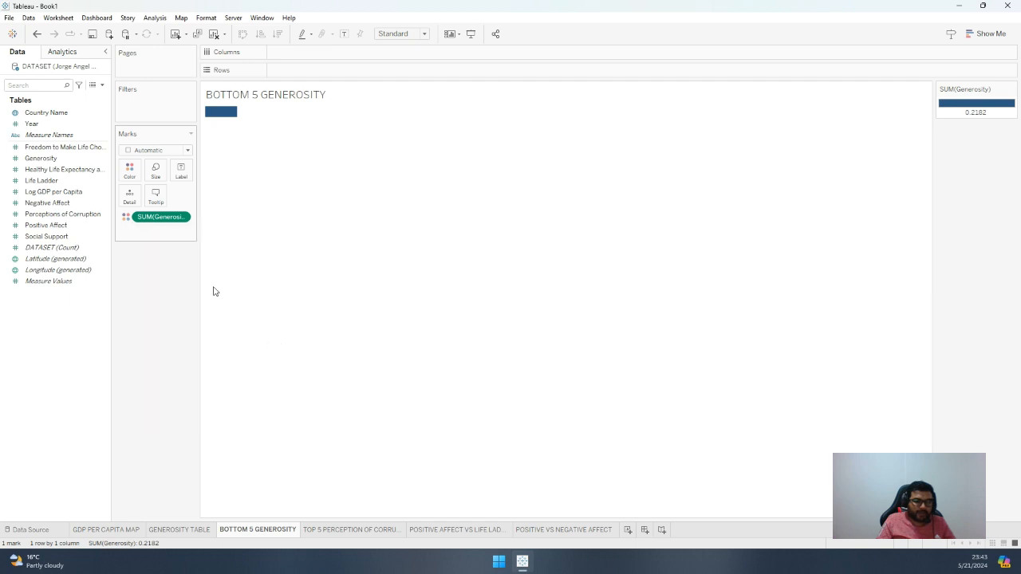
# Try the Percentage number format on the average Generosity axis scale, and set it back to Automatic
pyautogui.click(181, 217)
pyautogui.click(174, 275)
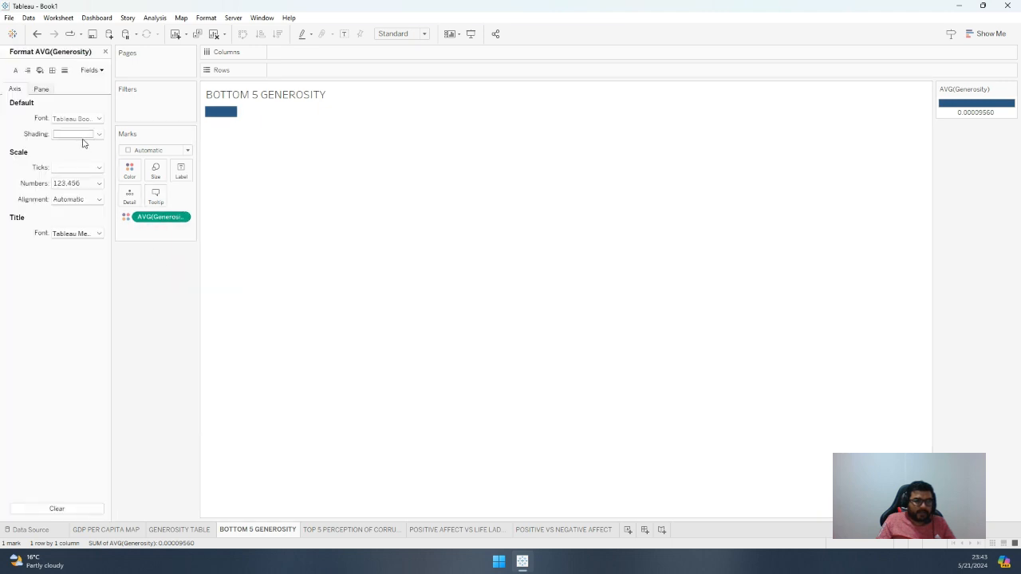
pyautogui.click(76, 183)
pyautogui.click(80, 249)
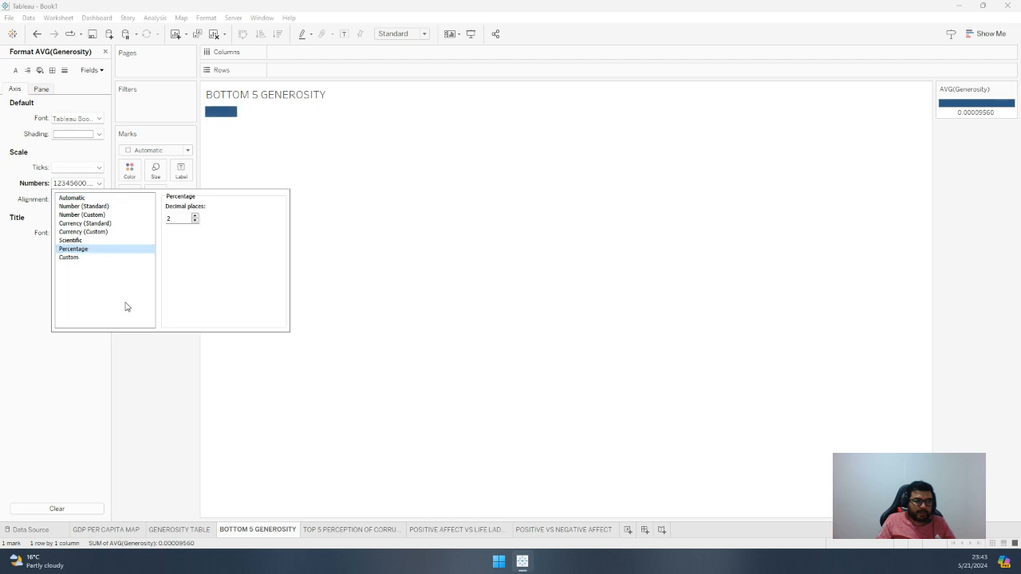
pyautogui.click(141, 373)
pyautogui.moveTo(220, 116)
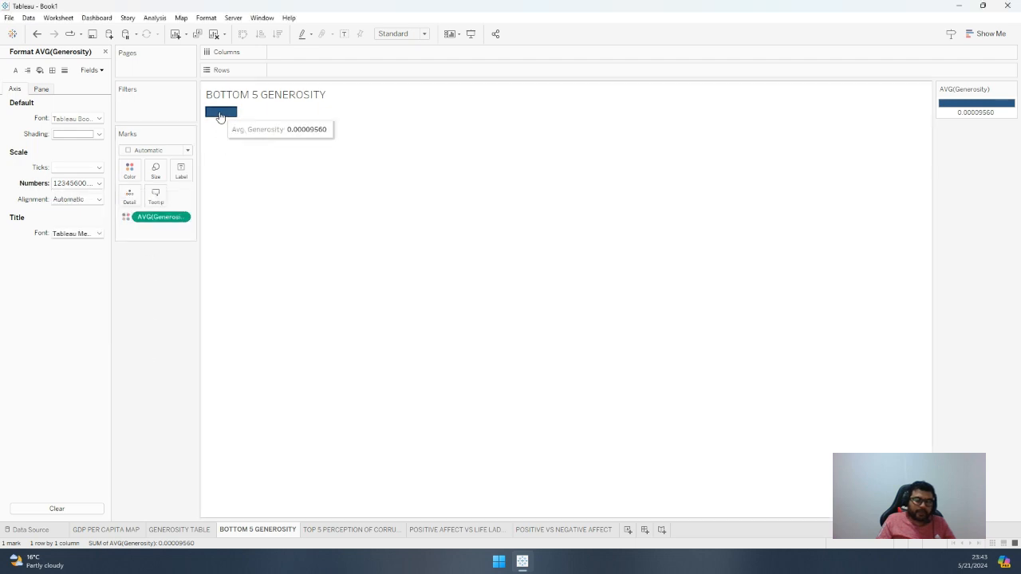
pyautogui.click(99, 182)
pyautogui.click(78, 197)
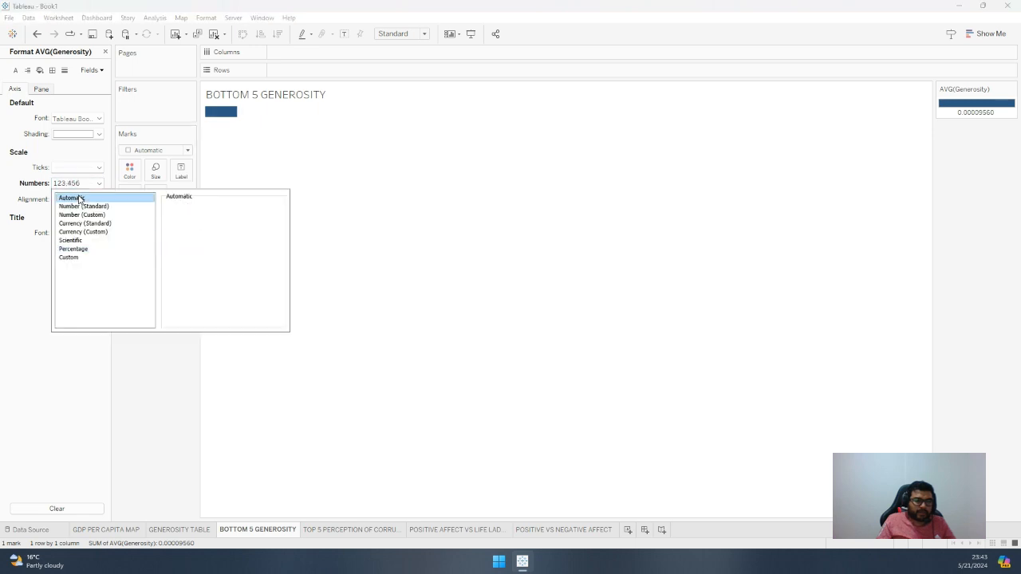
pyautogui.click(155, 426)
pyautogui.moveTo(224, 118)
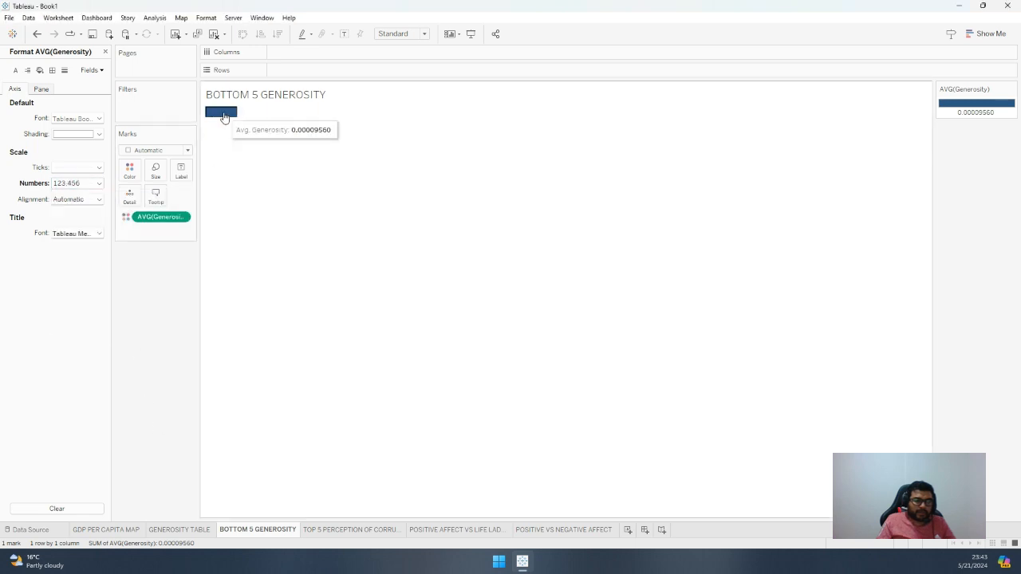
# Remove the average Generosity field from the marks' color and close the formatting pane
pyautogui.doubleClick(171, 217)
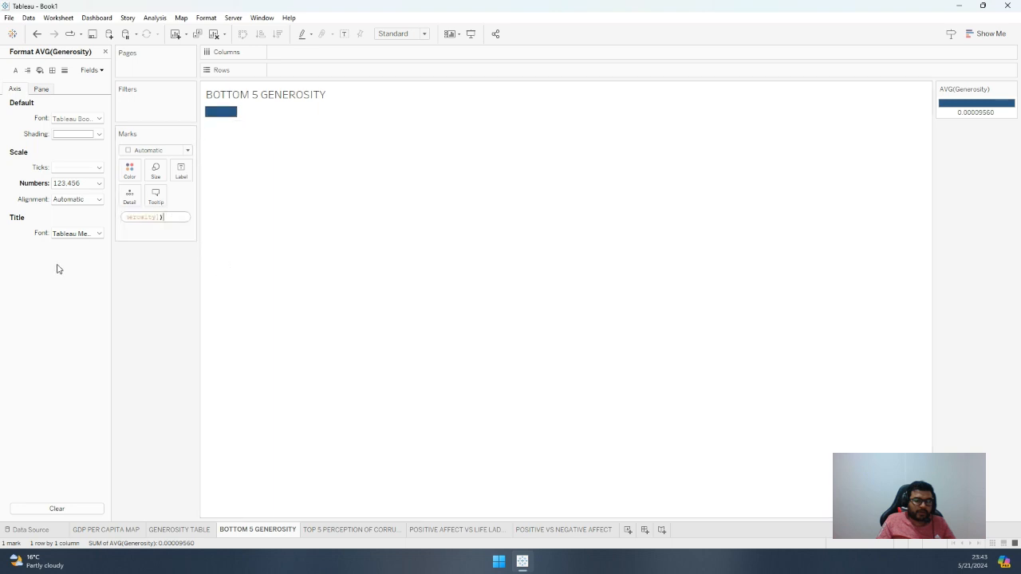
pyautogui.click(120, 283)
pyautogui.moveTo(164, 217); pyautogui.dragTo(60, 296)
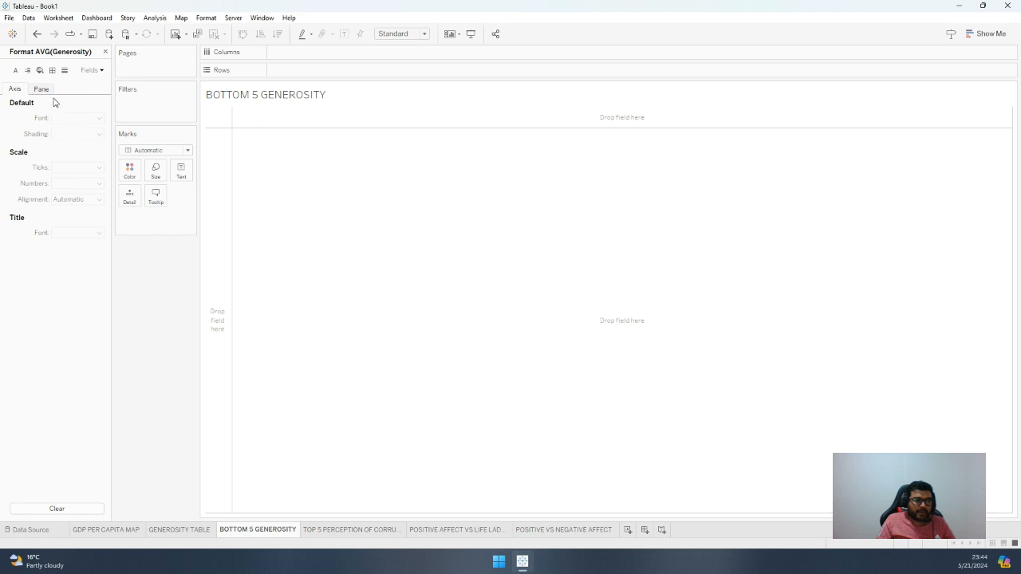
pyautogui.click(105, 53)
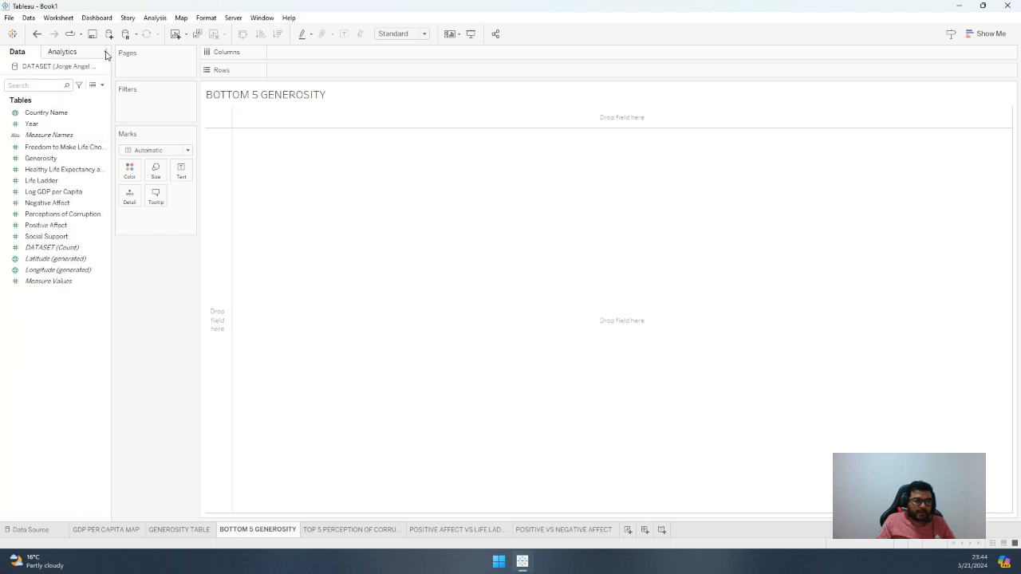
# Examine the Generosity column's values in the data source and return to the BOTTOM 5 GENEROSITY sheet
pyautogui.click(30, 530)
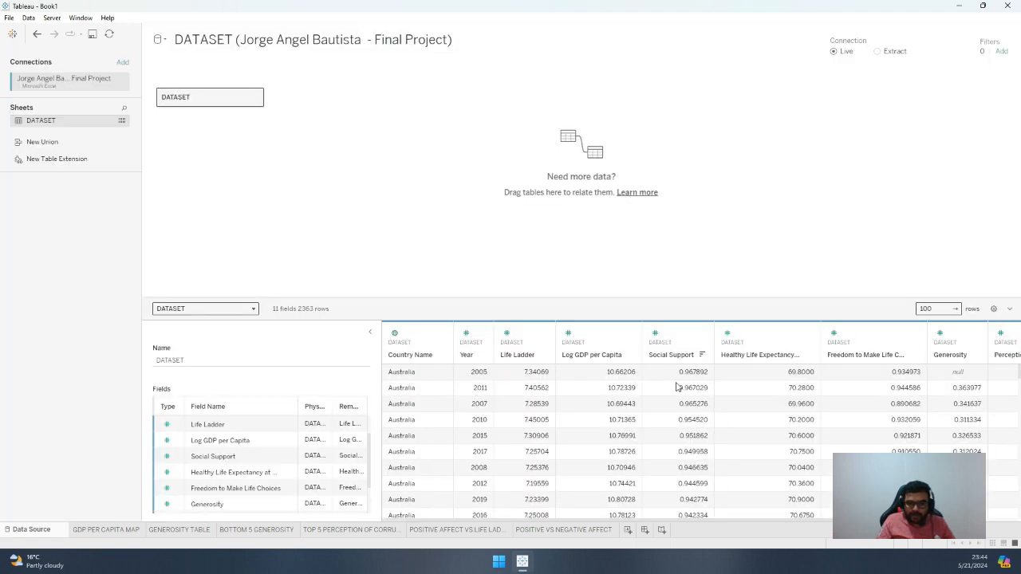
pyautogui.moveTo(403, 523); pyautogui.dragTo(590, 519)
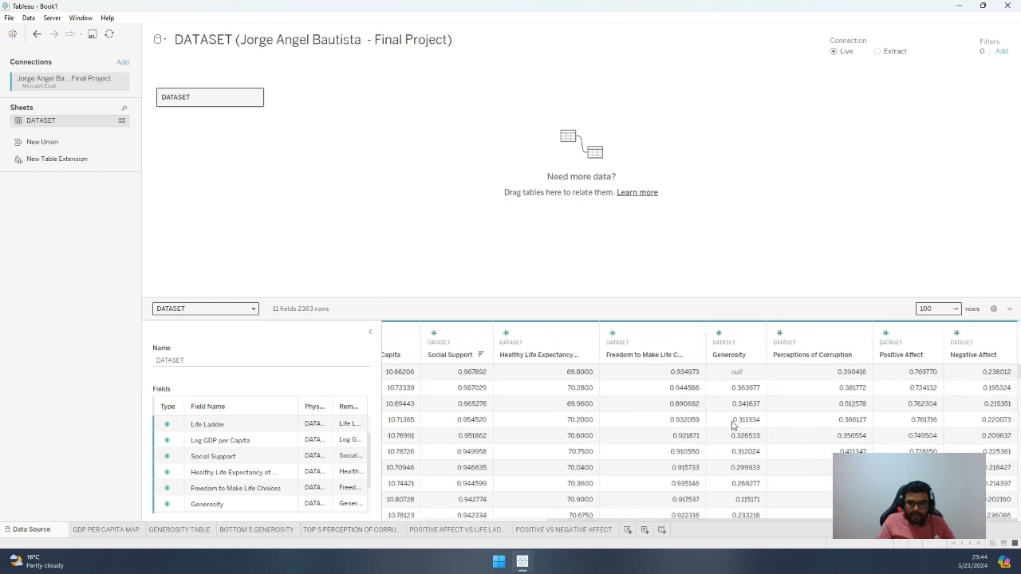
pyautogui.scroll(-5, 736, 457)
pyautogui.scroll(5, 738, 468)
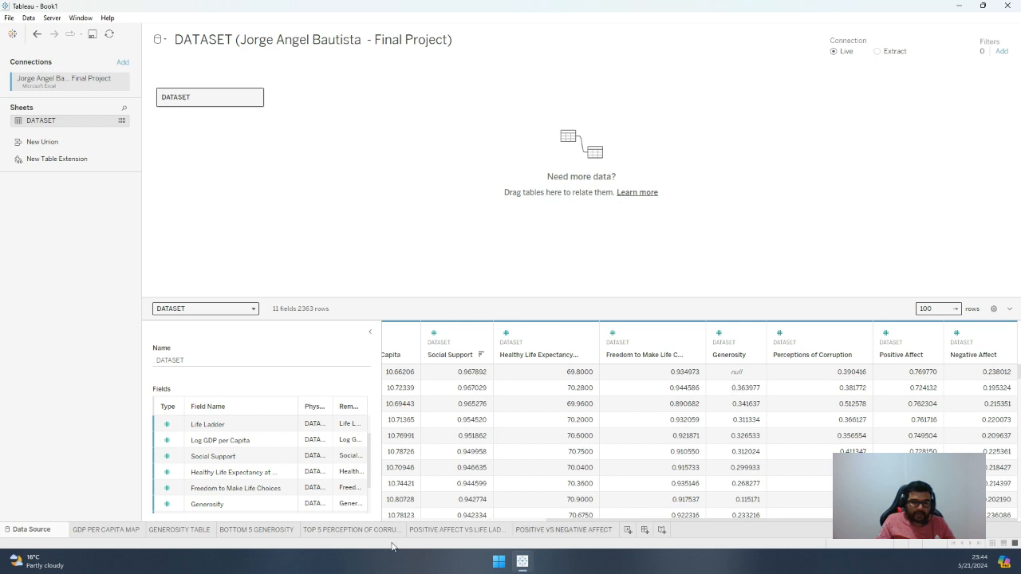
pyautogui.click(257, 529)
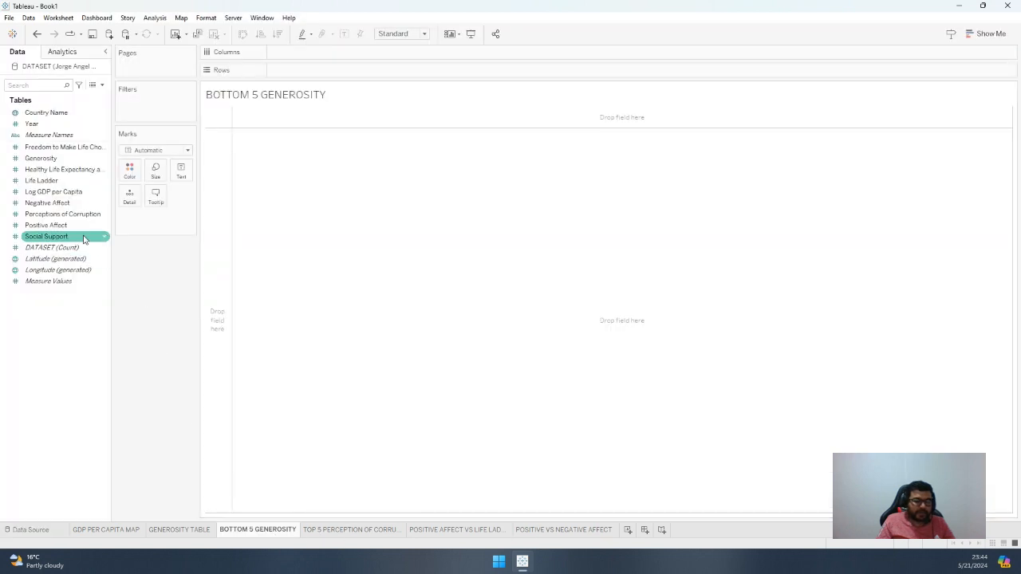
# Build a text table with Country Name as rows and the sum of Generosity as values
pyautogui.moveTo(66, 158); pyautogui.dragTo(210, 169)
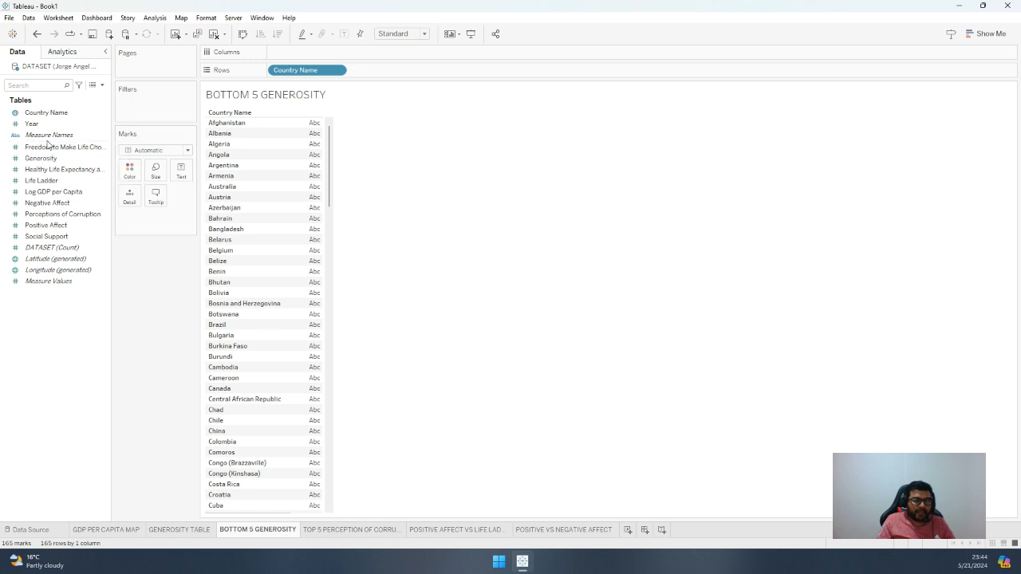
pyautogui.moveTo(38, 158); pyautogui.dragTo(305, 186)
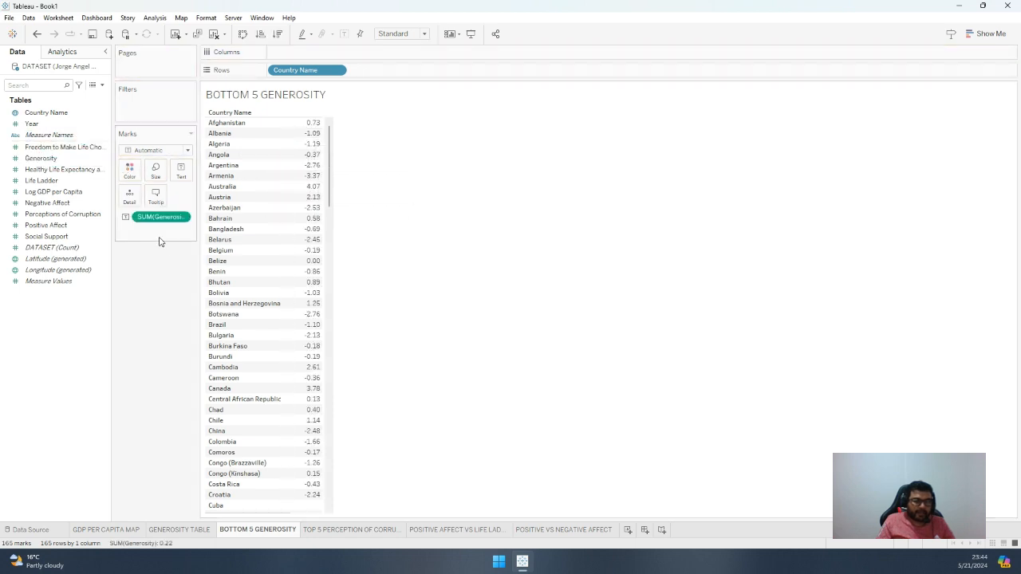
# Try converting the Generosity values in the table to an attribute, and undo the change
pyautogui.rightClick(179, 221)
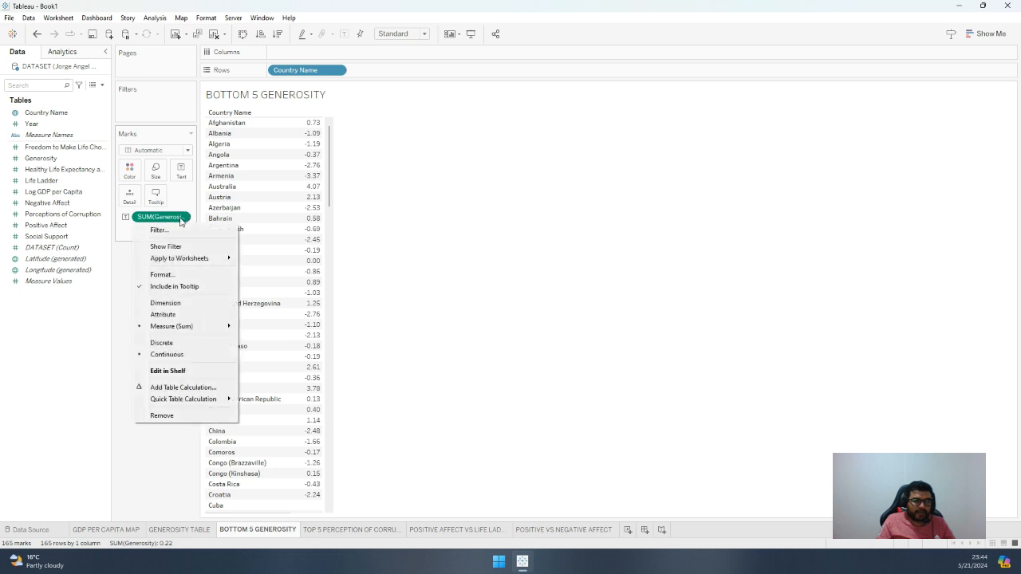
pyautogui.click(177, 316)
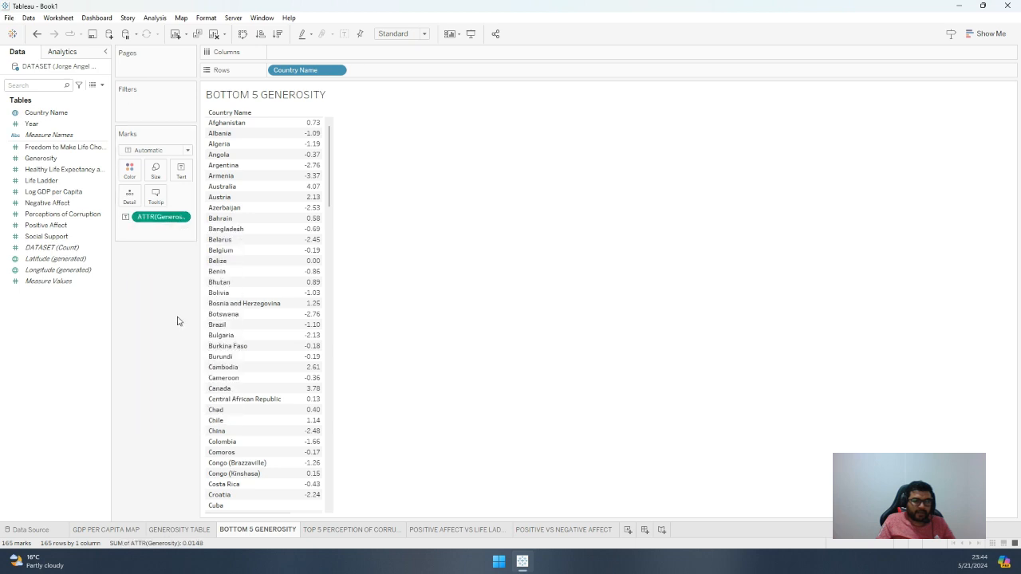
pyautogui.hotkey('ctrl', 'z')
# Change the aggregation of the Generosity values in the country table to Average
pyautogui.click(184, 217)
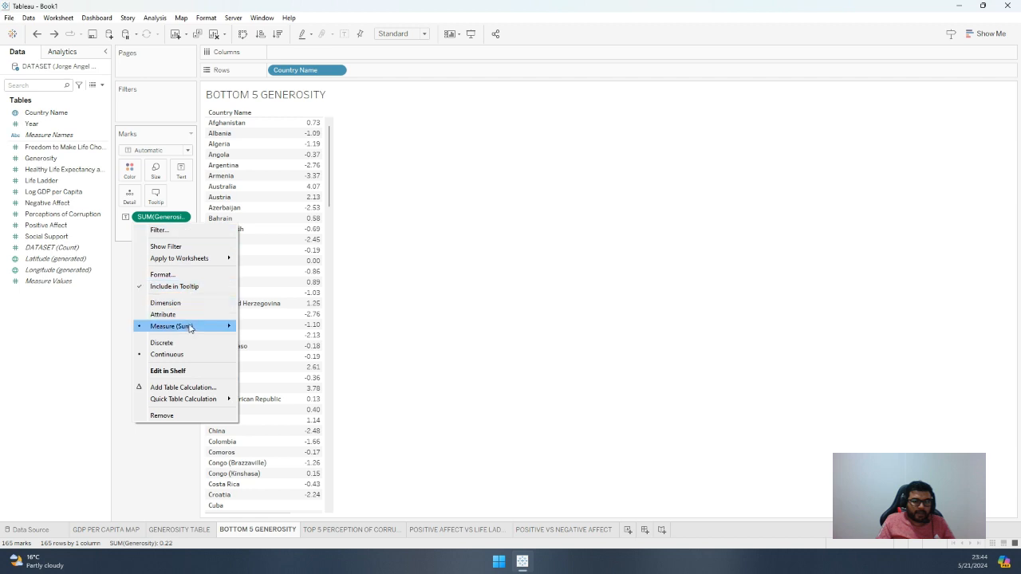
pyautogui.moveTo(192, 327)
pyautogui.click(264, 340)
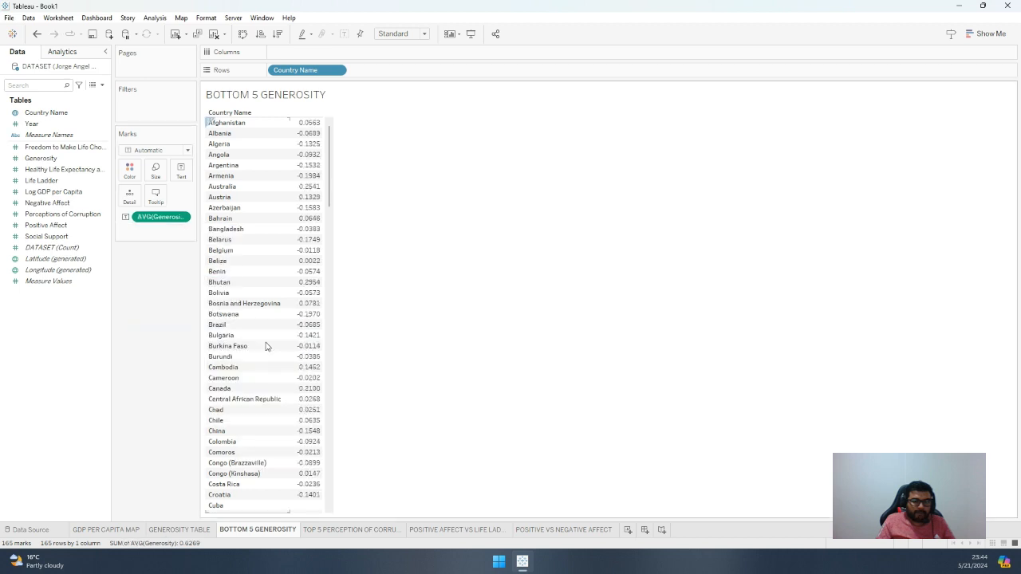
# Format the average Generosity values as percentages with 2 decimal places and close the formatting pane
pyautogui.click(181, 220)
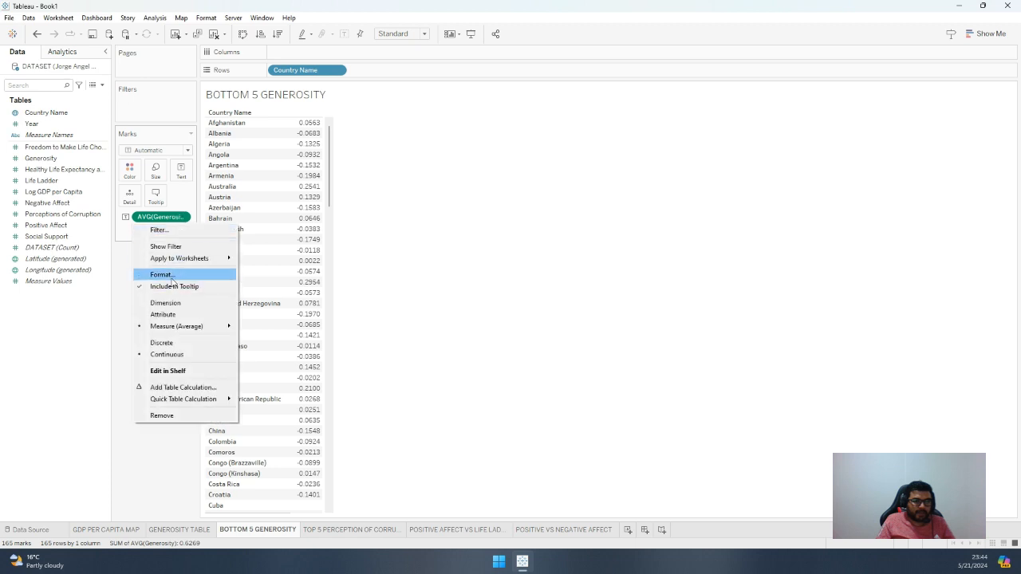
pyautogui.click(209, 274)
pyautogui.click(81, 151)
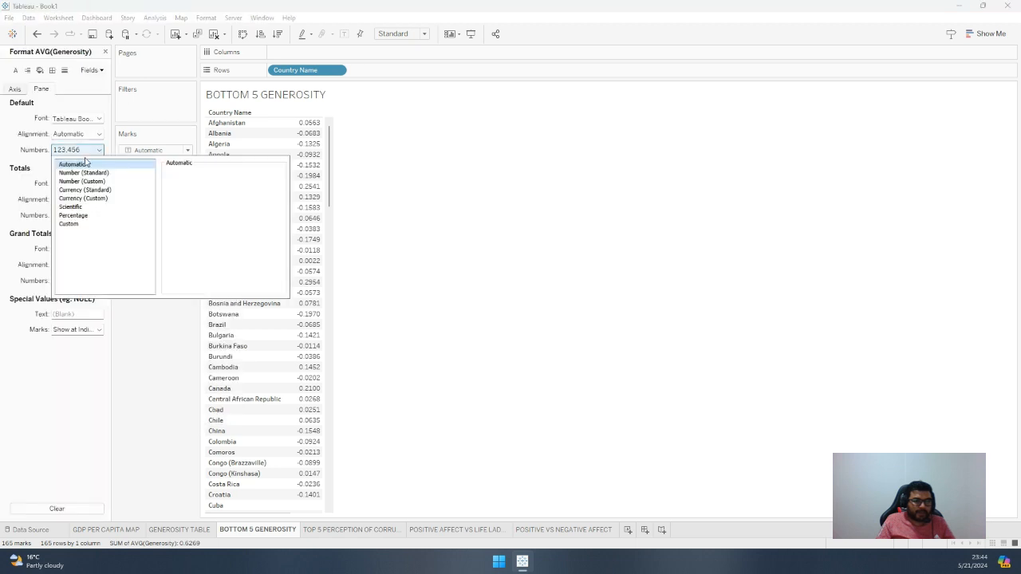
pyautogui.click(88, 216)
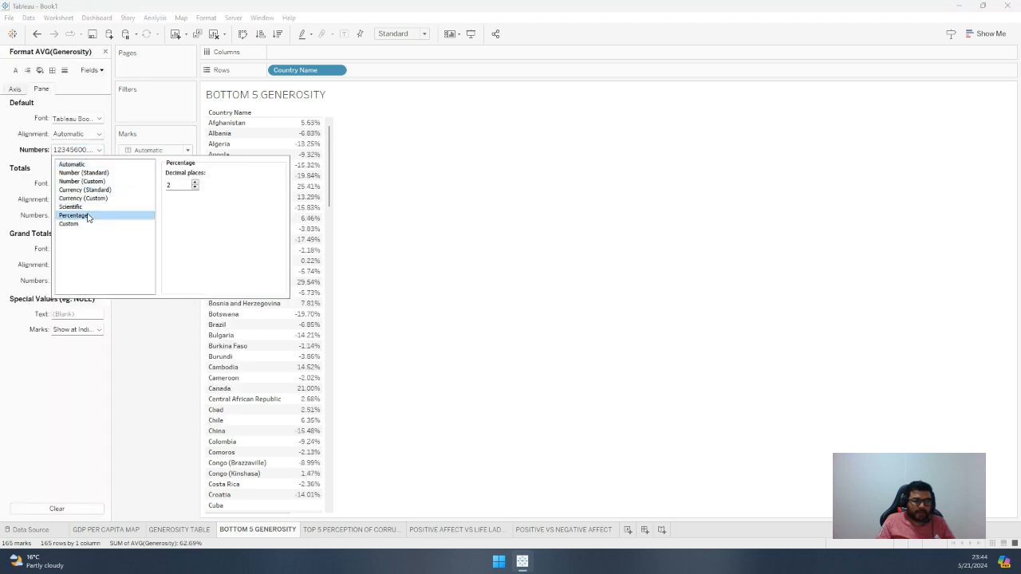
pyautogui.click(187, 360)
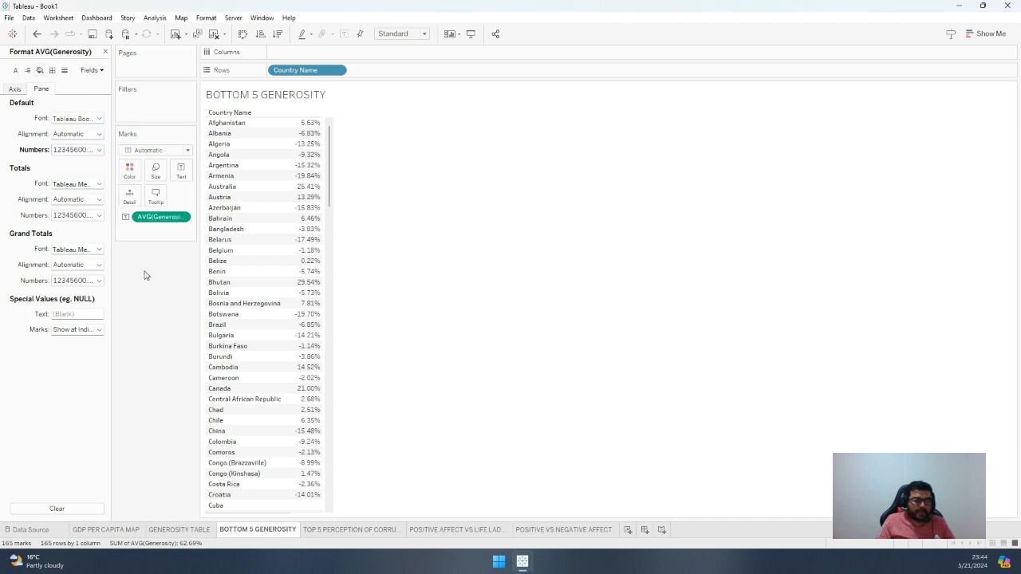
pyautogui.click(104, 51)
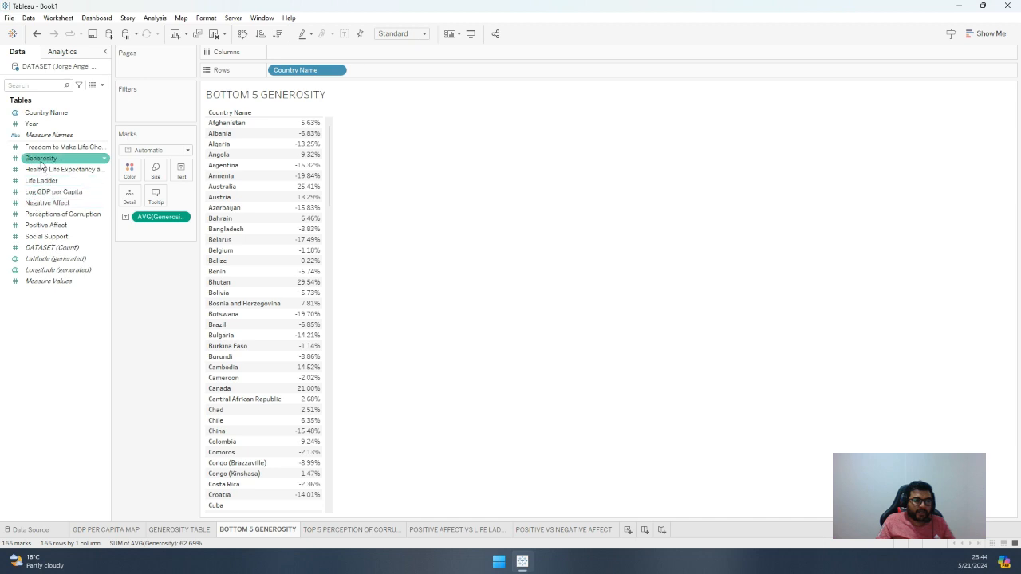
# Add Generosity to both the color and the size of the marks
pyautogui.moveTo(41, 158); pyautogui.dragTo(131, 175)
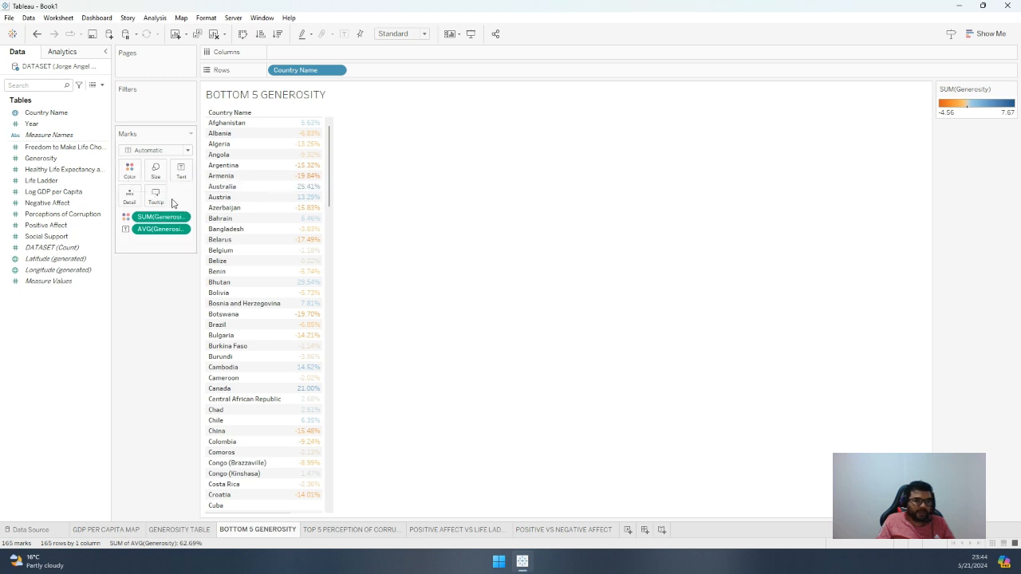
pyautogui.click(41, 159)
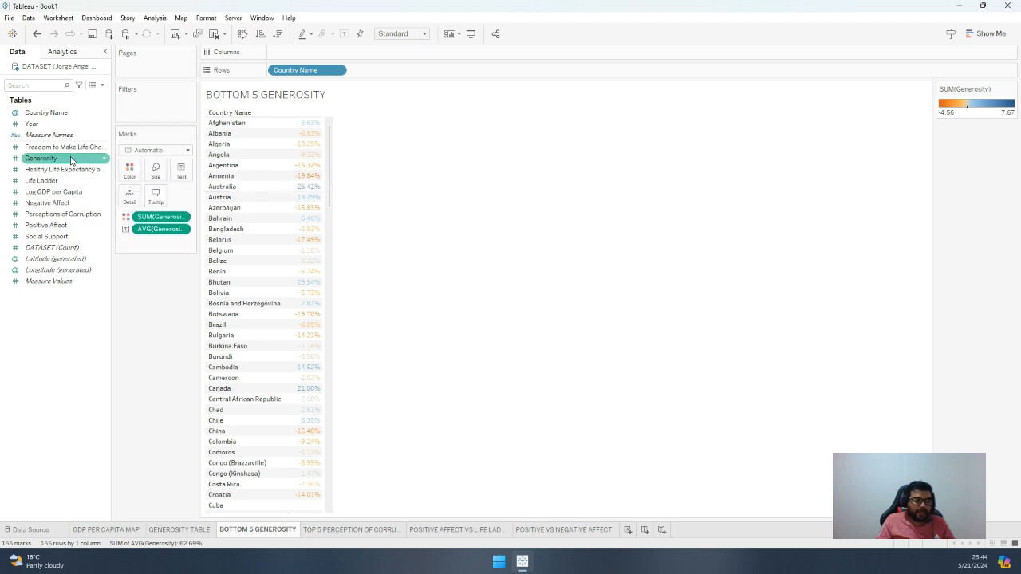
pyautogui.moveTo(41, 162); pyautogui.dragTo(157, 175)
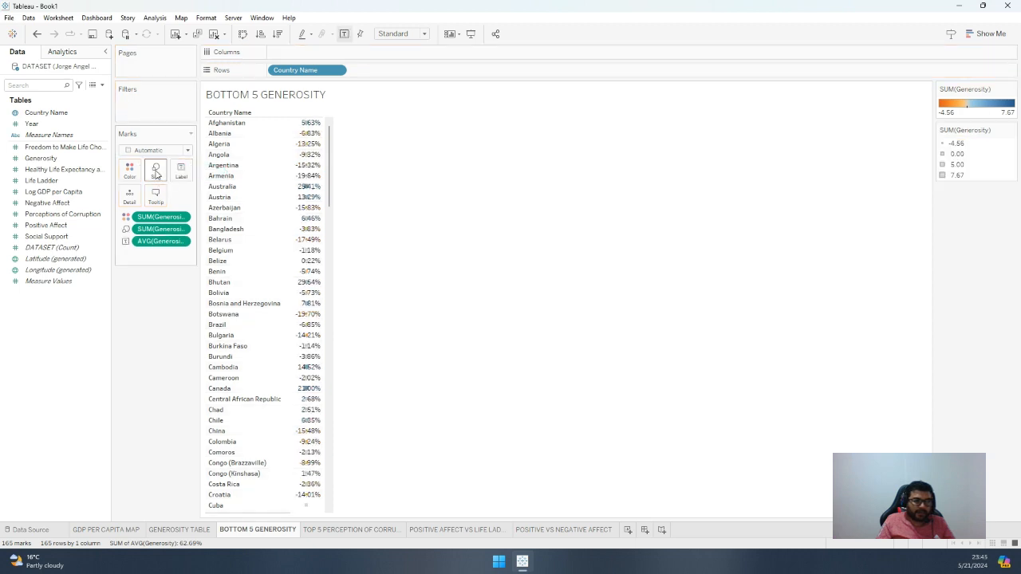
# Change the aggregation of the Generosity fields on size and color to Average
pyautogui.click(181, 241)
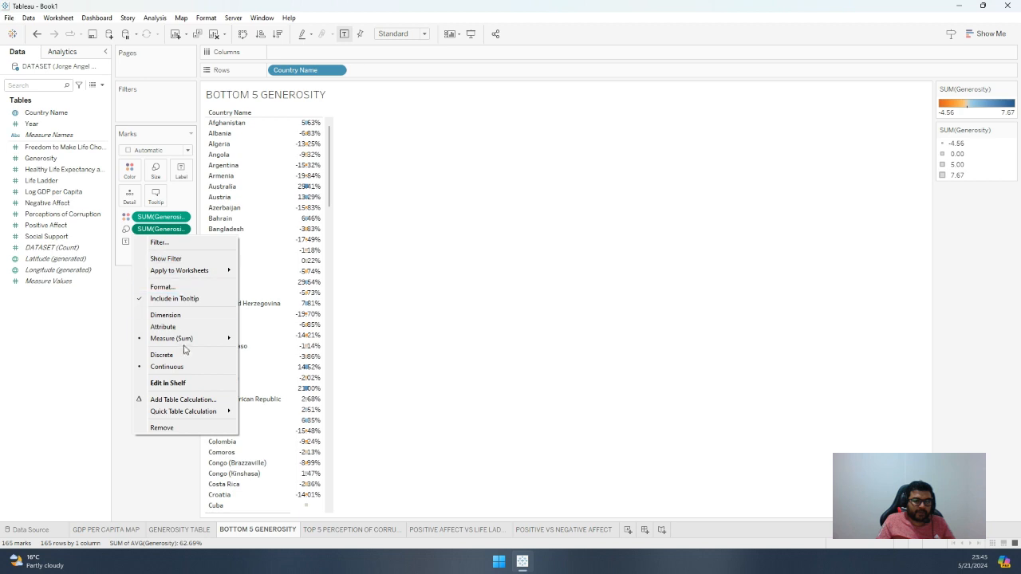
pyautogui.moveTo(189, 339)
pyautogui.click(257, 349)
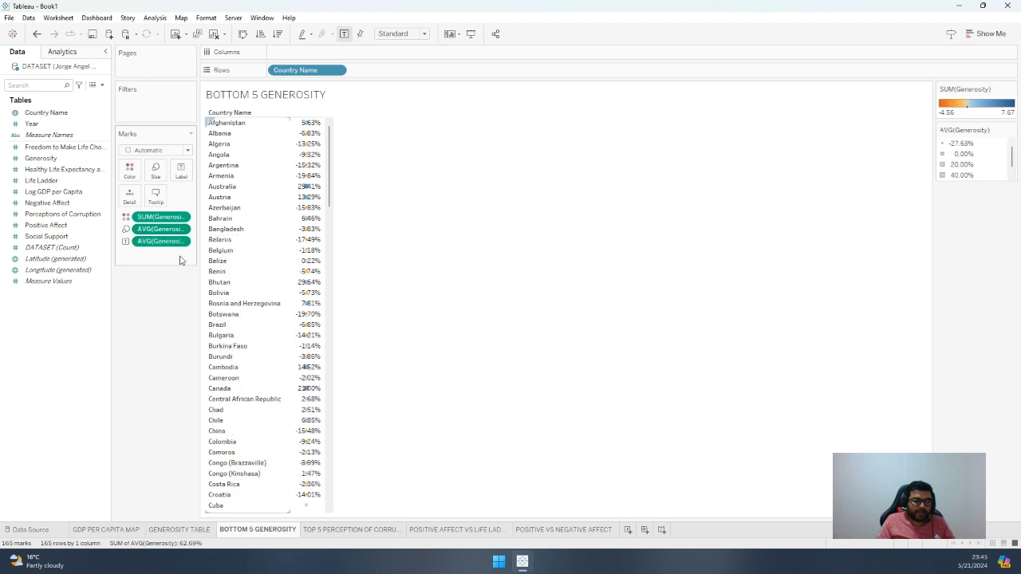
pyautogui.click(182, 220)
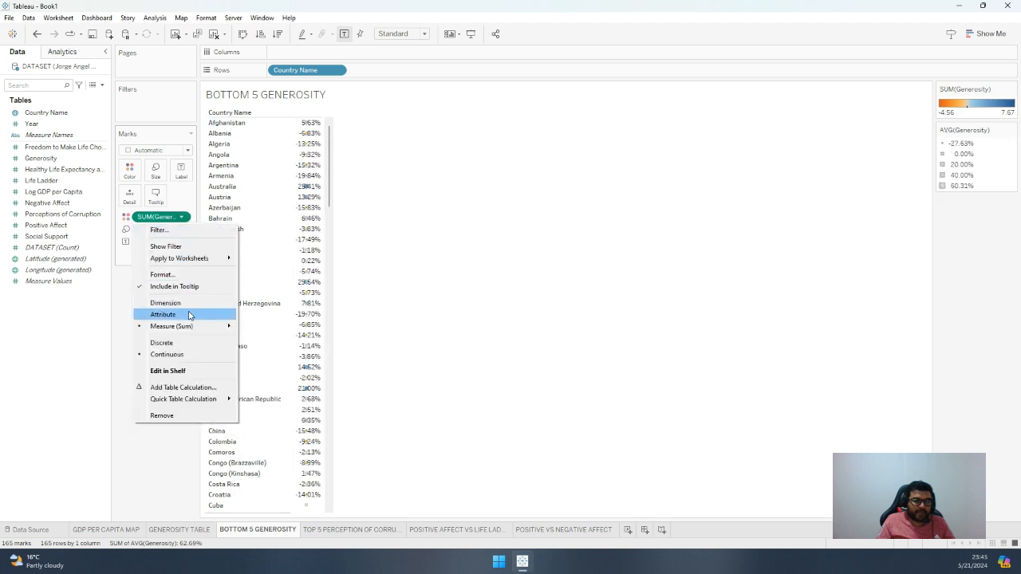
pyautogui.moveTo(188, 326)
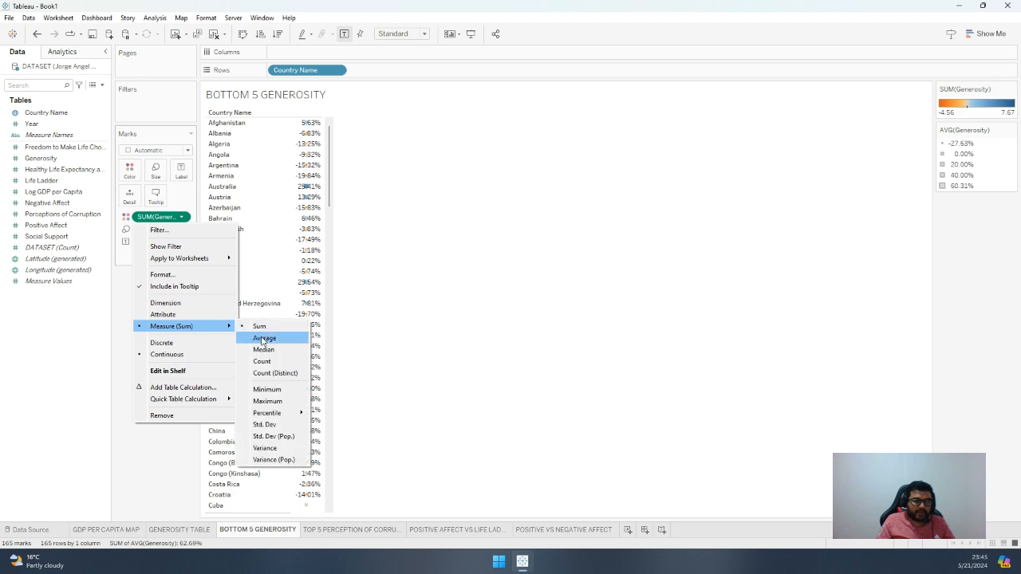
pyautogui.click(259, 335)
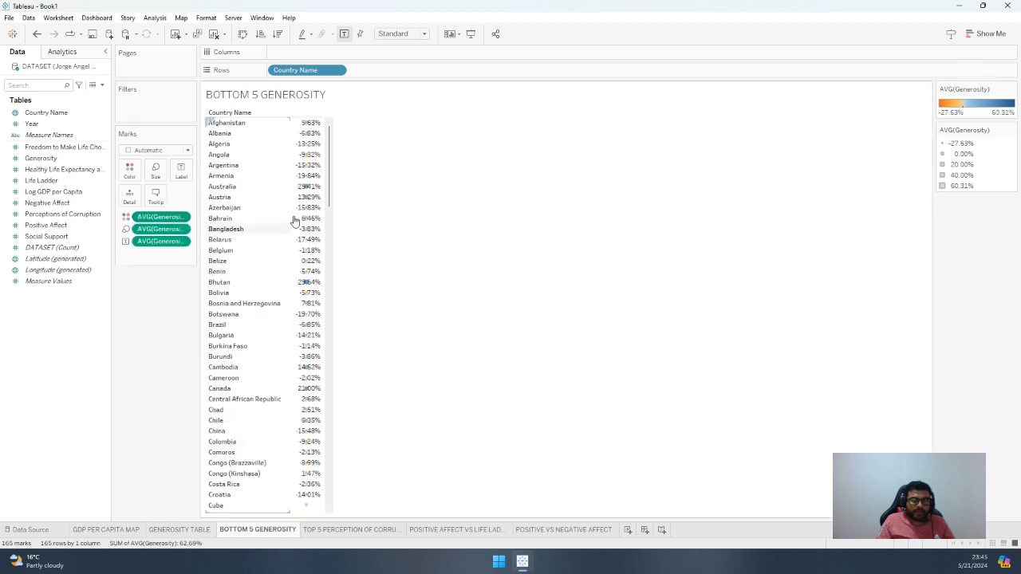
pyautogui.moveTo(312, 136)
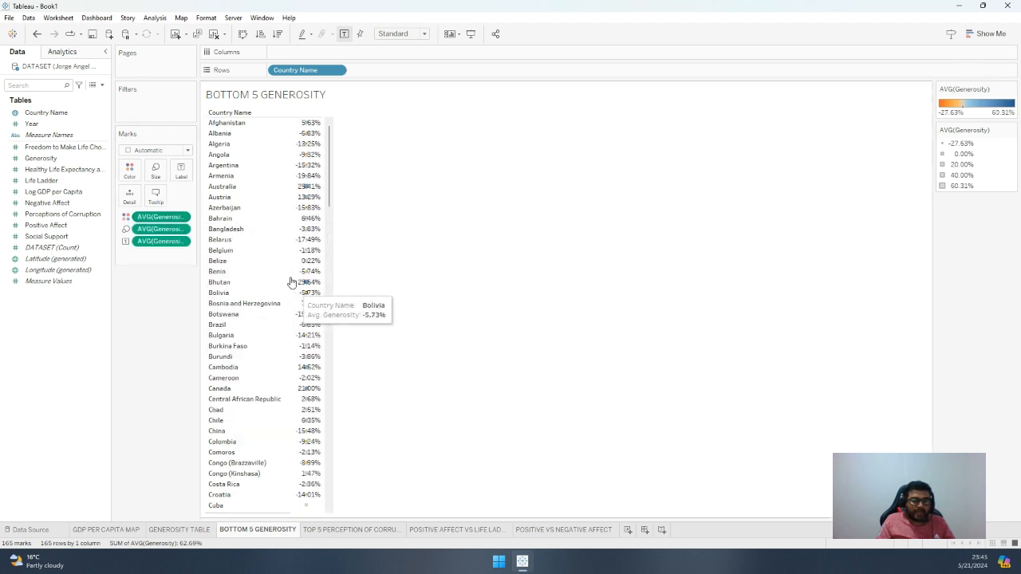
# Try moving the average Generosity field from color to detail, and return it to color
pyautogui.click(126, 219)
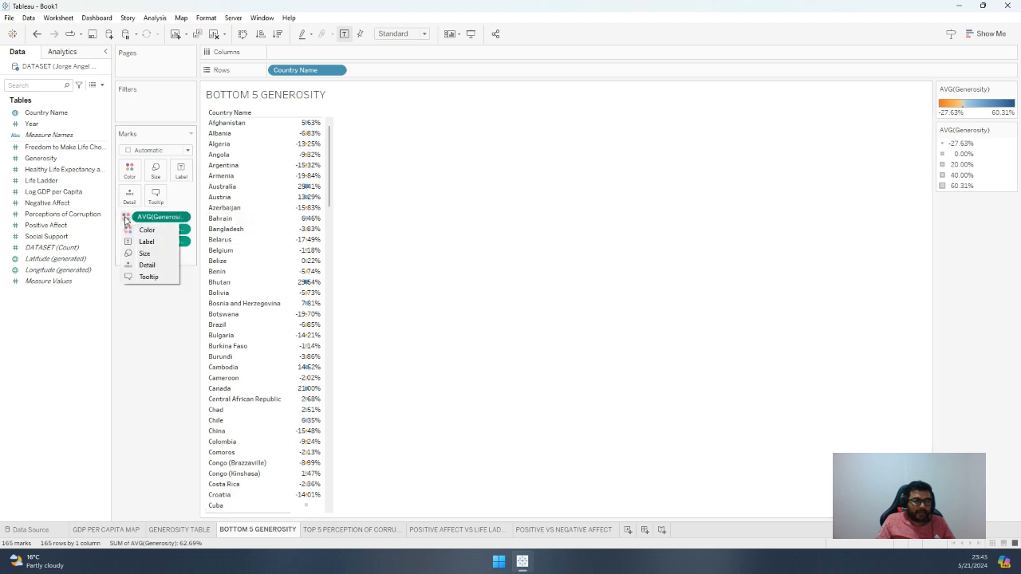
pyautogui.click(126, 264)
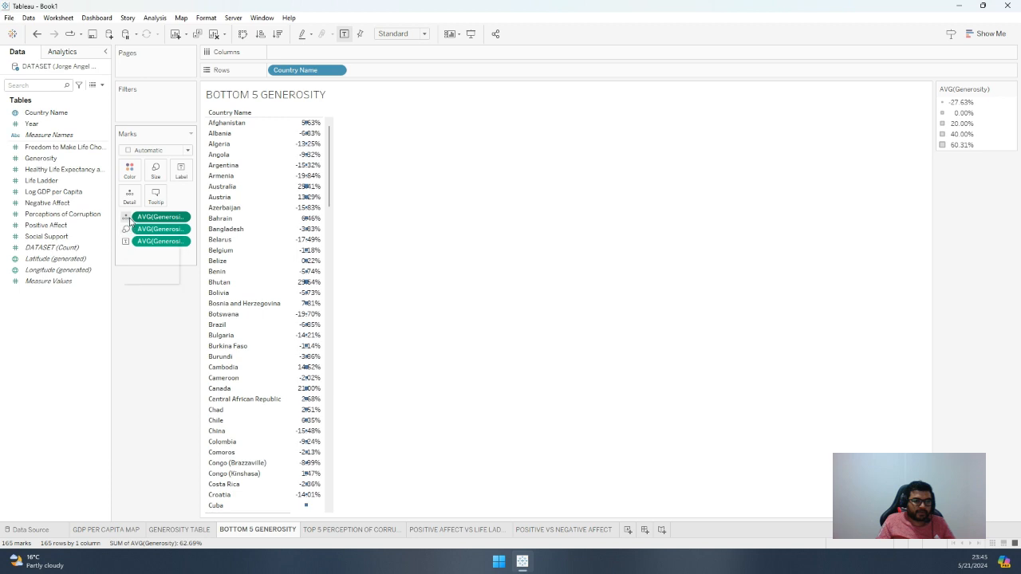
pyautogui.click(126, 219)
pyautogui.click(141, 230)
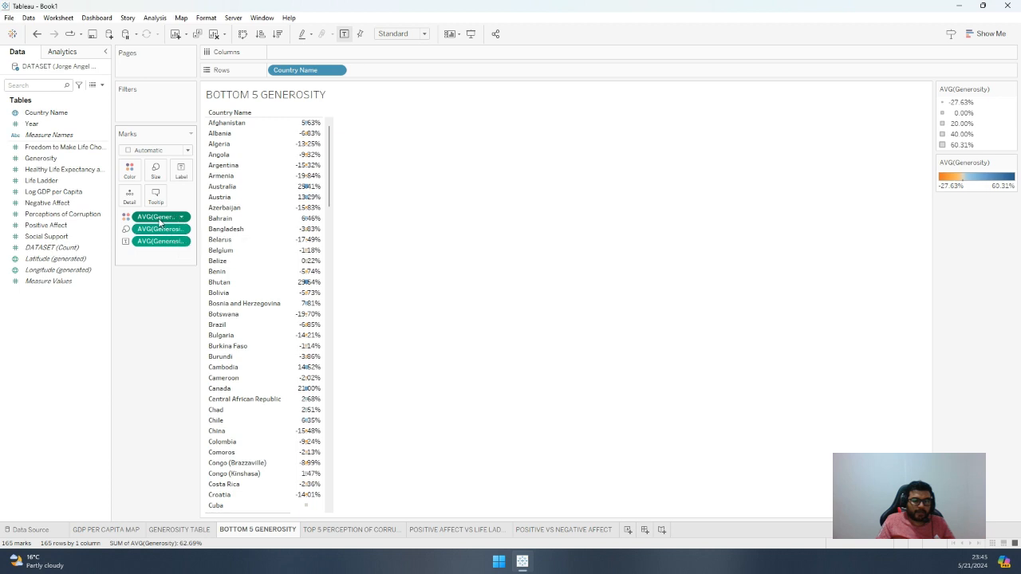
# Remove the average Generosity fields from the marks' color and label, keeping only the one on size
pyautogui.moveTo(159, 222); pyautogui.dragTo(48, 315)
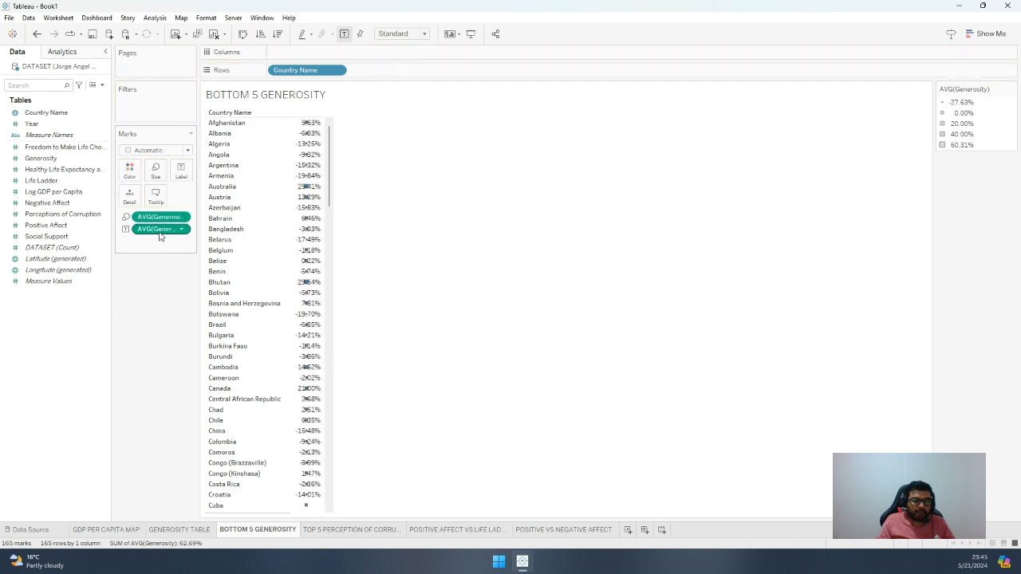
pyautogui.moveTo(160, 235); pyautogui.dragTo(69, 326)
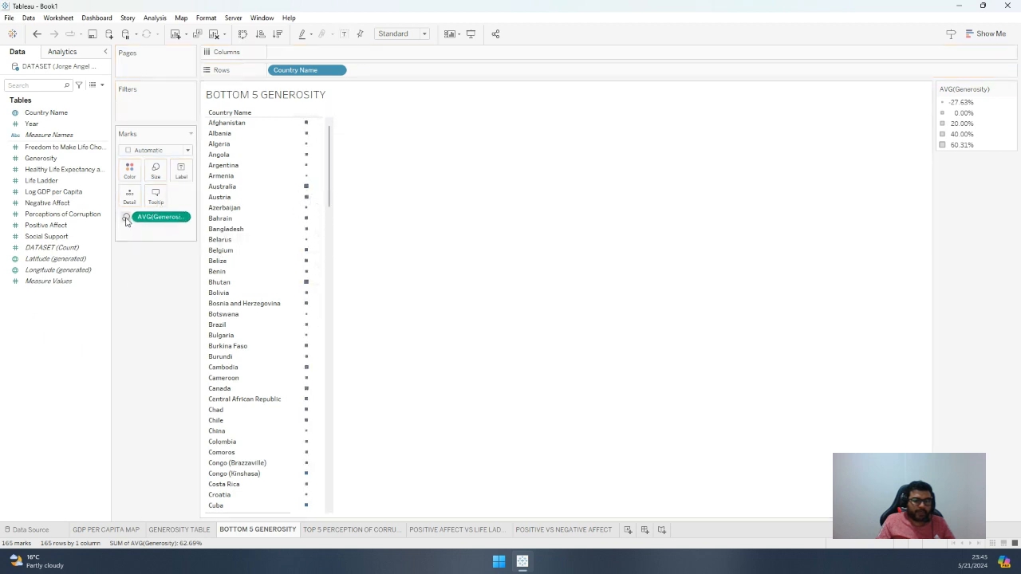
pyautogui.click(188, 150)
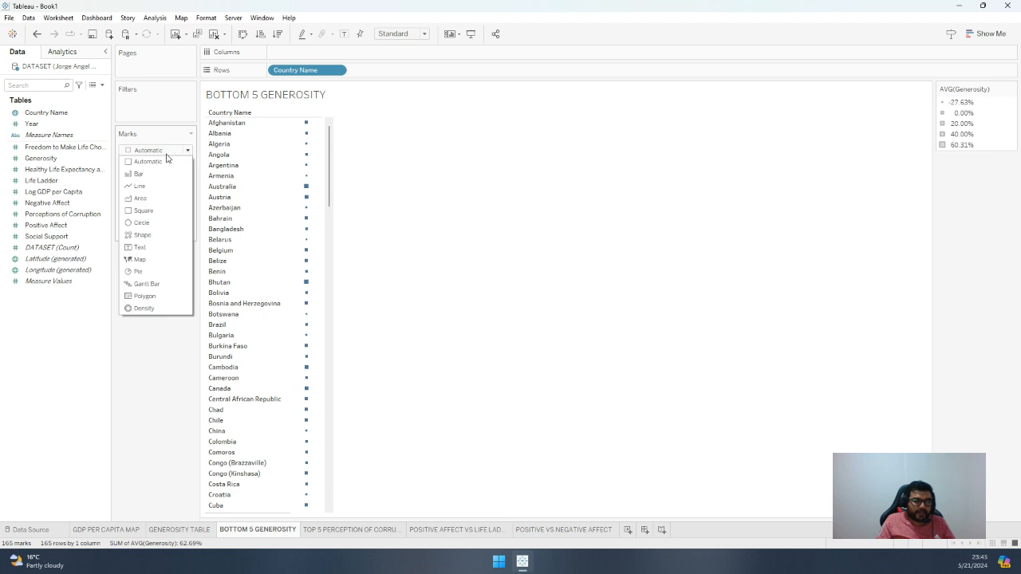
pyautogui.click(168, 157)
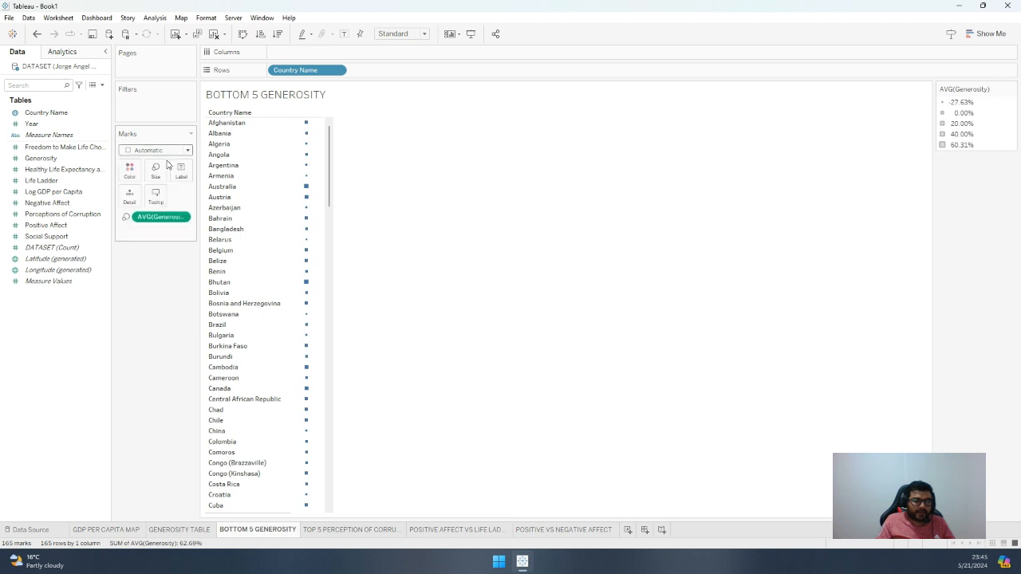
pyautogui.click(128, 217)
pyautogui.click(136, 217)
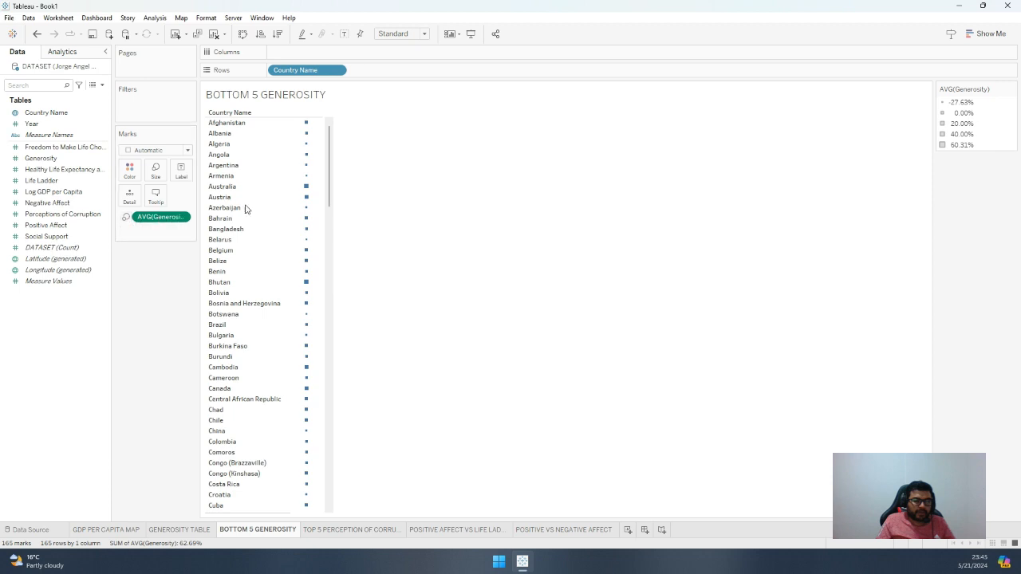
pyautogui.moveTo(329, 183); pyautogui.dragTo(323, 137)
# Color the marks by the average of Generosity and open the field's number format settings
pyautogui.moveTo(41, 158); pyautogui.dragTo(129, 170)
pyautogui.click(181, 217)
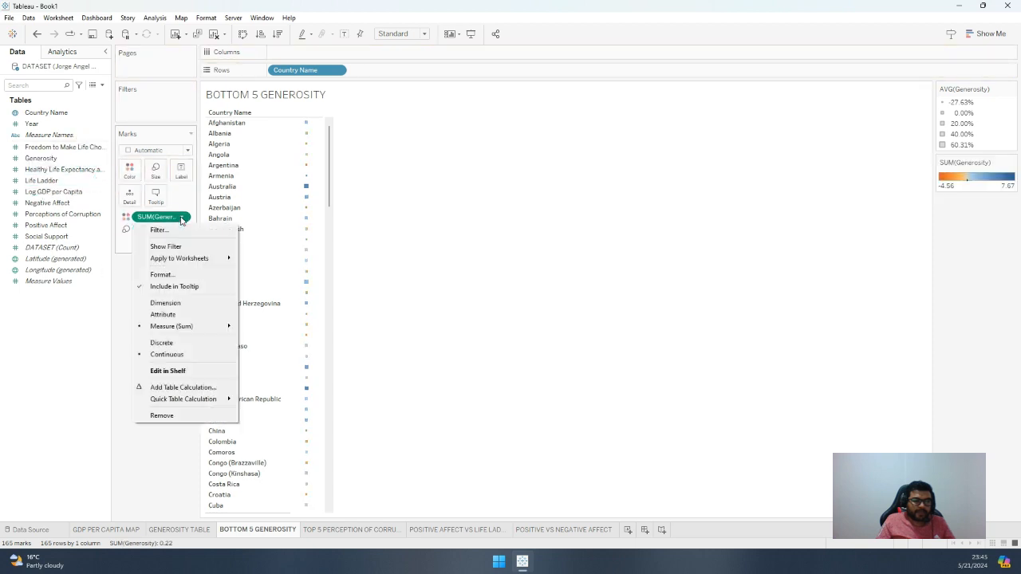
pyautogui.moveTo(175, 330)
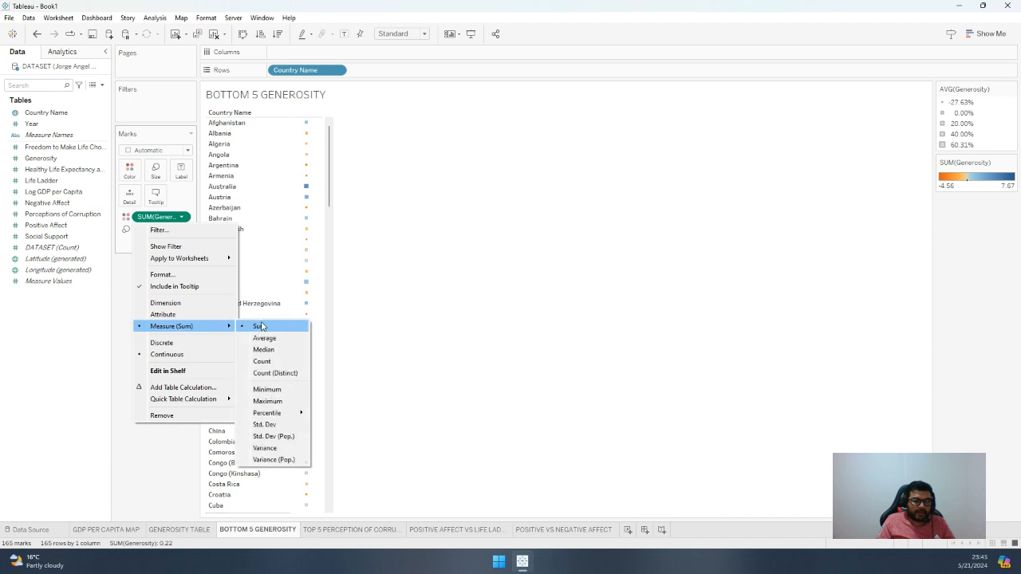
pyautogui.click(266, 337)
pyautogui.click(182, 218)
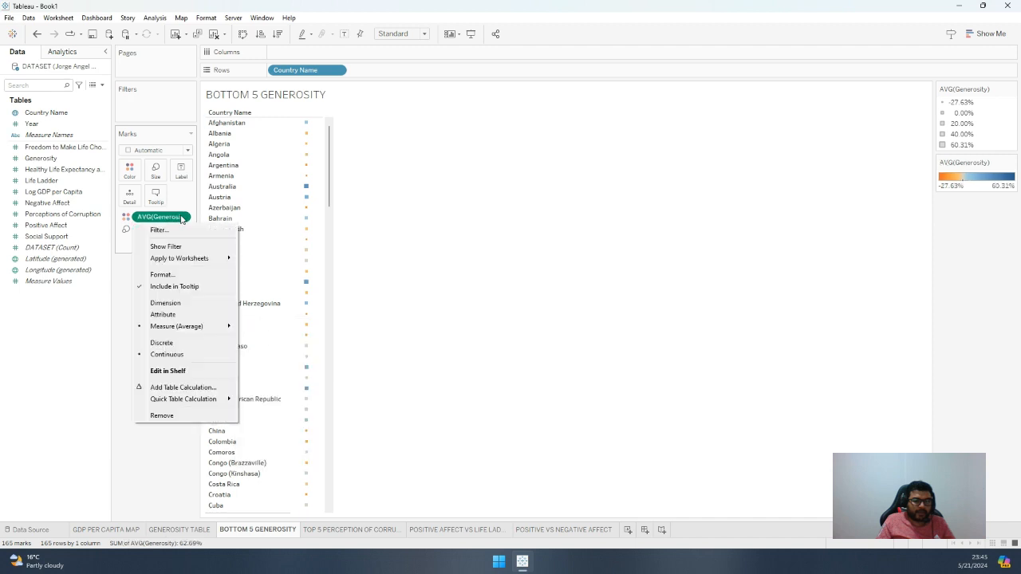
pyautogui.click(174, 276)
pyautogui.click(76, 149)
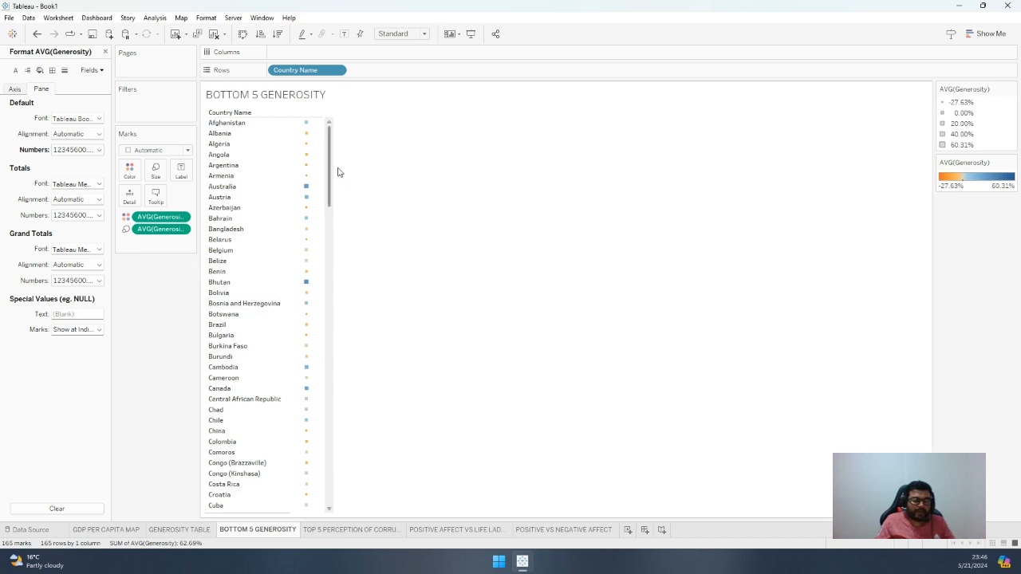
# Convert the sheet to a packed bubbles chart of countries sized by average Generosity and close the formatting pane
pyautogui.click(976, 33)
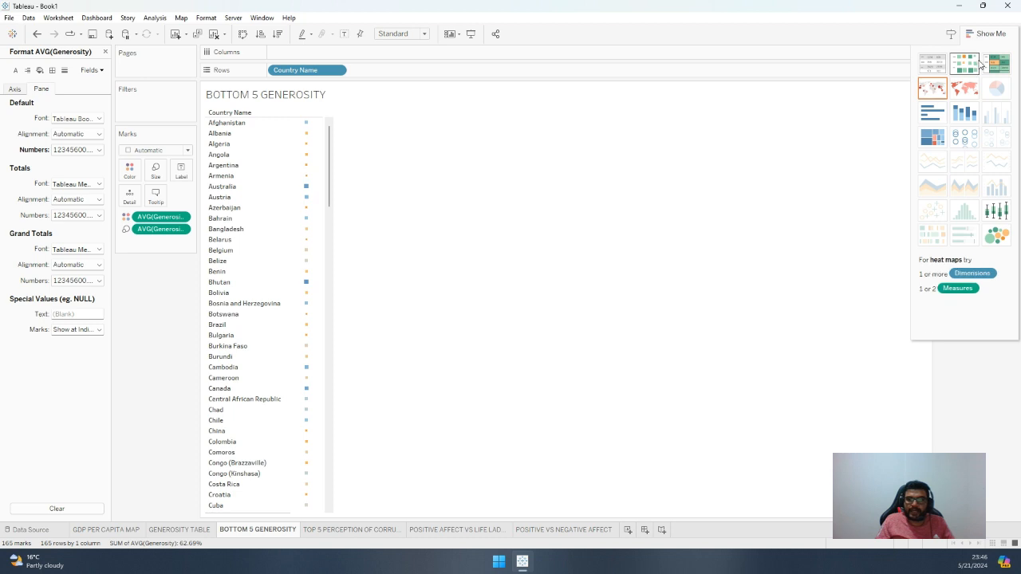
pyautogui.click(997, 236)
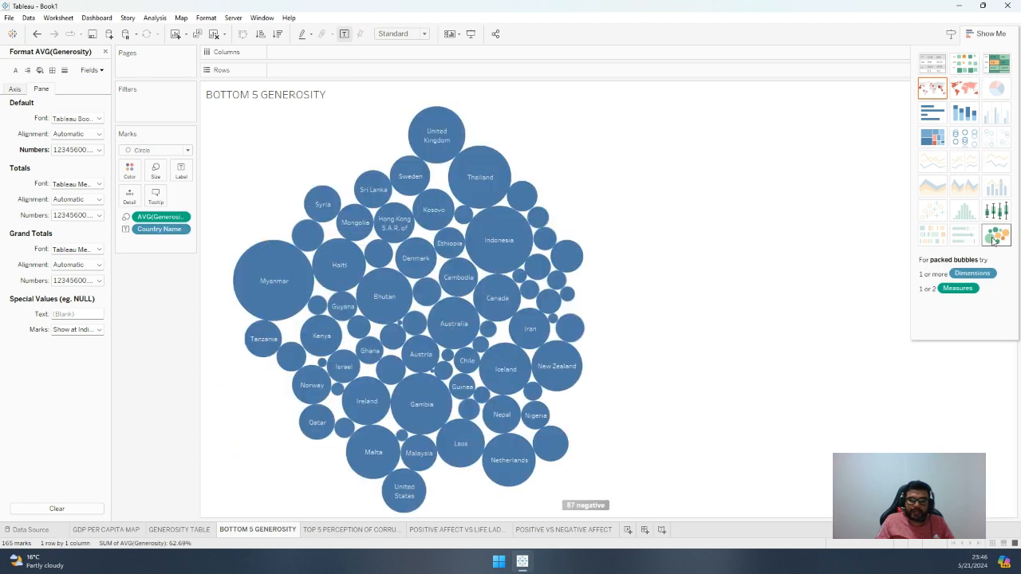
pyautogui.click(989, 34)
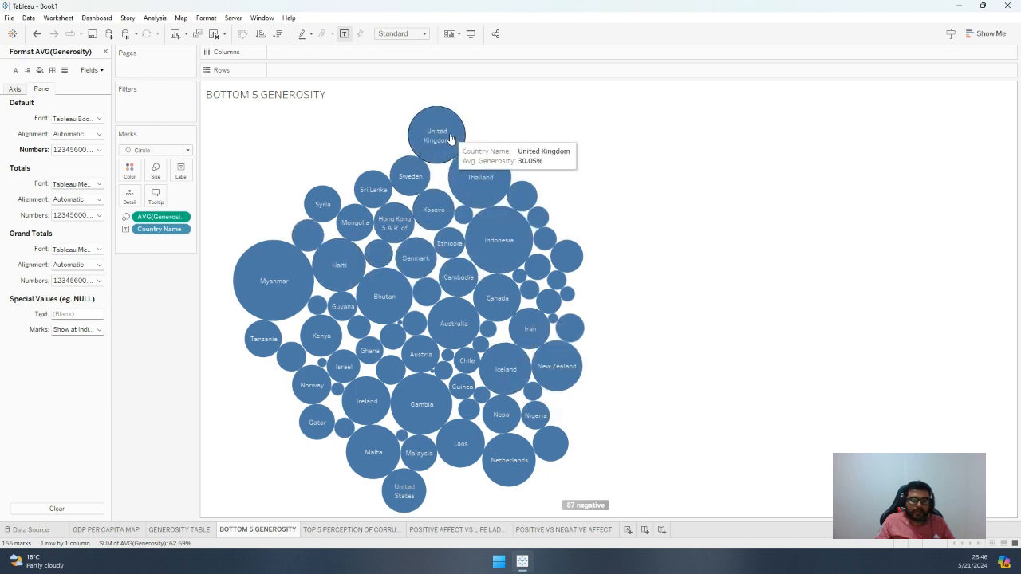
pyautogui.click(104, 52)
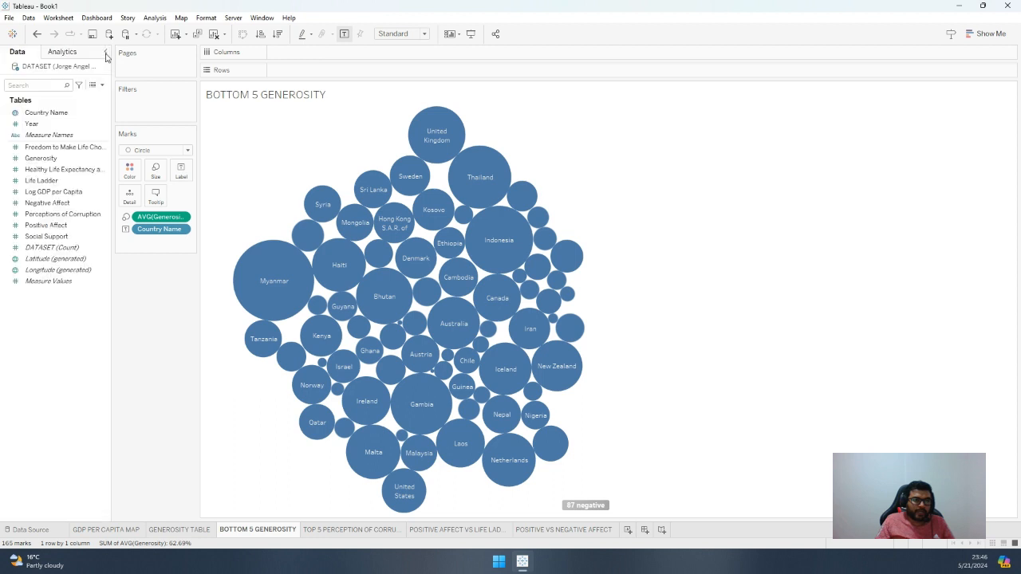
# Filter the countries by average Generosity as a range of values, applying an upper limit of -0.1936
pyautogui.moveTo(42, 158); pyautogui.dragTo(145, 106)
pyautogui.click(465, 229)
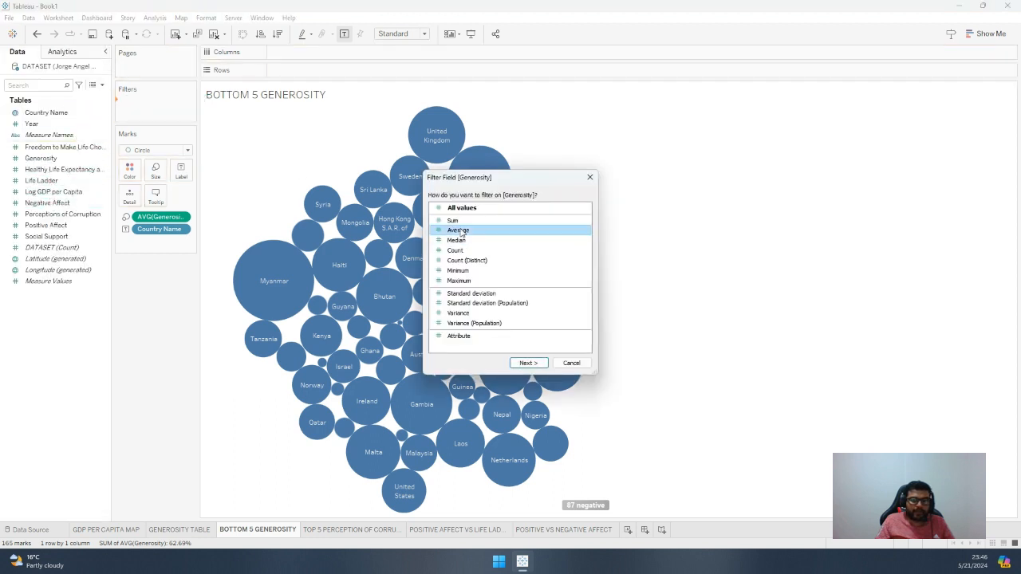
pyautogui.click(526, 368)
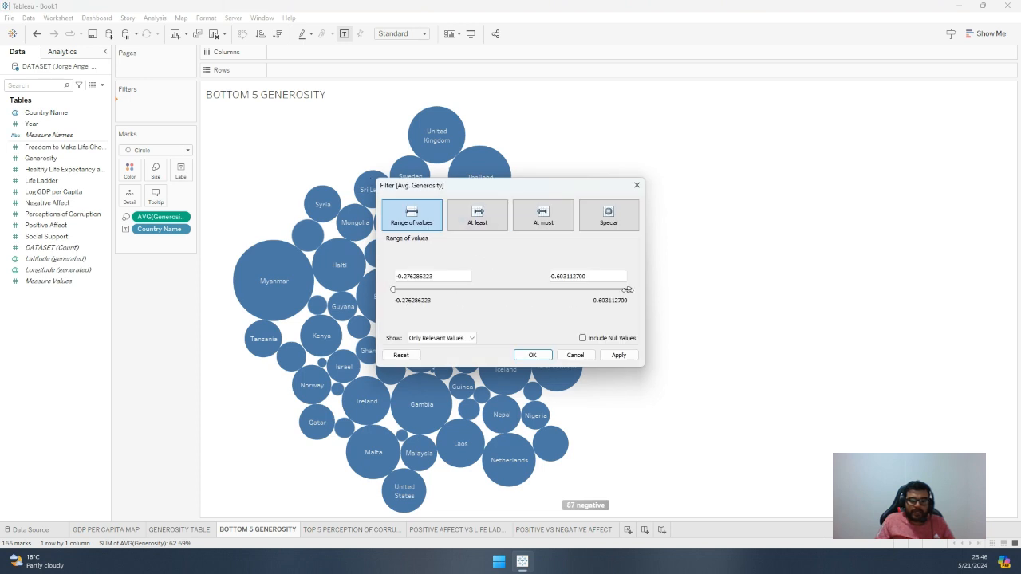
pyautogui.moveTo(628, 289); pyautogui.dragTo(469, 293)
pyautogui.click(610, 354)
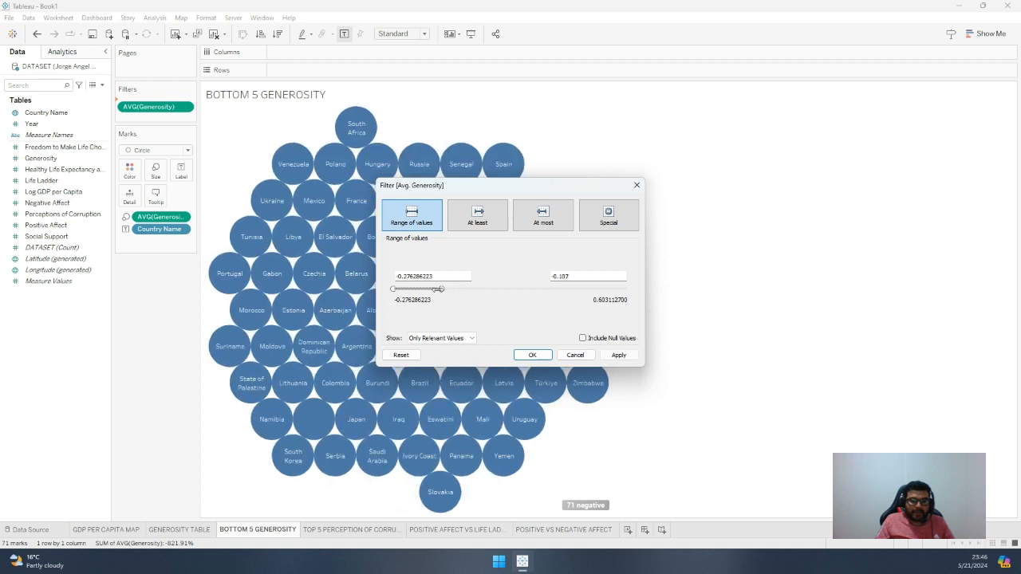
pyautogui.click(619, 356)
# Try narrower upper limits for the average Generosity range, such as -0.2077 and -0.2057, applying each one
pyautogui.moveTo(515, 194); pyautogui.dragTo(774, 214)
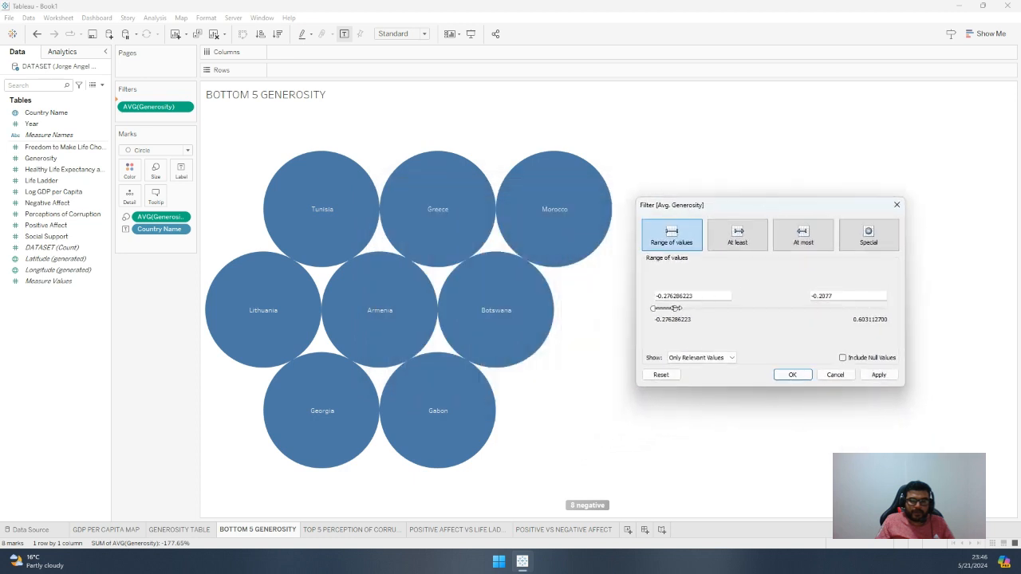
pyautogui.click(878, 375)
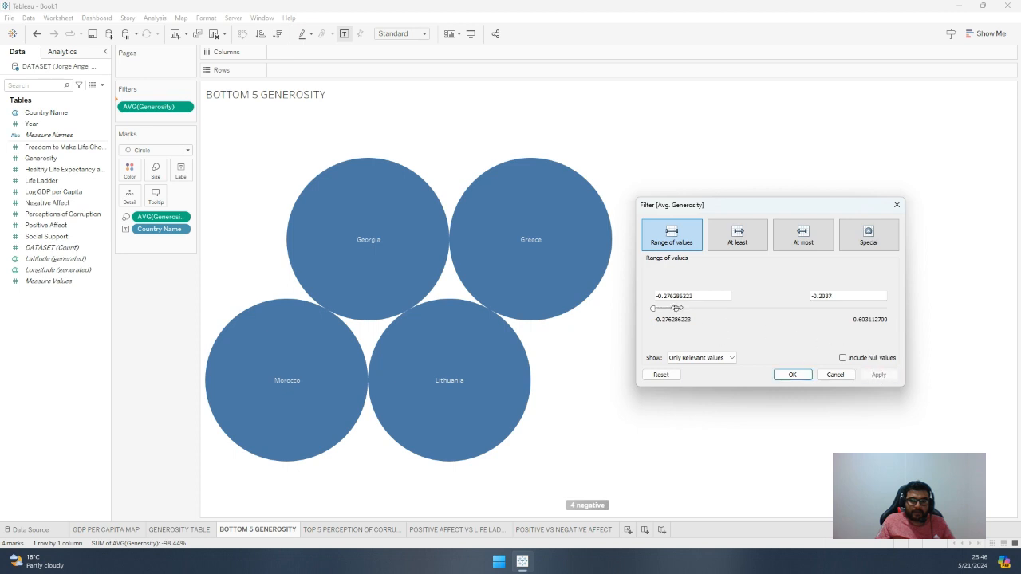
pyautogui.click(878, 375)
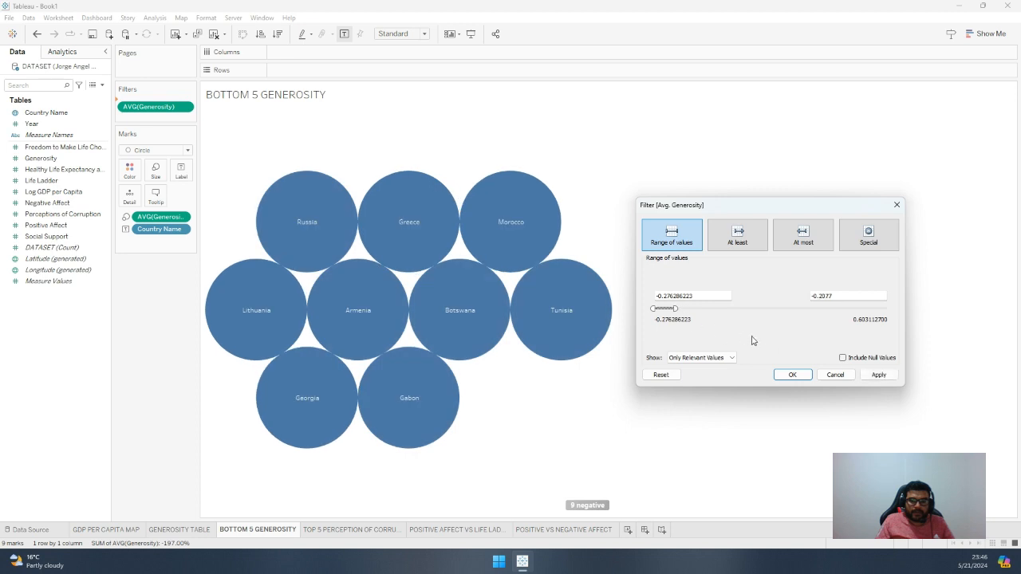
pyautogui.click(872, 378)
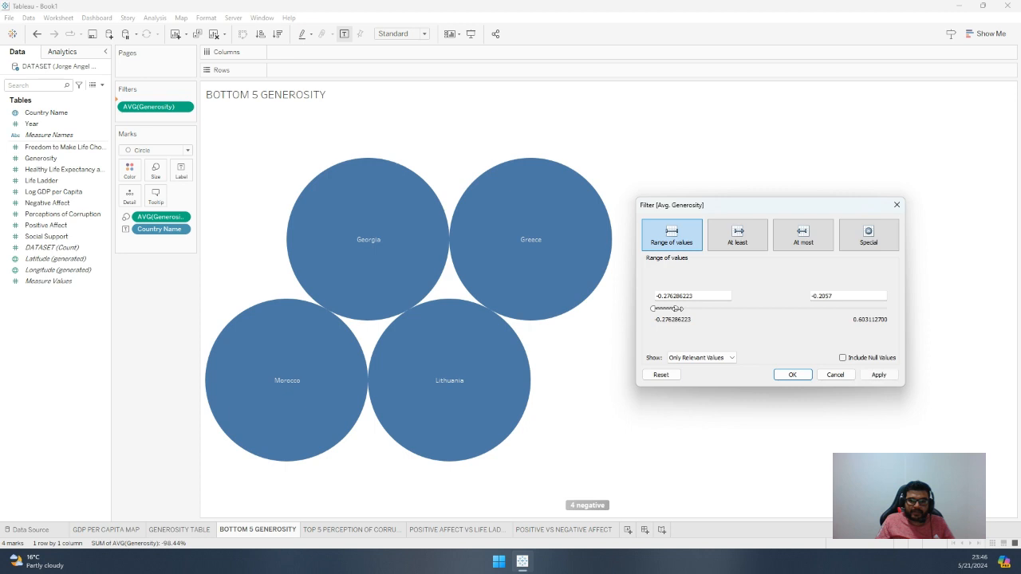
pyautogui.click(875, 375)
# Switch the average Generosity filter to an at-most condition and apply a limit of -0.157
pyautogui.click(733, 244)
pyautogui.click(801, 239)
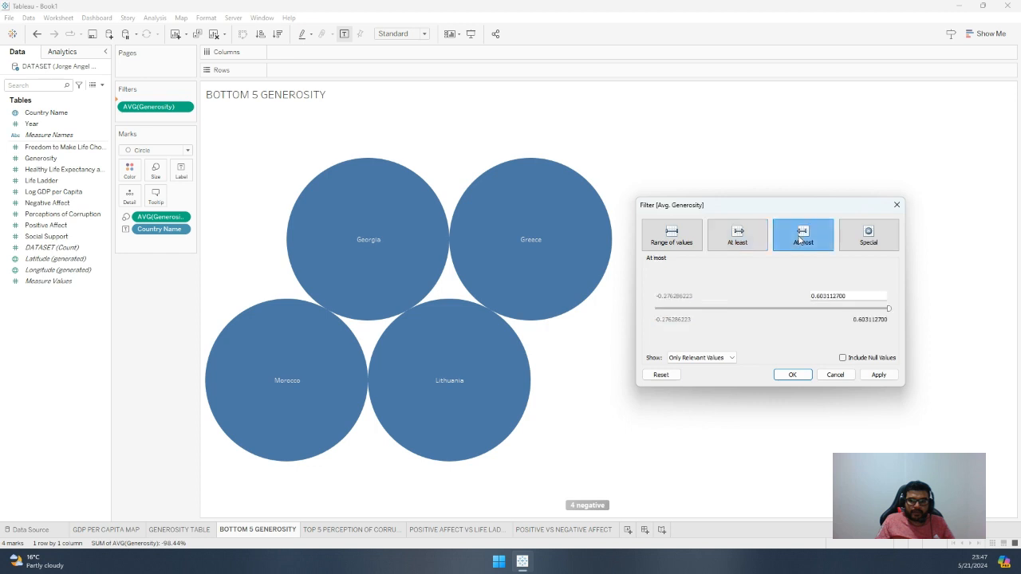
pyautogui.moveTo(888, 310); pyautogui.dragTo(696, 315)
pyautogui.click(878, 375)
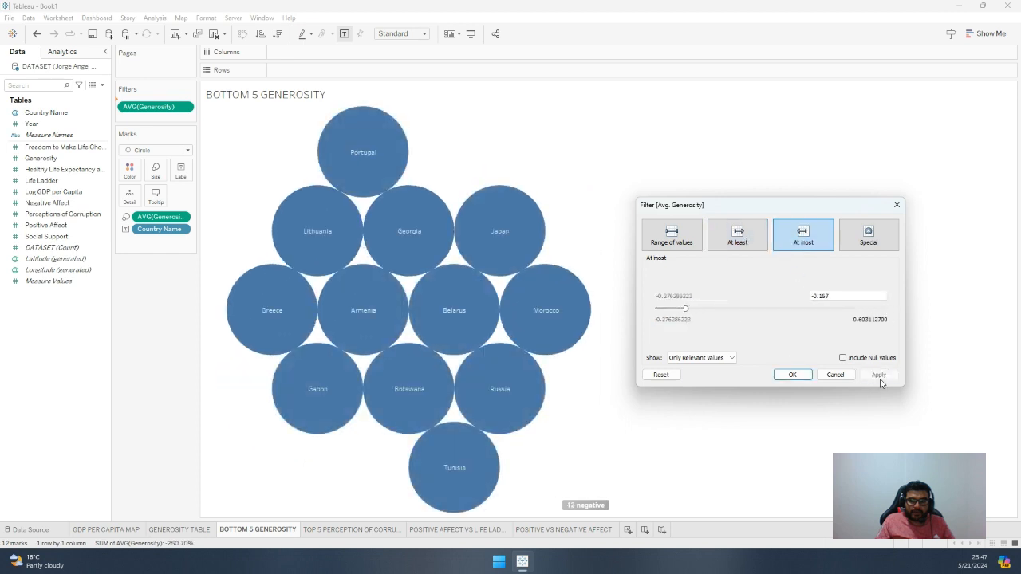
# Adjust the at-most limit of the average Generosity filter to -0.1996 and accept the filter
pyautogui.moveTo(687, 308); pyautogui.dragTo(678, 308)
pyautogui.click(878, 375)
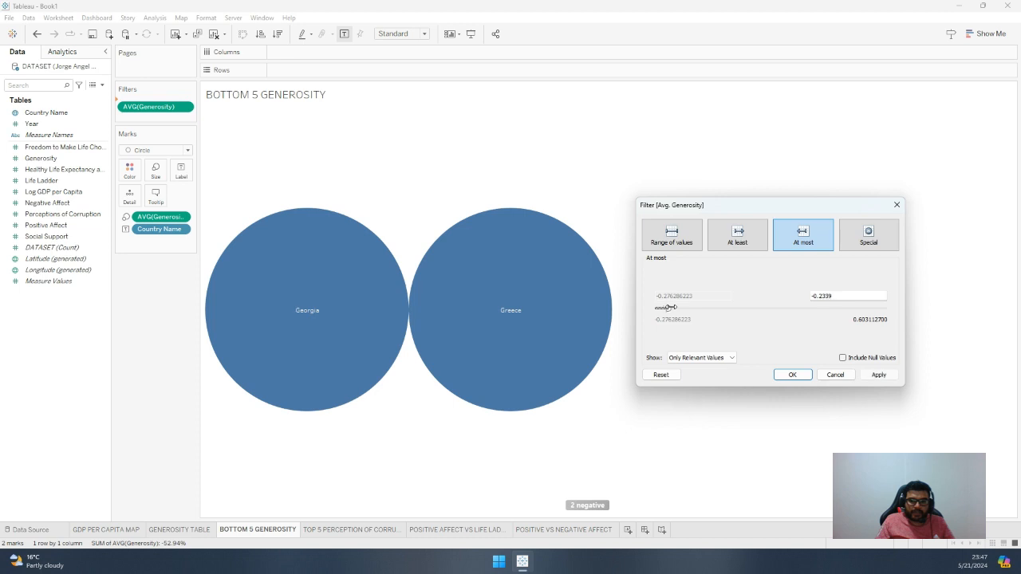
pyautogui.click(879, 375)
pyautogui.moveTo(672, 307); pyautogui.dragTo(681, 307)
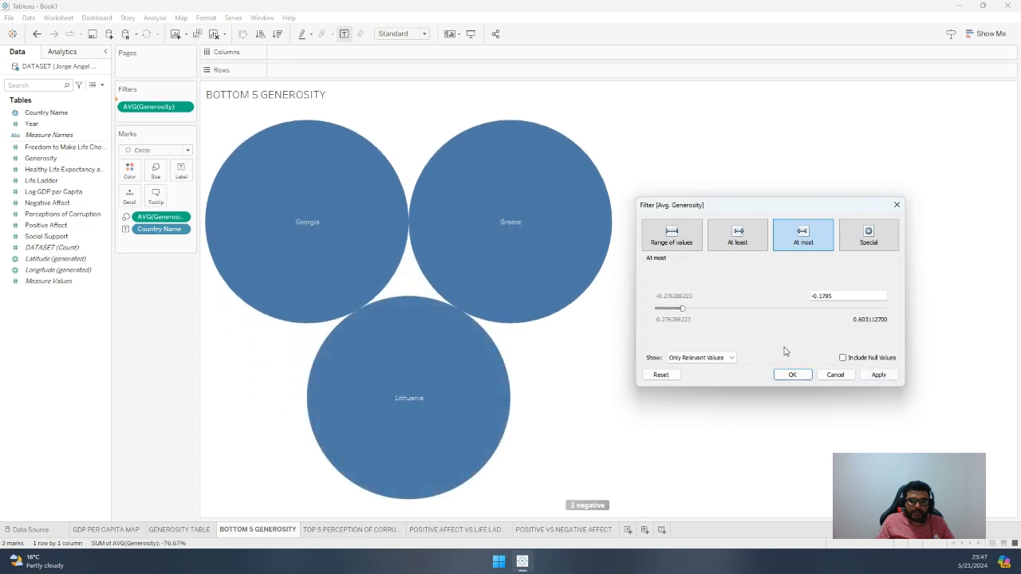
pyautogui.click(877, 375)
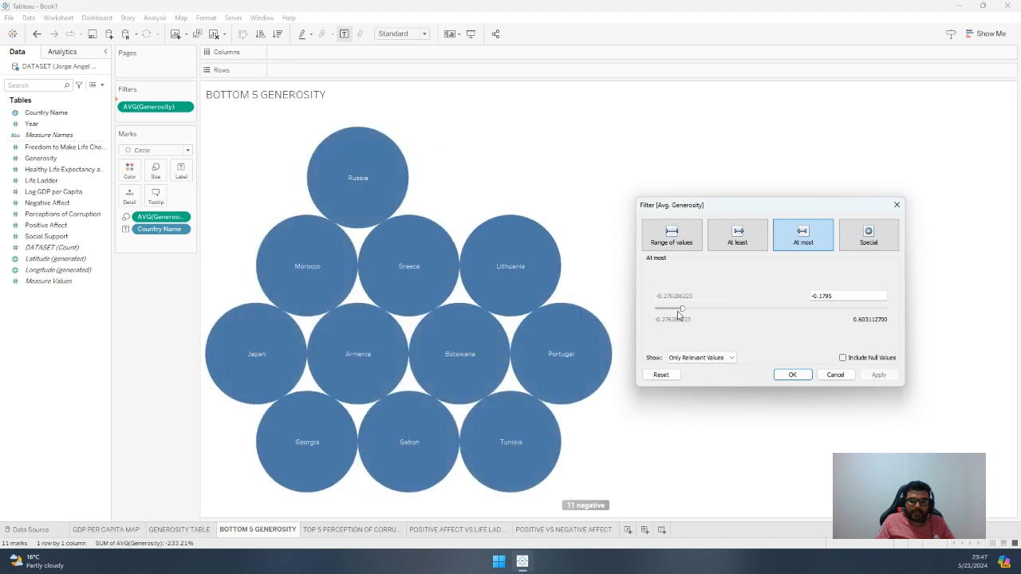
pyautogui.click(878, 376)
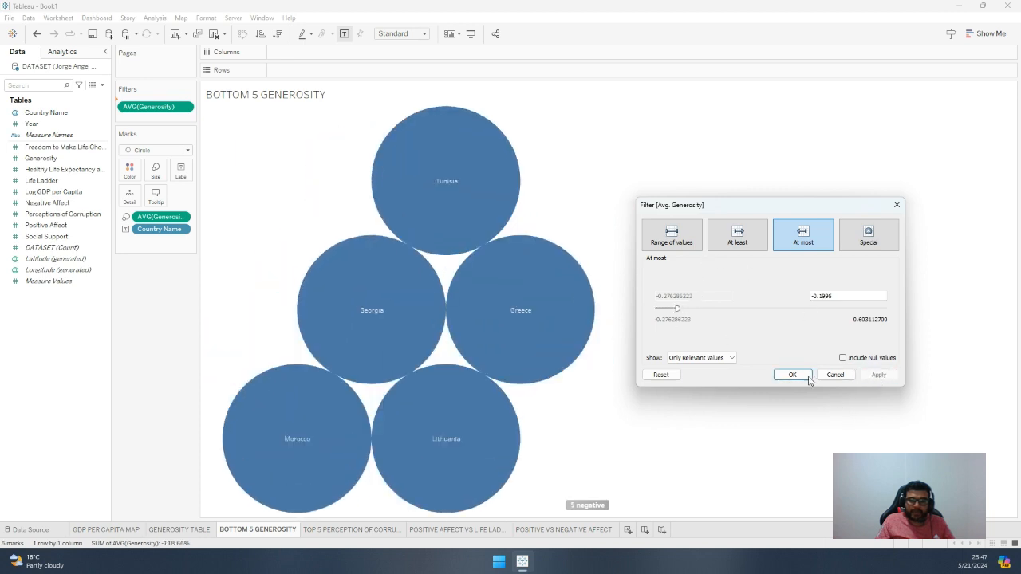
pyautogui.click(792, 375)
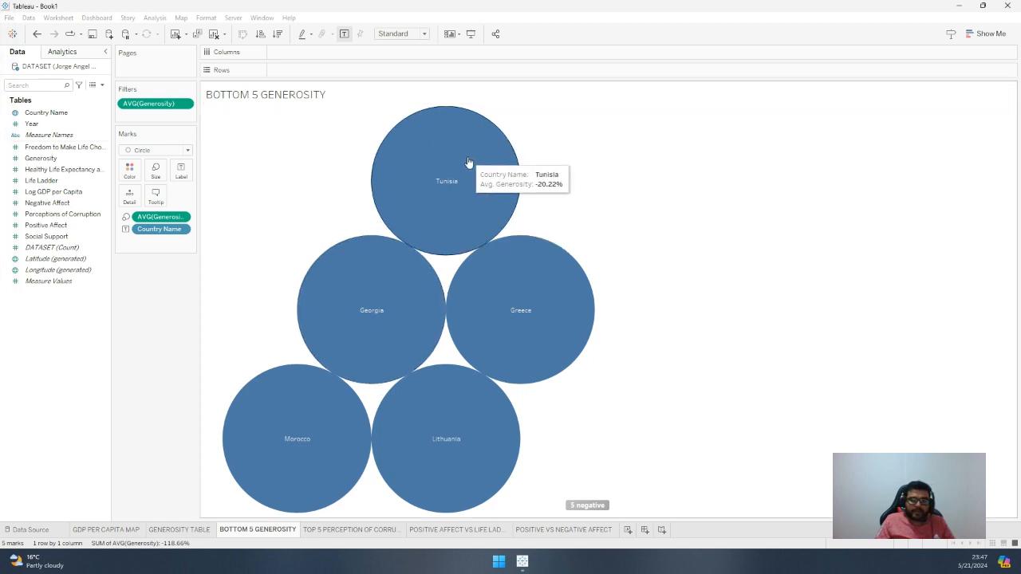
# Try to use the average Generosity field as the bubbles' label instead of their size
pyautogui.click(469, 163)
pyautogui.click(466, 159)
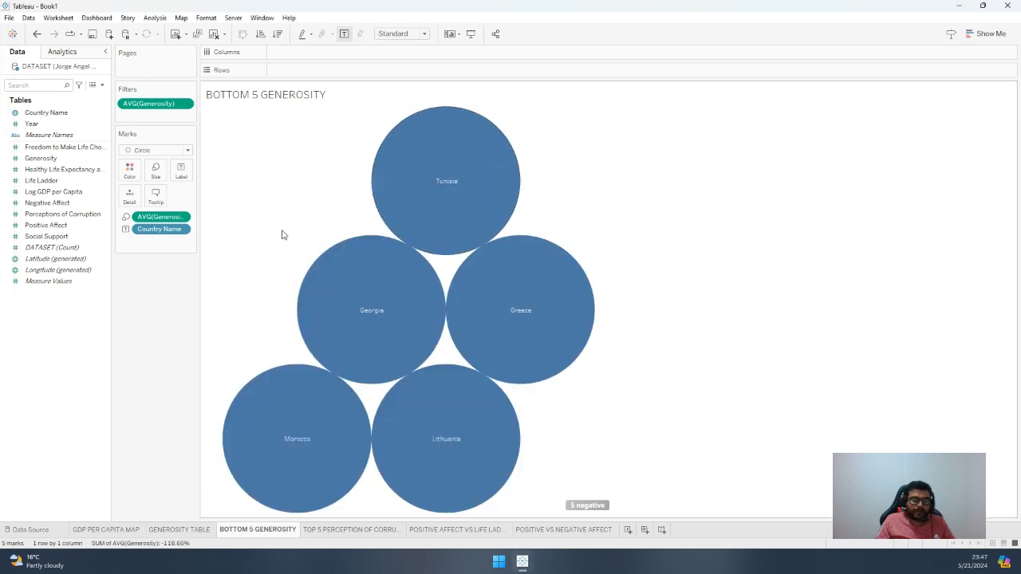
pyautogui.click(125, 217)
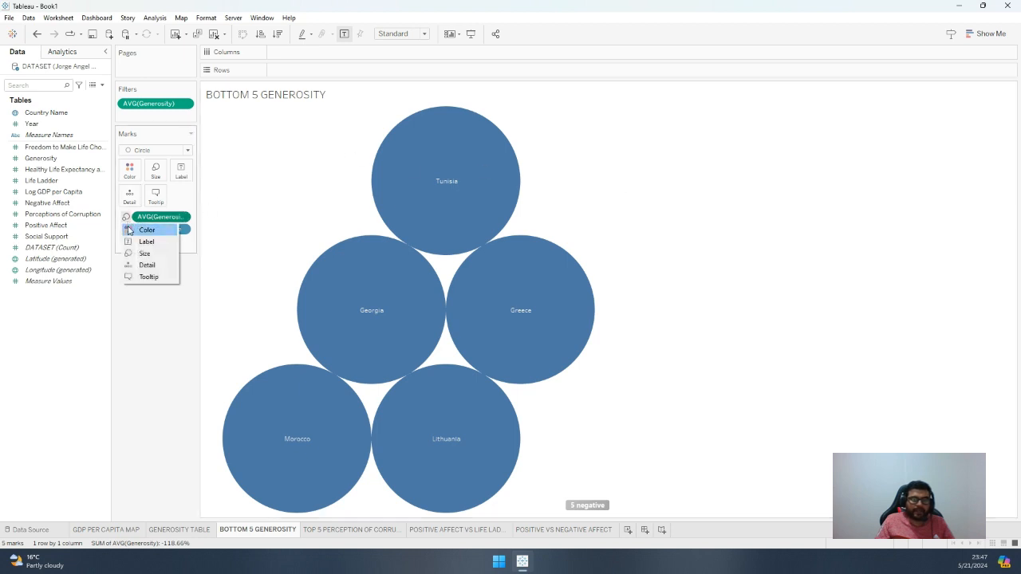
pyautogui.click(130, 242)
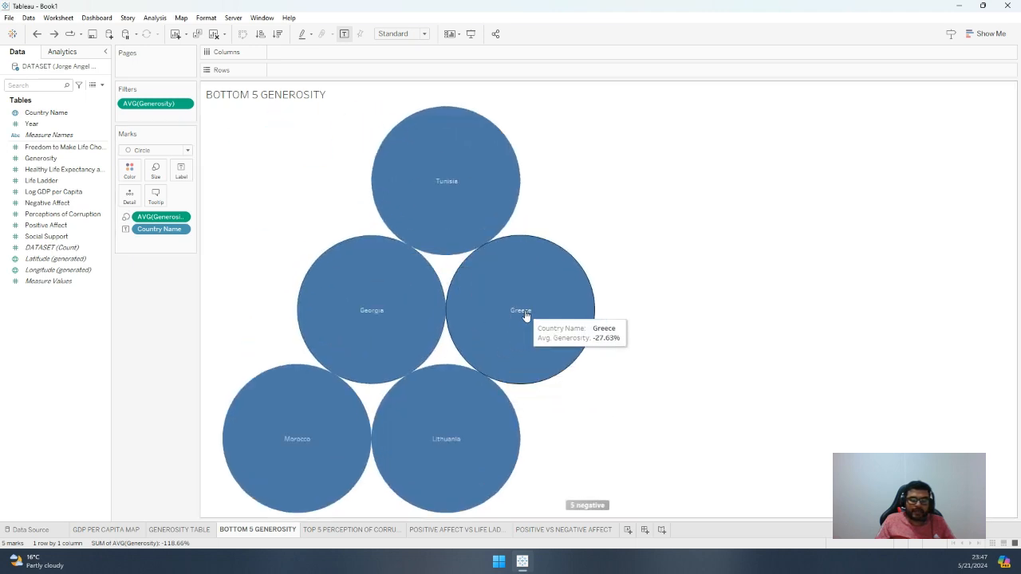
# Select the Greece bubble and open the chart's font formatting options
pyautogui.click(528, 295)
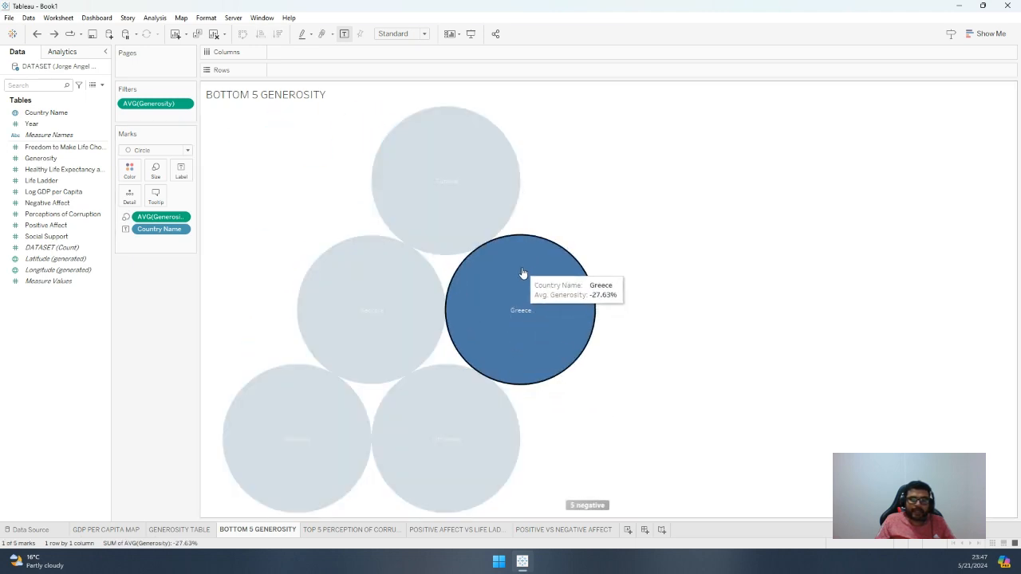
pyautogui.rightClick(523, 273)
pyautogui.click(545, 314)
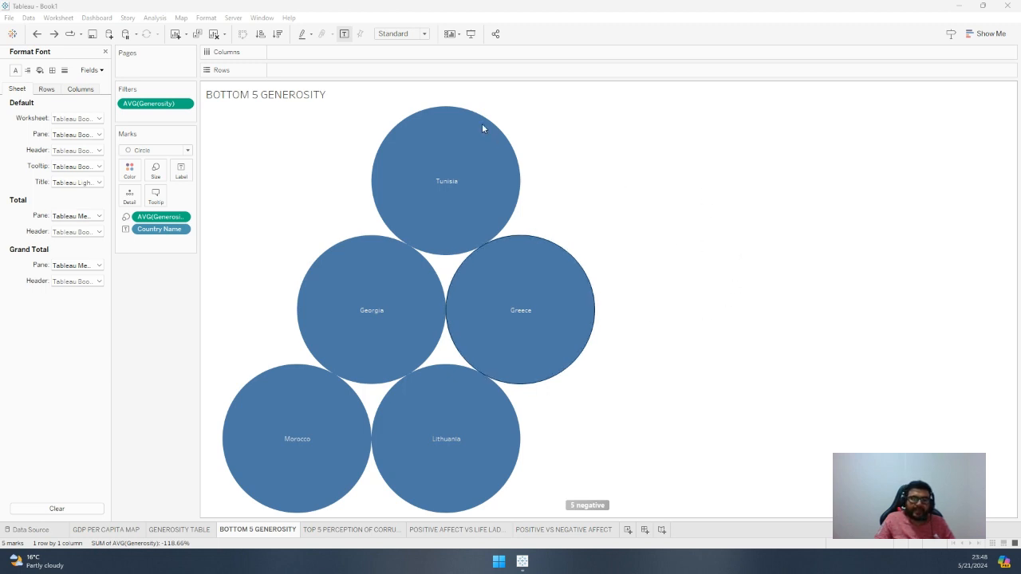
# Show the average Generosity filter control beside the chart and check the suggested chart types
pyautogui.click(184, 104)
pyautogui.click(184, 134)
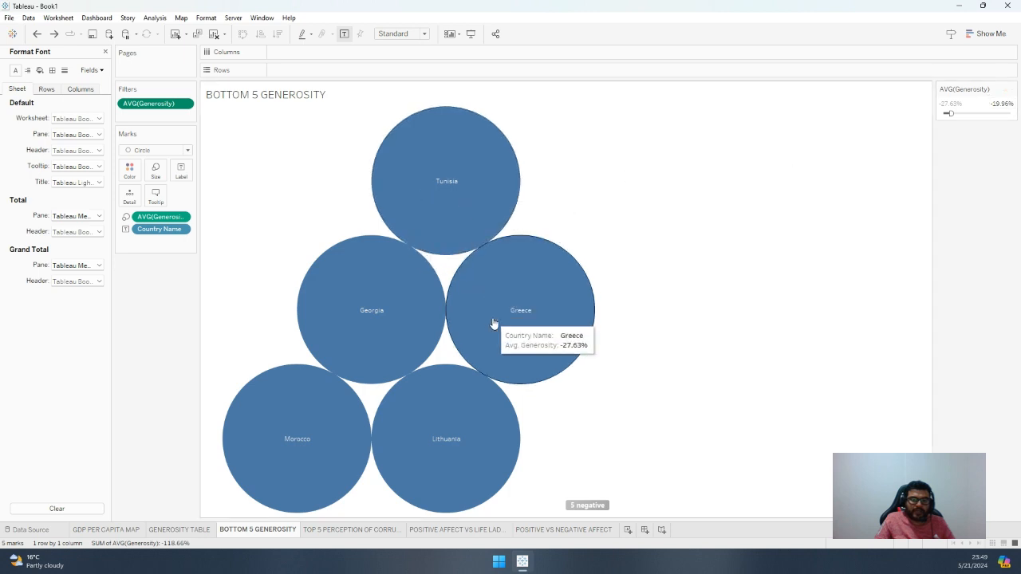
pyautogui.moveTo(484, 197)
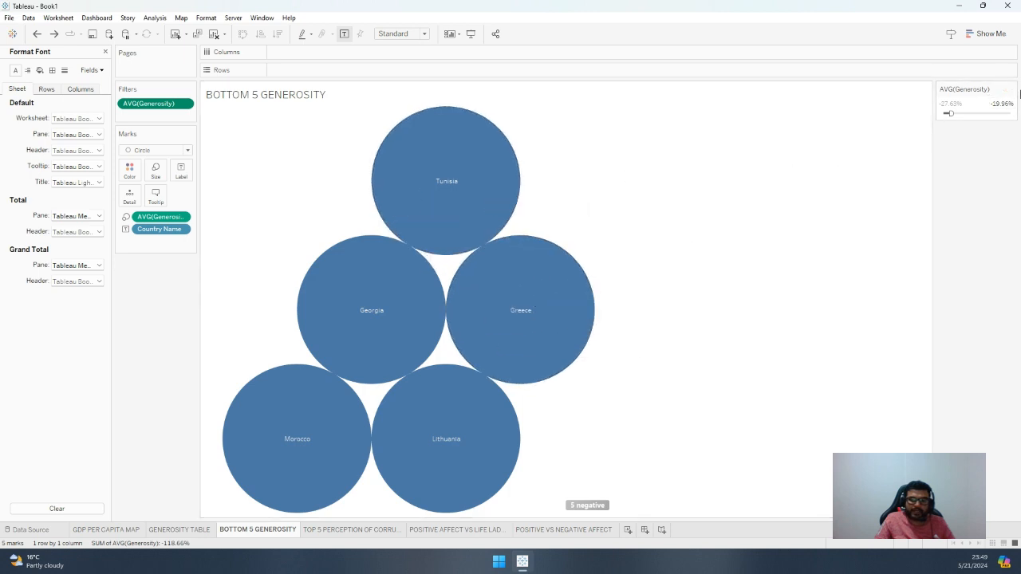
pyautogui.click(993, 35)
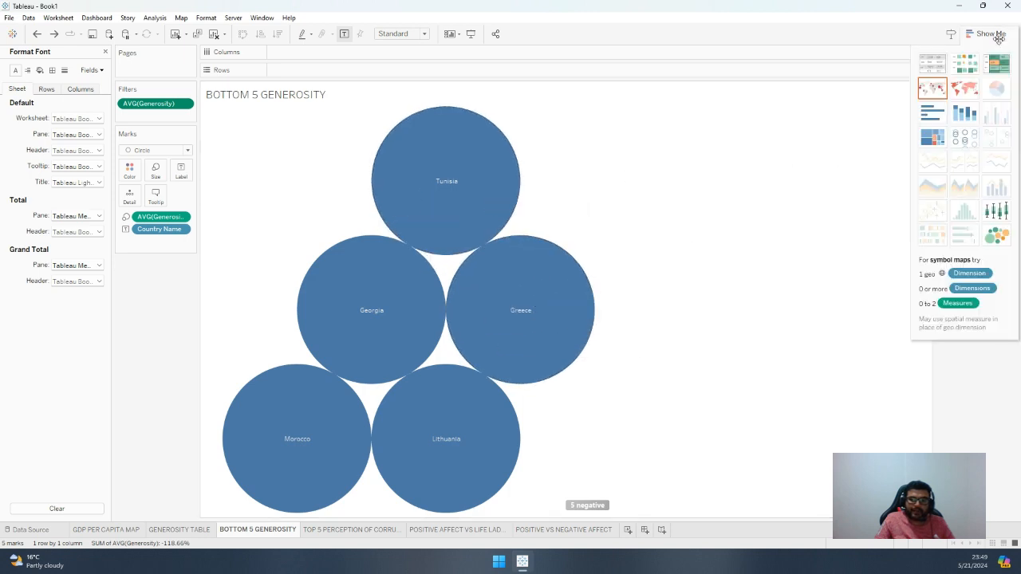
pyautogui.click(993, 34)
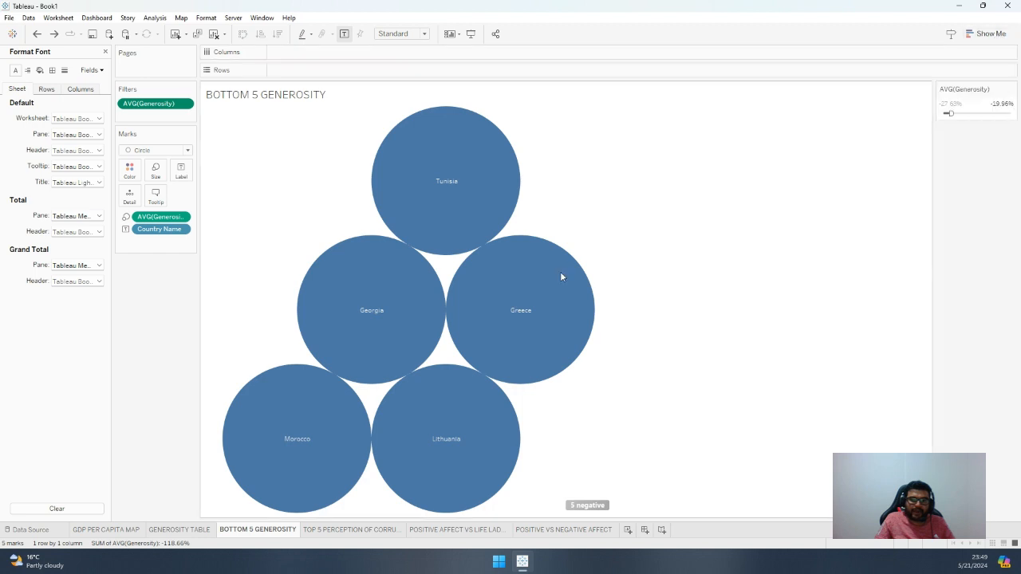
# Check the options for handling the negative average Generosity values and dismiss them without choosing one
pyautogui.moveTo(595, 508)
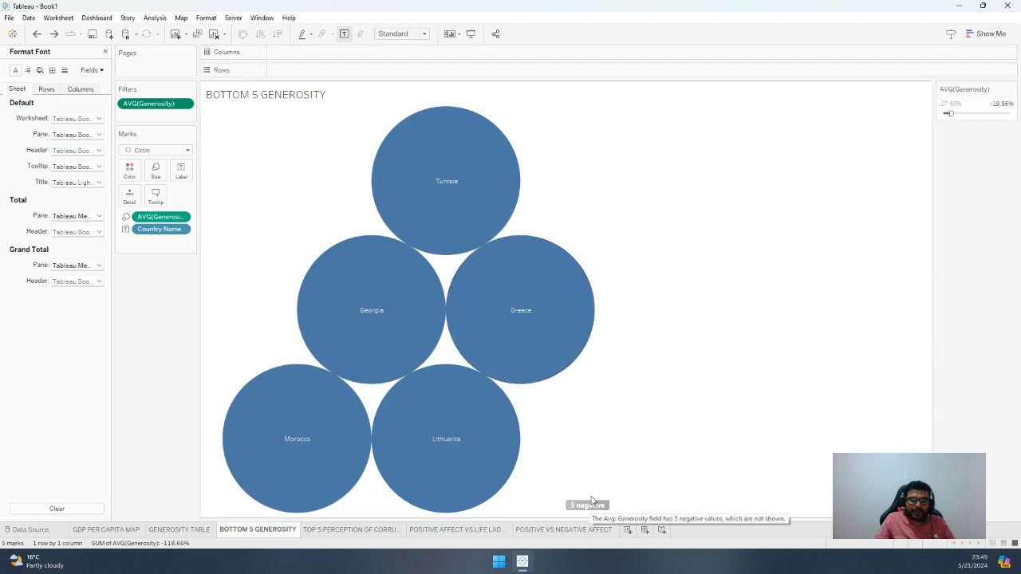
pyautogui.click(595, 506)
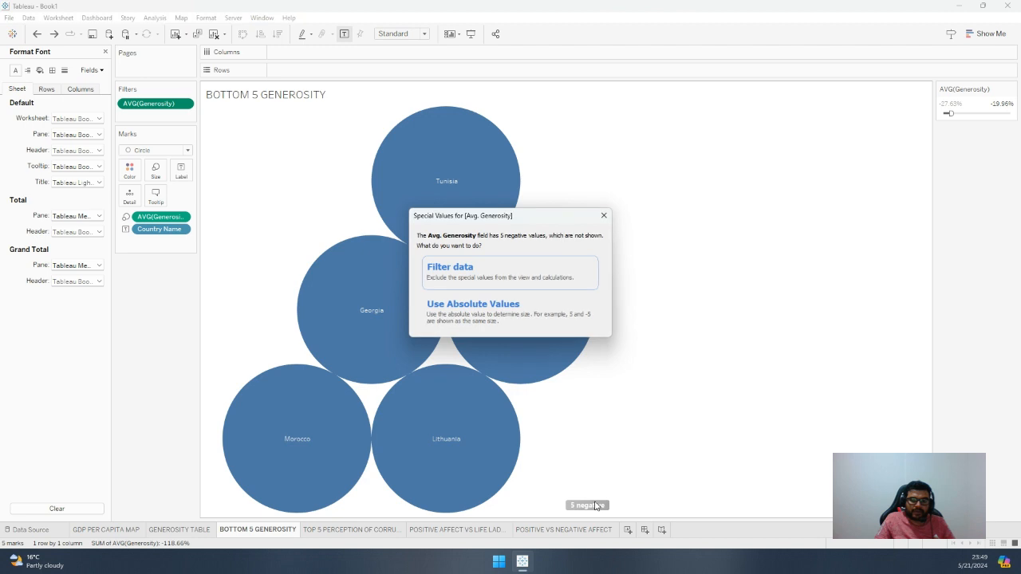
pyautogui.click(604, 215)
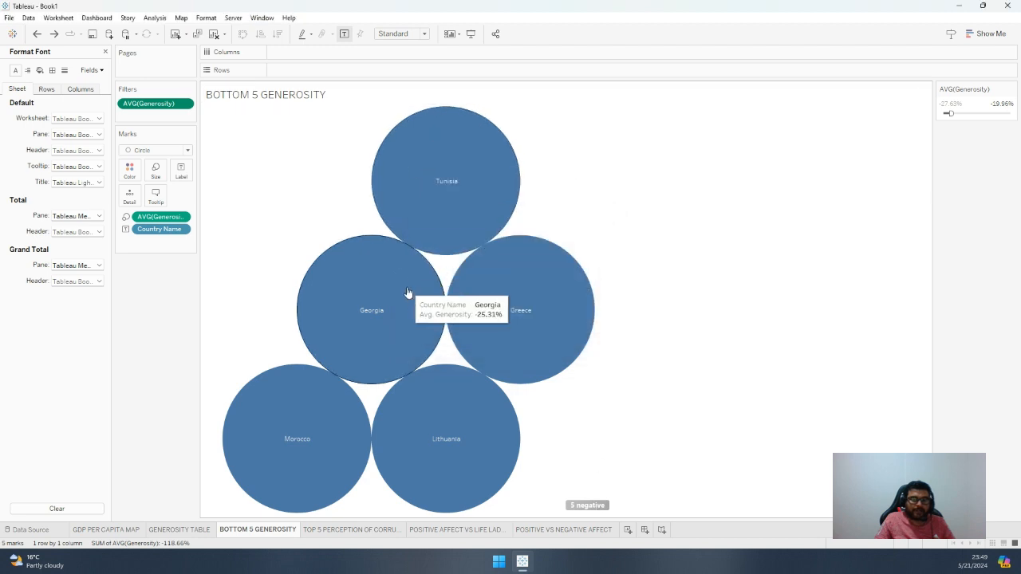
# Reset the average Generosity filter, remove it from the sheet, and close the formatting pane
pyautogui.click(39, 71)
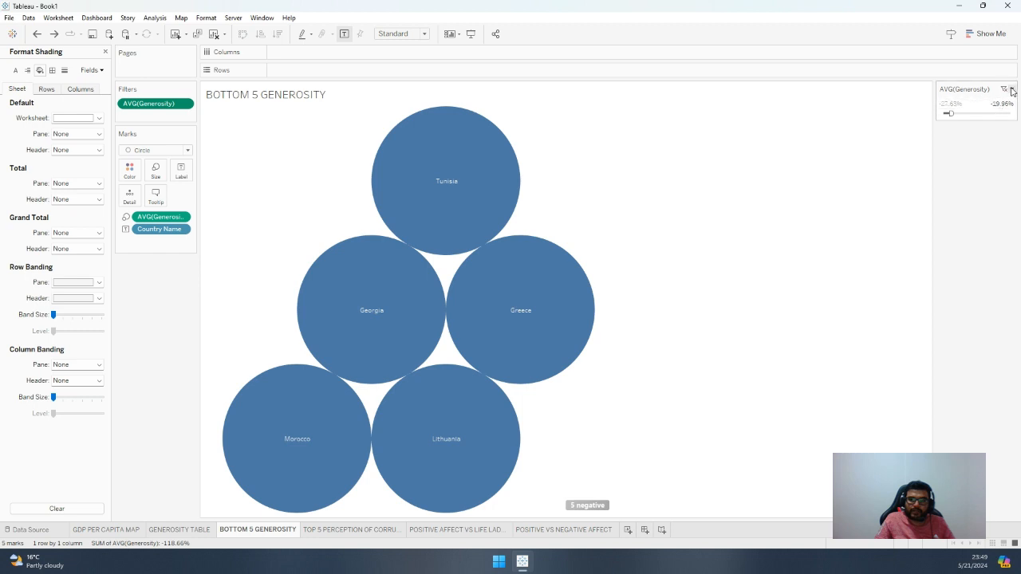
pyautogui.click(1005, 90)
pyautogui.click(1013, 90)
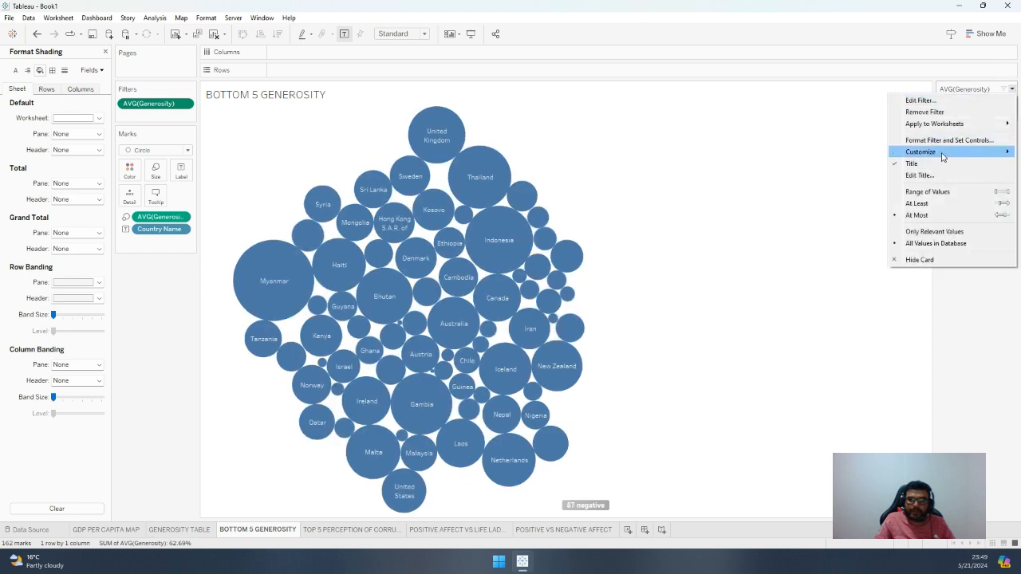
pyautogui.moveTo(943, 153)
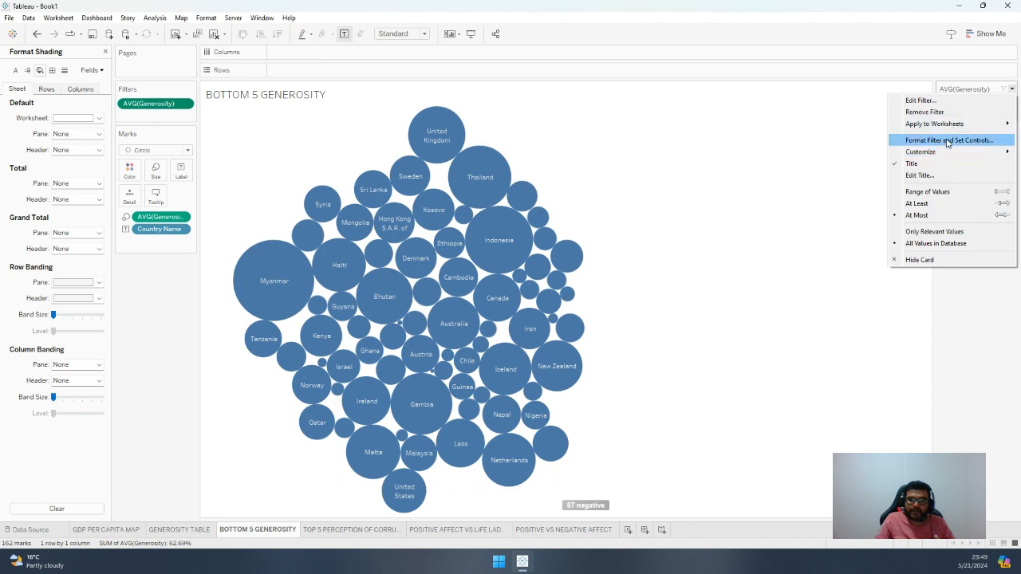
pyautogui.click(975, 330)
pyautogui.click(999, 104)
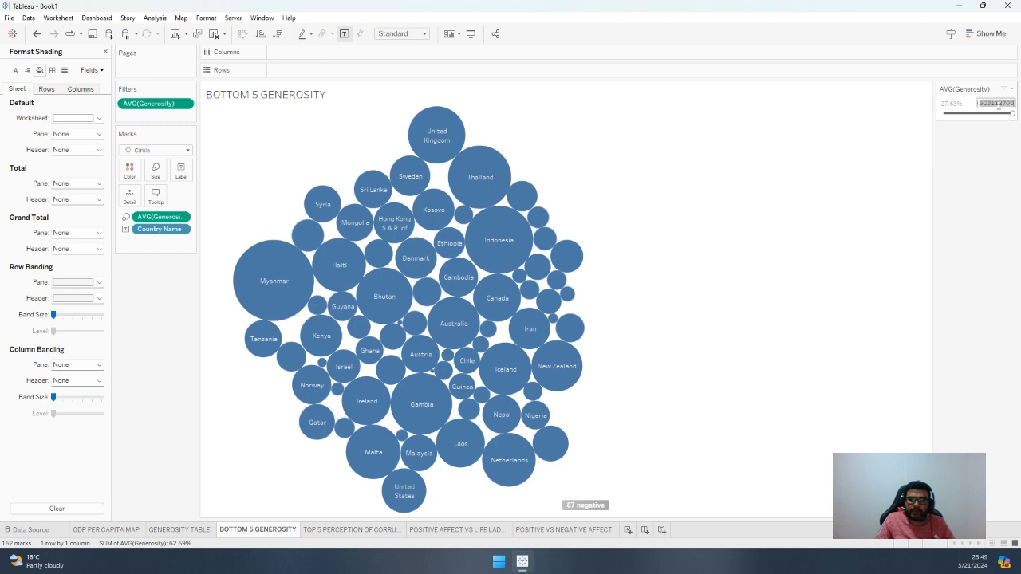
pyautogui.moveTo(980, 89); pyautogui.dragTo(37, 120)
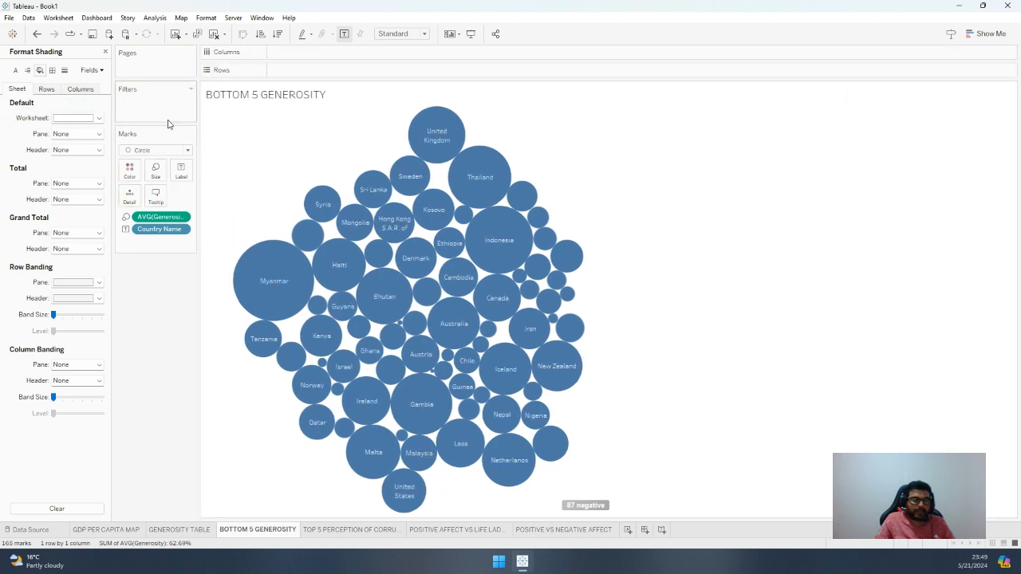
pyautogui.click(104, 53)
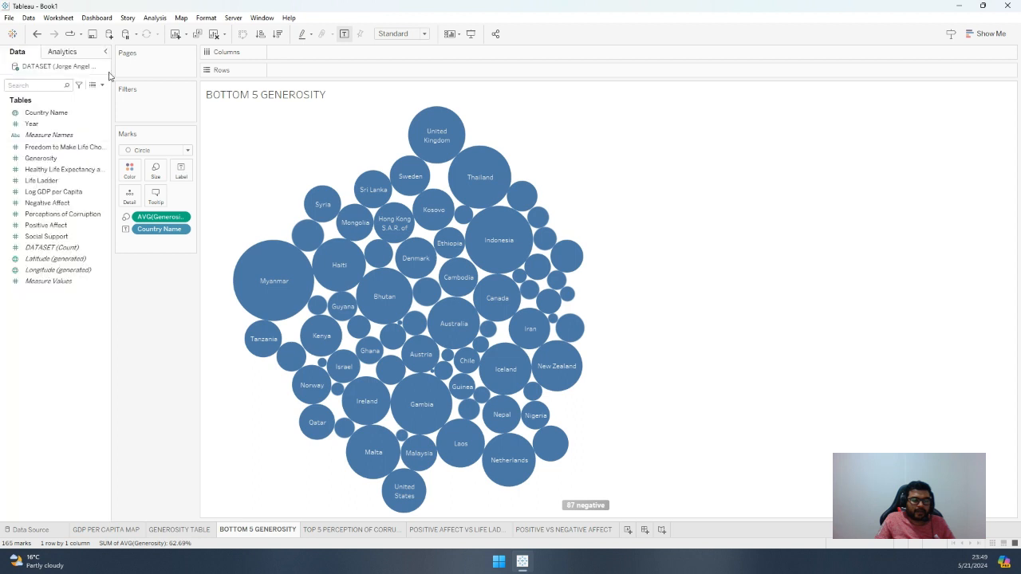
# Filter the bubbles by average Generosity, keeping the minimum and setting the upper limit to -0.1795
pyautogui.moveTo(40, 158); pyautogui.dragTo(146, 108)
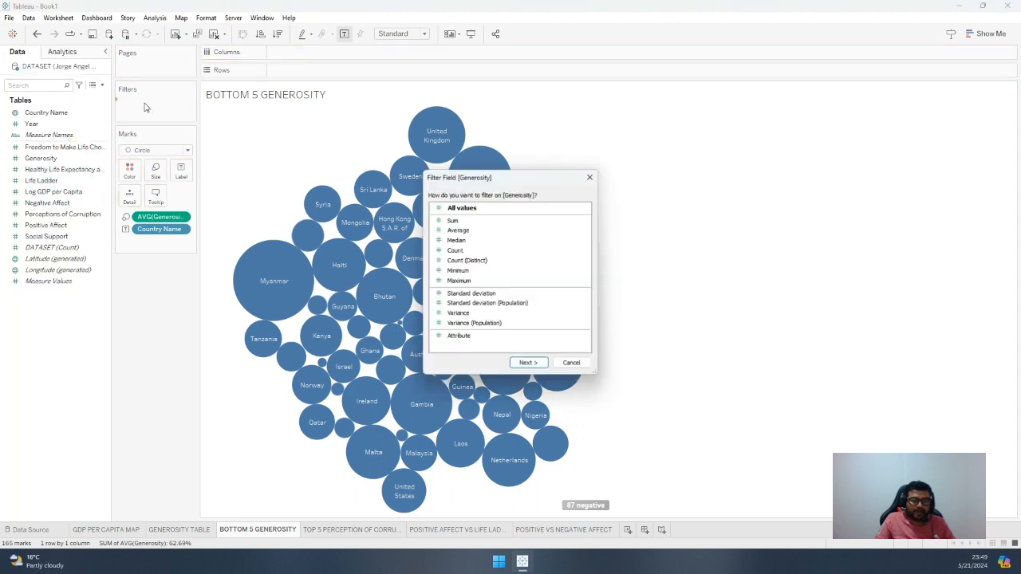
pyautogui.click(471, 232)
pyautogui.click(528, 363)
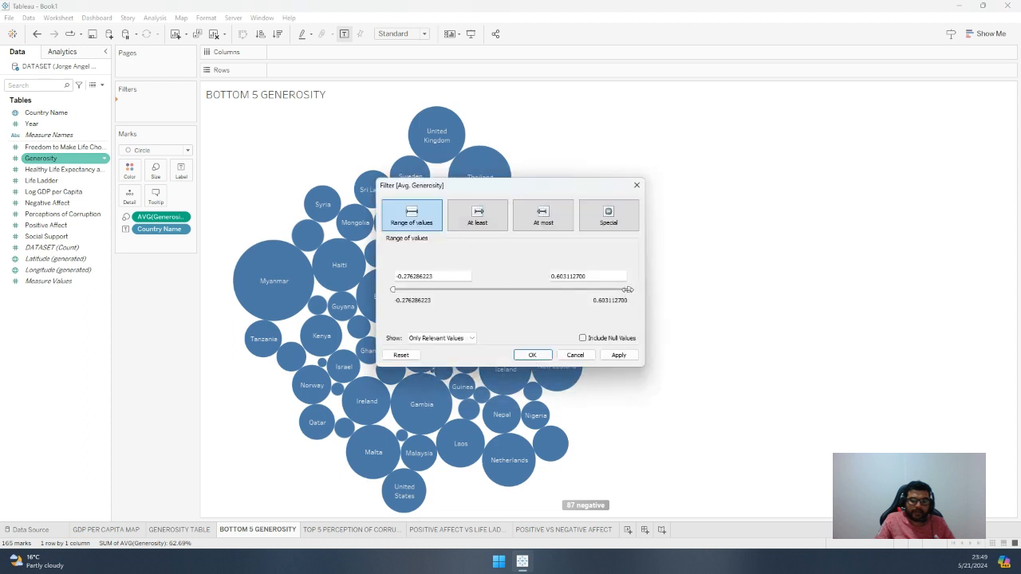
pyautogui.moveTo(629, 289); pyautogui.dragTo(421, 294)
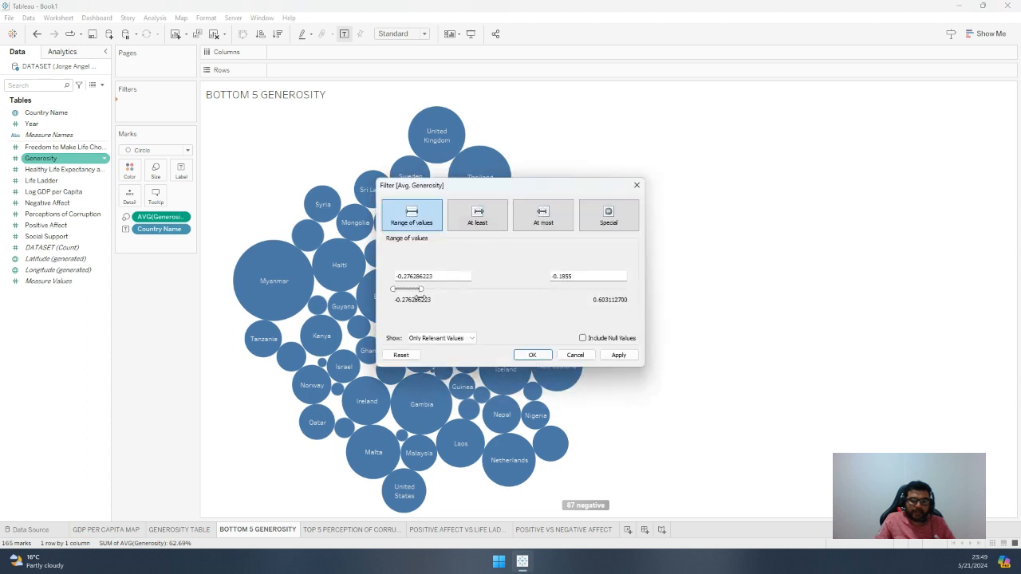
pyautogui.click(618, 355)
# Base the average Generosity filter on all values in the database and set its upper limit to -0.1996
pyautogui.click(451, 339)
pyautogui.click(452, 349)
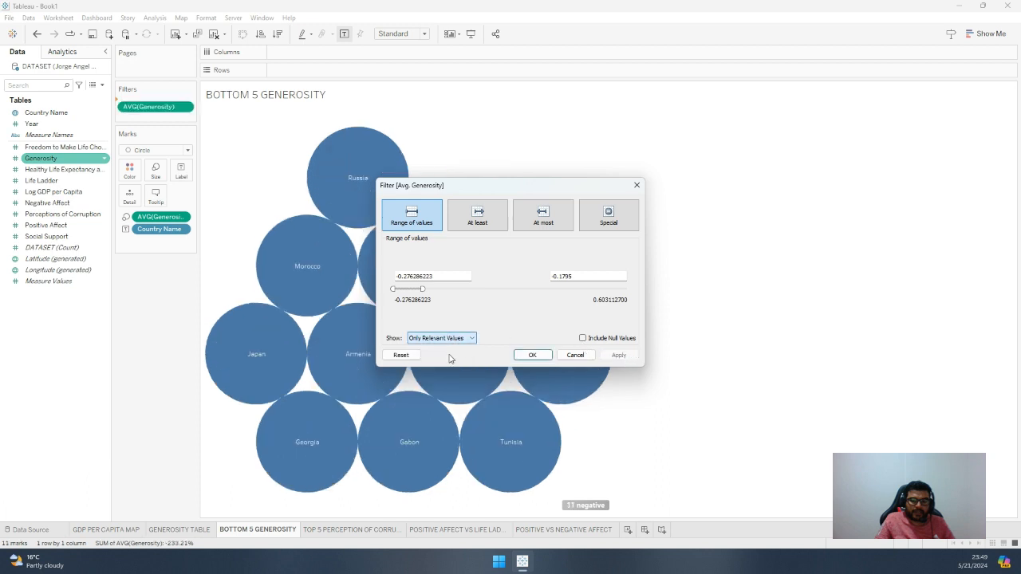
pyautogui.click(441, 339)
pyautogui.click(436, 354)
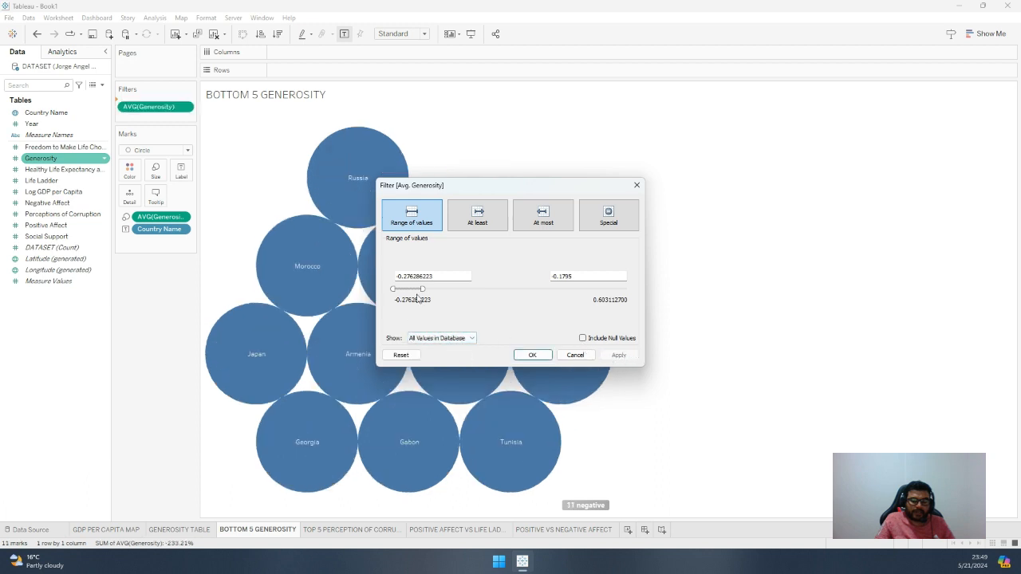
pyautogui.moveTo(423, 291); pyautogui.dragTo(420, 292)
pyautogui.click(616, 354)
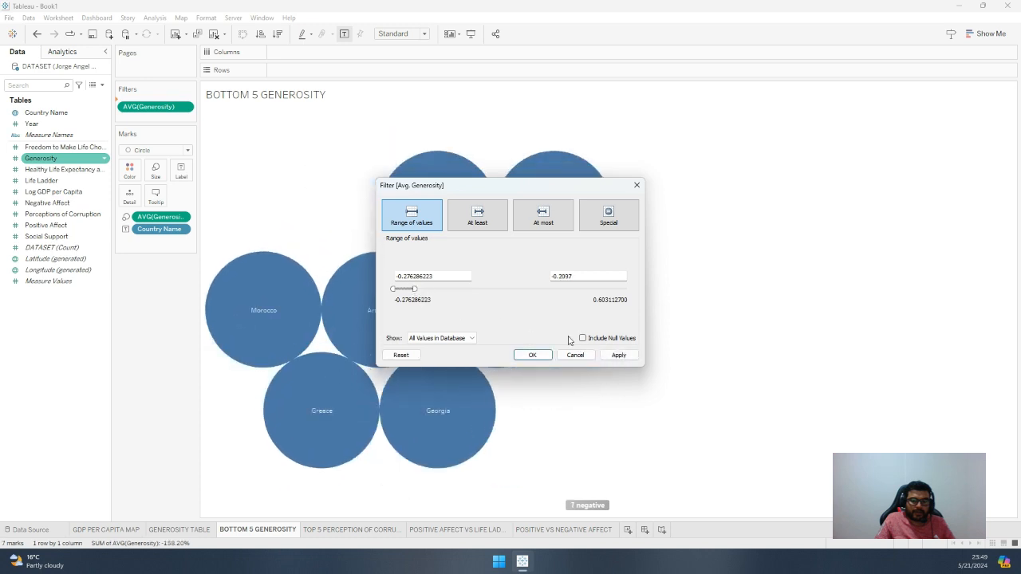
pyautogui.click(618, 355)
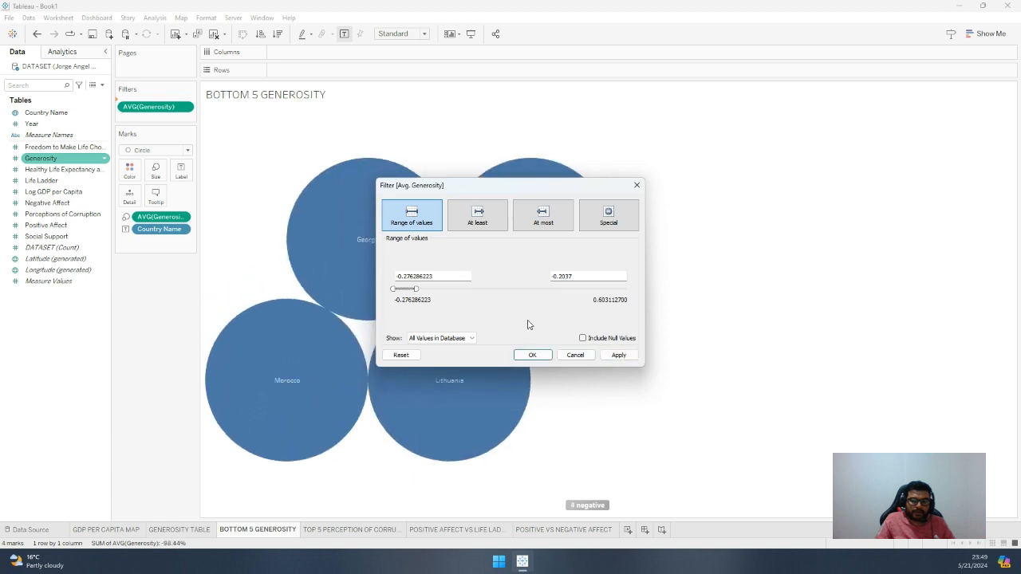
pyautogui.click(616, 356)
pyautogui.click(619, 355)
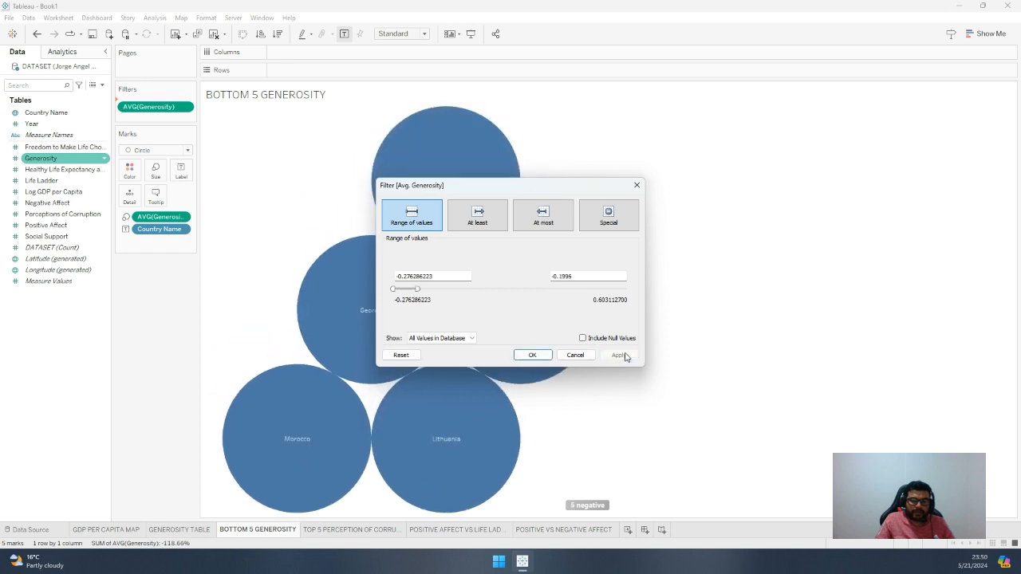
pyautogui.click(532, 355)
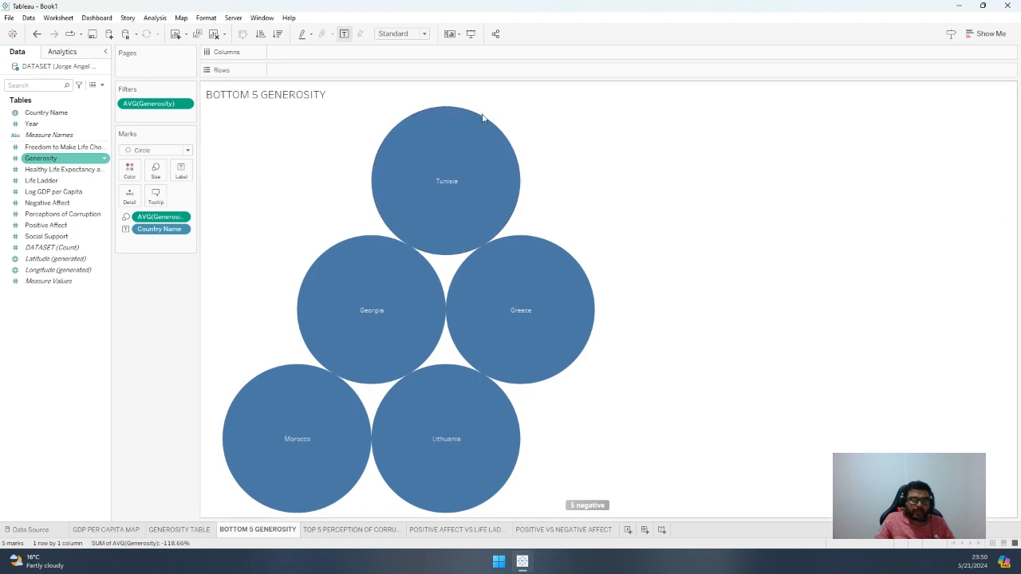
# Show the average Generosity filter control beside the chart and check its options
pyautogui.click(186, 105)
pyautogui.click(183, 134)
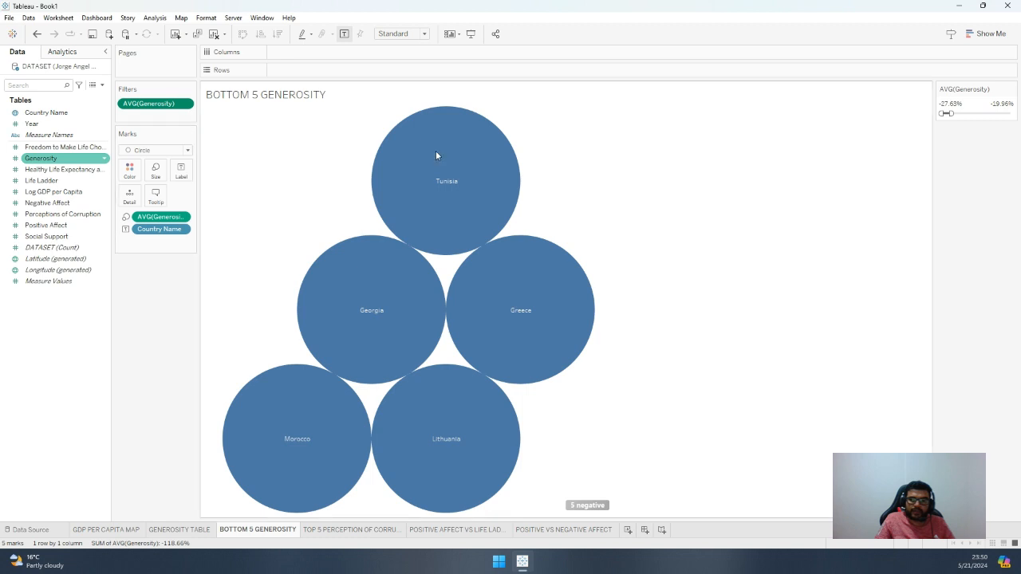
pyautogui.click(1012, 90)
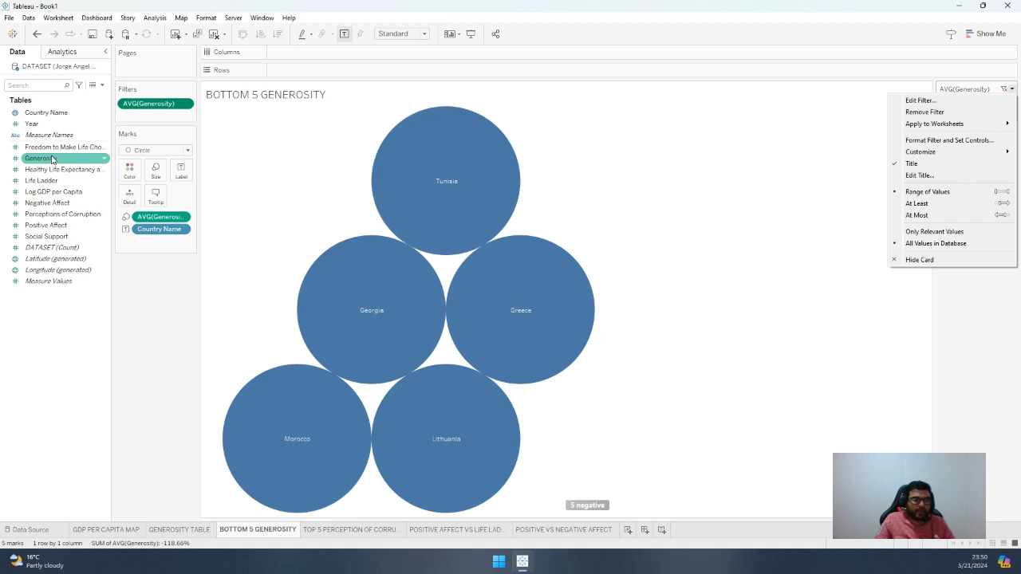
# Color the bubbles by Generosity, aggregated as an average
pyautogui.moveTo(51, 160); pyautogui.dragTo(130, 173)
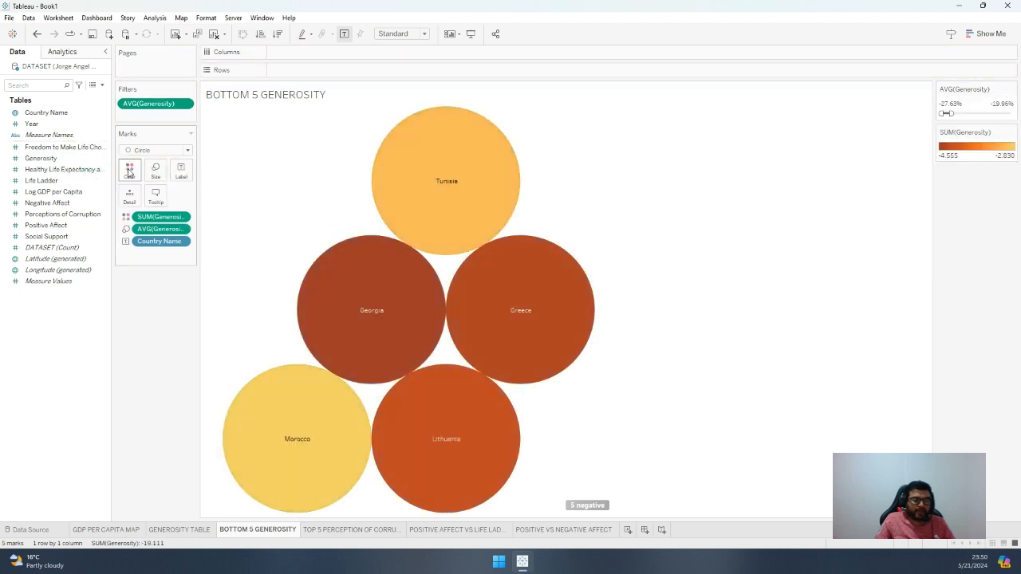
pyautogui.click(185, 220)
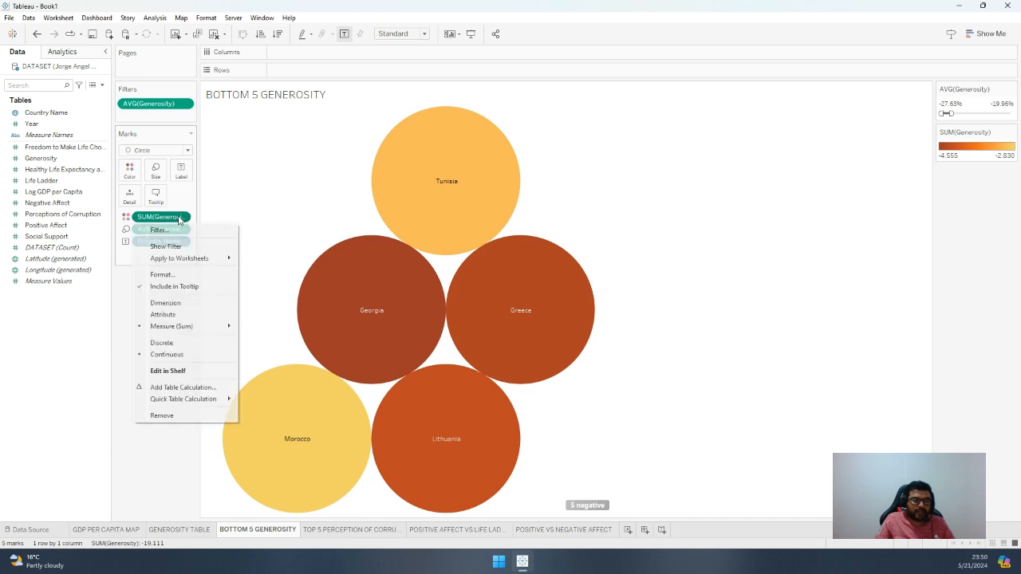
pyautogui.moveTo(236, 328)
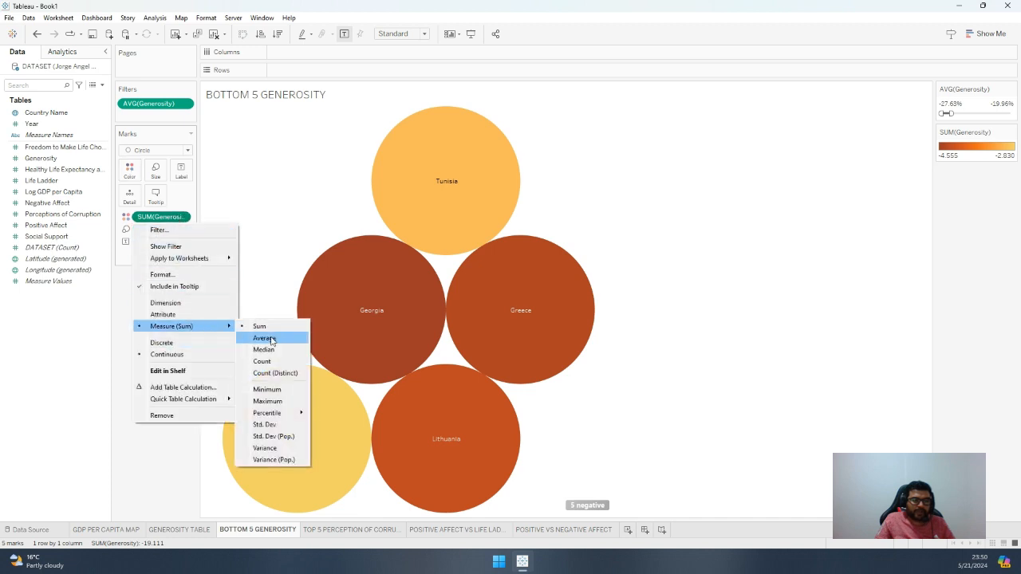
pyautogui.click(264, 338)
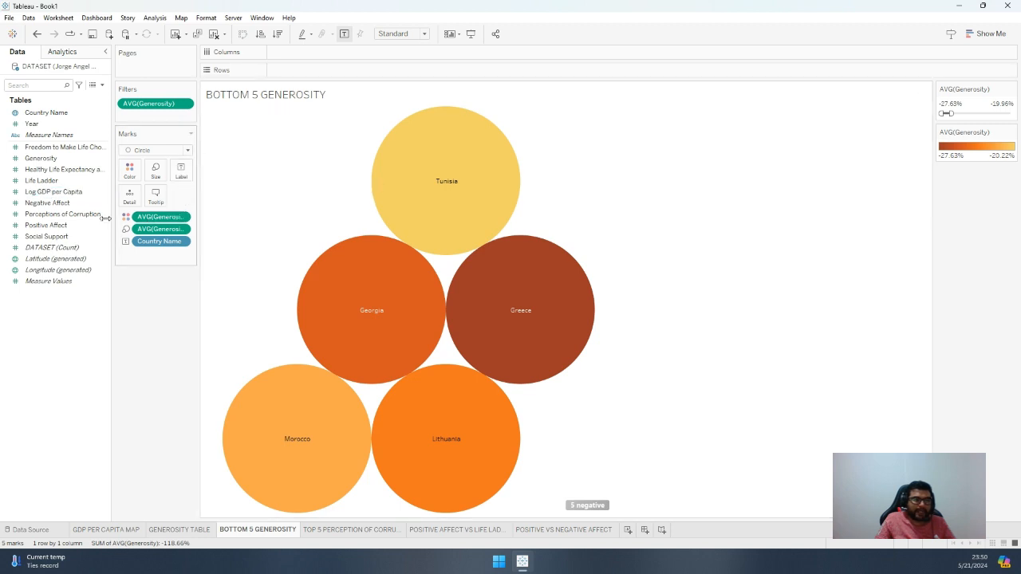
# Add Generosity to the bubble labels, aggregated as an average
pyautogui.moveTo(47, 159); pyautogui.dragTo(180, 174)
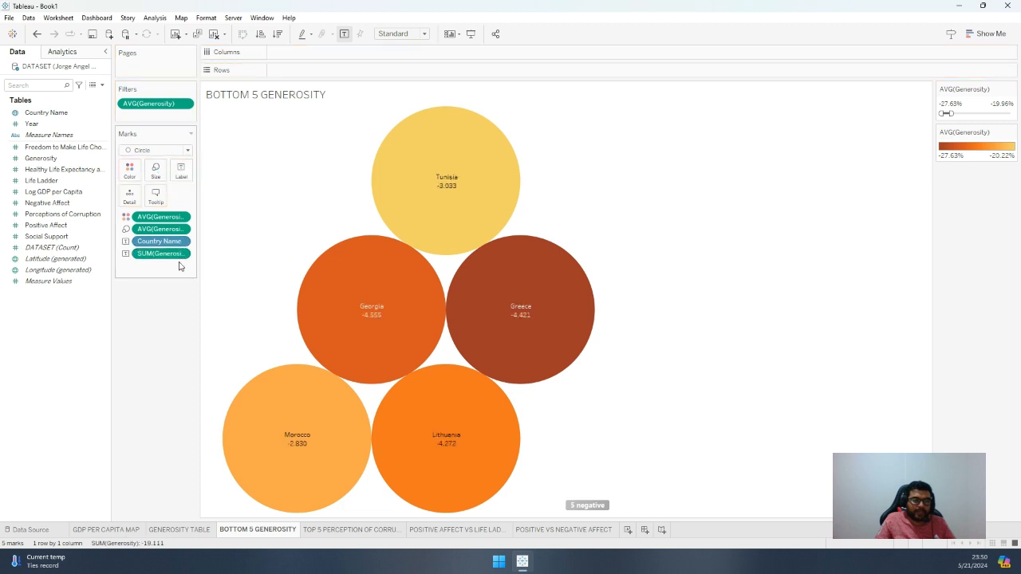
pyautogui.click(181, 254)
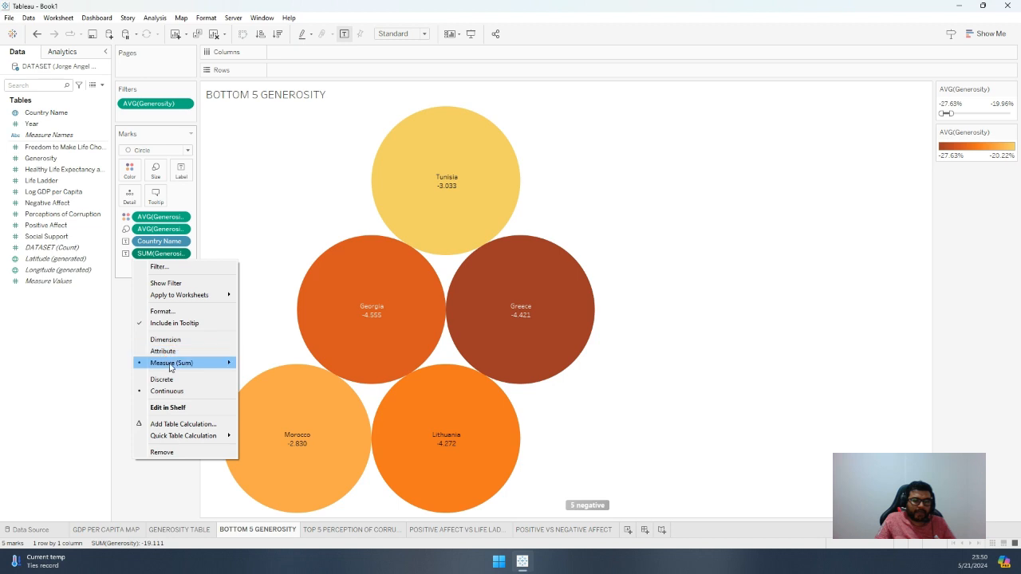
pyautogui.moveTo(171, 364)
pyautogui.click(264, 375)
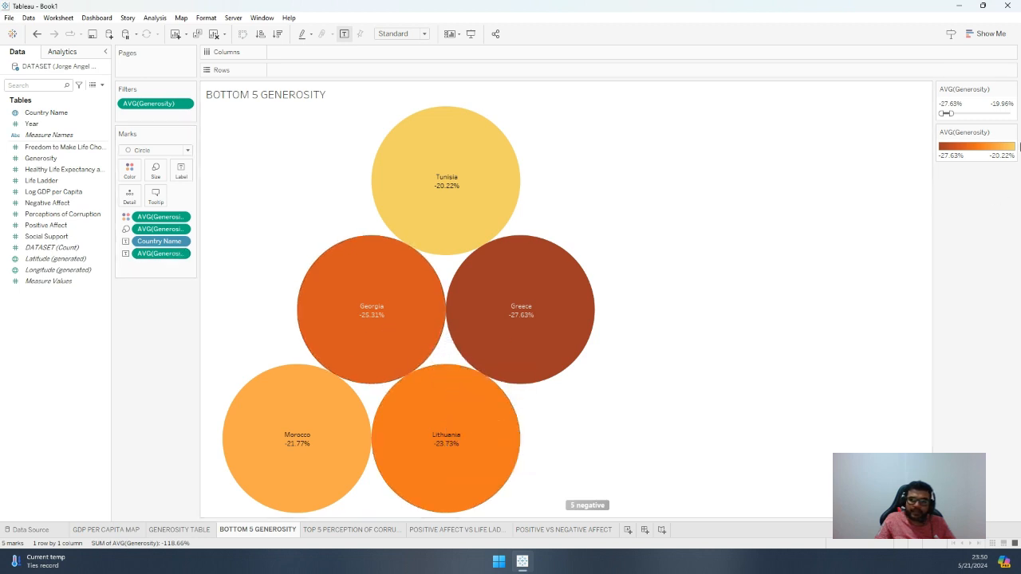
# Change the color palette for average Generosity to Red, keeping it reversed
pyautogui.doubleClick(969, 151)
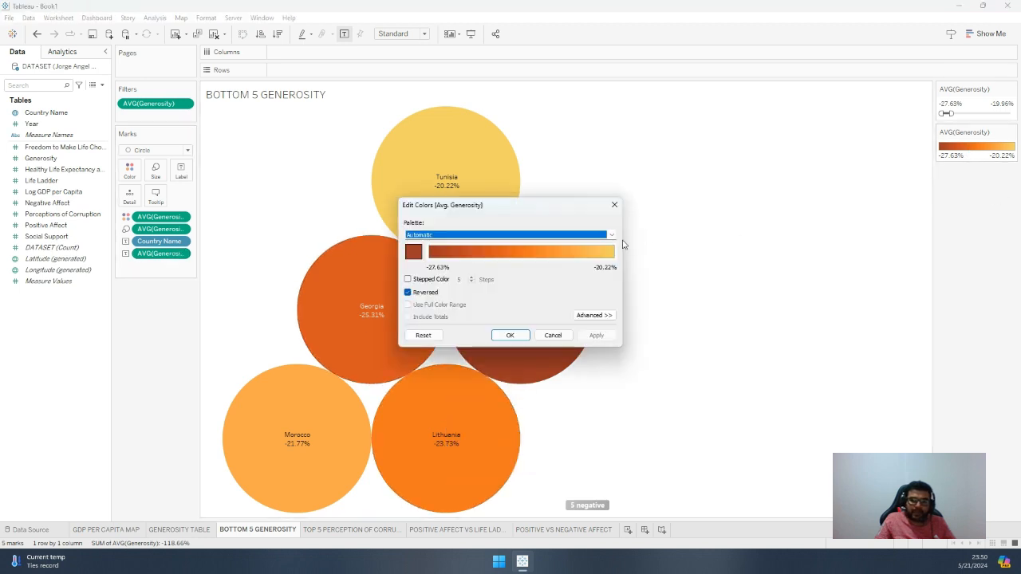
pyautogui.click(611, 235)
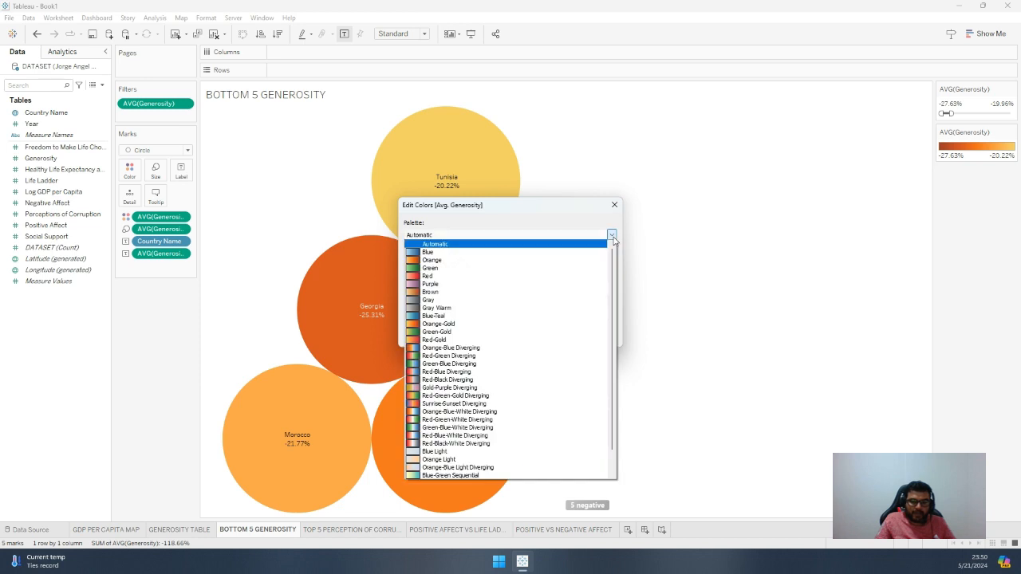
pyautogui.click(460, 276)
pyautogui.click(596, 336)
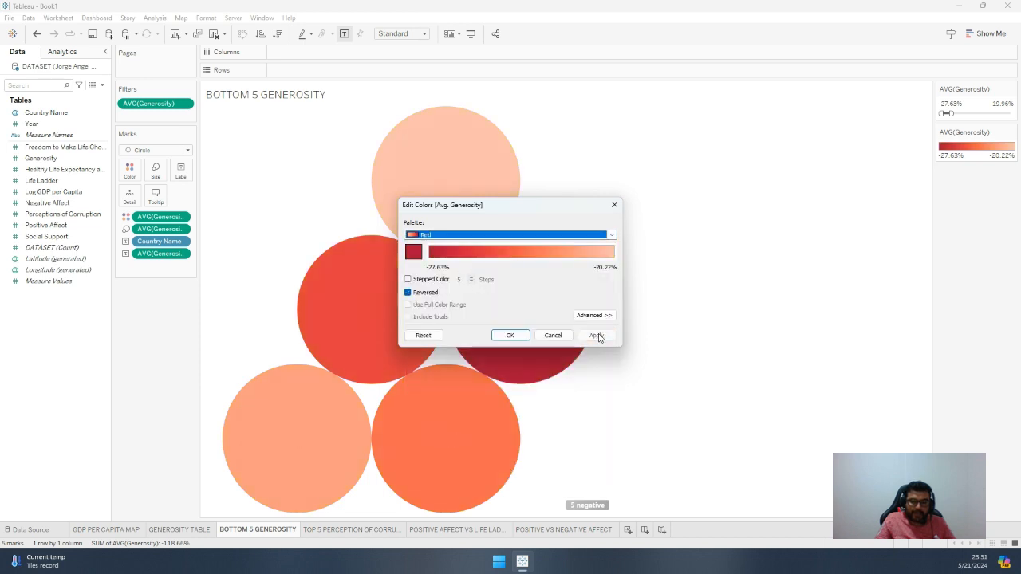
pyautogui.click(508, 336)
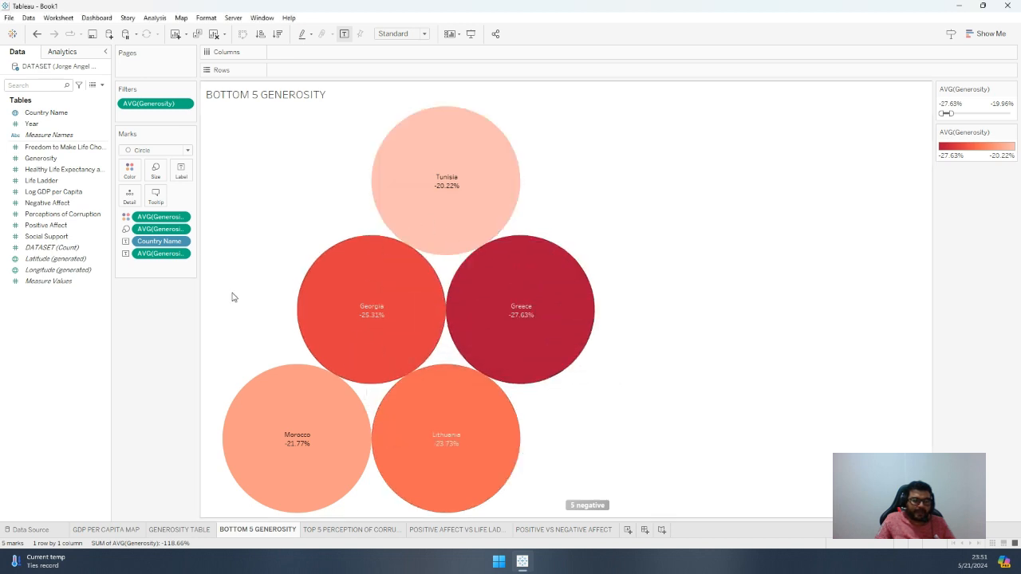
# Check the formatting options of the average Generosity label and of the Country Name label
pyautogui.click(182, 254)
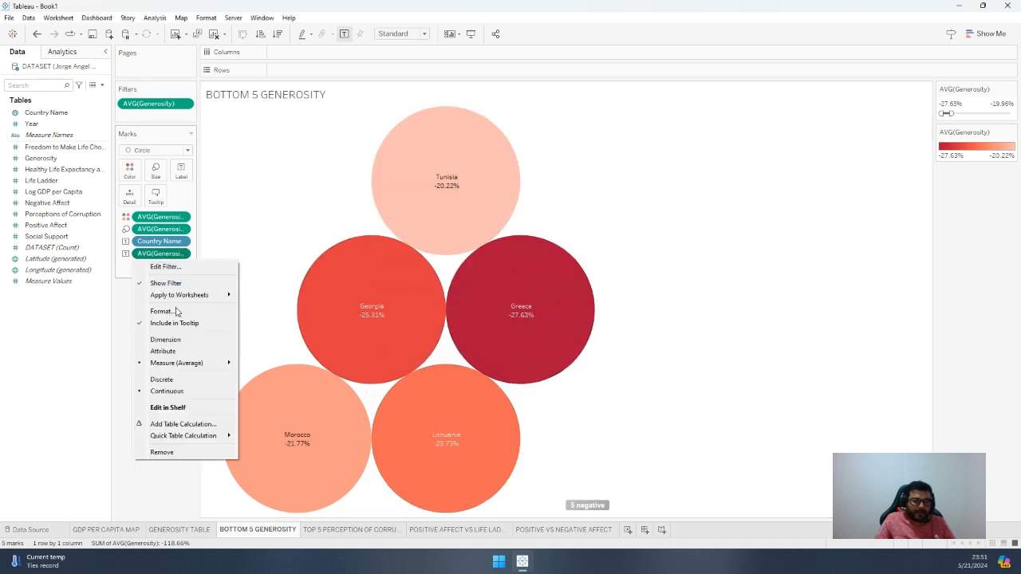
pyautogui.click(179, 312)
pyautogui.click(91, 150)
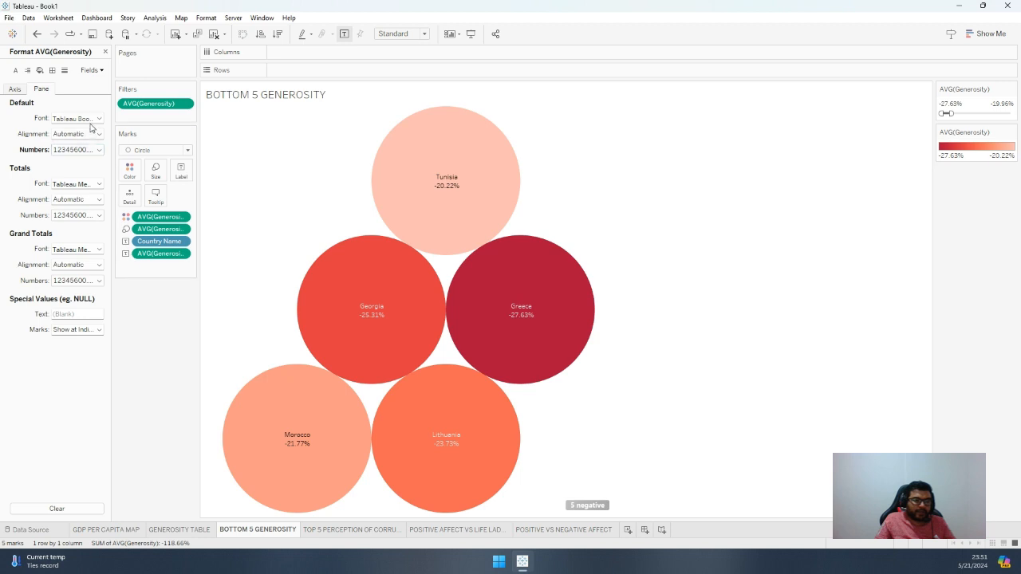
pyautogui.click(184, 244)
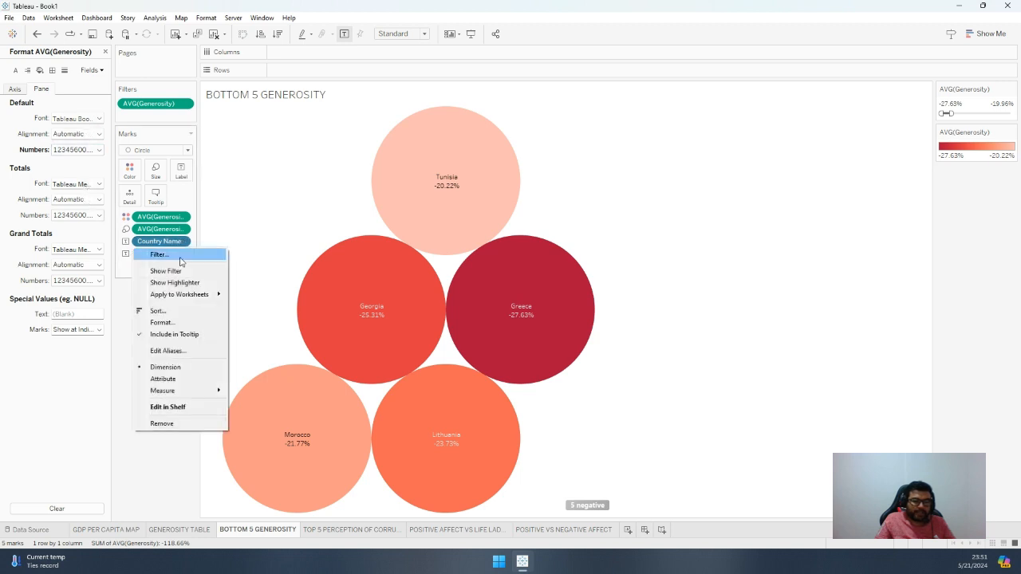
pyautogui.click(173, 323)
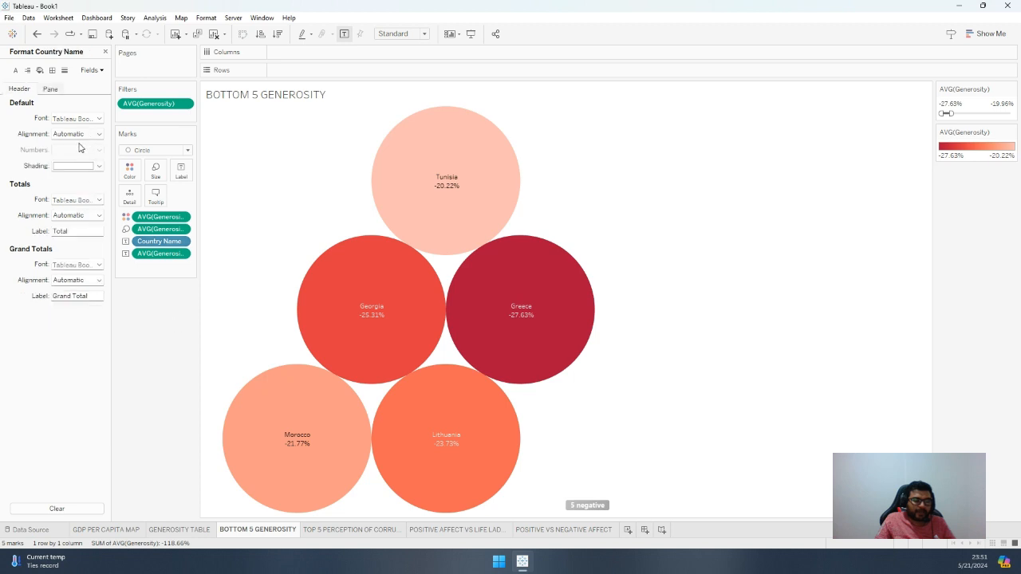
# Format the sheet's pane font as bold, size 12, to enlarge the bubble labels
pyautogui.click(15, 71)
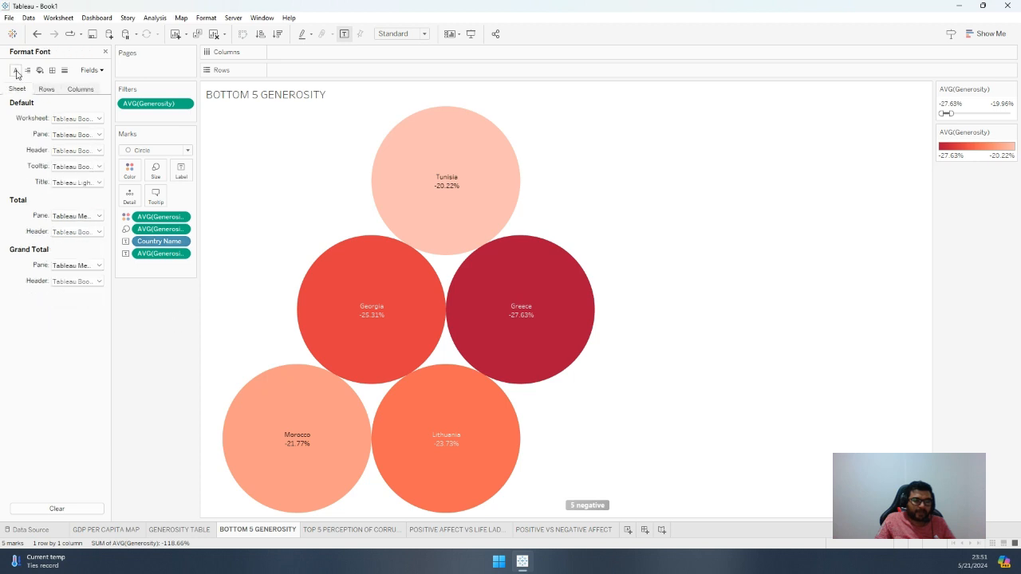
pyautogui.click(78, 135)
pyautogui.click(77, 166)
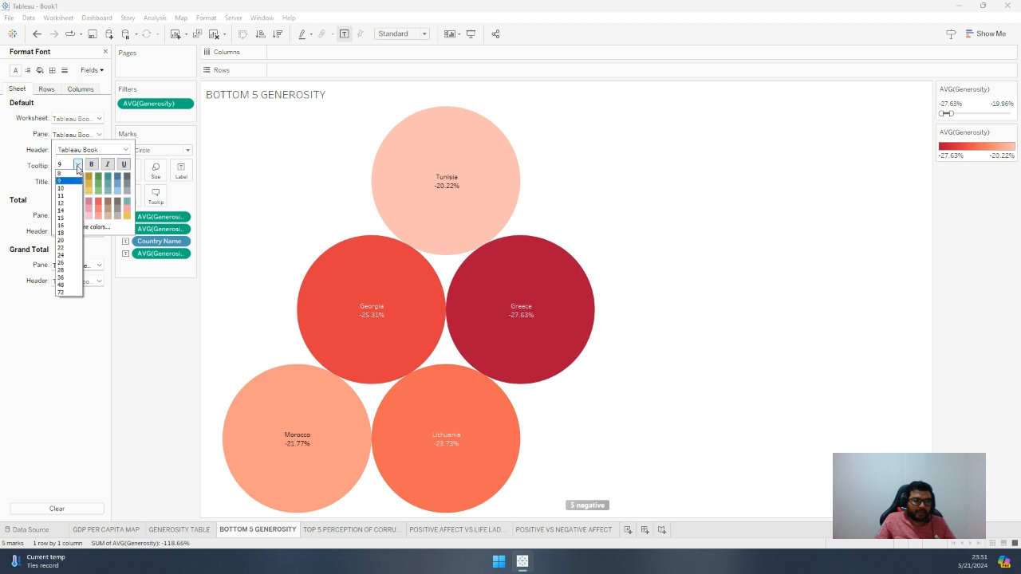
pyautogui.click(71, 196)
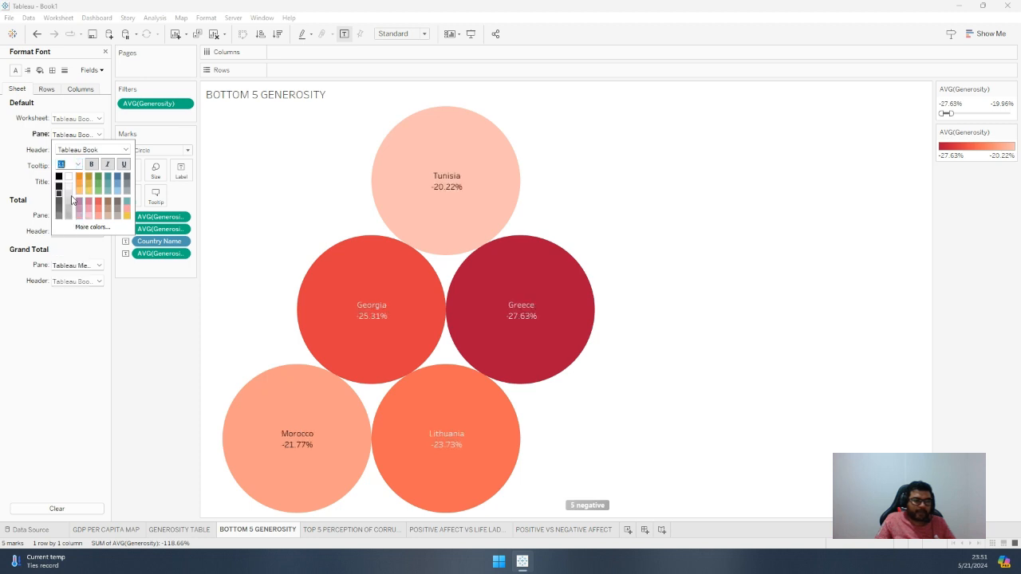
pyautogui.click(92, 165)
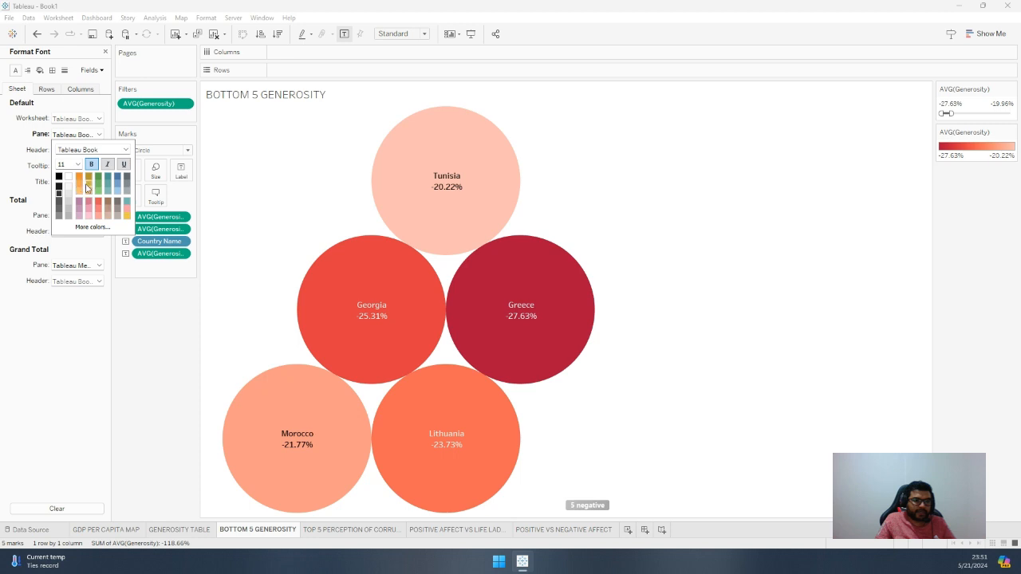
pyautogui.click(77, 164)
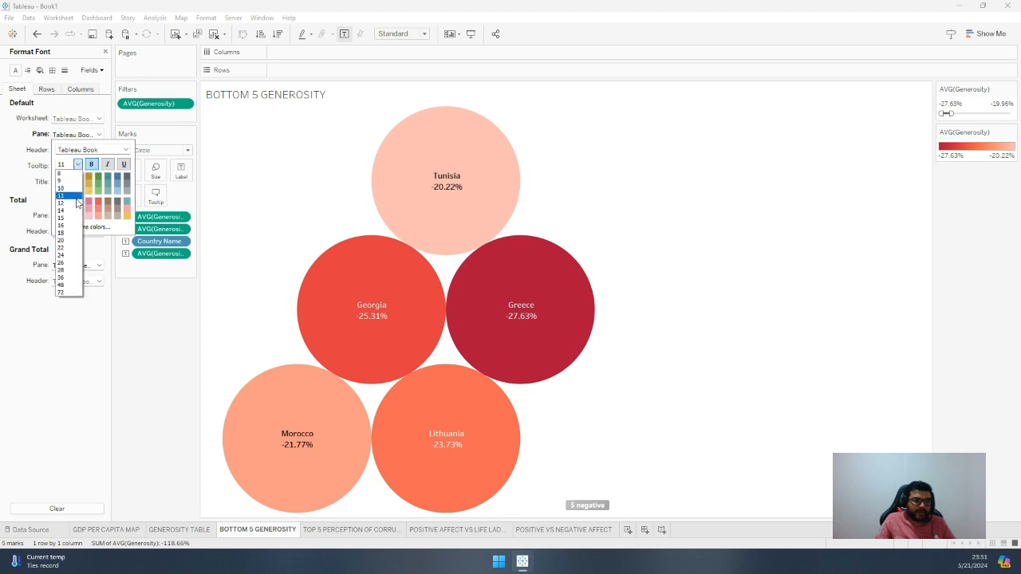
pyautogui.click(77, 204)
pyautogui.click(116, 413)
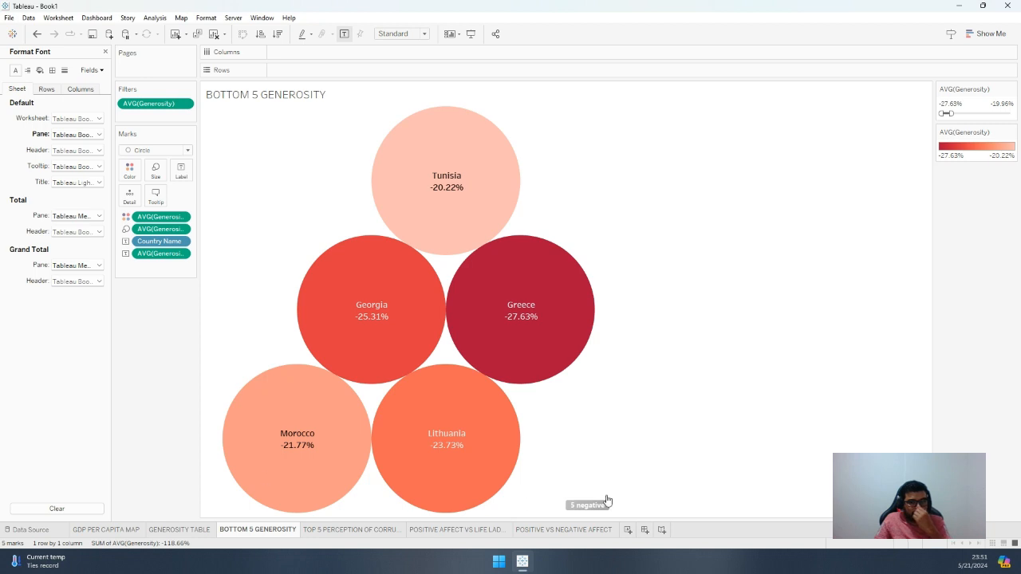
# Review the existing chart sheets, including Generosity, corruption, GDP and affect, and add a new blank worksheet
pyautogui.click(181, 530)
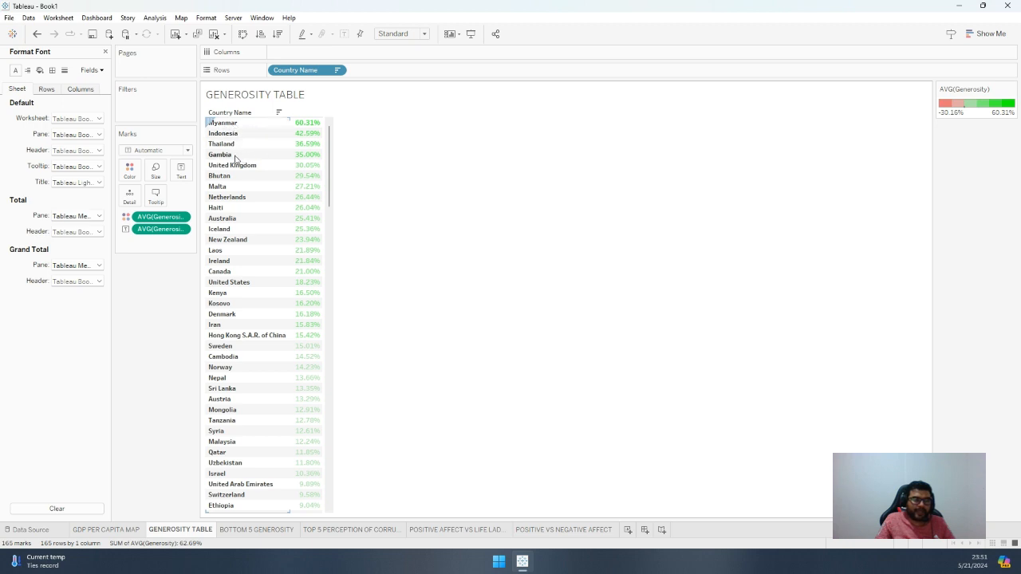
pyautogui.click(262, 529)
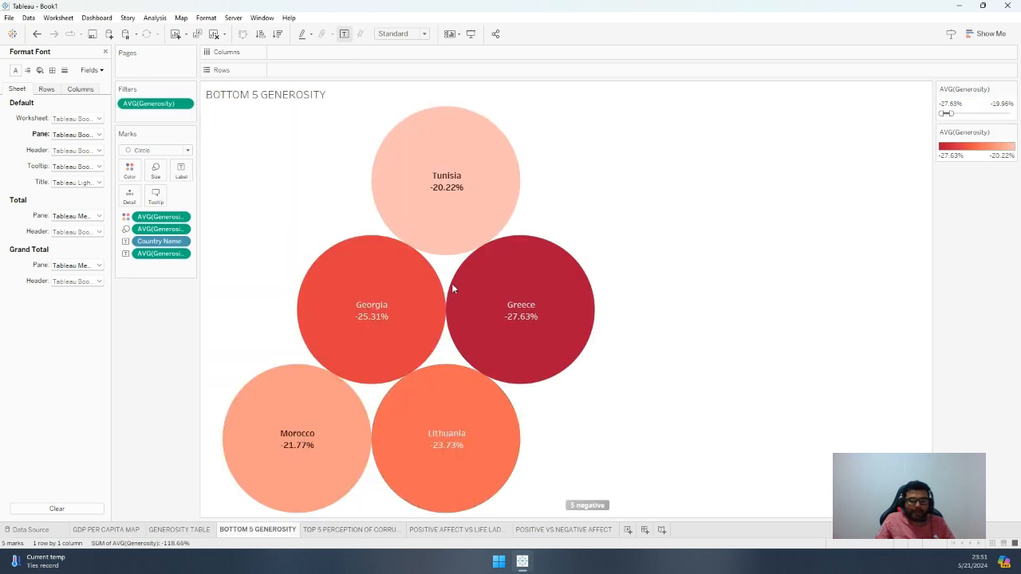
pyautogui.click(337, 530)
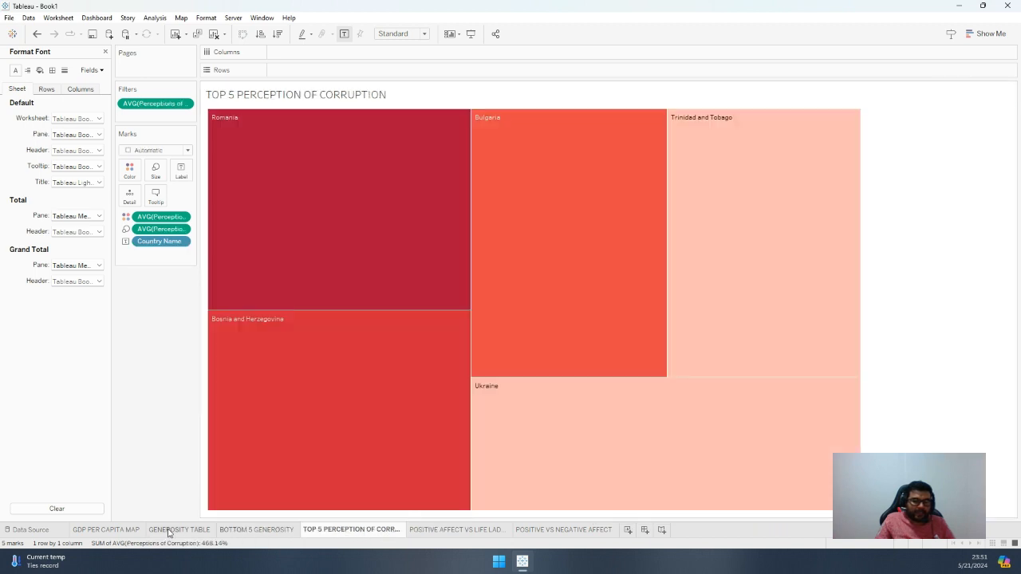
pyautogui.click(118, 530)
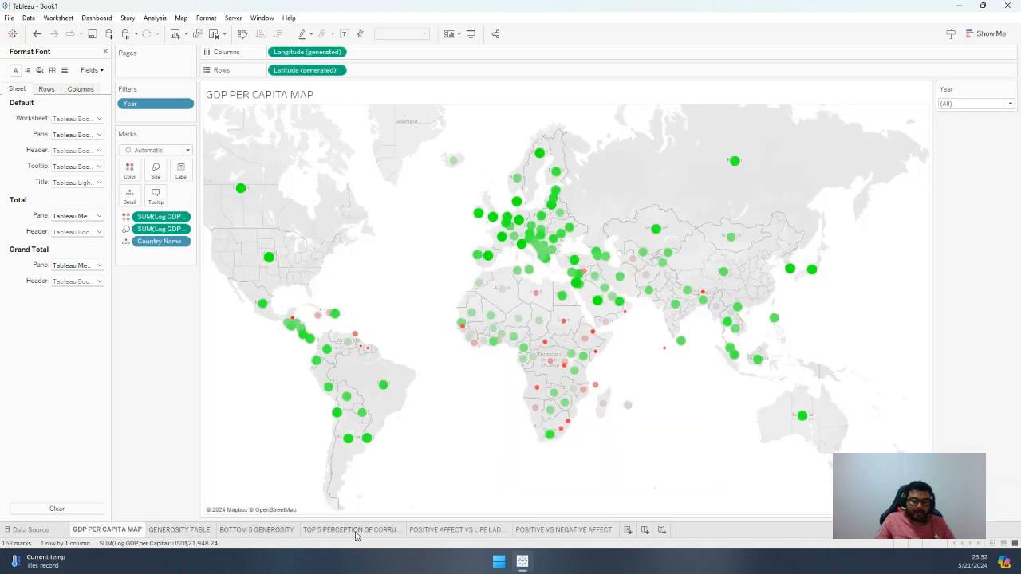
pyautogui.click(572, 530)
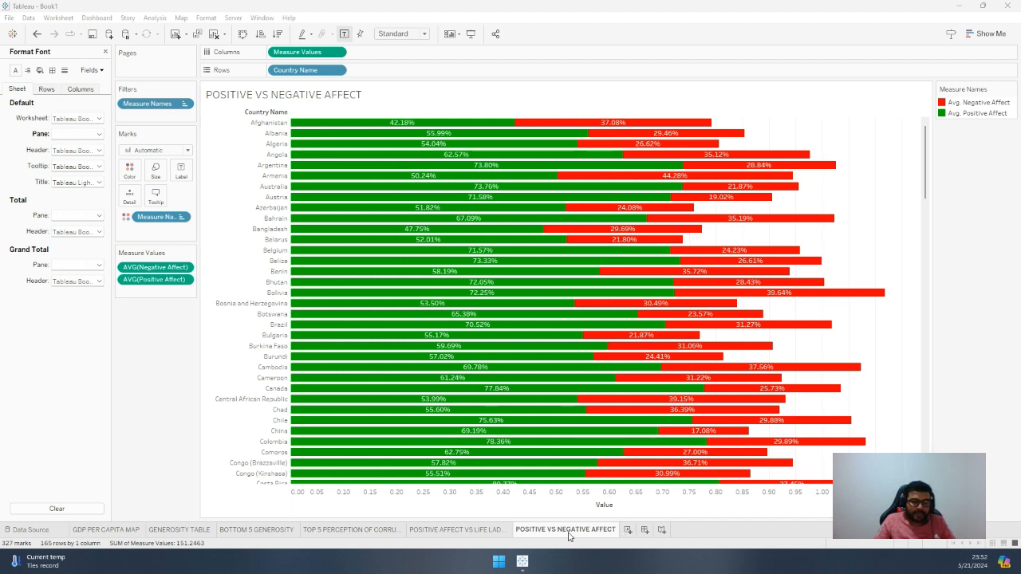
pyautogui.click(339, 530)
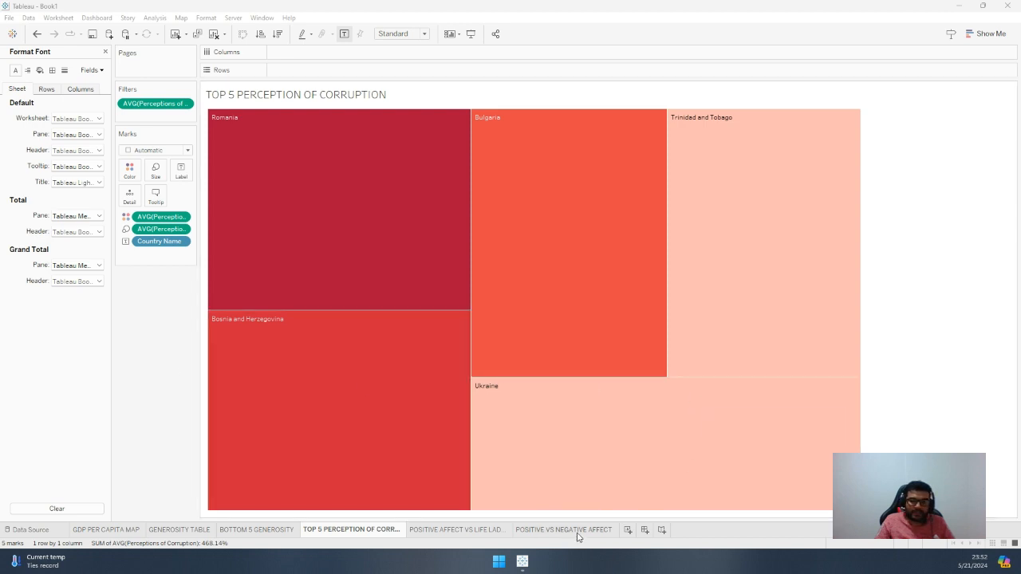
pyautogui.click(627, 530)
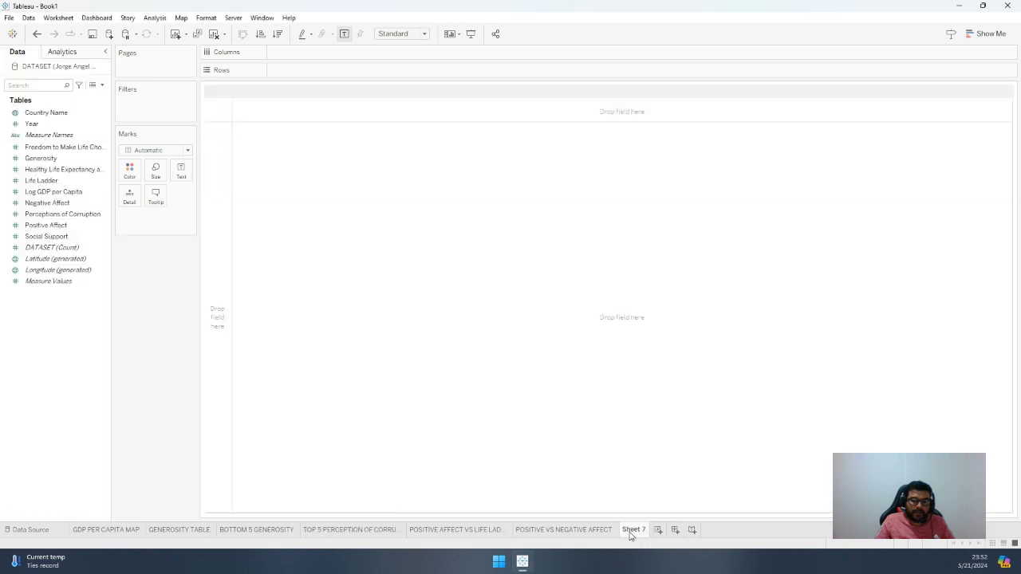
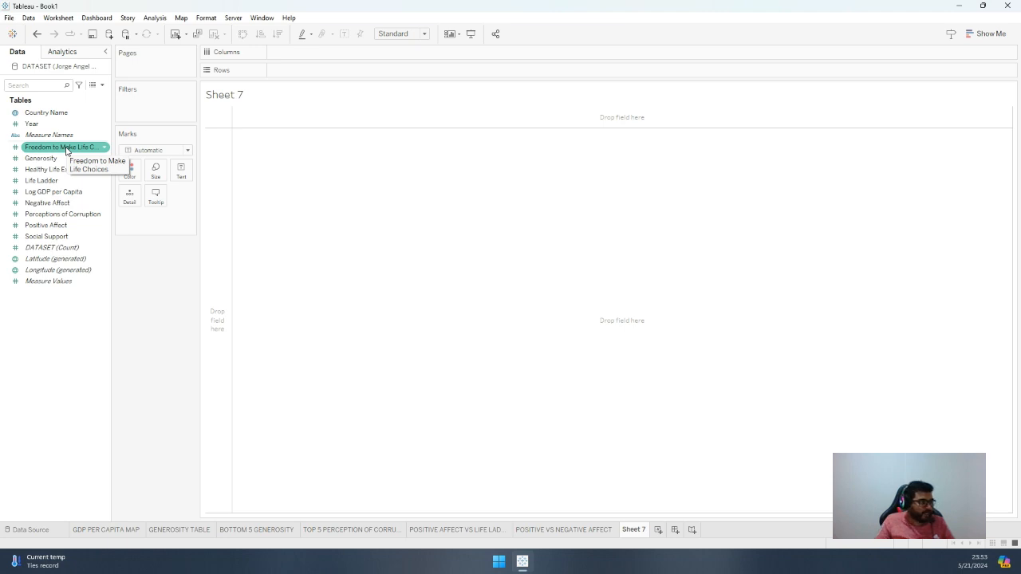
# Size the marks by Freedom to Make Life Choices, aggregated as Average
pyautogui.moveTo(64, 152); pyautogui.dragTo(157, 173)
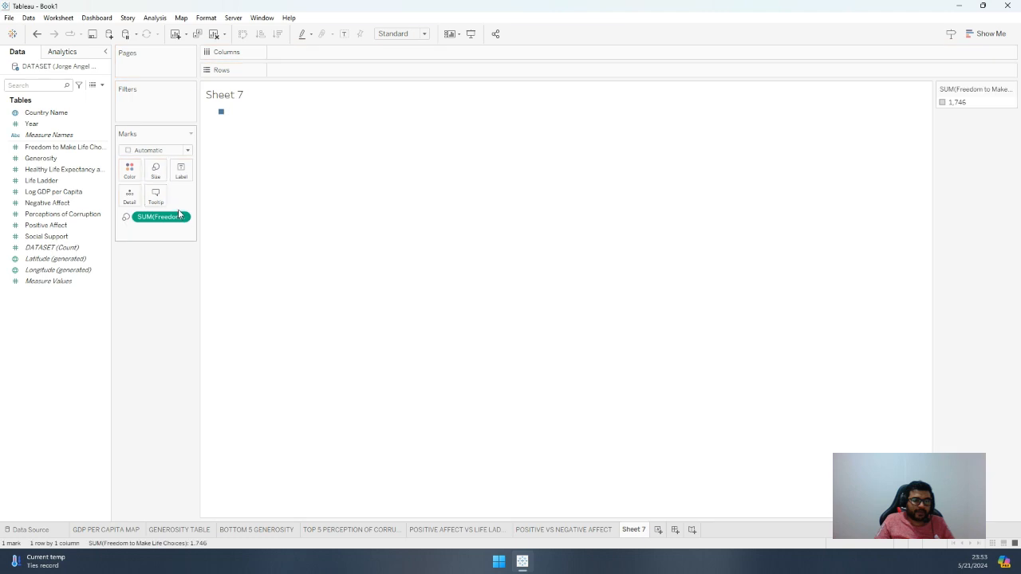
pyautogui.rightClick(182, 218)
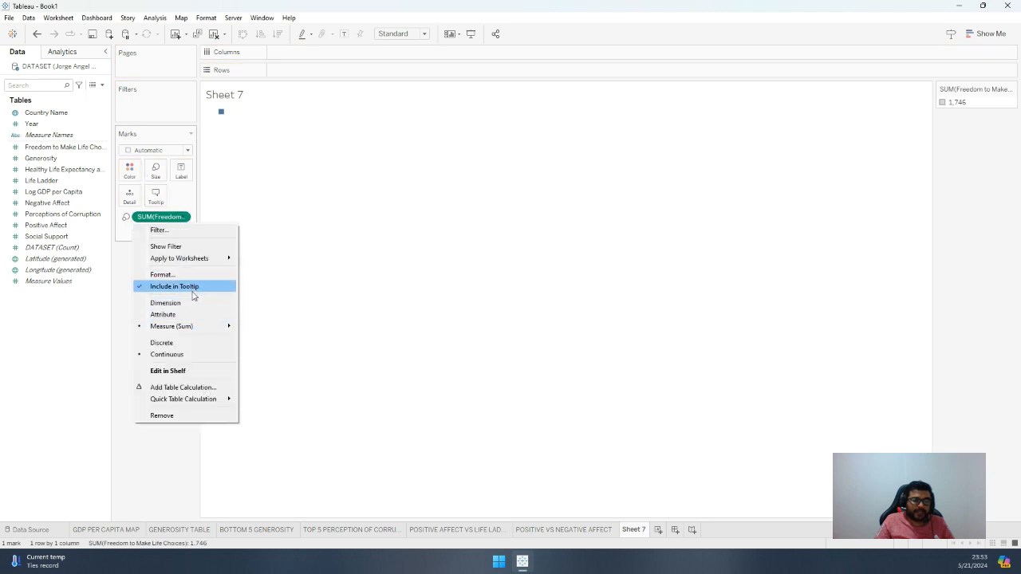
pyautogui.moveTo(208, 328)
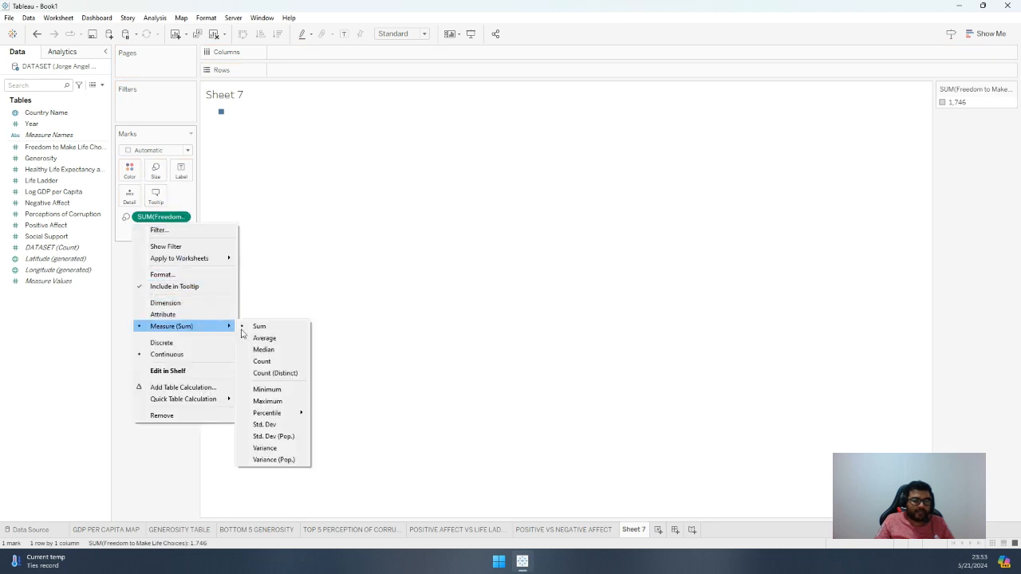
pyautogui.click(259, 341)
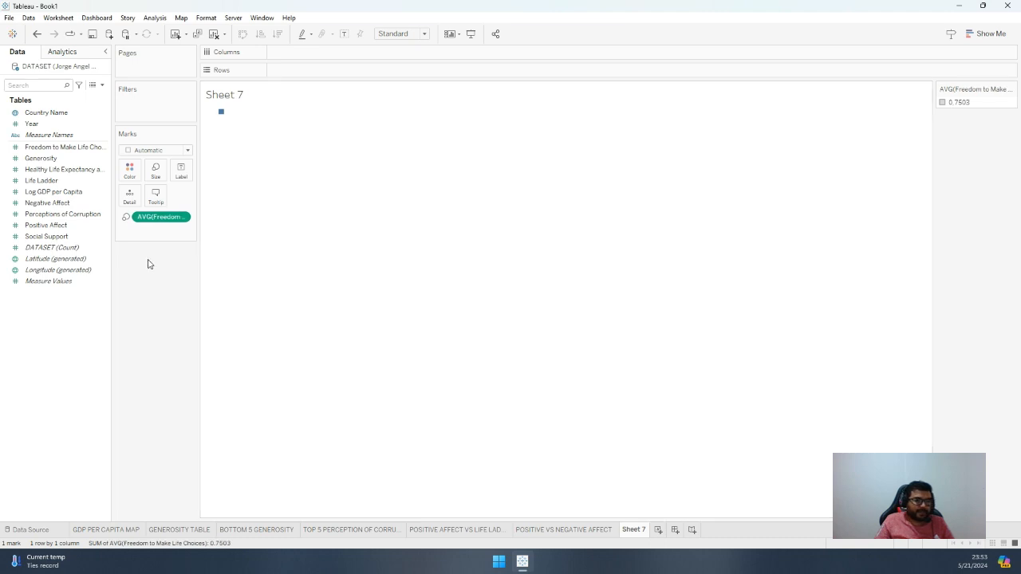
# Label the marks with Country Name and change the chart to packed bubbles
pyautogui.moveTo(45, 112)
pyautogui.mouseDown()
pyautogui.moveTo(110, 128)
pyautogui.moveTo(157, 202)
pyautogui.moveTo(182, 174)
pyautogui.mouseUp()
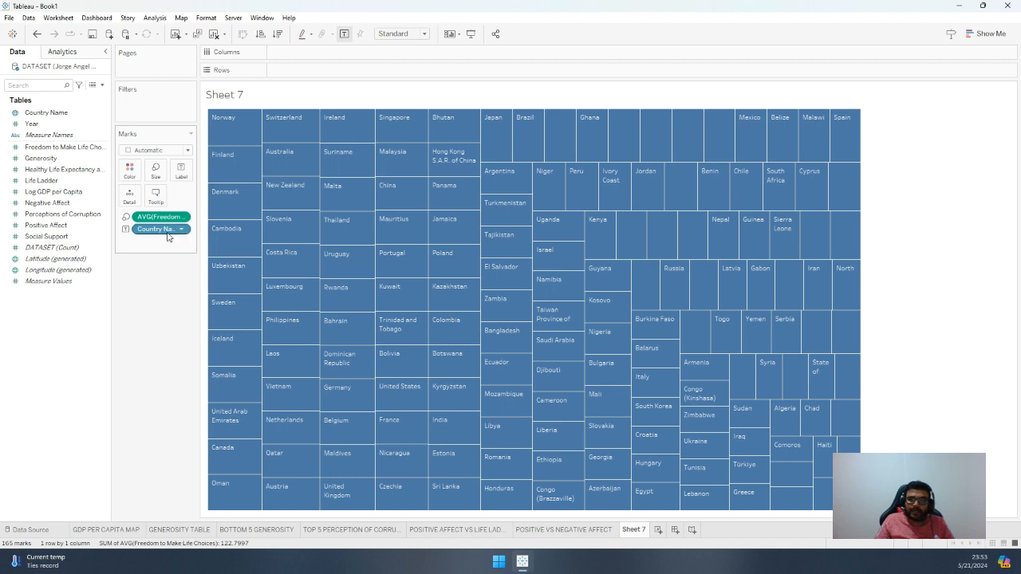
pyautogui.click(988, 35)
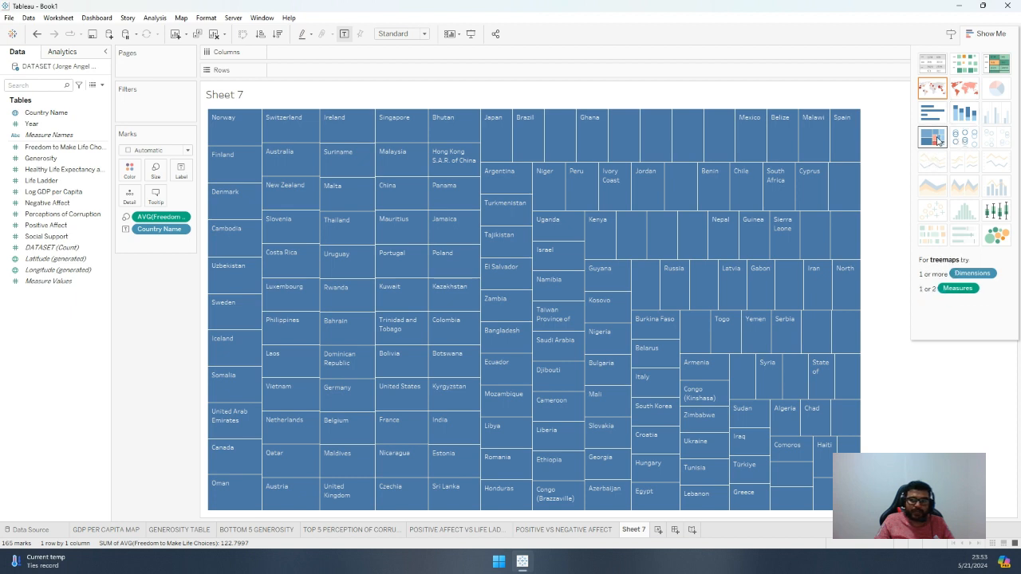
pyautogui.click(1004, 241)
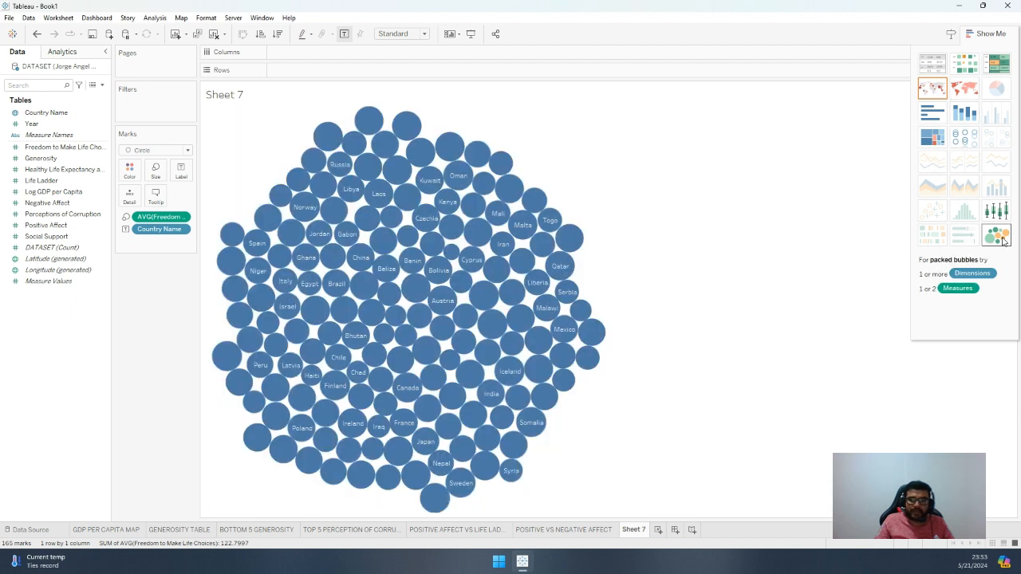
pyautogui.click(987, 34)
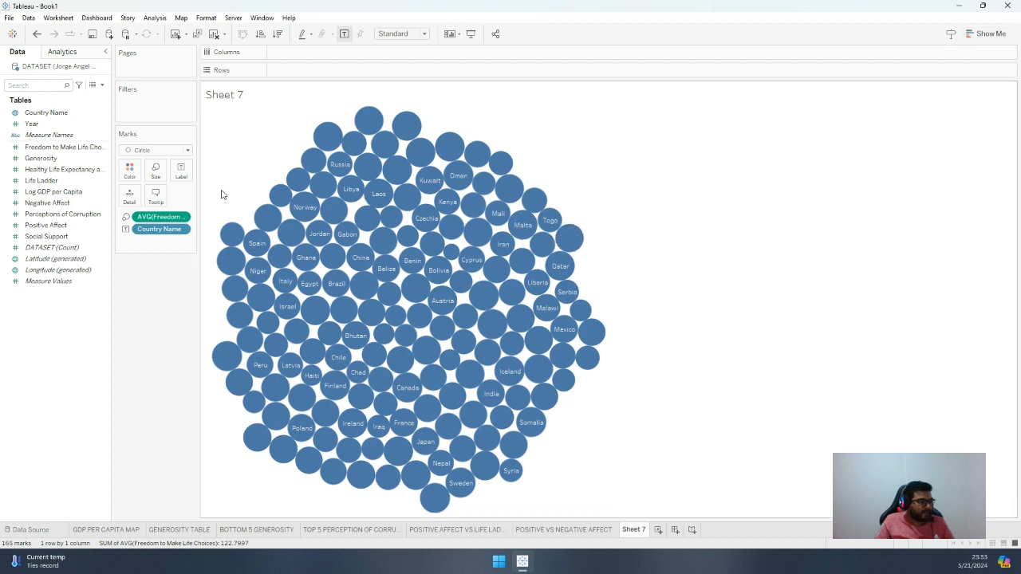
# Color the bubbles by average Freedom to Make Life Choices, keeping the automatic palette
pyautogui.click(70, 171)
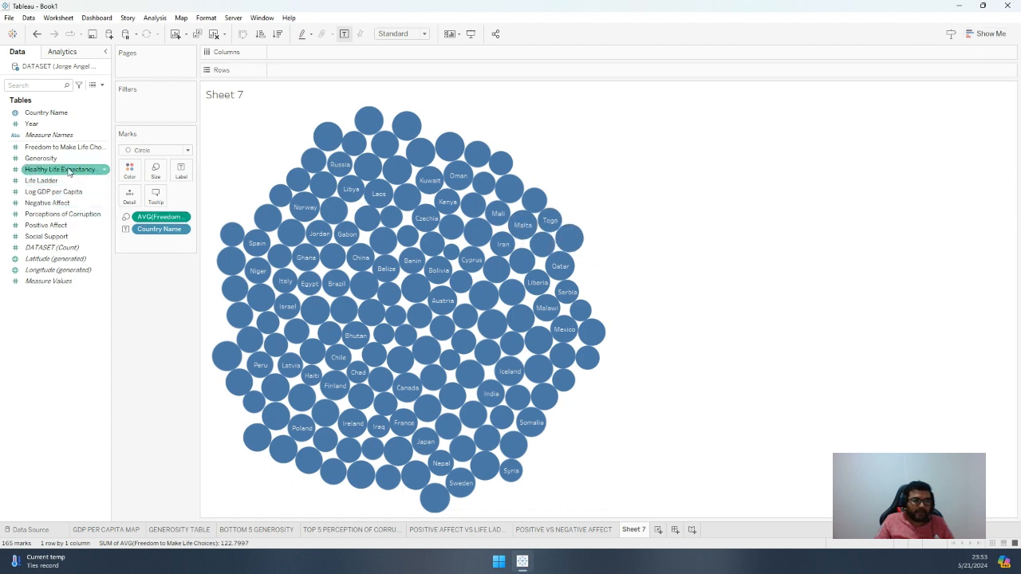
pyautogui.click(48, 149)
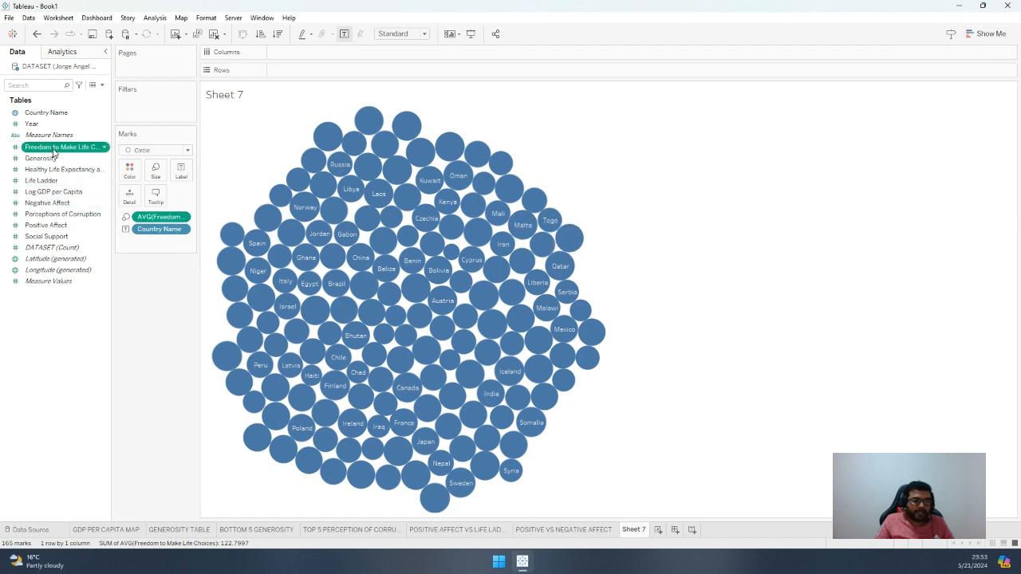
pyautogui.moveTo(54, 150); pyautogui.dragTo(129, 170)
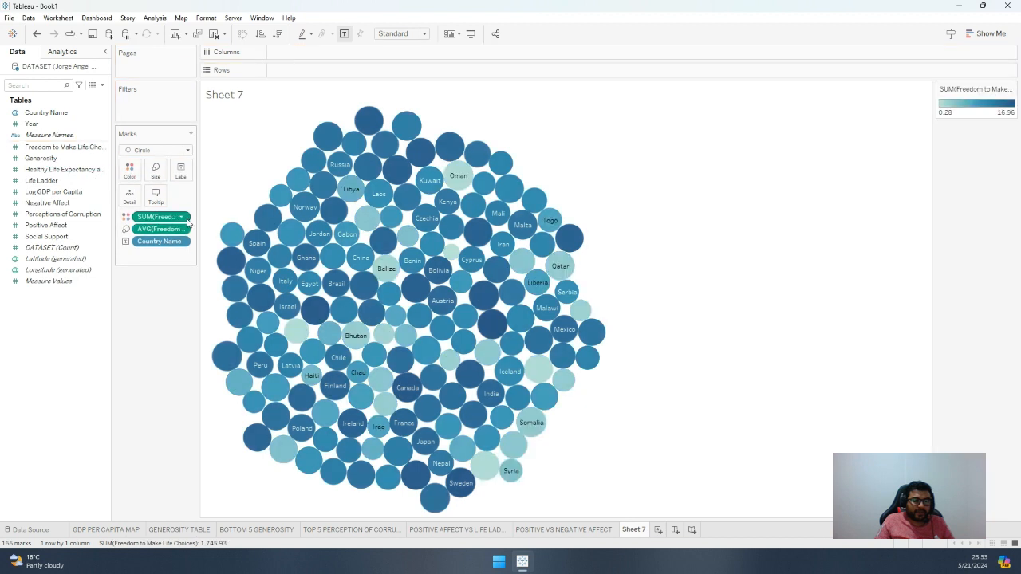
pyautogui.click(182, 220)
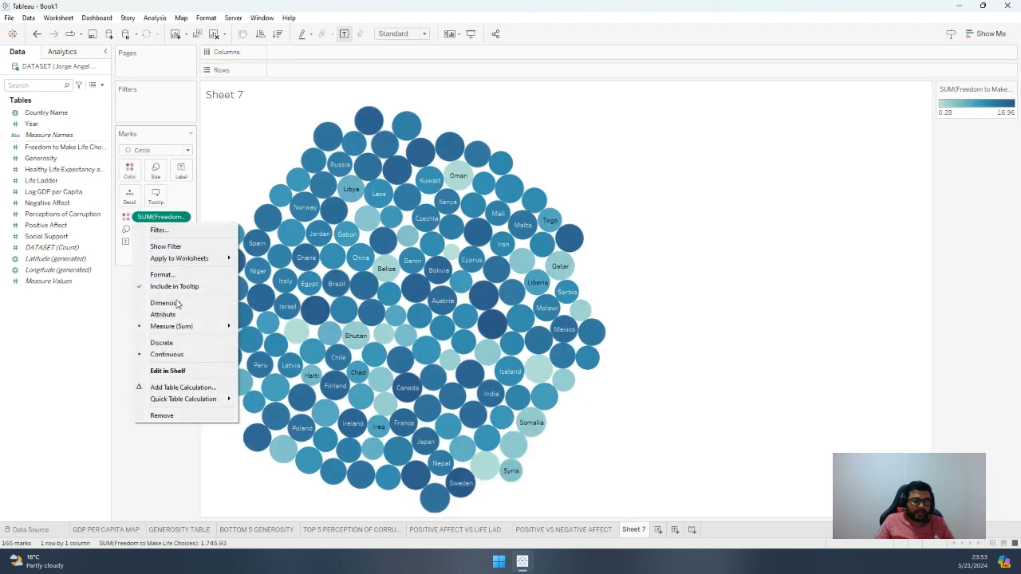
pyautogui.moveTo(193, 332)
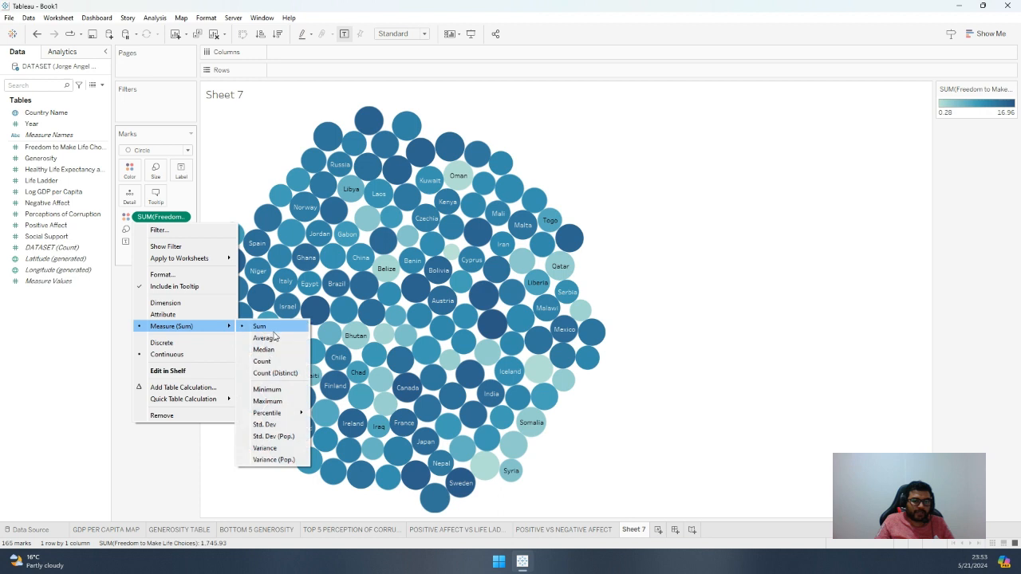
pyautogui.click(263, 337)
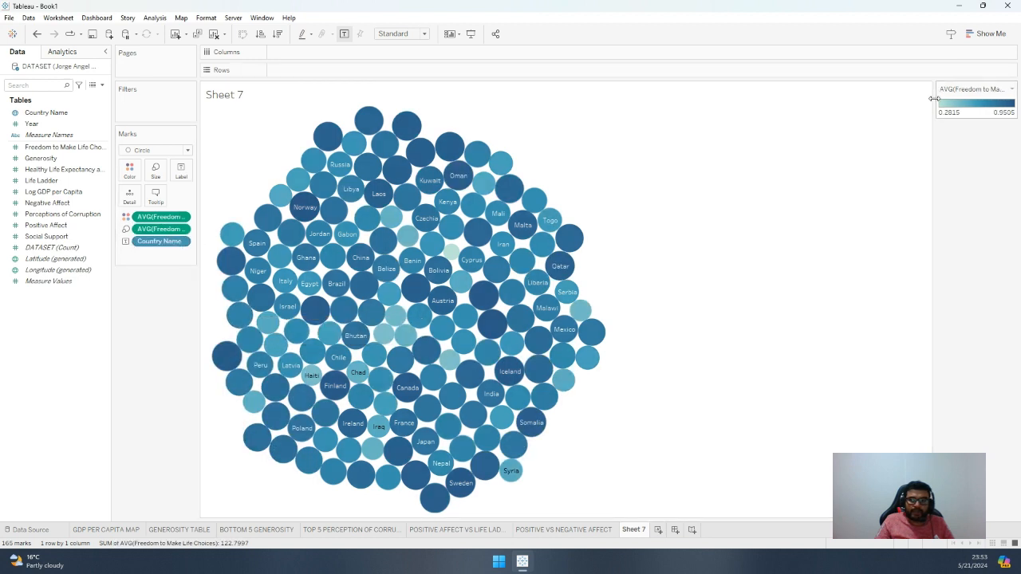
pyautogui.doubleClick(993, 108)
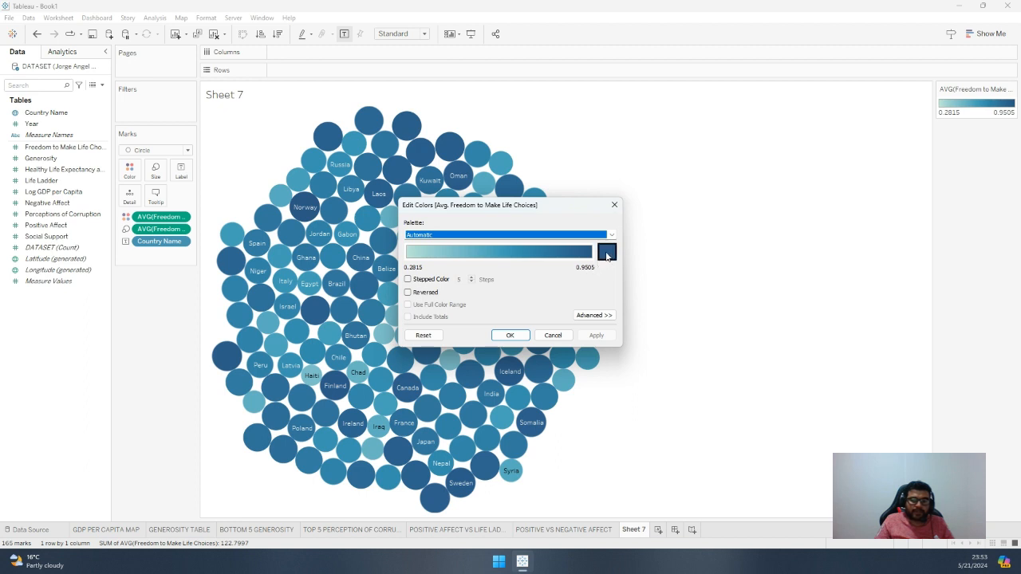
pyautogui.click(552, 334)
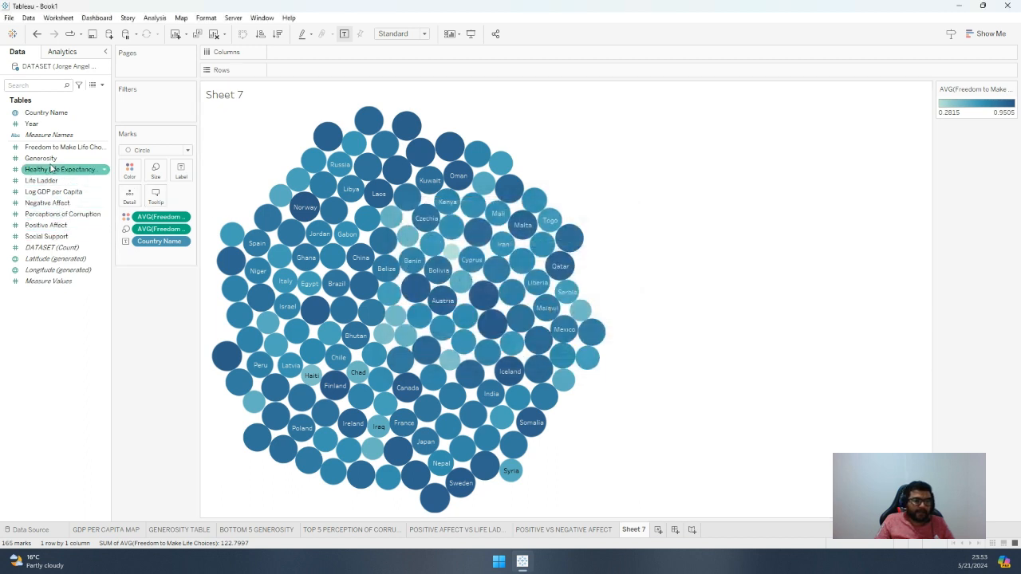
# Filter the bubbles on average Freedom to Make Life Choices, using a range of values with a minimum of 0.837
pyautogui.moveTo(60, 148); pyautogui.dragTo(155, 103)
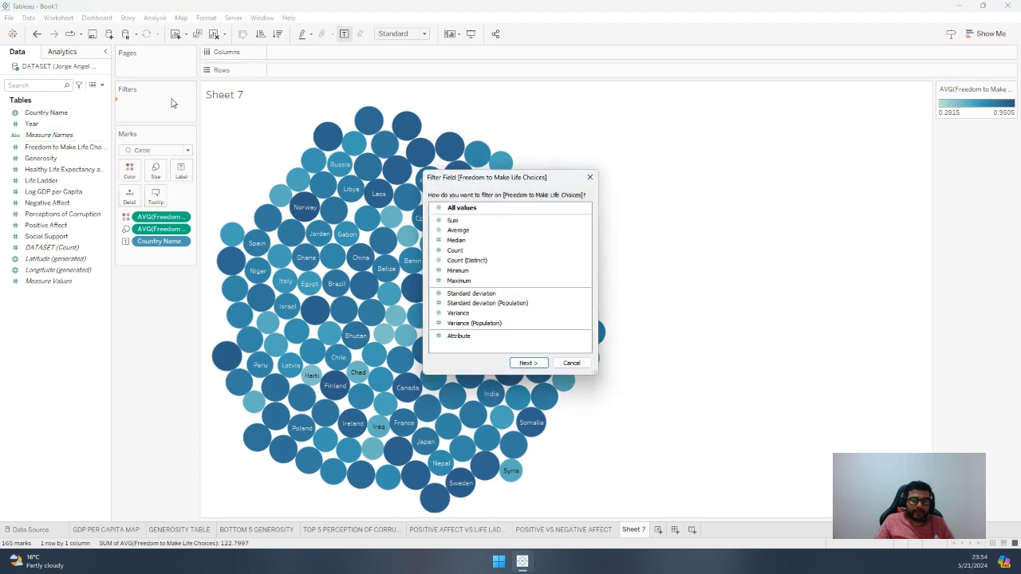
pyautogui.click(469, 231)
pyautogui.click(529, 363)
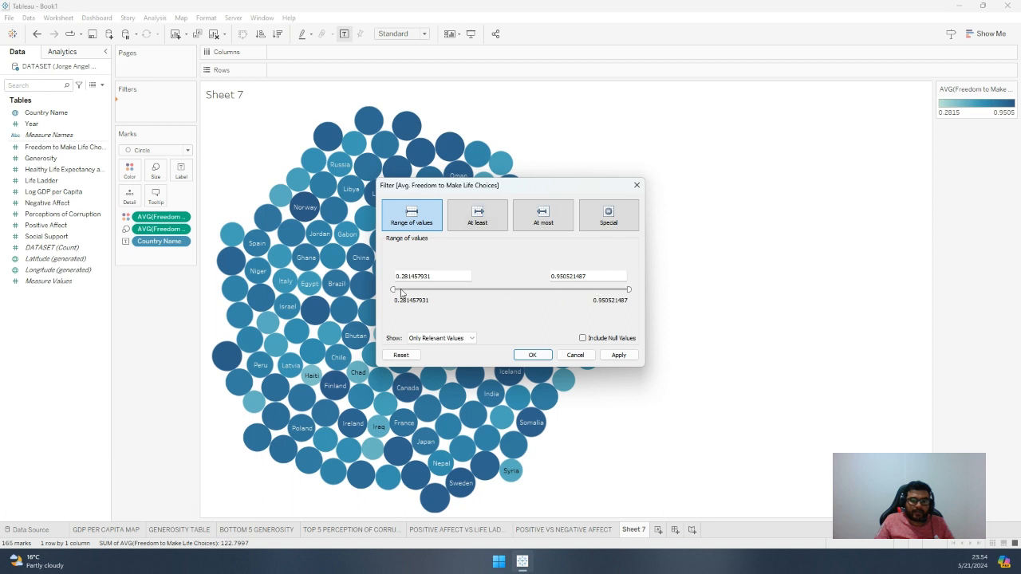
pyautogui.moveTo(394, 290); pyautogui.dragTo(584, 290)
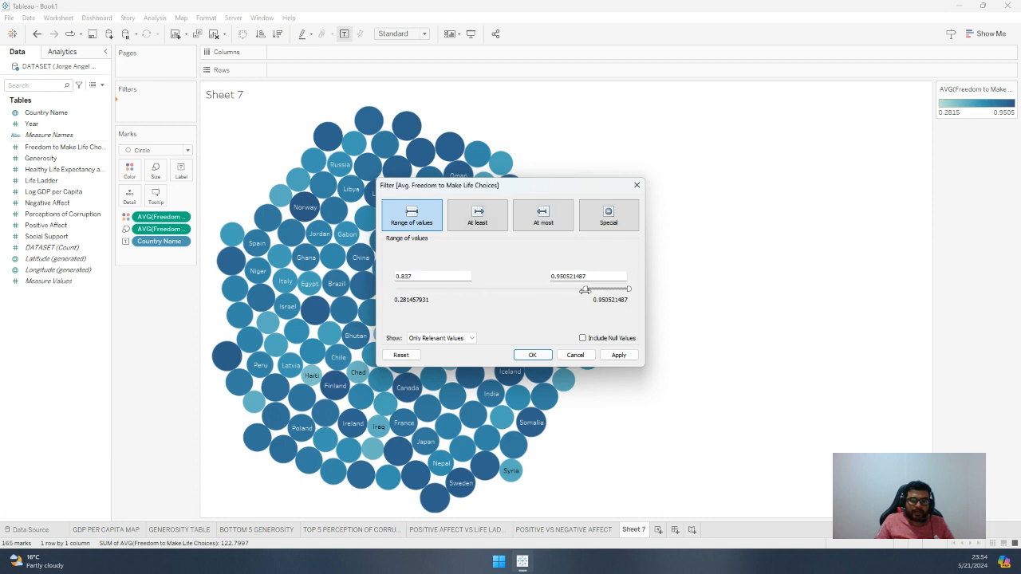
pyautogui.click(630, 356)
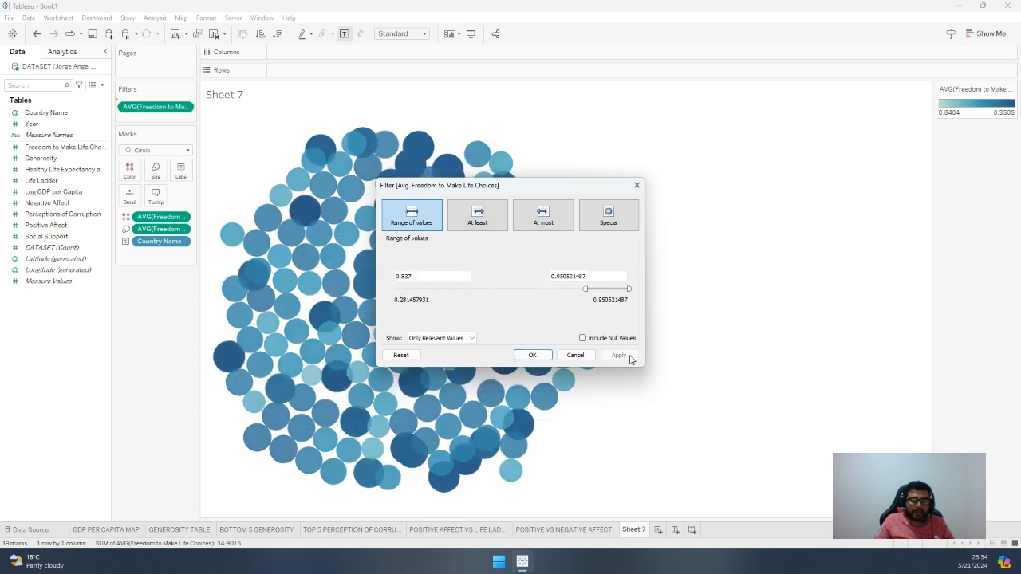
# Raise the filter's minimum average Freedom to Make Life Choices in stages, ending at 0.9152, to narrow the bubbles to the top countries
pyautogui.moveTo(586, 291); pyautogui.dragTo(600, 291)
pyautogui.click(619, 355)
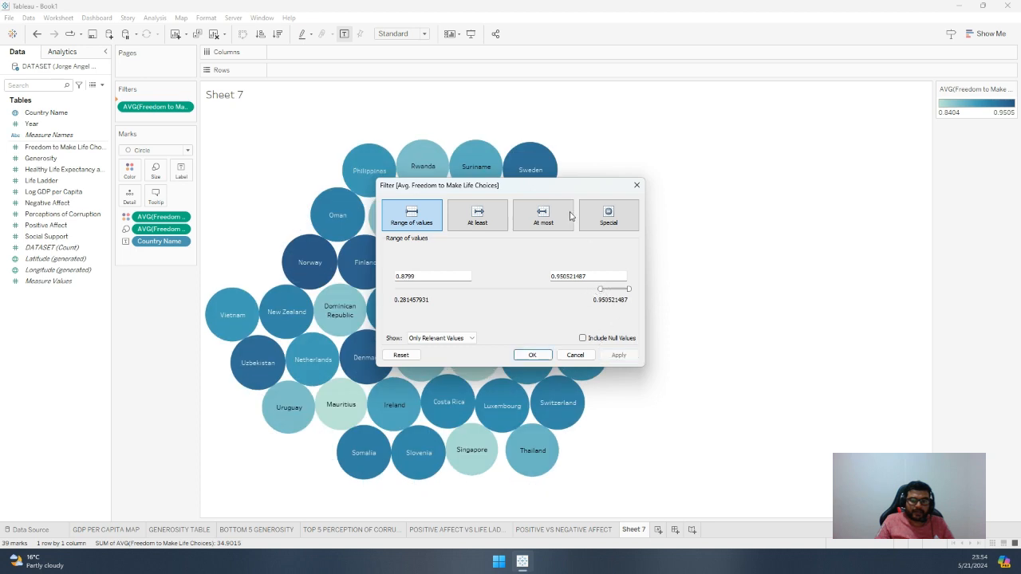
pyautogui.moveTo(557, 192); pyautogui.dragTo(841, 139)
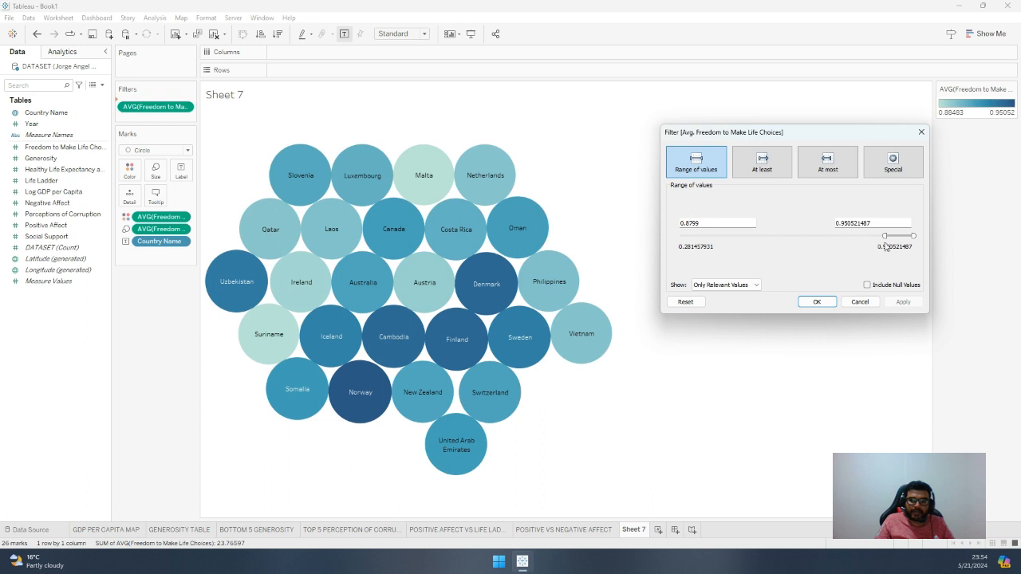
pyautogui.moveTo(885, 236); pyautogui.dragTo(896, 236)
pyautogui.click(903, 302)
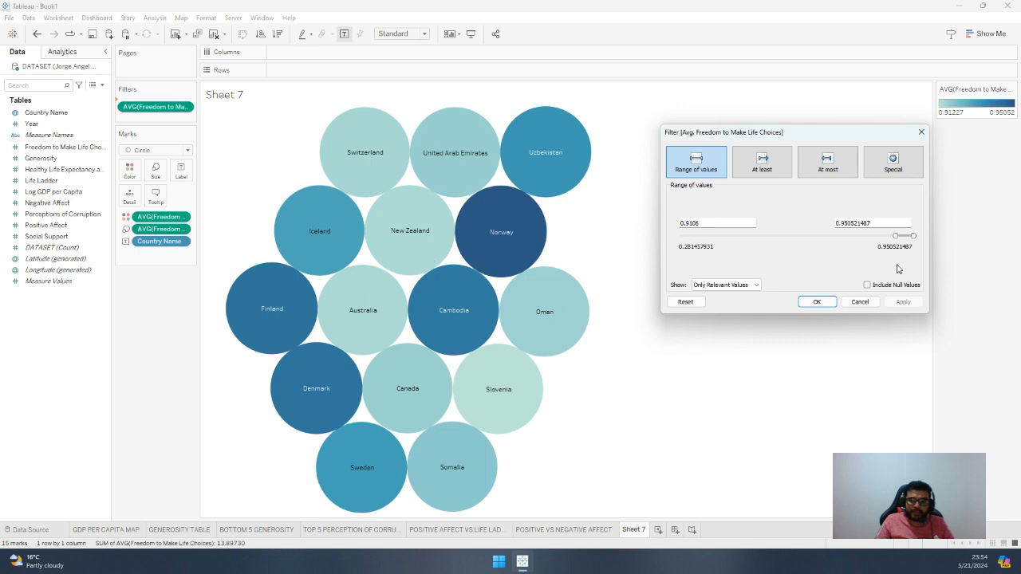
pyautogui.moveTo(895, 236); pyautogui.dragTo(902, 236)
pyautogui.click(904, 302)
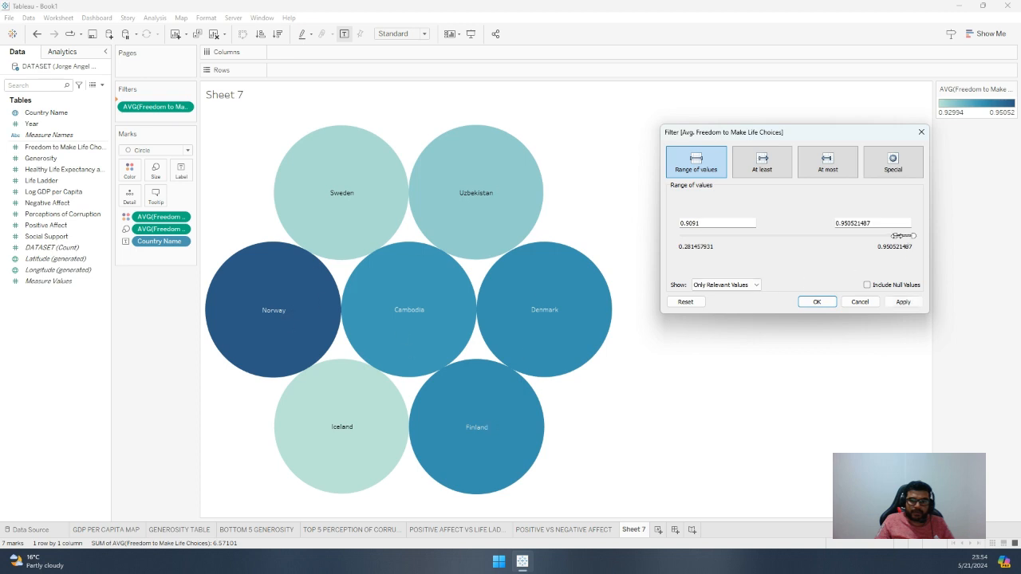
pyautogui.click(904, 302)
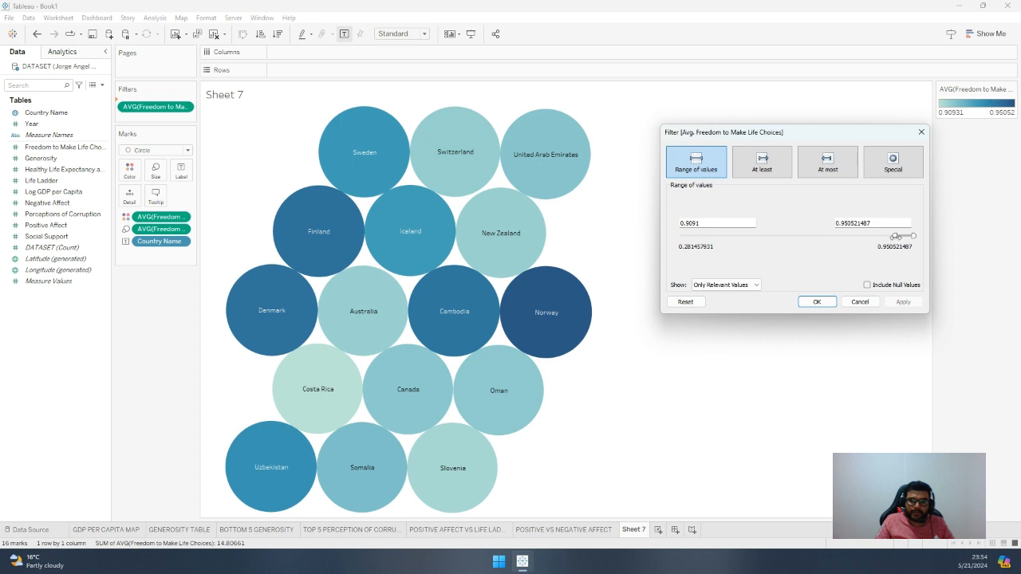
pyautogui.click(903, 302)
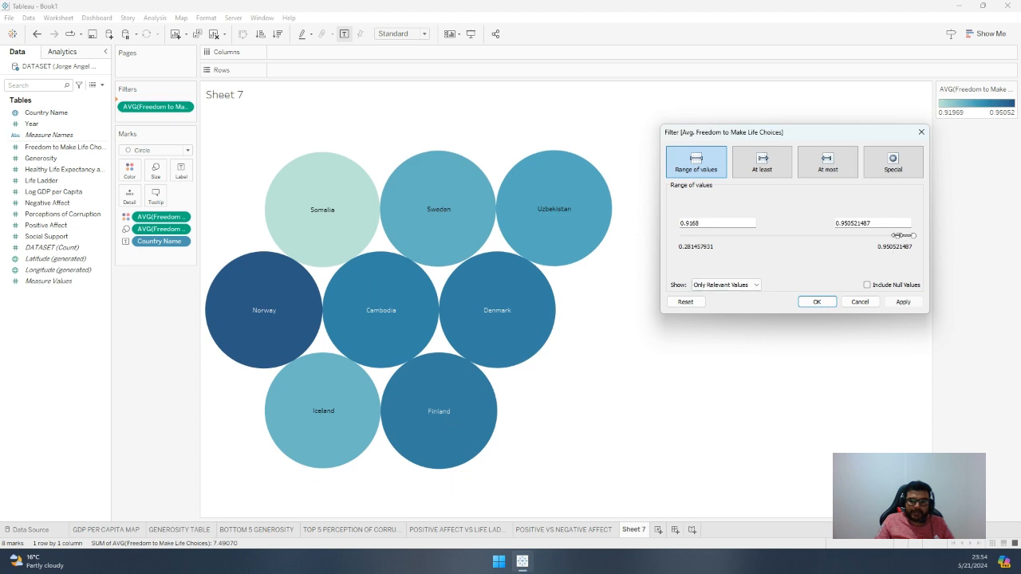
pyautogui.click(903, 302)
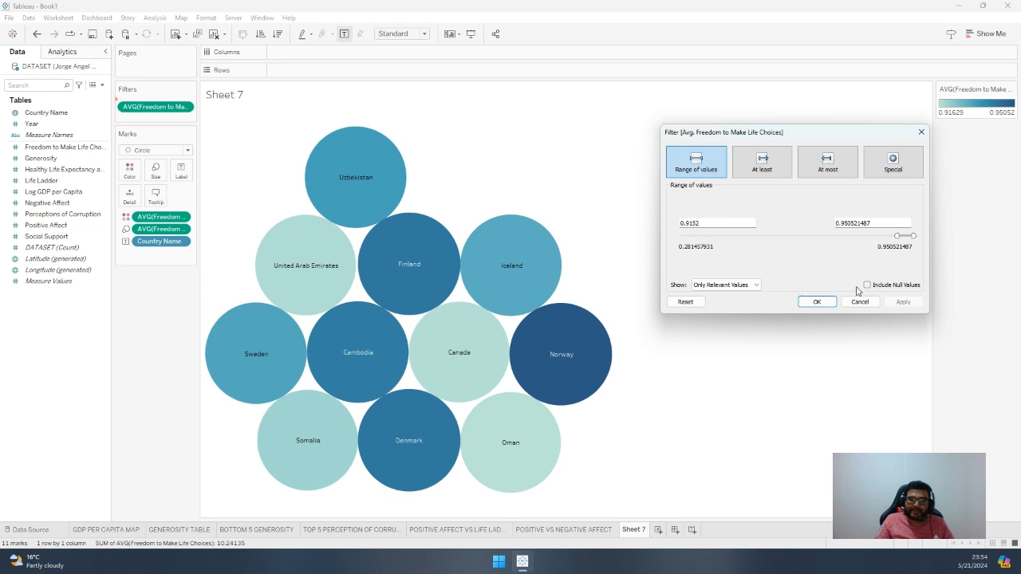
pyautogui.click(815, 302)
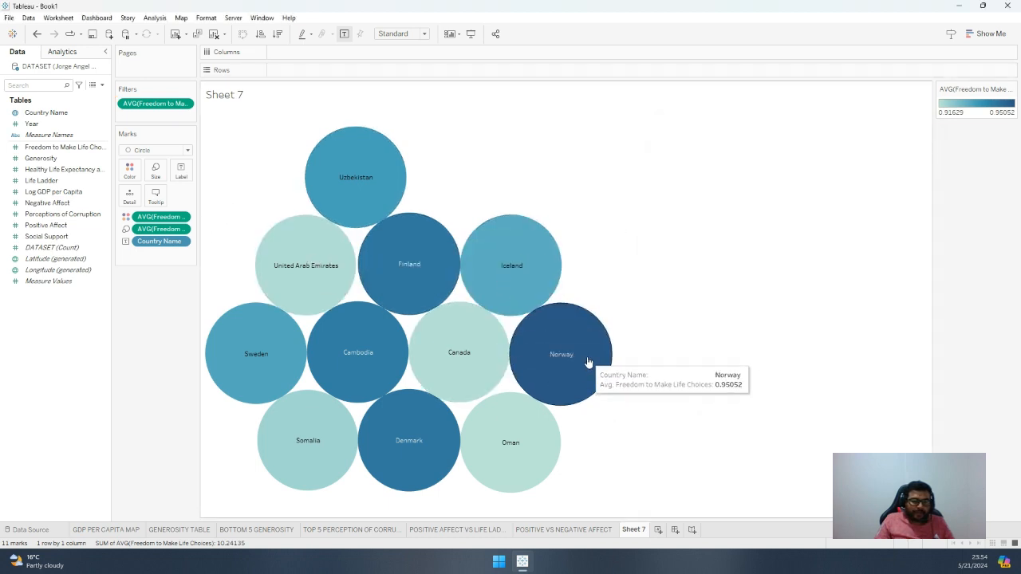
# Format the scale numbers of average Freedom to Make Life Choices as a percentage with 2 decimal places
pyautogui.click(184, 229)
pyautogui.click(169, 289)
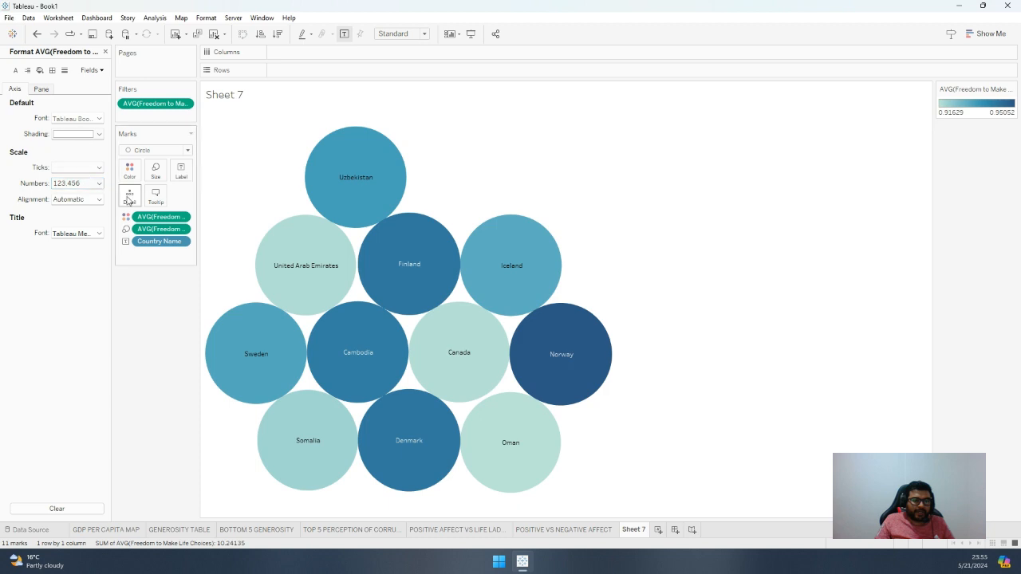
pyautogui.click(181, 218)
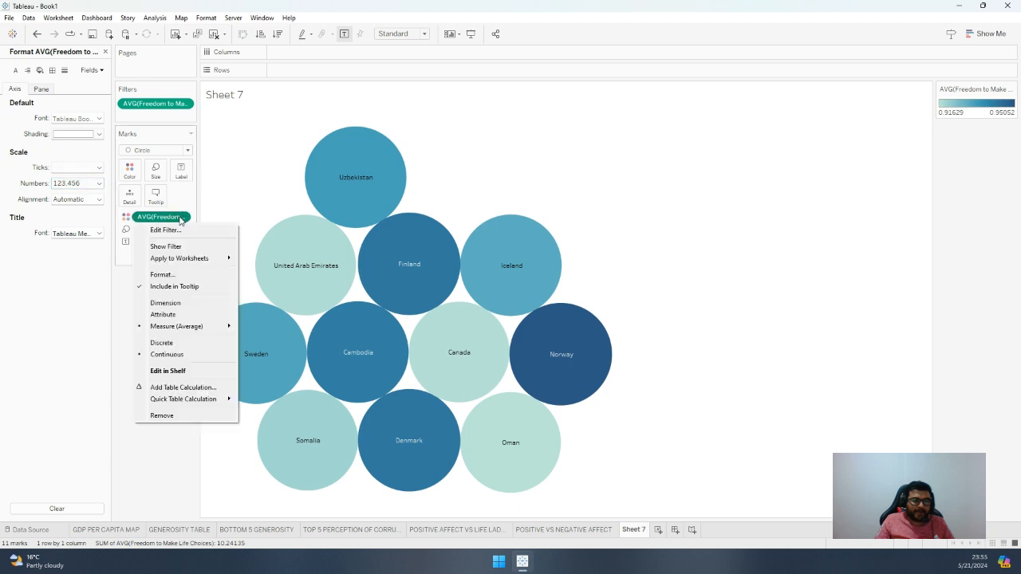
pyautogui.click(160, 279)
pyautogui.click(77, 183)
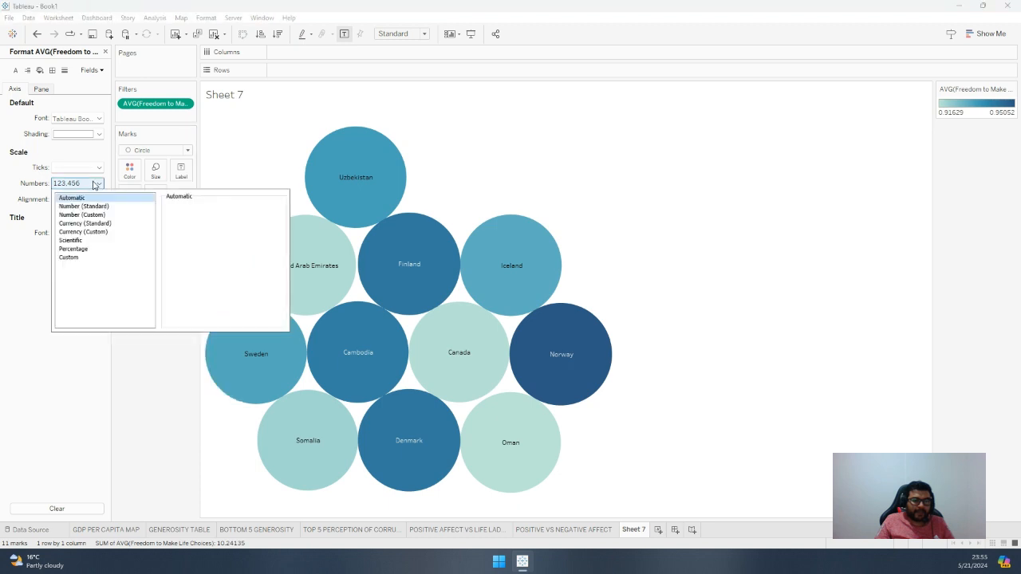
pyautogui.click(84, 249)
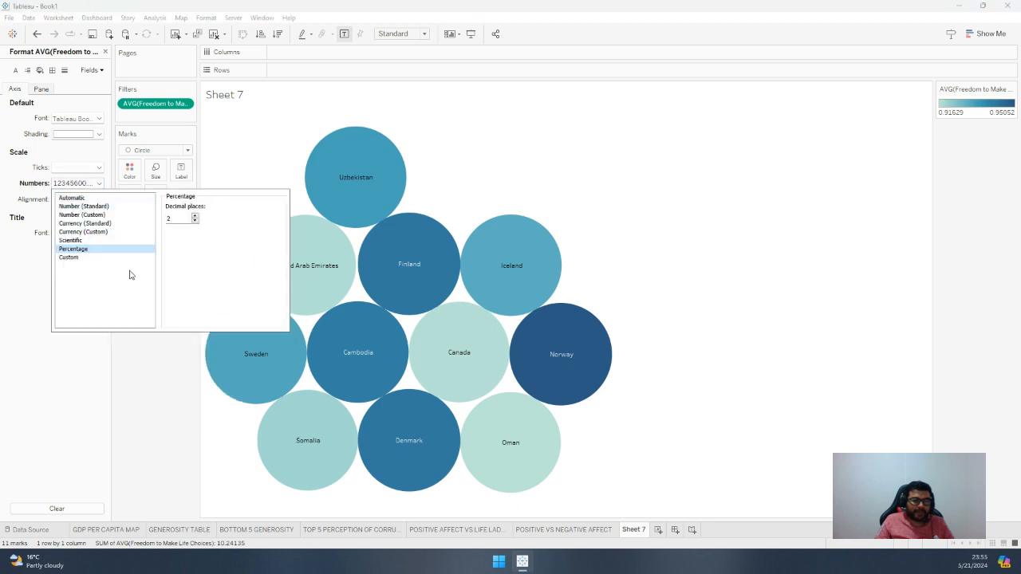
pyautogui.click(164, 310)
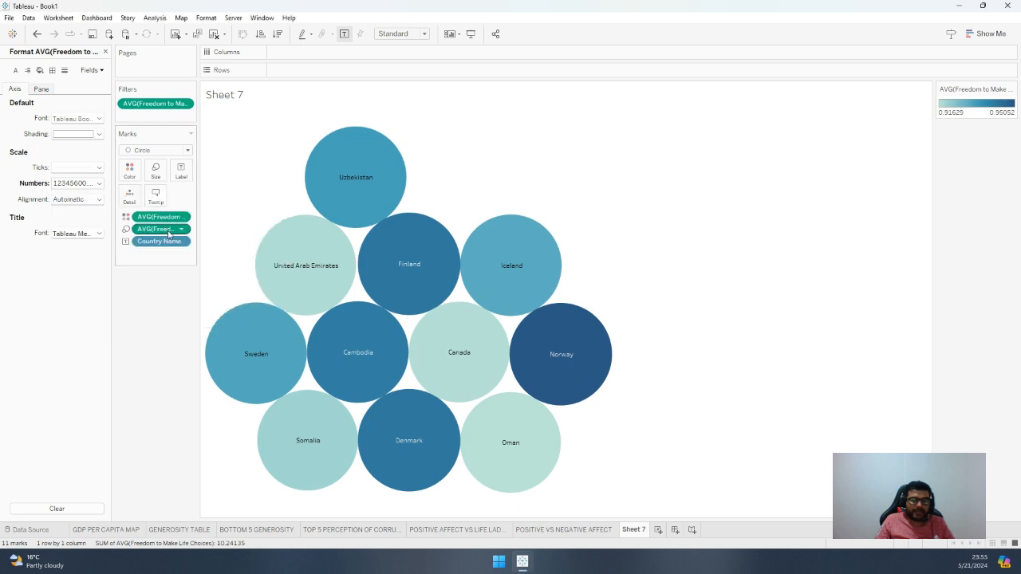
# Inspect the scale number format of the bubble-size measure, the Country Name format settings and the worksheet's field label formatting
pyautogui.moveTo(351, 192)
pyautogui.click(183, 231)
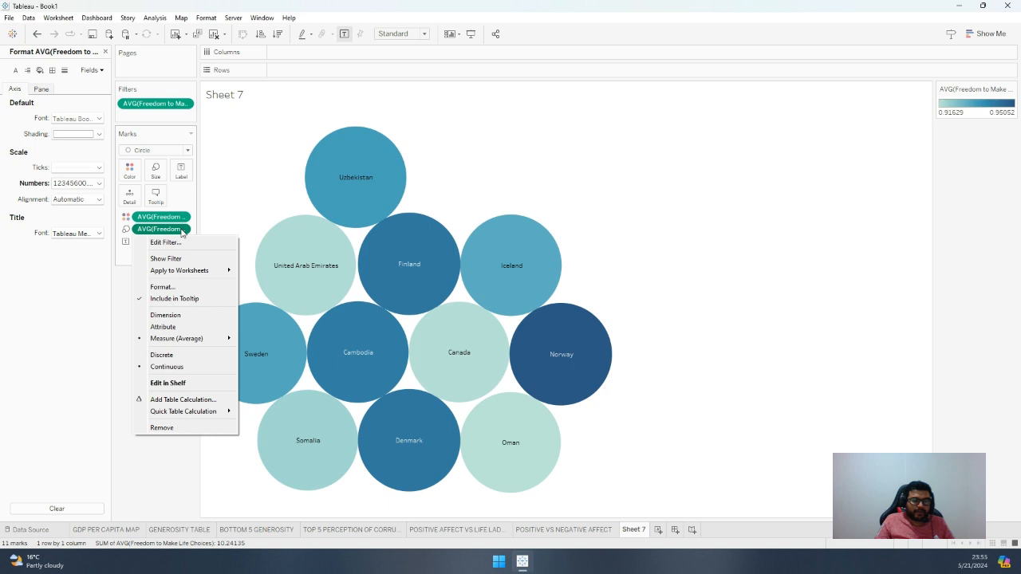
pyautogui.click(171, 288)
pyautogui.click(93, 185)
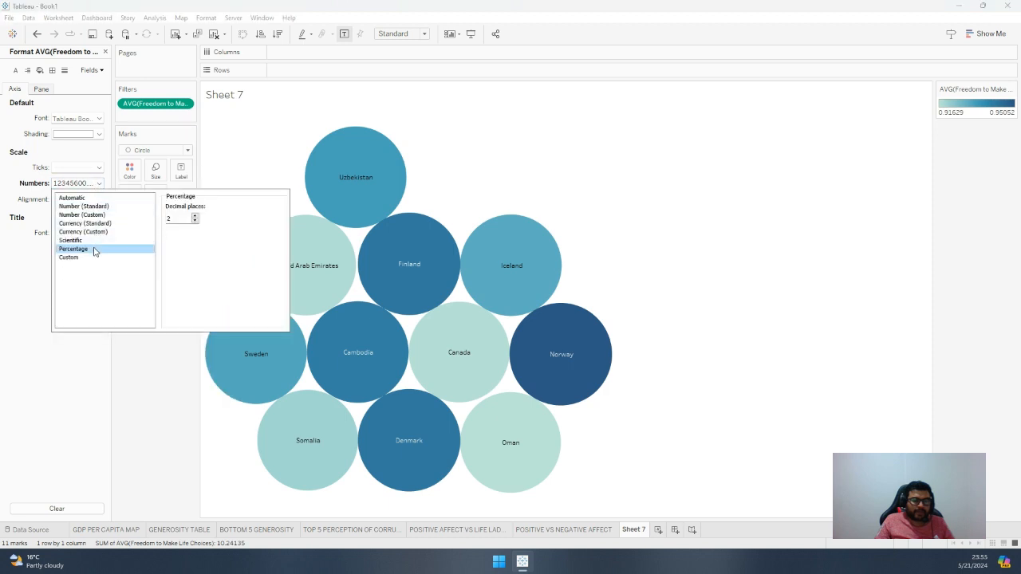
pyautogui.click(161, 402)
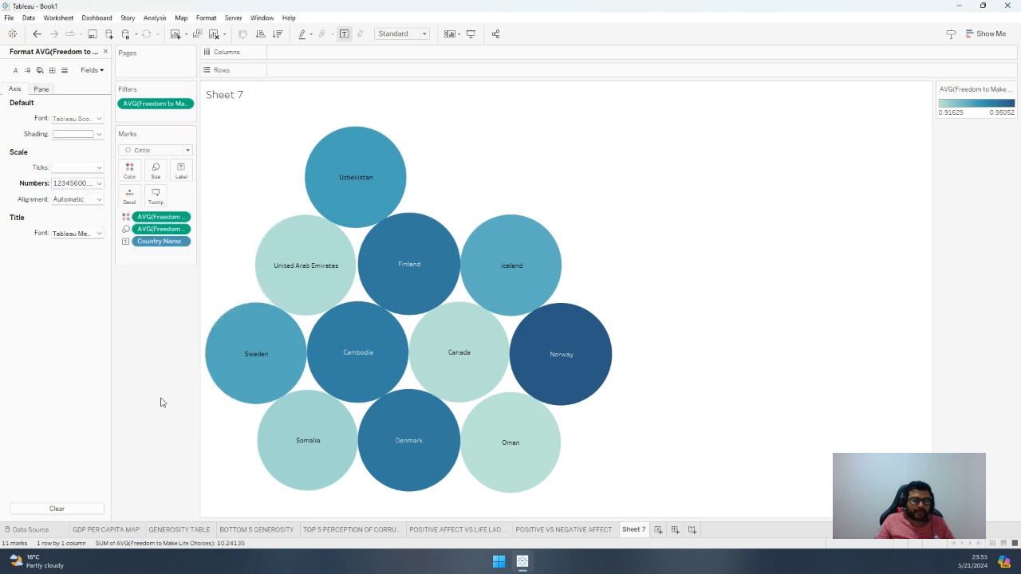
pyautogui.click(90, 70)
pyautogui.click(101, 95)
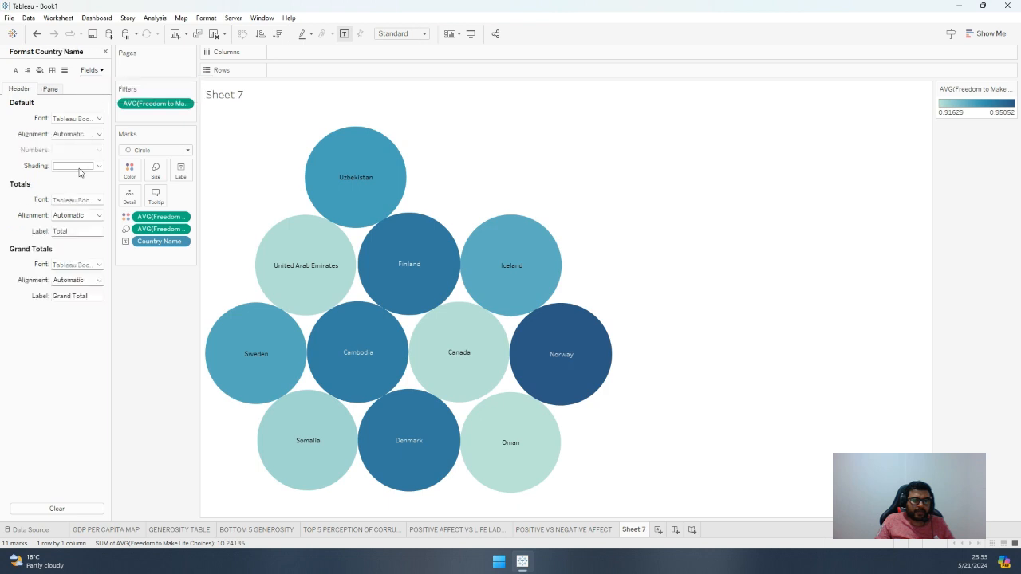
pyautogui.click(89, 70)
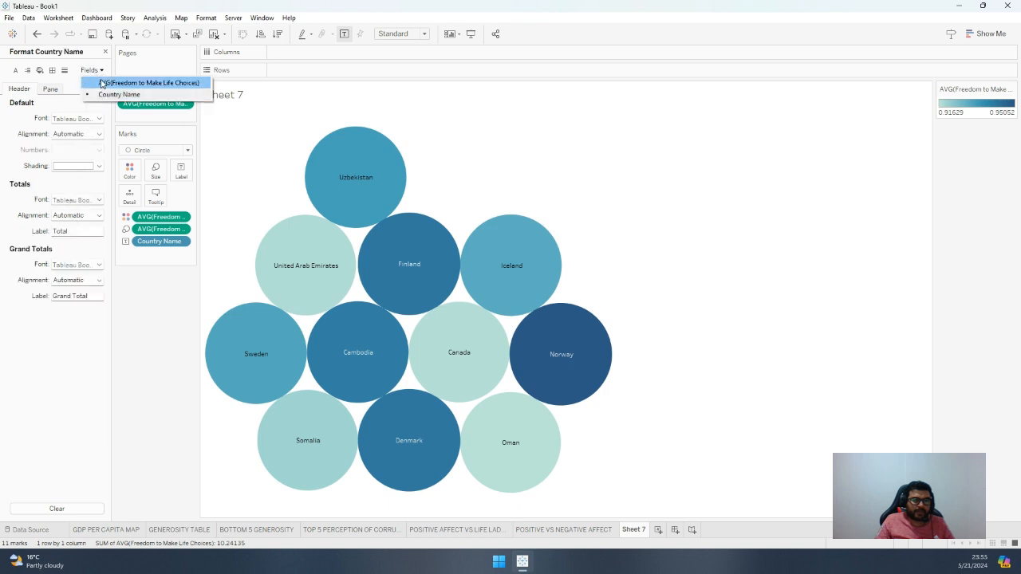
pyautogui.click(136, 82)
pyautogui.click(183, 105)
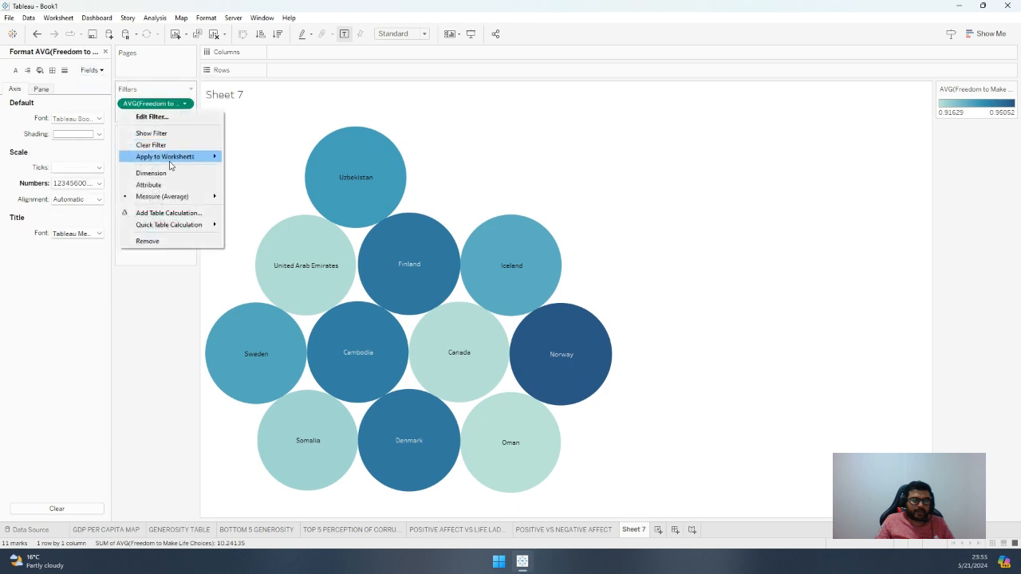
pyautogui.click(133, 18)
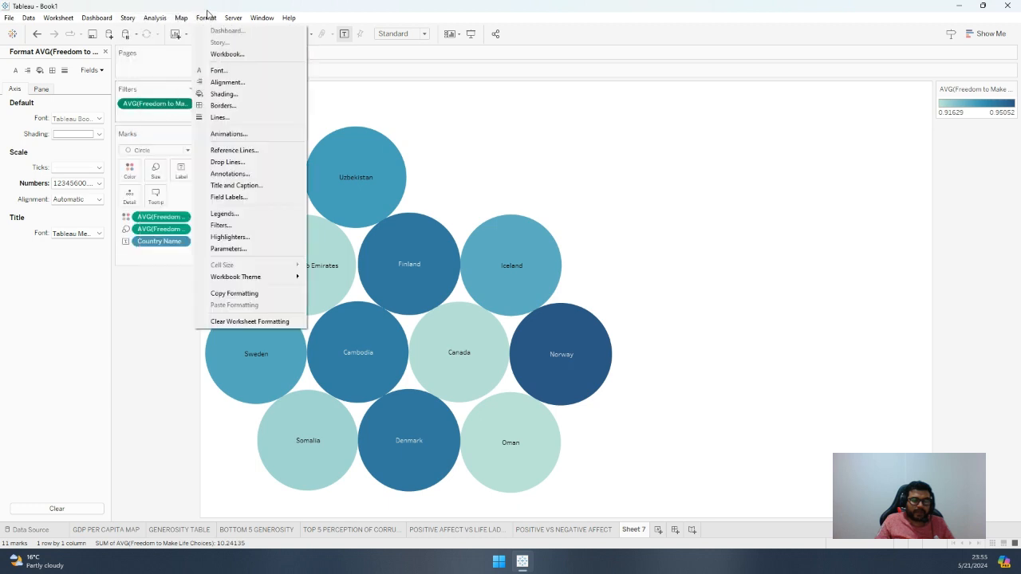
pyautogui.click(227, 198)
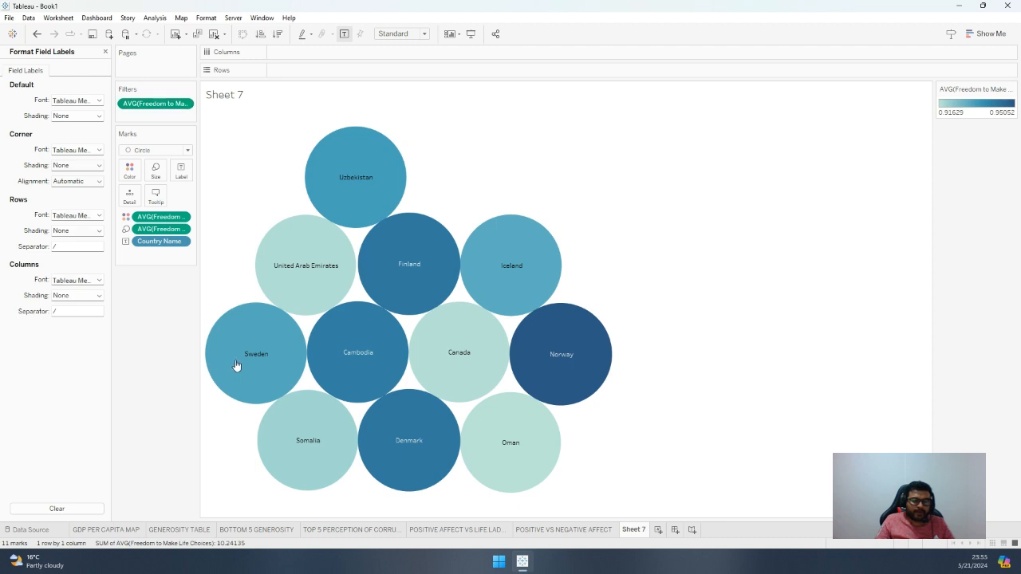
pyautogui.moveTo(336, 343)
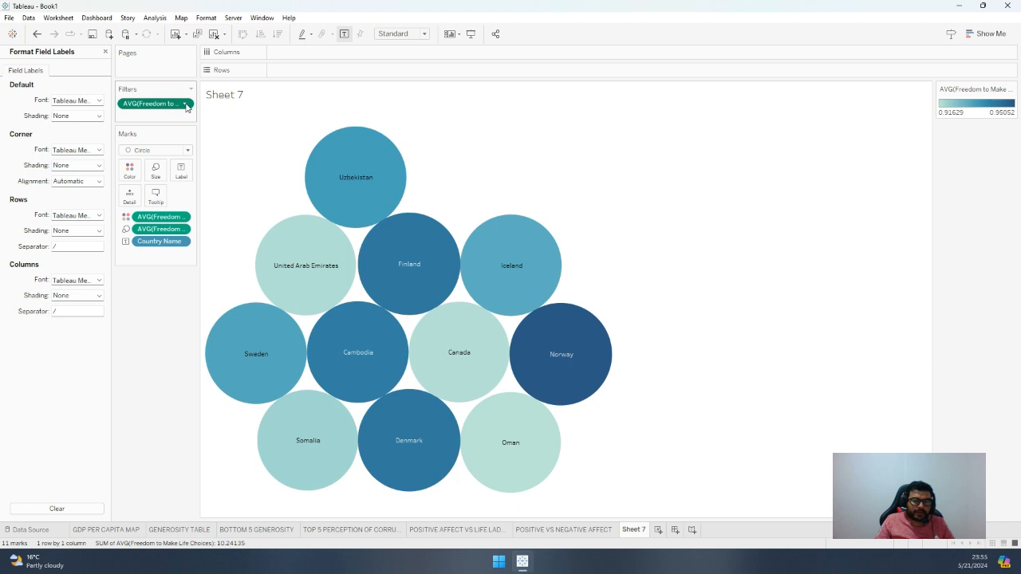
pyautogui.click(186, 105)
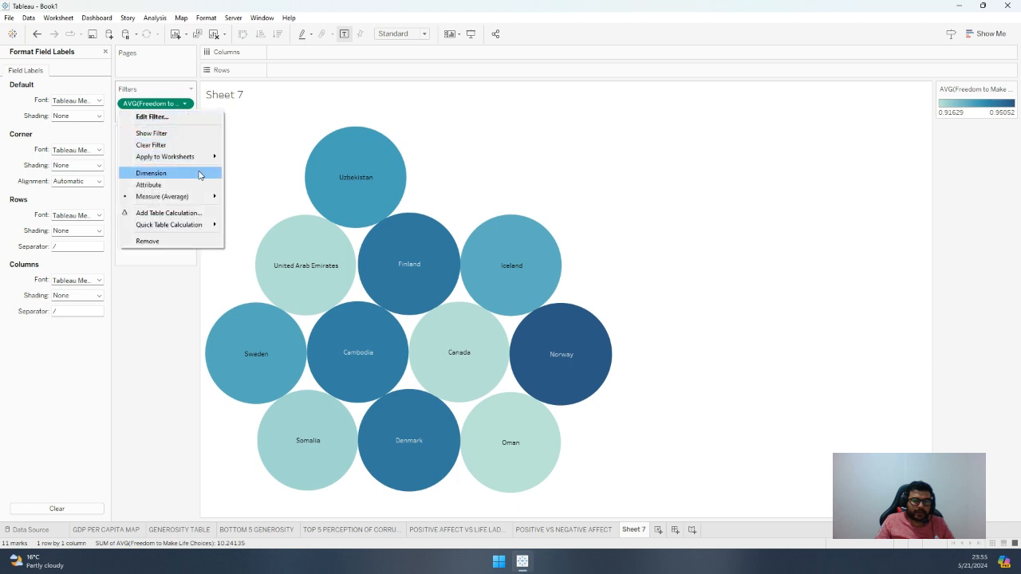
pyautogui.moveTo(202, 160)
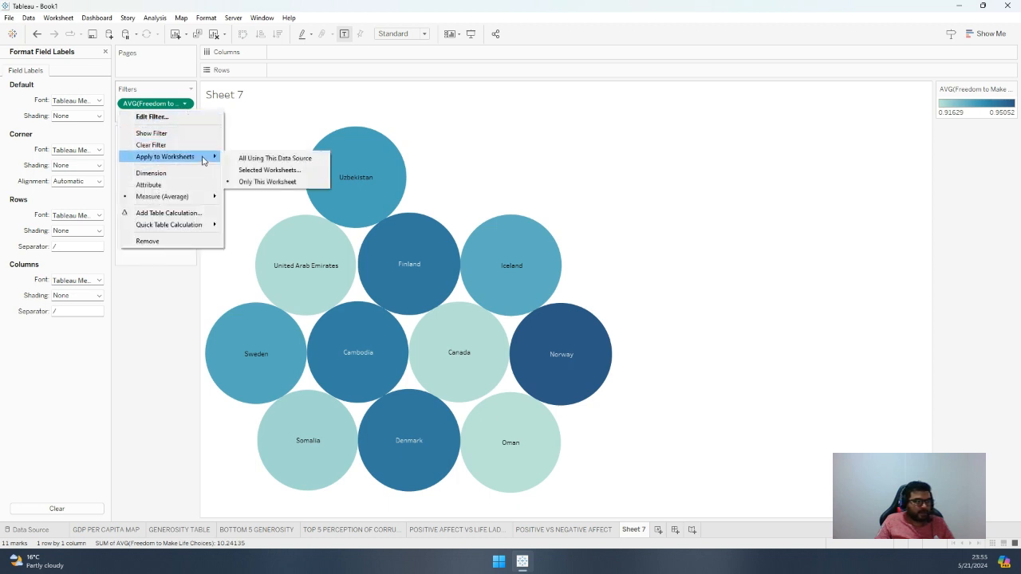
pyautogui.click(201, 326)
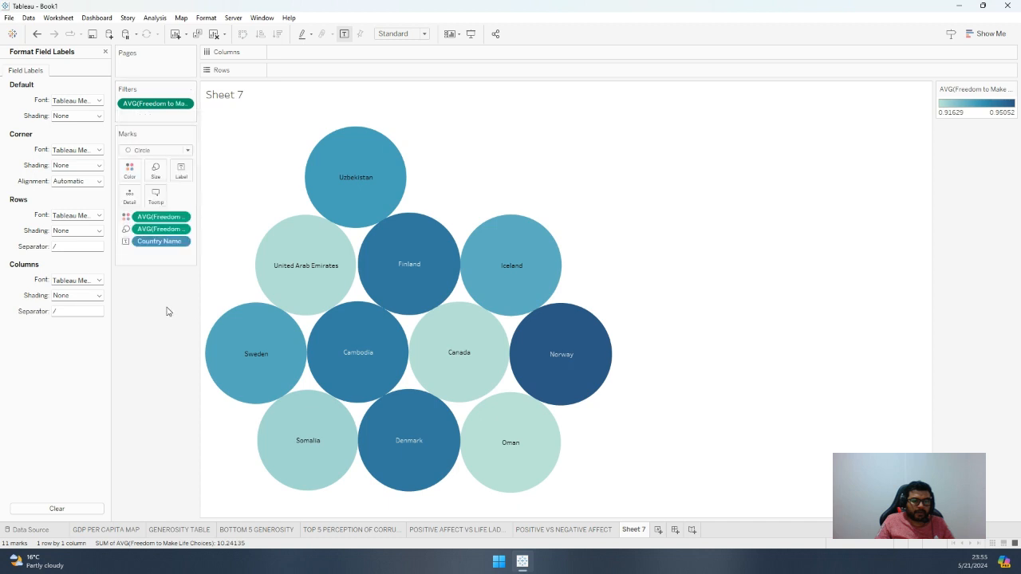
pyautogui.click(183, 230)
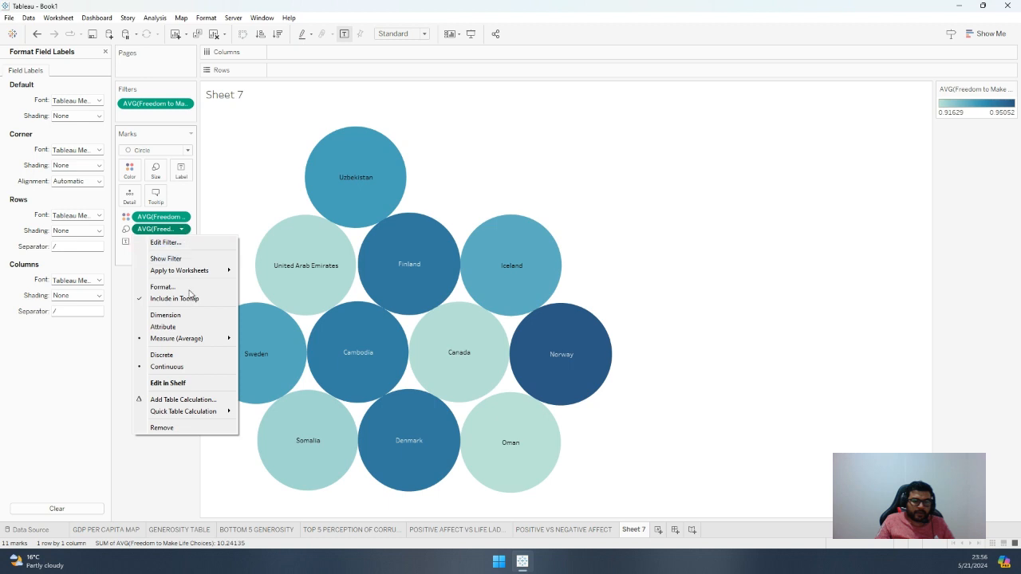
pyautogui.moveTo(198, 340)
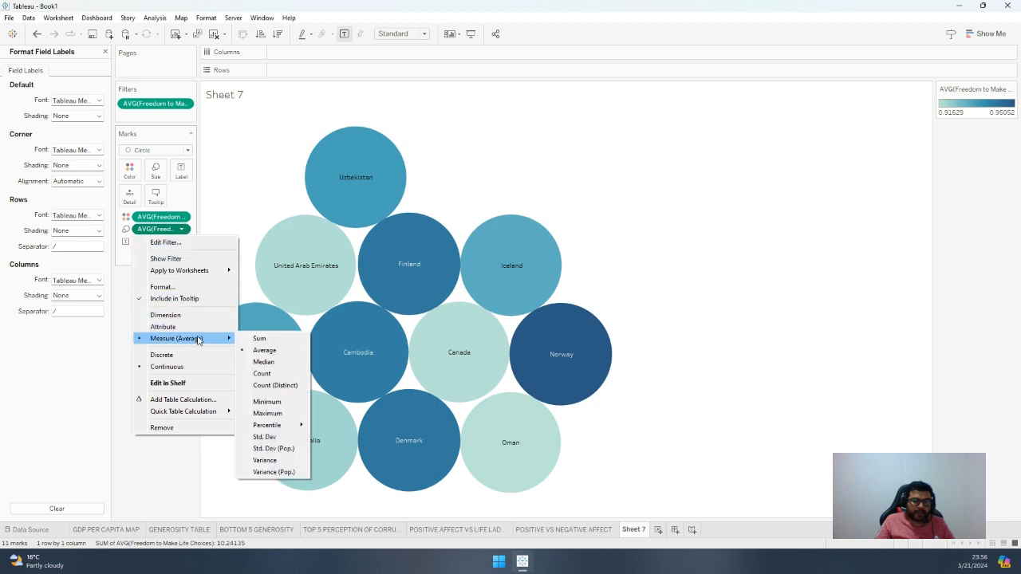
pyautogui.click(117, 304)
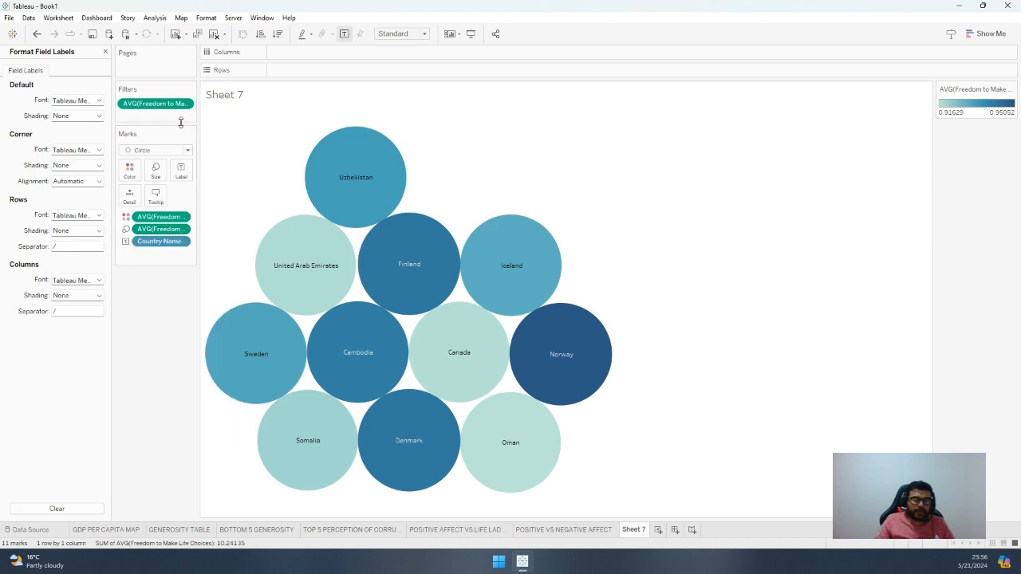
# Hide the mark labels on the bubbles and show them again
pyautogui.click(345, 34)
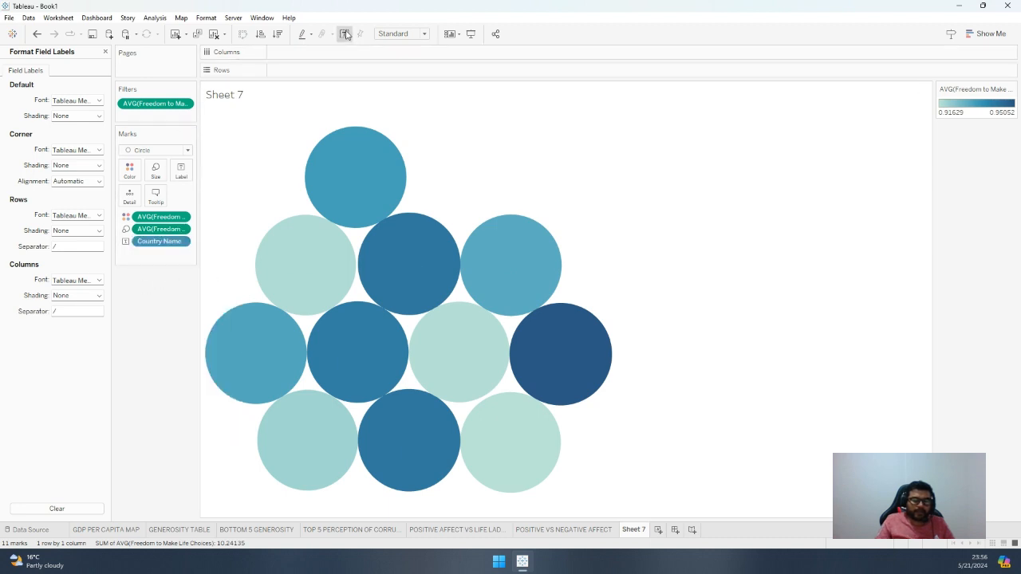
pyautogui.click(346, 34)
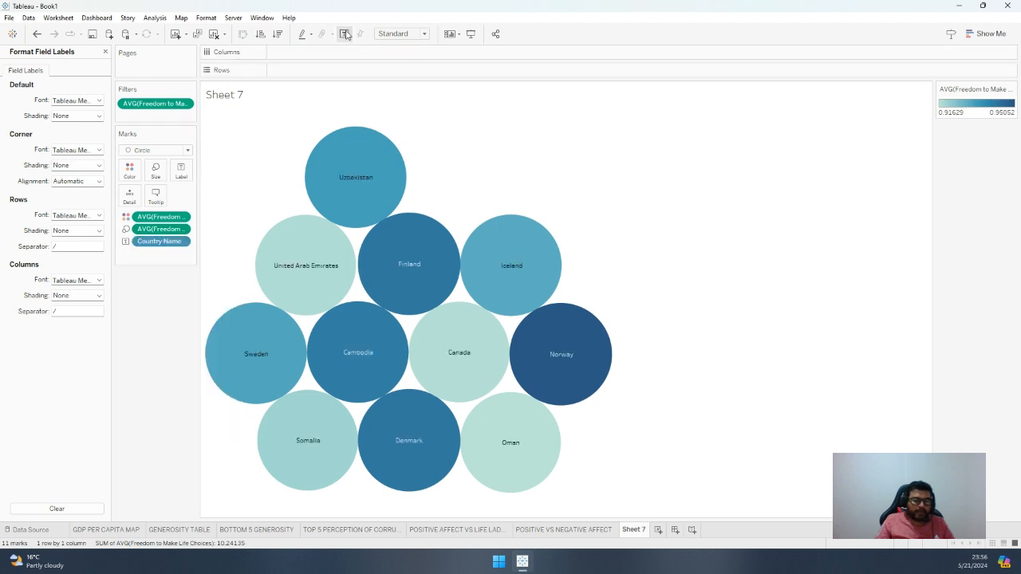
# Add Freedom to Make Life Choices to the bubble labels beneath the country names, aggregated as an average
pyautogui.click(105, 53)
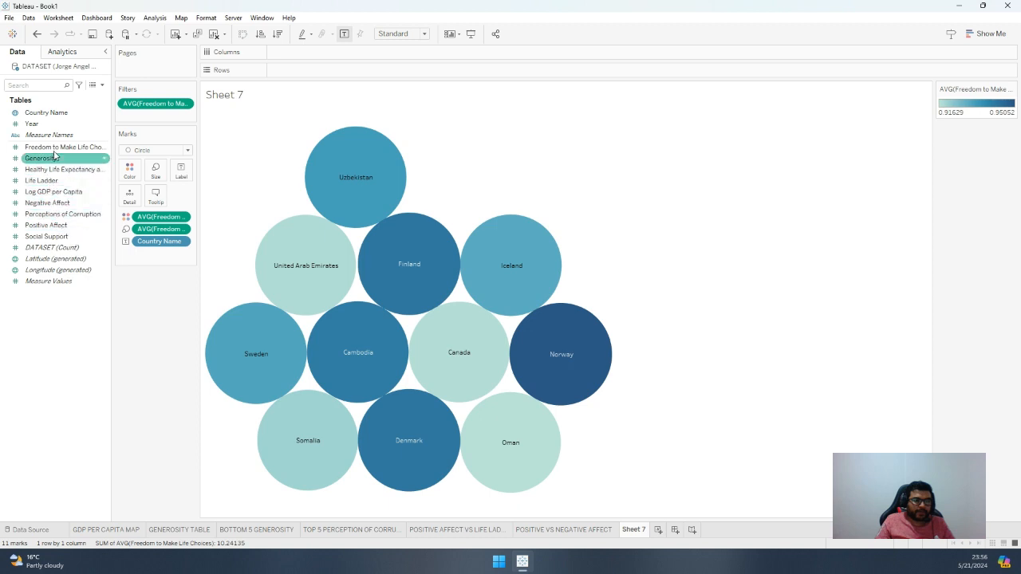
pyautogui.moveTo(58, 148); pyautogui.dragTo(184, 173)
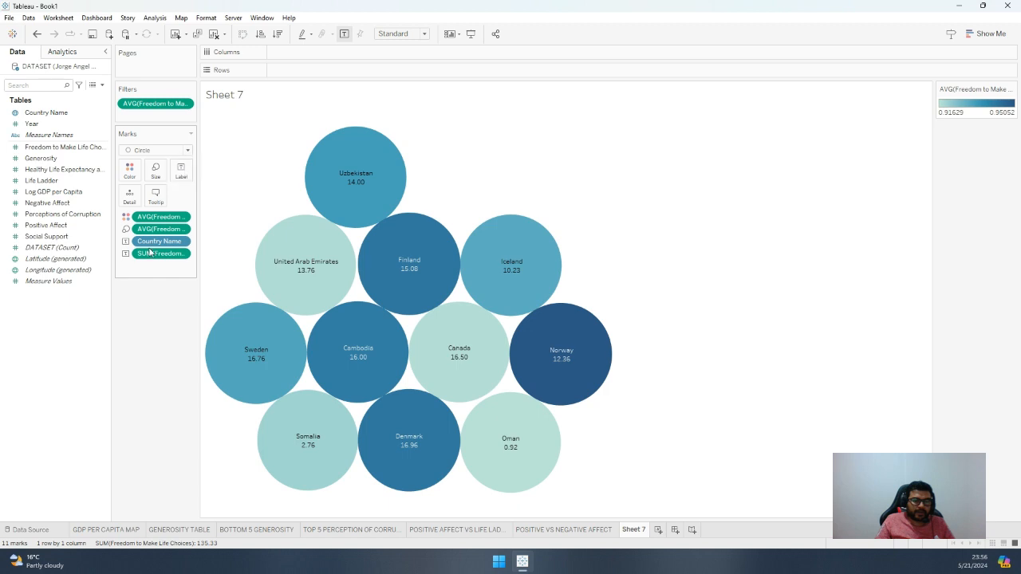
pyautogui.click(182, 254)
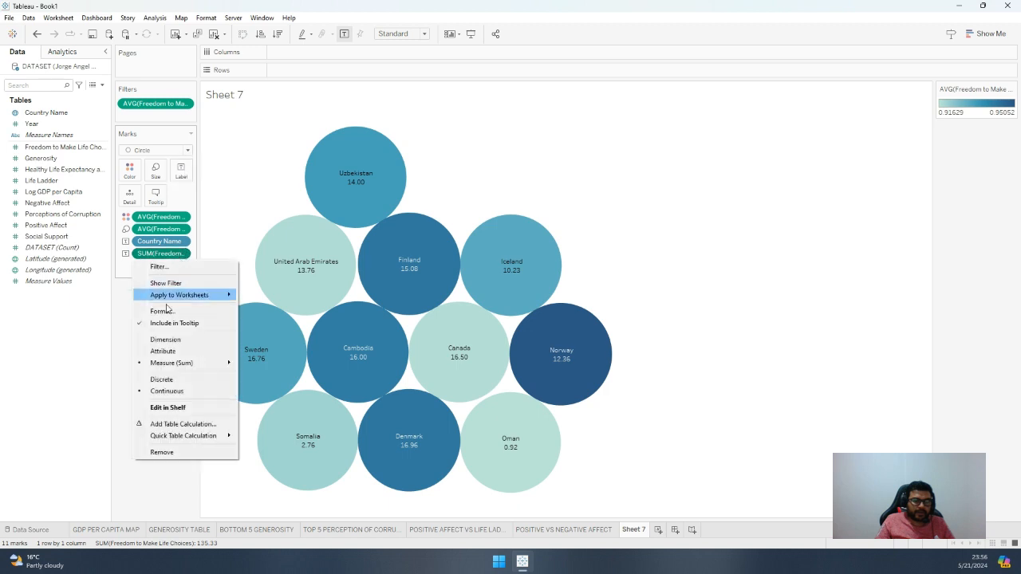
pyautogui.moveTo(173, 366)
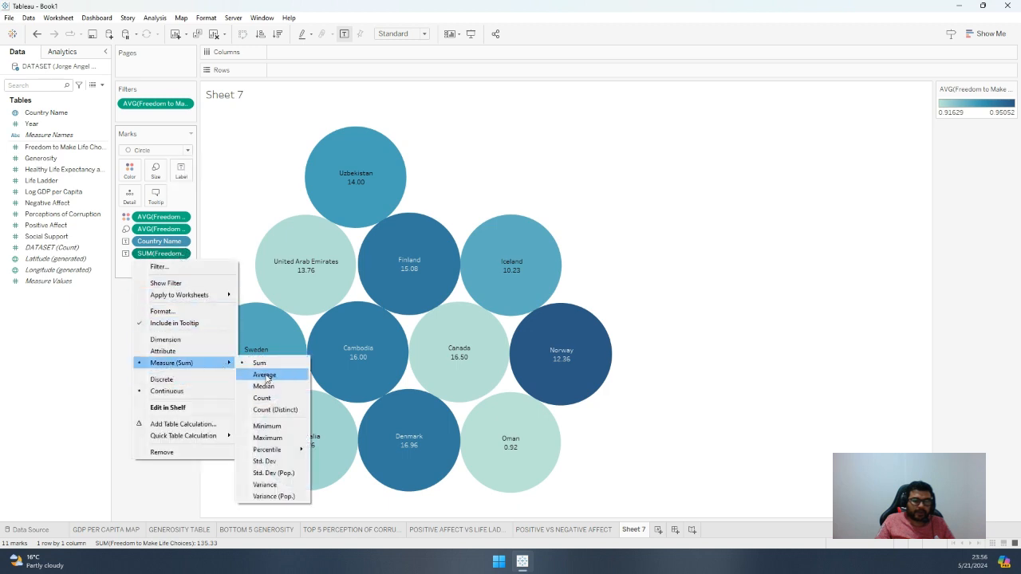
pyautogui.click(264, 373)
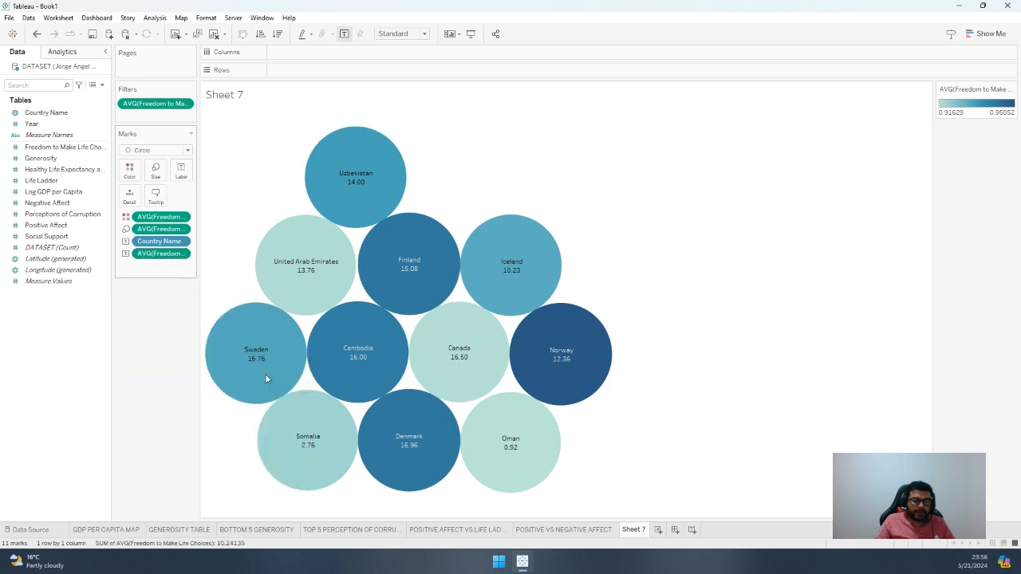
# Format the average Freedom to Make Life Choices values in the bubble labels as a percentage with 2 decimal places
pyautogui.click(185, 254)
pyautogui.click(162, 311)
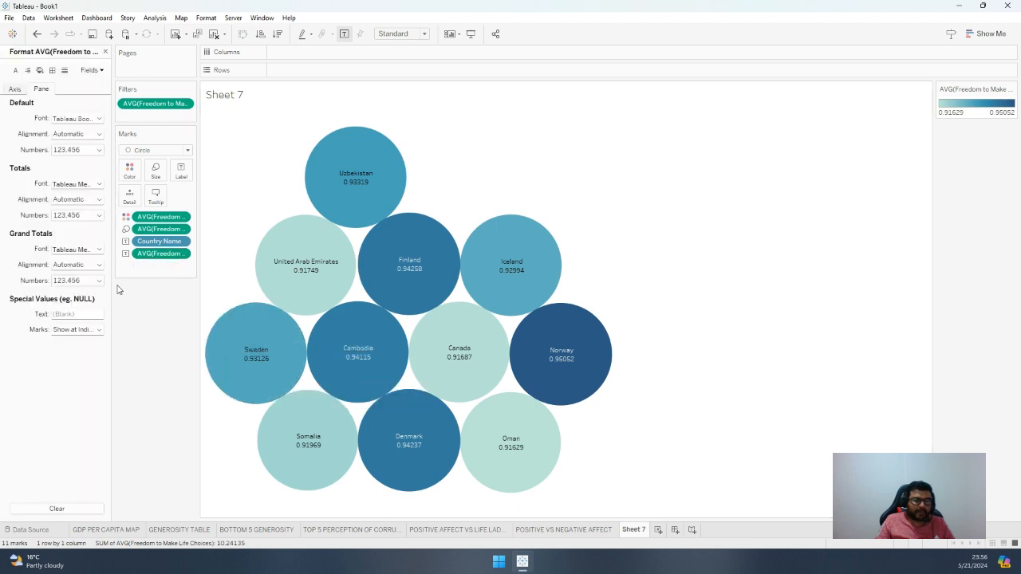
pyautogui.click(92, 153)
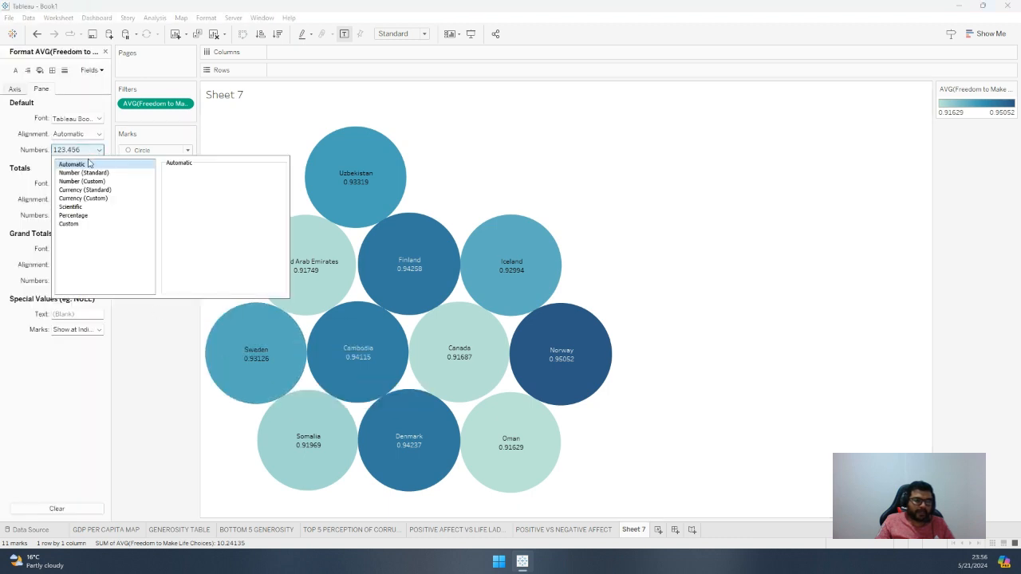
pyautogui.click(92, 217)
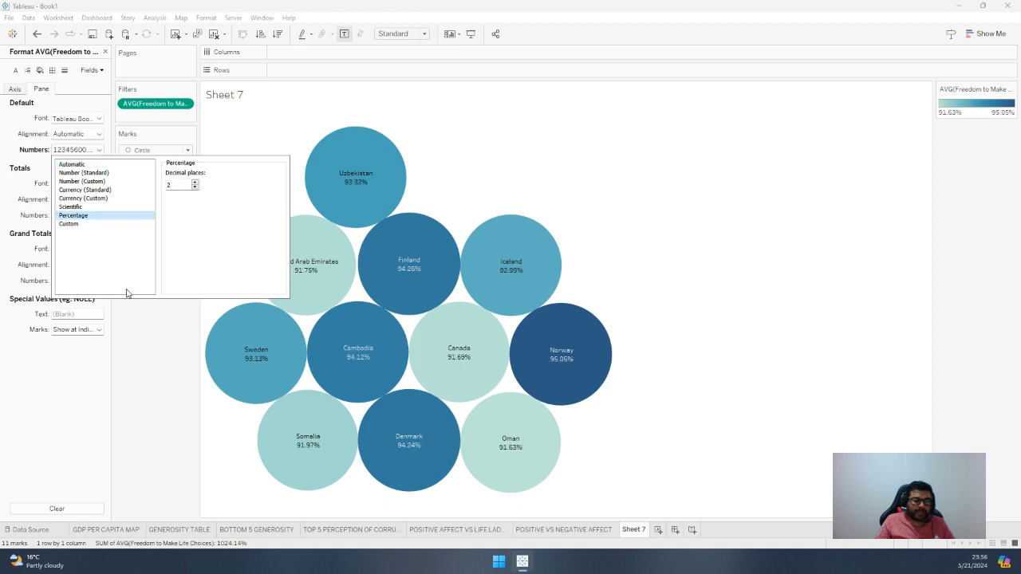
pyautogui.click(139, 354)
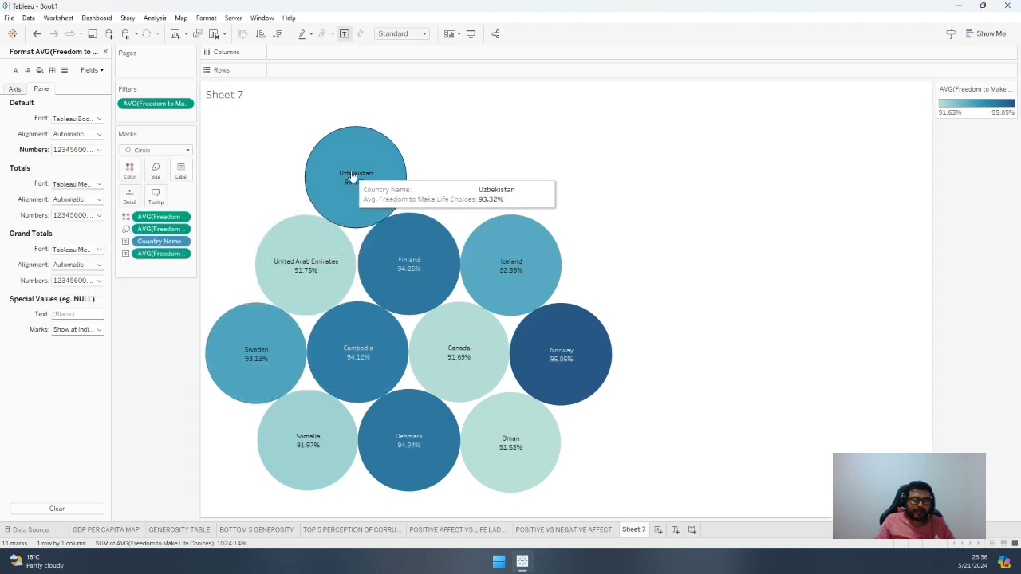
pyautogui.click(183, 254)
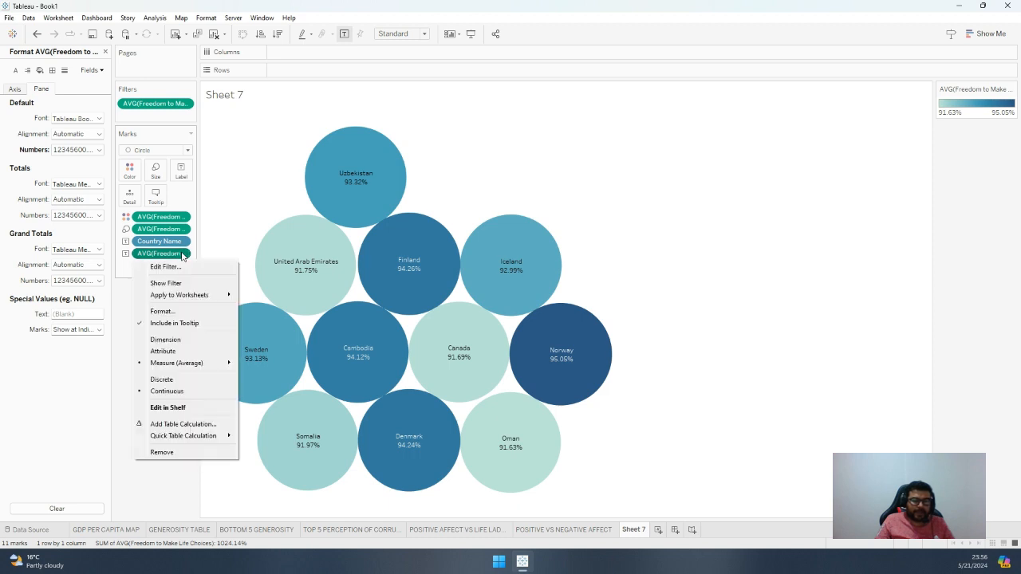
pyautogui.click(183, 255)
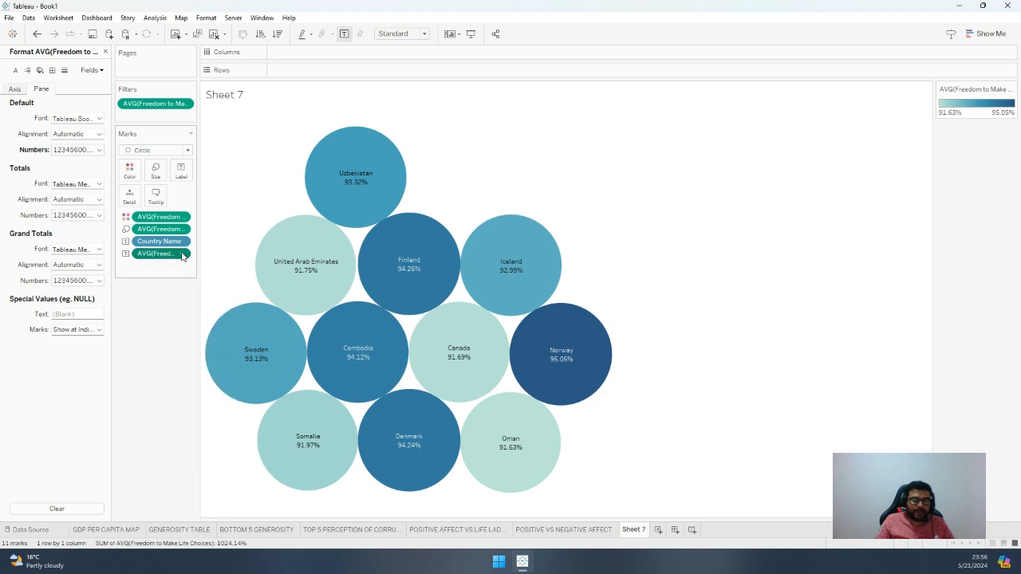
# Sort the countries by average Freedom to Make Life Choices, comparing descending and ascending order and ending with ascending
pyautogui.click(280, 38)
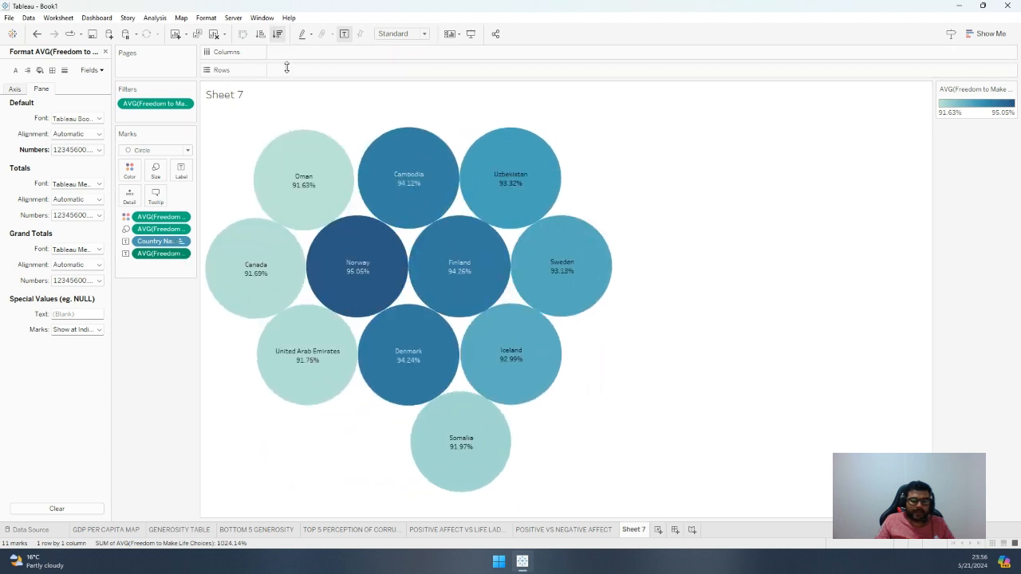
pyautogui.moveTo(325, 201)
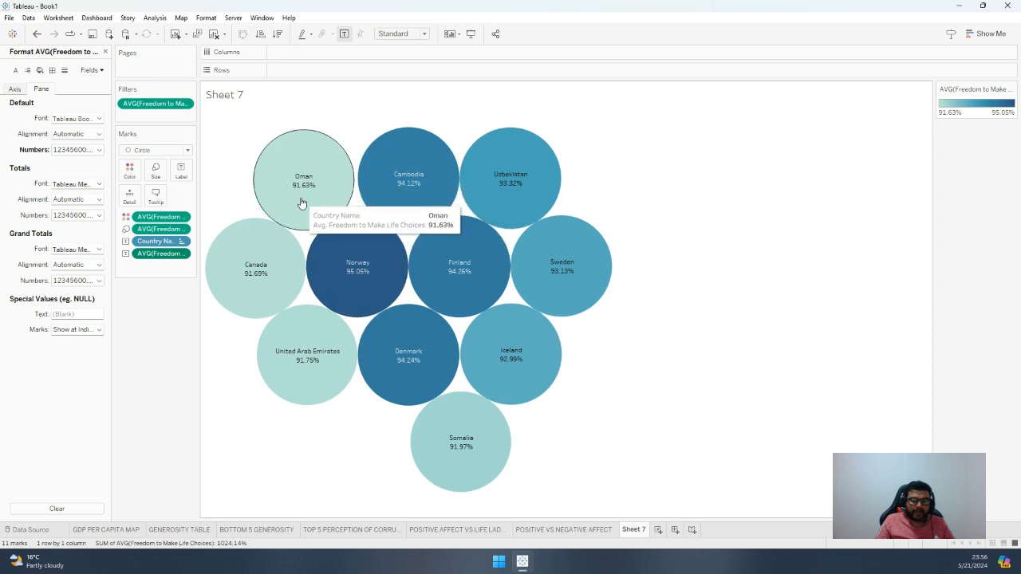
pyautogui.moveTo(365, 188)
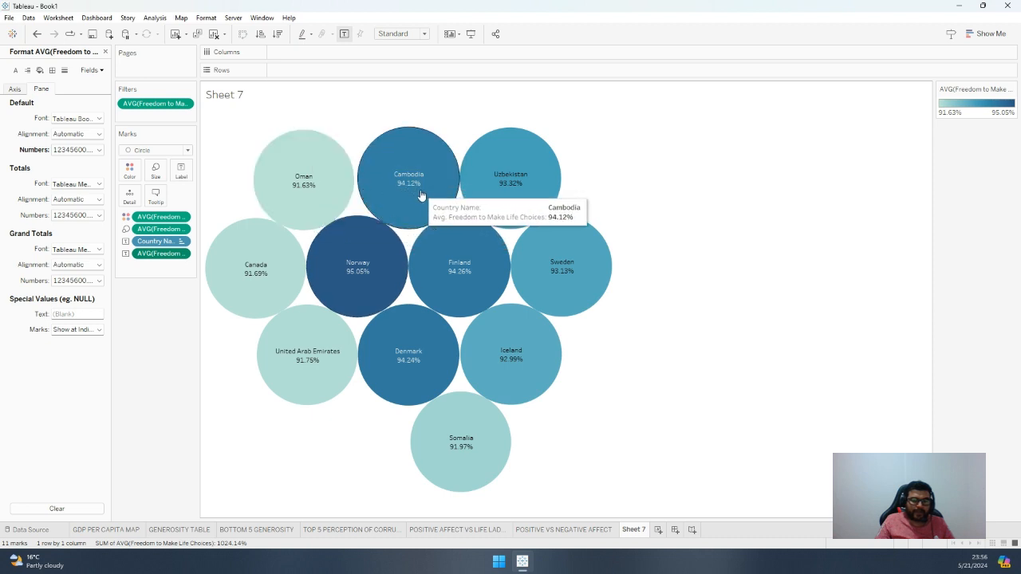
pyautogui.click(260, 36)
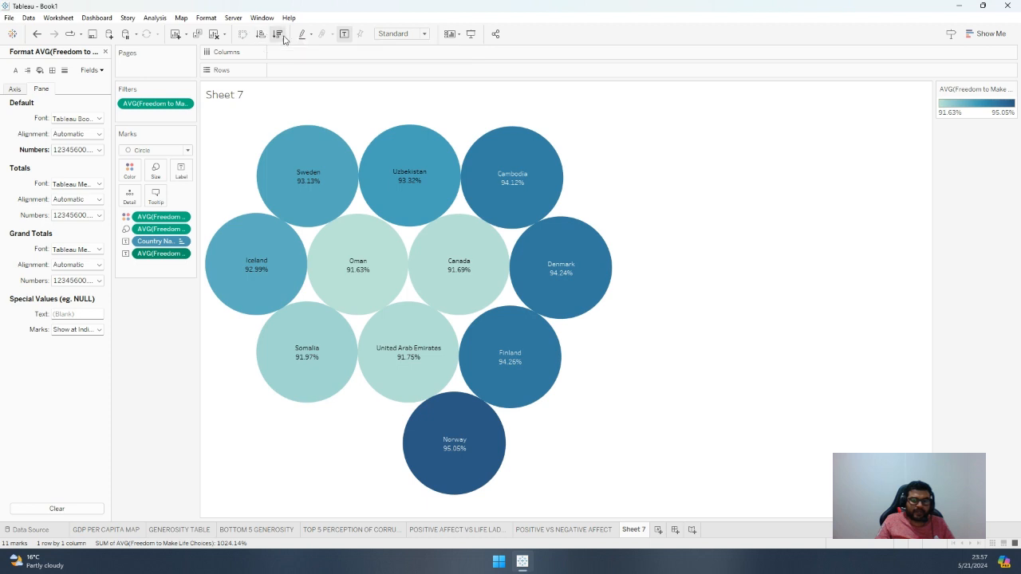
pyautogui.click(279, 36)
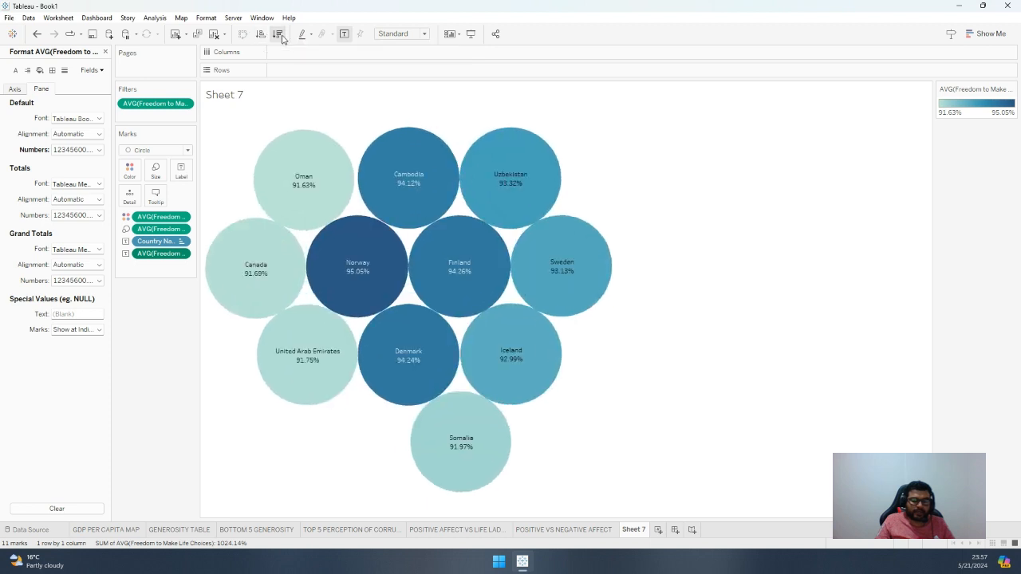
pyautogui.click(260, 35)
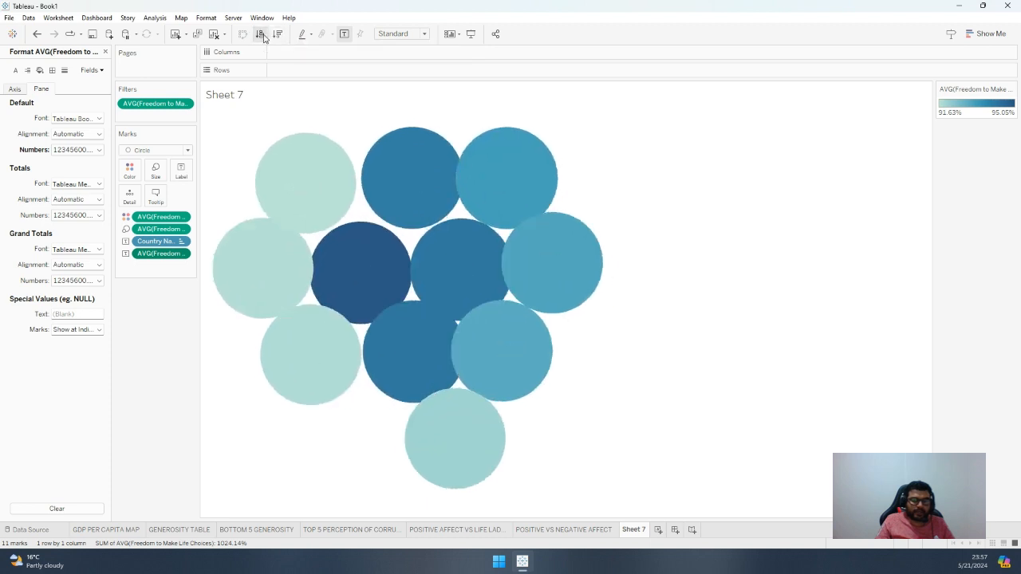
pyautogui.click(182, 230)
pyautogui.click(183, 230)
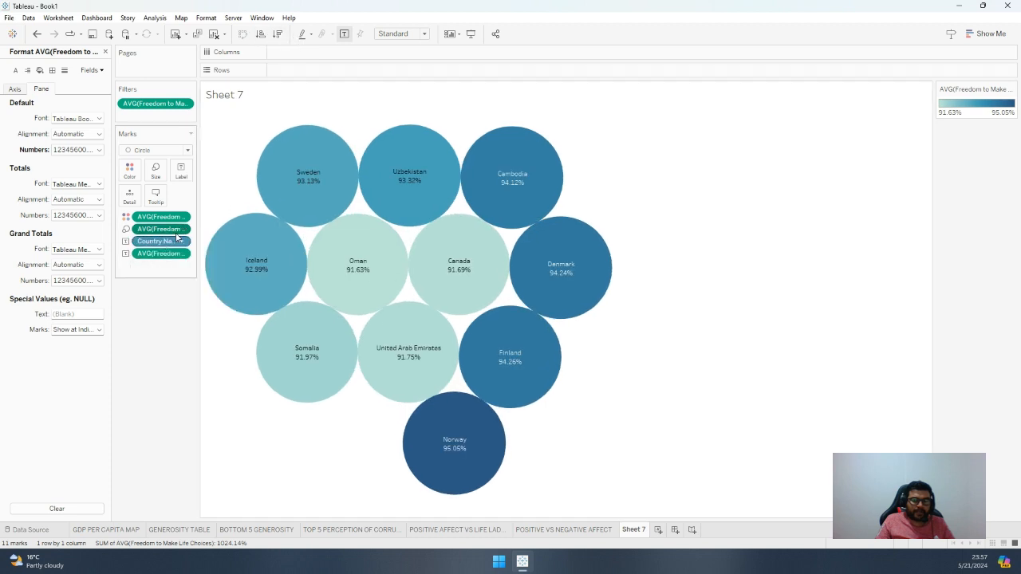
pyautogui.click(183, 230)
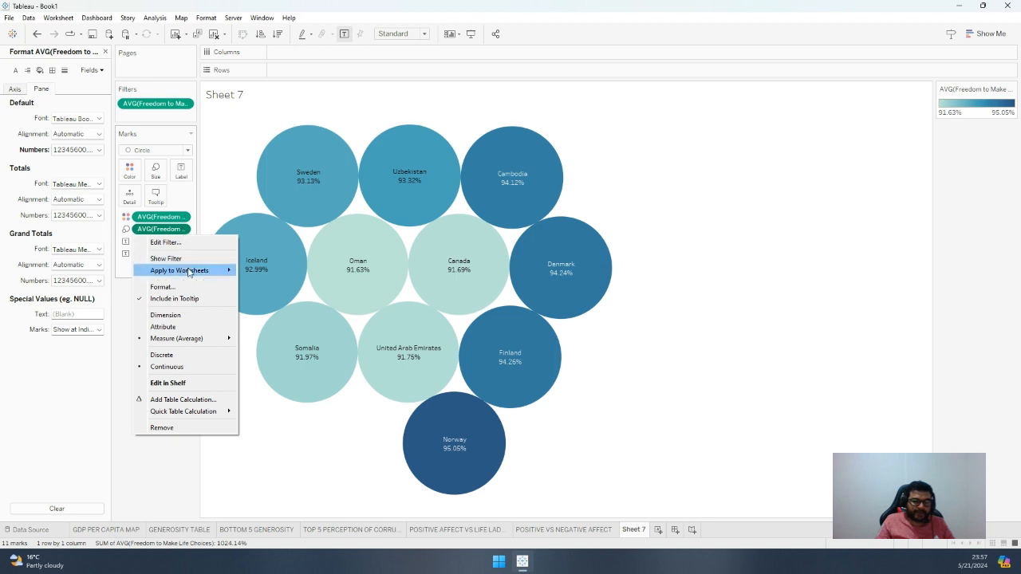
pyautogui.moveTo(189, 272)
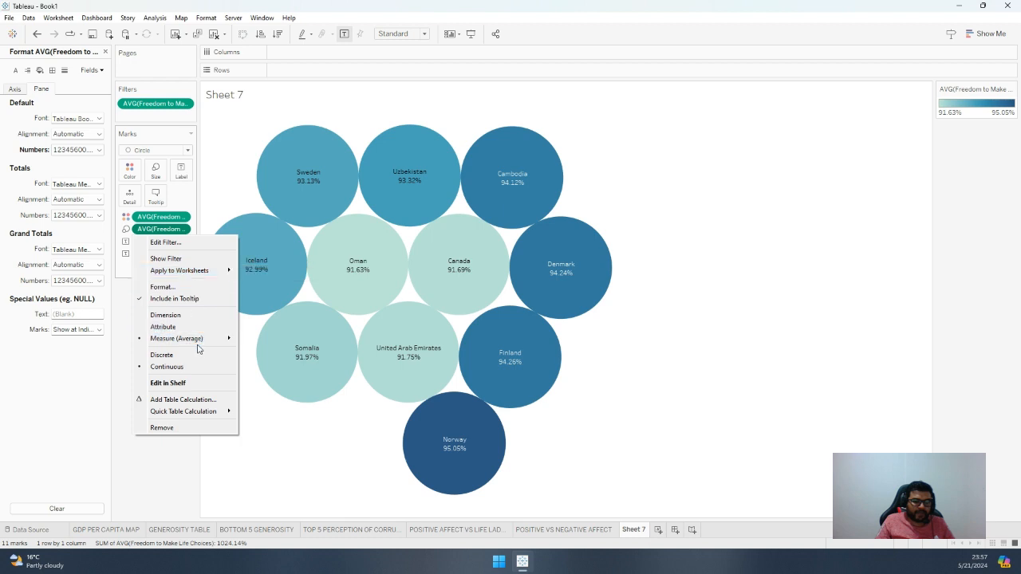
pyautogui.moveTo(194, 342)
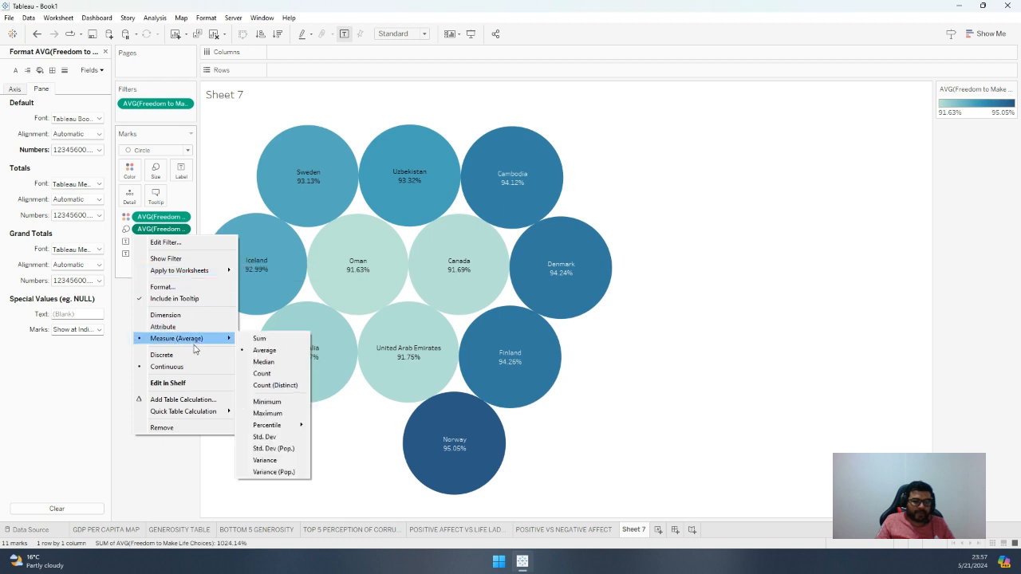
pyautogui.click(163, 464)
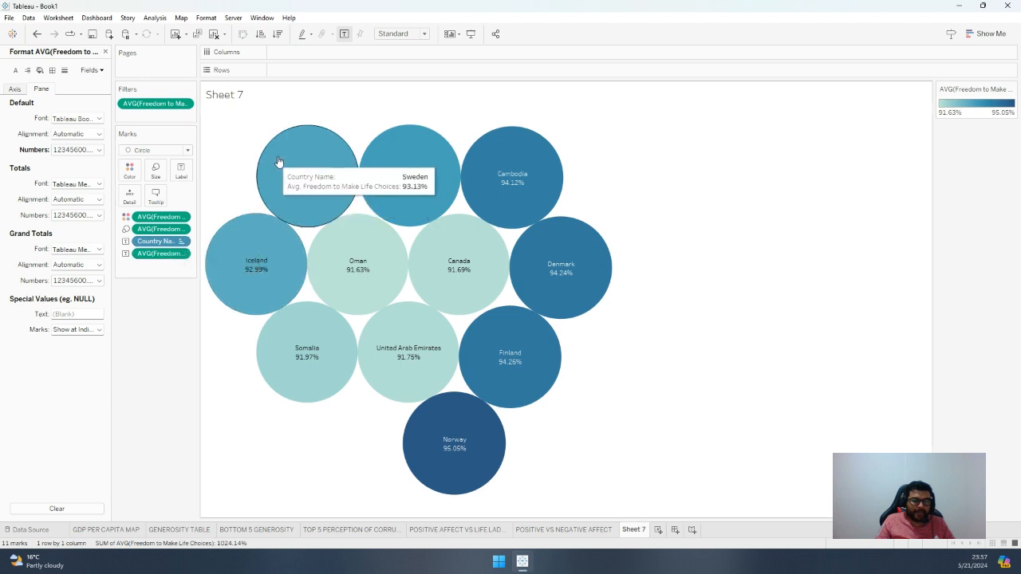
# Highlight individual country bubbles along the upper row, including Uzbekistan, and clear the selection again
pyautogui.click(312, 160)
pyautogui.click(313, 160)
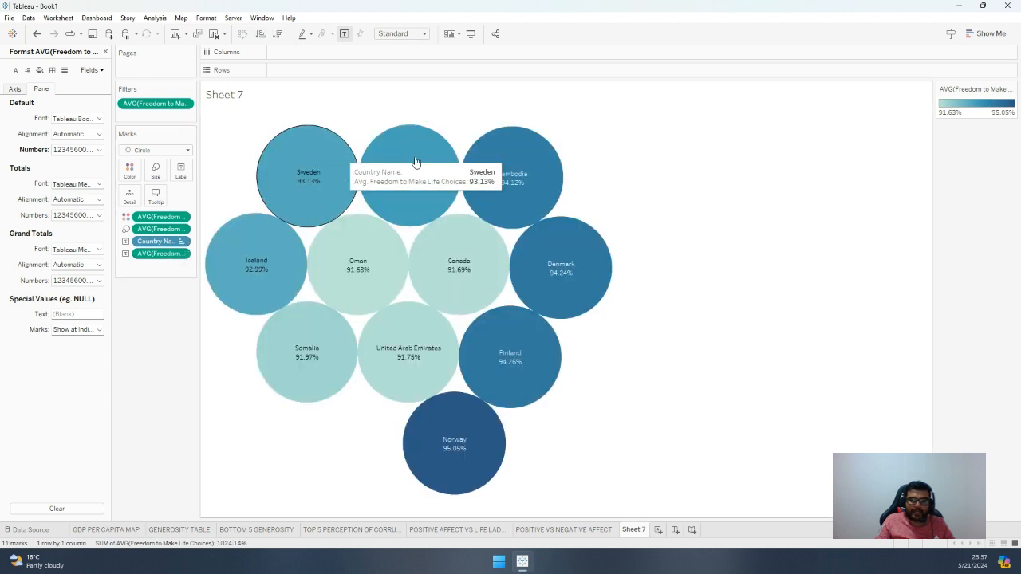
pyautogui.click(410, 168)
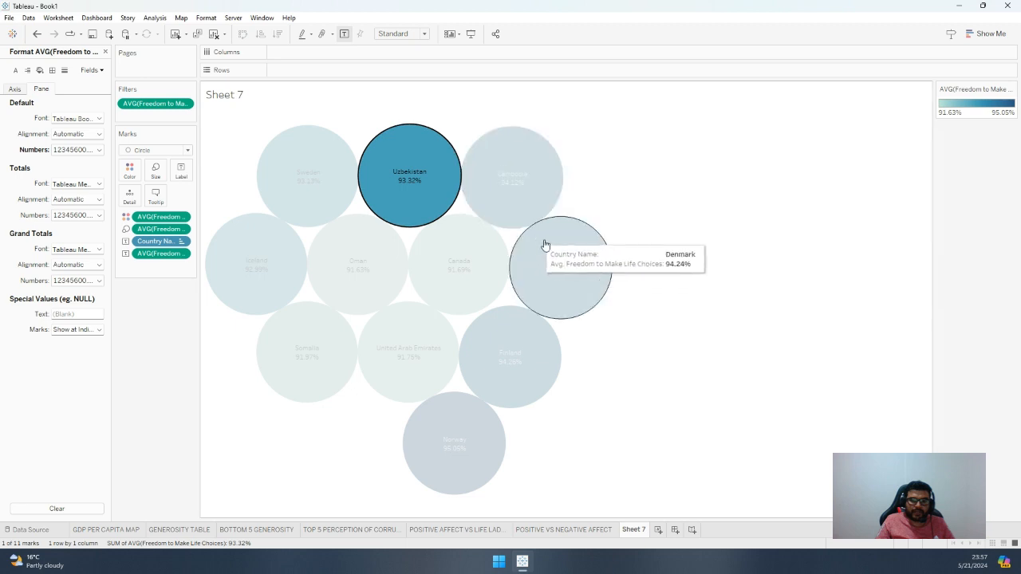
pyautogui.click(505, 167)
pyautogui.click(505, 165)
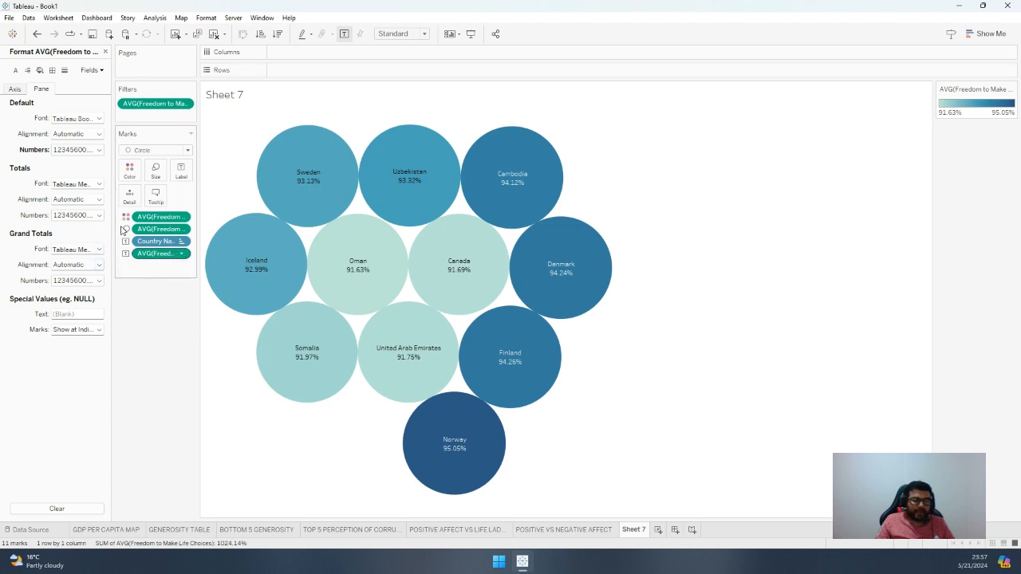
# Check the default font options of the average freedom values, and open the formatting settings of Country Name
pyautogui.click(86, 121)
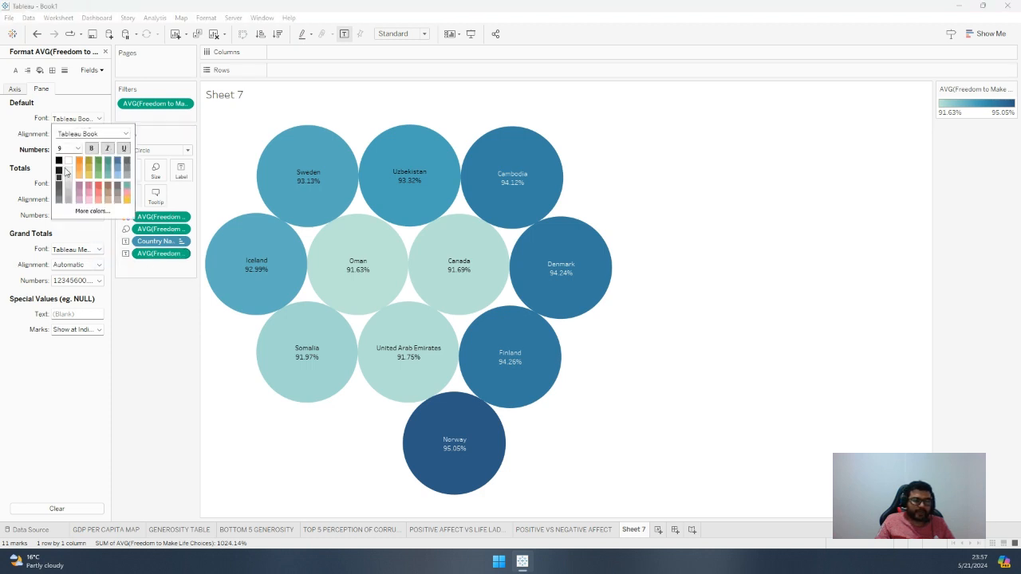
pyautogui.click(134, 323)
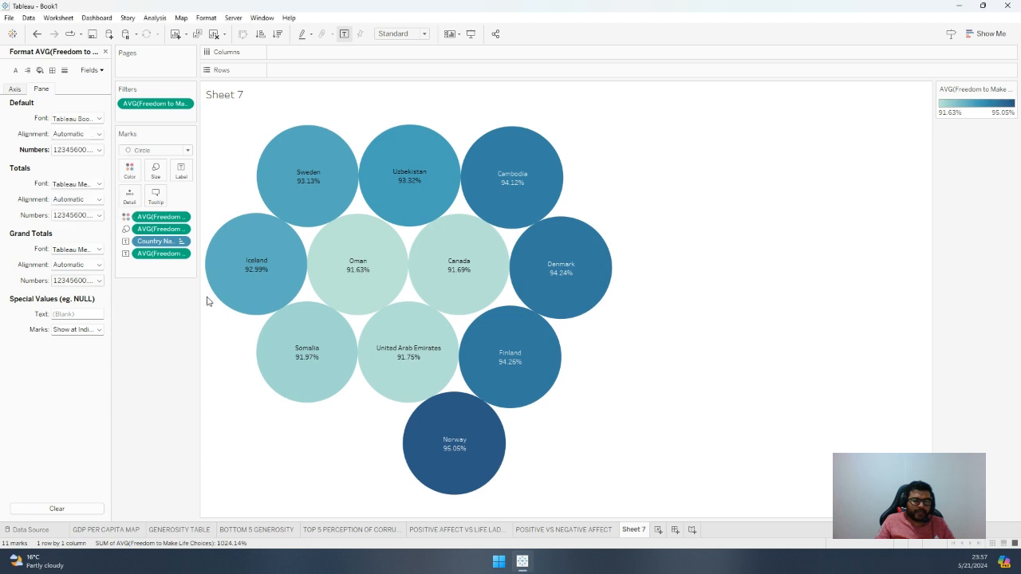
pyautogui.click(181, 242)
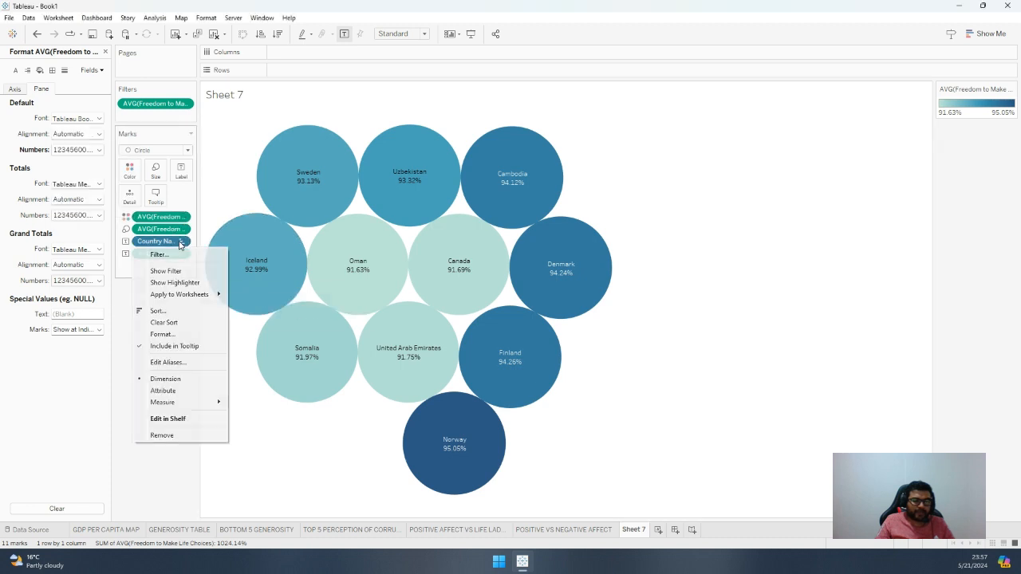
pyautogui.click(162, 335)
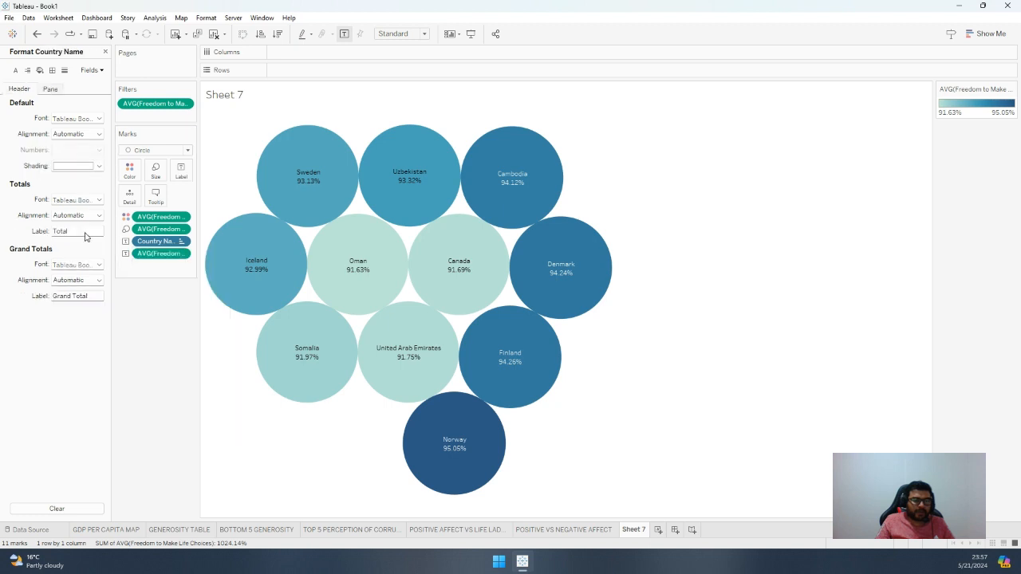
# Try sorting Country Name by the average of the Freedom to Make Life Choices field, in descending and in ascending order
pyautogui.click(181, 241)
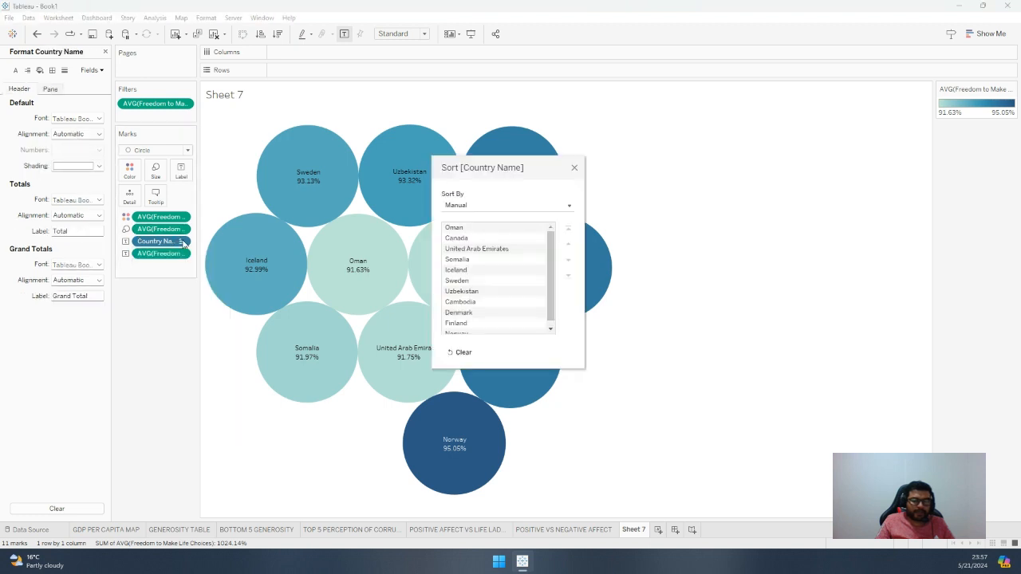
pyautogui.click(503, 206)
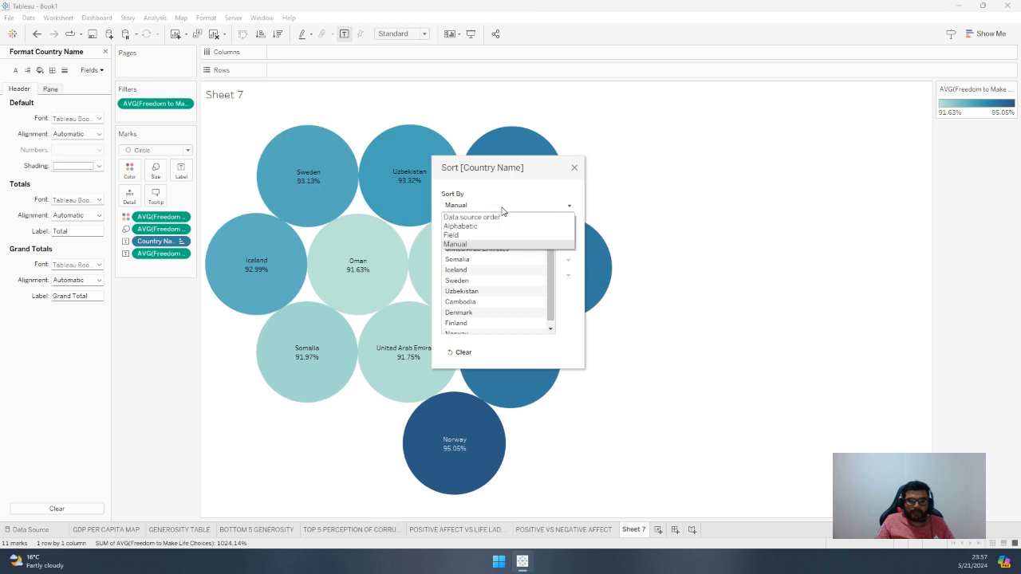
pyautogui.click(481, 235)
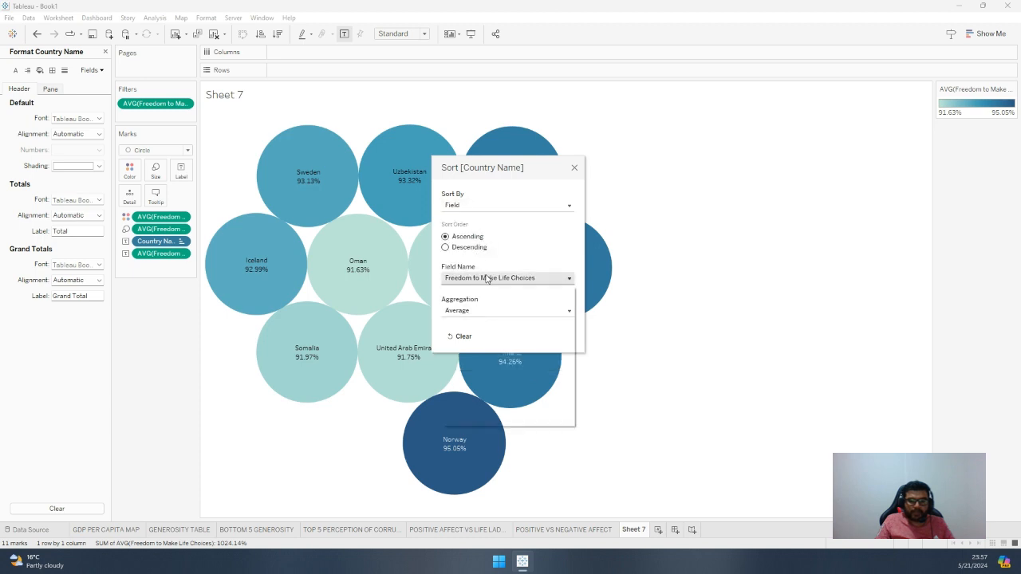
pyautogui.click(485, 278)
pyautogui.click(487, 278)
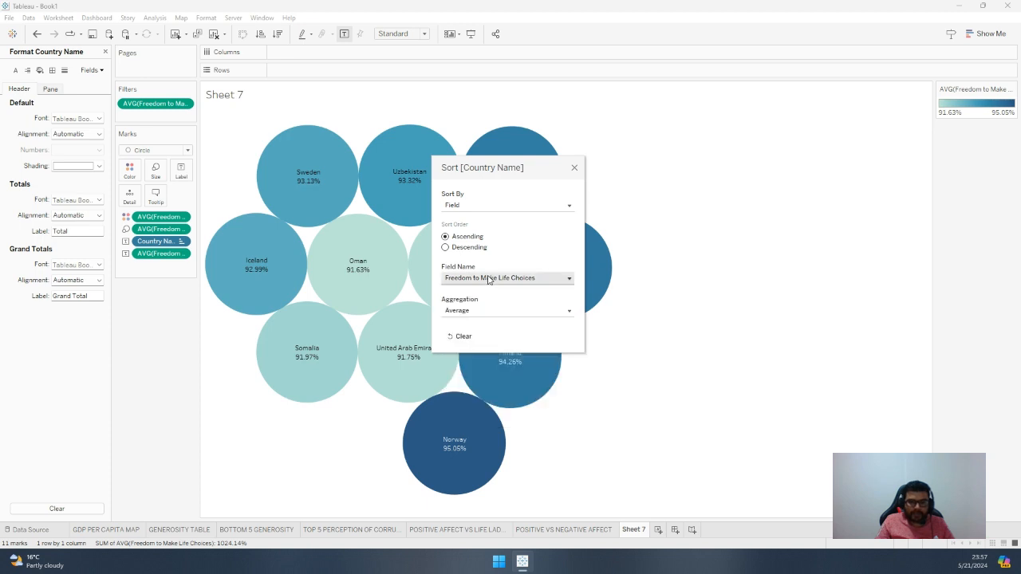
pyautogui.click(468, 249)
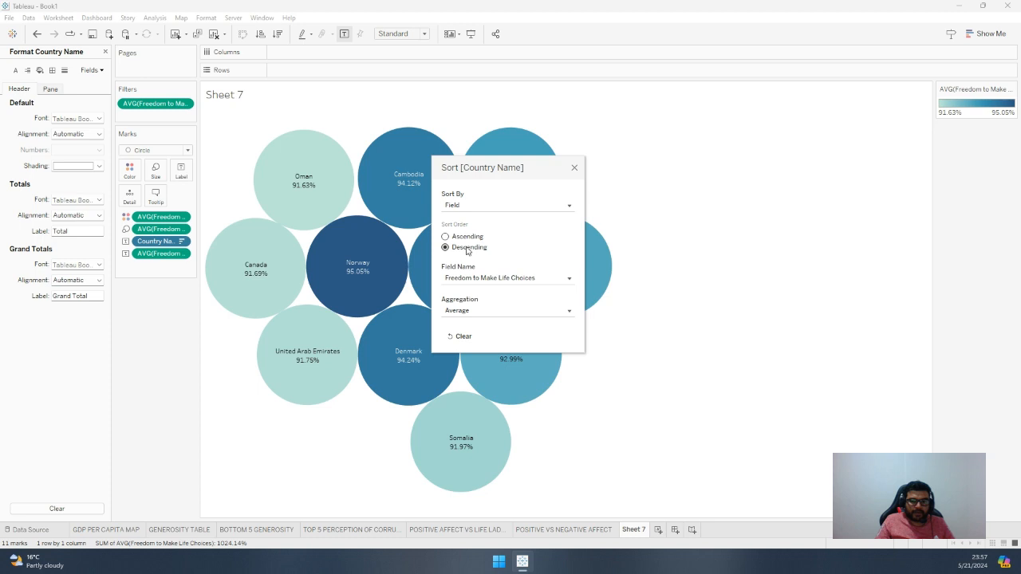
pyautogui.click(468, 237)
# Sort the countries by data source order, descending, and move the sort dialog clear of the bubbles
pyautogui.click(484, 206)
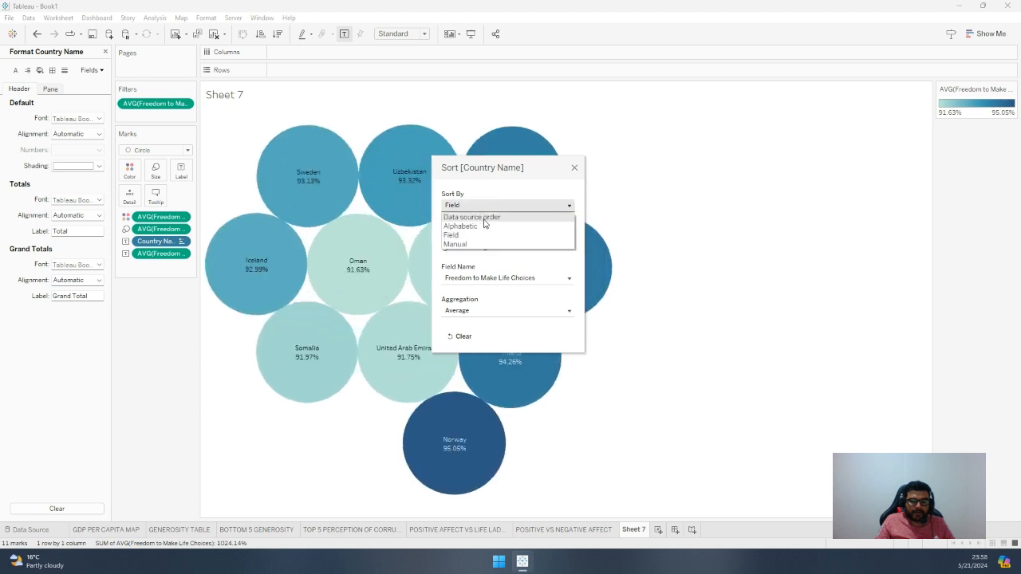
pyautogui.click(484, 218)
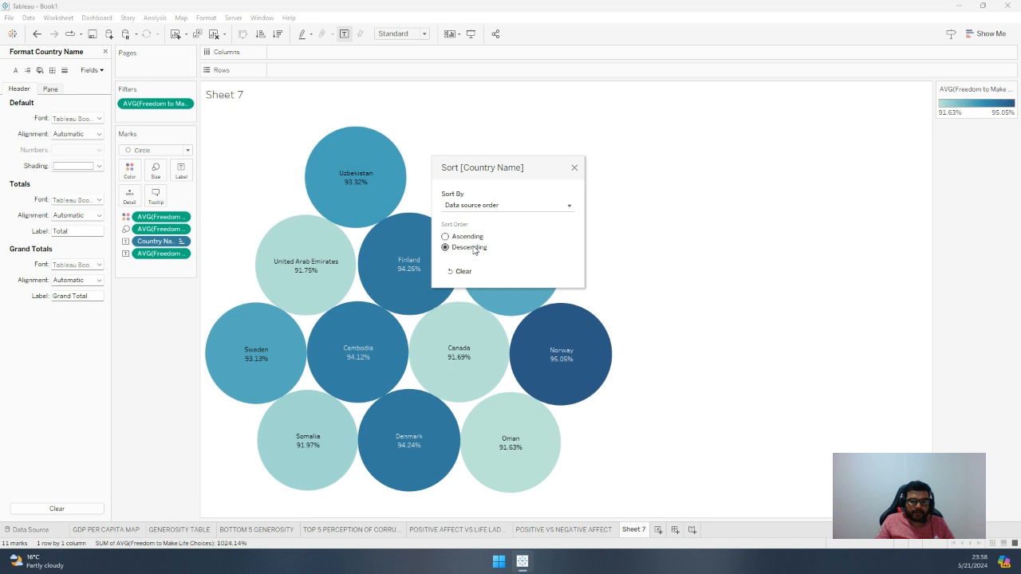
pyautogui.moveTo(486, 171); pyautogui.dragTo(631, 146)
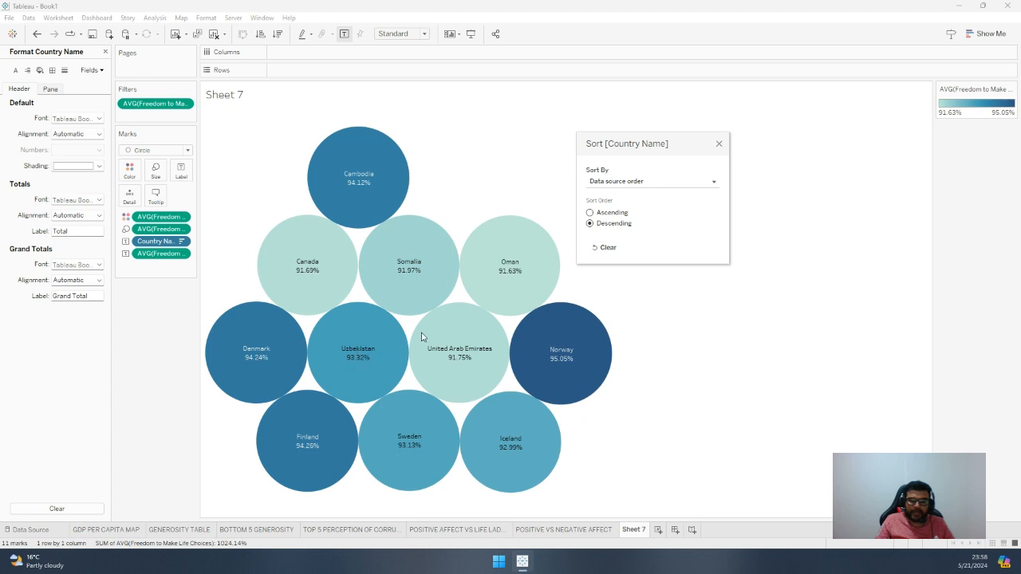
# Sort Country Name by the Freedom to Make Life Choices field in descending order with Average aggregation, and close the sort settings
pyautogui.click(635, 185)
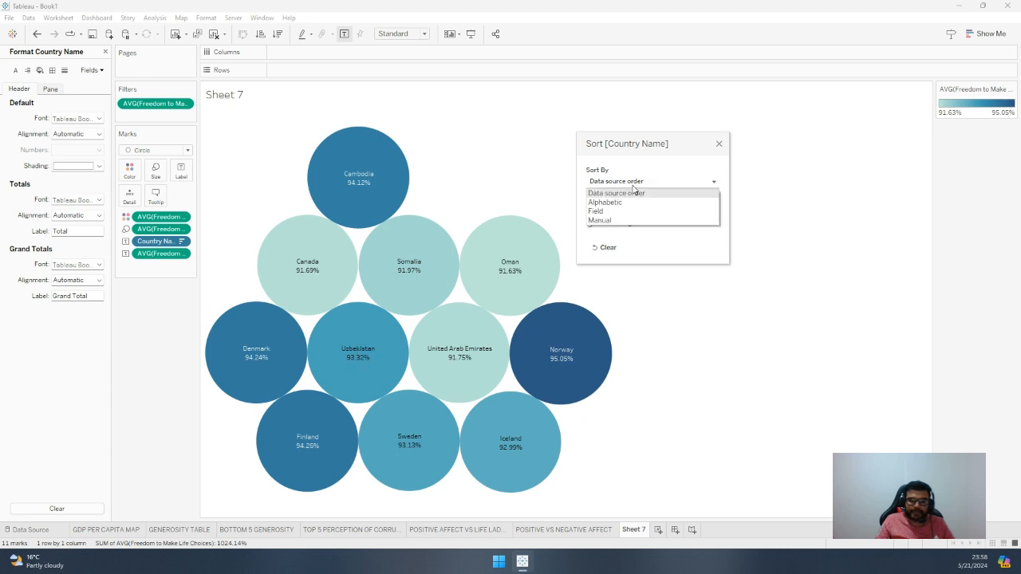
pyautogui.click(619, 212)
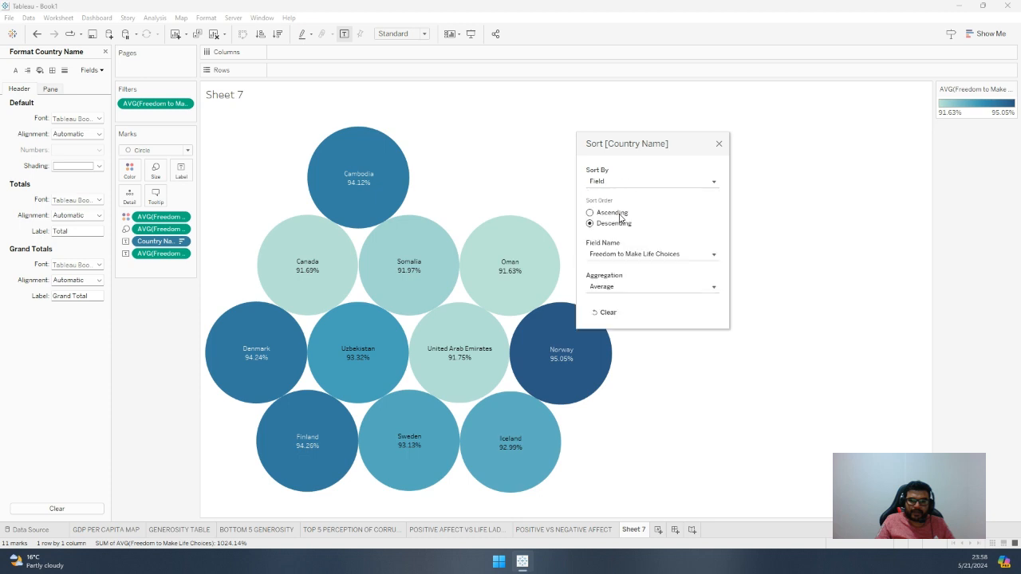
pyautogui.click(621, 254)
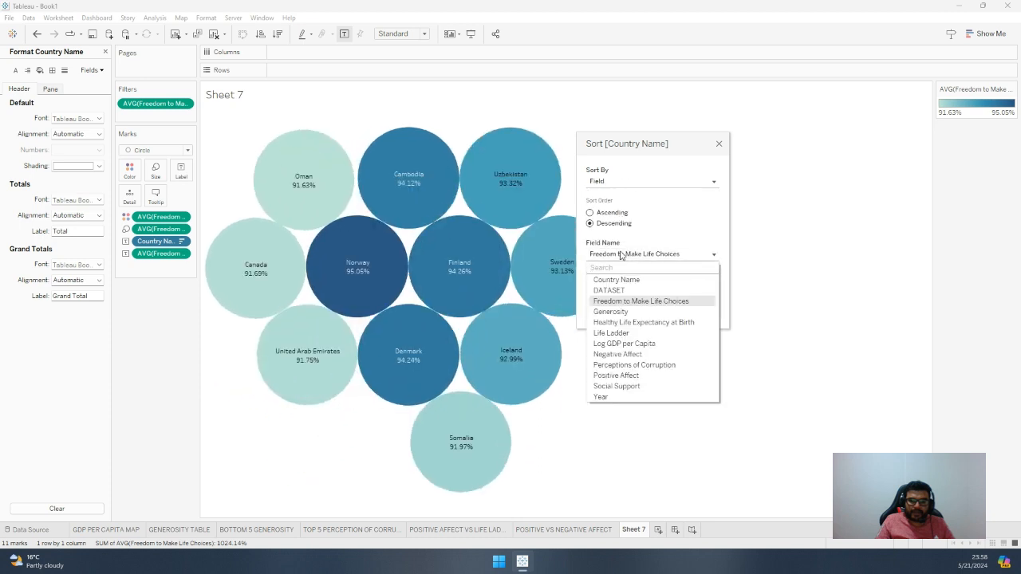
pyautogui.click(620, 254)
pyautogui.click(616, 287)
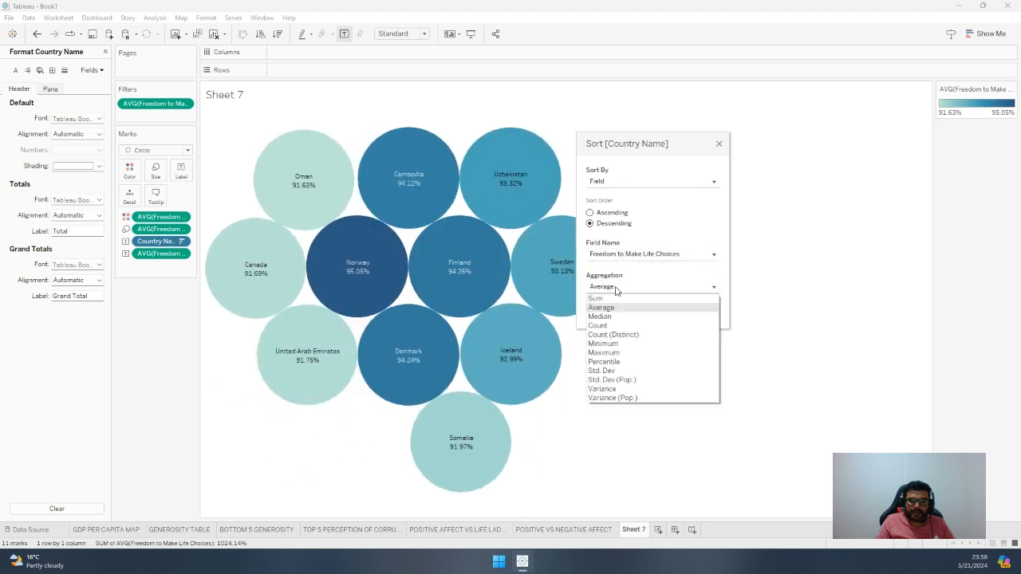
pyautogui.click(623, 309)
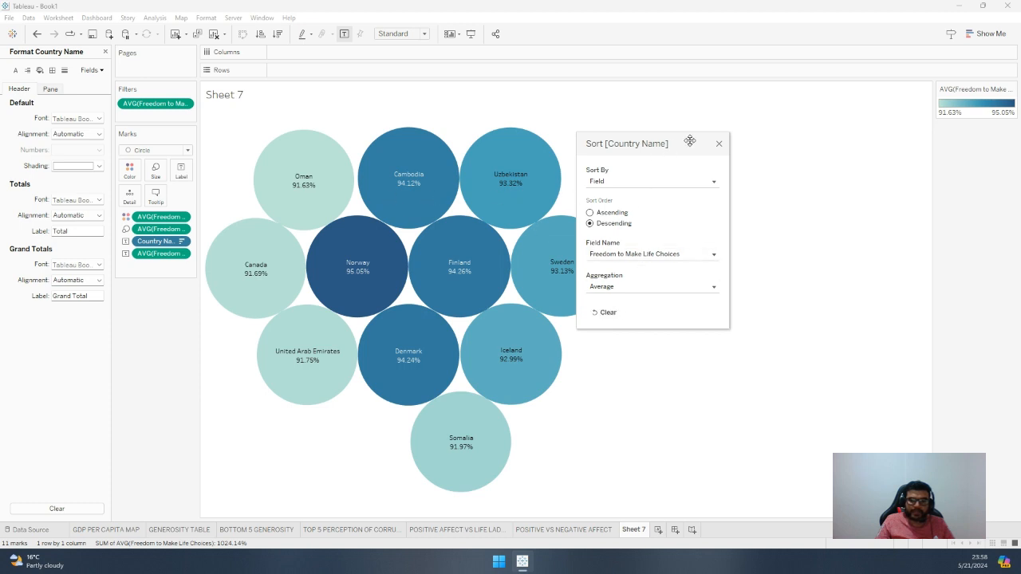
pyautogui.click(719, 144)
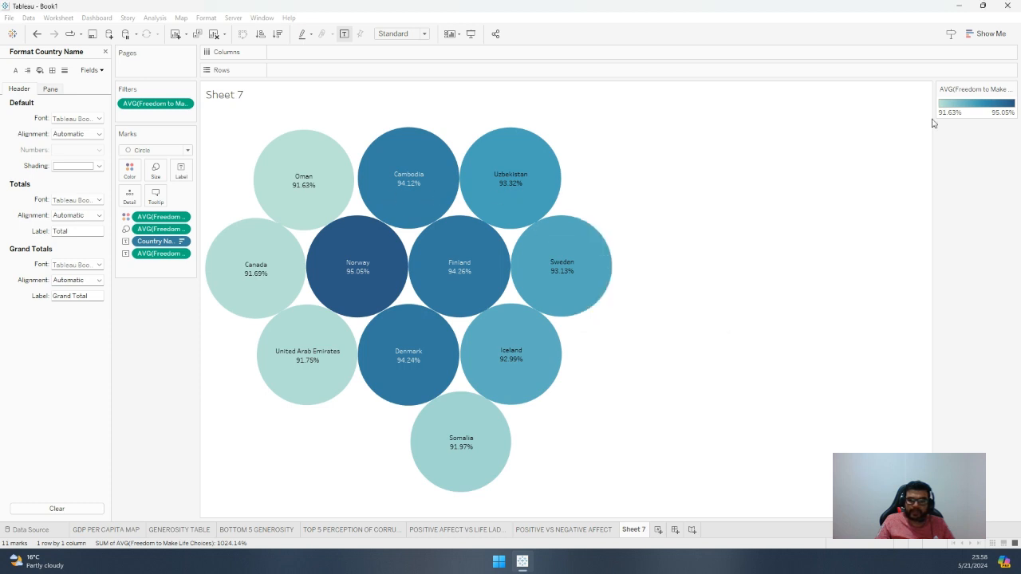
pyautogui.doubleClick(982, 106)
pyautogui.click(550, 335)
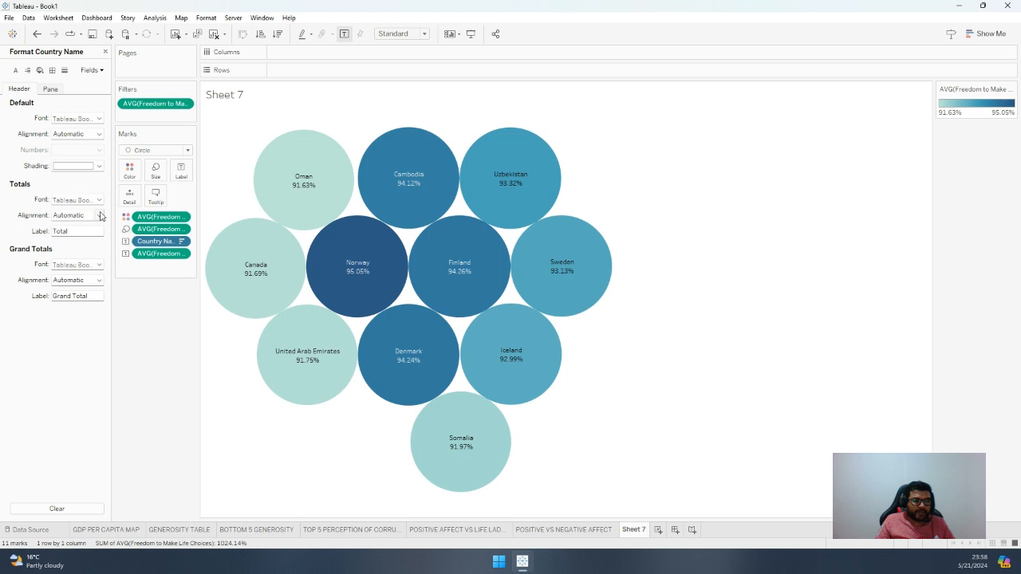
# Set the default header font size of Country Name to 11
pyautogui.click(95, 119)
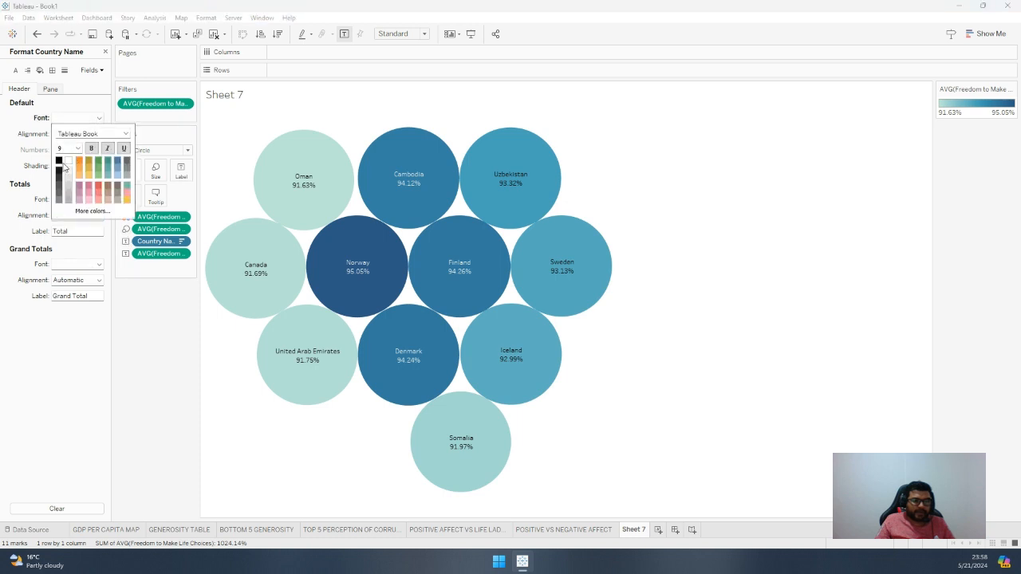
pyautogui.click(77, 148)
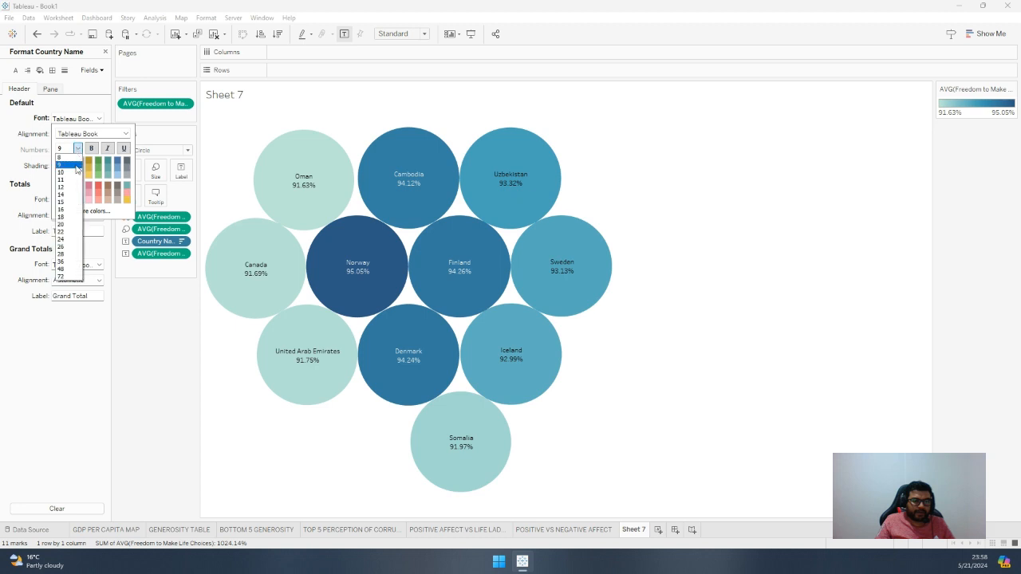
pyautogui.click(75, 180)
pyautogui.click(127, 337)
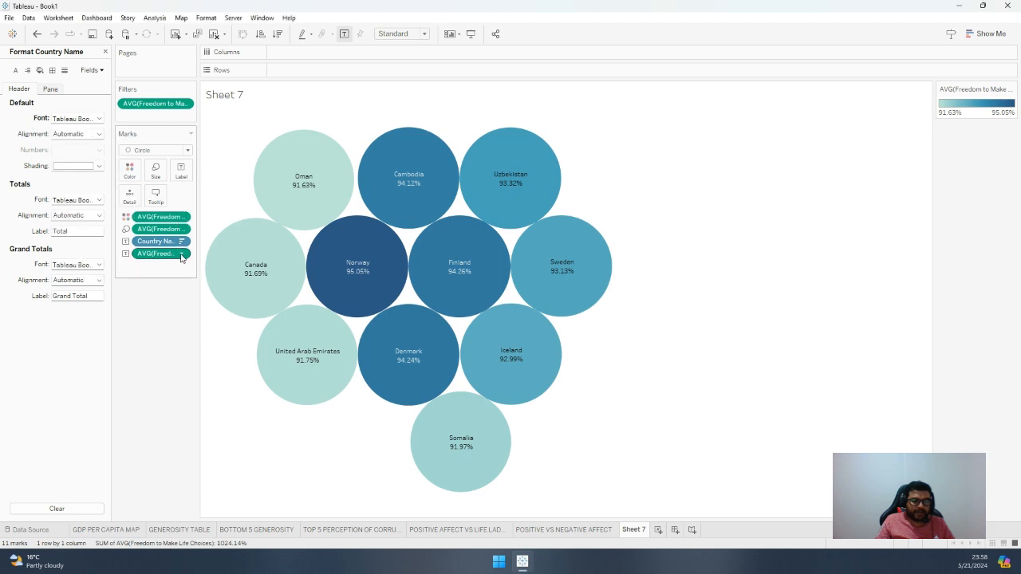
# Format the average Freedom to Make Life Choices label values with a bold, larger default pane font
pyautogui.click(182, 253)
pyautogui.click(173, 317)
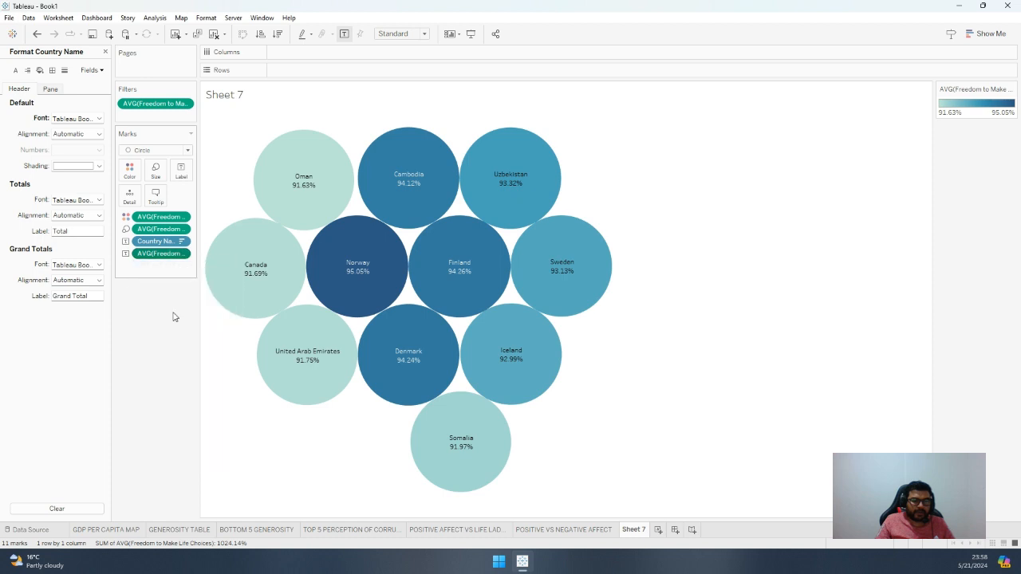
pyautogui.click(97, 119)
pyautogui.click(92, 150)
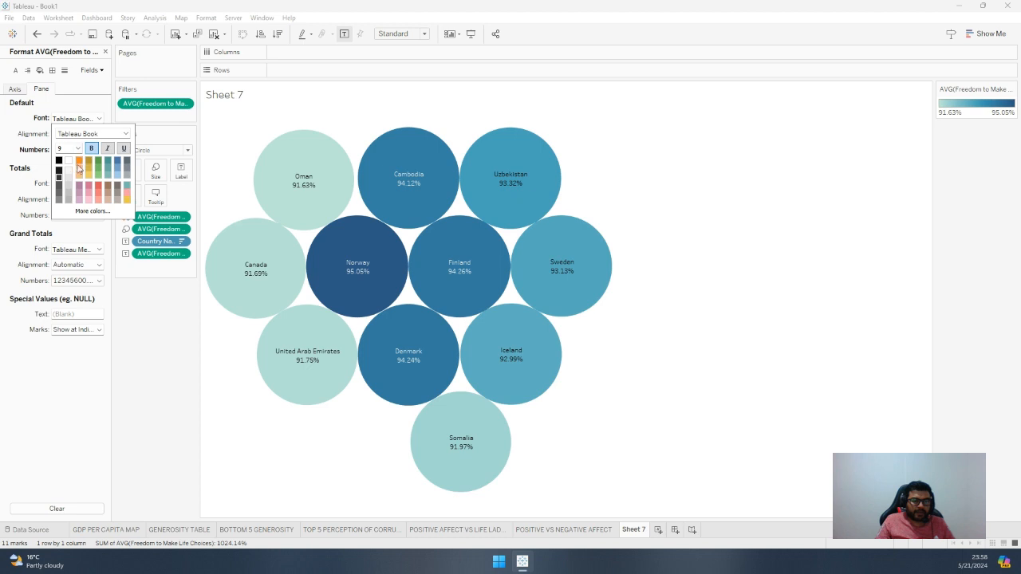
pyautogui.click(77, 150)
pyautogui.click(68, 196)
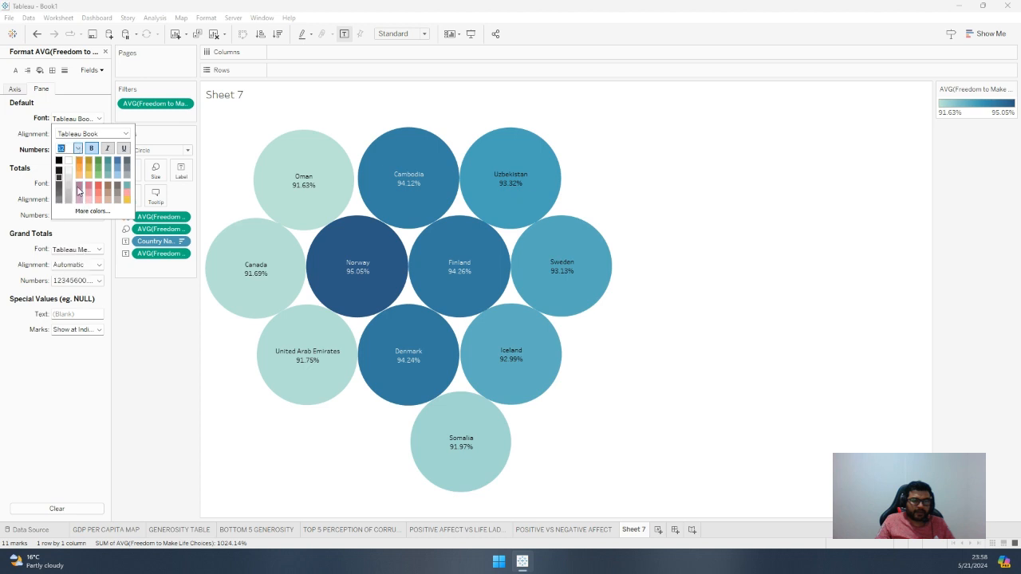
pyautogui.click(123, 284)
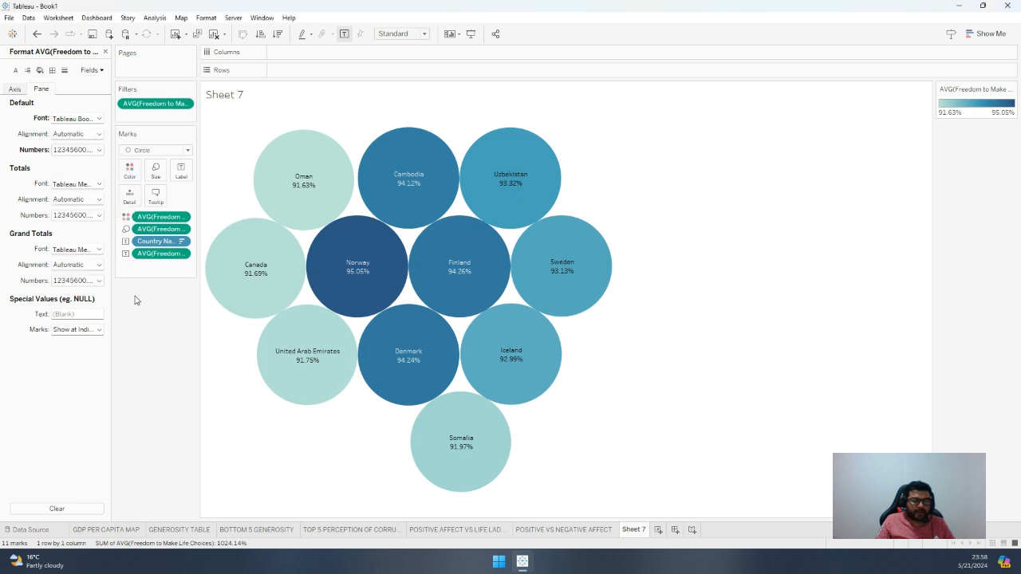
# Make the Totals font of the average Freedom to Make Life Choices values bold
pyautogui.click(98, 185)
pyautogui.click(92, 213)
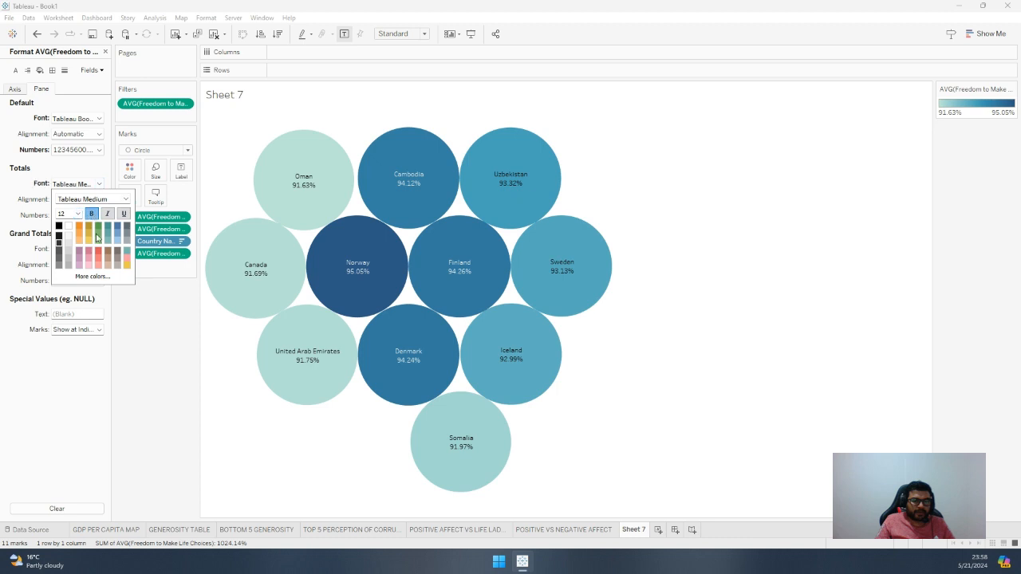
pyautogui.click(130, 339)
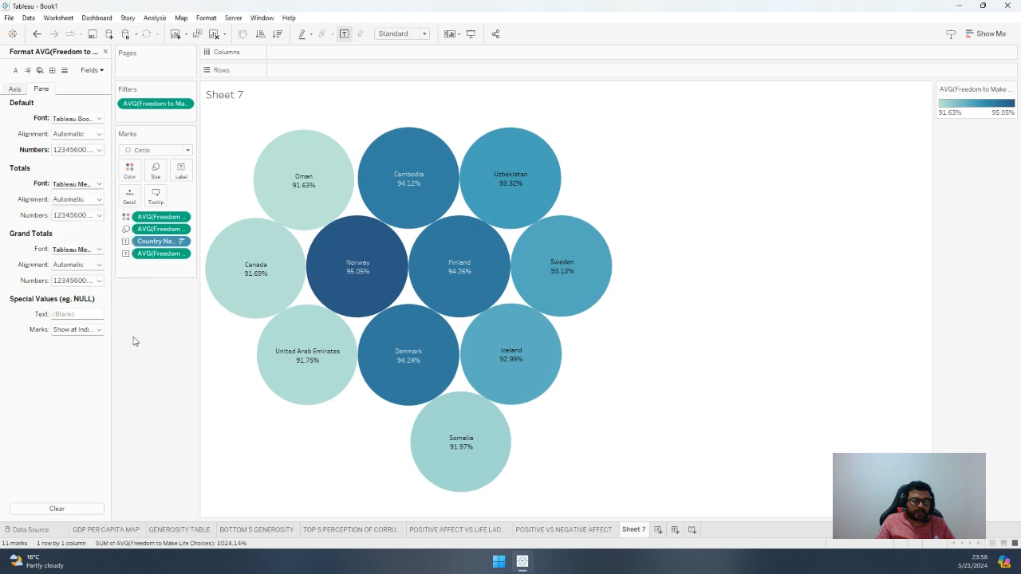
# Set the default header font of Country Name to bold at size 12
pyautogui.click(182, 254)
pyautogui.click(184, 244)
pyautogui.doubleClick(183, 245)
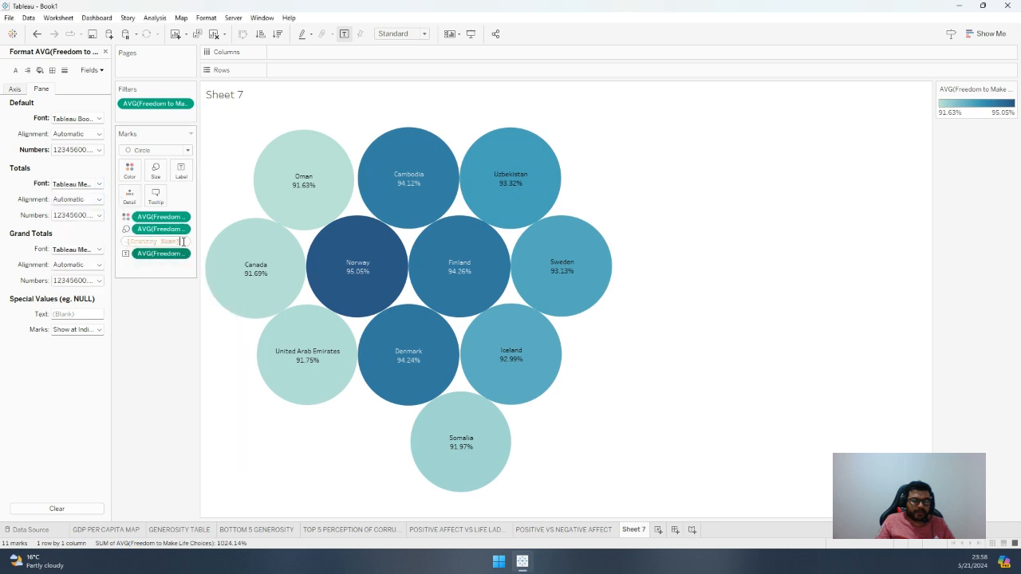
pyautogui.click(174, 273)
pyautogui.click(184, 242)
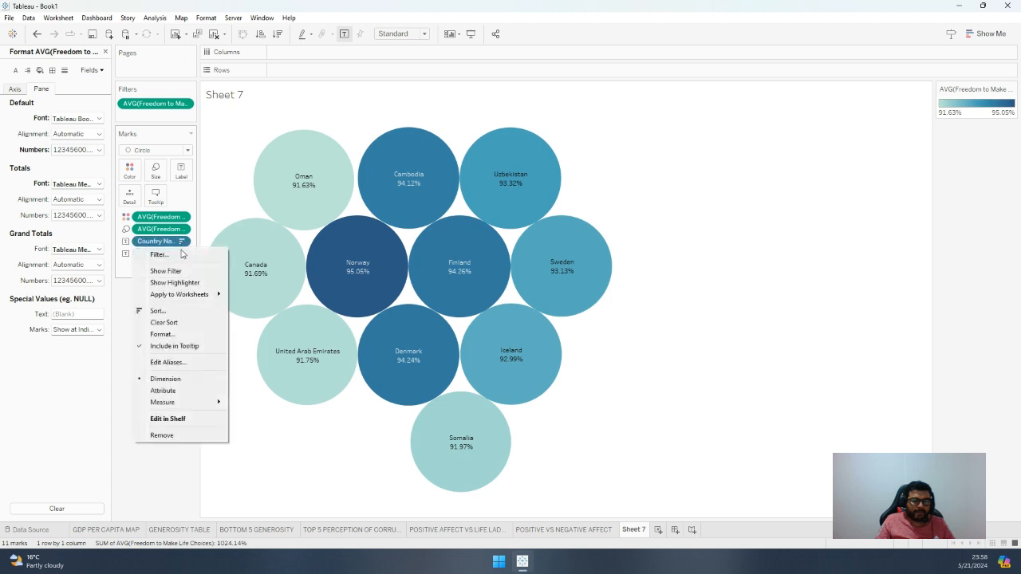
pyautogui.click(168, 334)
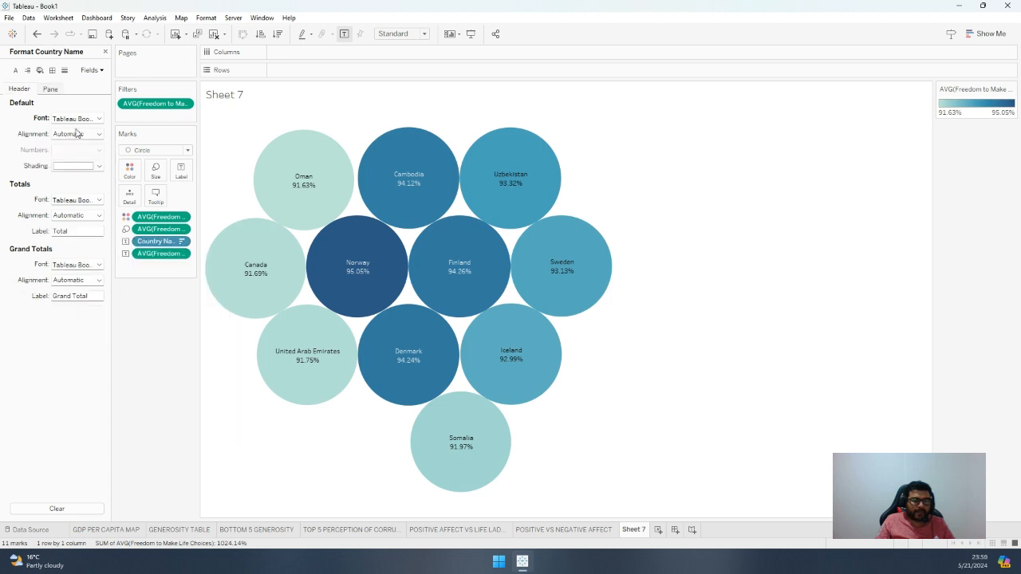
pyautogui.click(79, 119)
pyautogui.click(91, 149)
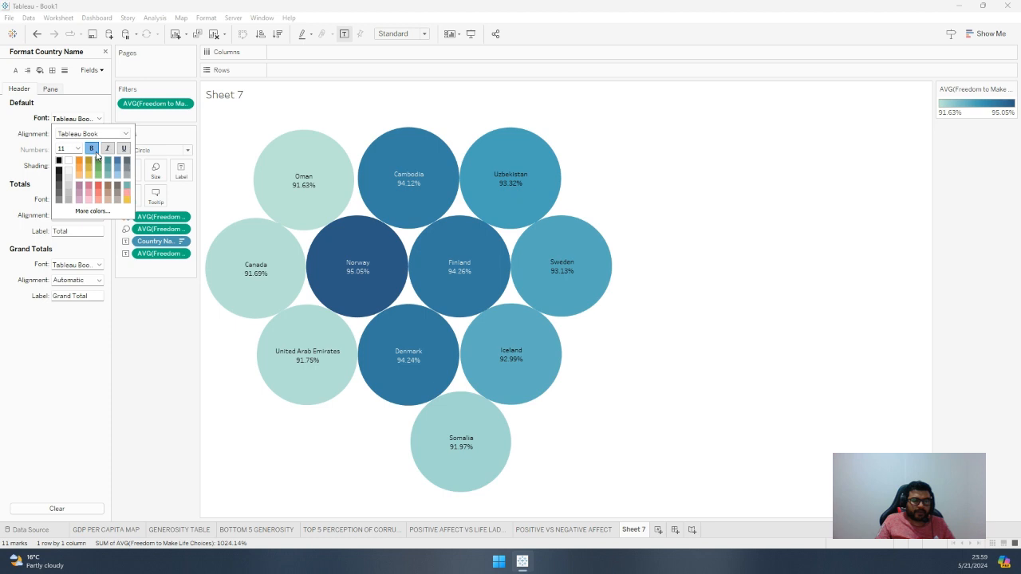
pyautogui.click(77, 149)
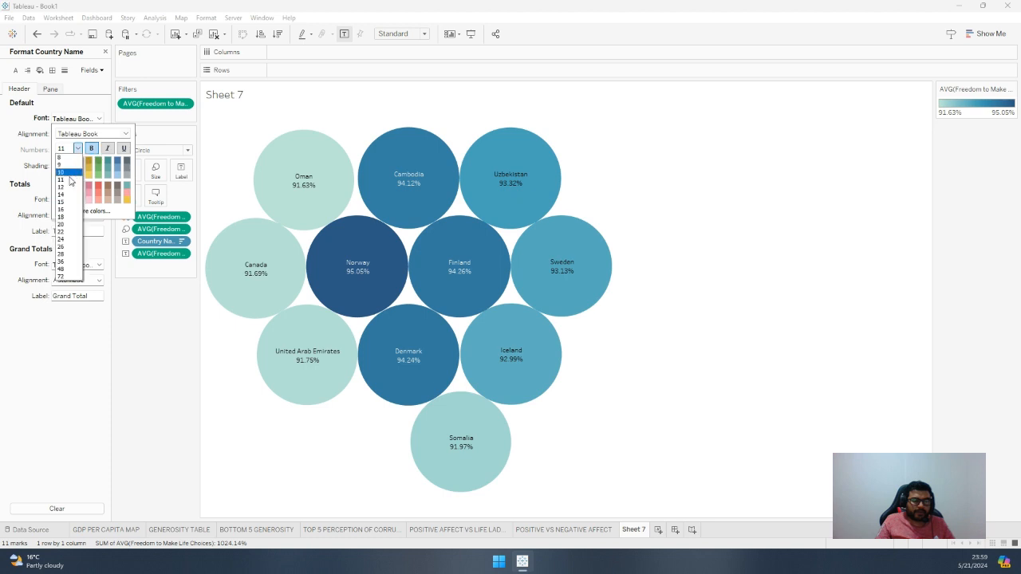
pyautogui.click(68, 191)
# Make the Totals header font of Country Name bold
pyautogui.click(99, 280)
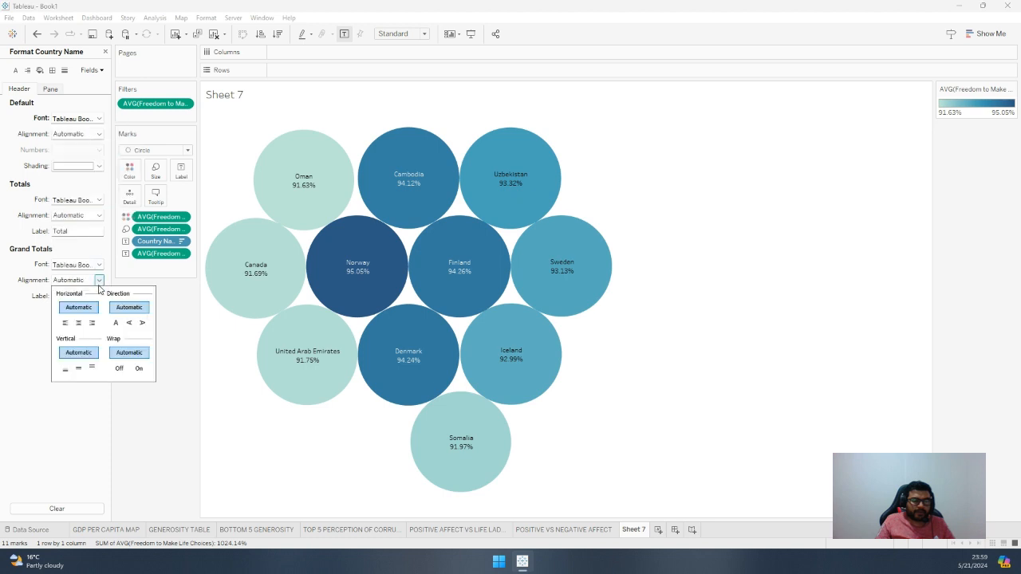
pyautogui.click(99, 199)
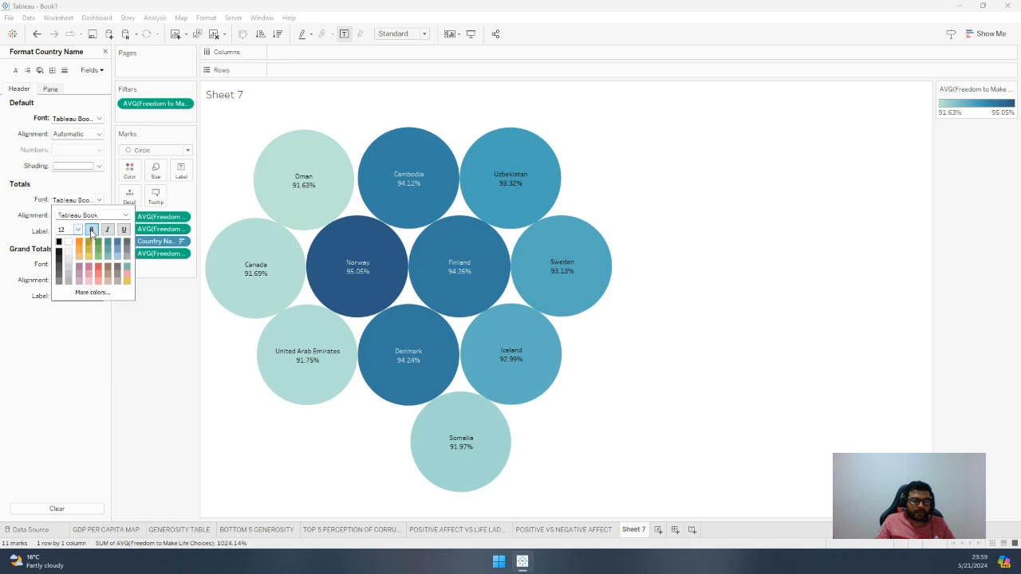
pyautogui.click(91, 230)
pyautogui.click(83, 376)
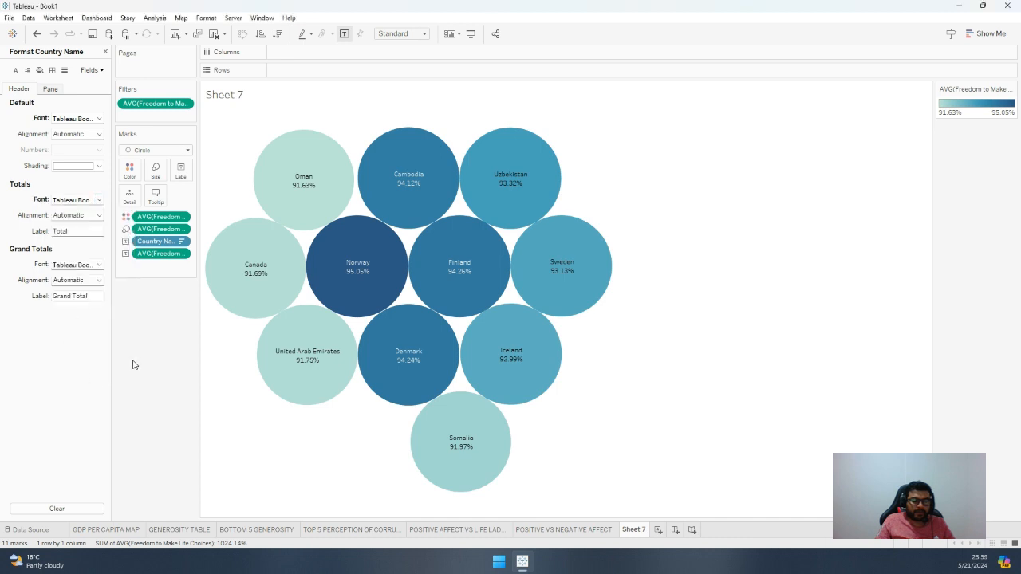
pyautogui.click(182, 218)
pyautogui.click(172, 274)
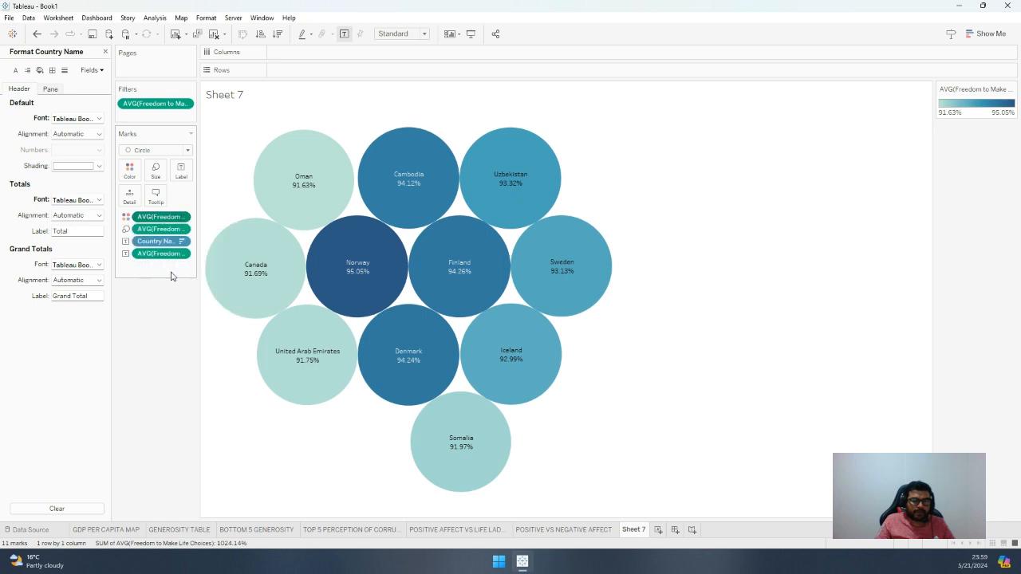
pyautogui.click(94, 185)
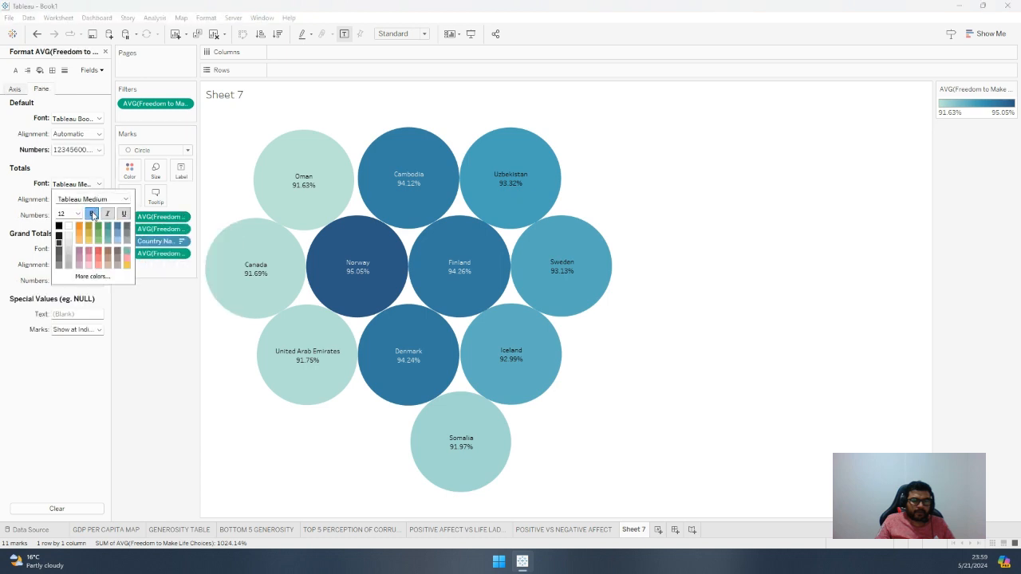
pyautogui.click(182, 228)
pyautogui.click(173, 289)
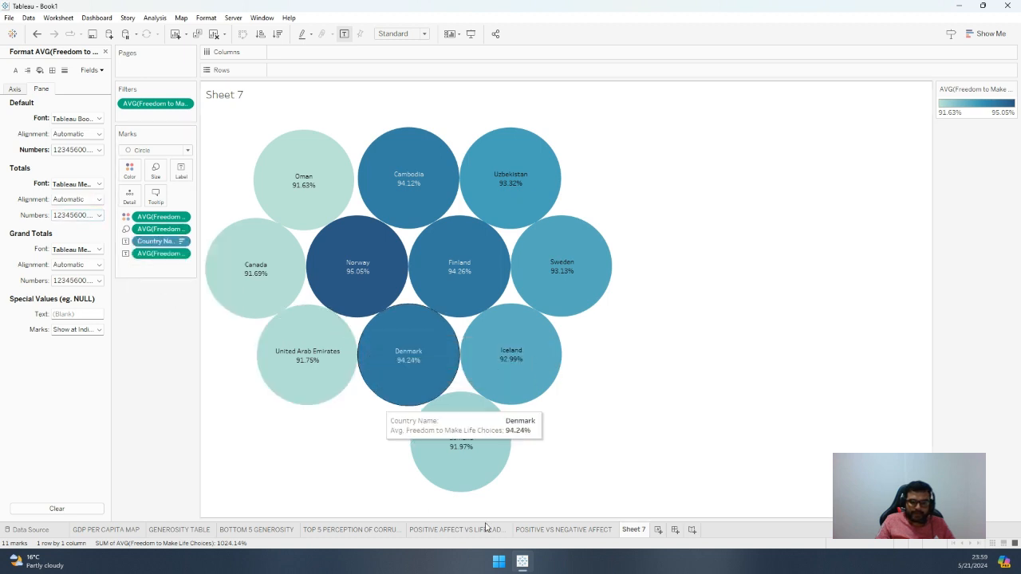
# Rename Sheet 7 as TOP 10 LIFE CHOICES
pyautogui.doubleClick(635, 530)
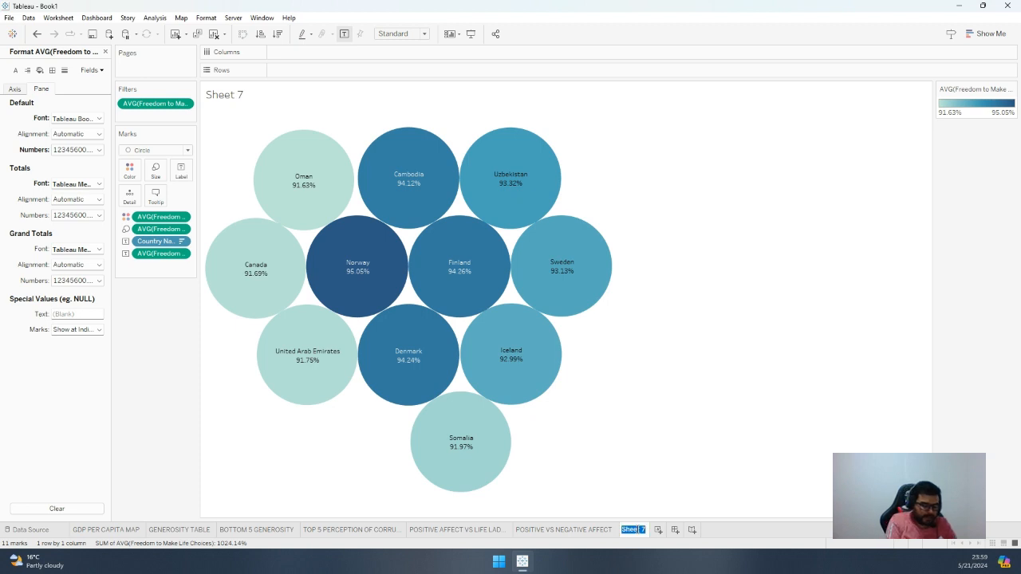
pyautogui.write('Top')
pyautogui.press('BackSpace')
pyautogui.press('BackSpace')
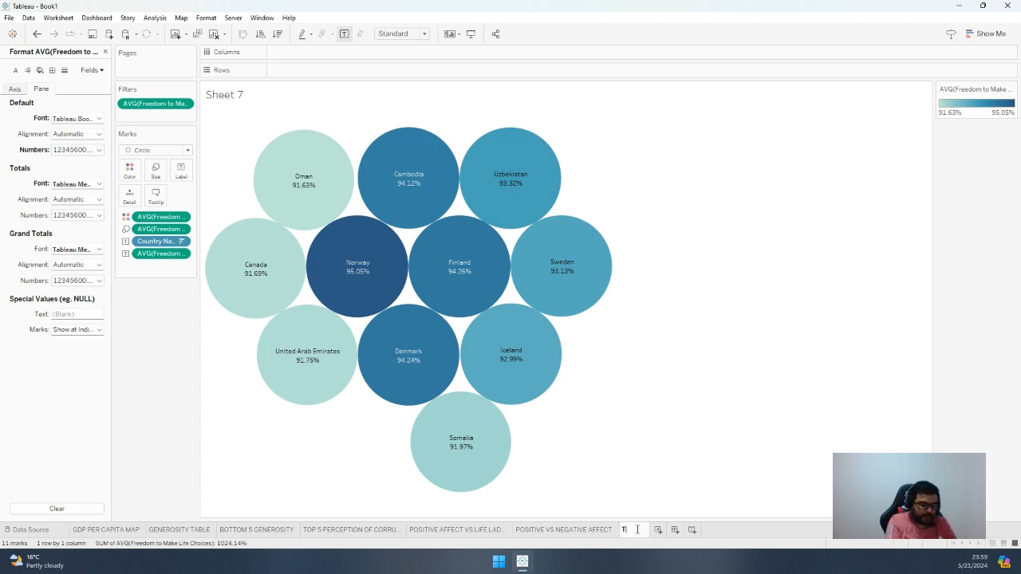
pyautogui.write('OP 10')
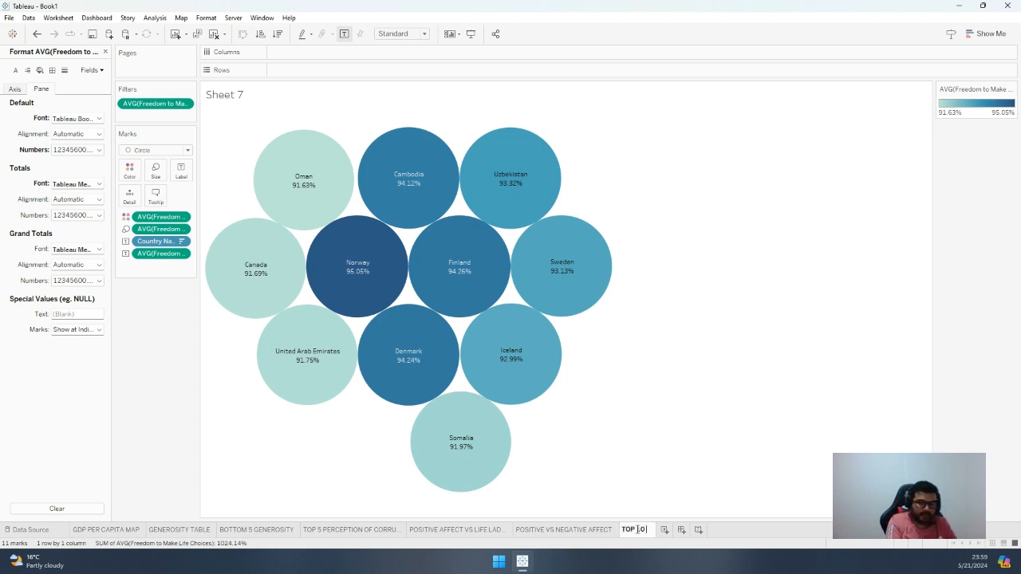
pyautogui.write(' LIFE')
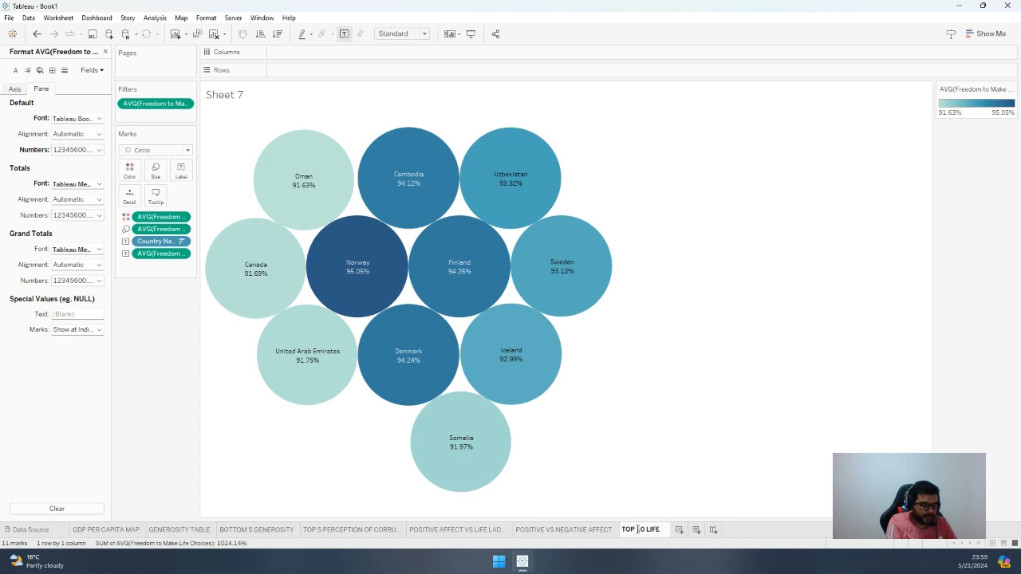
pyautogui.write('  CHOIC')
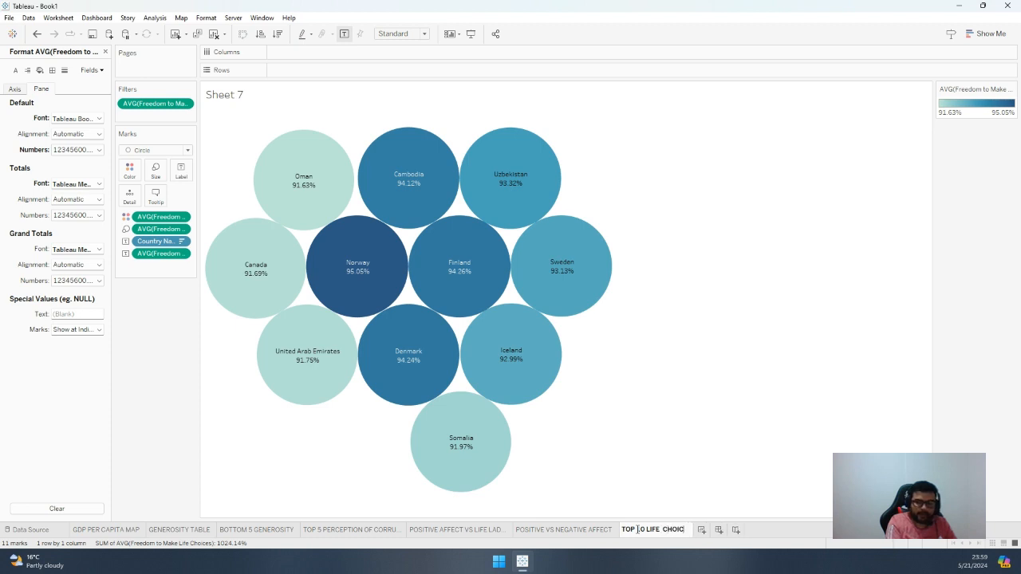
pyautogui.write('ES')
pyautogui.press('Return')
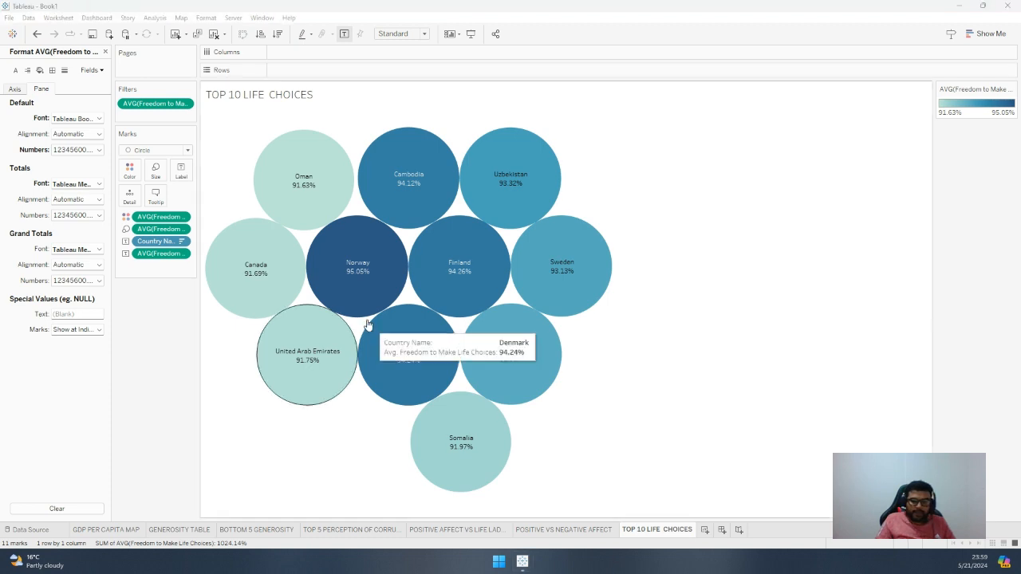
# Add a new worksheet and chart Social Support on Rows against Country Name on Columns
pyautogui.click(705, 534)
pyautogui.click(706, 533)
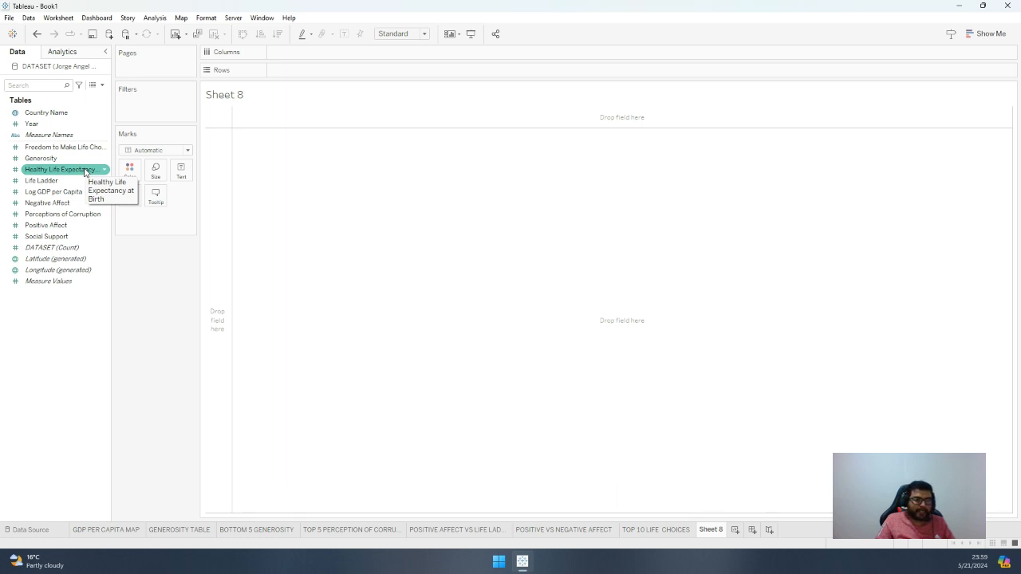
pyautogui.moveTo(55, 114); pyautogui.dragTo(310, 56)
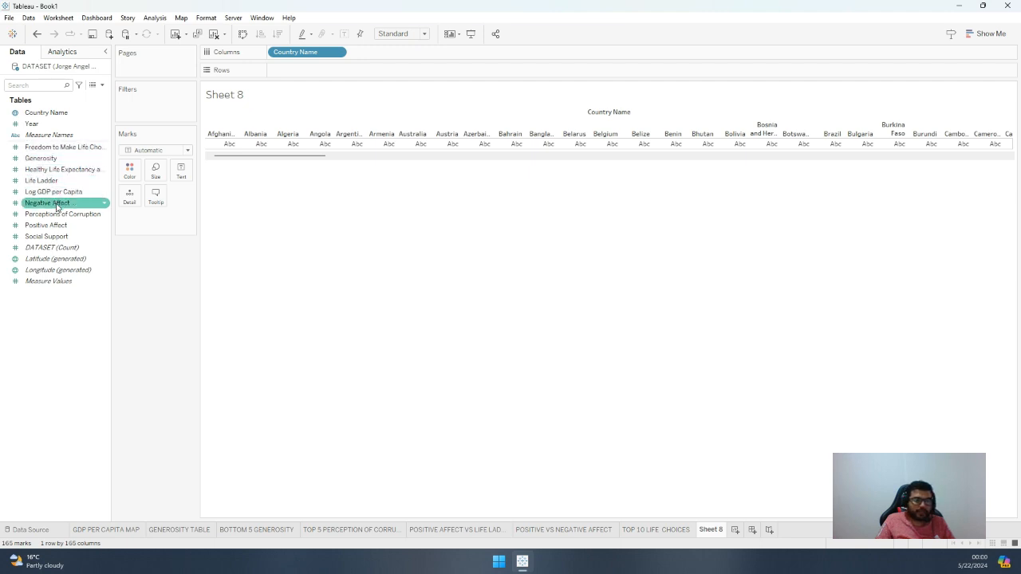
pyautogui.moveTo(58, 236); pyautogui.dragTo(311, 71)
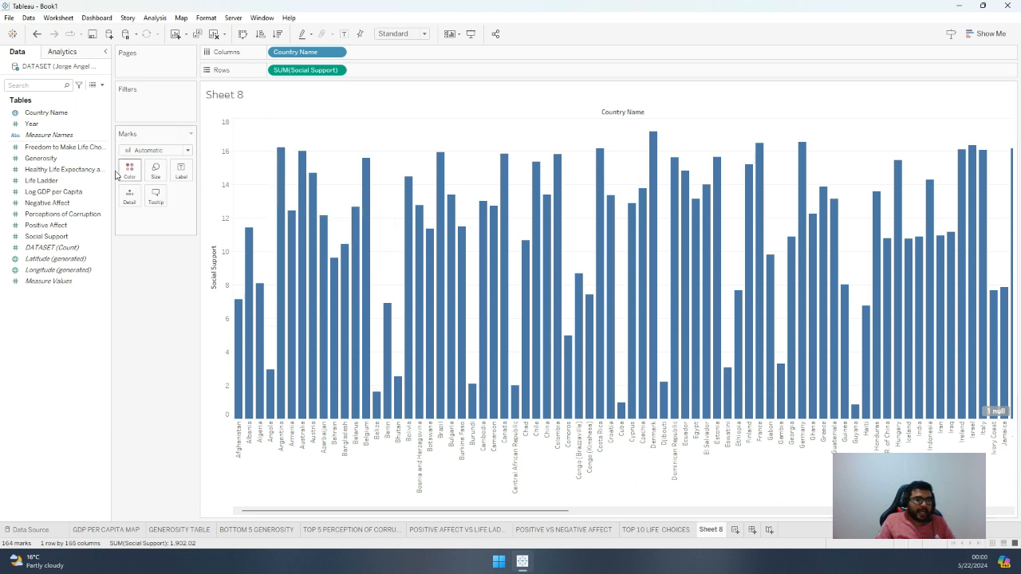
# Add Log GDP per Capita to Rows beside Social Support and make it a dual axis
pyautogui.moveTo(80, 193); pyautogui.dragTo(398, 72)
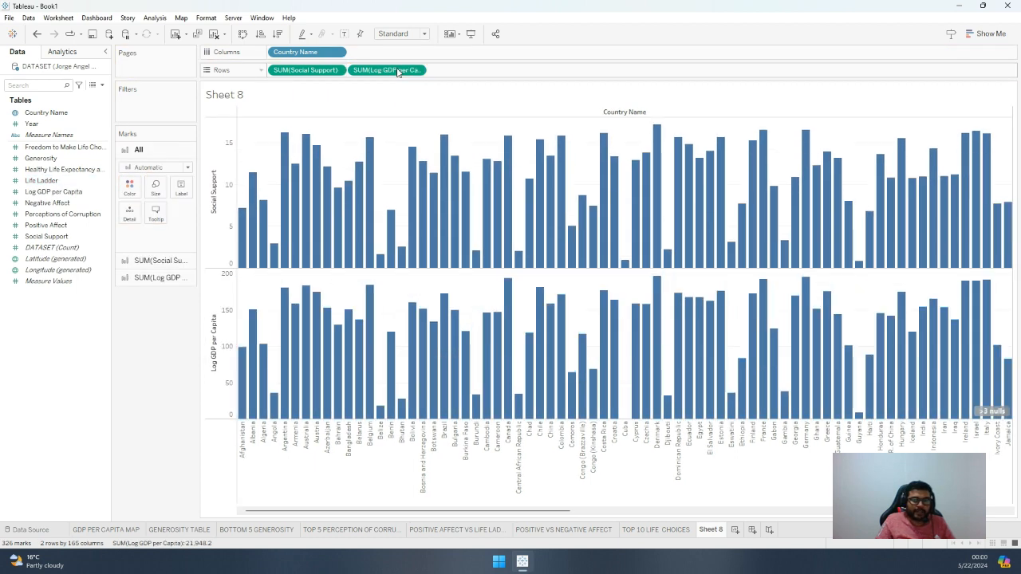
pyautogui.click(417, 70)
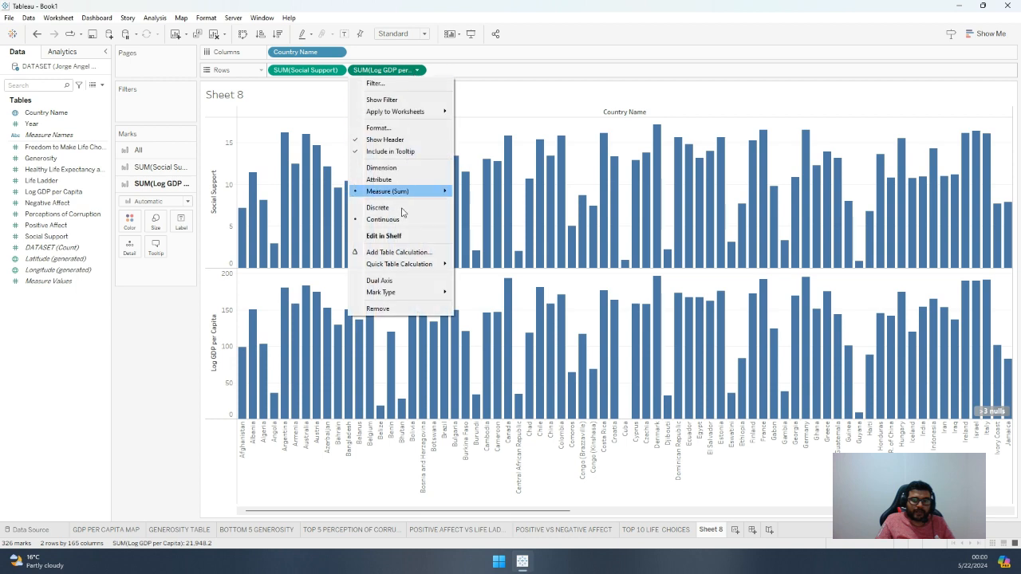
pyautogui.click(413, 280)
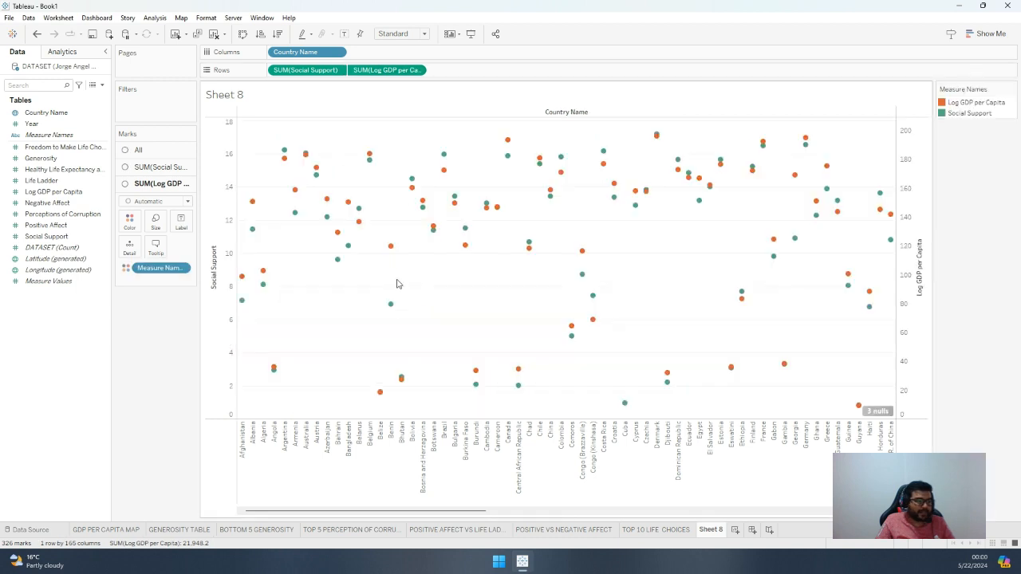
# Set the mark type to Bar for Social Support and to Line for Log GDP per Capita
pyautogui.click(164, 168)
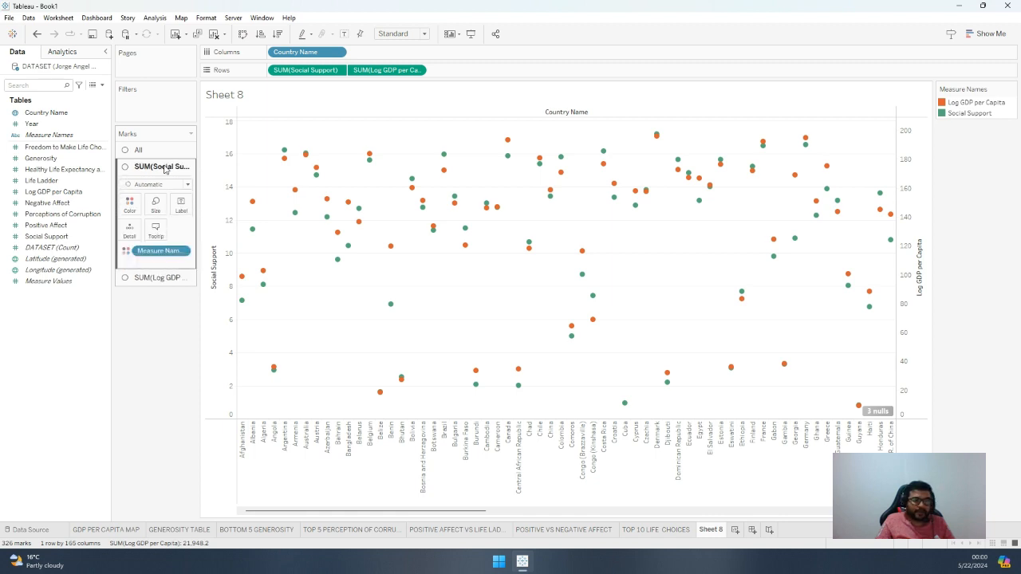
pyautogui.click(164, 185)
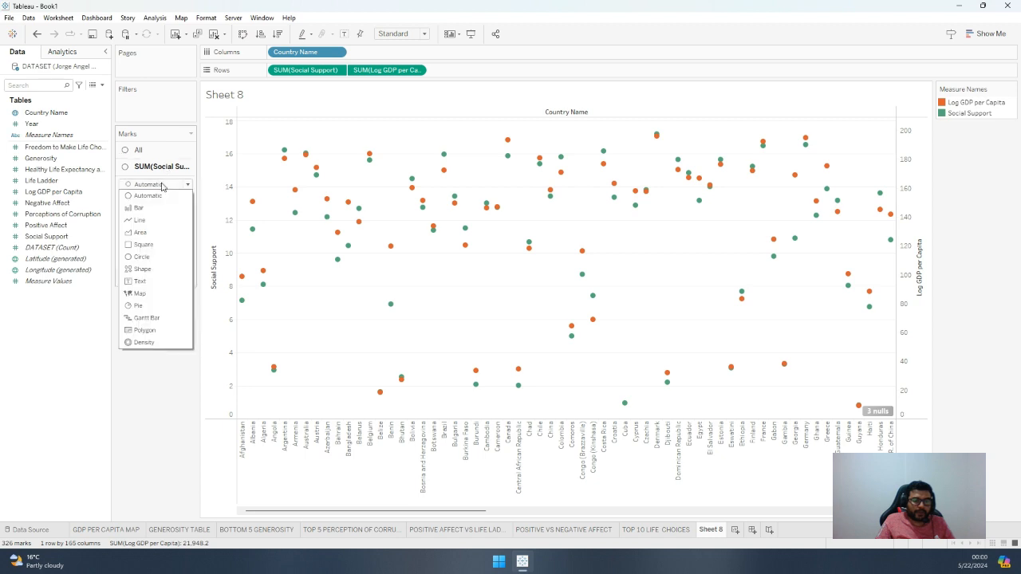
pyautogui.click(146, 209)
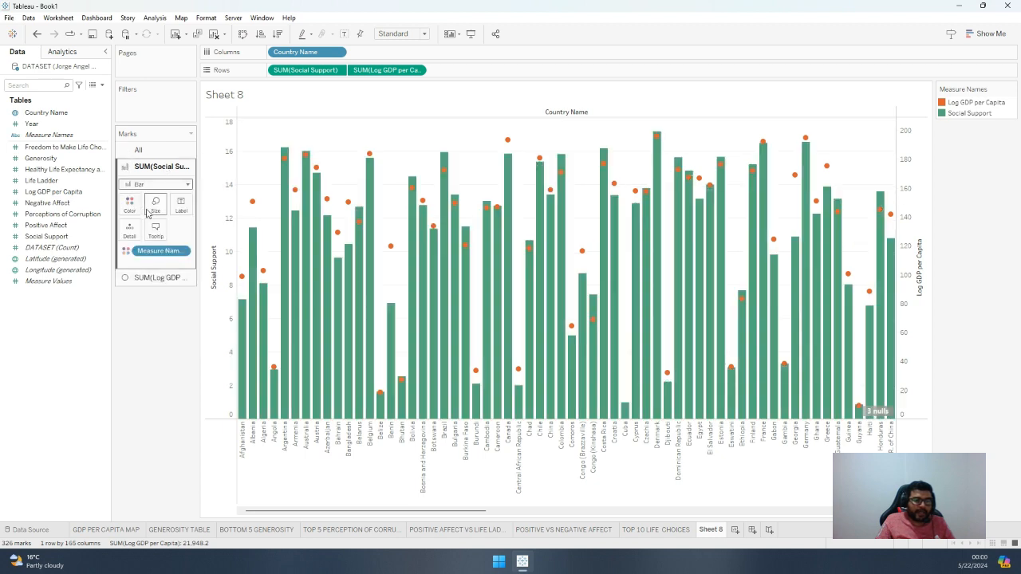
pyautogui.click(157, 276)
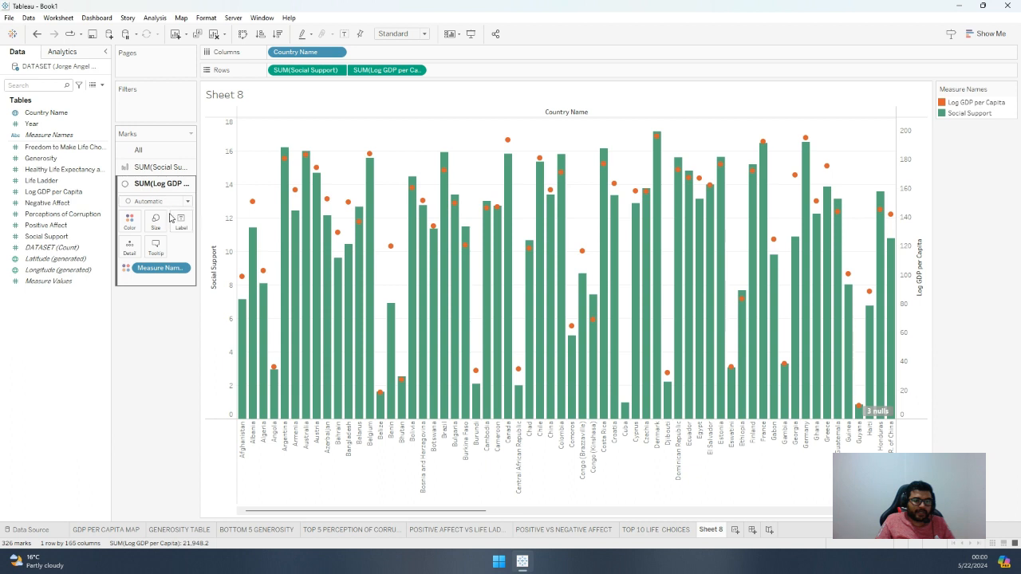
pyautogui.click(163, 201)
pyautogui.click(153, 232)
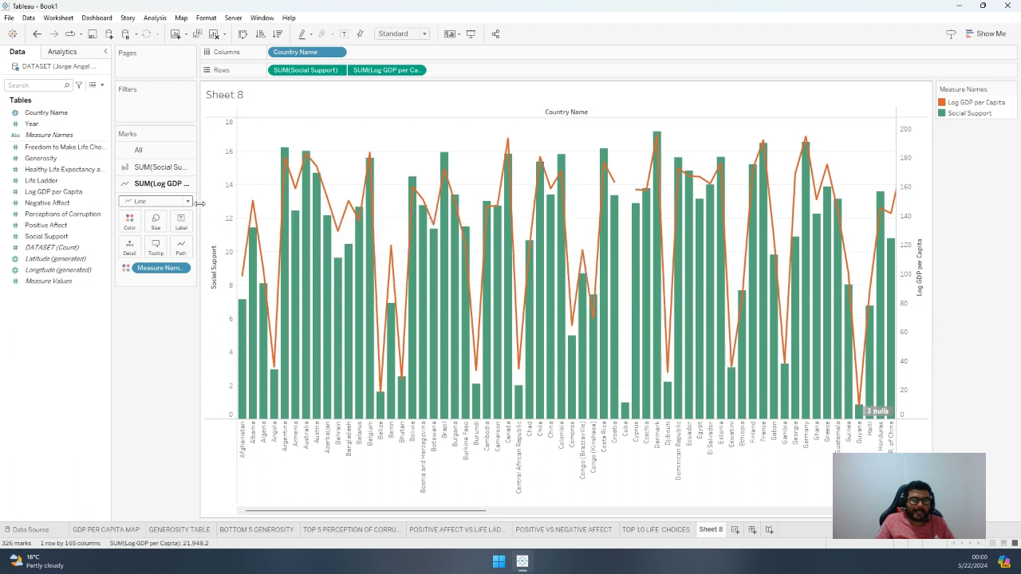
# Try the step line type and the dashed pattern on the Log GDP per Capita line, and restore the linear solid style
pyautogui.click(181, 246)
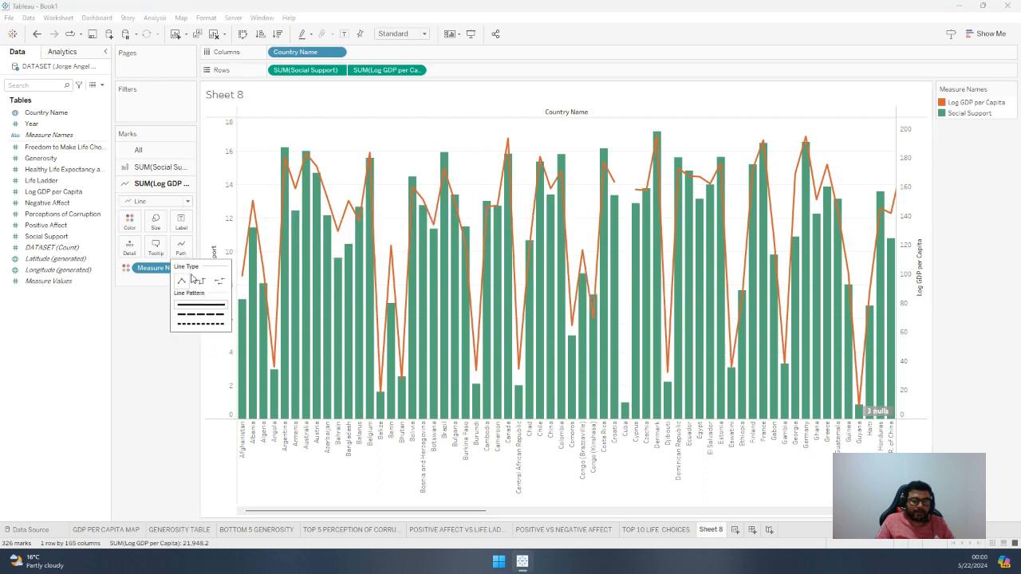
pyautogui.click(200, 283)
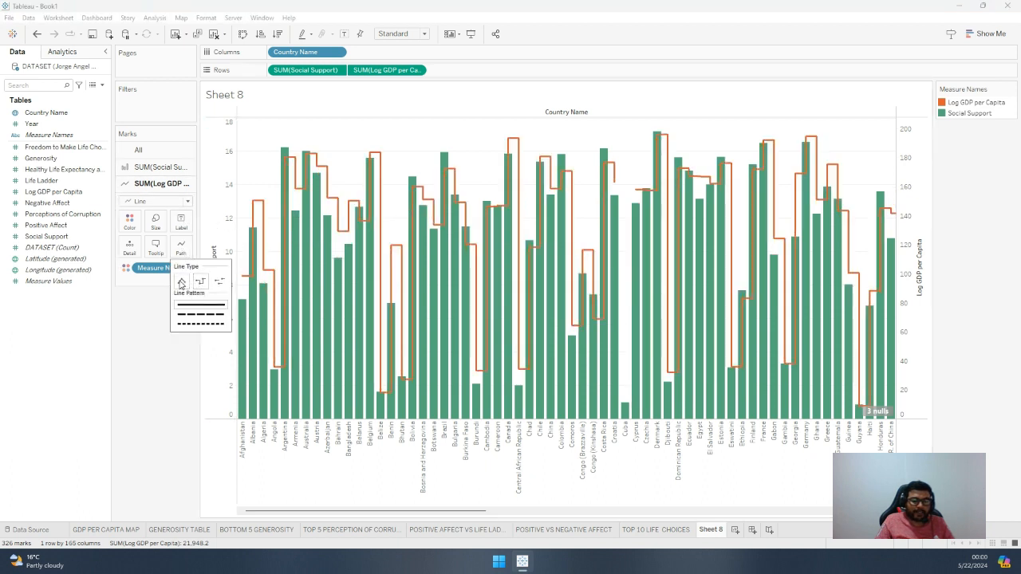
pyautogui.click(181, 281)
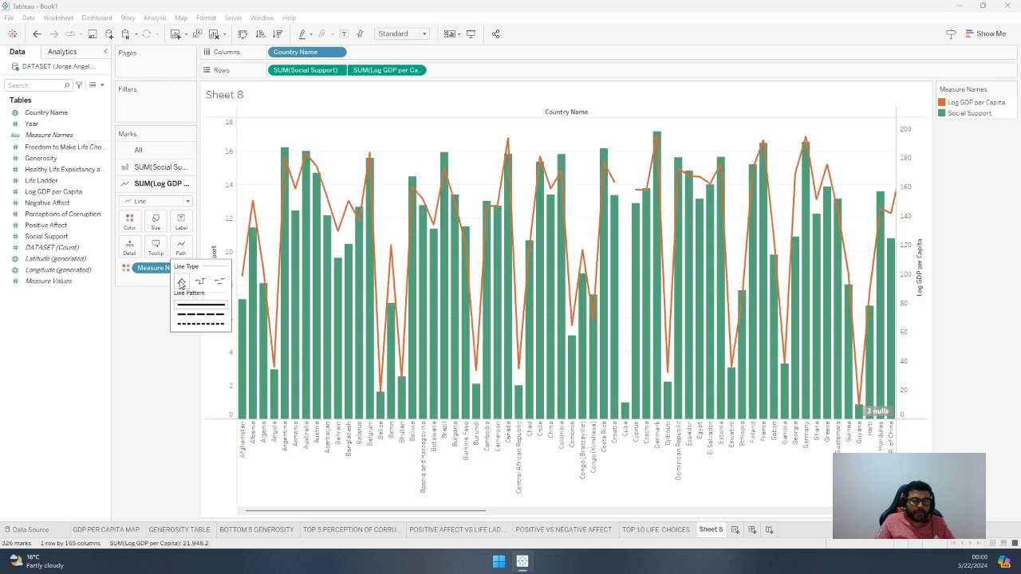
pyautogui.click(200, 315)
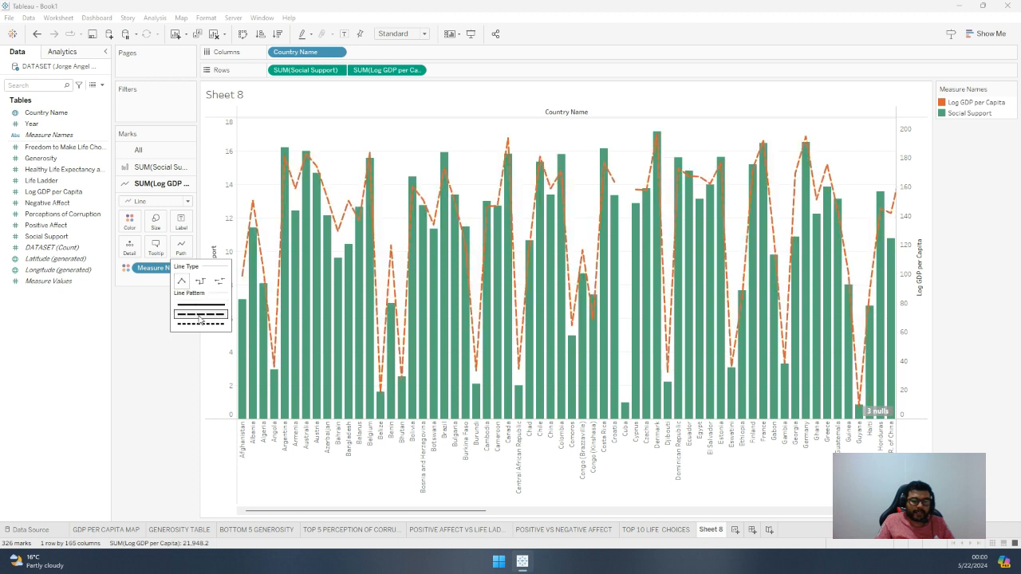
pyautogui.click(201, 305)
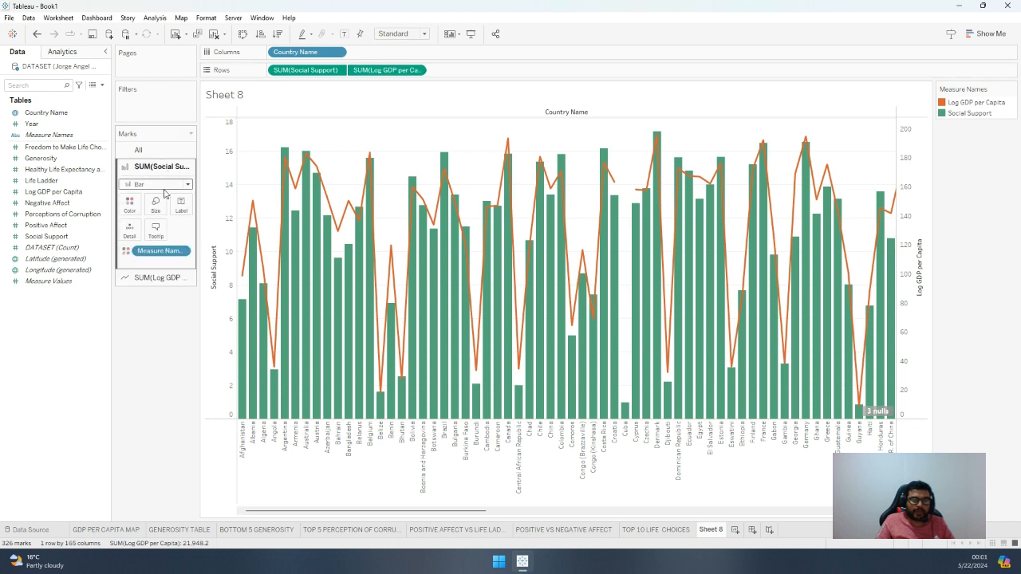
# Try showing mark labels on the Social Support and Log GDP per Capita chart, and hide them again
pyautogui.click(346, 35)
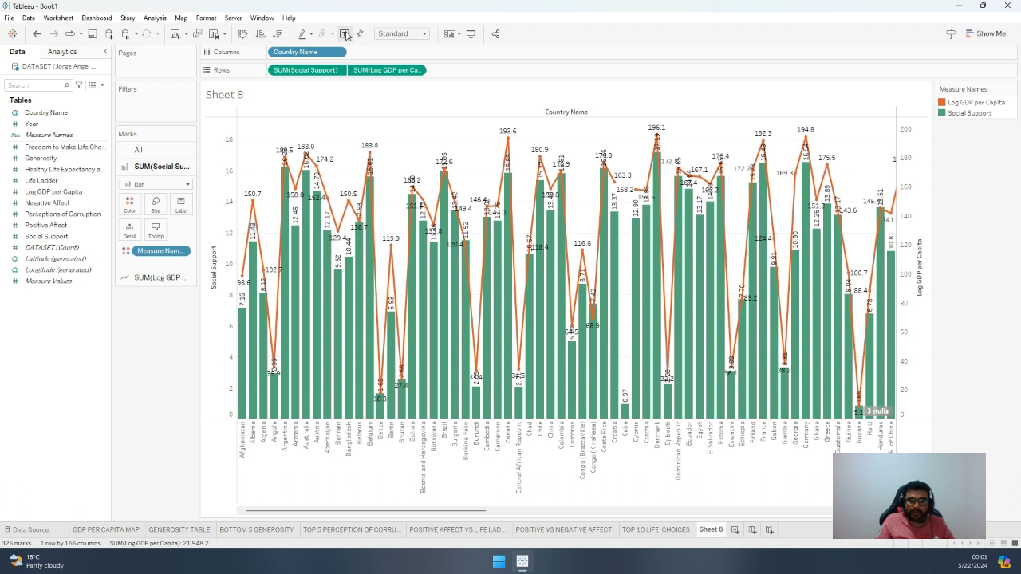
pyautogui.click(346, 35)
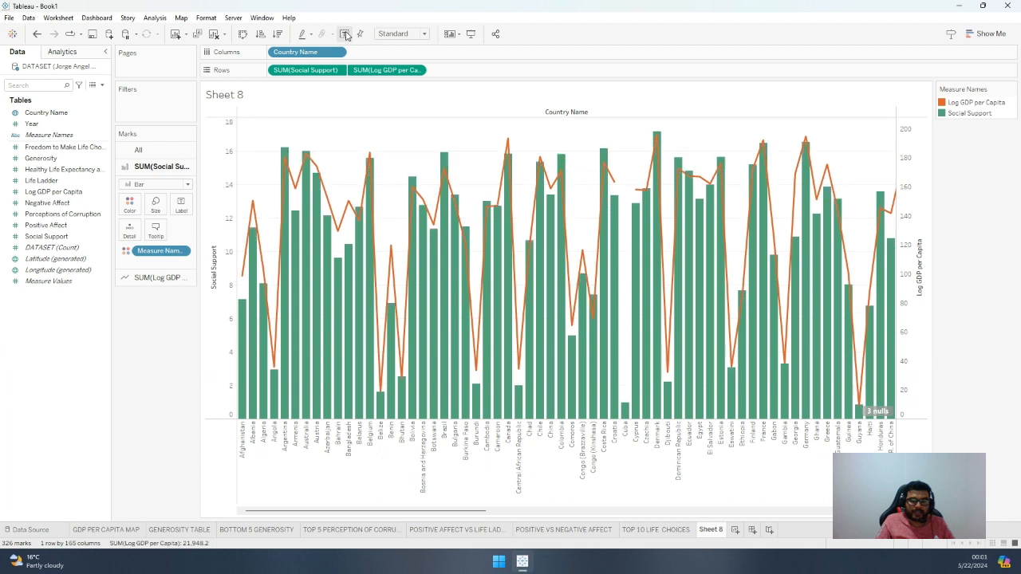
pyautogui.moveTo(370, 157)
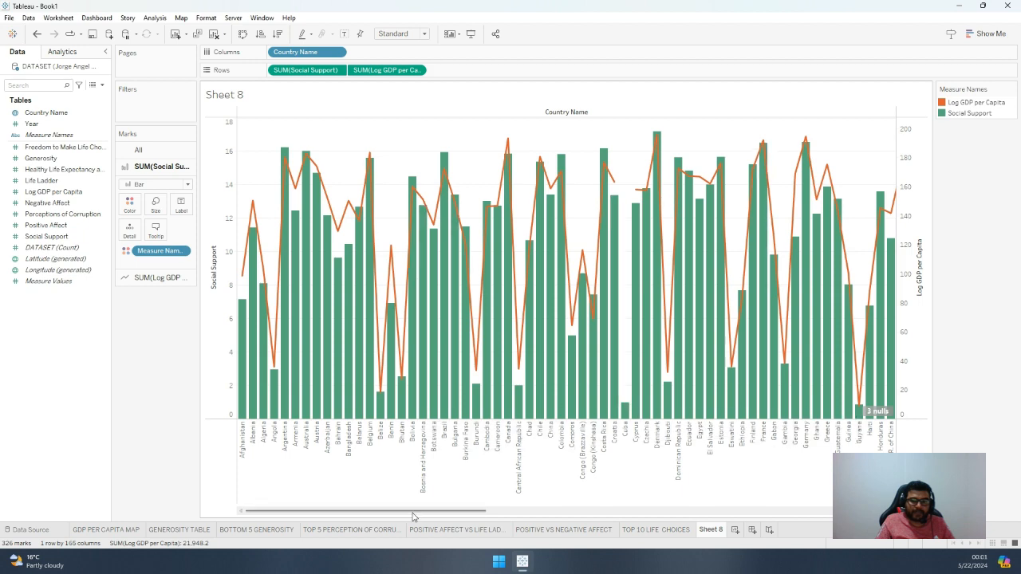
# Hide the Measure Names colour legend card from the Social Support and Log GDP per Capita chart
pyautogui.moveTo(417, 512); pyautogui.dragTo(314, 507)
pyautogui.click(1012, 90)
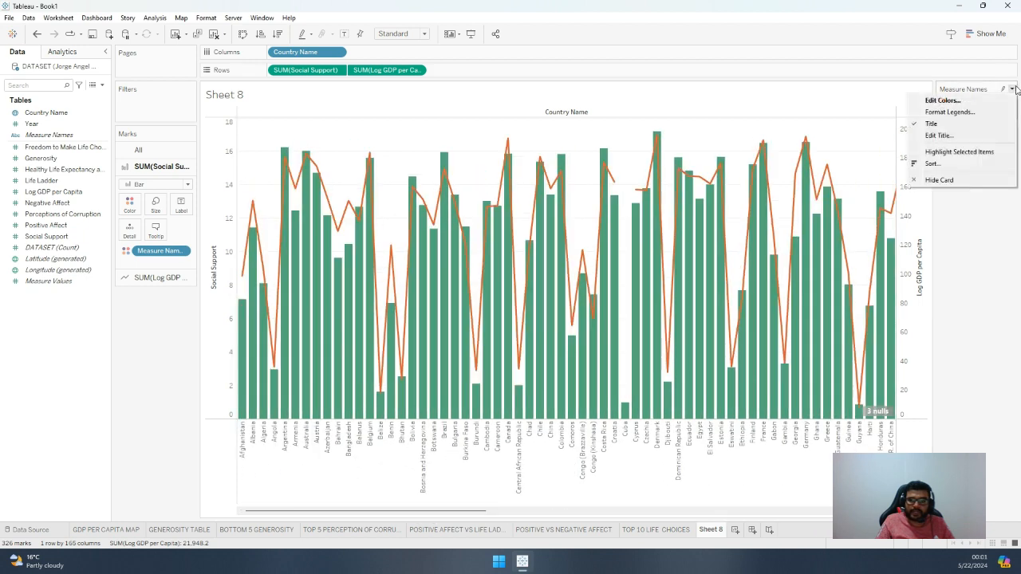
pyautogui.click(900, 181)
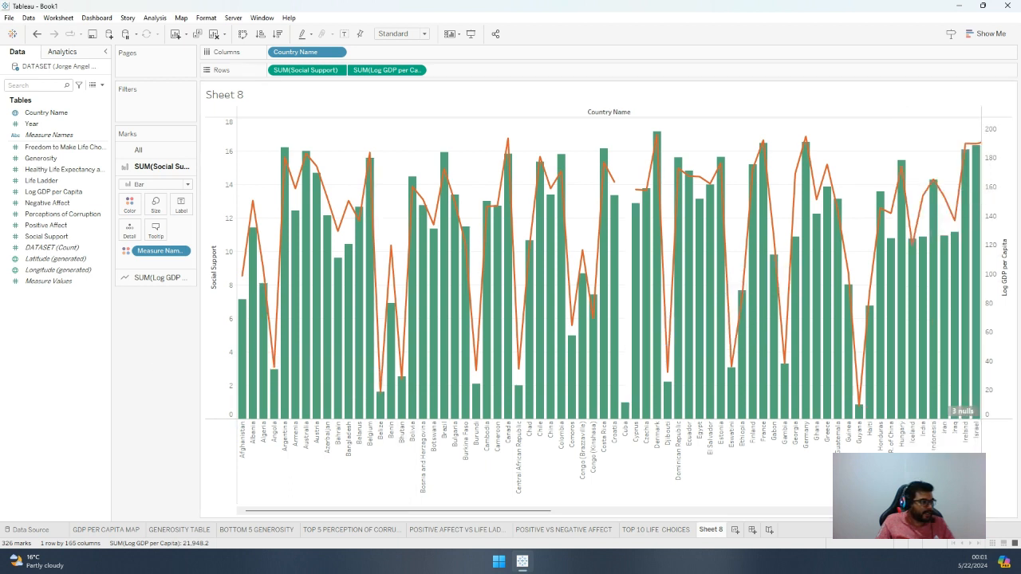
# Rename Sheet 8 as SOCIAL SUPPORT VS GDP
pyautogui.doubleClick(709, 530)
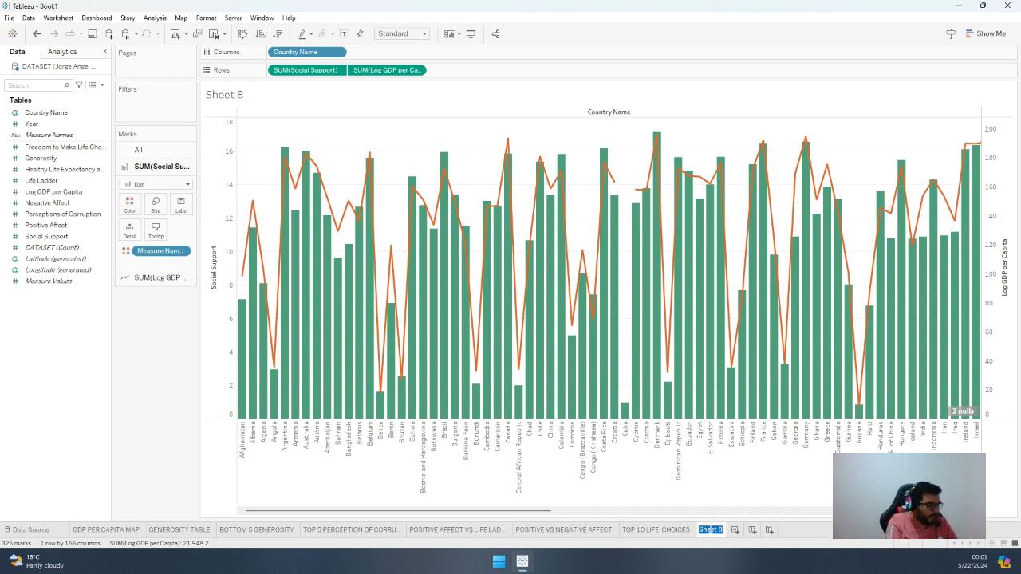
pyautogui.write('s')
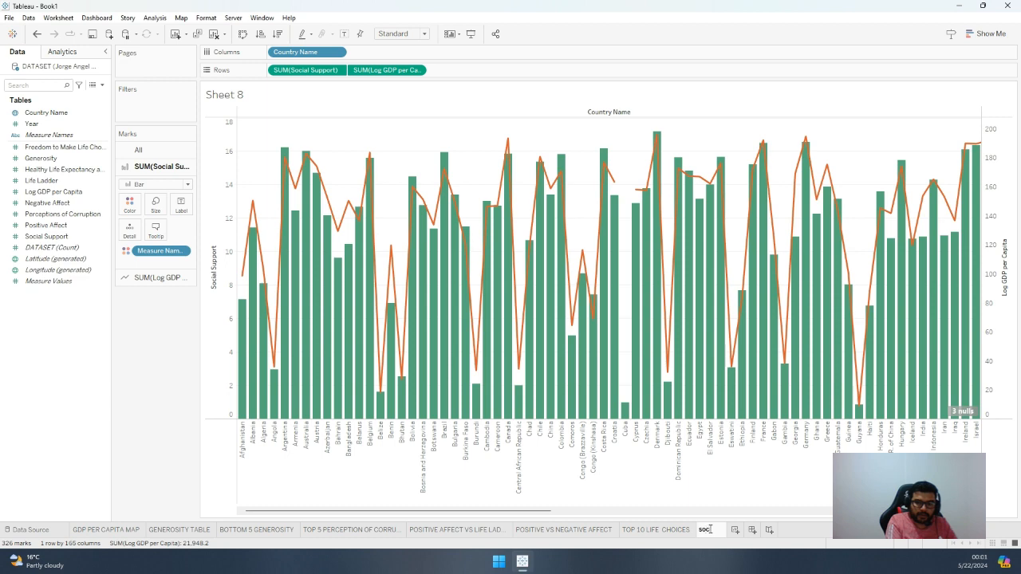
pyautogui.write('OCIAL SUPPORT')
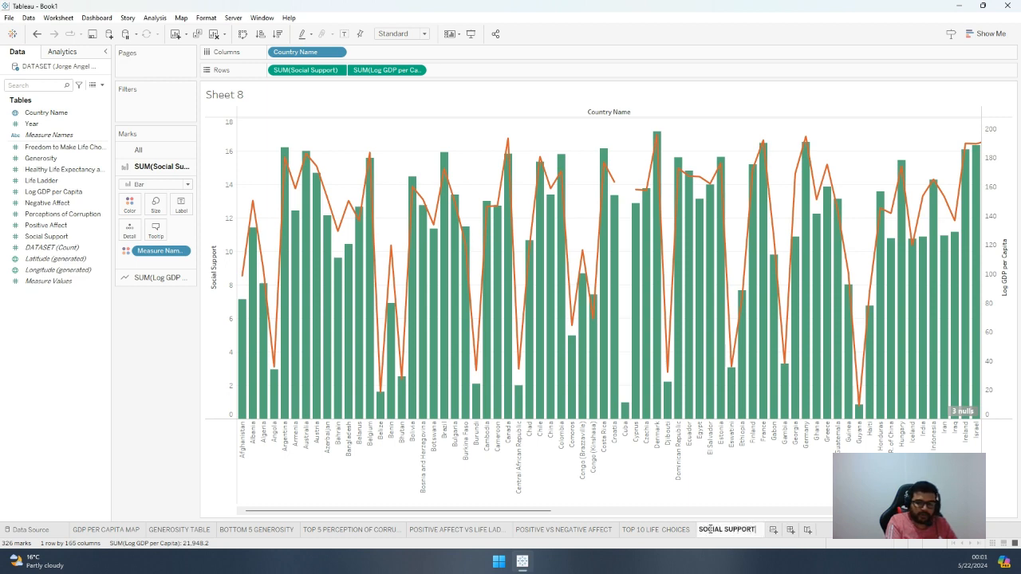
pyautogui.write(' VS GDP')
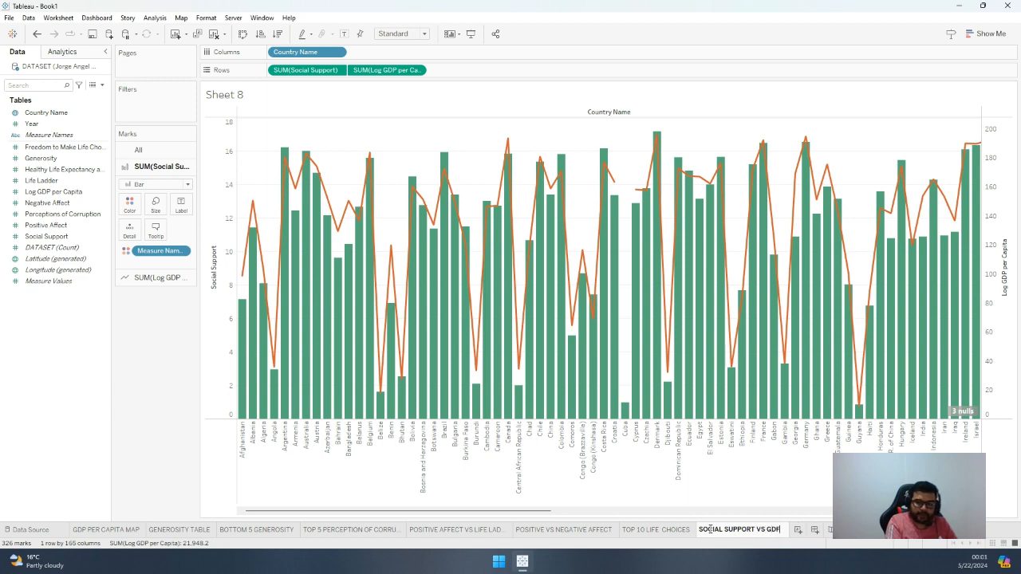
pyautogui.press('BackSpace')
pyautogui.write('P')
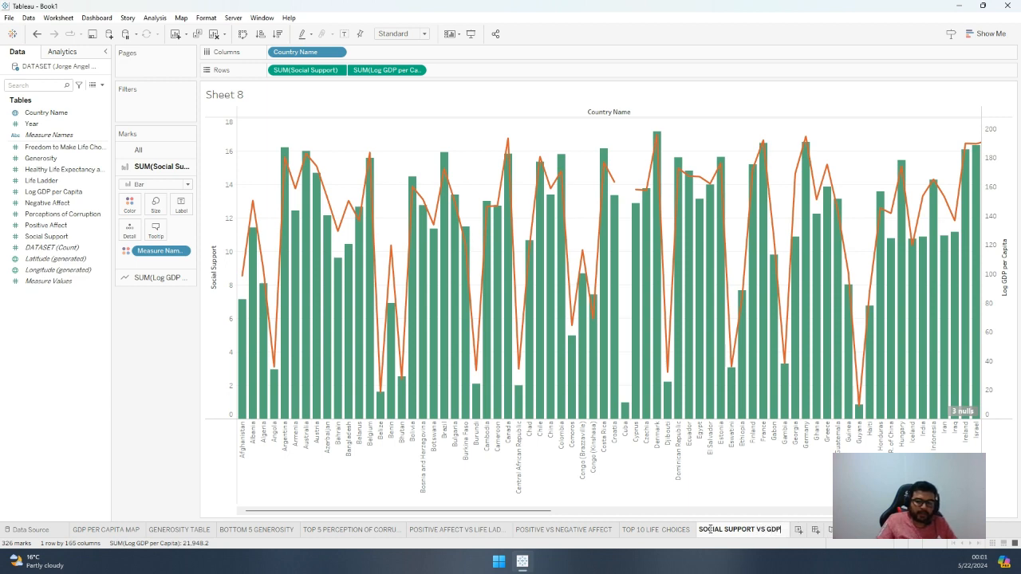
pyautogui.press('Return')
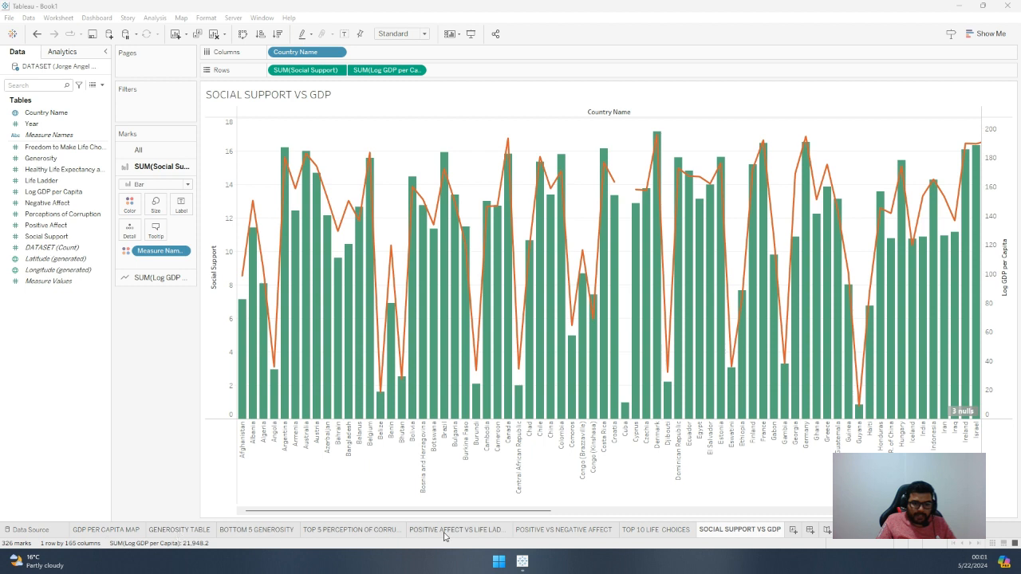
# Add a new worksheet and assign Generosity to both the colour and the size of the marks
pyautogui.click(794, 531)
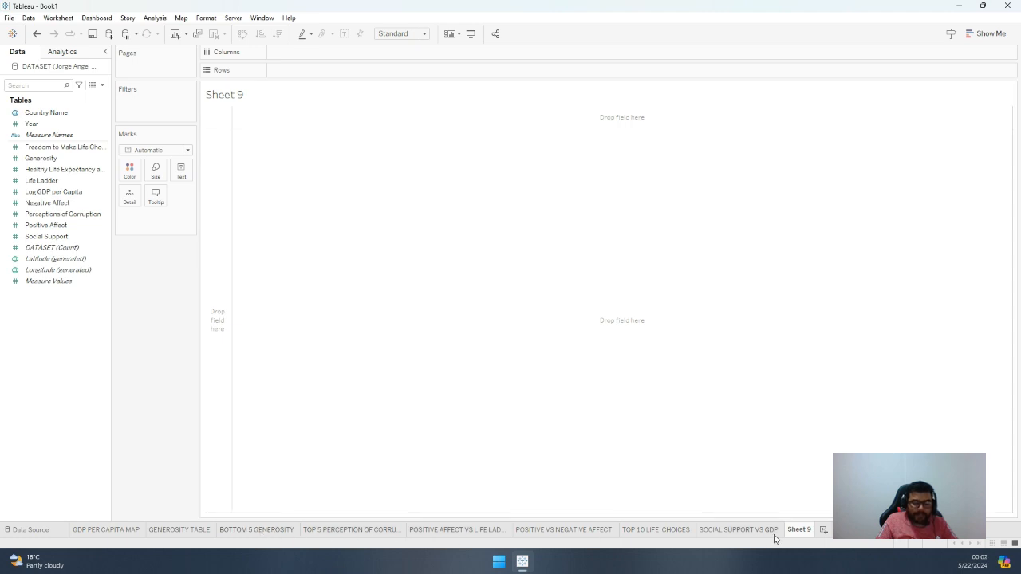
pyautogui.moveTo(800, 533)
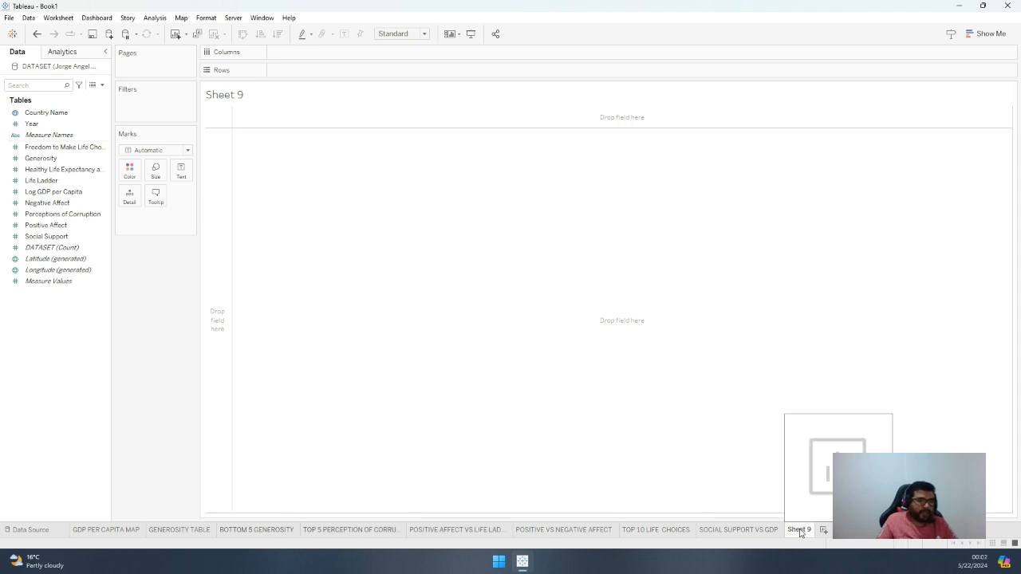
pyautogui.click(58, 163)
pyautogui.moveTo(57, 164); pyautogui.dragTo(130, 170)
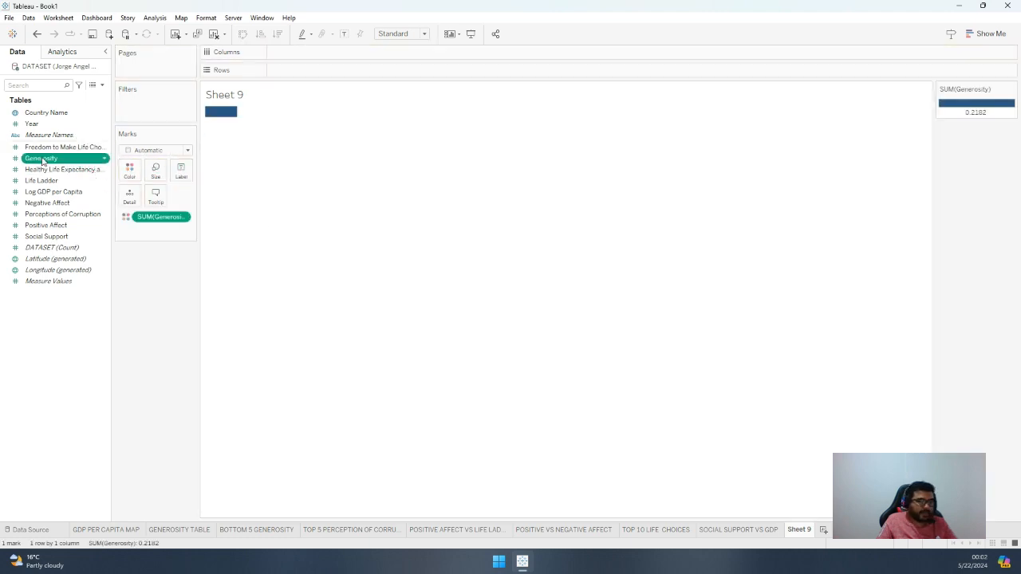
pyautogui.moveTo(44, 161); pyautogui.dragTo(157, 175)
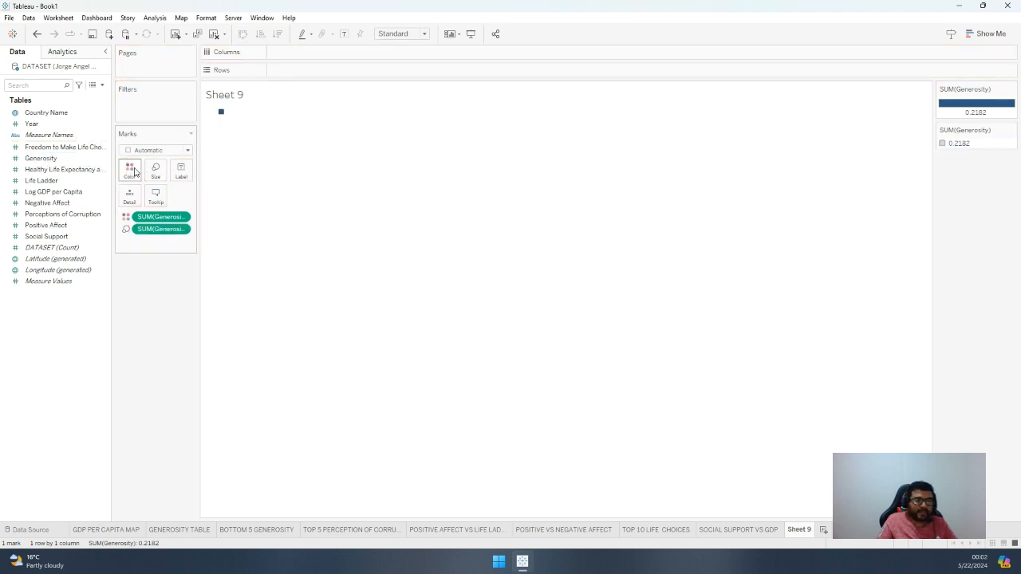
# Label the marks with Country Name and Generosity to build a treemap by country
pyautogui.moveTo(32, 113); pyautogui.dragTo(182, 179)
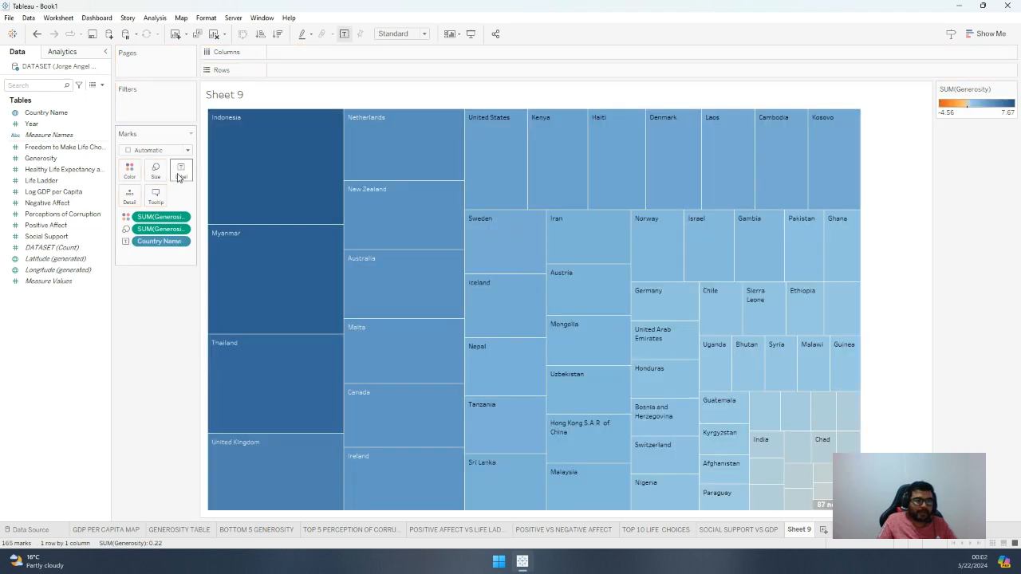
pyautogui.click(48, 160)
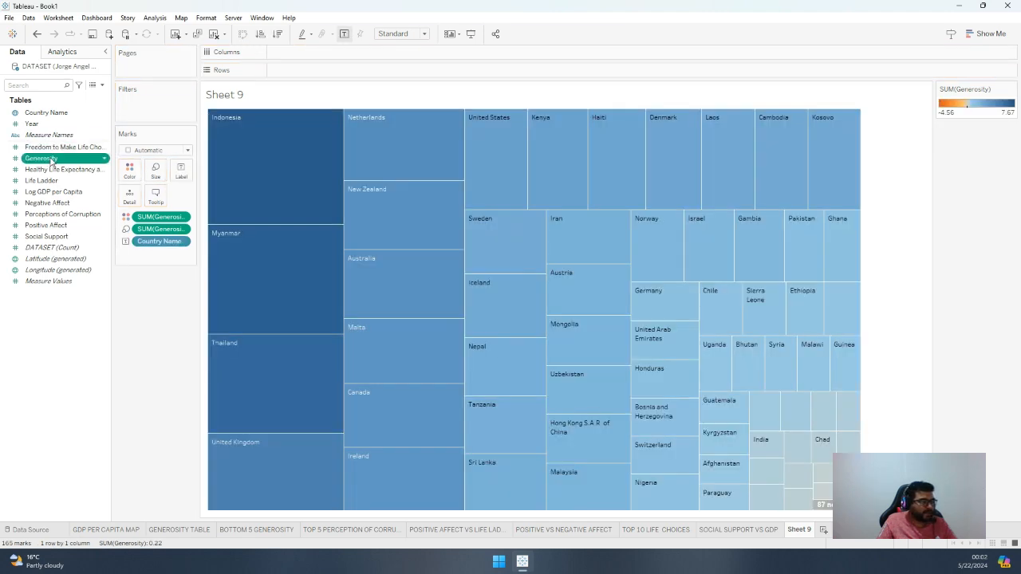
pyautogui.moveTo(50, 160); pyautogui.dragTo(180, 179)
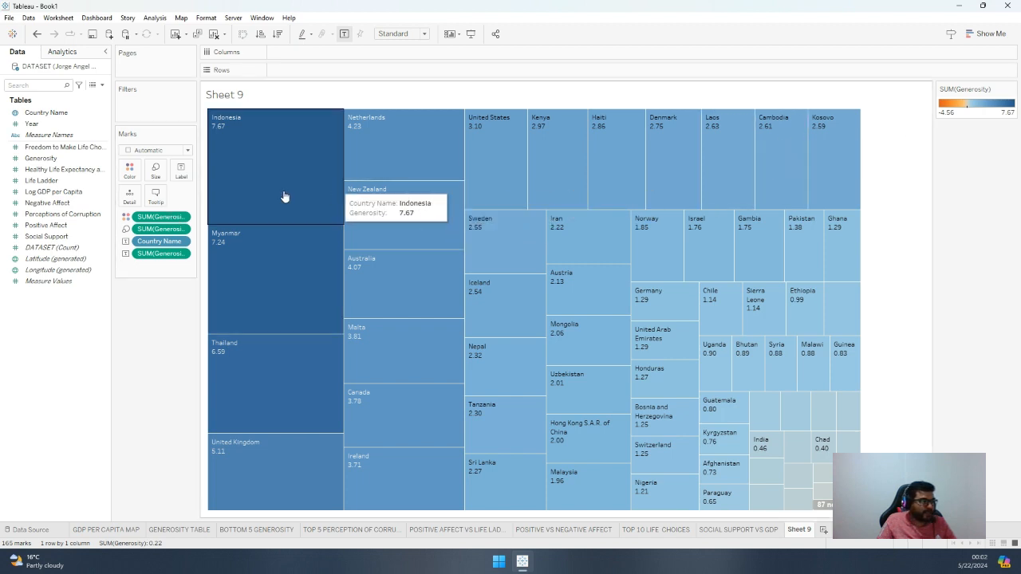
pyautogui.moveTo(40, 158); pyautogui.dragTo(141, 95)
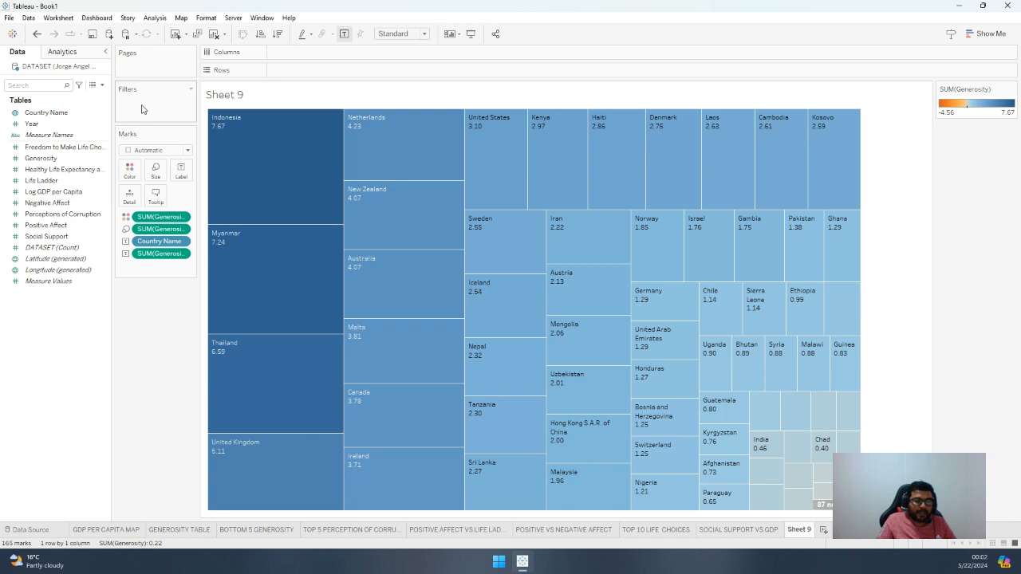
# Change the aggregation of Generosity from Sum to Average for the treemap's colour, size and label
pyautogui.click(182, 218)
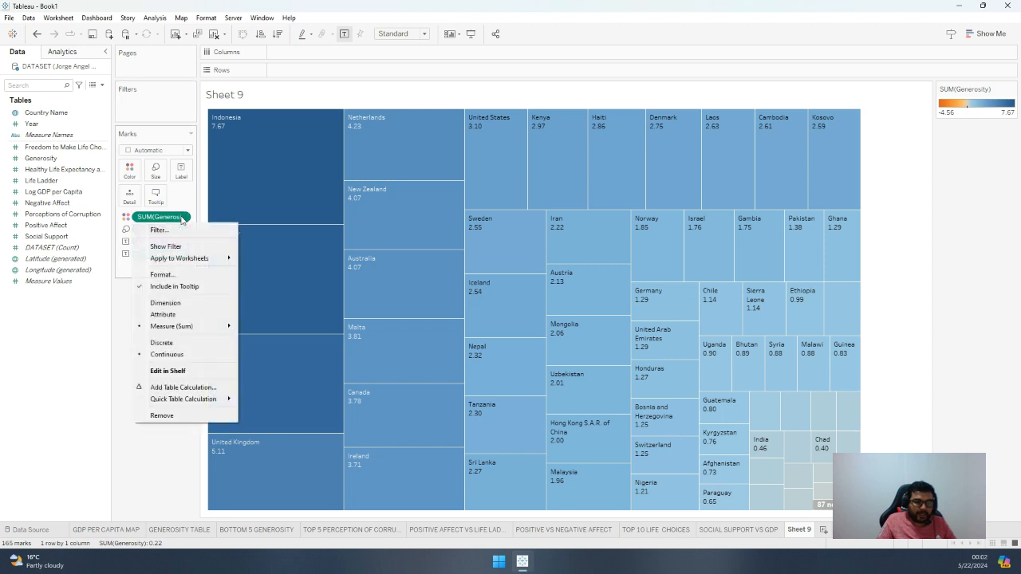
pyautogui.moveTo(202, 327)
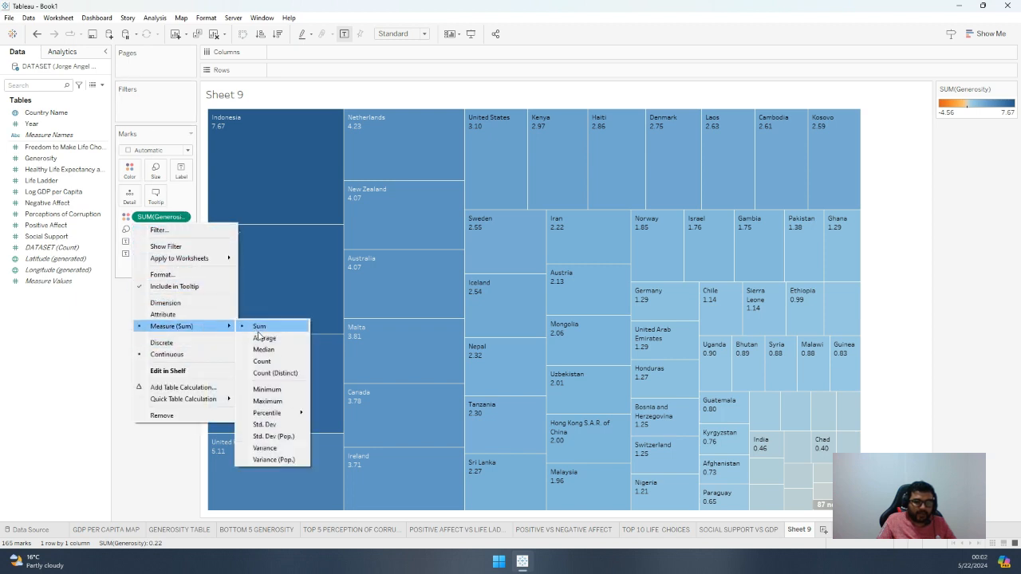
pyautogui.click(257, 338)
pyautogui.click(183, 229)
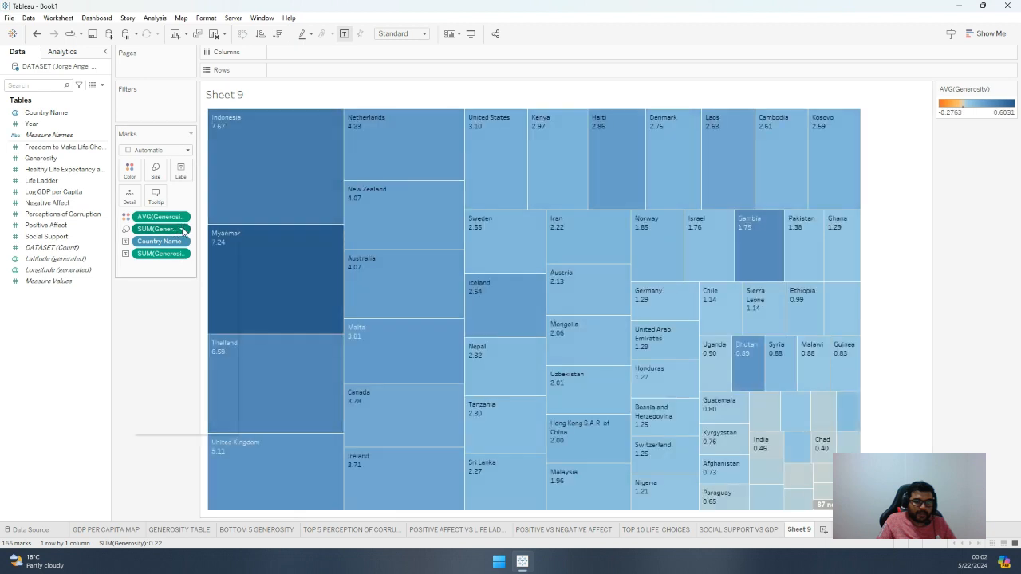
pyautogui.moveTo(227, 338)
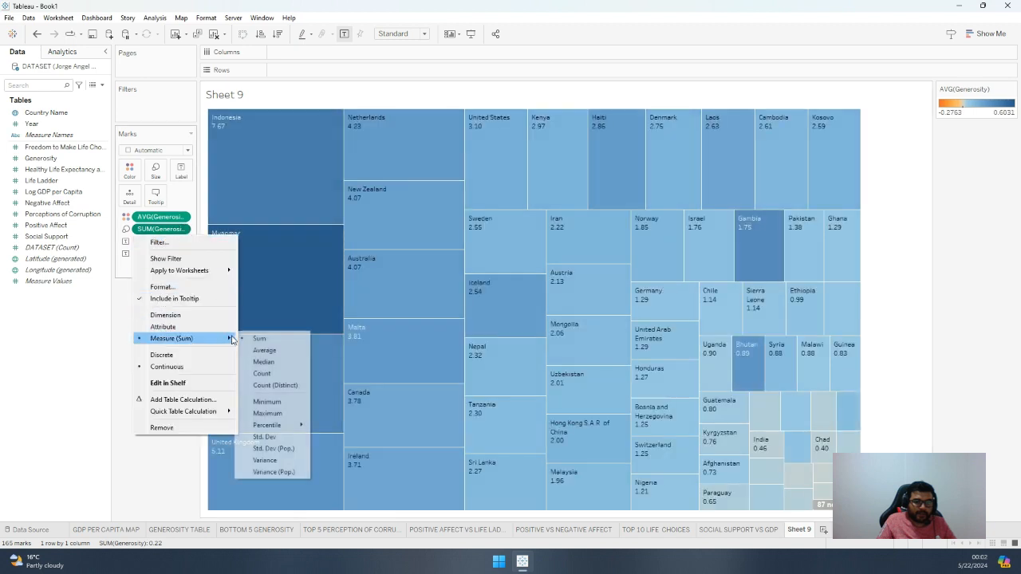
pyautogui.click(257, 349)
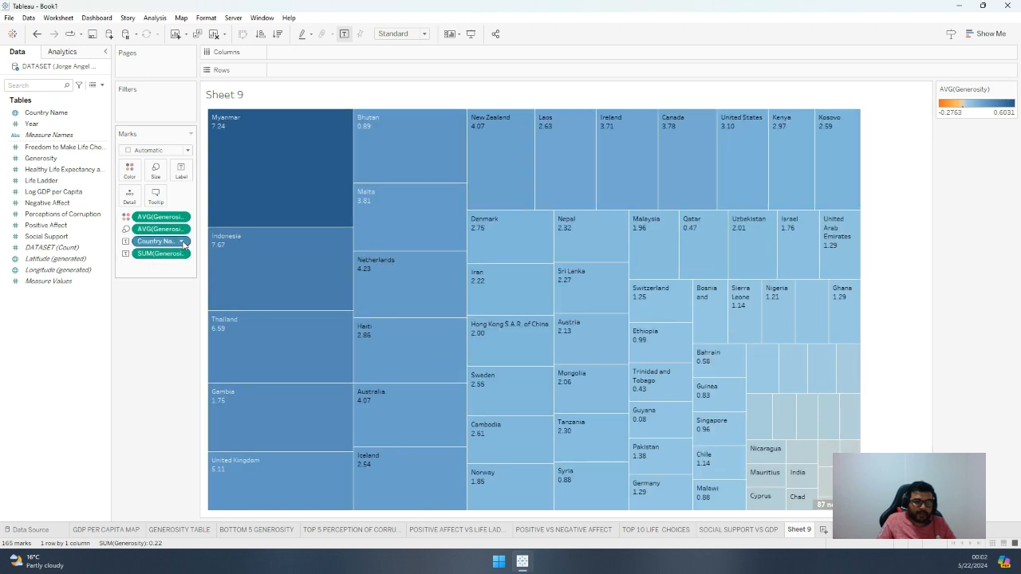
pyautogui.click(182, 242)
pyautogui.click(120, 328)
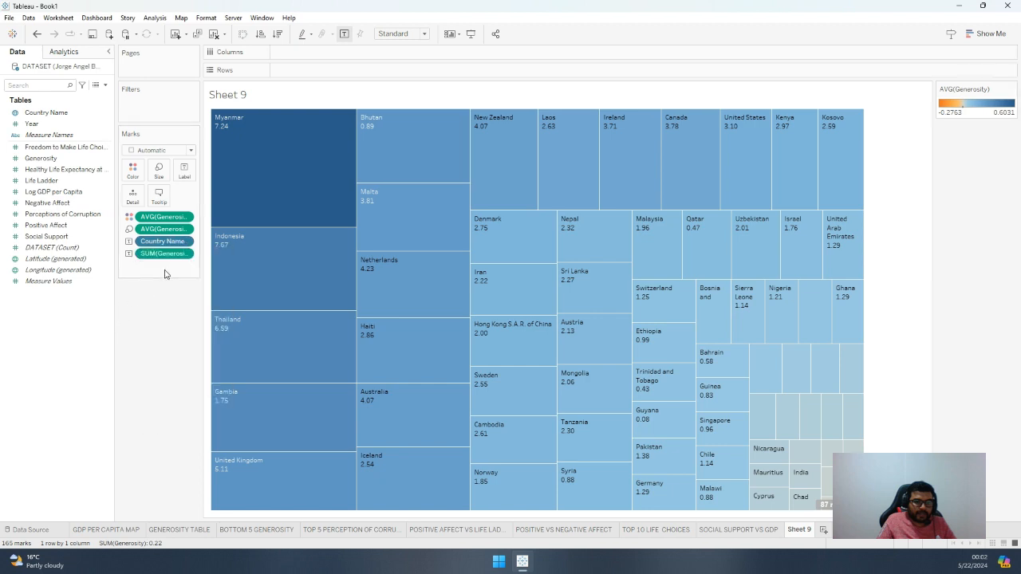
pyautogui.click(185, 253)
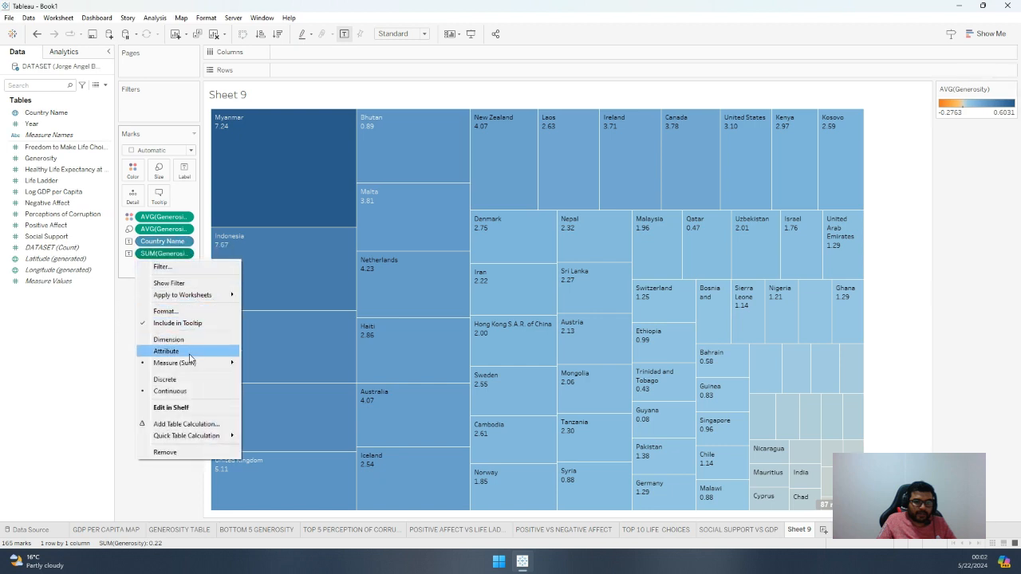
pyautogui.click(268, 380)
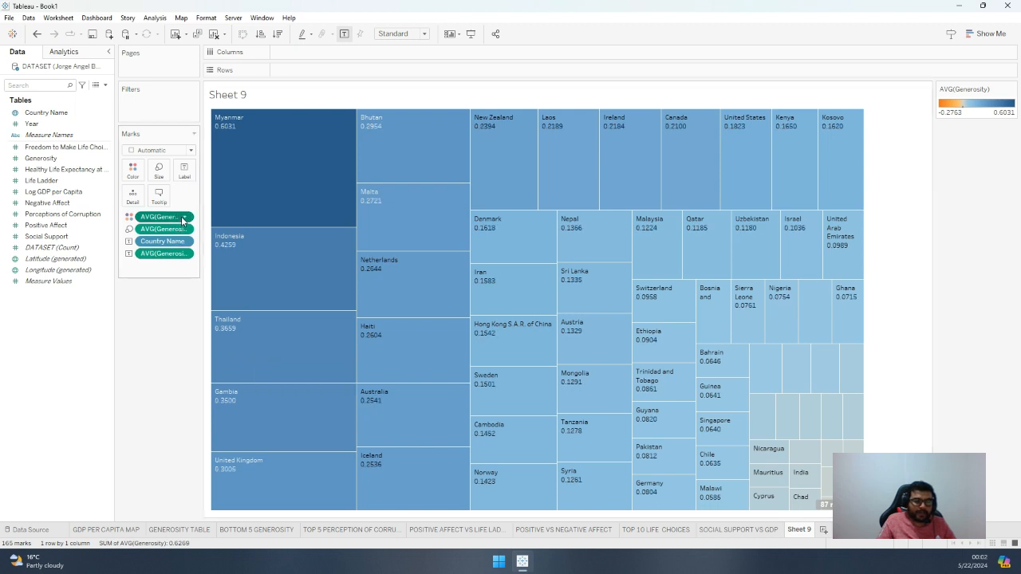
# Format the average Generosity label values as percentages
pyautogui.click(178, 227)
pyautogui.click(131, 284)
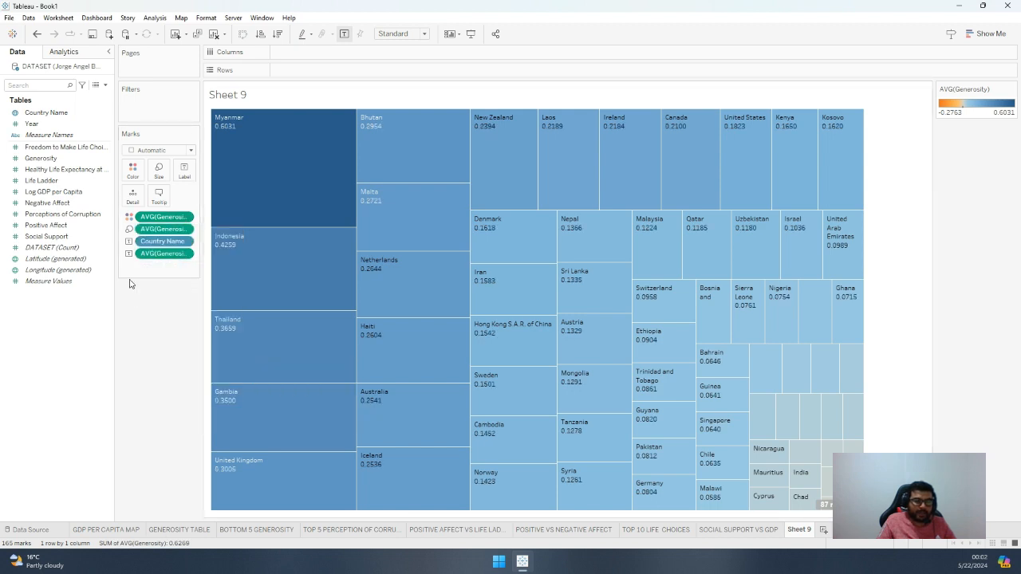
pyautogui.click(187, 254)
pyautogui.click(168, 313)
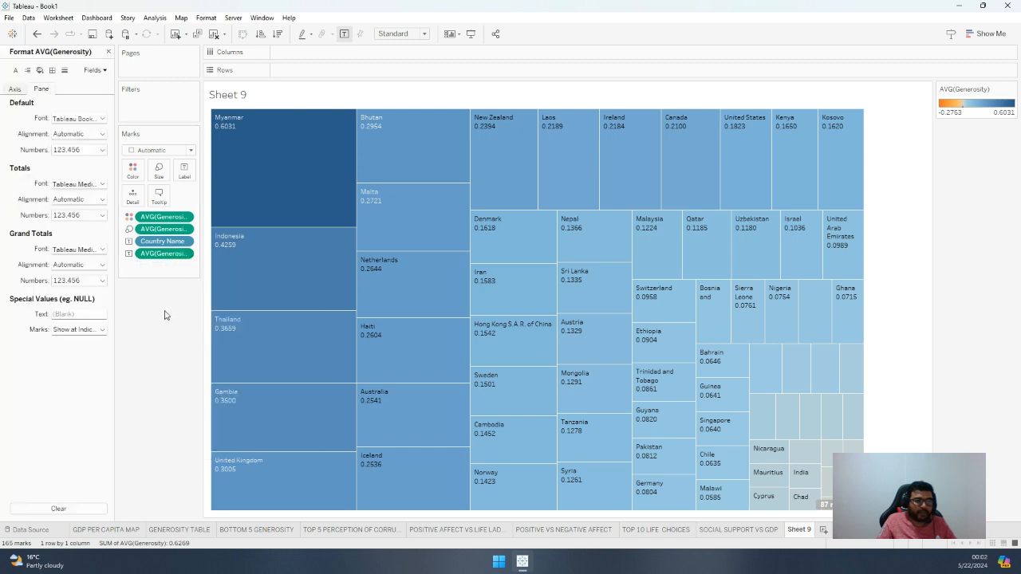
pyautogui.click(80, 150)
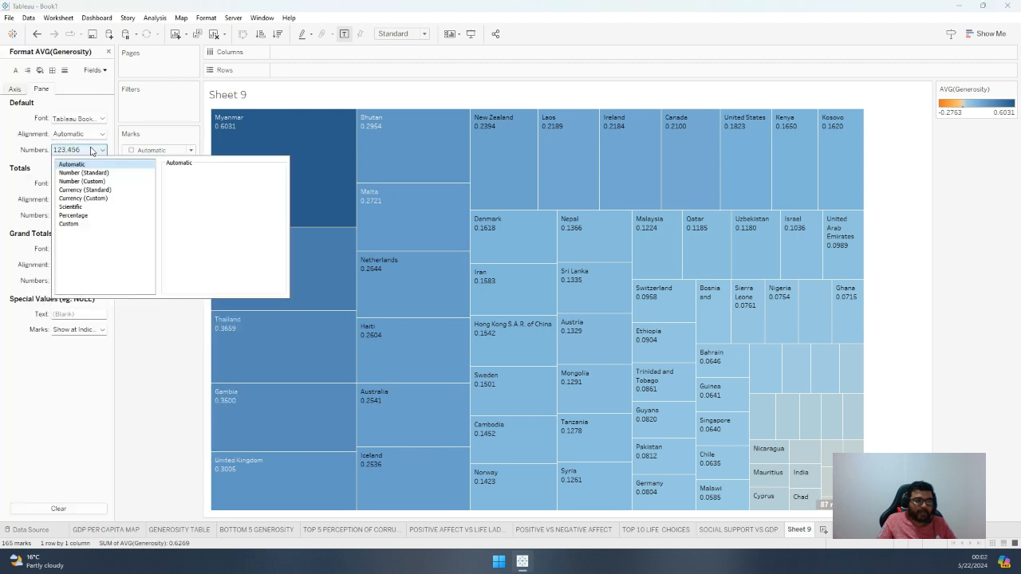
pyautogui.click(89, 217)
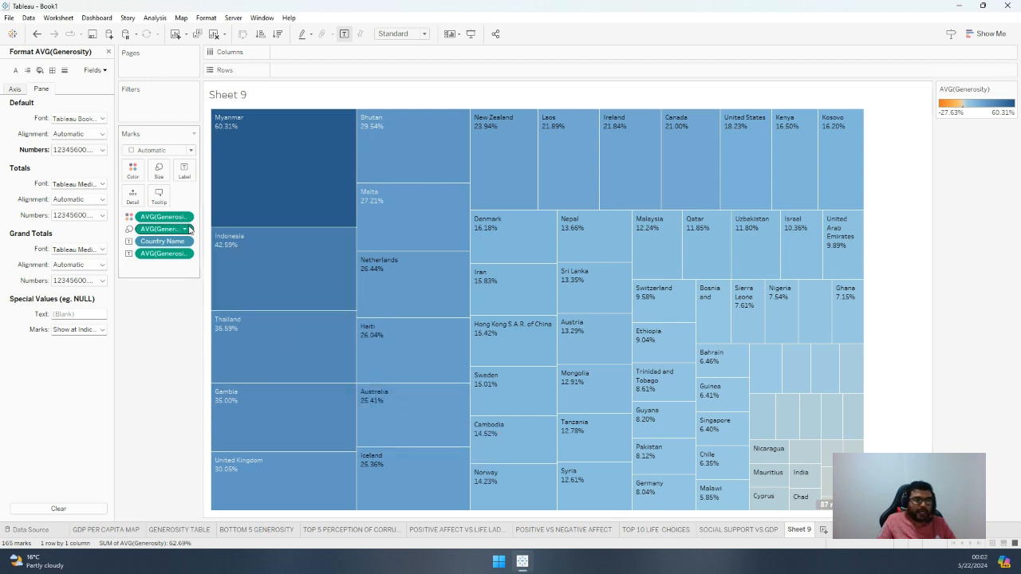
pyautogui.click(108, 51)
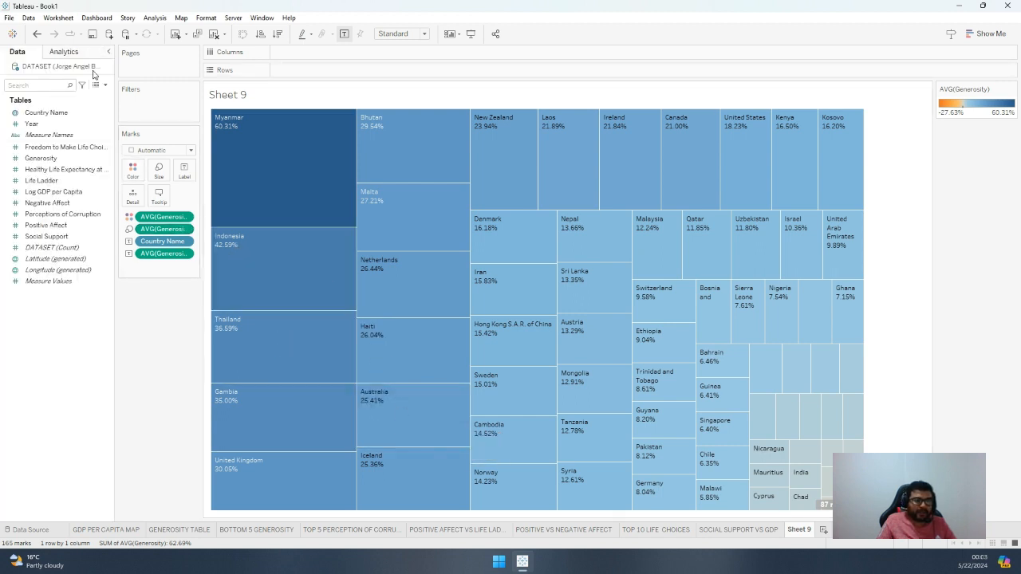
# Filter the treemap by average Generosity, limiting the range of values to 0.297 through 0.603112700
pyautogui.moveTo(41, 158); pyautogui.dragTo(148, 106)
pyautogui.click(459, 230)
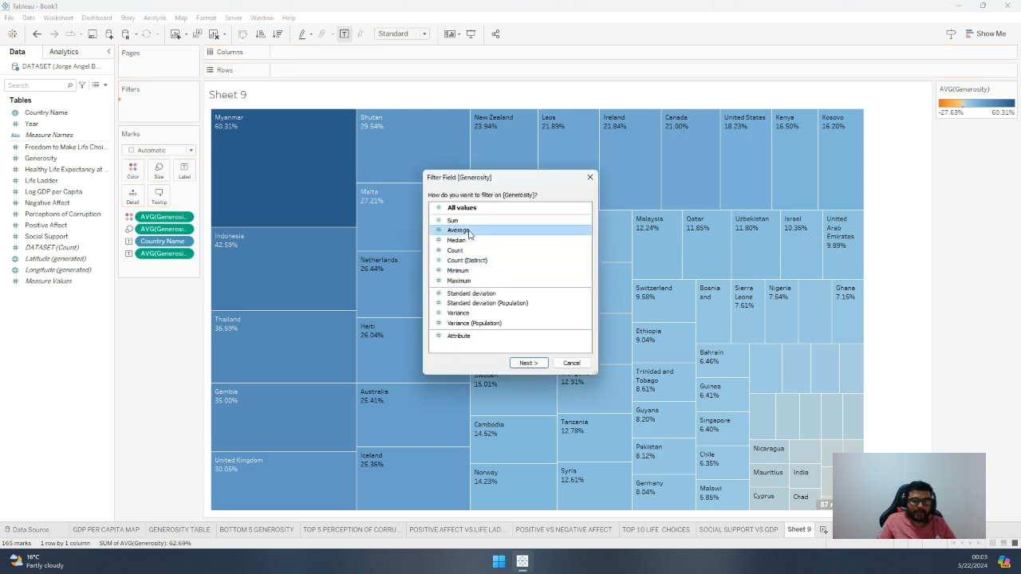
pyautogui.click(526, 361)
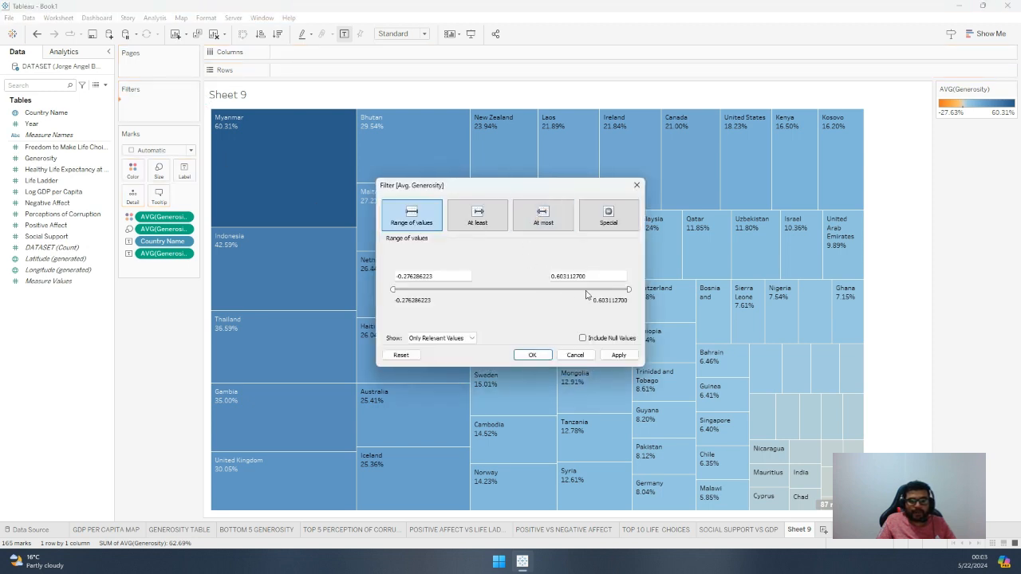
pyautogui.moveTo(393, 289); pyautogui.dragTo(580, 292)
pyautogui.click(621, 356)
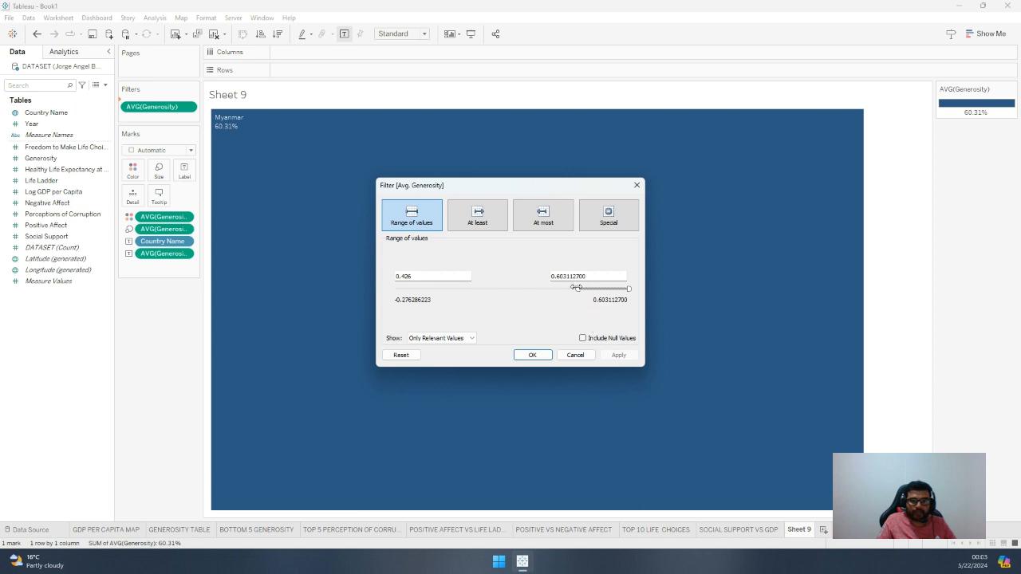
pyautogui.moveTo(576, 288); pyautogui.dragTo(545, 289)
pyautogui.click(619, 356)
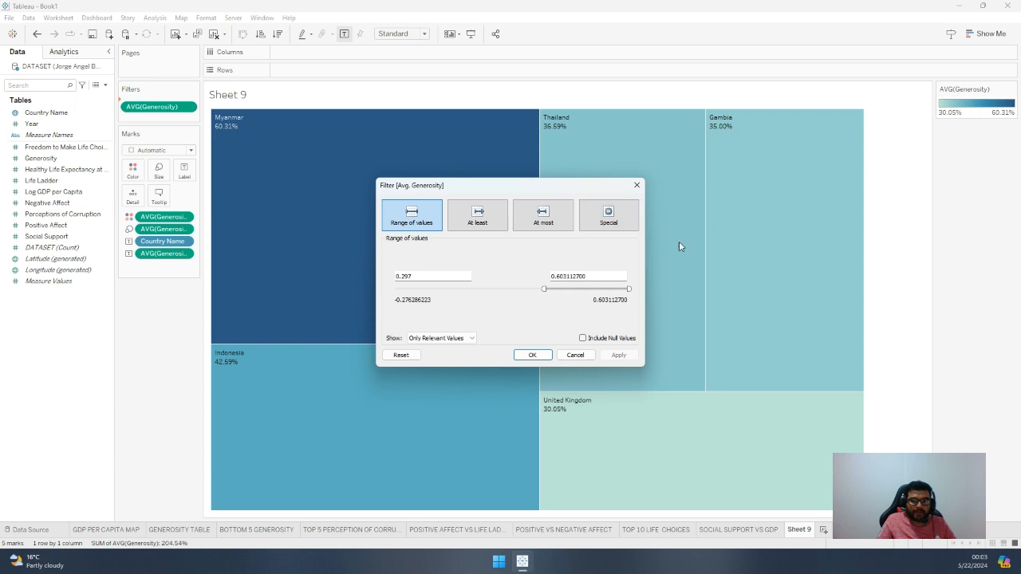
pyautogui.click(532, 355)
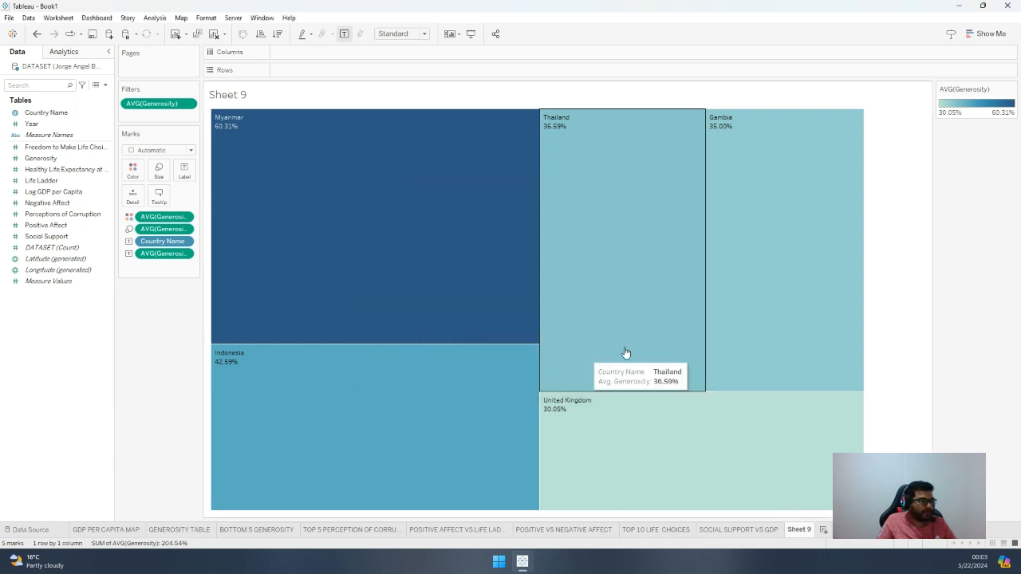
pyautogui.click(183, 245)
pyautogui.click(152, 313)
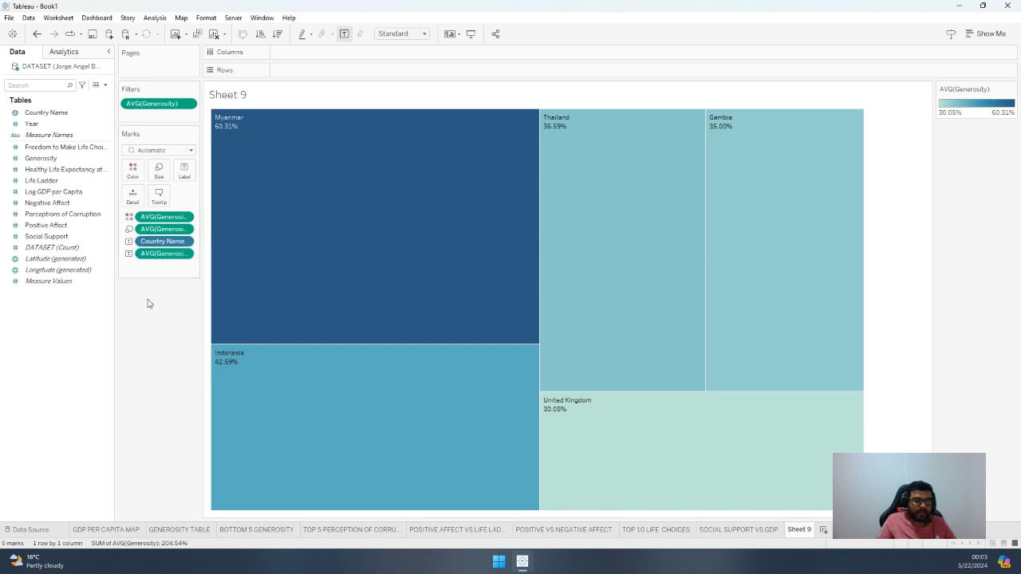
# Set the default header font of the Country Name field to size 12 and bold
pyautogui.click(83, 120)
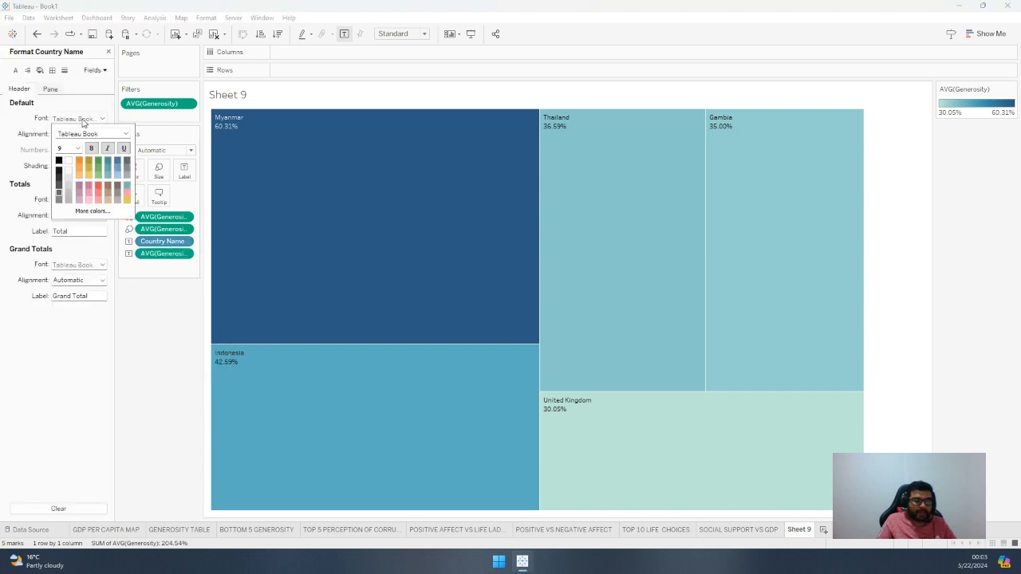
pyautogui.click(78, 149)
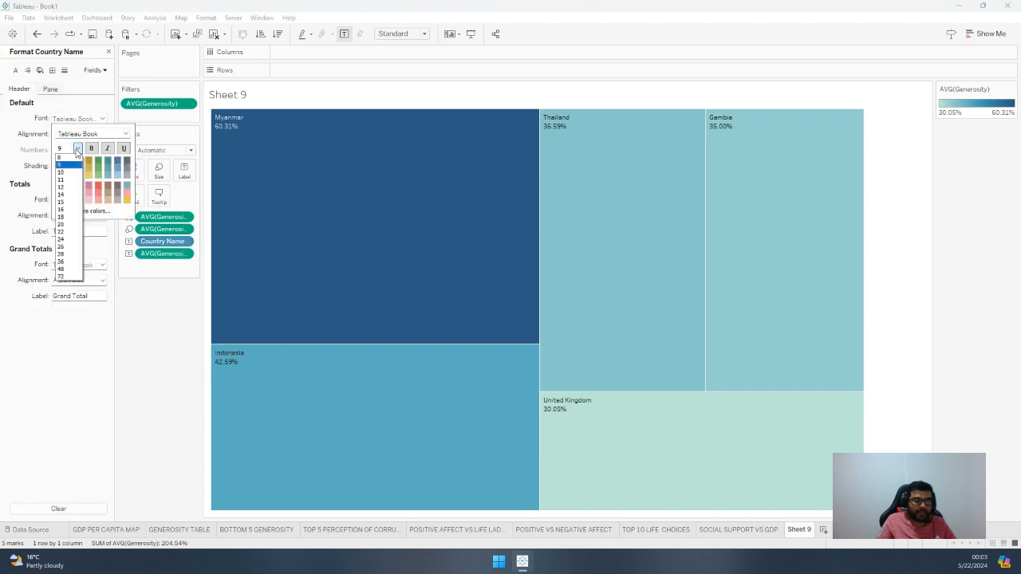
pyautogui.click(70, 189)
pyautogui.click(92, 149)
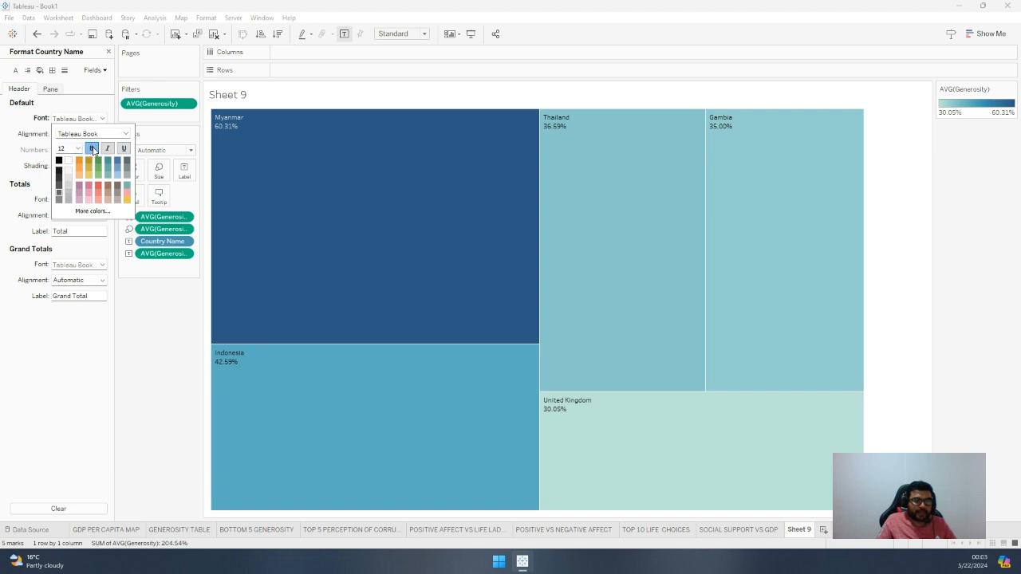
pyautogui.click(68, 370)
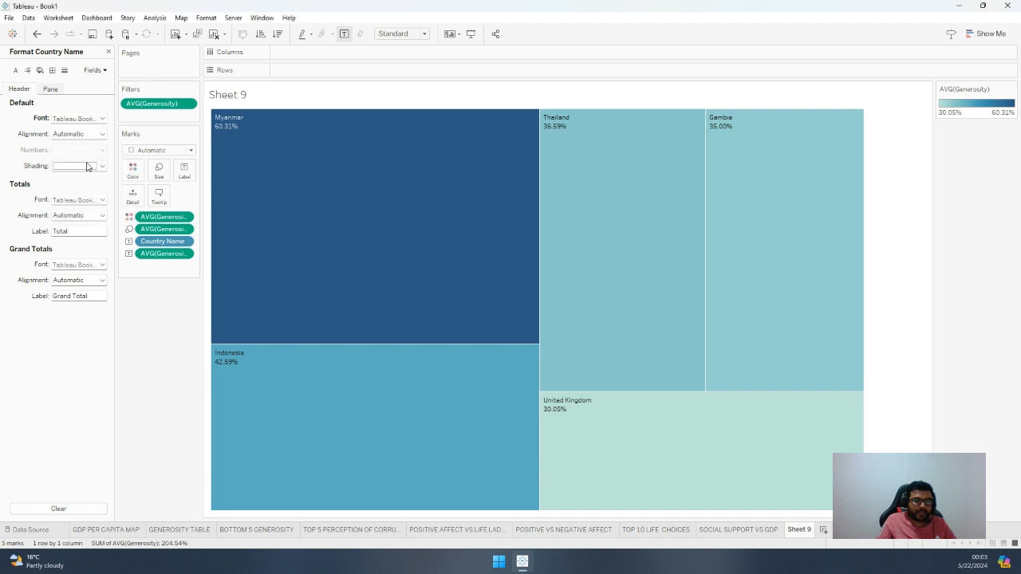
# Set the default and totals fonts of the average Generosity label's pane formatting to size 12 and bold
pyautogui.click(172, 256)
pyautogui.click(84, 120)
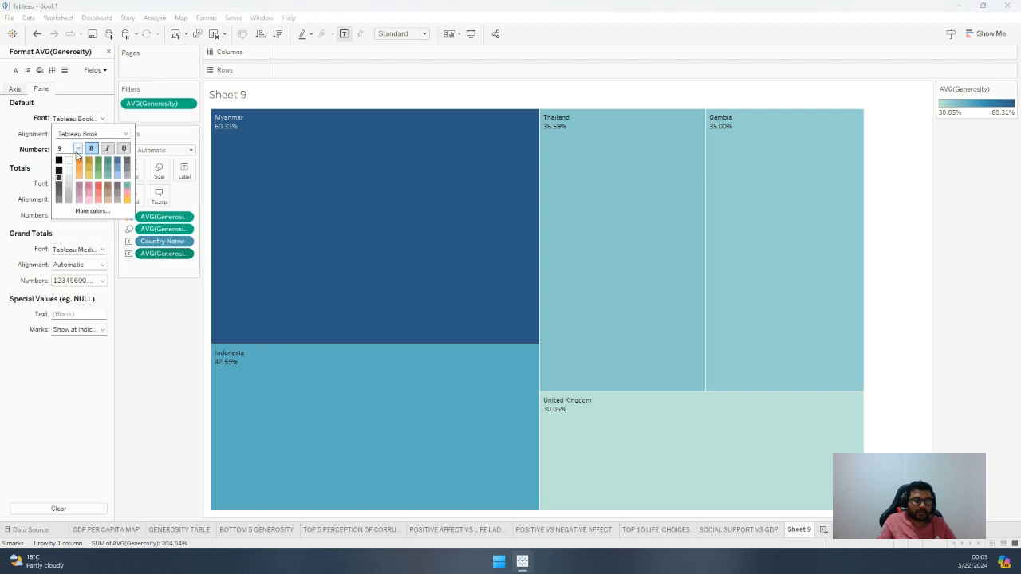
pyautogui.click(78, 149)
pyautogui.click(69, 188)
pyautogui.click(99, 185)
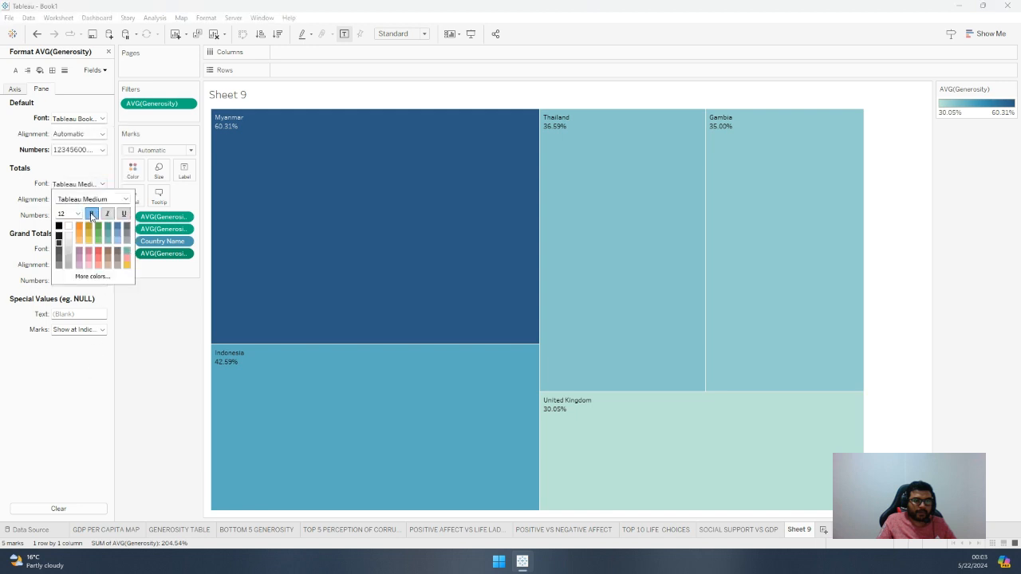
pyautogui.click(78, 363)
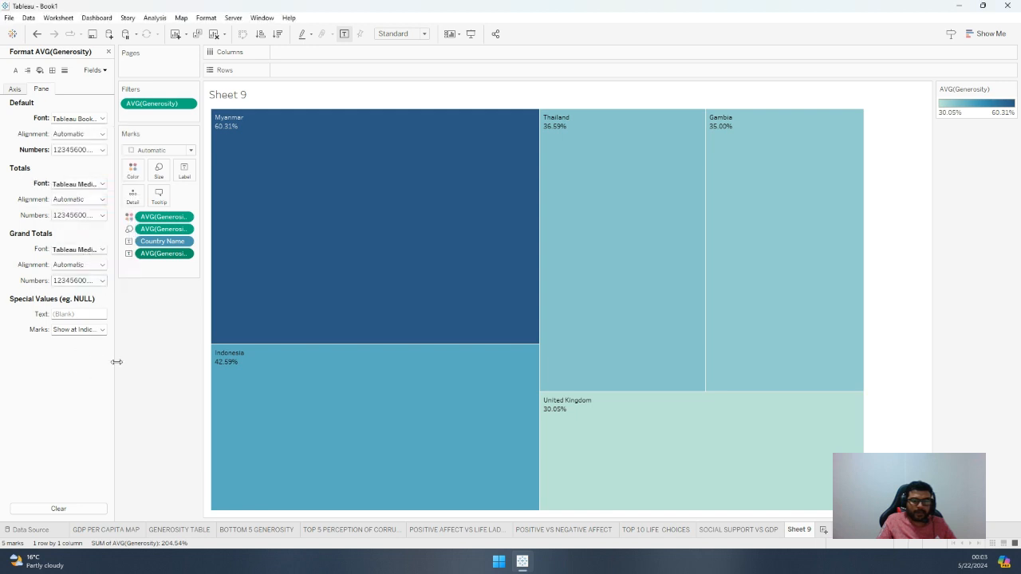
# Make the default axis font bold for the average Generosity field used for colour
pyautogui.rightClick(168, 219)
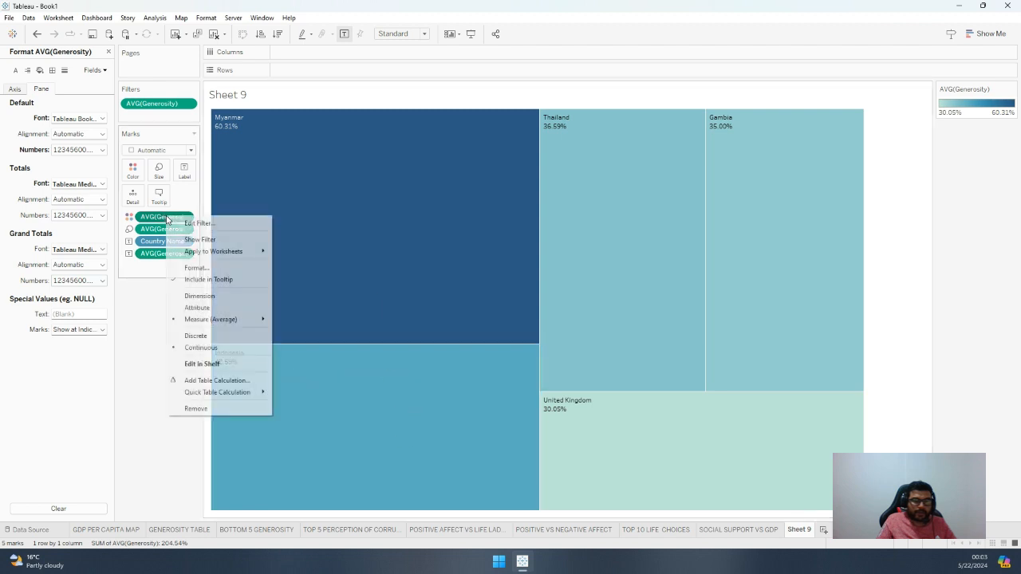
pyautogui.click(188, 268)
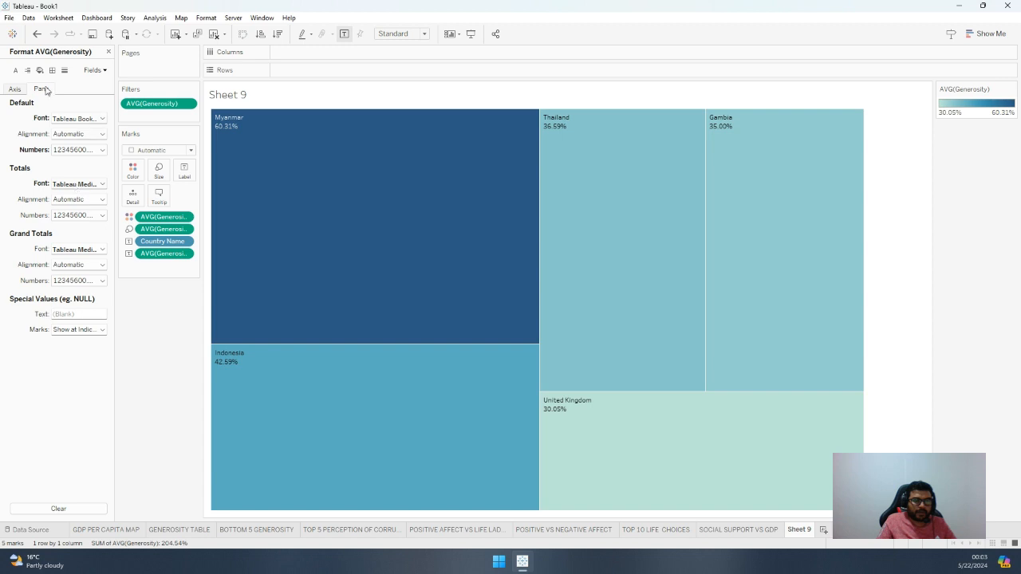
pyautogui.click(15, 90)
pyautogui.click(56, 118)
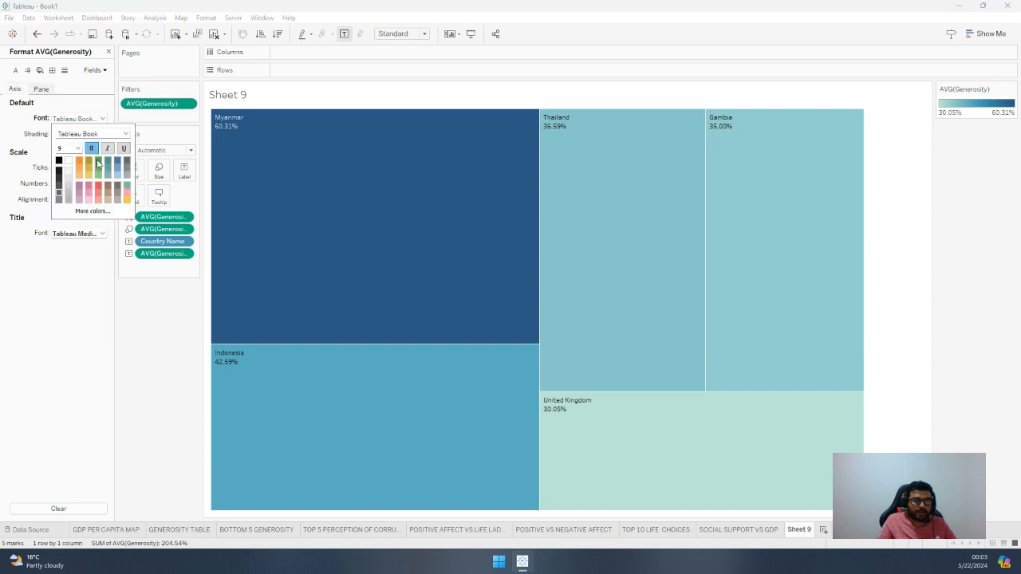
pyautogui.click(169, 281)
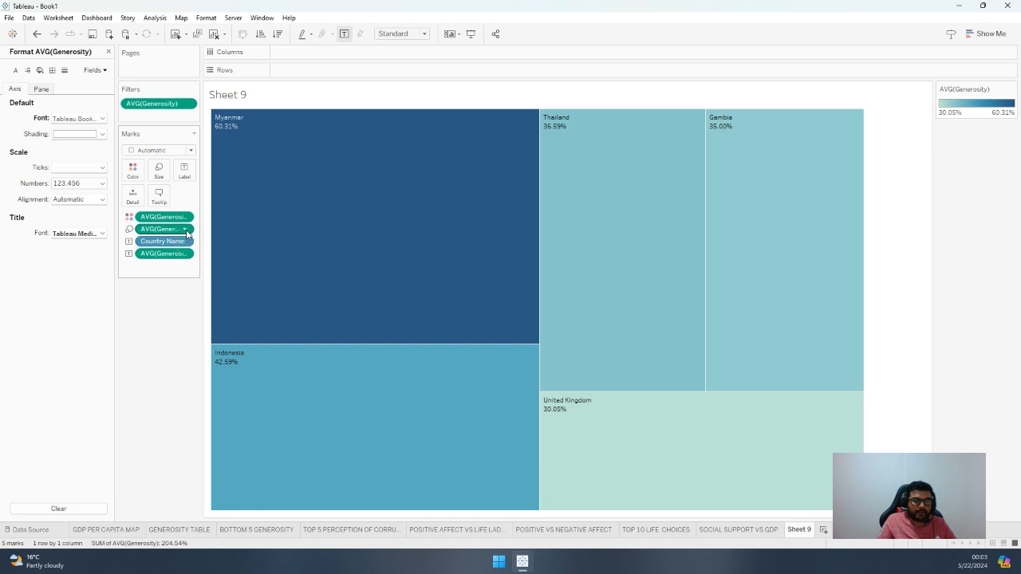
# Set the default axis font size of the average Generosity label field to 11
pyautogui.click(184, 254)
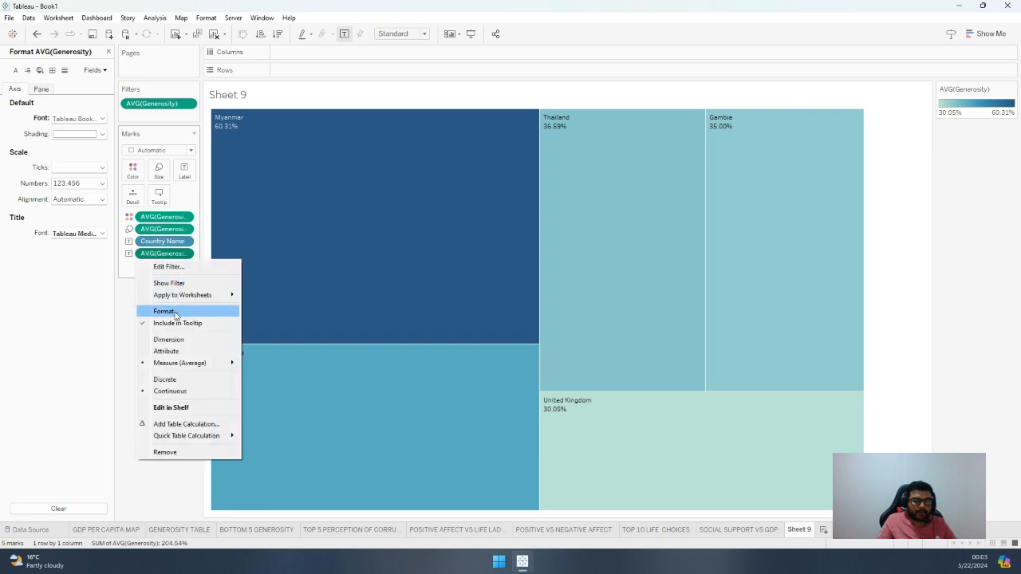
pyautogui.click(170, 311)
pyautogui.click(101, 120)
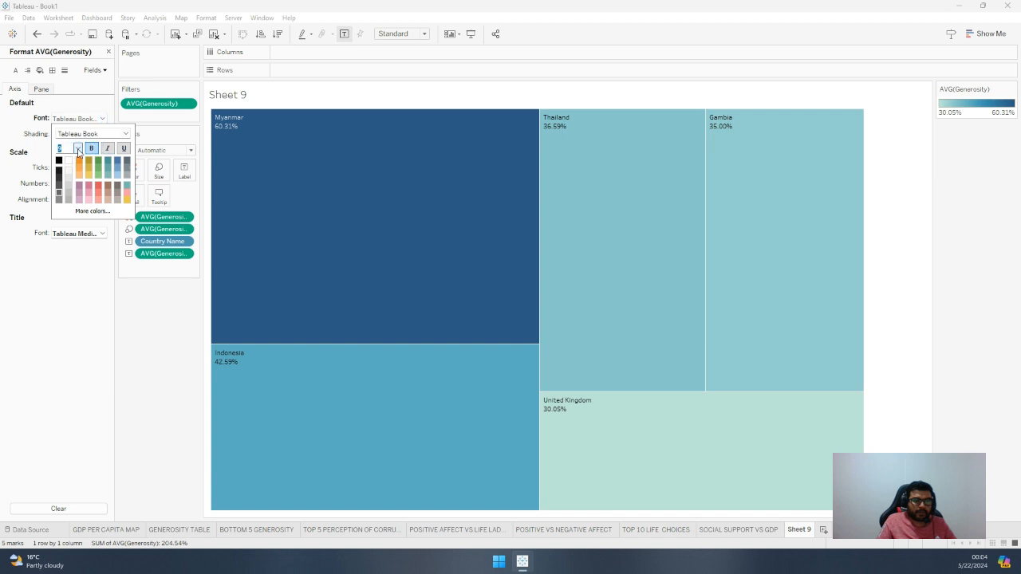
pyautogui.click(78, 150)
pyautogui.click(72, 195)
pyautogui.click(77, 149)
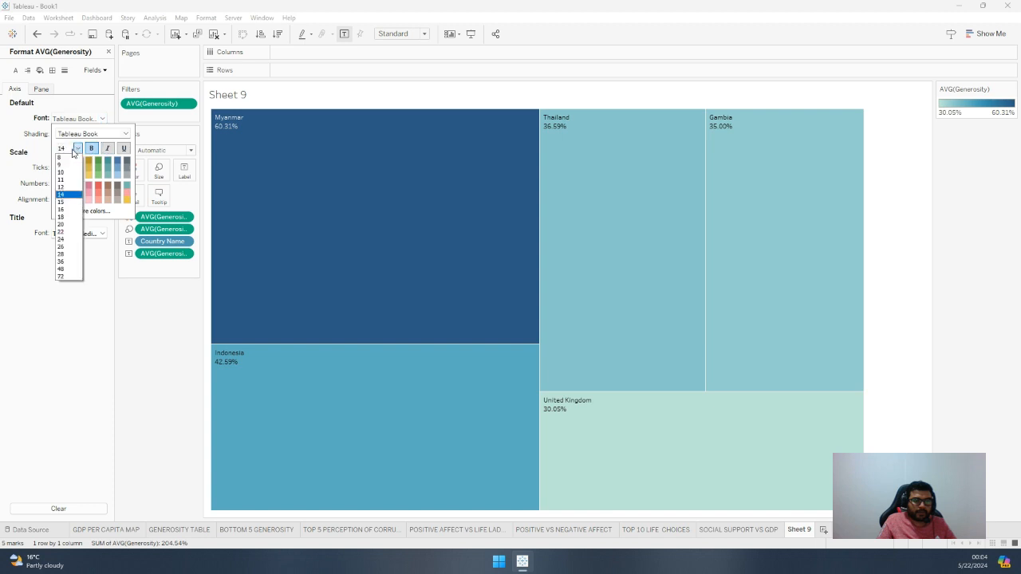
pyautogui.click(68, 181)
pyautogui.click(81, 278)
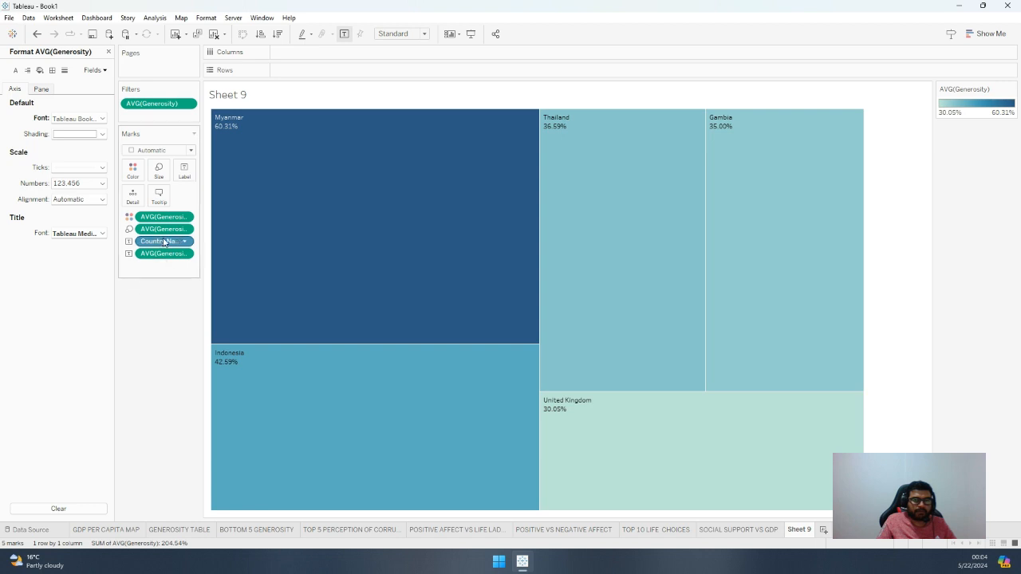
pyautogui.click(189, 105)
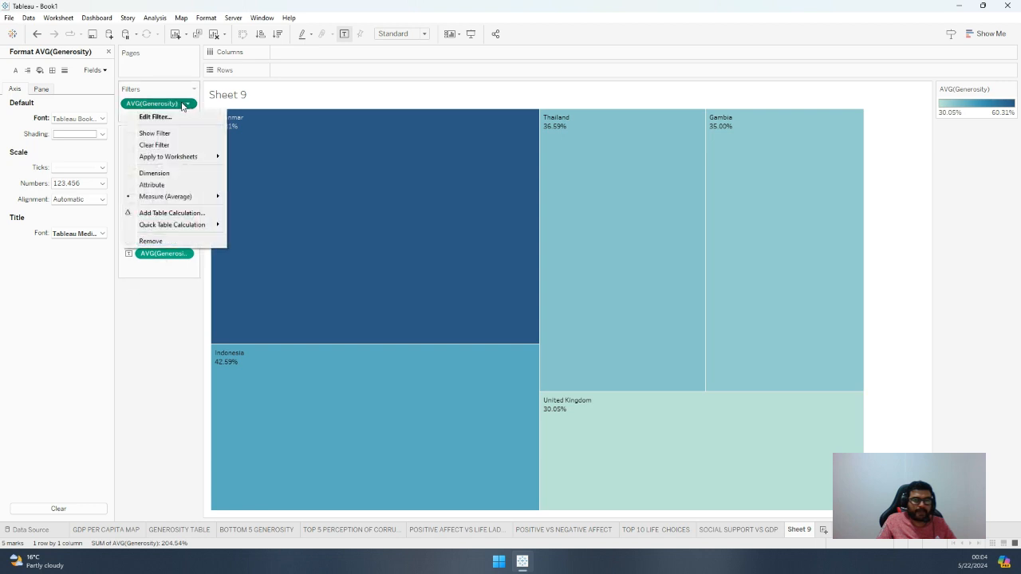
pyautogui.click(149, 365)
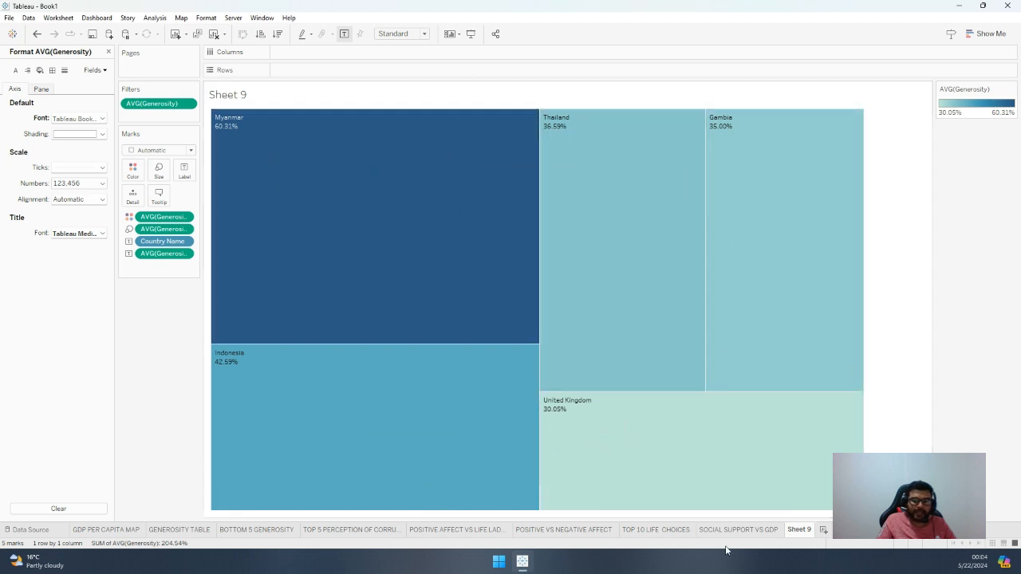
# Rename the treemap worksheet as TOP 5 GENEROSITY
pyautogui.doubleClick(802, 530)
pyautogui.write('TOP 5')
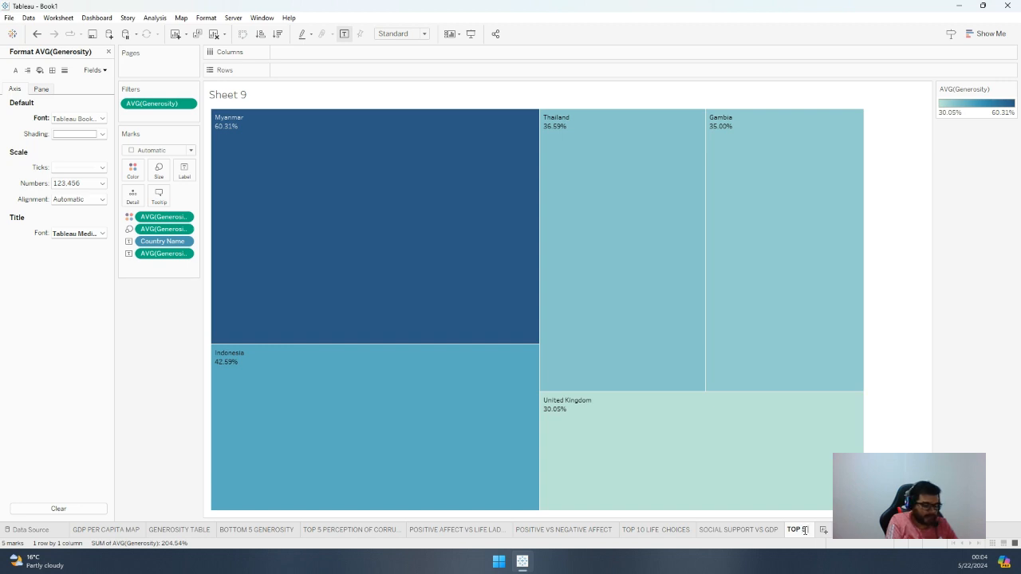
pyautogui.write(' GENM')
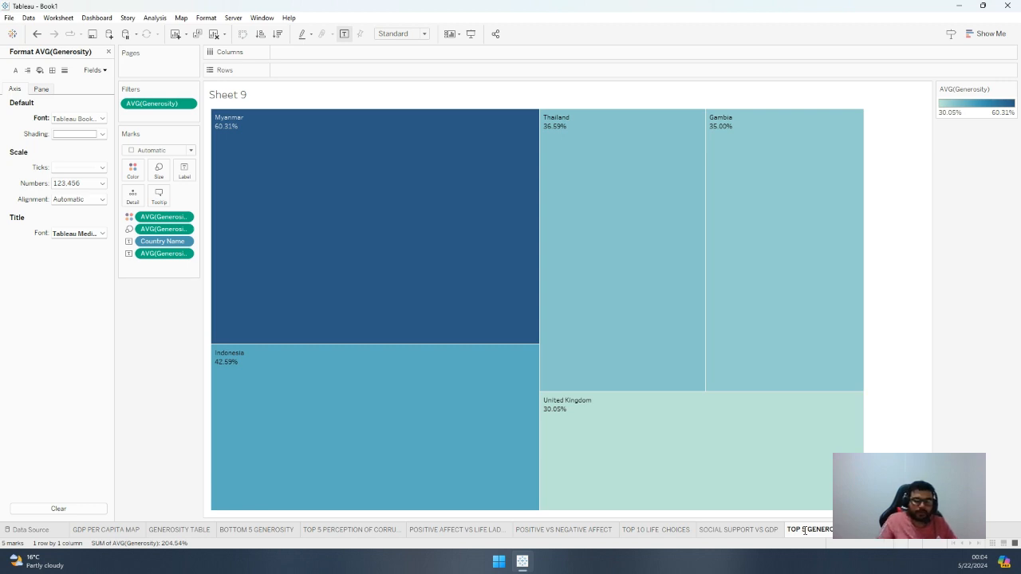
pyautogui.press('Return')
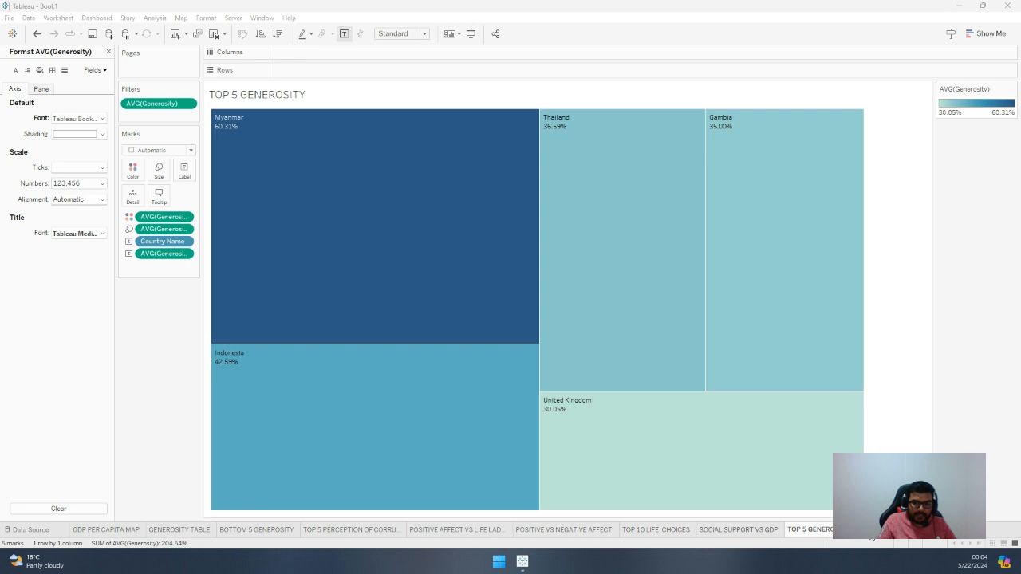
# Create a new worksheet with Country Name as columns and the average Freedom to Make Life Choices as rows
pyautogui.click(868, 531)
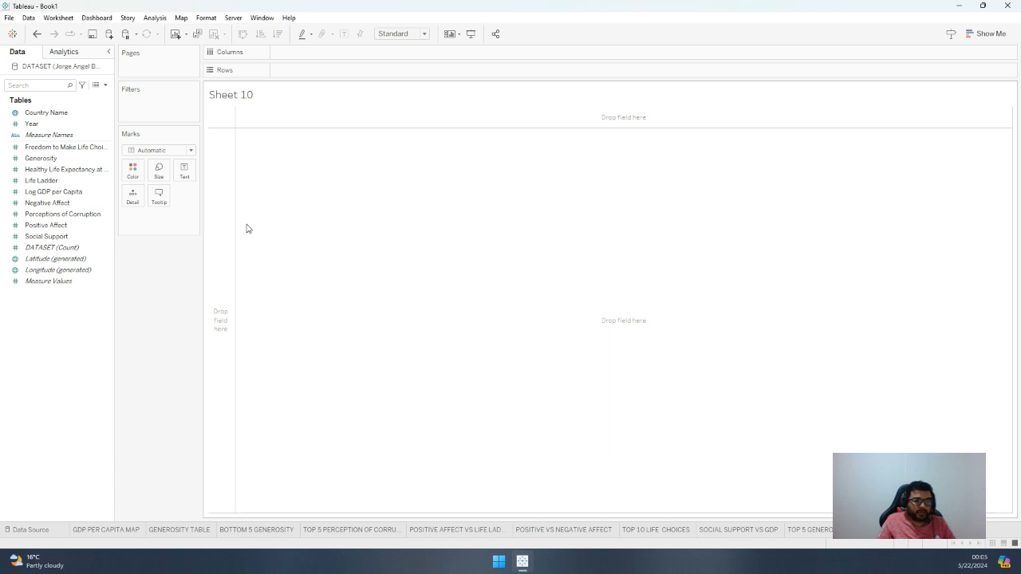
pyautogui.moveTo(49, 115); pyautogui.dragTo(323, 55)
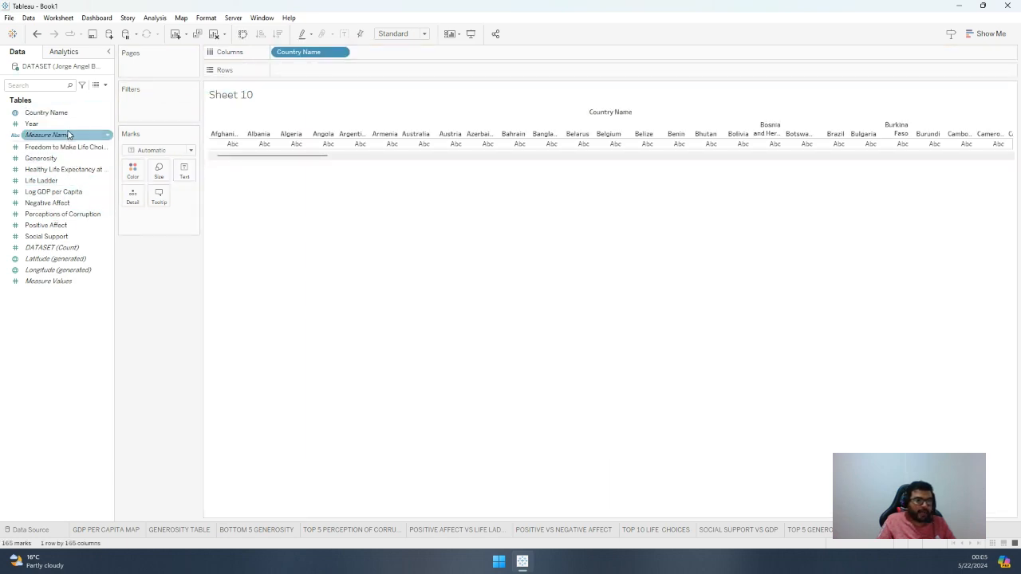
pyautogui.moveTo(64, 147); pyautogui.dragTo(315, 71)
pyautogui.click(340, 71)
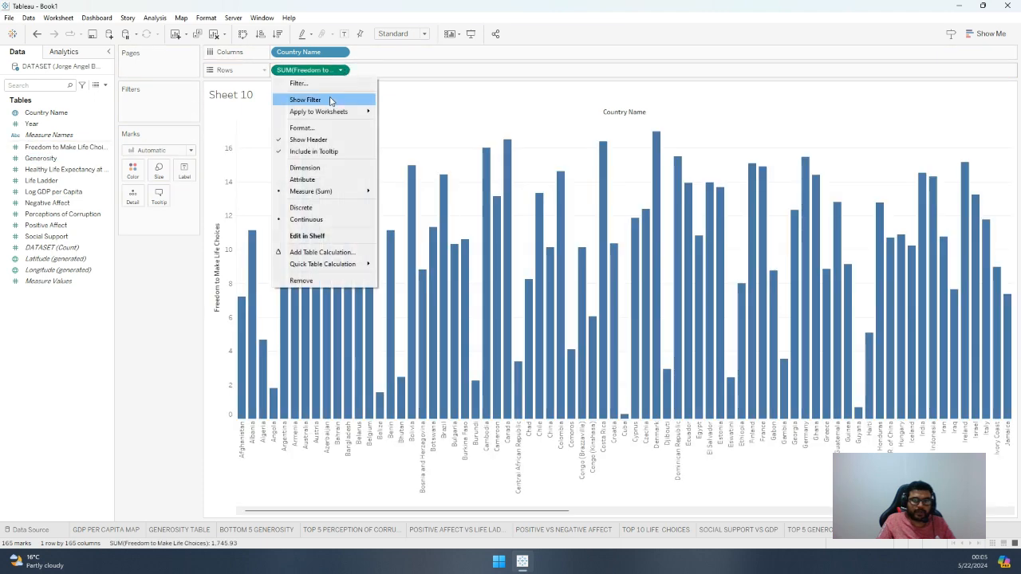
pyautogui.moveTo(366, 193)
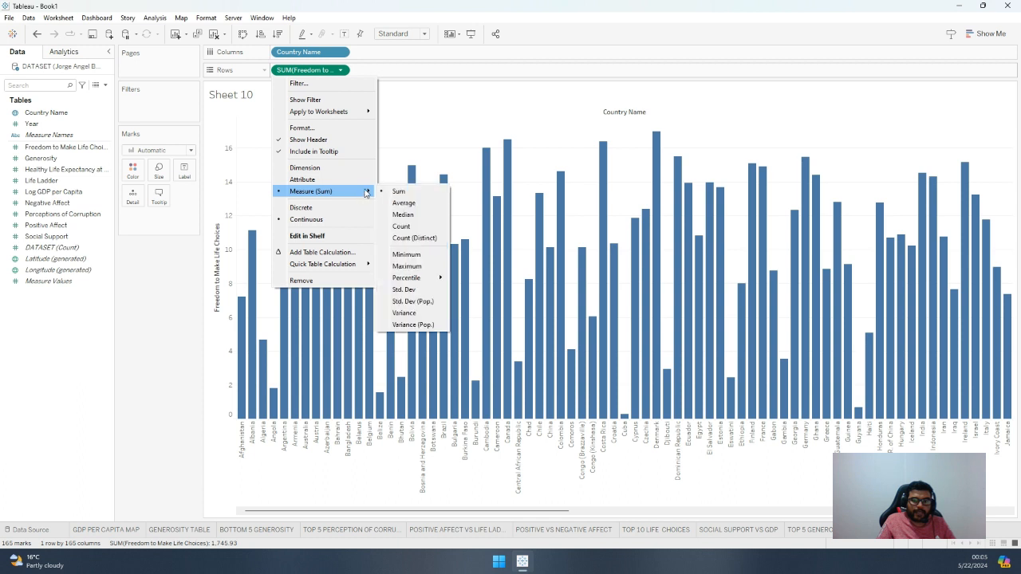
pyautogui.click(402, 203)
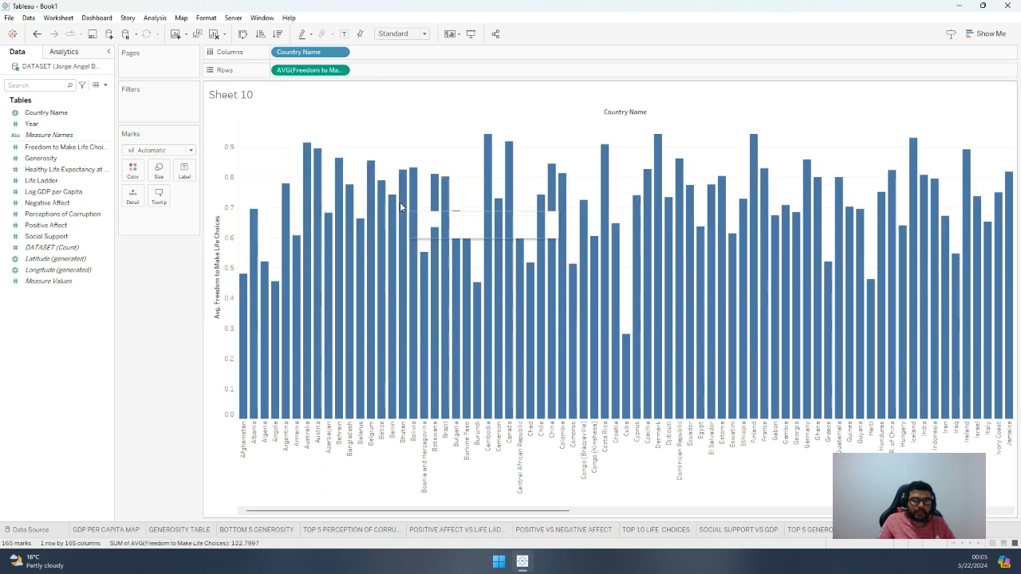
# Format the average Freedom to Make Life Choices axis numbers as percentages with 2 decimal places
pyautogui.click(339, 70)
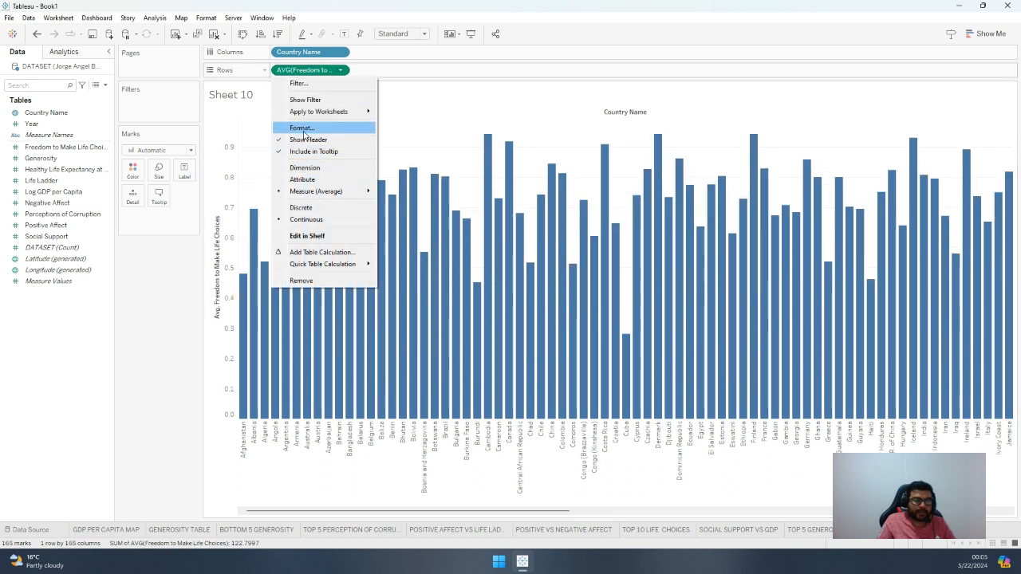
pyautogui.click(311, 127)
pyautogui.click(102, 184)
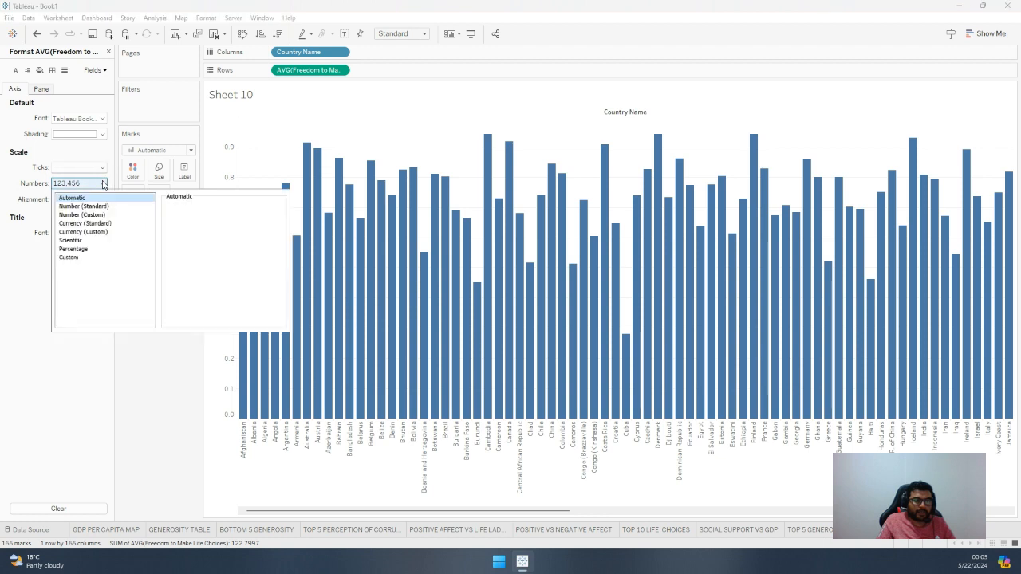
pyautogui.click(89, 250)
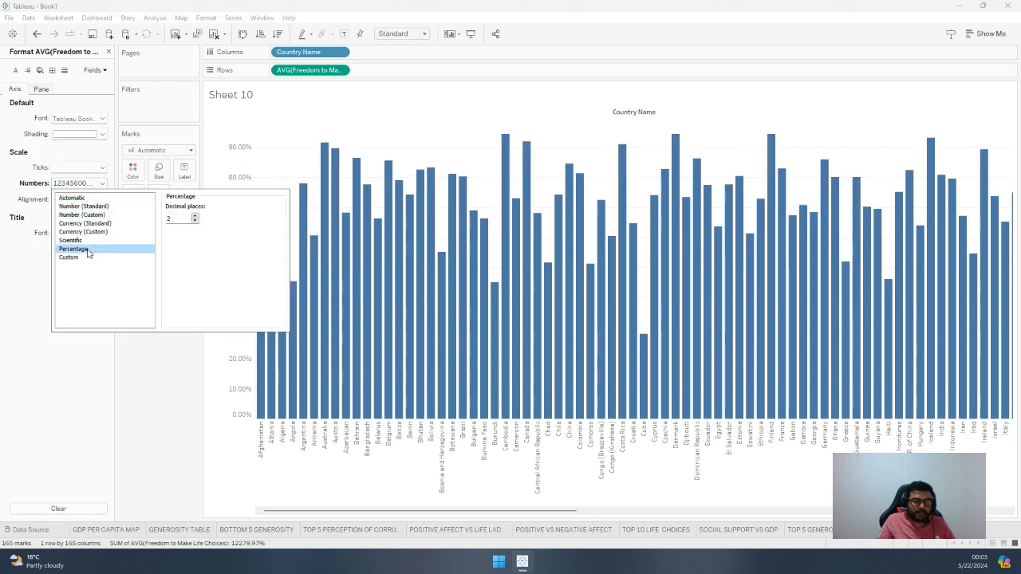
pyautogui.moveTo(323, 183)
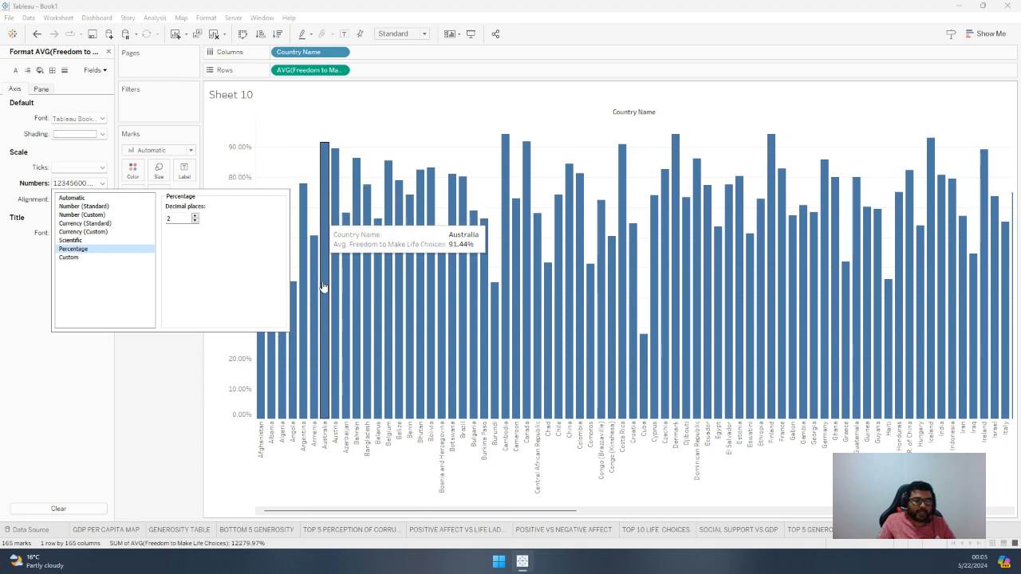
pyautogui.click(186, 363)
pyautogui.click(108, 51)
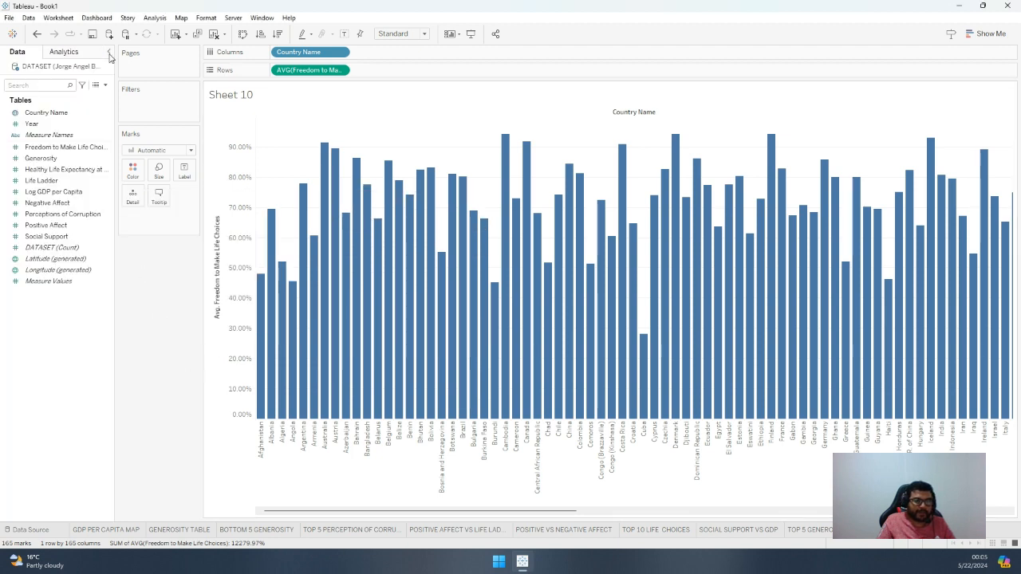
# Add Negative Affect as a second row measure and change its aggregation to Average
pyautogui.click(57, 225)
pyautogui.moveTo(58, 225); pyautogui.dragTo(417, 70)
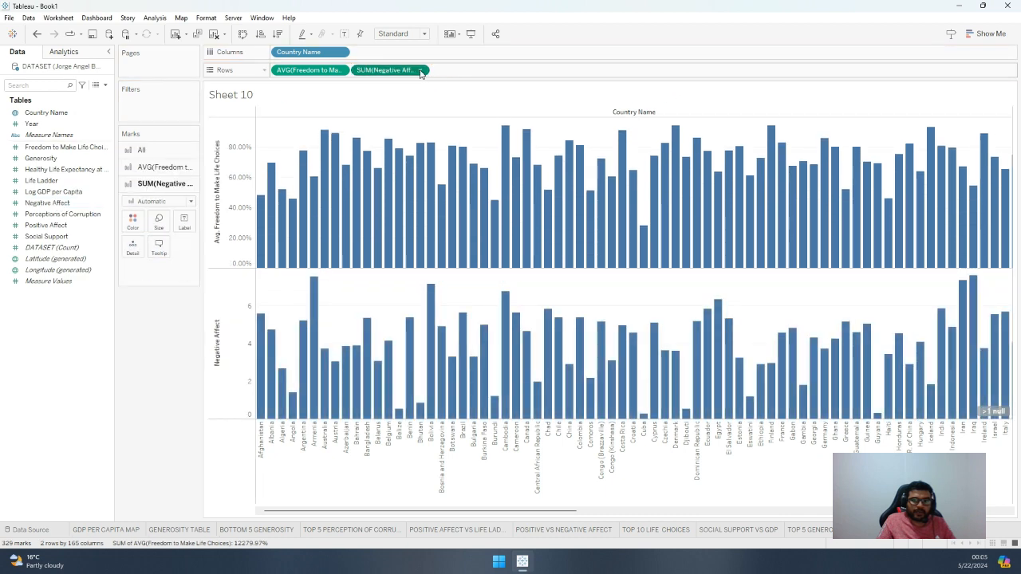
pyautogui.click(420, 70)
pyautogui.moveTo(440, 192)
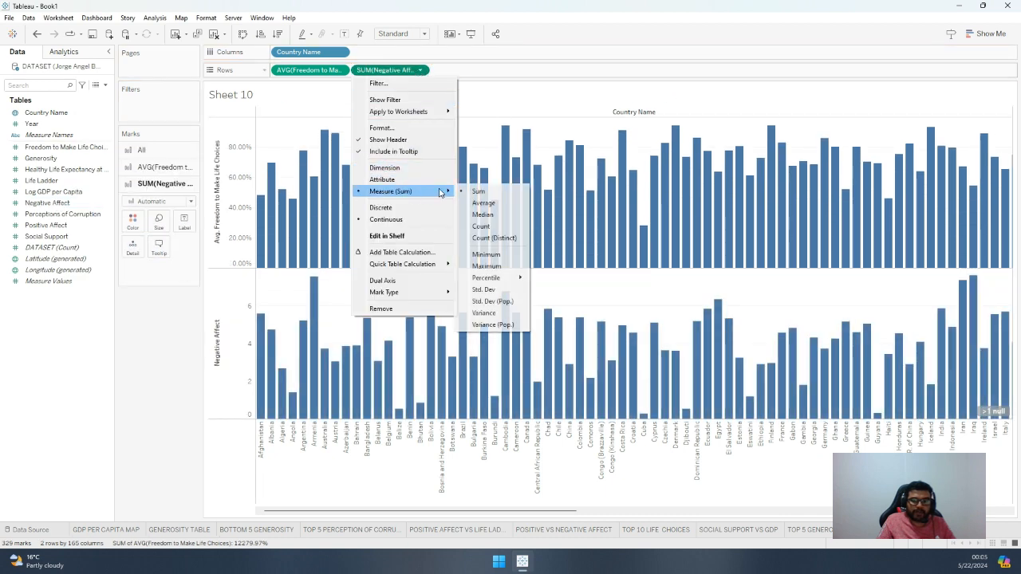
pyautogui.click(483, 204)
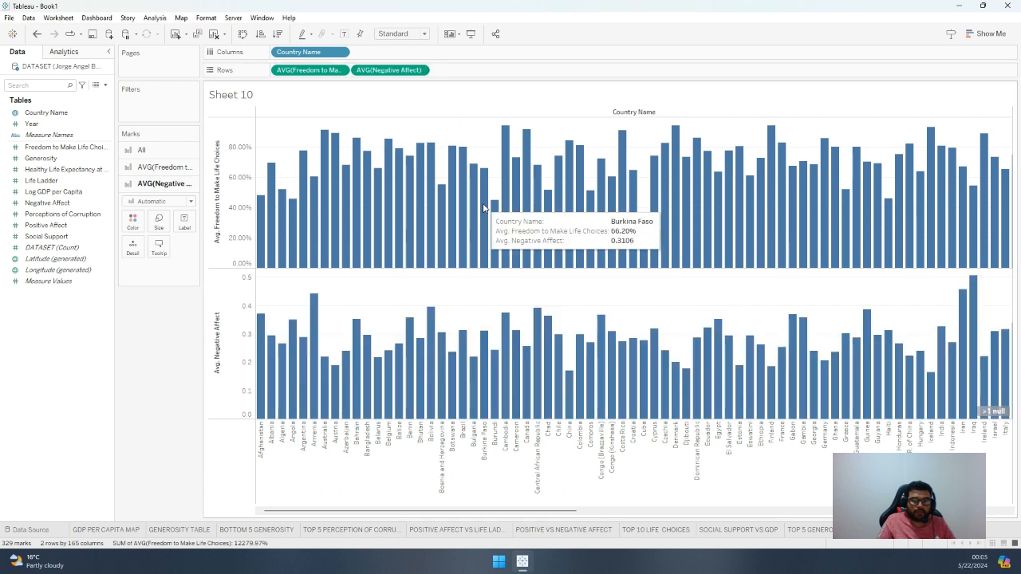
# Format the average Negative Affect axis numbers as percentages with 2 decimal places
pyautogui.click(420, 70)
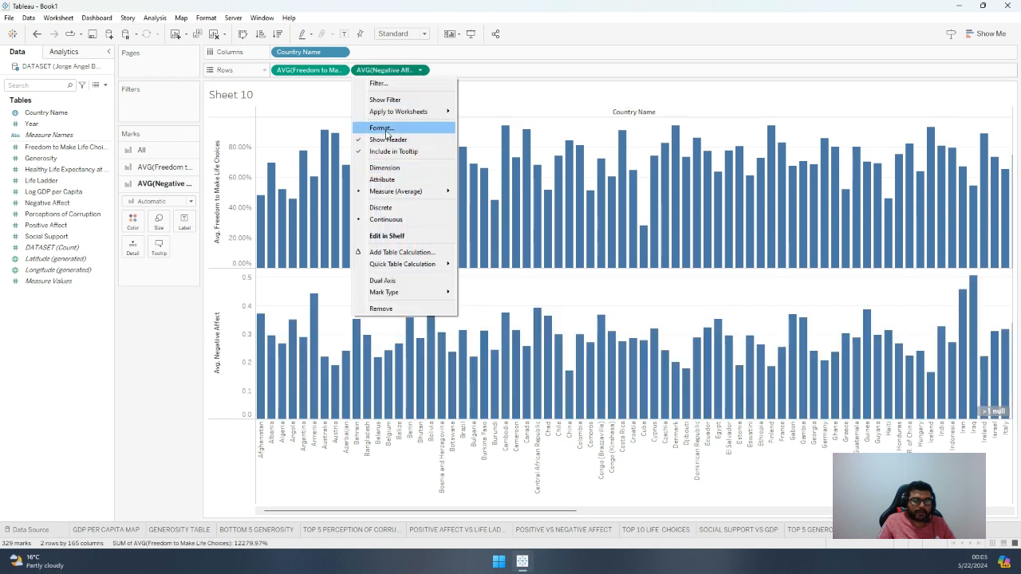
pyautogui.click(381, 129)
pyautogui.click(99, 185)
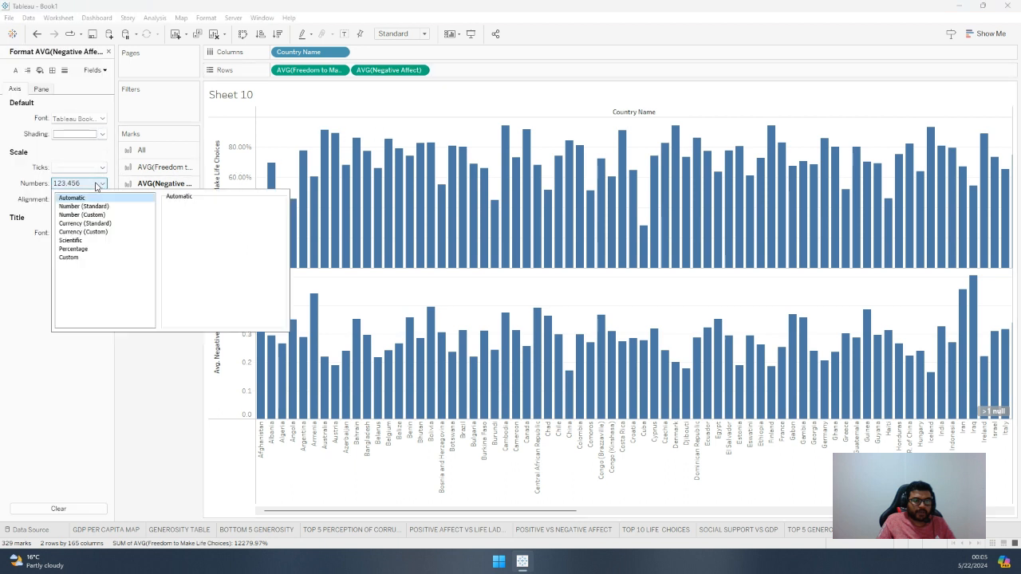
pyautogui.click(90, 250)
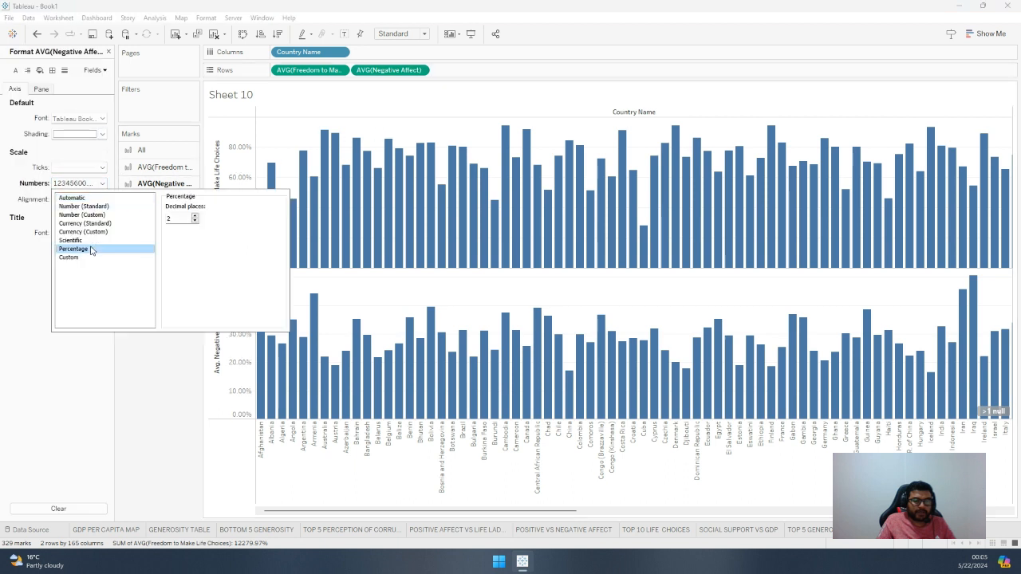
pyautogui.click(143, 388)
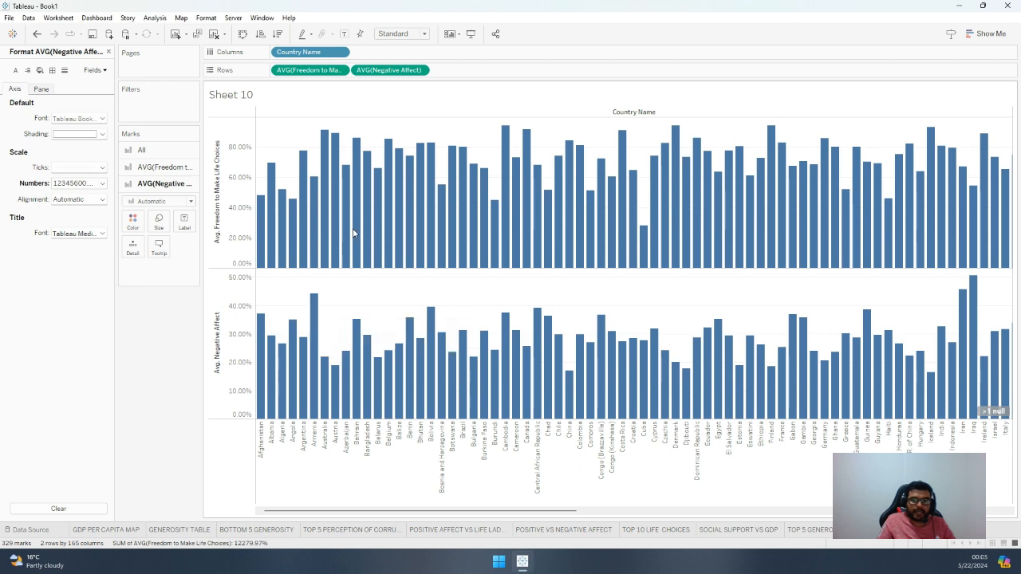
# Combine the two measures on a dual axis and show the average Freedom to Make Life Choices as a line
pyautogui.click(420, 70)
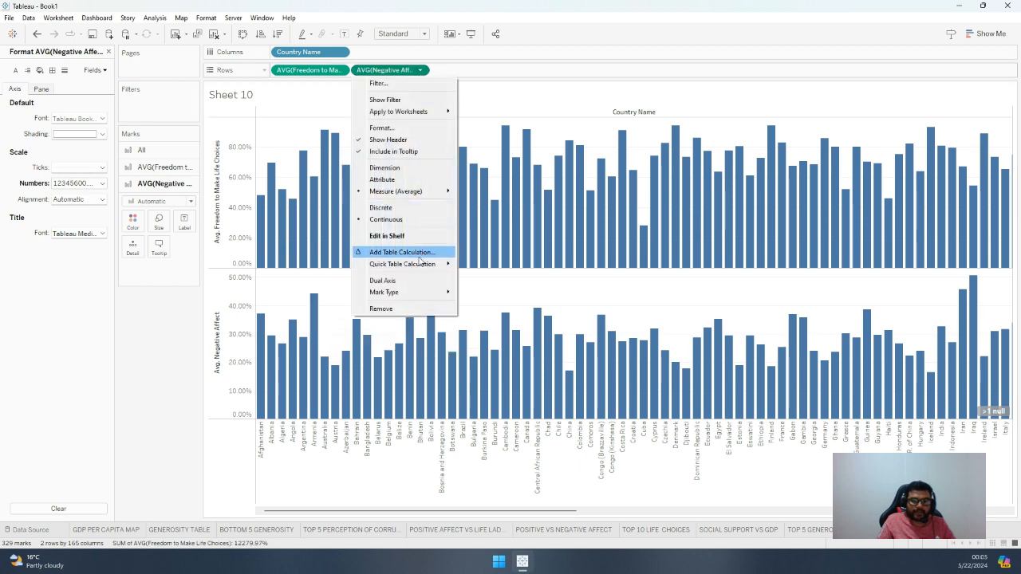
pyautogui.click(399, 280)
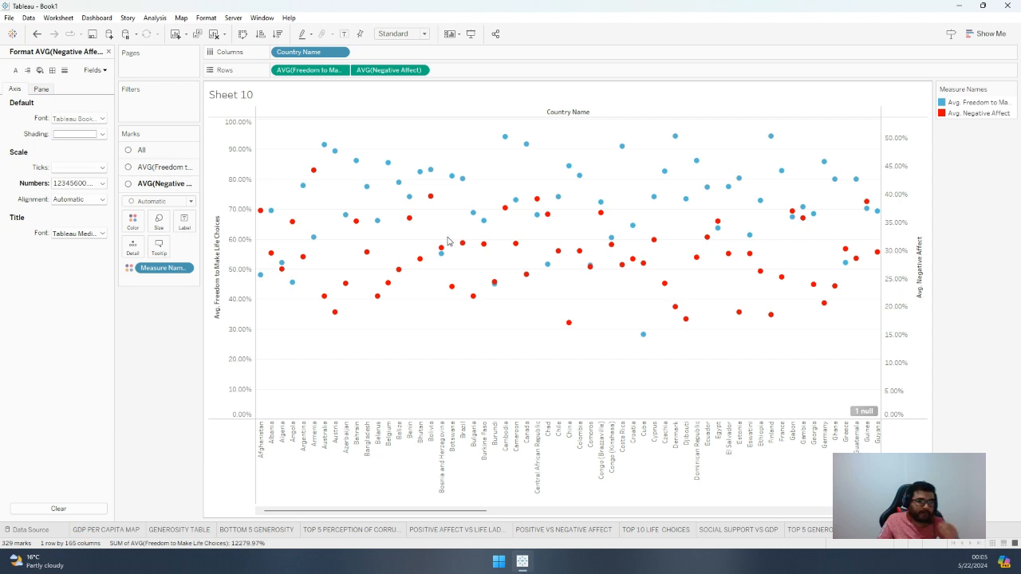
pyautogui.click(174, 170)
pyautogui.click(174, 189)
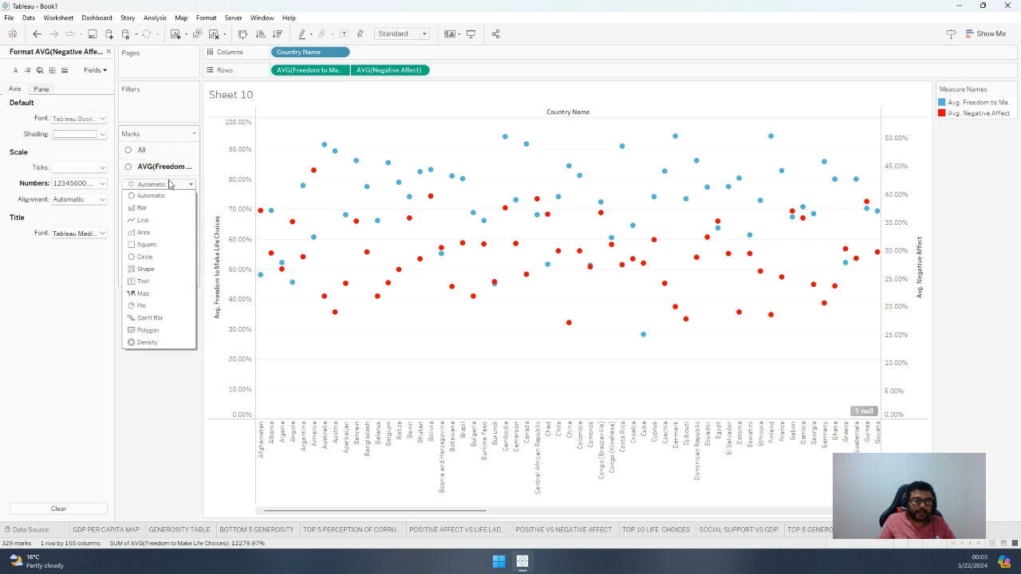
pyautogui.click(150, 224)
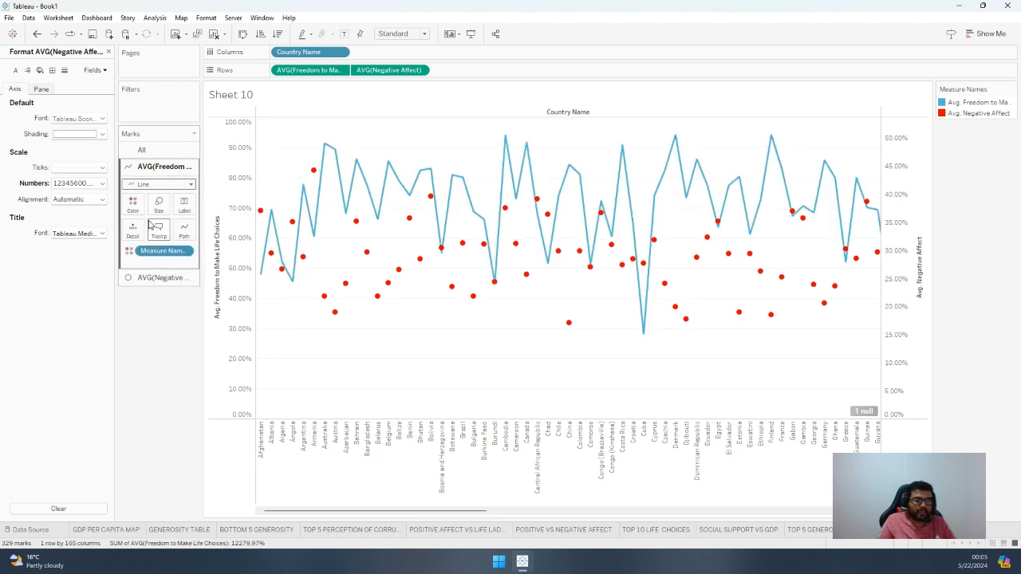
# Rename the worksheet as AVG FREEDOM VS NEGATIVE AFFECT
pyautogui.moveTo(259, 277)
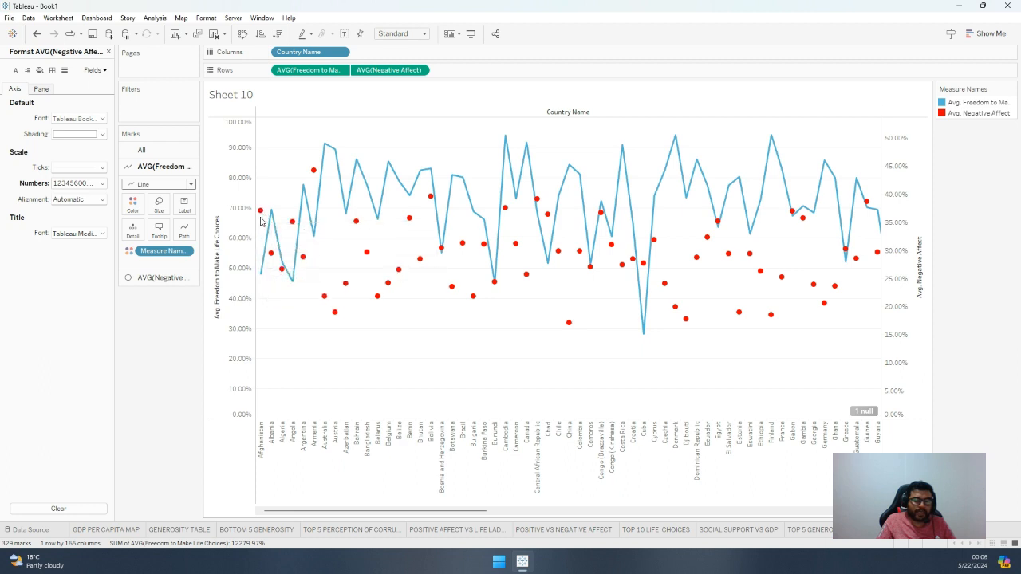
pyautogui.moveTo(263, 212)
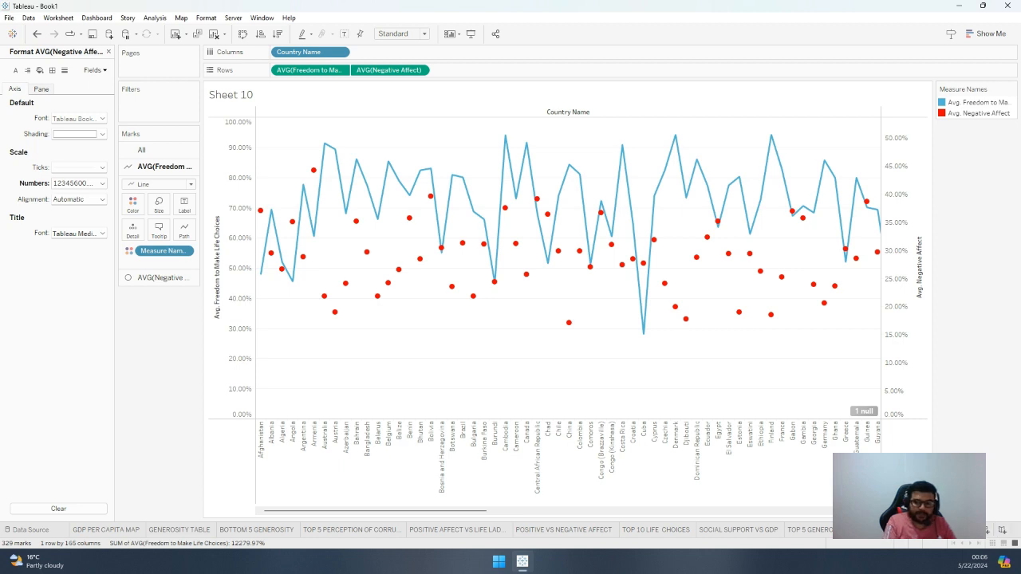
pyautogui.press('Return')
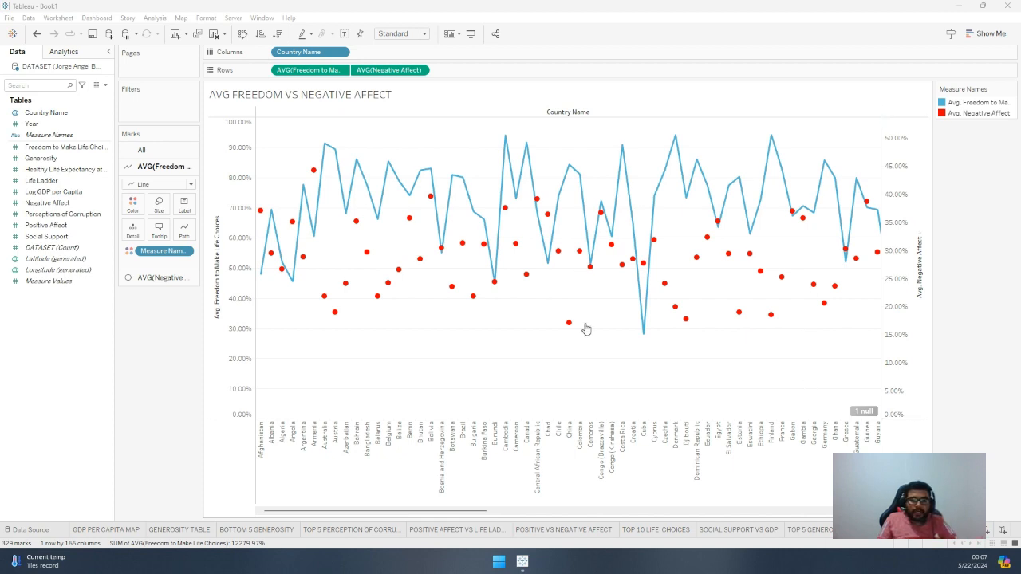
# Create a new dashboard and place TOP 5 GENEROSITY as an enlarged floating chart in the canvas's upper-left corner
pyautogui.click(989, 530)
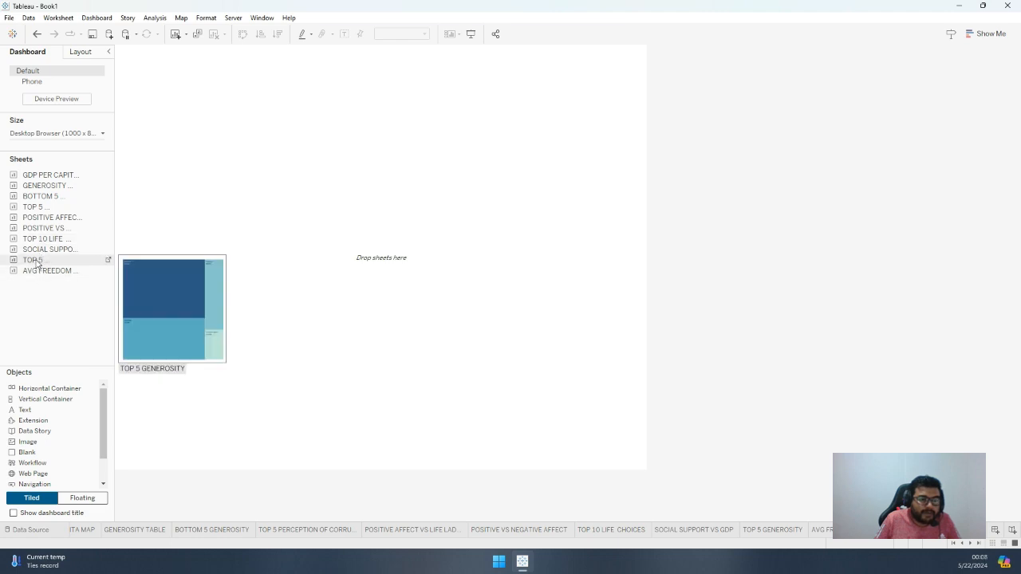
pyautogui.moveTo(36, 264); pyautogui.dragTo(212, 160)
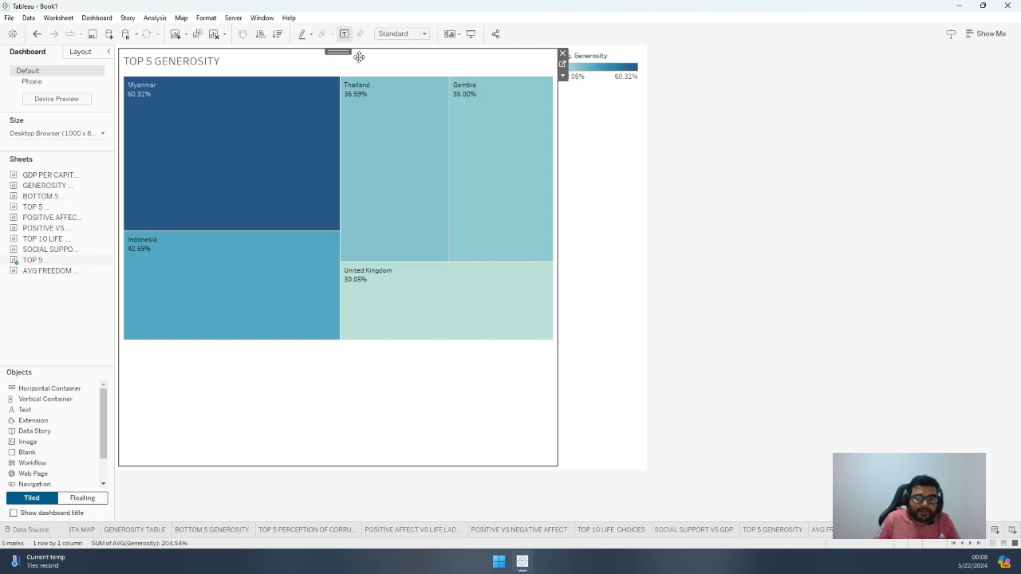
pyautogui.click(563, 76)
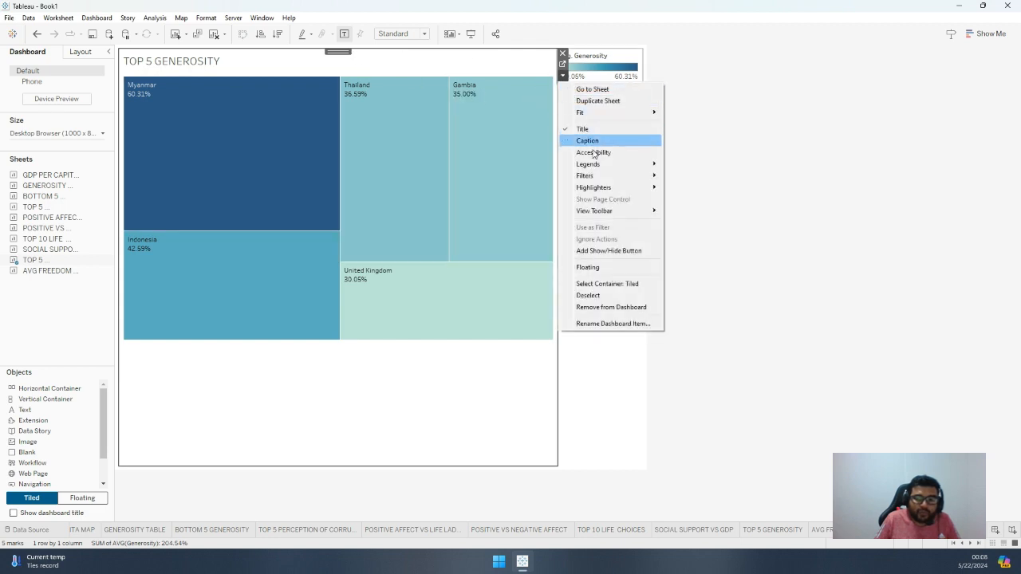
pyautogui.click(588, 267)
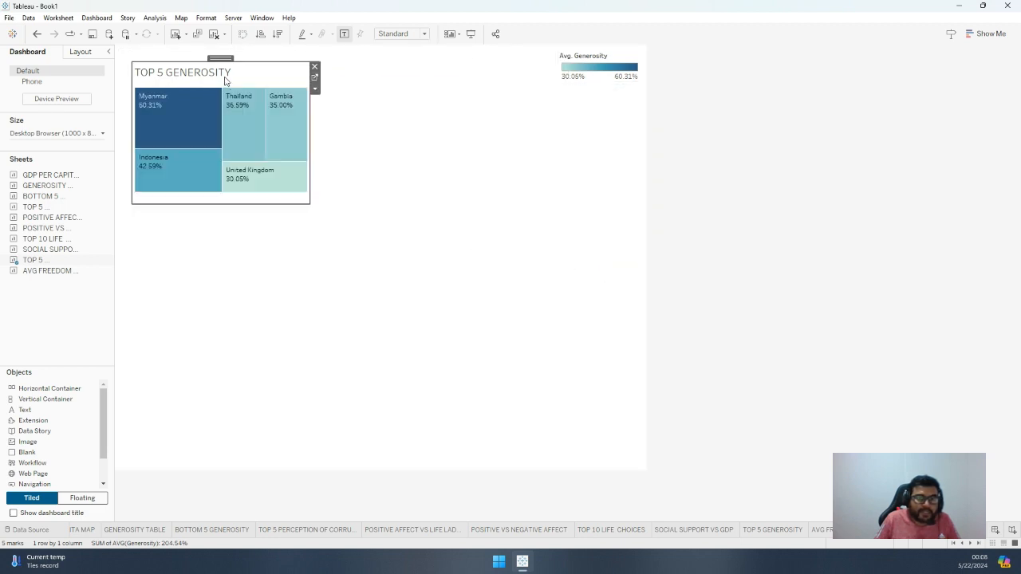
pyautogui.moveTo(221, 60); pyautogui.dragTo(209, 46)
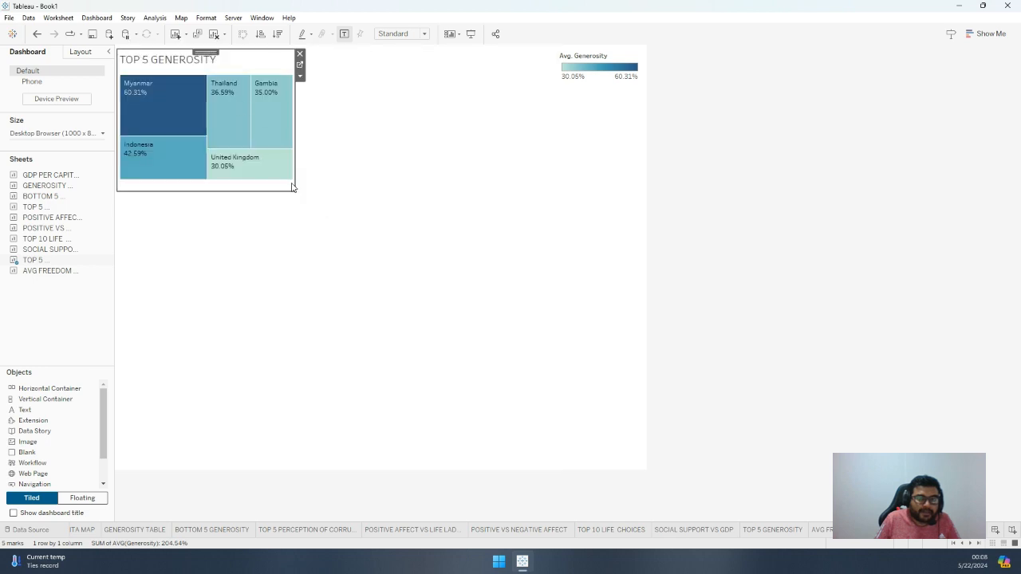
pyautogui.moveTo(294, 188); pyautogui.dragTo(357, 267)
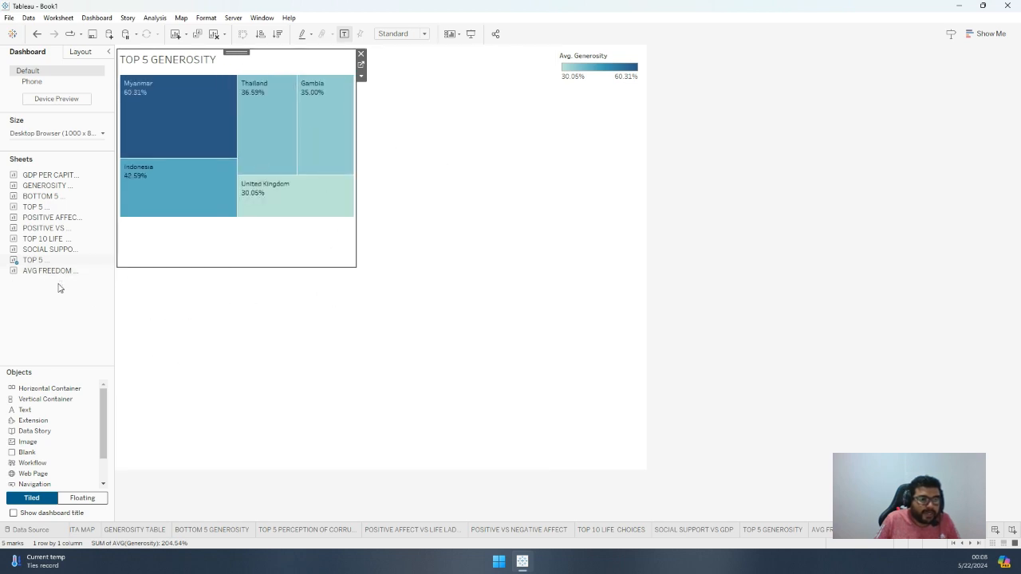
pyautogui.moveTo(39, 266)
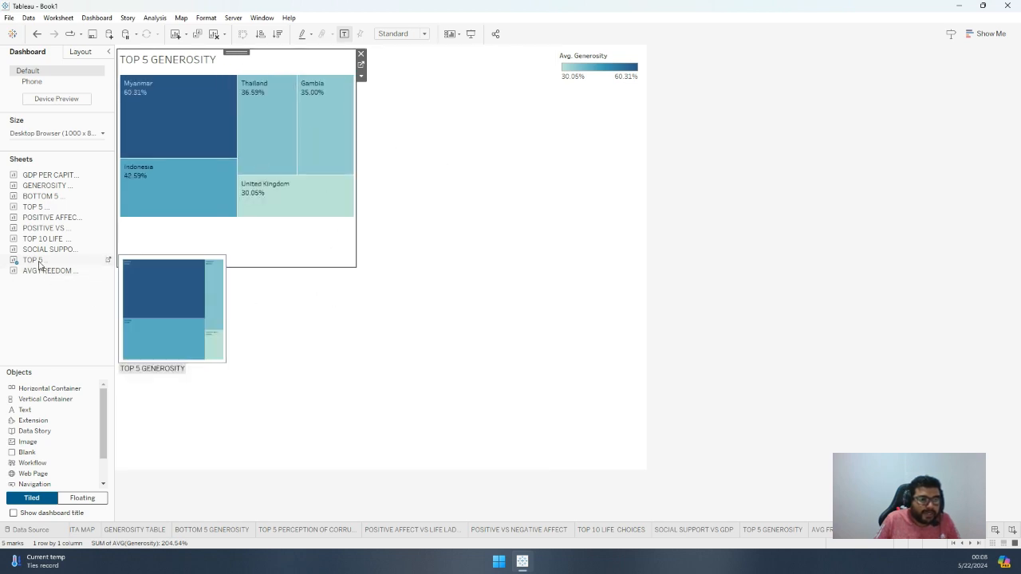
pyautogui.doubleClick(45, 200)
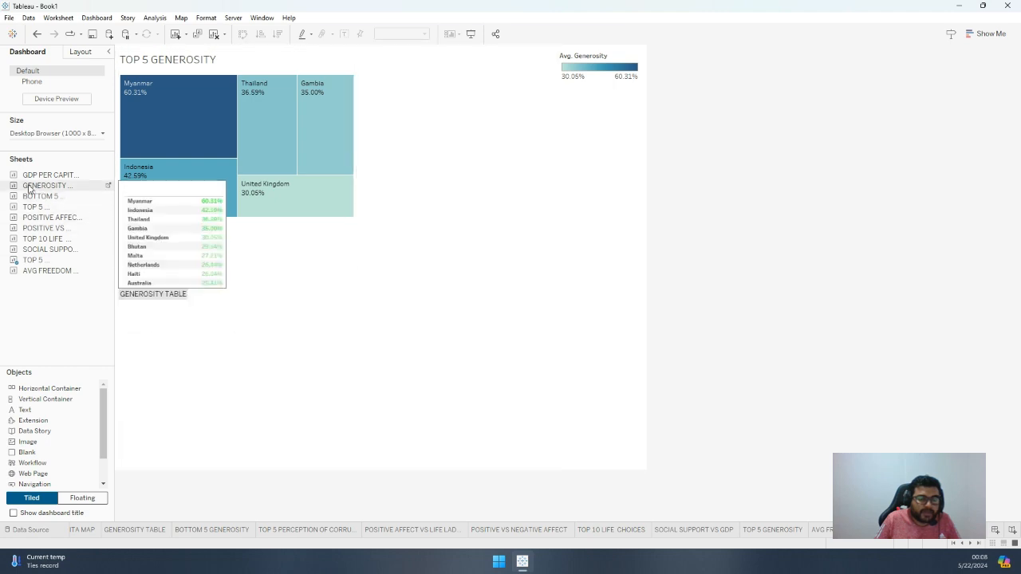
pyautogui.click(107, 185)
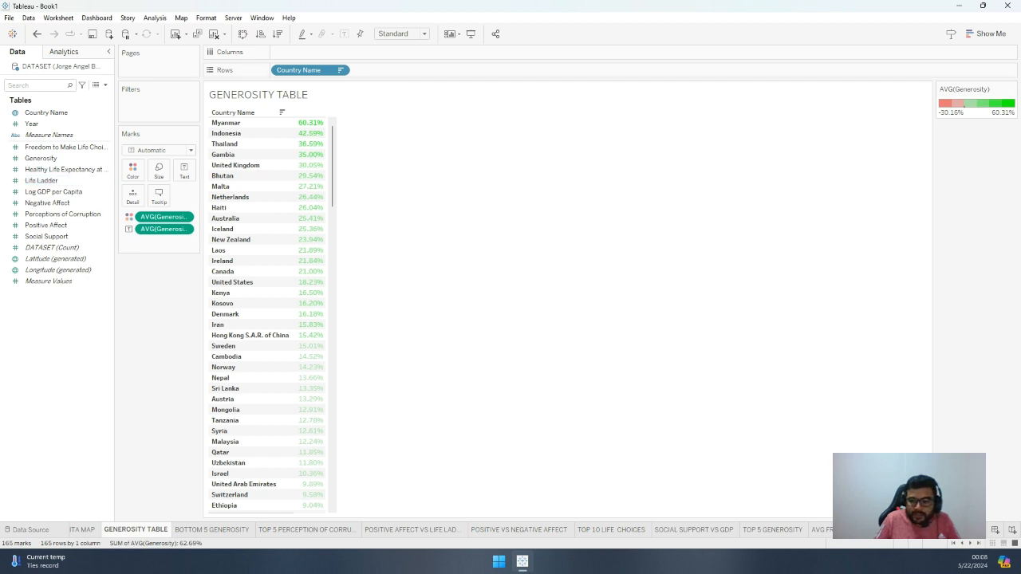
pyautogui.click(934, 530)
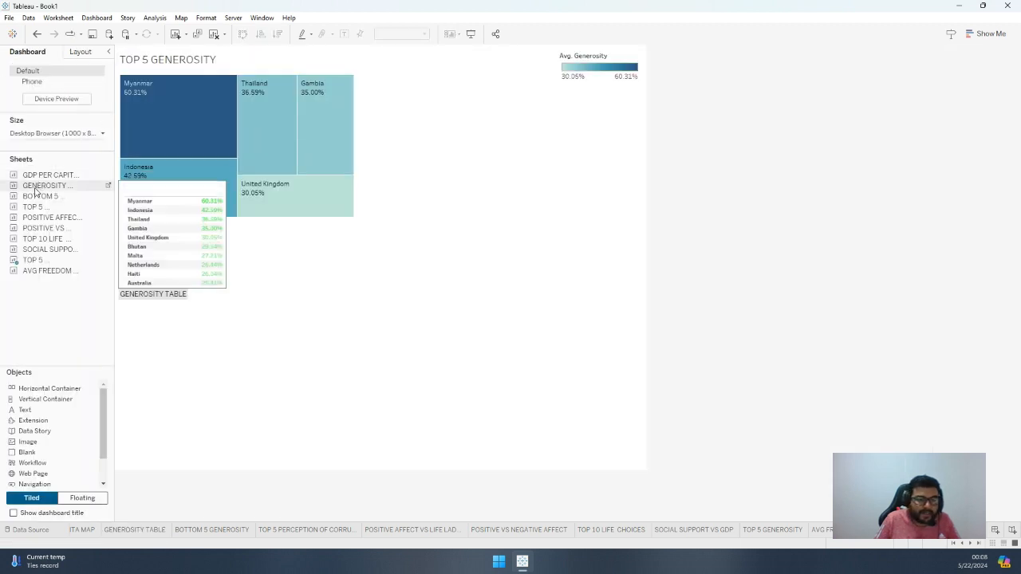
pyautogui.moveTo(309, 213); pyautogui.dragTo(436, 220)
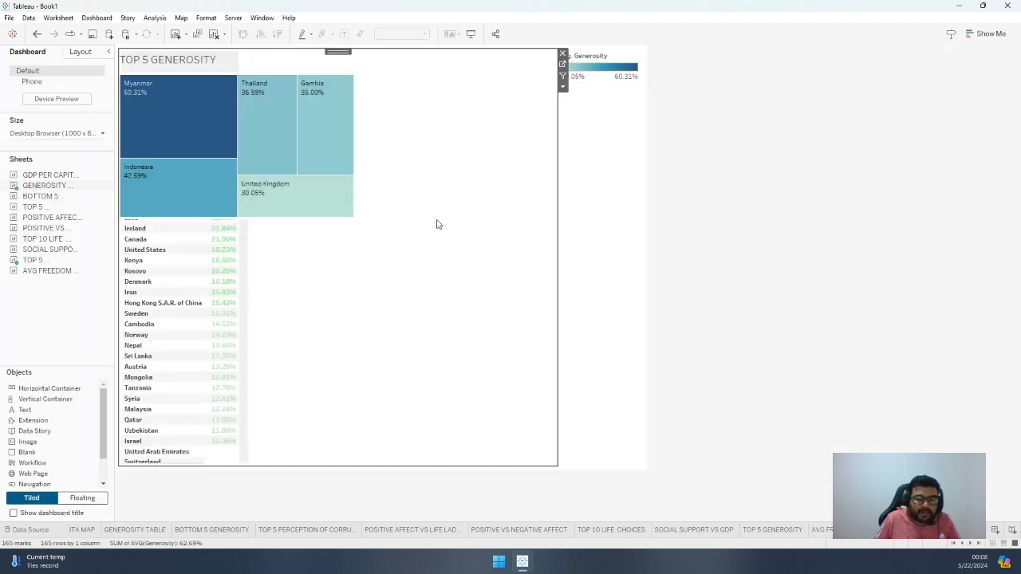
pyautogui.moveTo(54, 197)
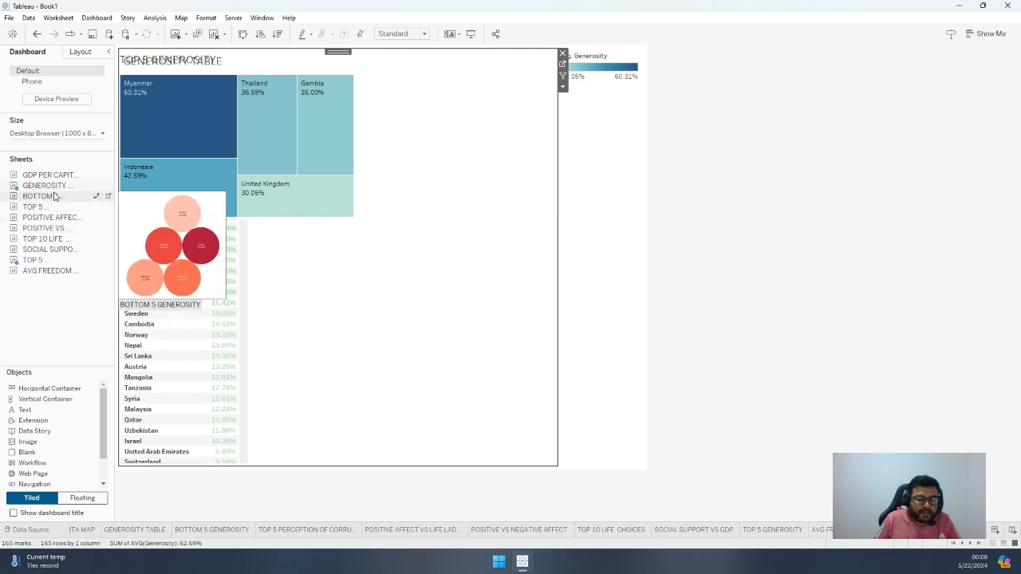
pyautogui.hotkey('ctrl', 'z')
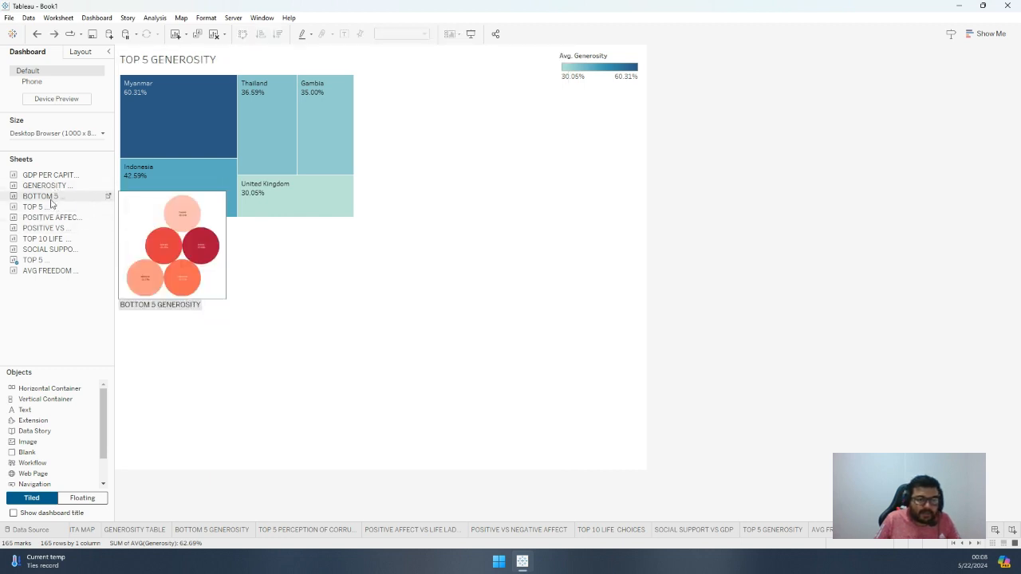
# Add BOTTOM 5 GENEROSITY as a floating chart in the canvas's lower-left corner and enlarge it to match the treemap's width
pyautogui.moveTo(54, 197); pyautogui.dragTo(356, 292)
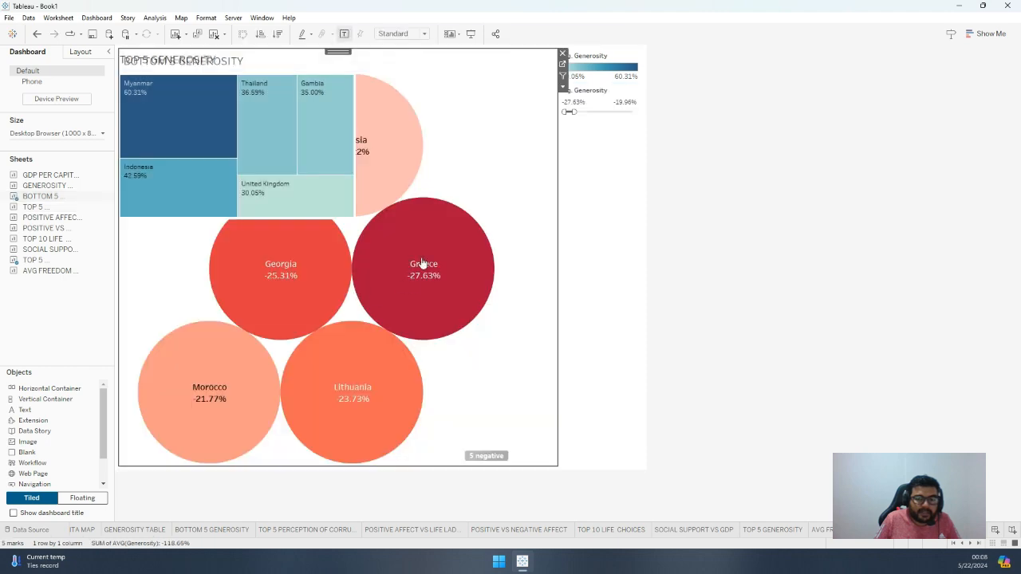
pyautogui.click(564, 87)
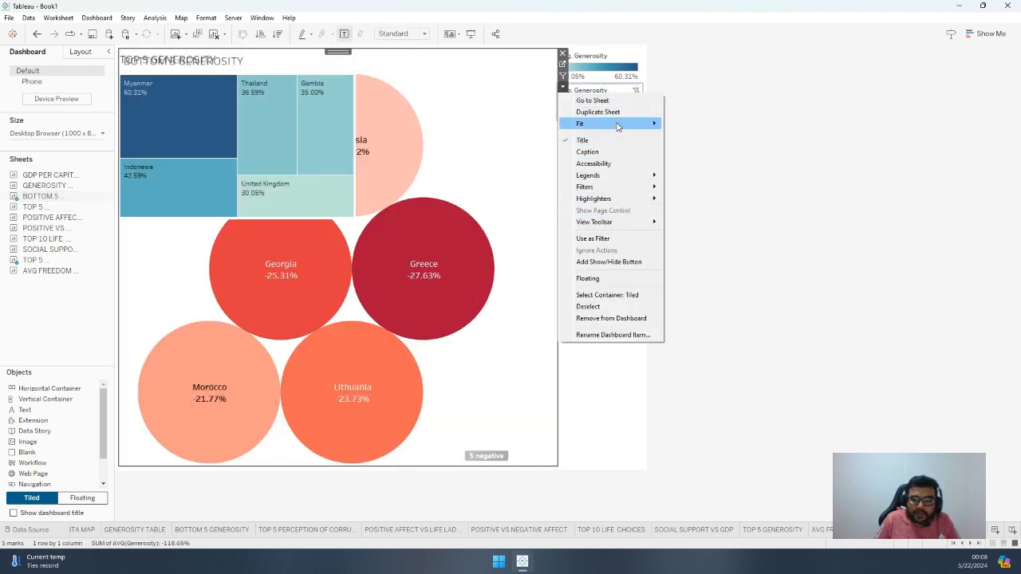
pyautogui.click(592, 278)
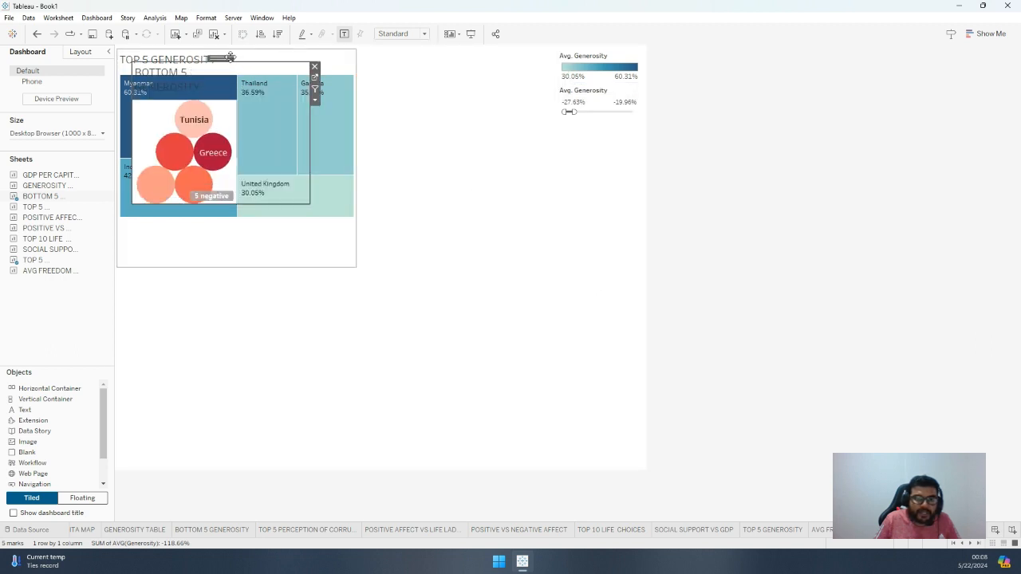
pyautogui.moveTo(221, 59); pyautogui.dragTo(207, 333)
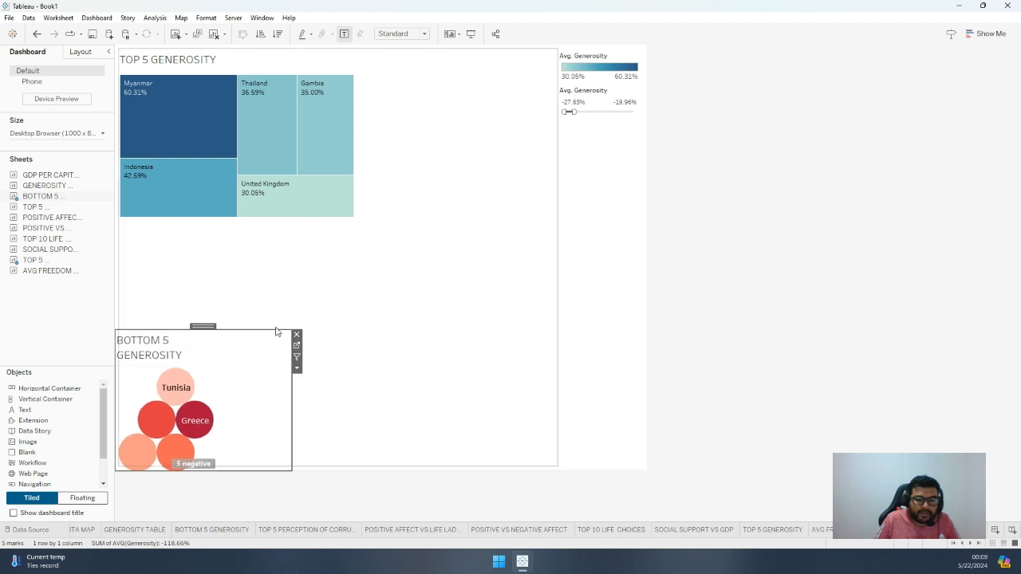
pyautogui.moveTo(290, 336); pyautogui.dragTo(357, 260)
# Reduce the height of the floating TOP 5 GENEROSITY chart to clear the BOTTOM 5 GENEROSITY title and adjust its position
pyautogui.click(336, 216)
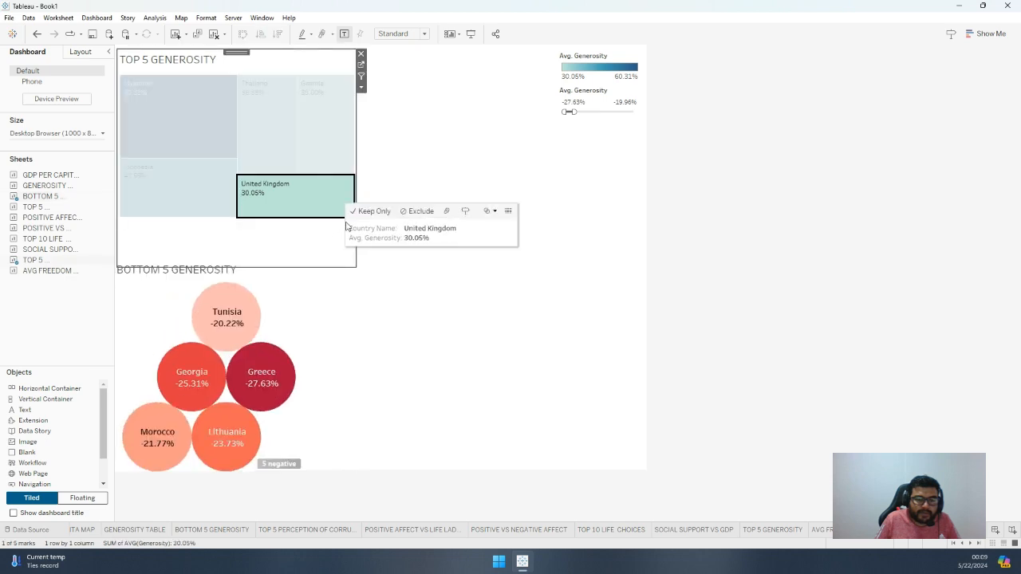
pyautogui.click(301, 241)
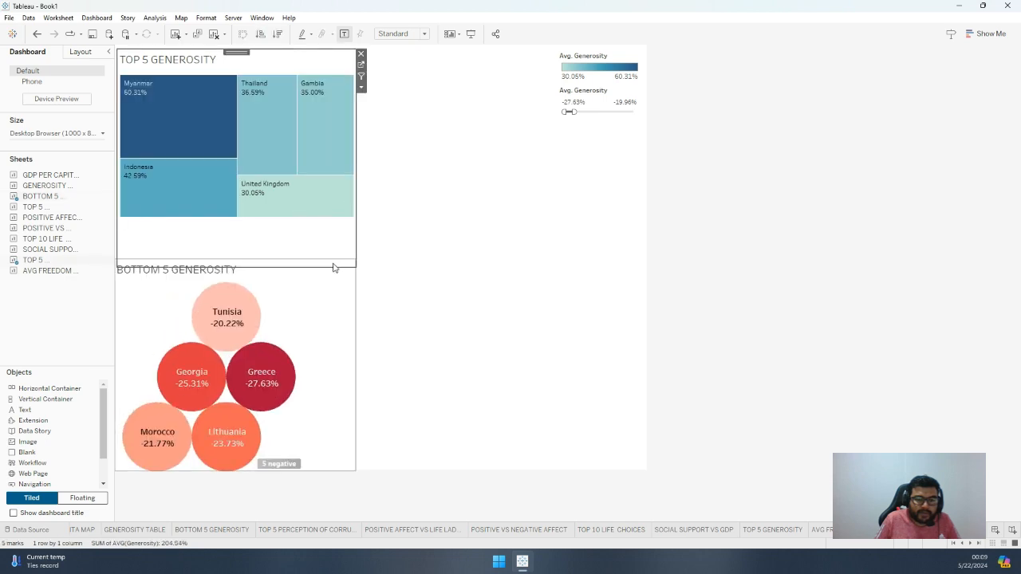
pyautogui.moveTo(339, 267); pyautogui.dragTo(334, 257)
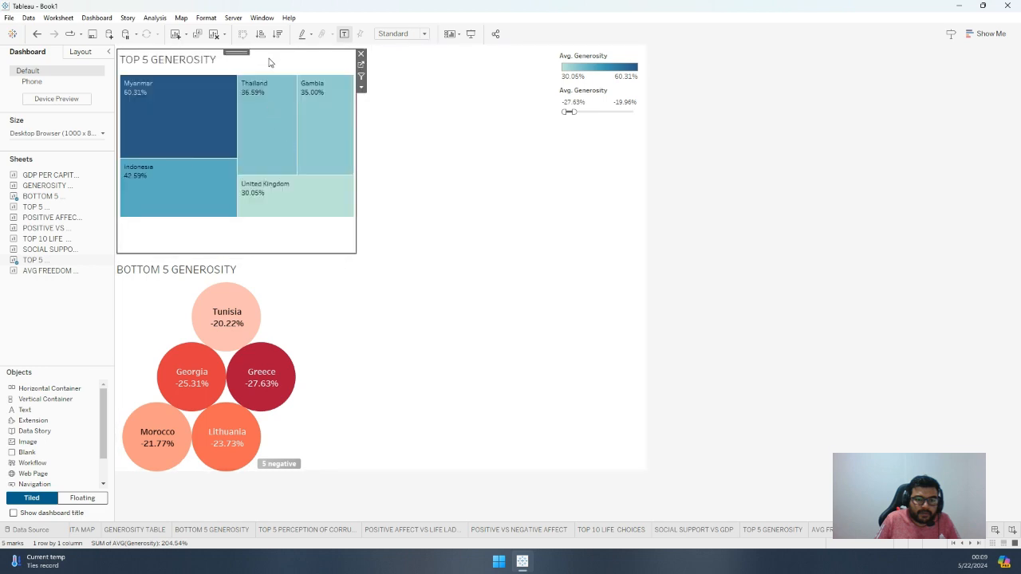
pyautogui.moveTo(240, 51); pyautogui.dragTo(239, 64)
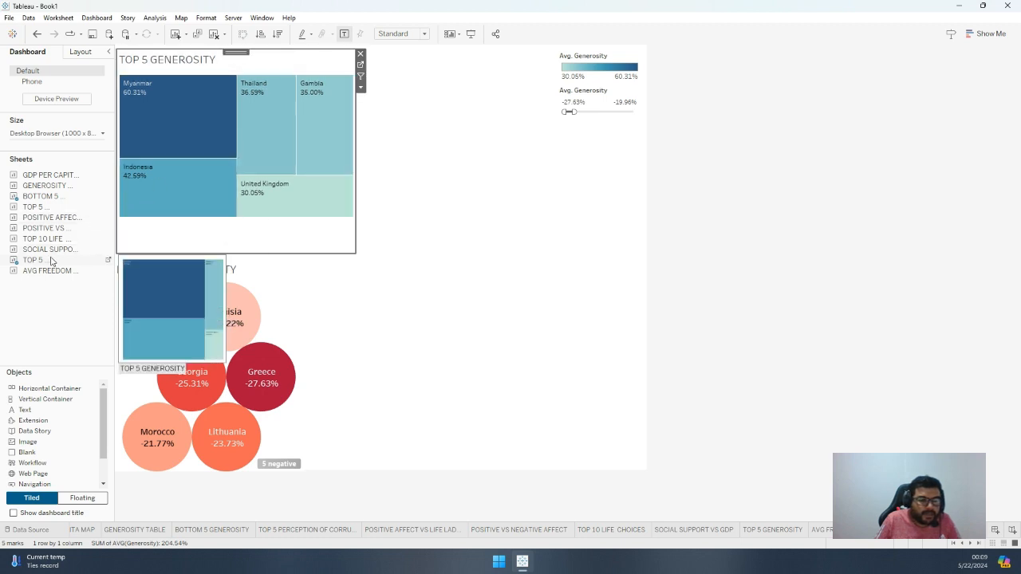
# Add GENEROSITY TABLE to the dashboard as a floating item and place it beside the TOP 5 GENEROSITY treemap
pyautogui.click(48, 186)
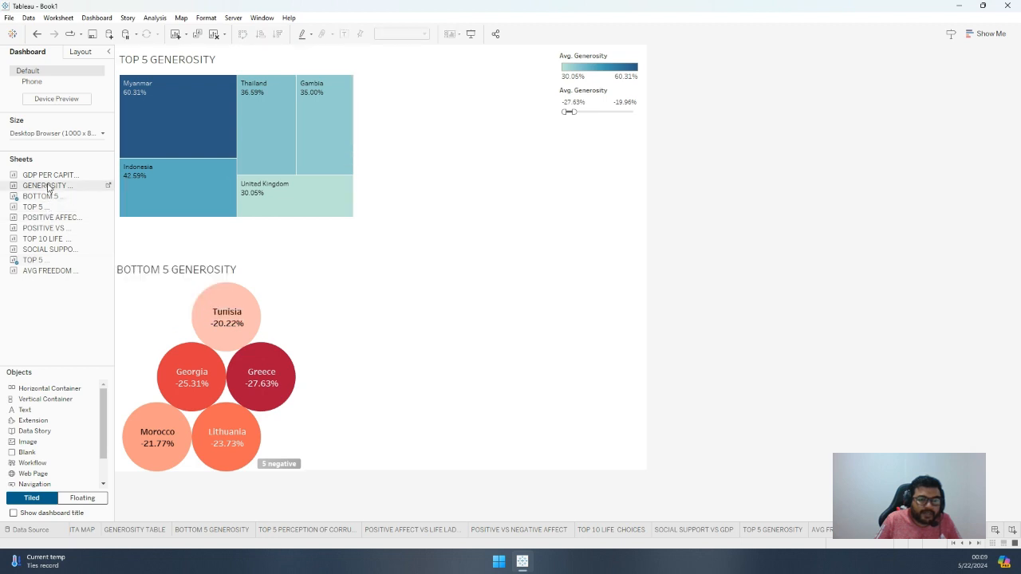
pyautogui.moveTo(144, 196); pyautogui.dragTo(503, 186)
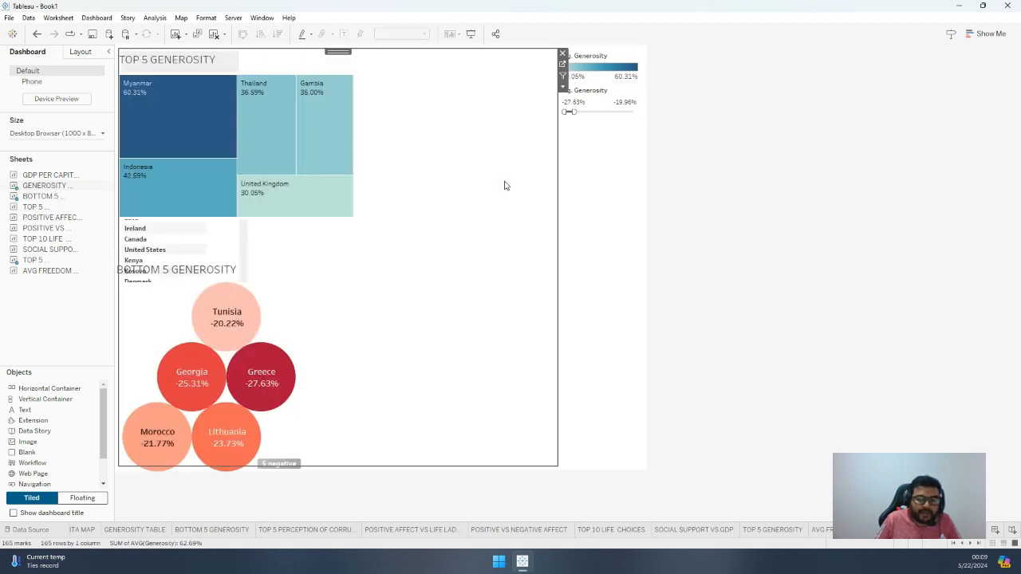
pyautogui.click(563, 85)
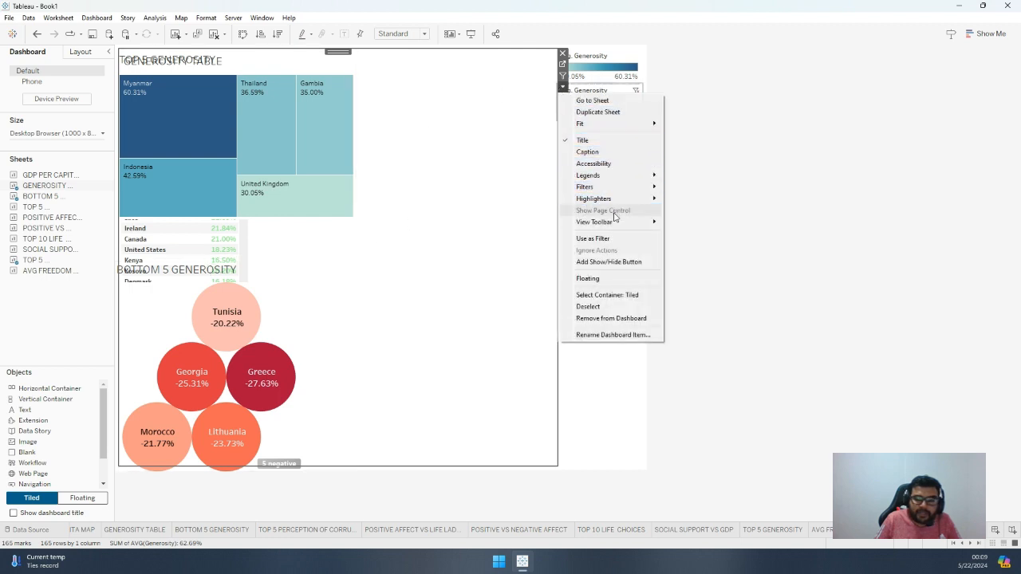
pyautogui.click(588, 278)
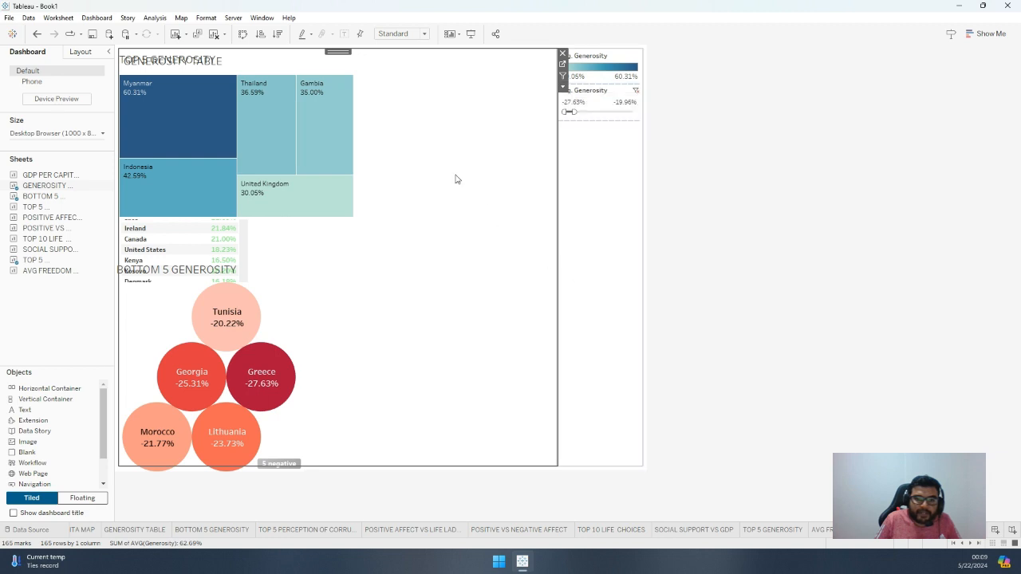
pyautogui.moveTo(220, 54); pyautogui.dragTo(469, 49)
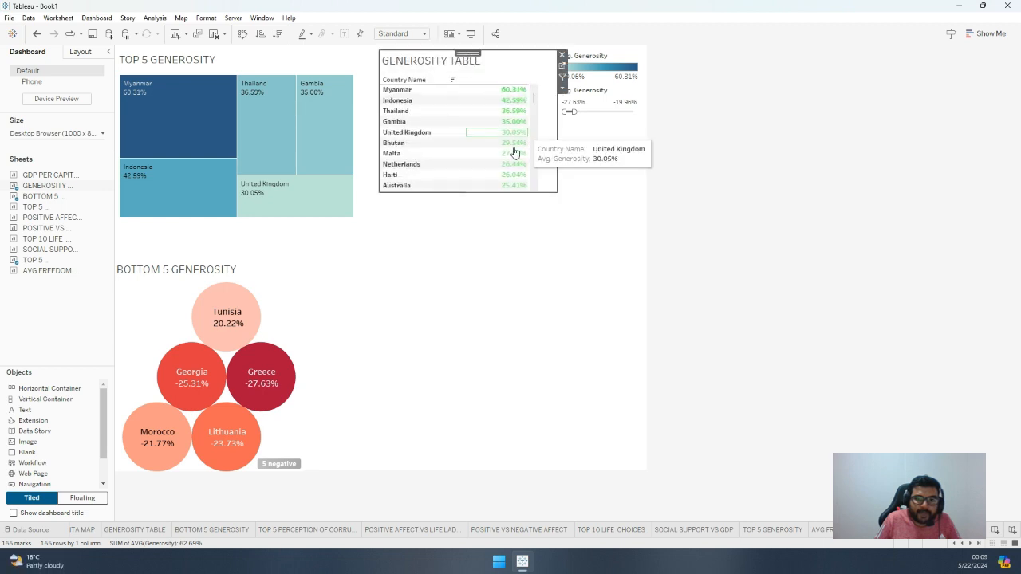
# Stretch the floating GENEROSITY TABLE down to the canvas's lower edge and look through its country rows
pyautogui.moveTo(458, 192); pyautogui.dragTo(483, 473)
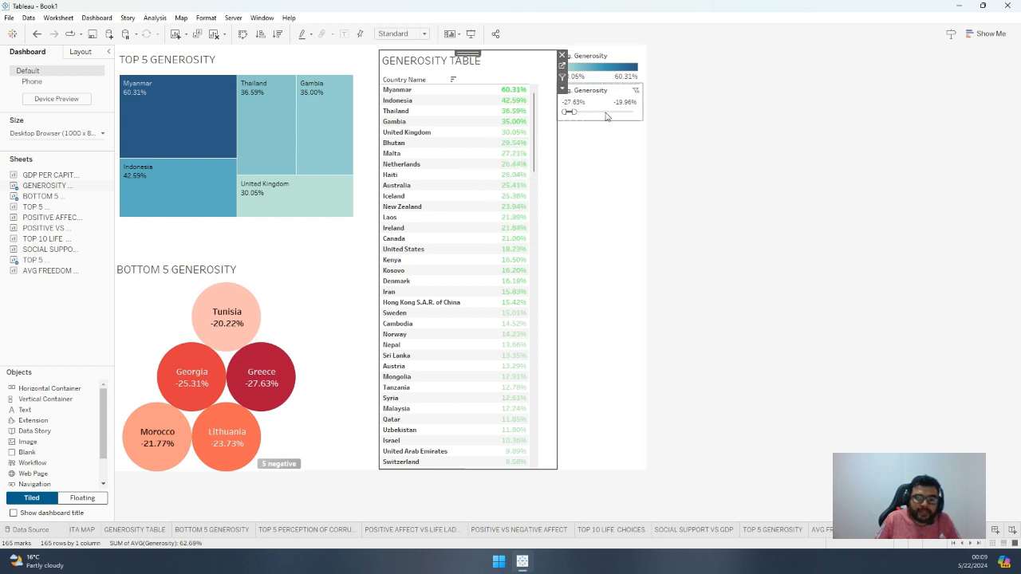
pyautogui.click(563, 80)
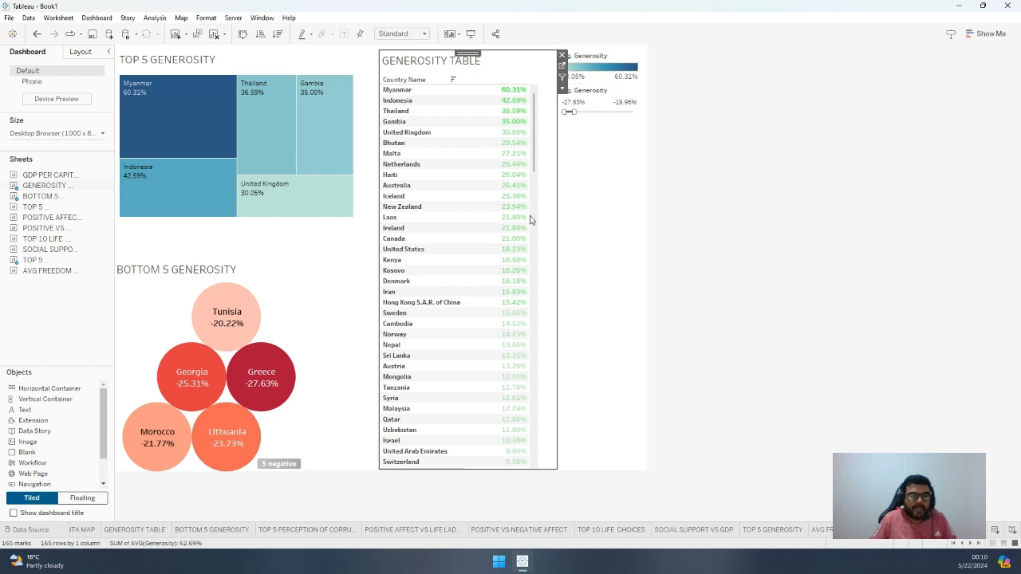
pyautogui.scroll(-10, 495, 211)
pyautogui.scroll(-5, 486, 224)
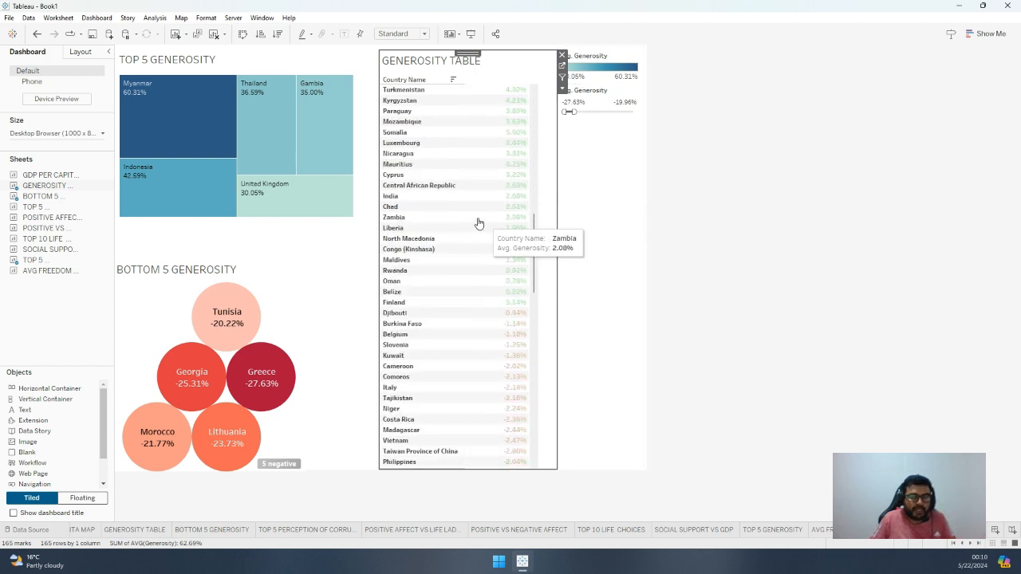
pyautogui.scroll(15, 488, 112)
pyautogui.scroll(2, 489, 114)
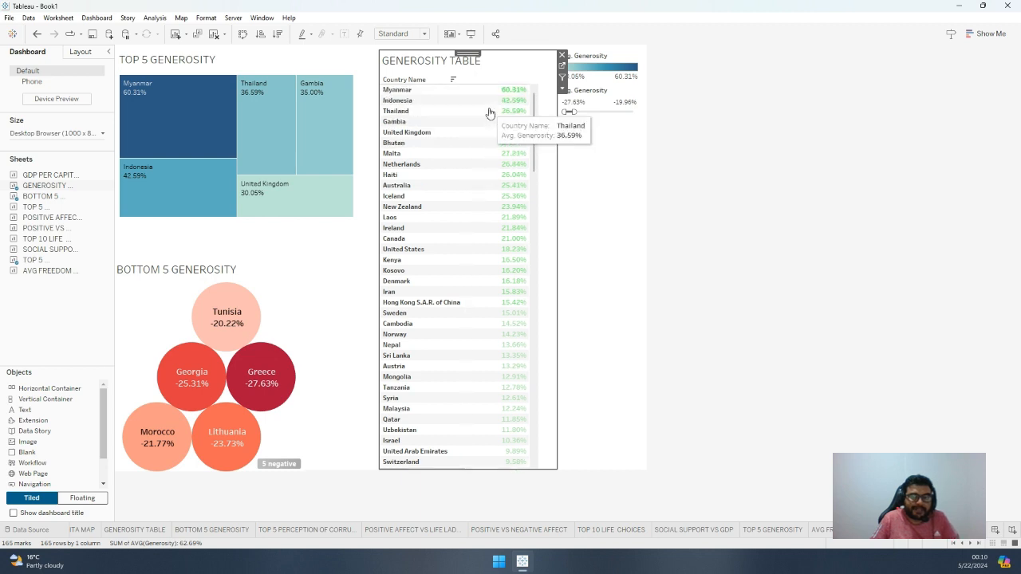
# Remove the Avg. Generosity colour legend and the Avg. Generosity range filter from the dashboard
pyautogui.click(632, 57)
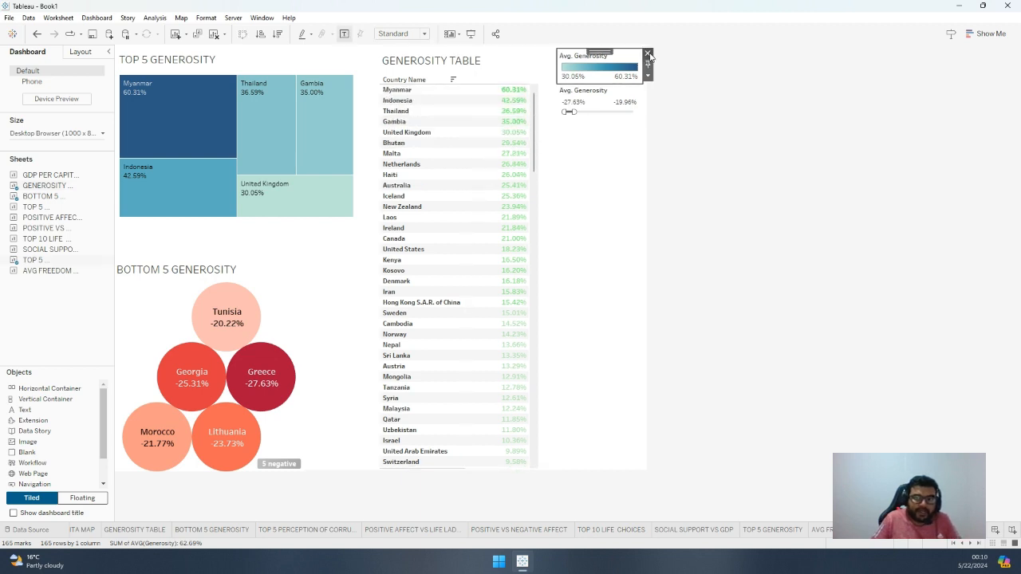
pyautogui.press('Delete')
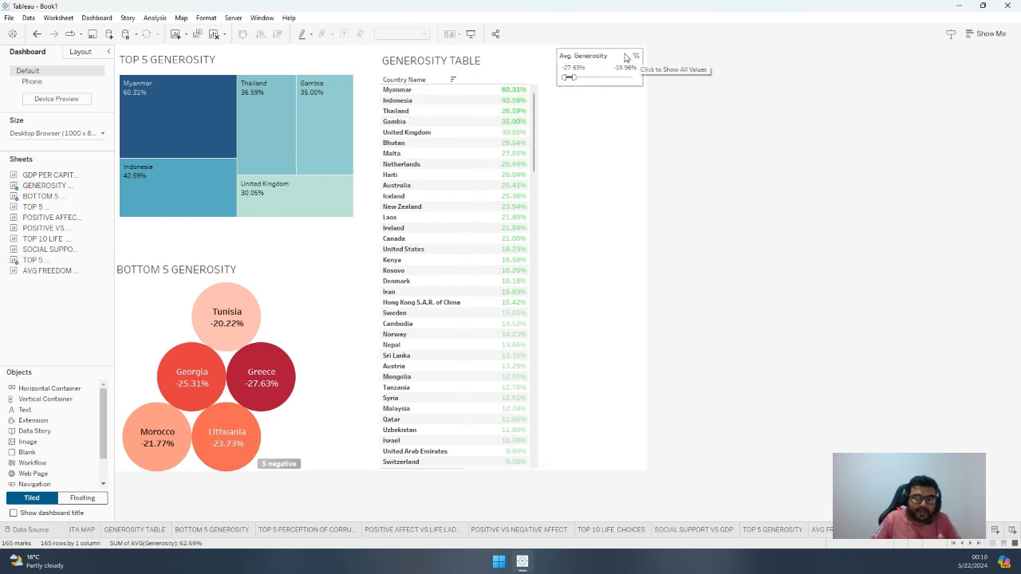
pyautogui.click(635, 57)
# Move GENEROSITY TABLE to the canvas's upper-right corner and widen it leftwards to meet the TOP 5 GENEROSITY treemap
pyautogui.click(526, 61)
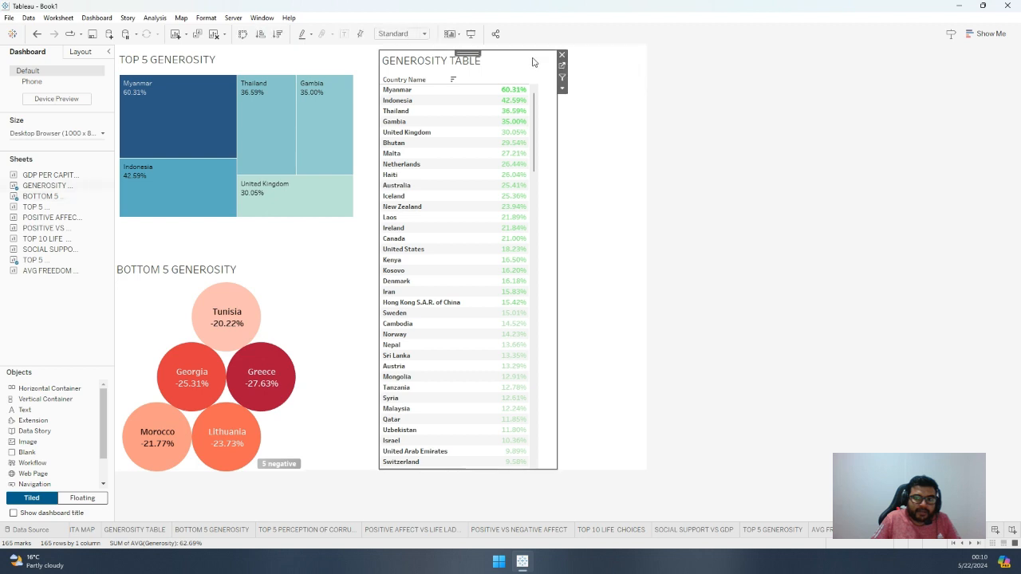
pyautogui.moveTo(479, 60); pyautogui.dragTo(557, 46)
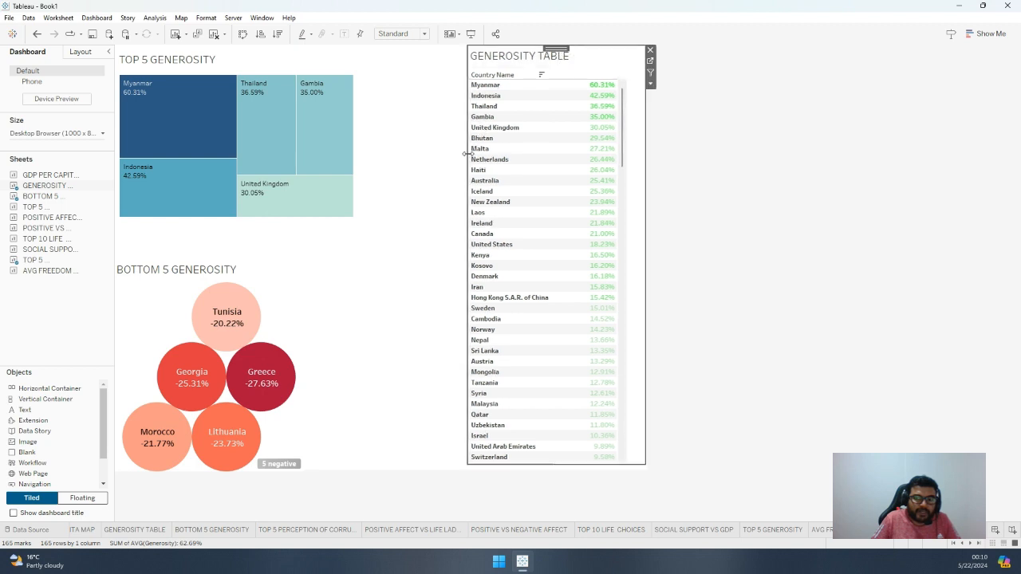
pyautogui.moveTo(468, 159); pyautogui.dragTo(361, 175)
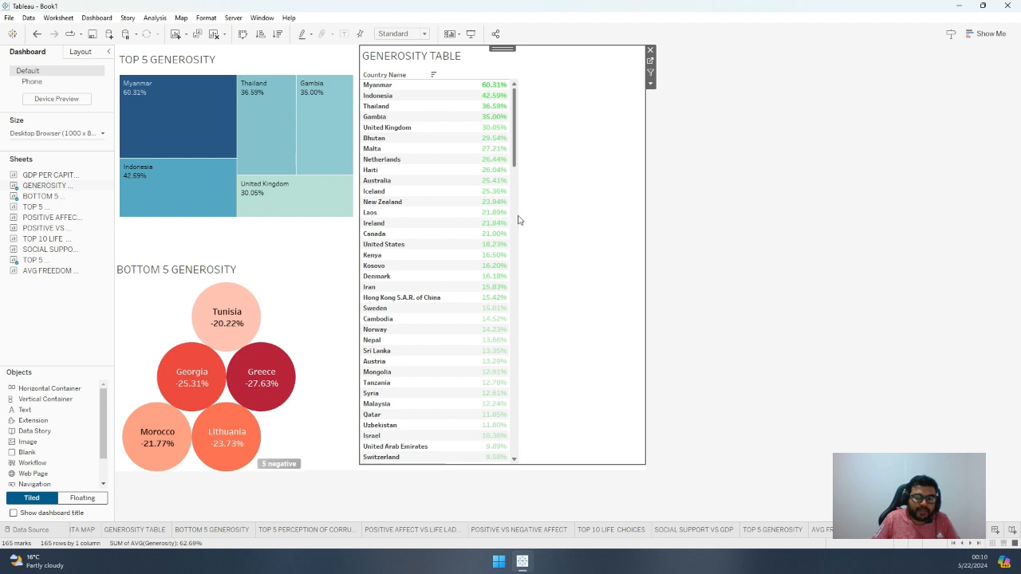
# Widen the value column inside GENEROSITY TABLE to fill more of the item's width
pyautogui.scroll(-5, 510, 221)
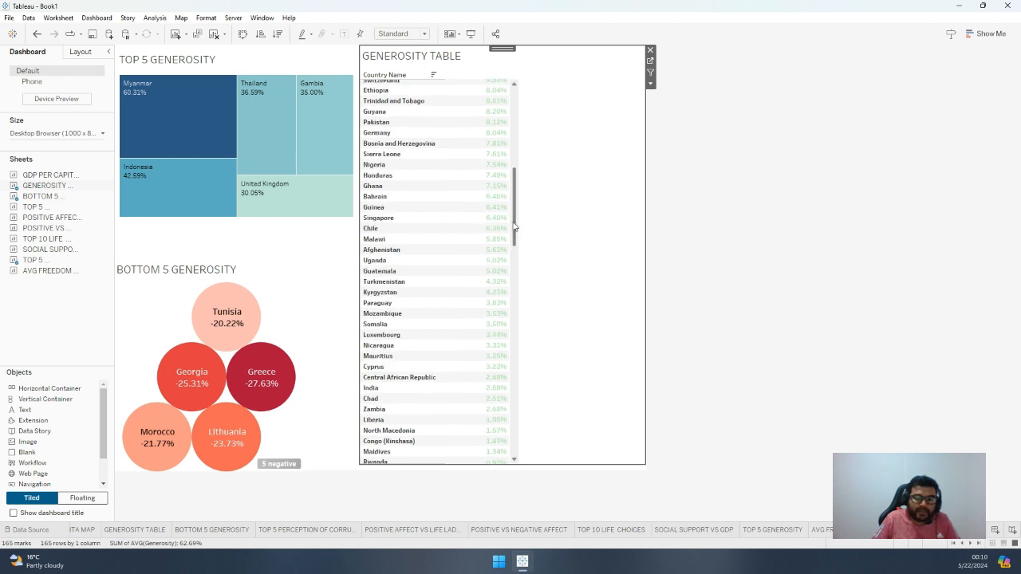
pyautogui.scroll(10, 534, 157)
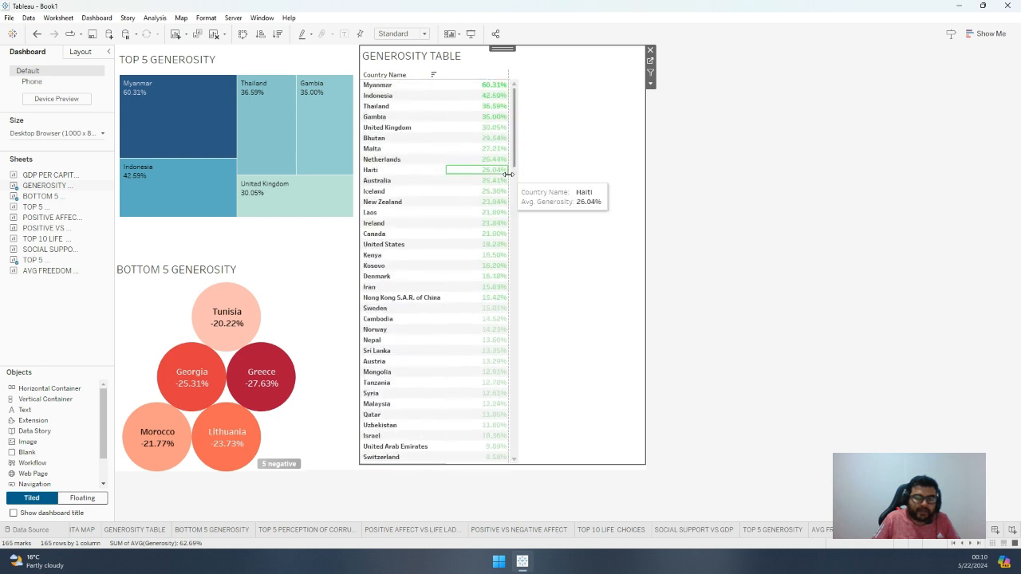
pyautogui.moveTo(515, 172); pyautogui.dragTo(575, 182)
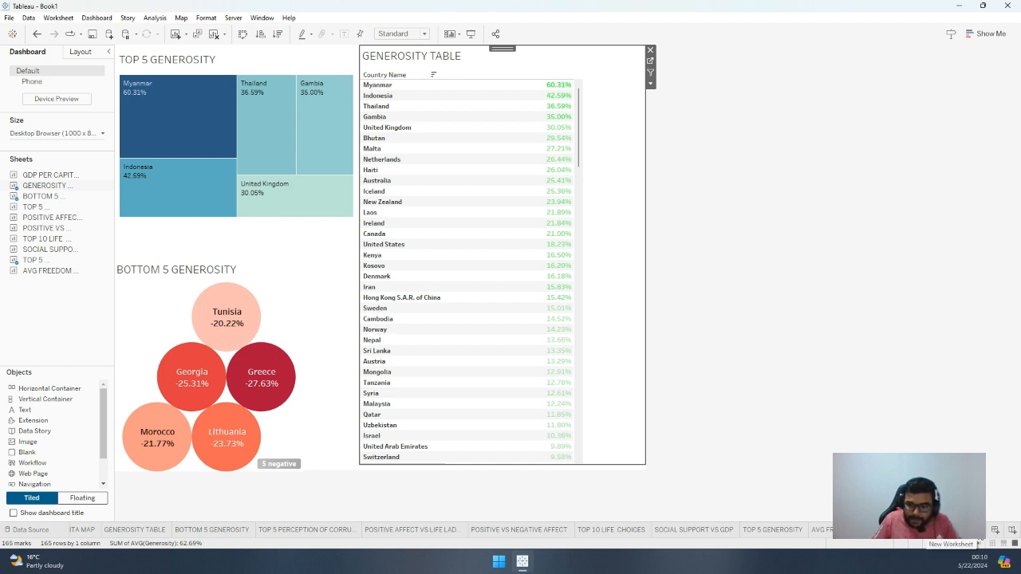
# Create a new dashboard and place TOP 5 PERCEPTION OF CORRUPTION as an enlarged floating chart in the canvas's upper-left corner
pyautogui.click(995, 529)
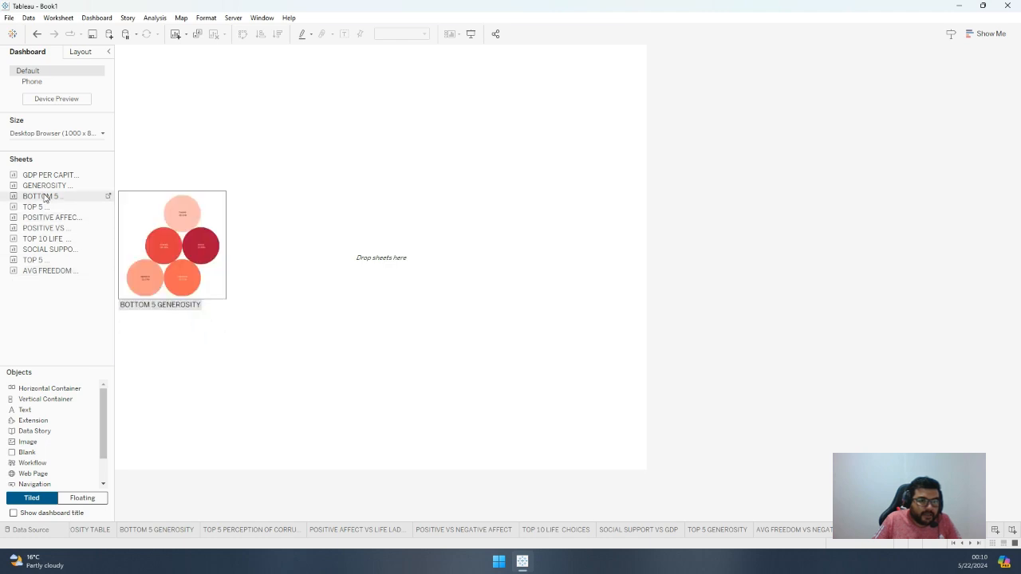
pyautogui.moveTo(47, 177)
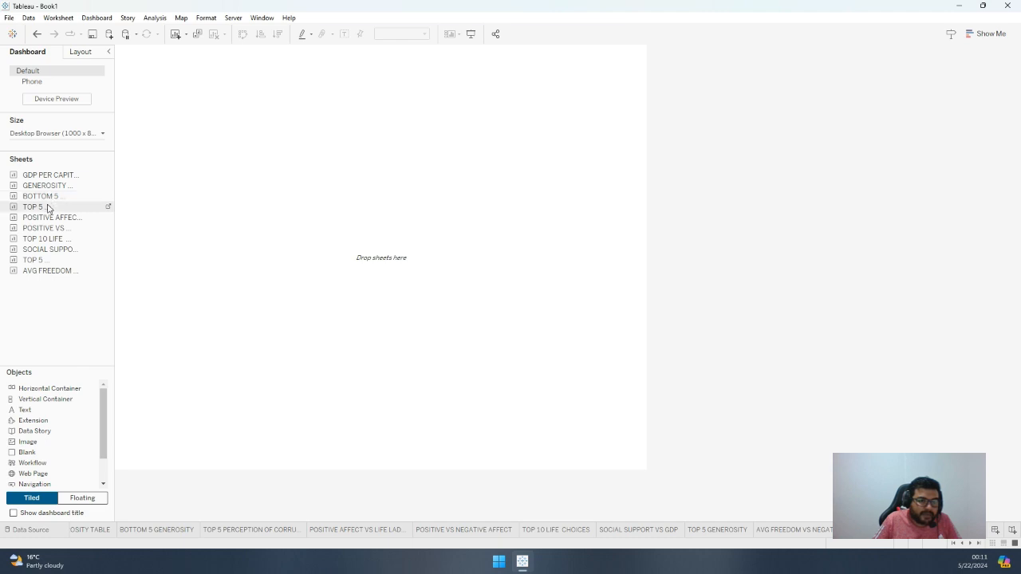
pyautogui.moveTo(80, 205); pyautogui.dragTo(222, 186)
pyautogui.moveTo(261, 233); pyautogui.dragTo(261, 233)
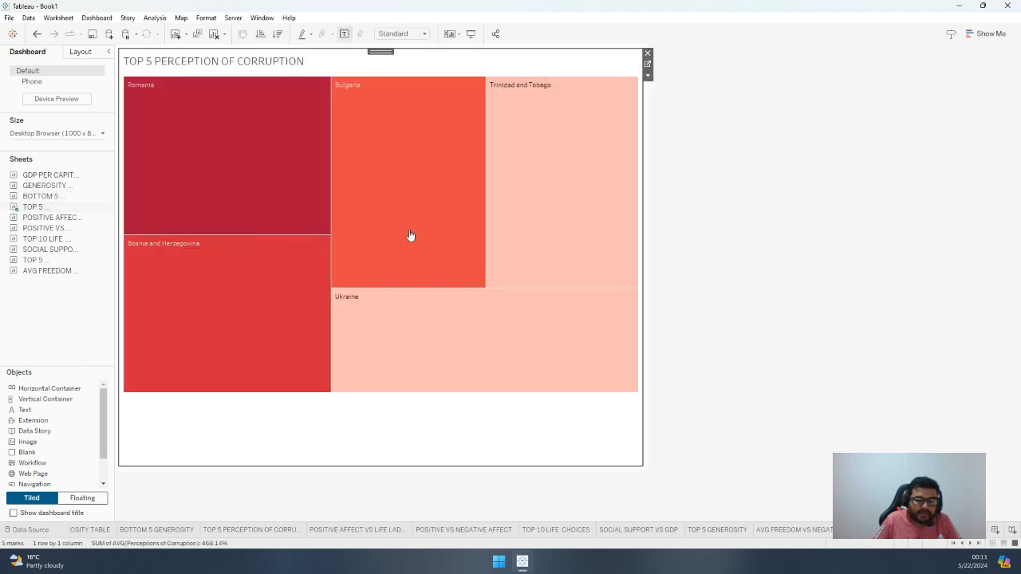
pyautogui.click(647, 74)
pyautogui.click(692, 268)
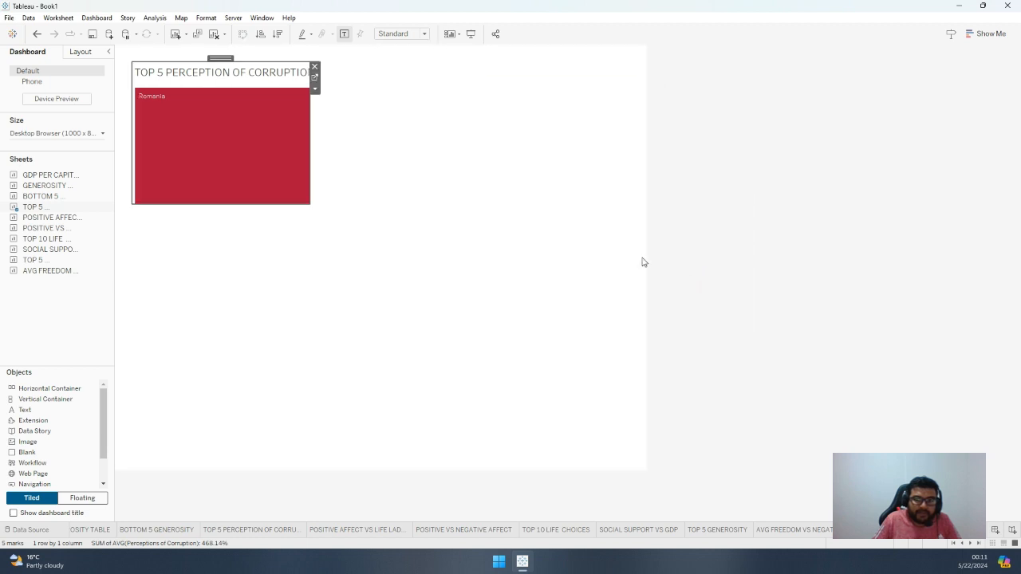
pyautogui.moveTo(226, 56); pyautogui.dragTo(212, 50)
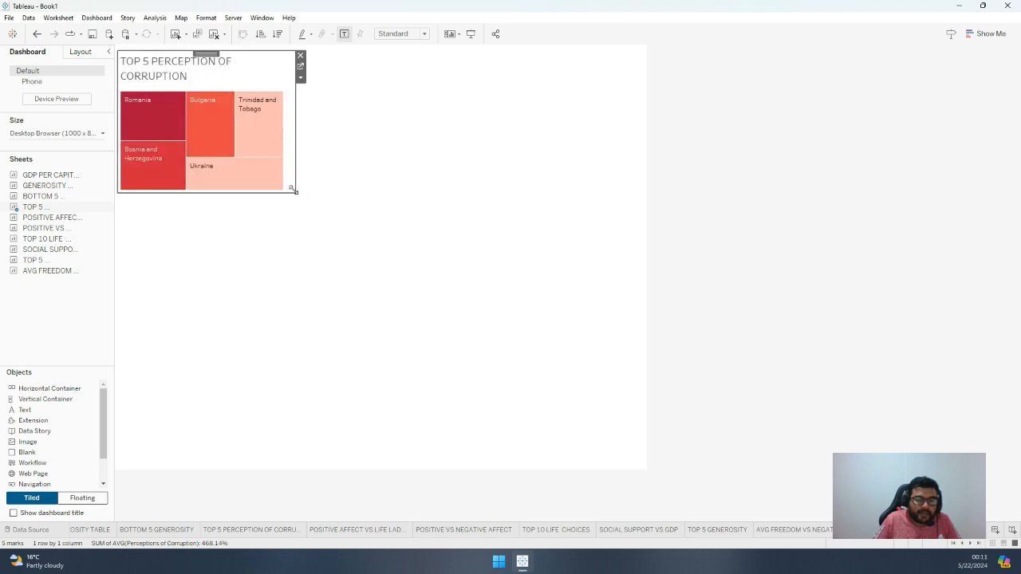
pyautogui.moveTo(292, 189); pyautogui.dragTo(478, 265)
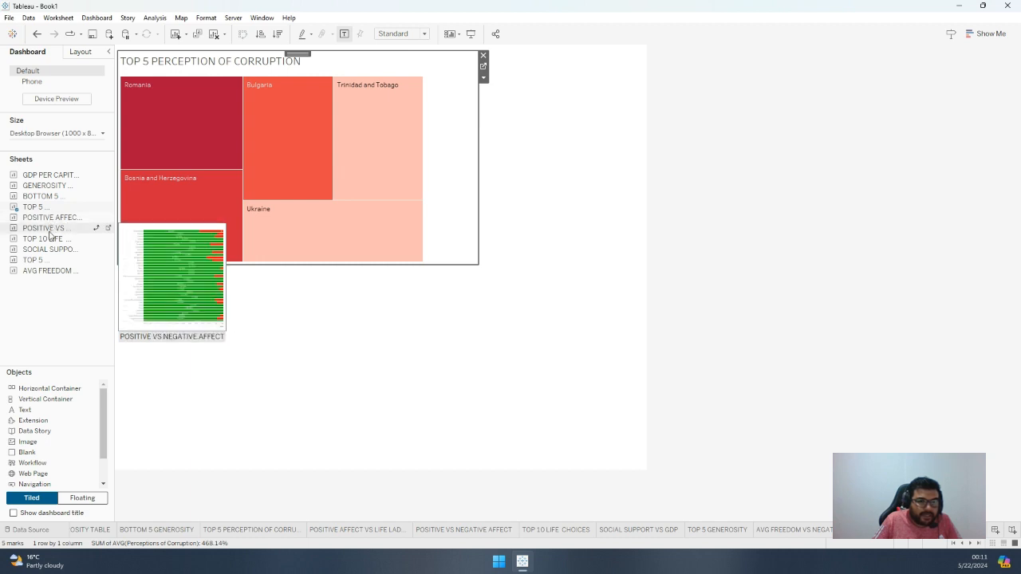
# Add POSITIVE VS NEGATIVE AFFECT as a floating chart and place it below the corruption treemap
pyautogui.click(49, 231)
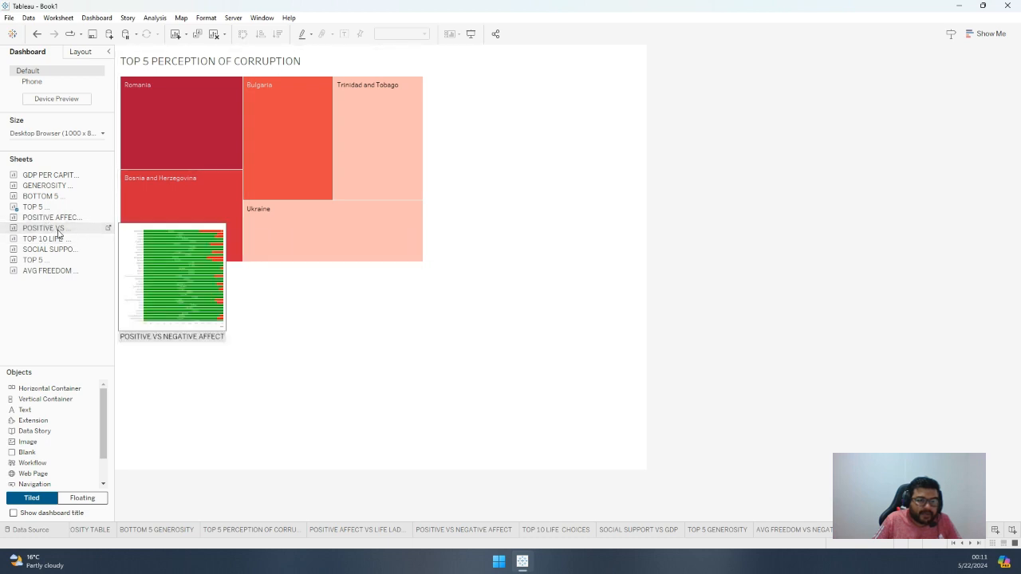
pyautogui.moveTo(56, 230); pyautogui.dragTo(279, 304)
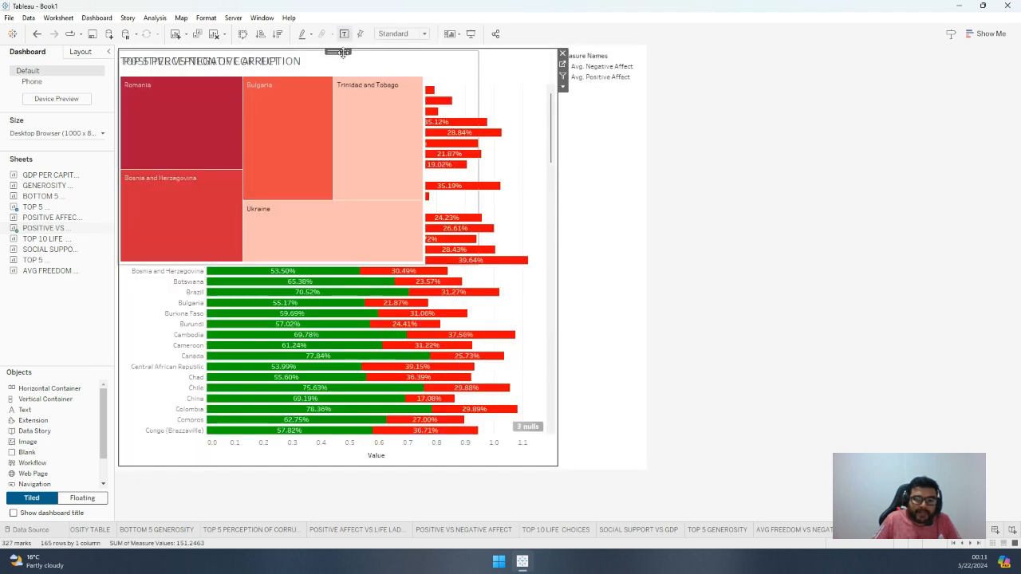
pyautogui.click(563, 87)
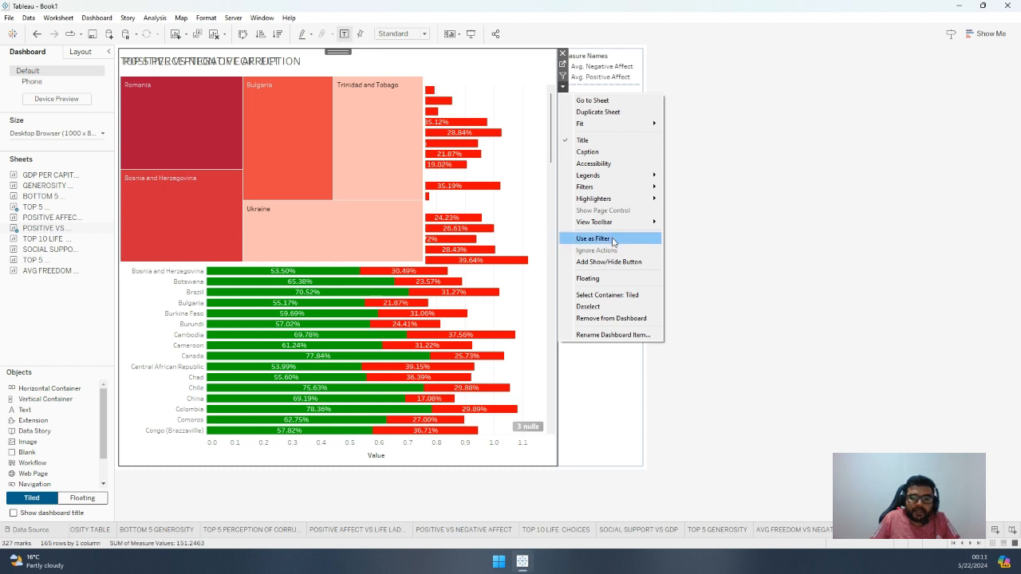
pyautogui.click(603, 282)
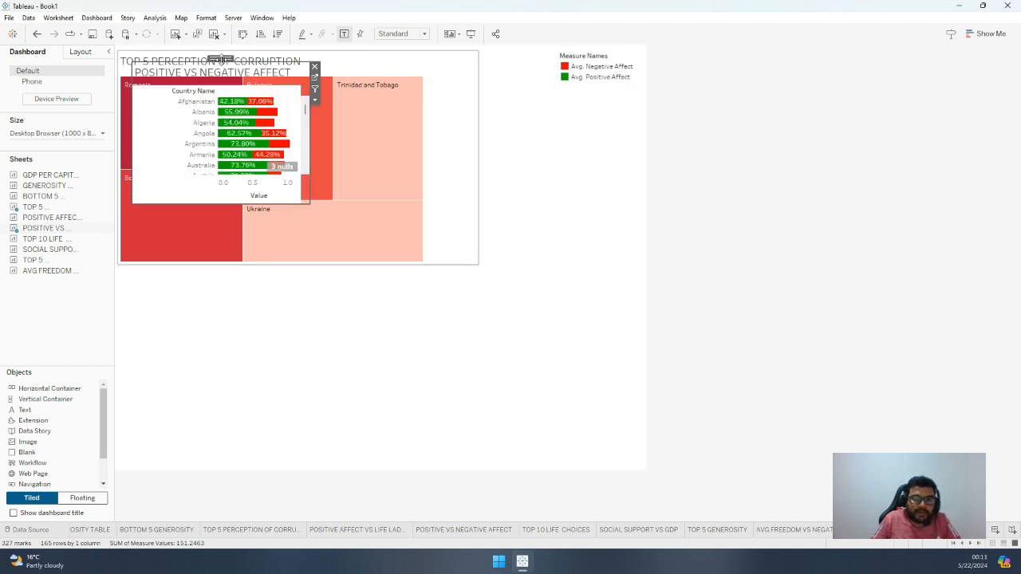
pyautogui.moveTo(223, 59); pyautogui.dragTo(228, 280)
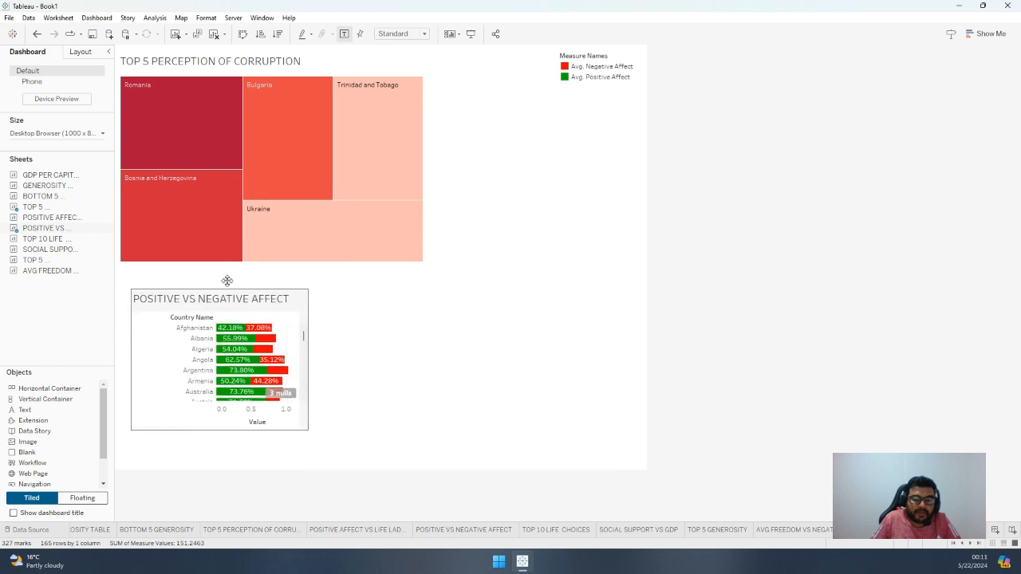
# Nudge the TOP 5 PERCEPTION OF CORRUPTION chart up into the canvas corner and enlarge it towards the Measure Names legend and the affect chart
pyautogui.click(595, 57)
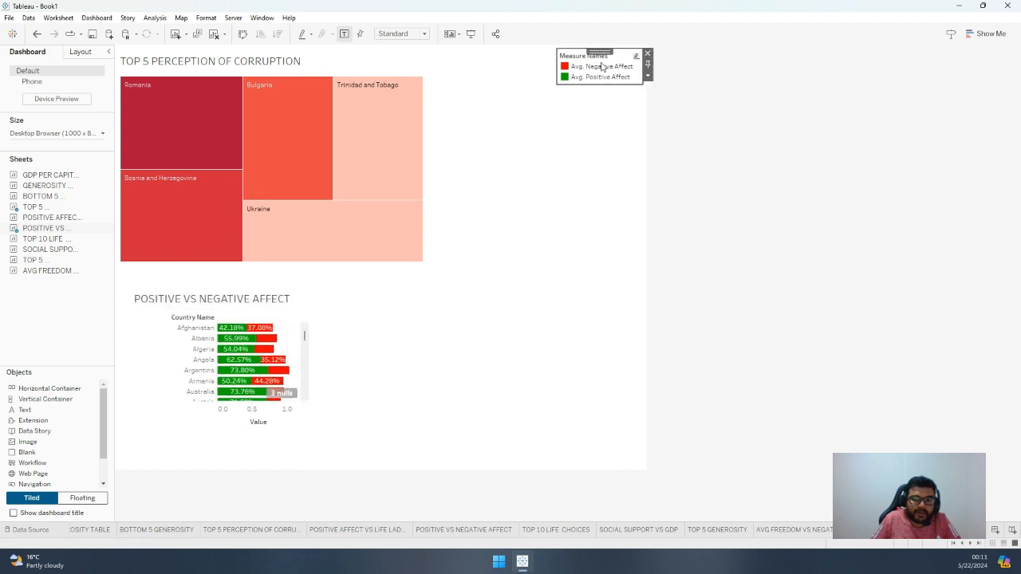
pyautogui.moveTo(600, 52)
pyautogui.mouseDown()
pyautogui.moveTo(606, 80)
pyautogui.moveTo(603, 52)
pyautogui.mouseUp()
pyautogui.click(292, 64)
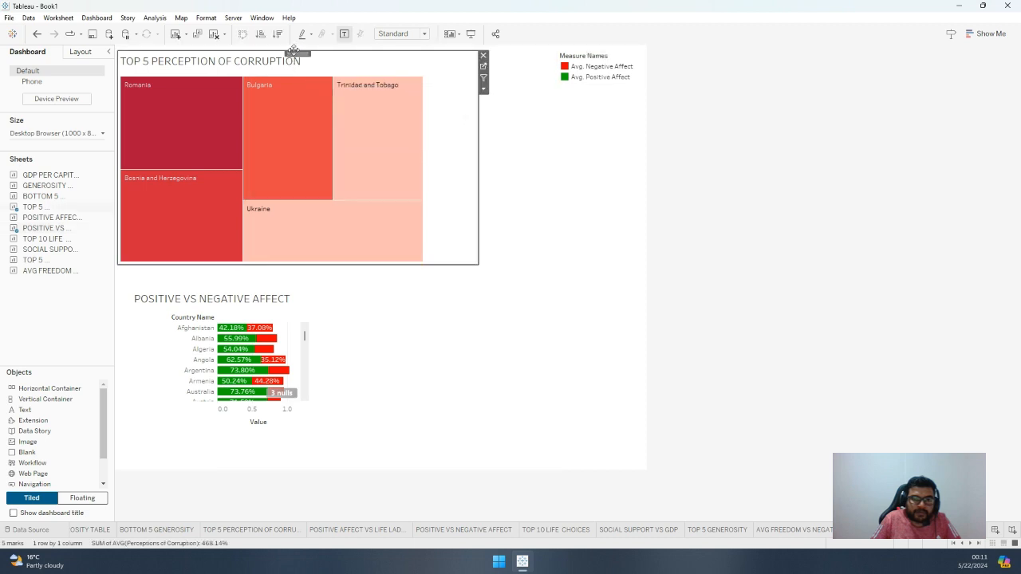
pyautogui.moveTo(297, 54); pyautogui.dragTo(297, 50)
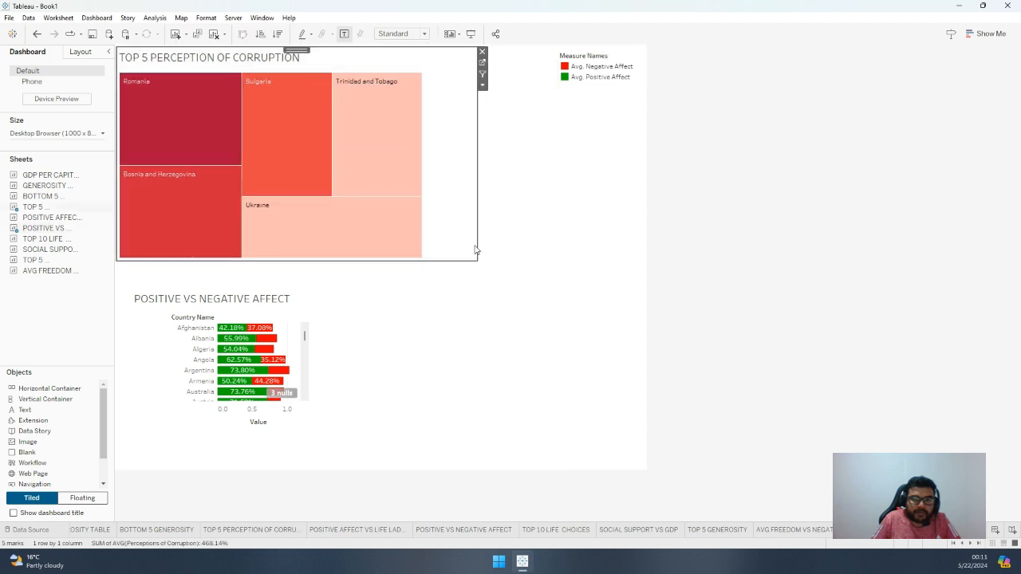
pyautogui.moveTo(475, 255); pyautogui.dragTo(545, 287)
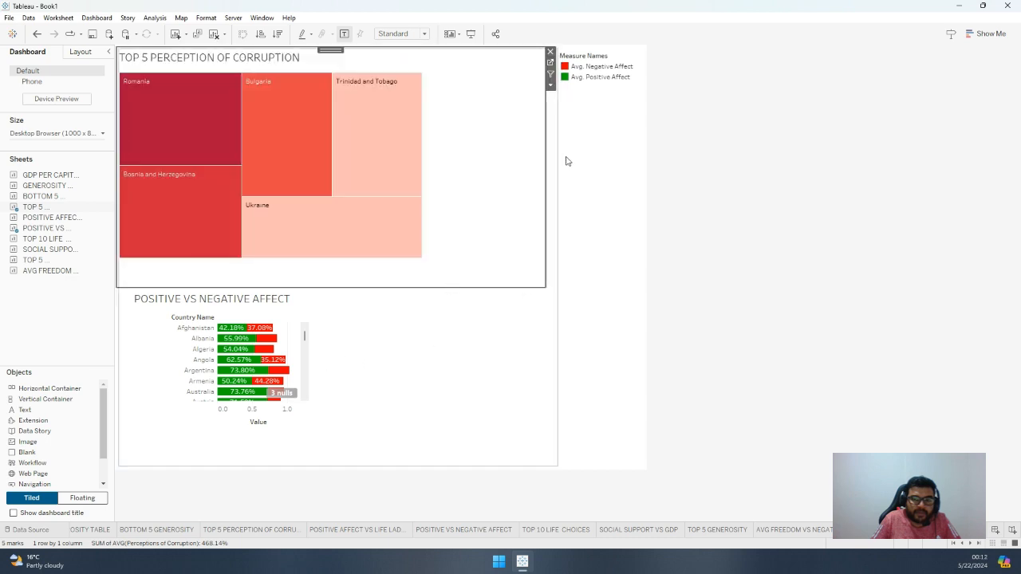
# Remove the Measure Names legend from the dashboard and widen the TOP 5 PERCEPTION OF CORRUPTION chart to the canvas's full width
pyautogui.click(602, 77)
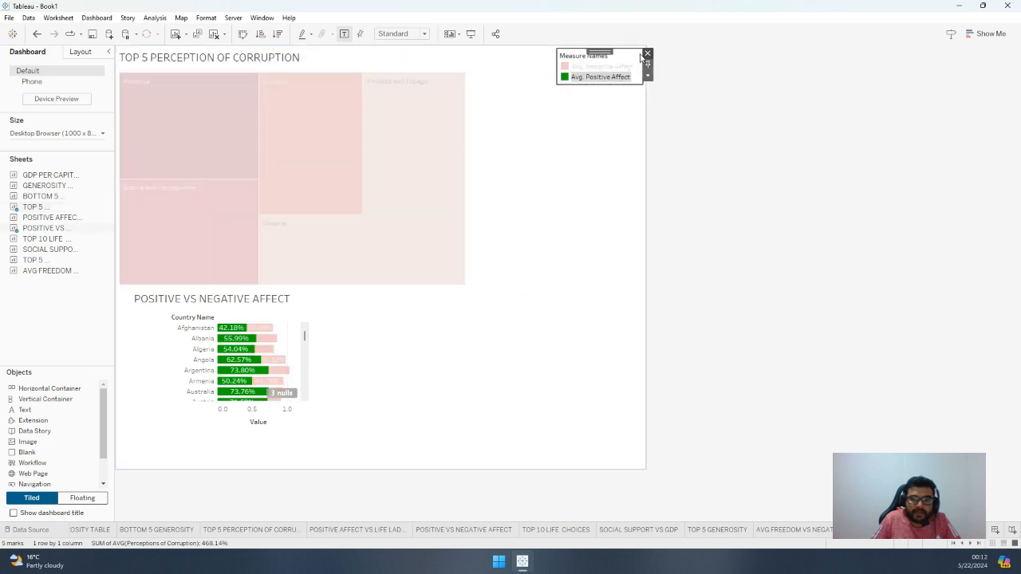
pyautogui.click(647, 55)
pyautogui.click(533, 183)
pyautogui.moveTo(546, 179); pyautogui.dragTo(645, 199)
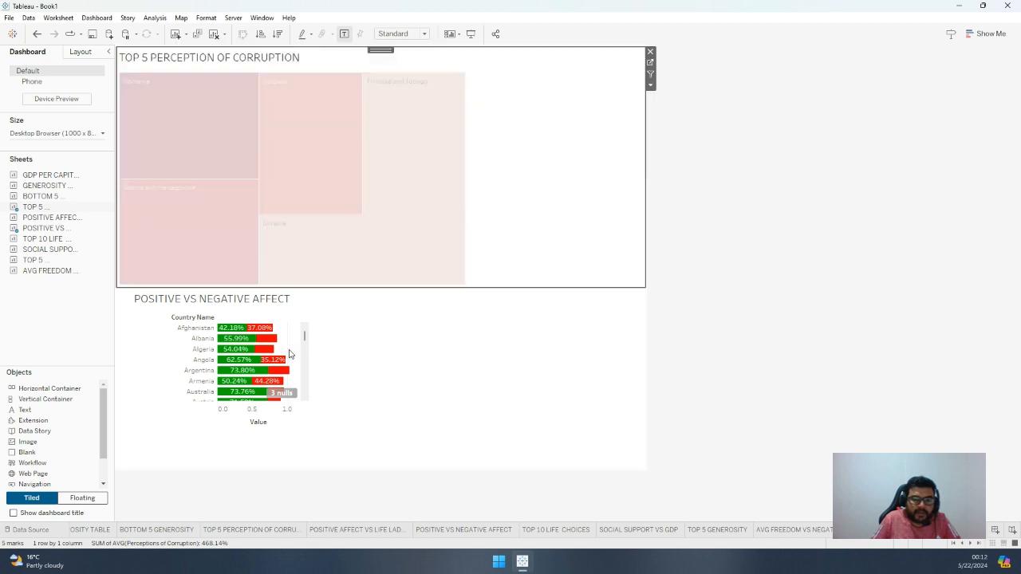
# Enlarge the POSITIVE VS NEGATIVE AFFECT chart to fill nearly the full width and remaining height of the canvas below the treemap
pyautogui.click(292, 354)
pyautogui.moveTo(309, 348); pyautogui.dragTo(634, 375)
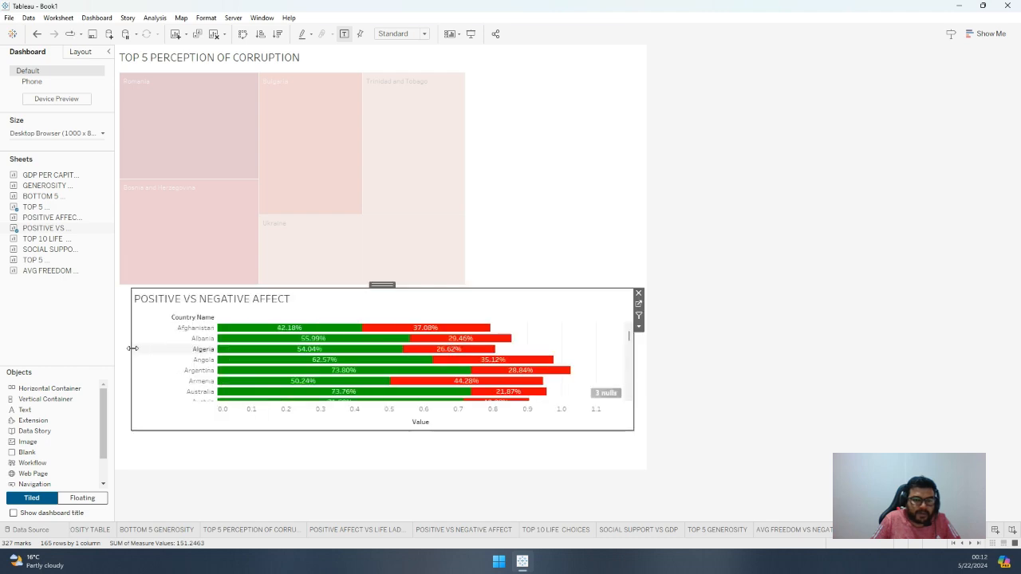
pyautogui.moveTo(132, 355); pyautogui.dragTo(119, 350)
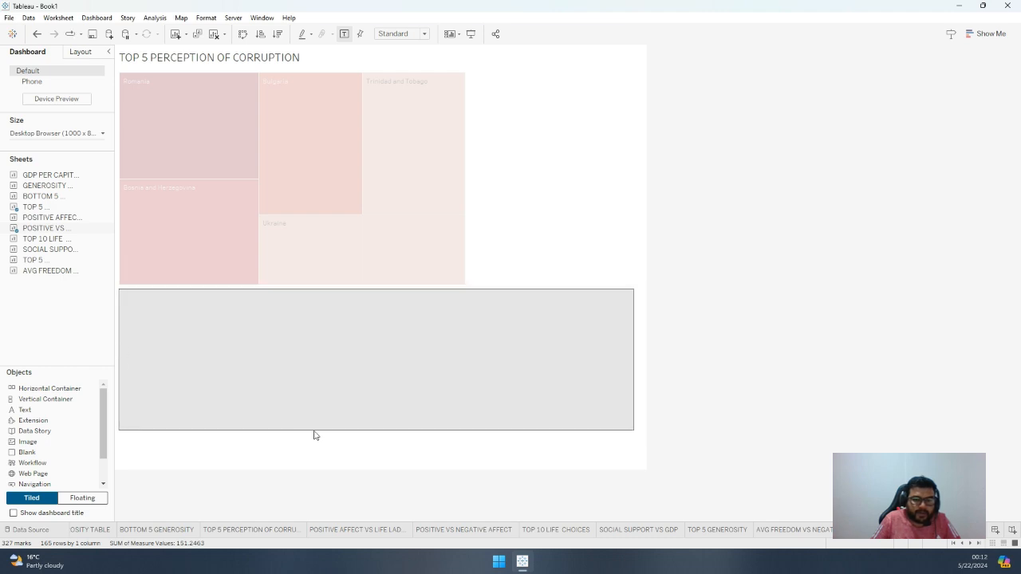
pyautogui.moveTo(347, 430); pyautogui.dragTo(381, 457)
# Select the Ukraine block in the corruption treemap and deselect it to restore the full colours of all blocks
pyautogui.click(502, 197)
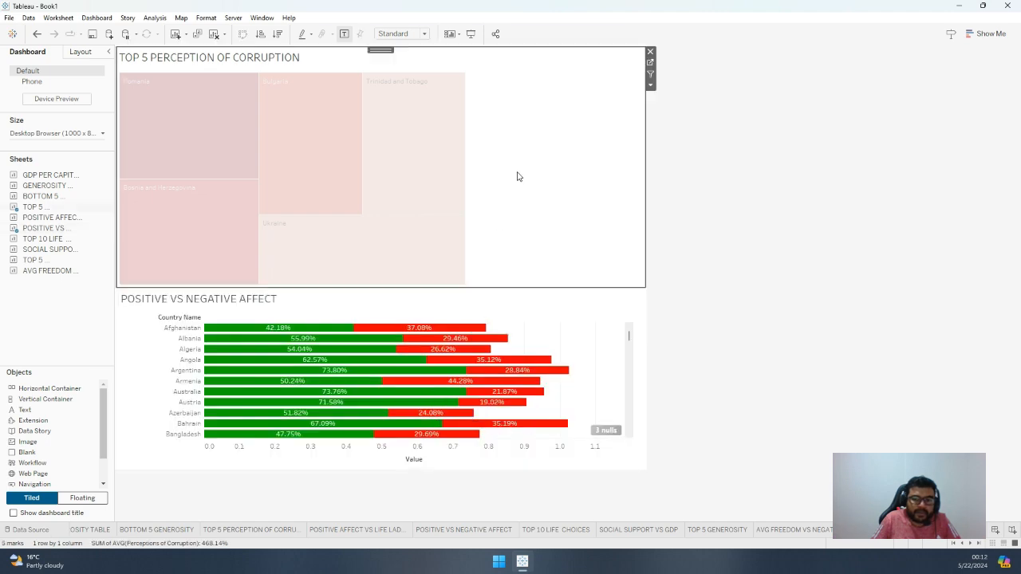
pyautogui.click(362, 176)
pyautogui.click(362, 176)
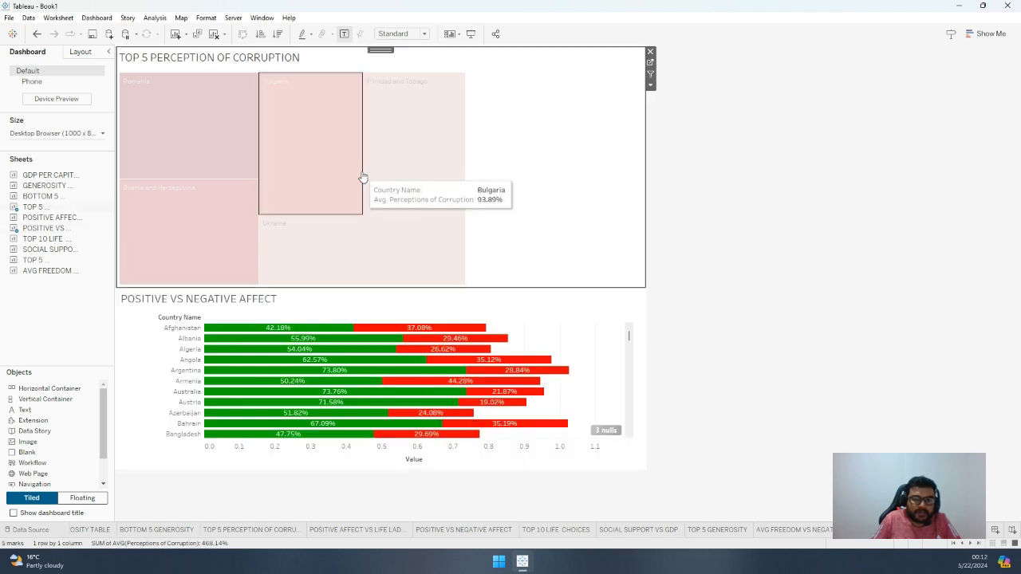
pyautogui.click(735, 246)
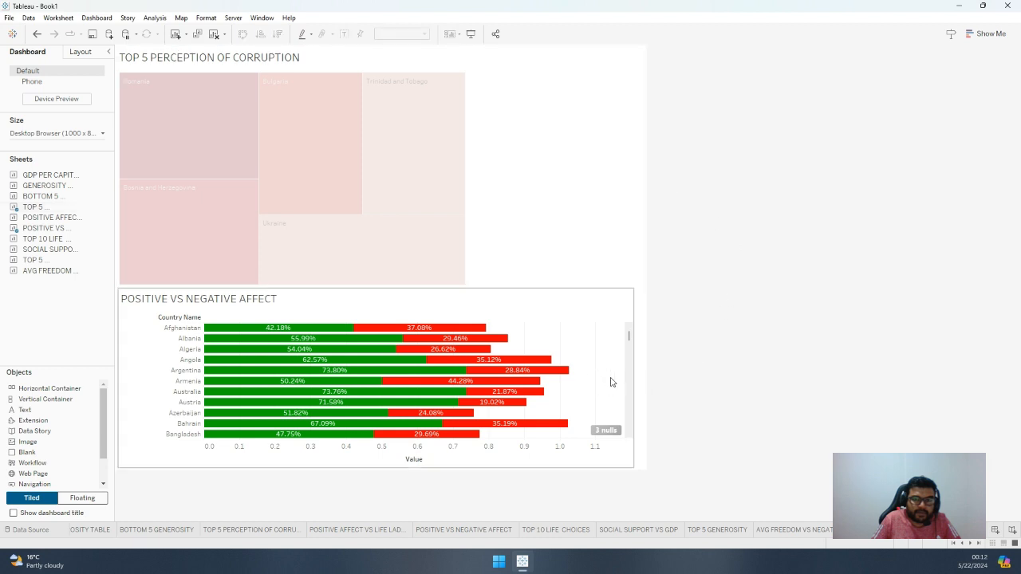
pyautogui.click(611, 383)
pyautogui.click(382, 227)
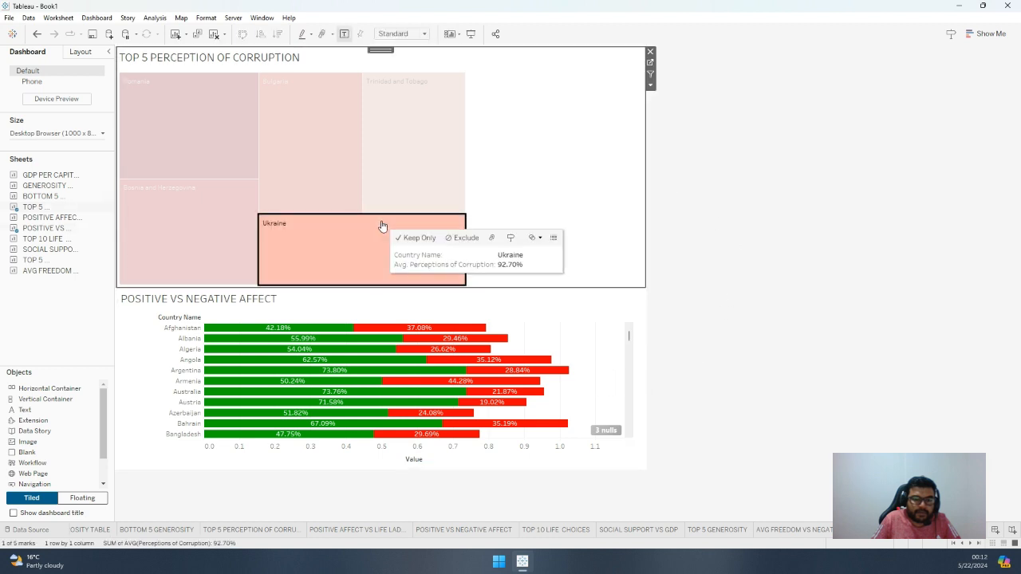
pyautogui.click(344, 255)
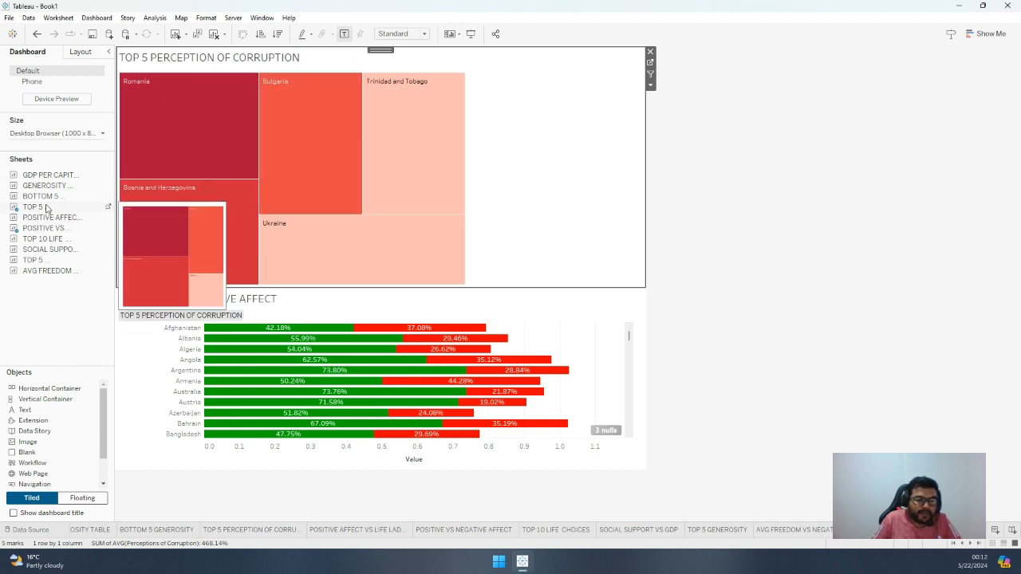
# Open the TOP 5 PERCEPTION OF CORRUPTION worksheet and label its blocks with Perceptions of Corruption aggregated as Average
pyautogui.click(109, 206)
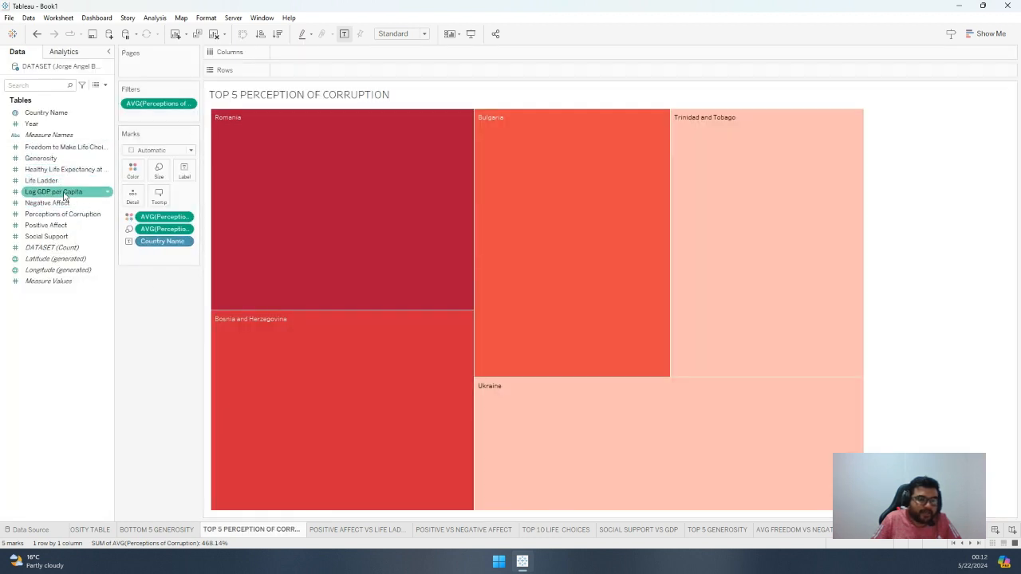
pyautogui.moveTo(66, 217); pyautogui.dragTo(189, 173)
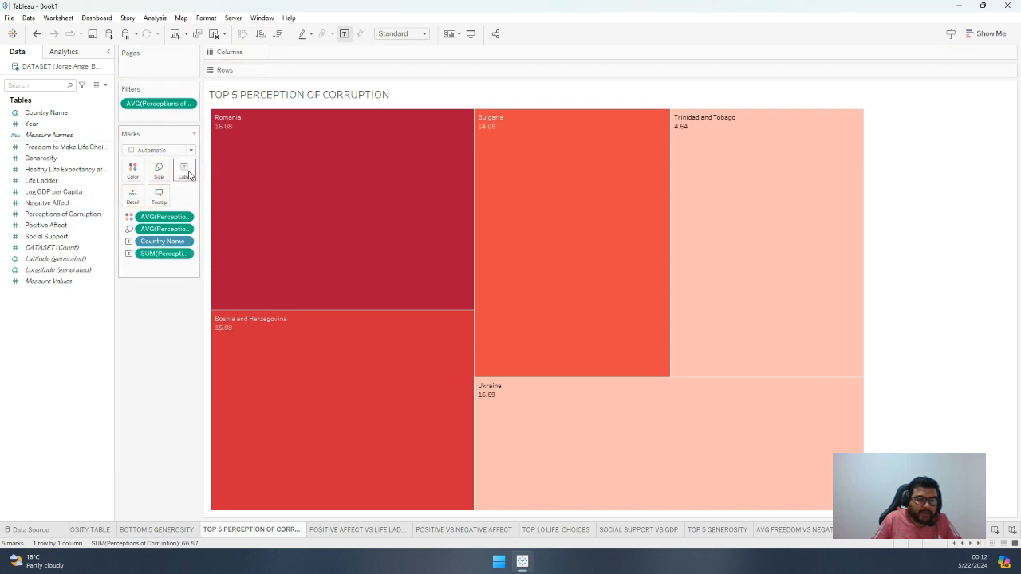
pyautogui.rightClick(183, 256)
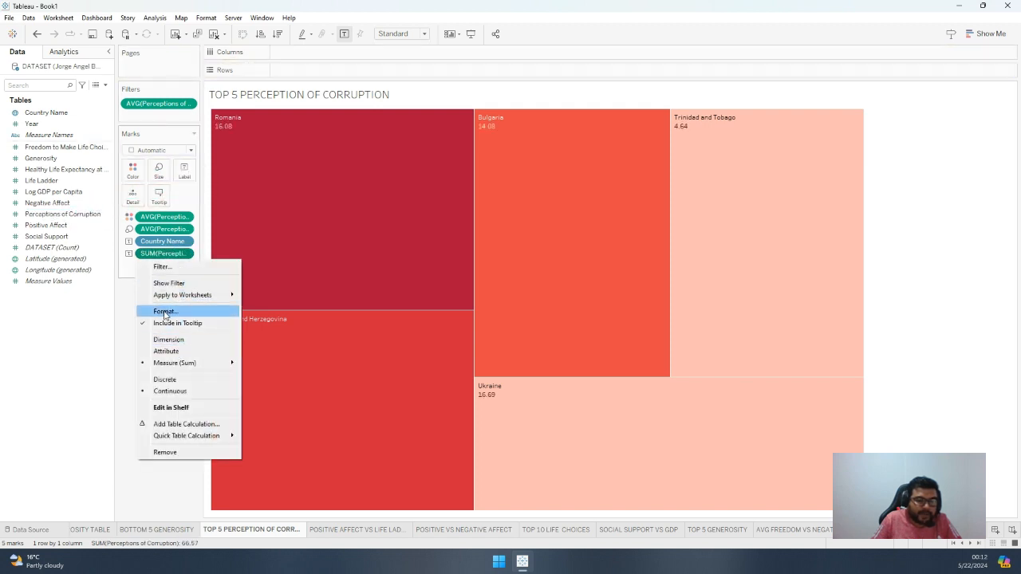
pyautogui.moveTo(221, 363)
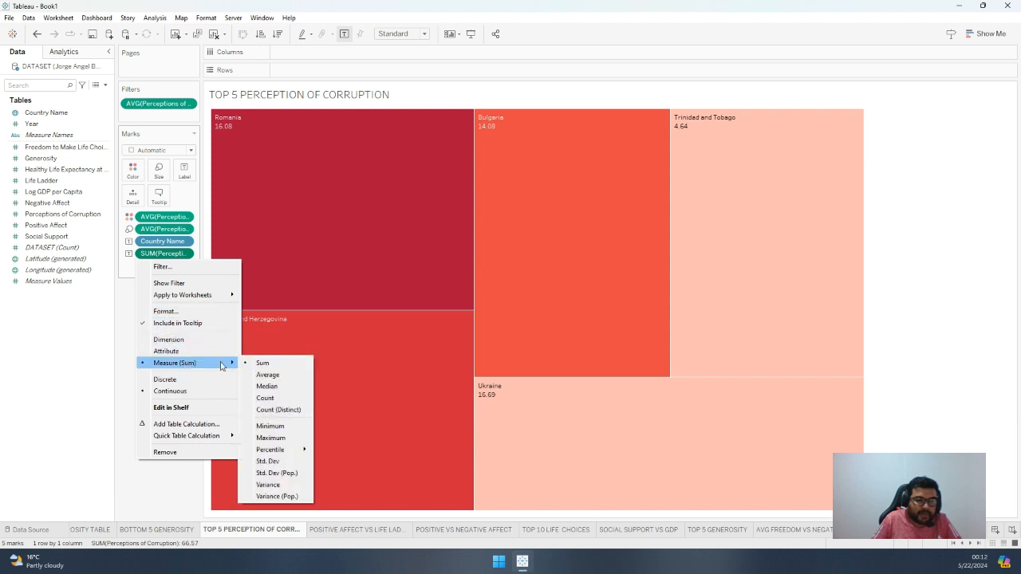
pyautogui.click(266, 375)
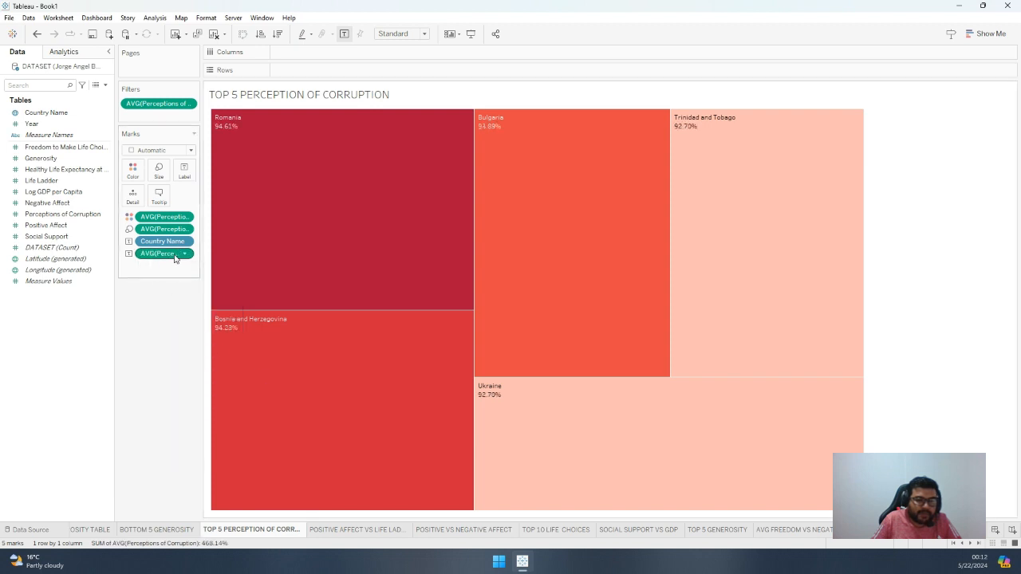
# Format the TOP 5 PERCEPTION OF CORRUPTION worksheet font as 12 pt bold and return to the corruption and affect dashboard
pyautogui.click(182, 255)
pyautogui.click(168, 310)
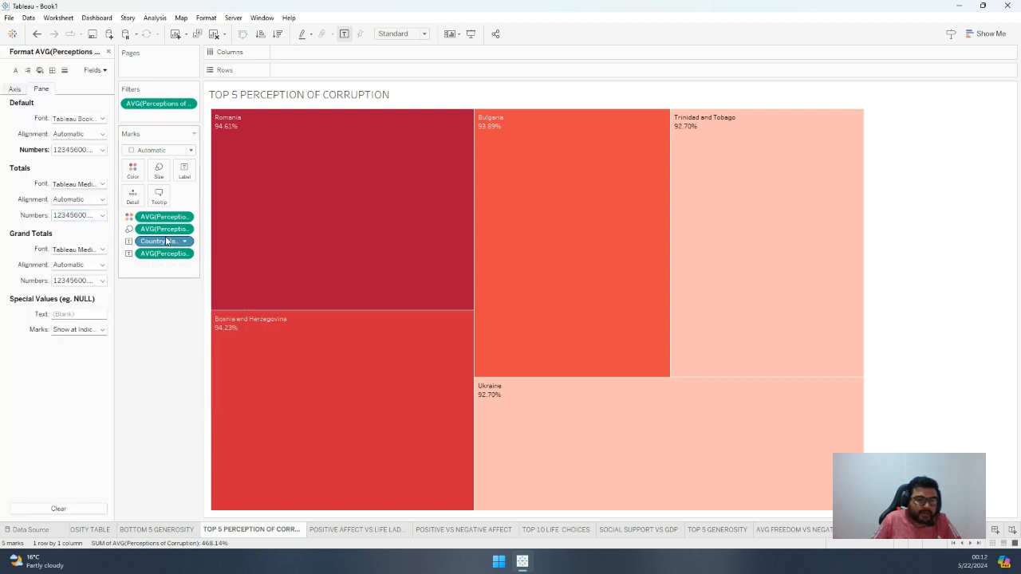
pyautogui.click(205, 19)
pyautogui.click(218, 70)
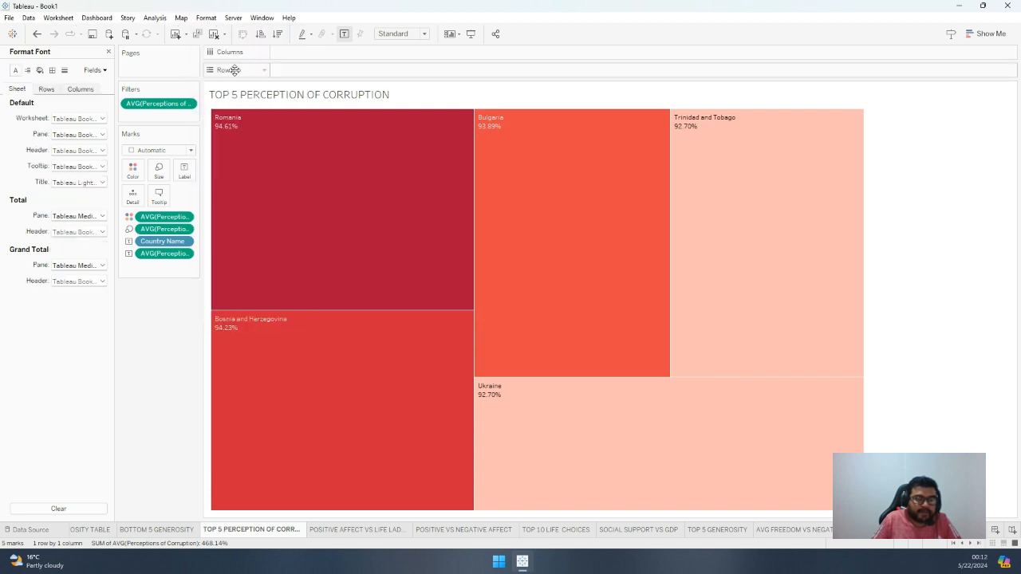
pyautogui.click(86, 121)
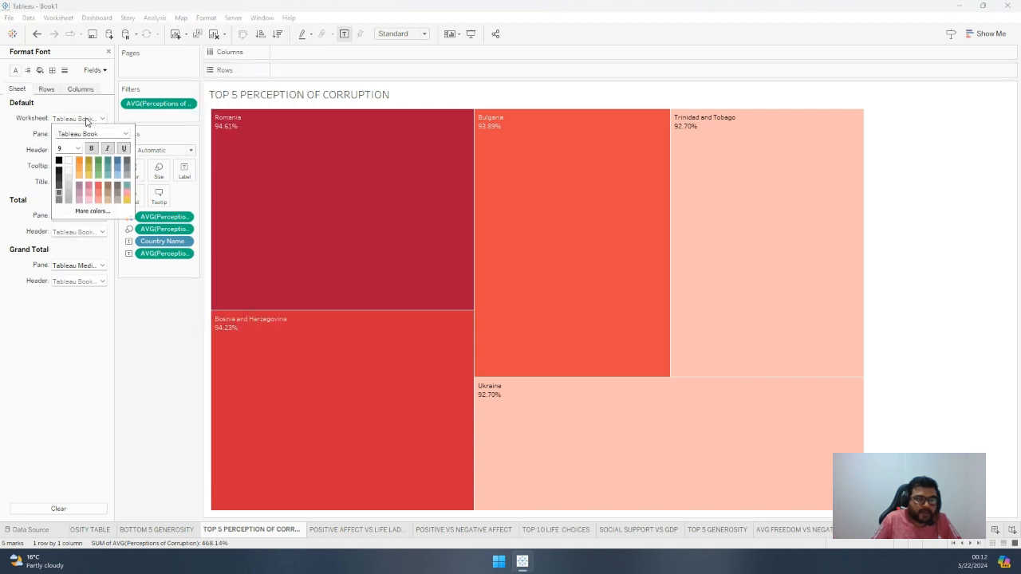
pyautogui.click(77, 148)
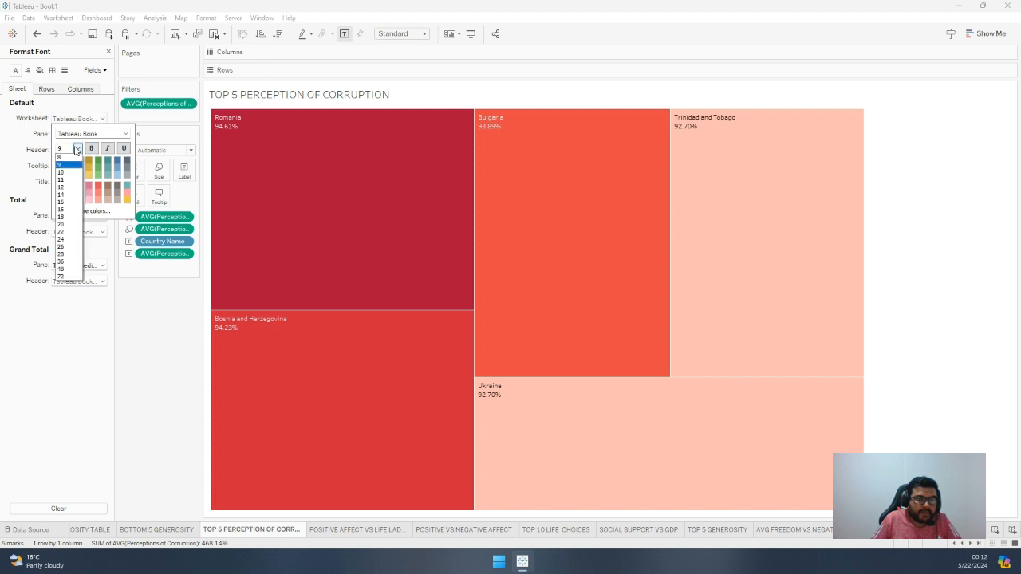
pyautogui.click(75, 187)
pyautogui.click(93, 150)
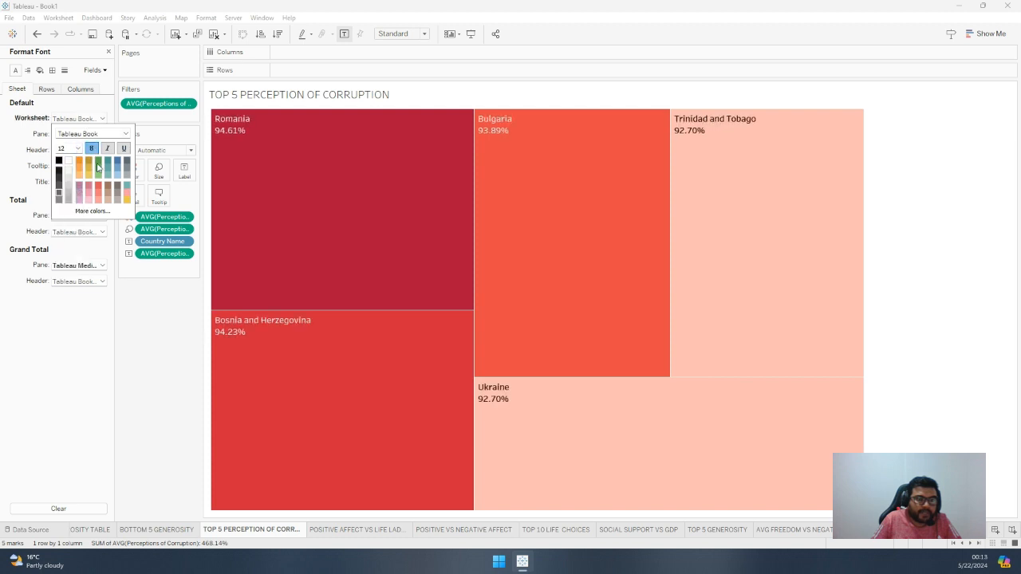
pyautogui.click(143, 308)
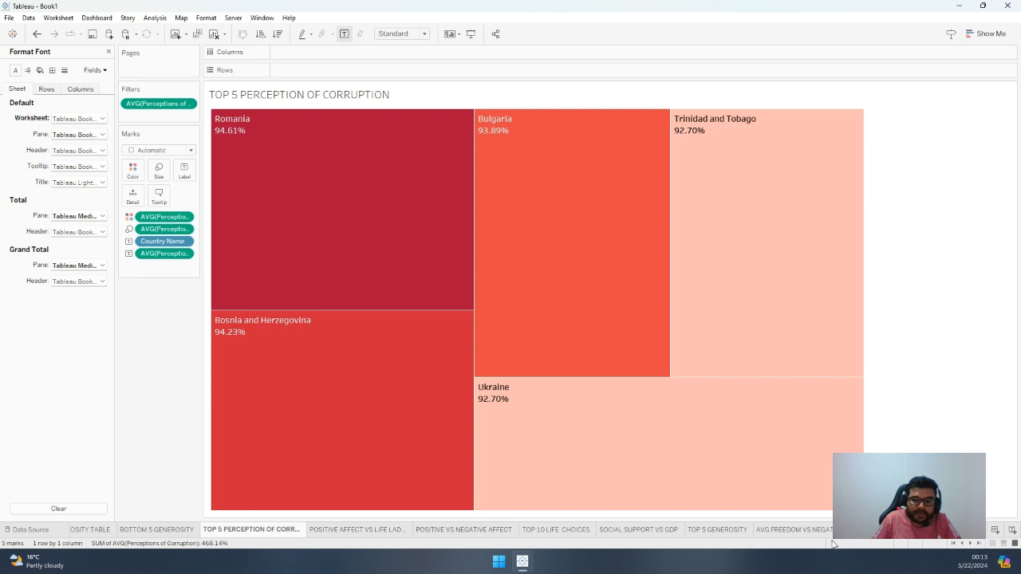
pyautogui.click(886, 530)
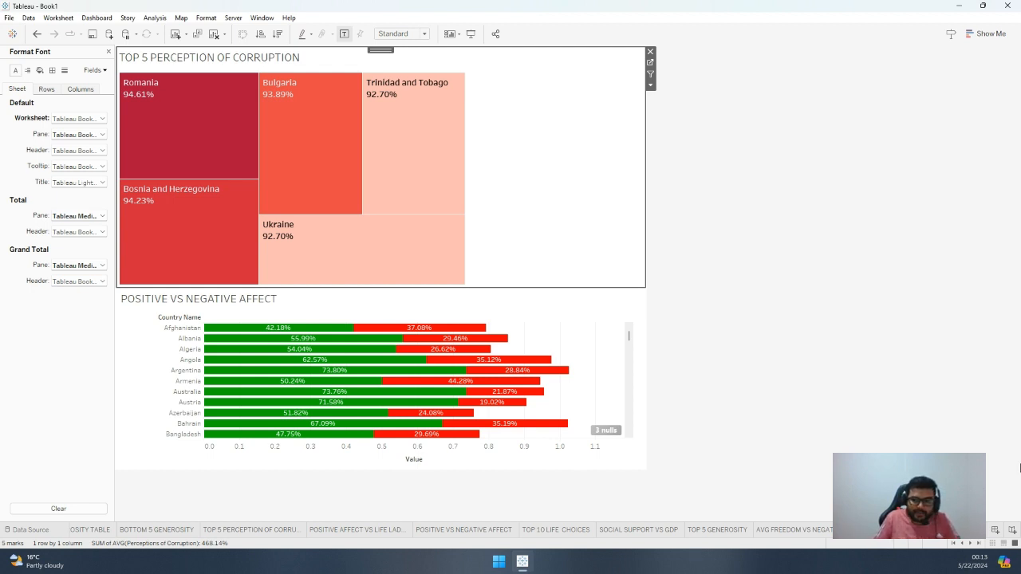
# Create a new story with the GDP per capita world map as its first point and open the point's caption for editing
pyautogui.click(1012, 530)
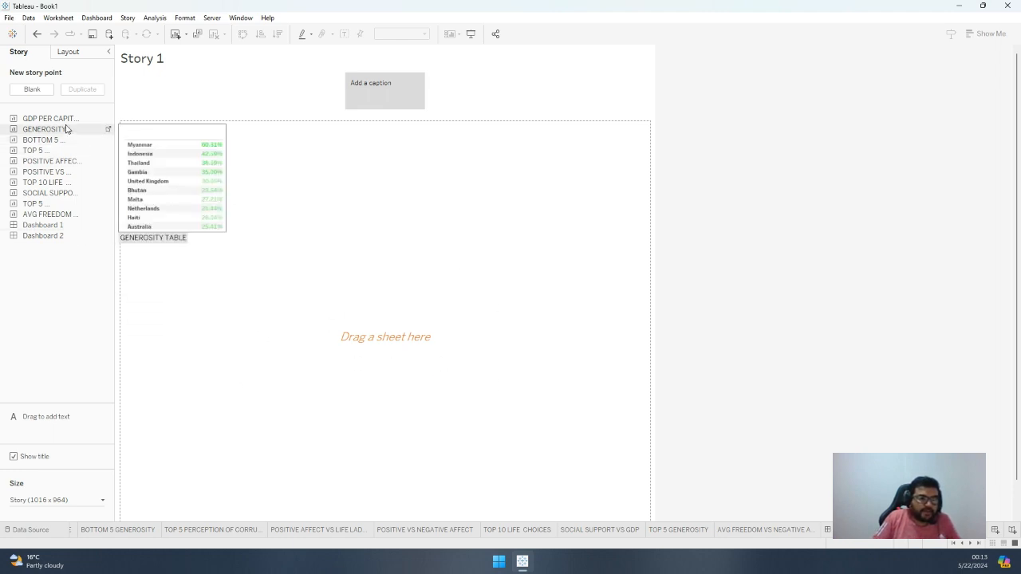
pyautogui.moveTo(57, 120); pyautogui.dragTo(376, 271)
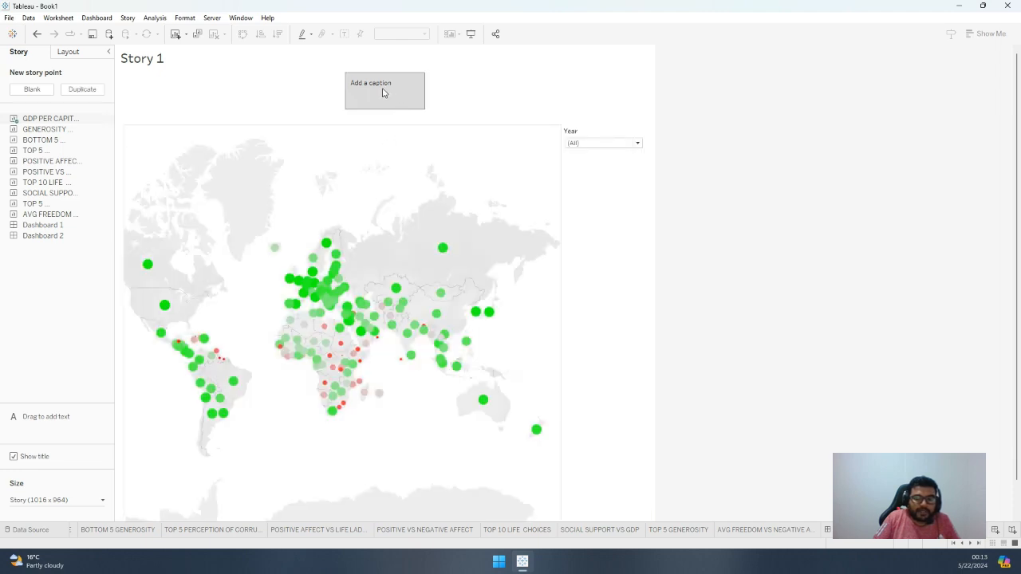
pyautogui.doubleClick(384, 94)
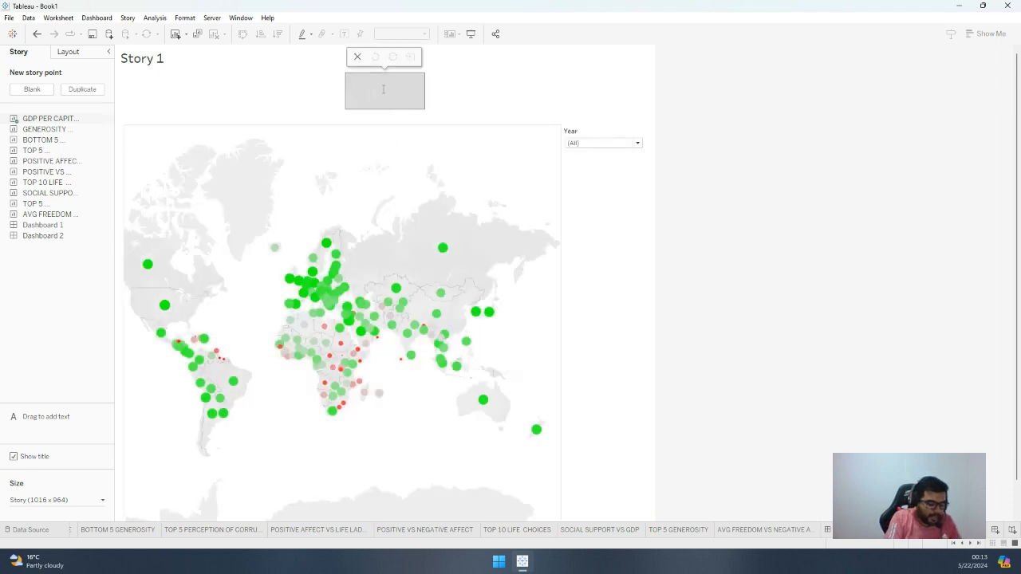
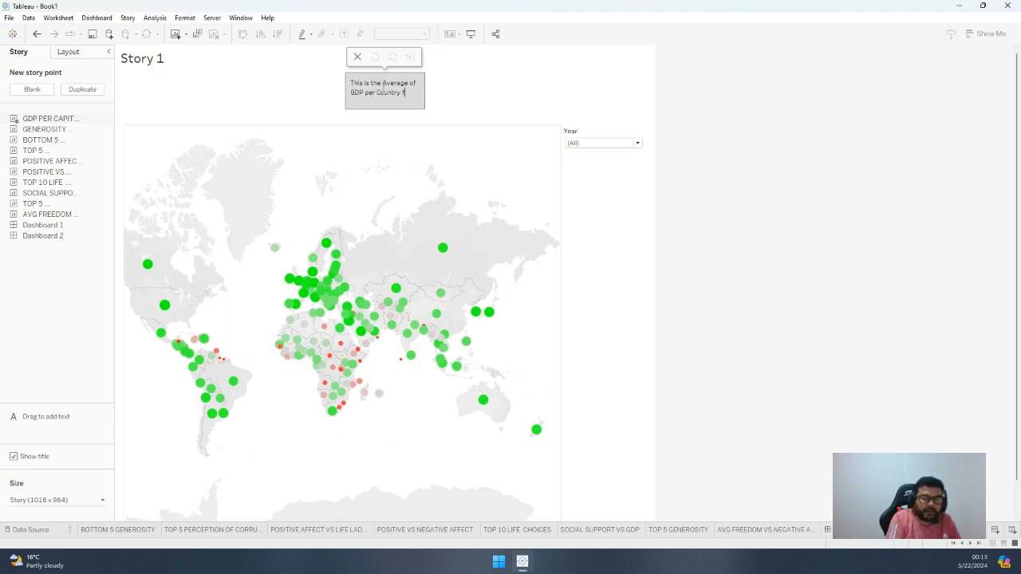
# Finish the first story point's caption so it reads "This is the Average of GDP per Country from 2005-2023"
pyautogui.write('2005-2023')
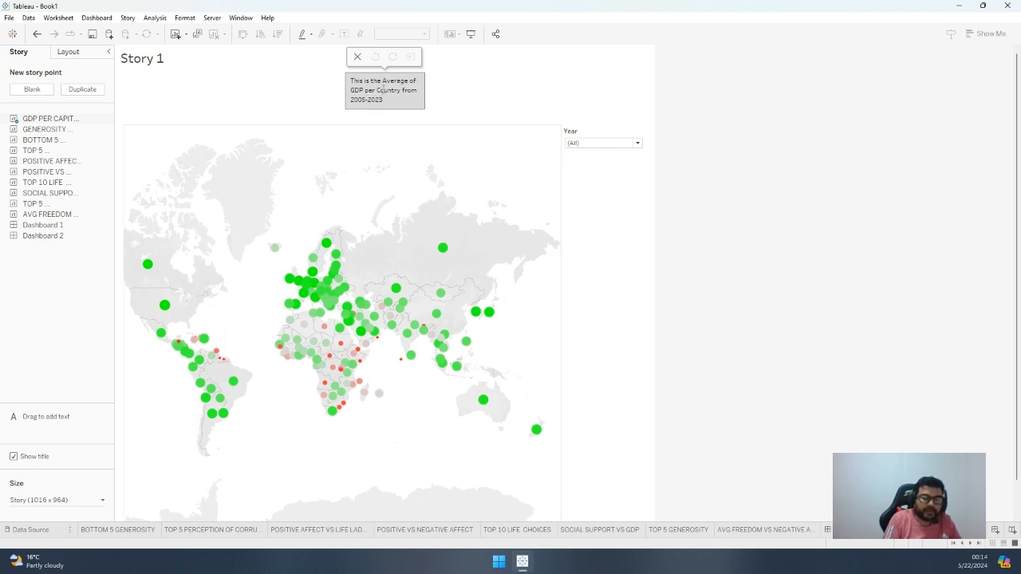
pyautogui.click(440, 102)
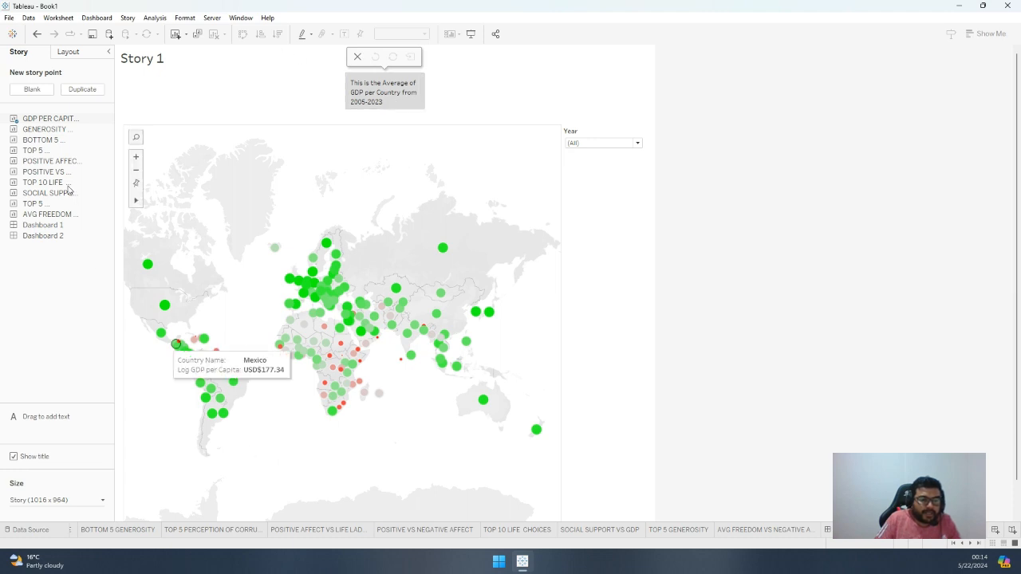
# Add a blank second story point and place Dashboard 1 in it
pyautogui.click(32, 89)
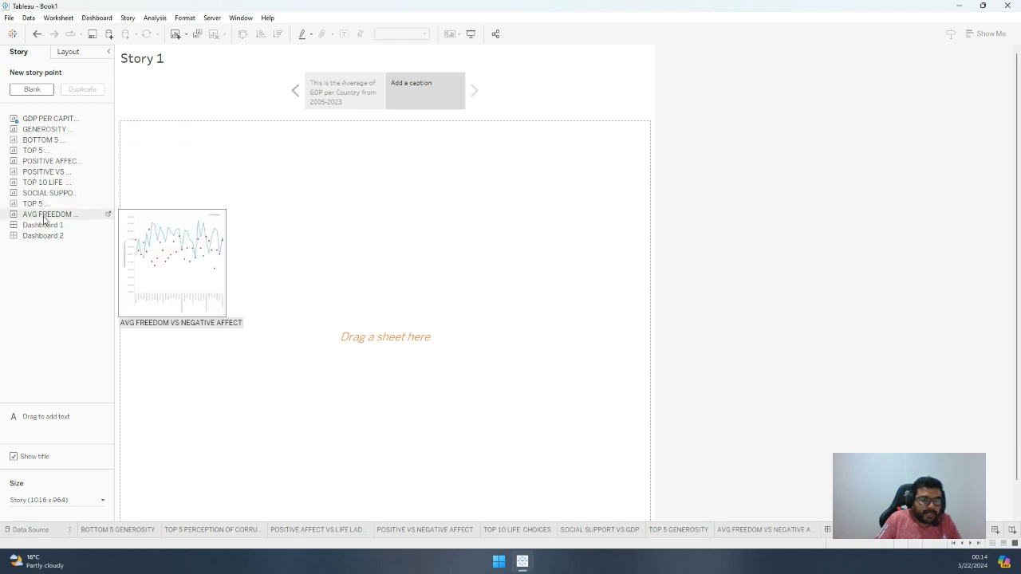
pyautogui.moveTo(46, 226); pyautogui.dragTo(270, 231)
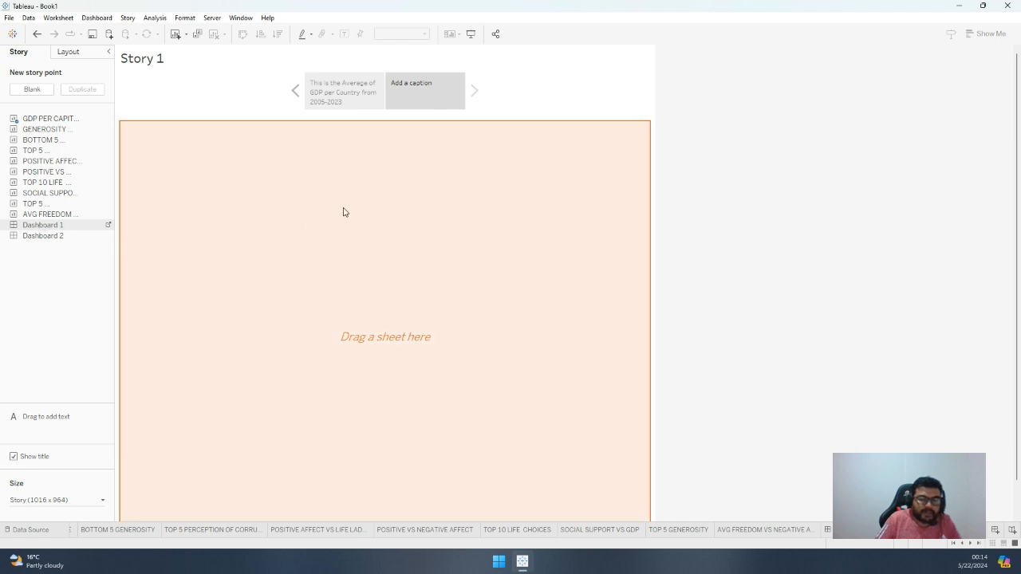
# Caption the Dashboard 1 story point "We can see here the information for Generosity Countries"
pyautogui.doubleClick(414, 94)
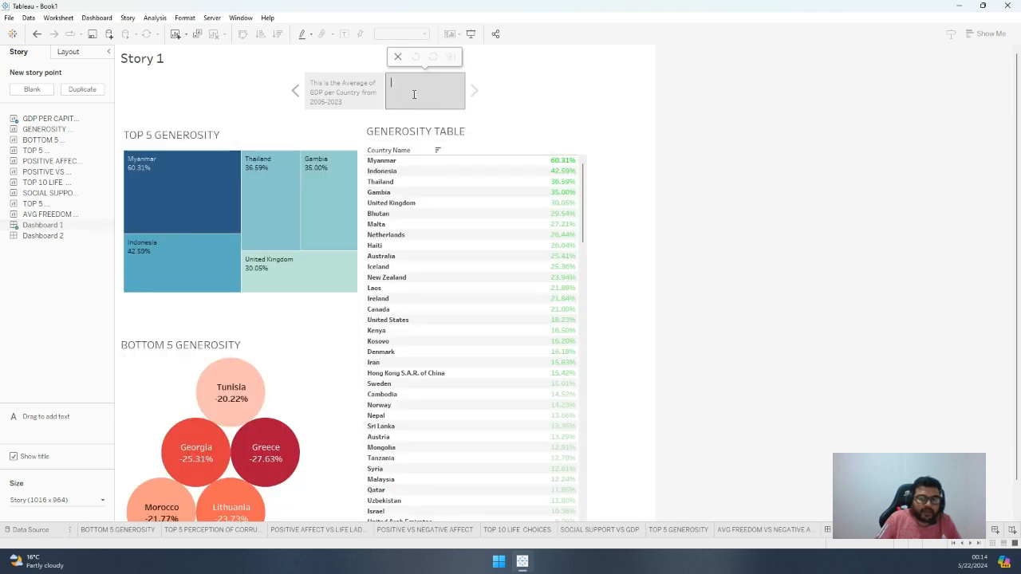
pyautogui.write('This')
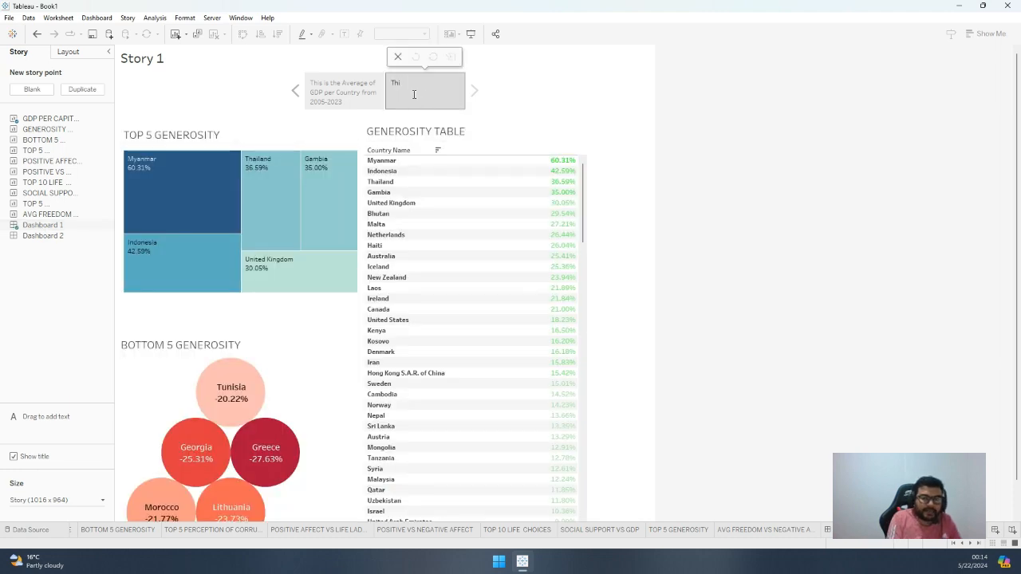
pyautogui.press('BackSpace')
pyautogui.press('BackSpace')
pyautogui.press('BackSpace')
pyautogui.write('We can see here the information for Genero')
pyautogui.press('BackSpace')
pyautogui.write('osity Countries')
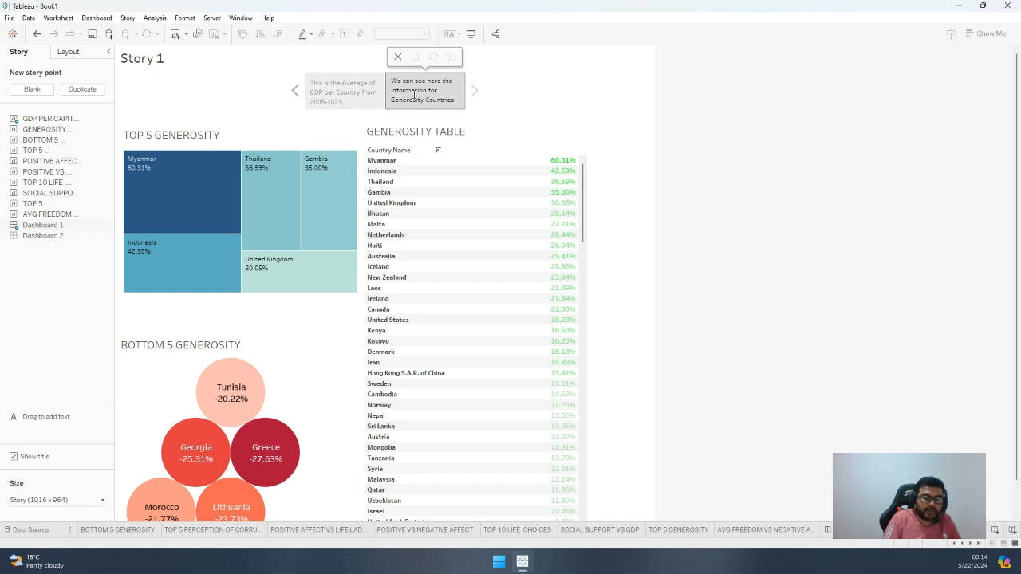
pyautogui.click(547, 110)
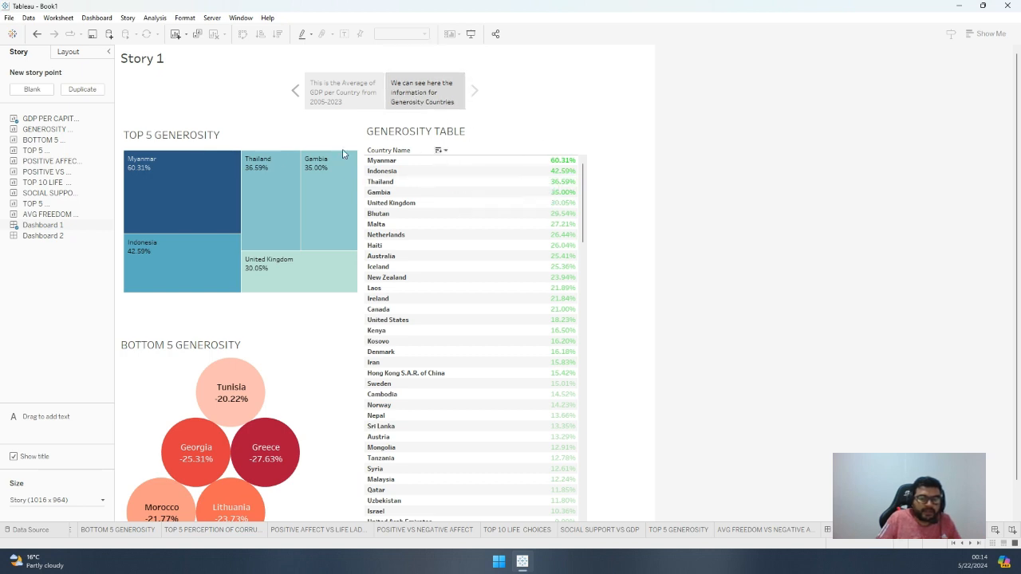
pyautogui.click(268, 179)
pyautogui.click(264, 182)
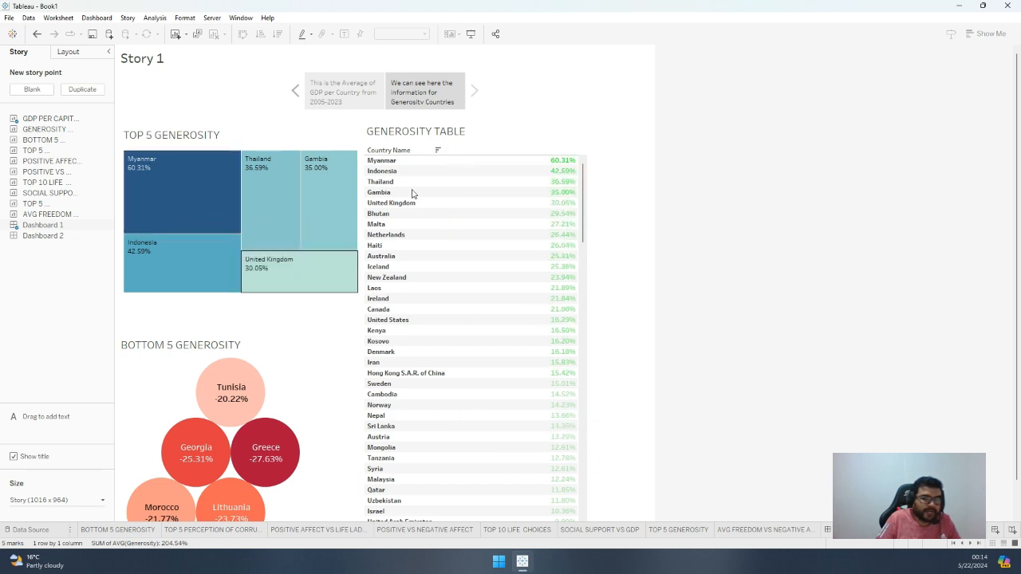
pyautogui.moveTo(34, 241)
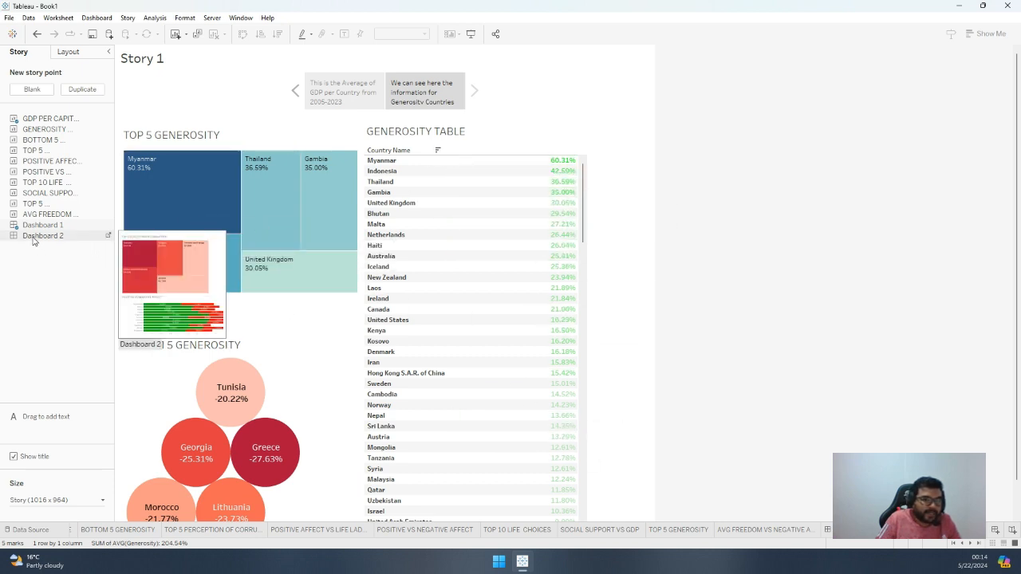
pyautogui.click(34, 239)
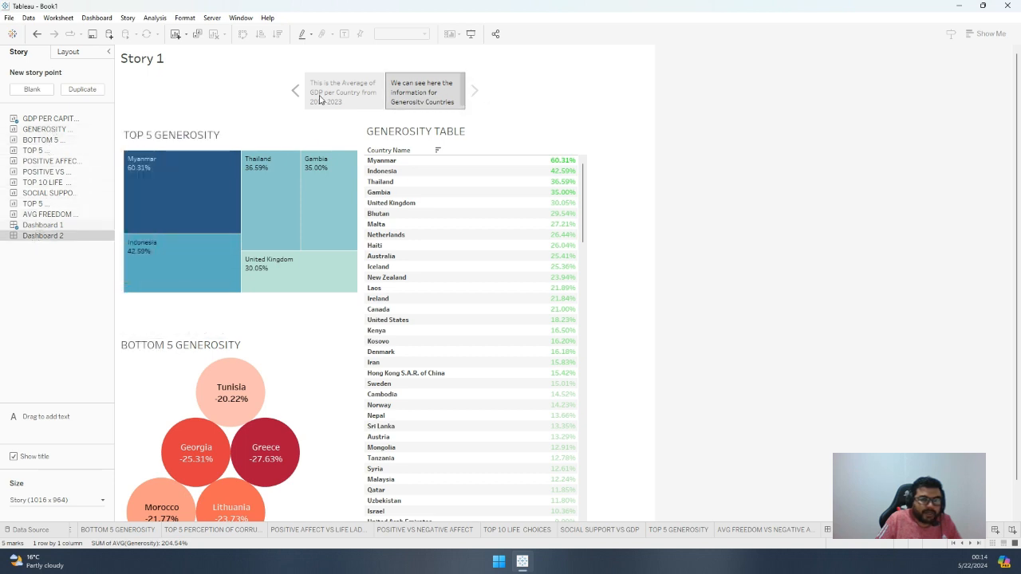
# Add a blank third story point and place the Positive Affect vs Life Ladder sheet in it
pyautogui.click(32, 90)
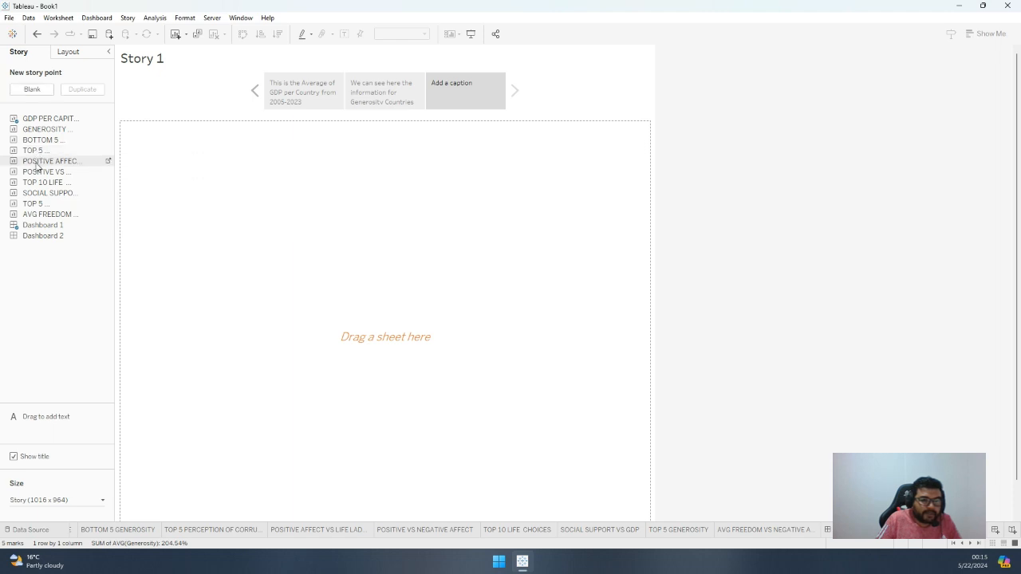
pyautogui.moveTo(35, 165); pyautogui.dragTo(340, 213)
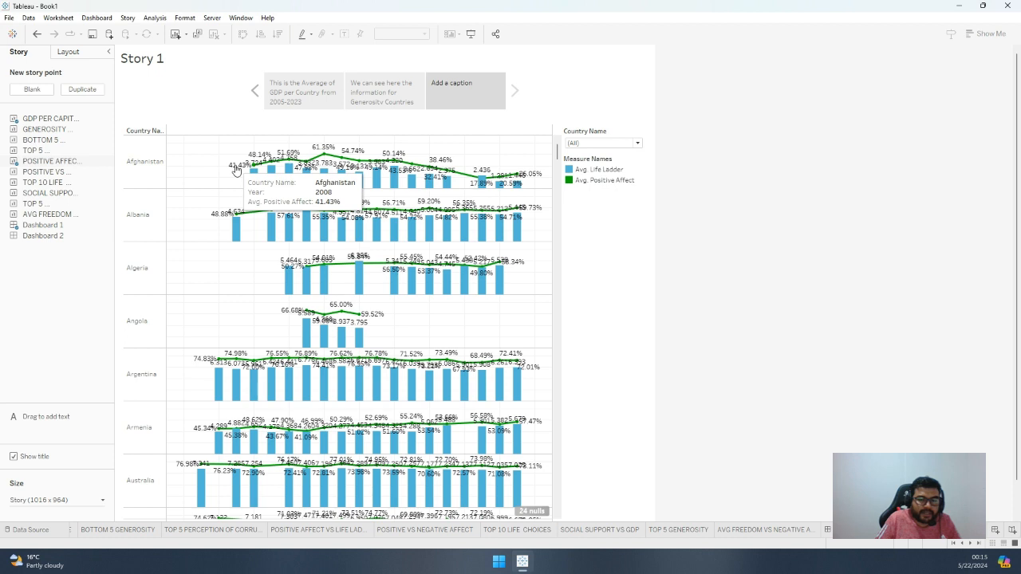
# Caption the third story point "This is the average from 2005-2023 about Life Ladder and its relationship with Positive Affect"
pyautogui.doubleClick(462, 94)
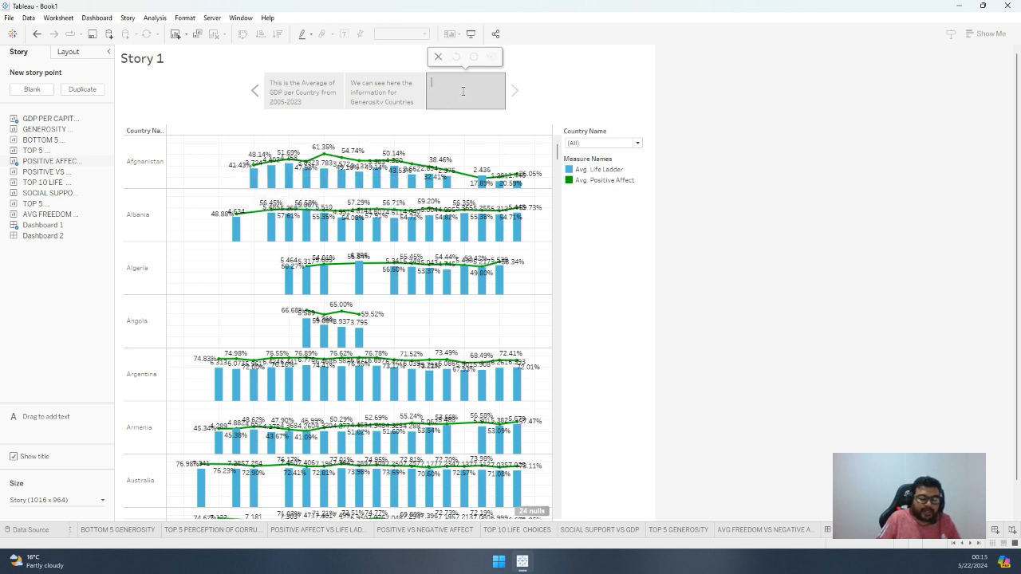
pyautogui.write('L')
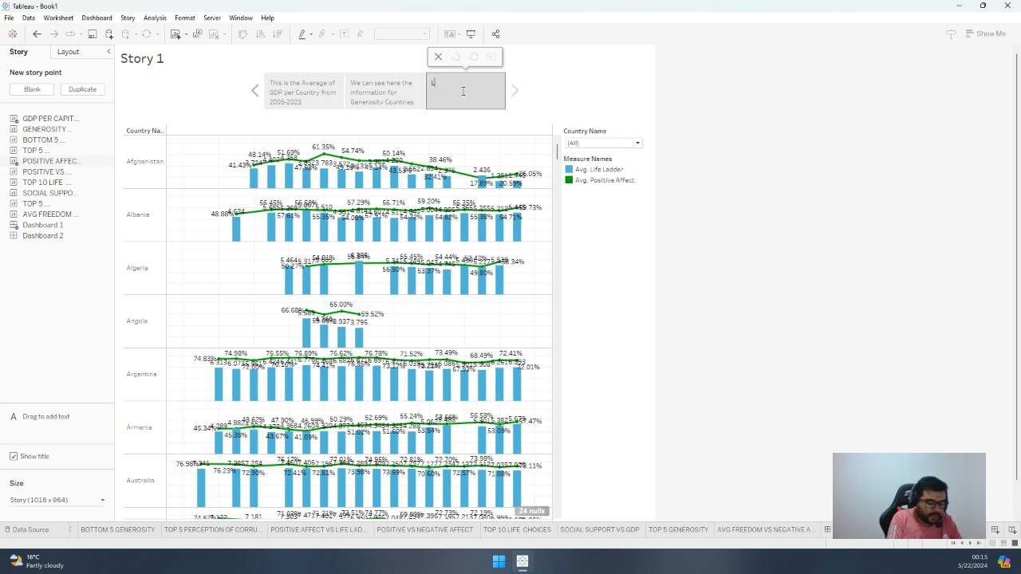
pyautogui.write('ife')
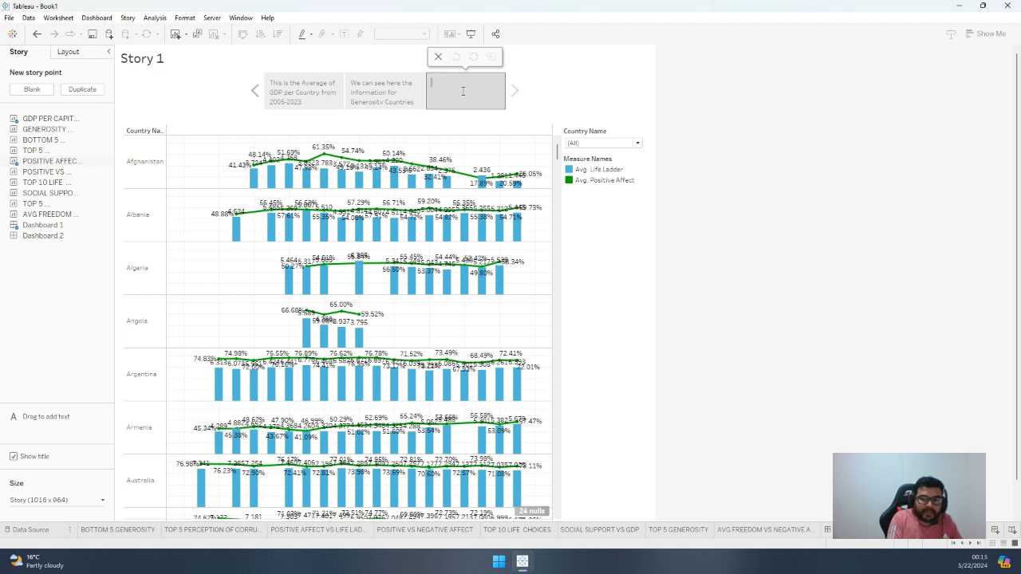
pyautogui.write('This is the avera')
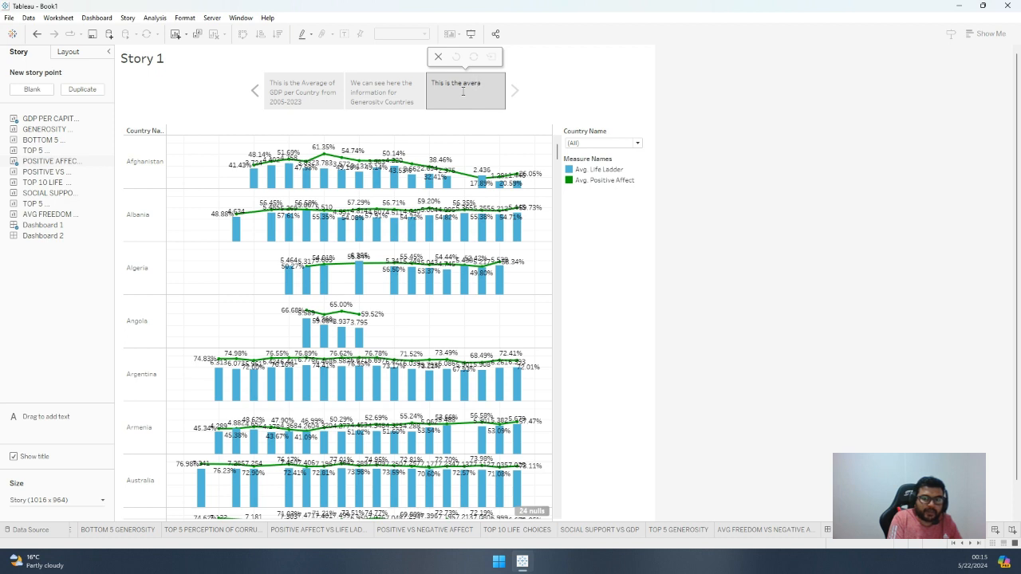
pyautogui.write('ge')
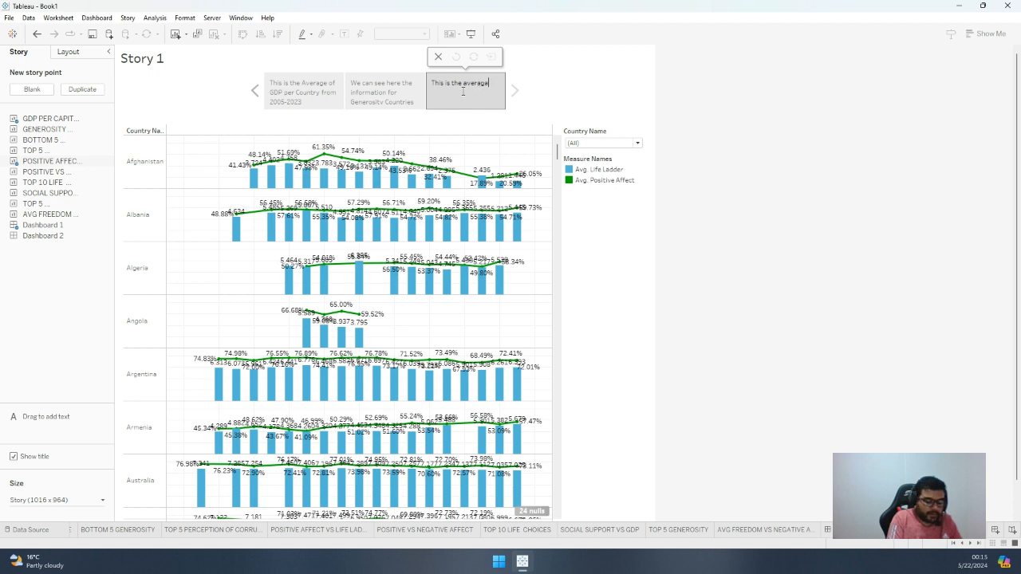
pyautogui.write(' from 200')
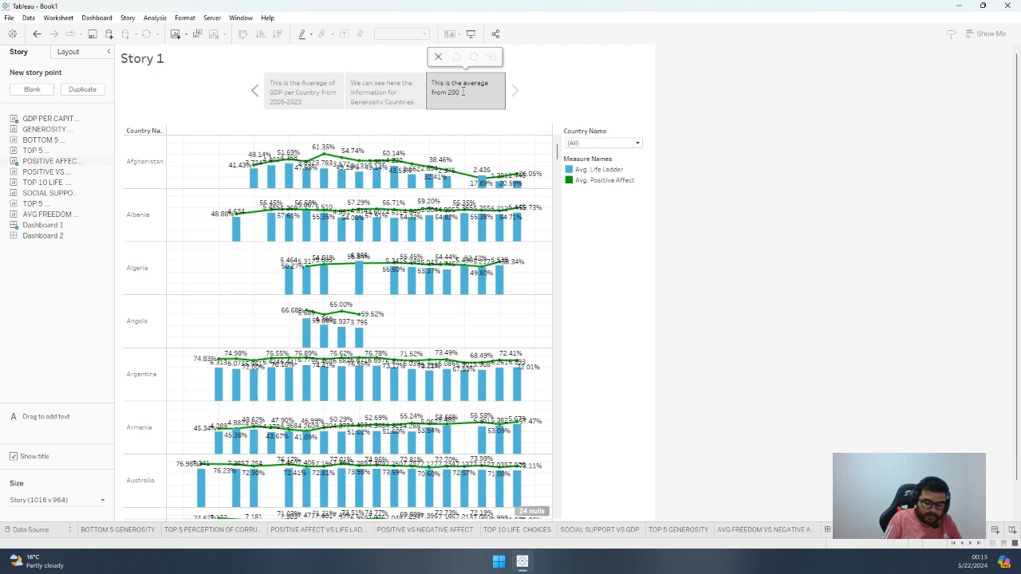
pyautogui.write('5-2023')
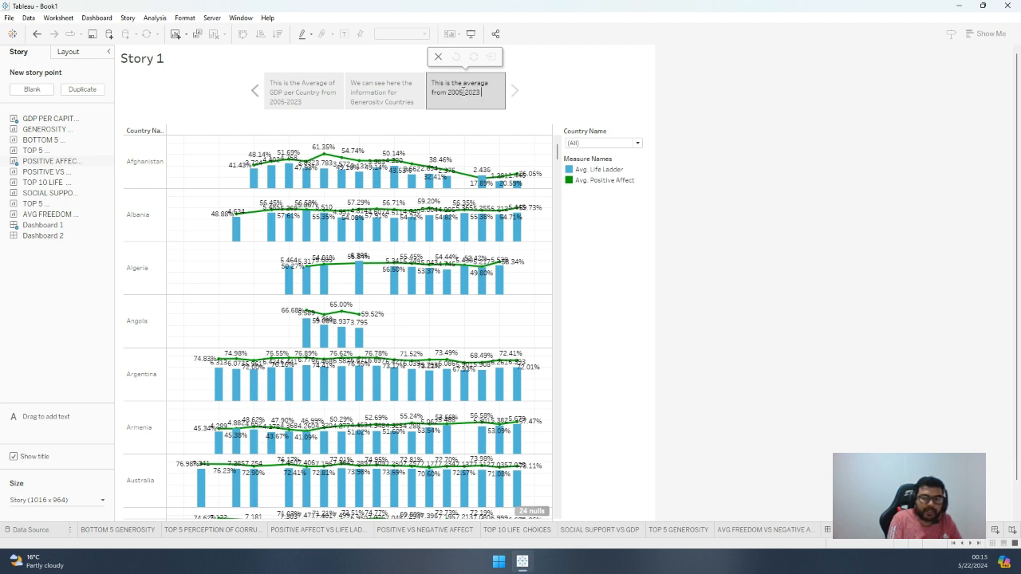
pyautogui.write(' and')
pyautogui.press('BackSpace')
pyautogui.press('BackSpace')
pyautogui.press('BackSpace')
pyautogui.press('BackSpace')
pyautogui.write('bout')
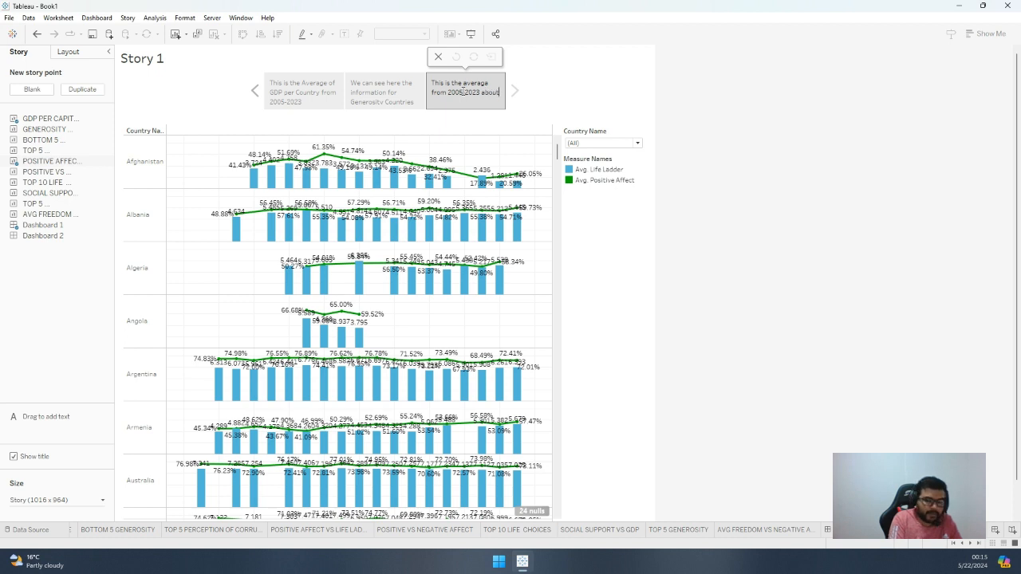
pyautogui.write(' L')
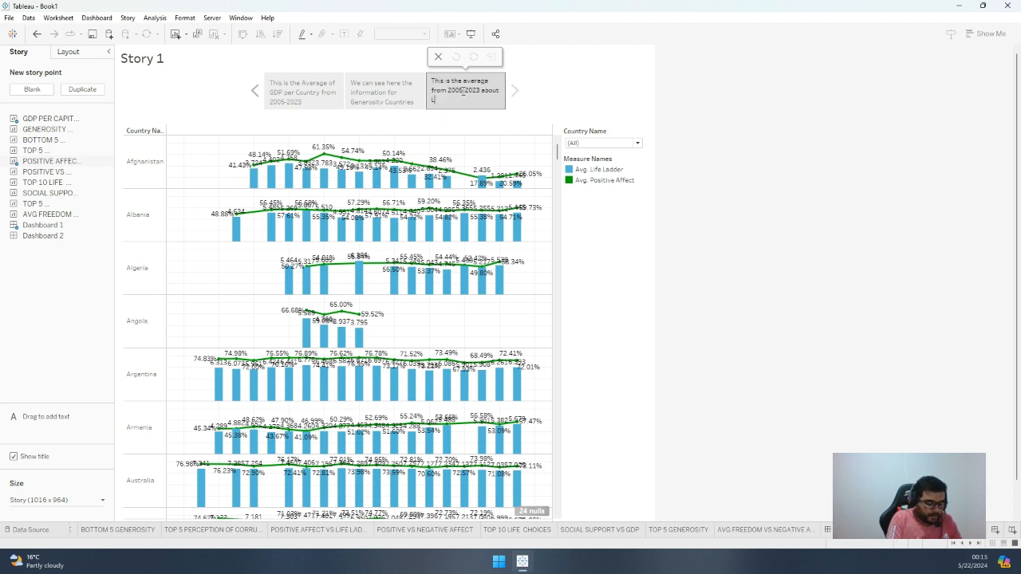
pyautogui.write('ife ')
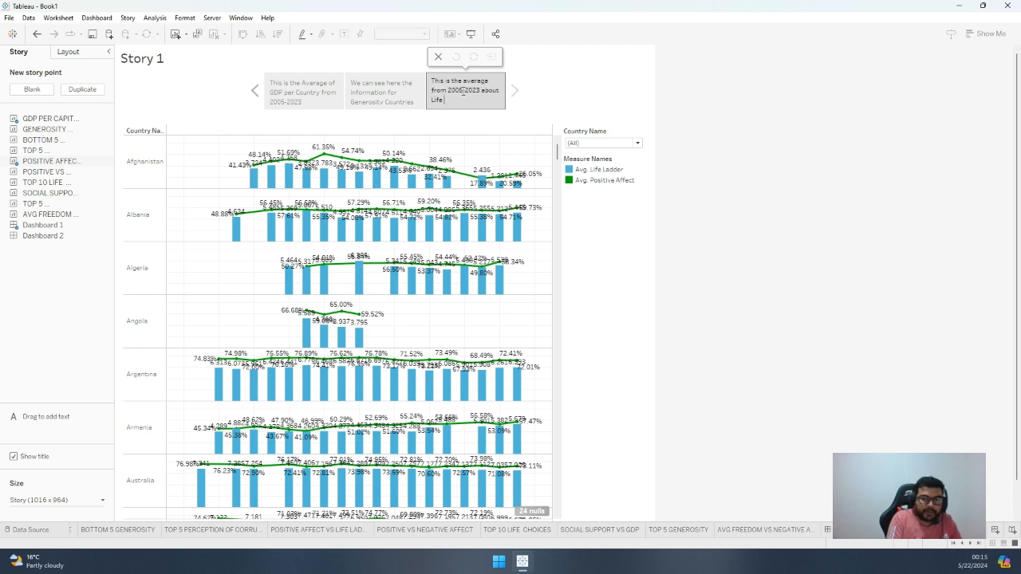
pyautogui.write('Ladder and its relati')
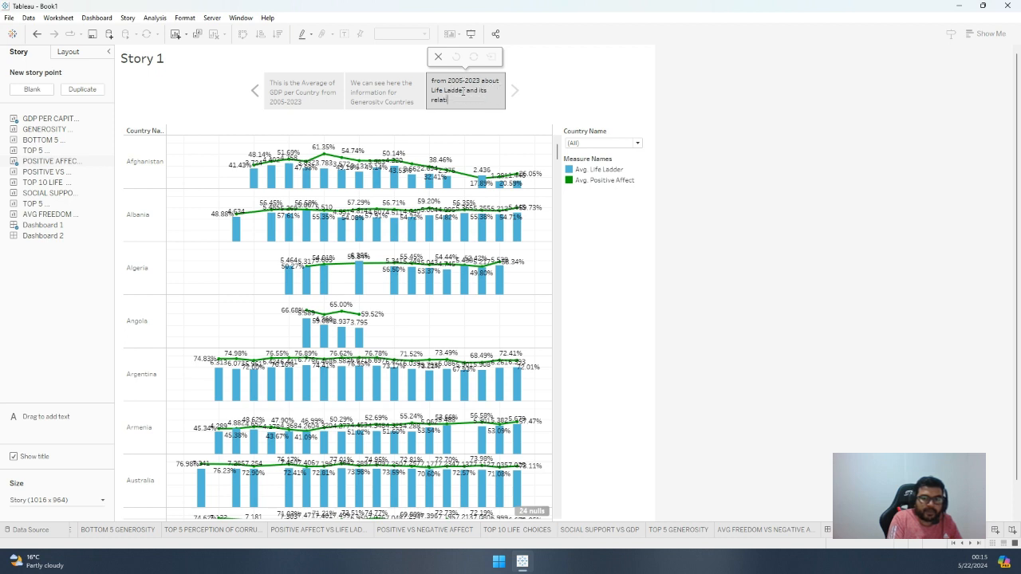
pyautogui.write('onship with Positive Affect')
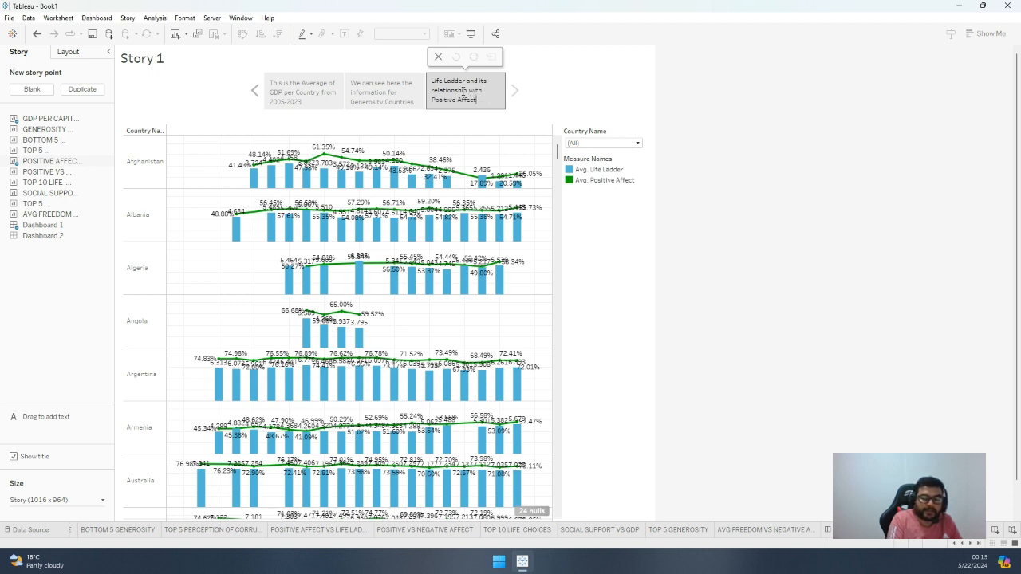
pyautogui.press('Return')
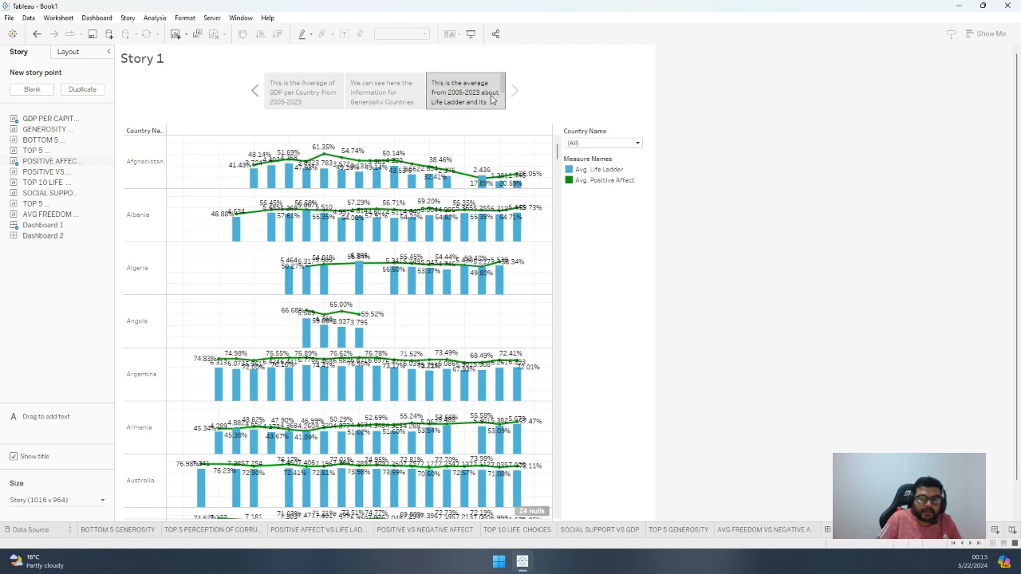
pyautogui.click(638, 144)
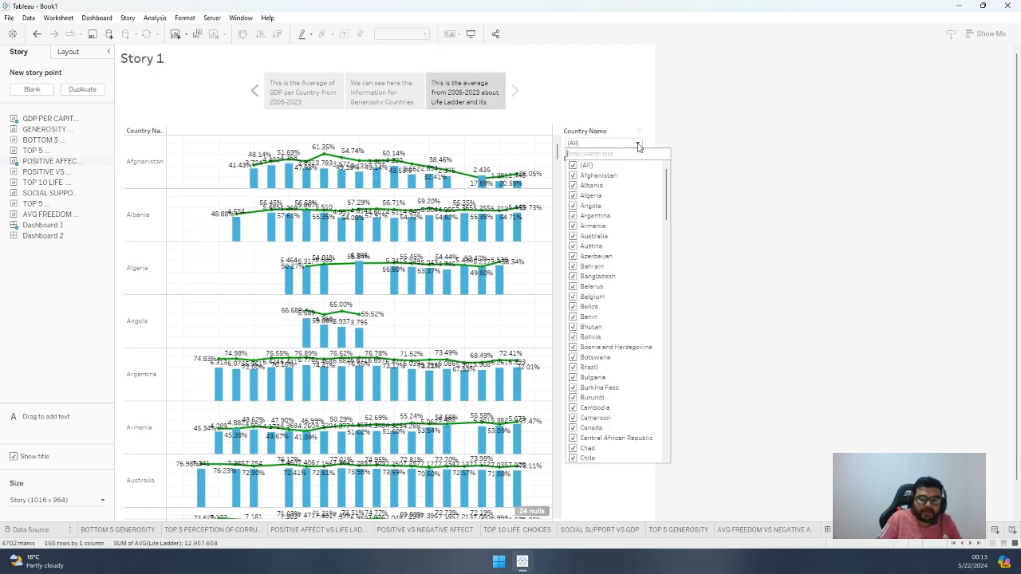
pyautogui.click(638, 145)
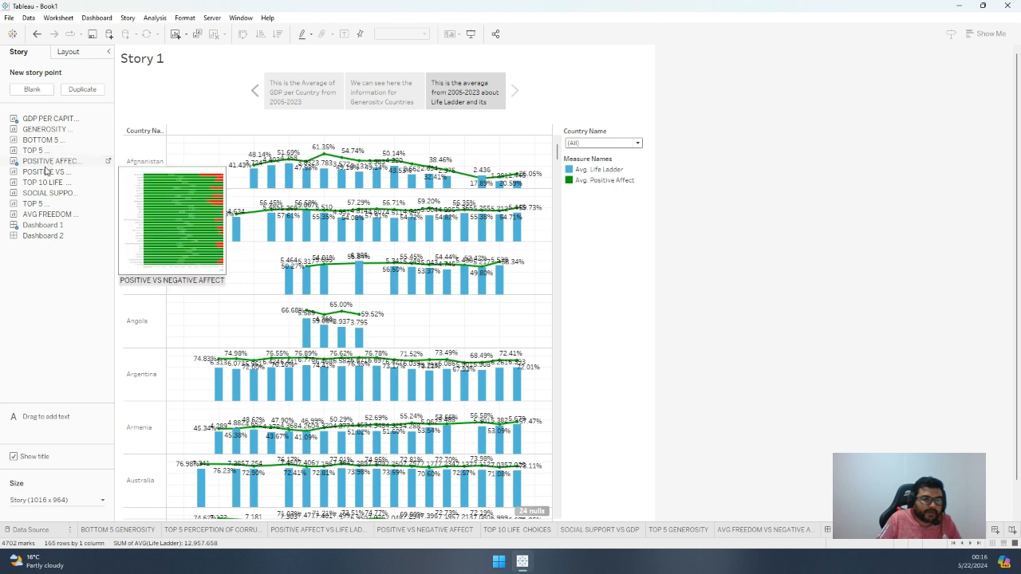
# Add a blank fourth story point and place the Top 10 Life Choices sheet in it
pyautogui.click(32, 89)
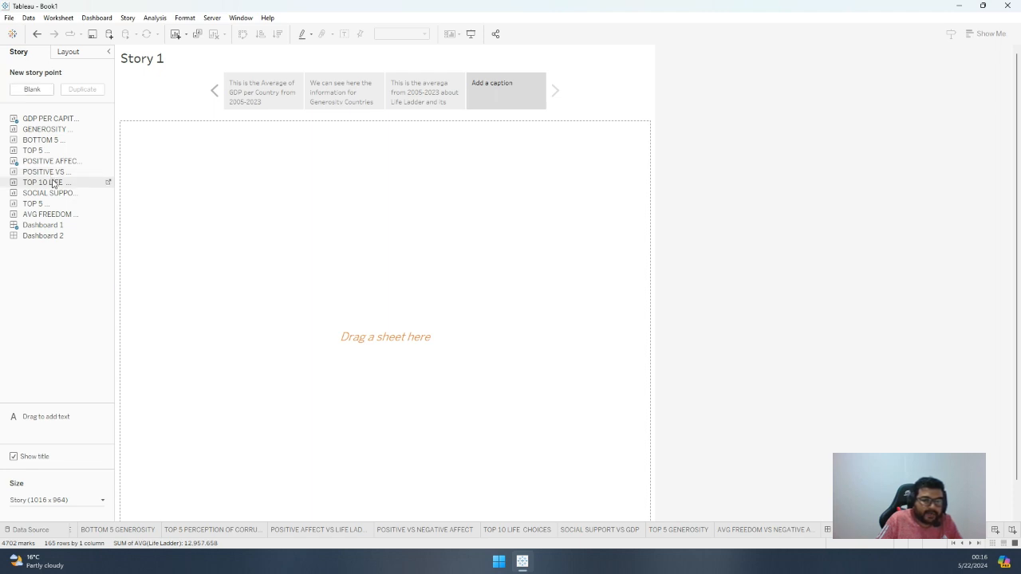
pyautogui.moveTo(52, 182); pyautogui.dragTo(289, 194)
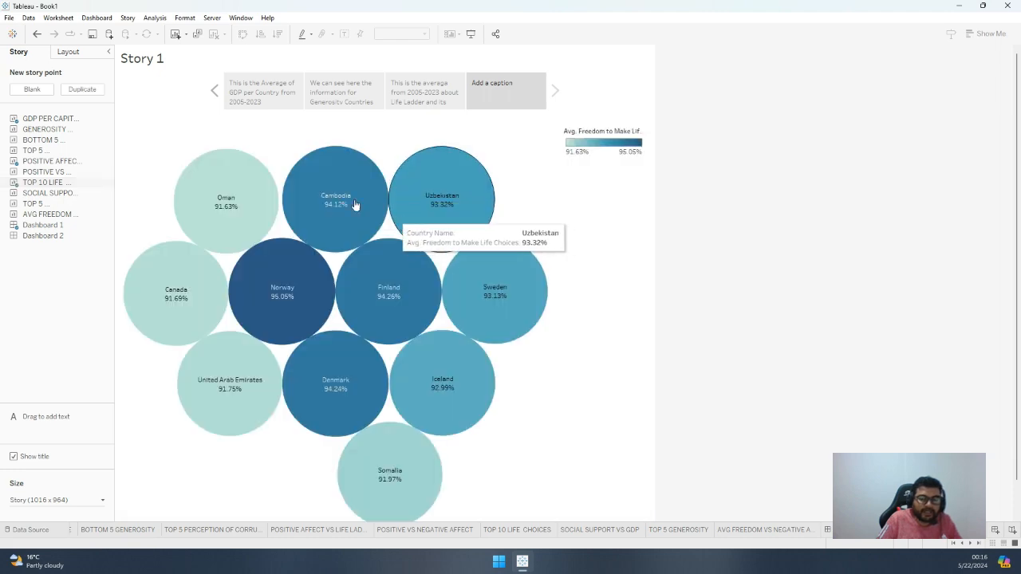
# Caption the Top 10 Life Choices story point "Top Countries for Freedom to Make Life Choices"
pyautogui.doubleClick(503, 95)
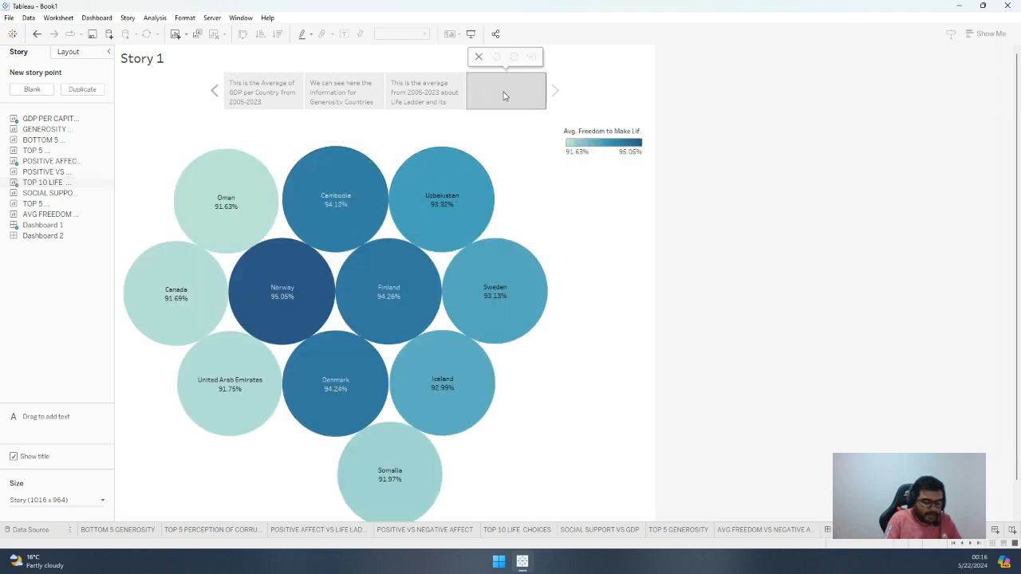
pyautogui.write('To')
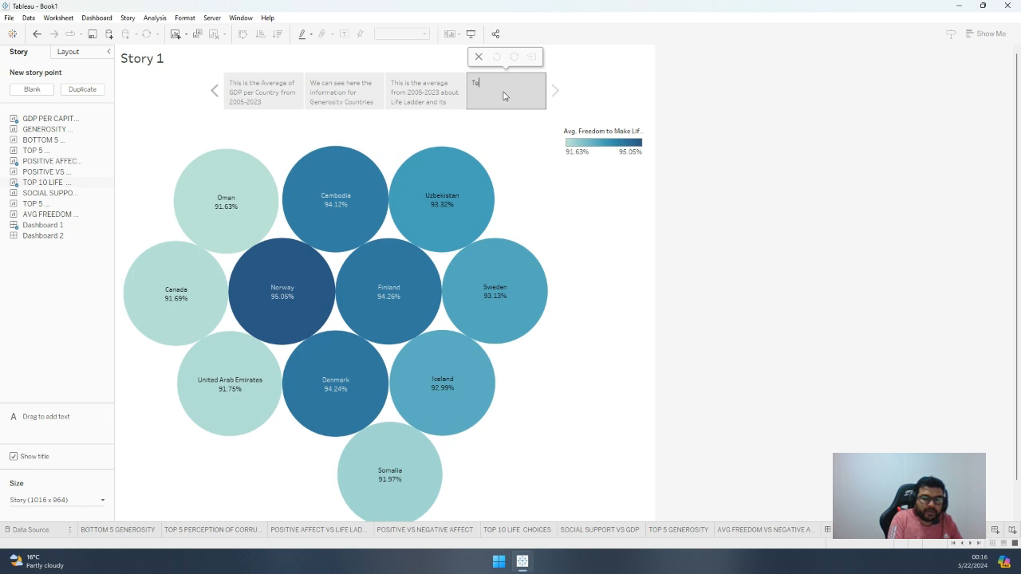
pyautogui.write('pp Countries for Freedom of')
pyautogui.press('BackSpace')
pyautogui.press('BackSpace')
pyautogui.write('to Make IOL')
pyautogui.press('BackSpace')
pyautogui.write('Life C')
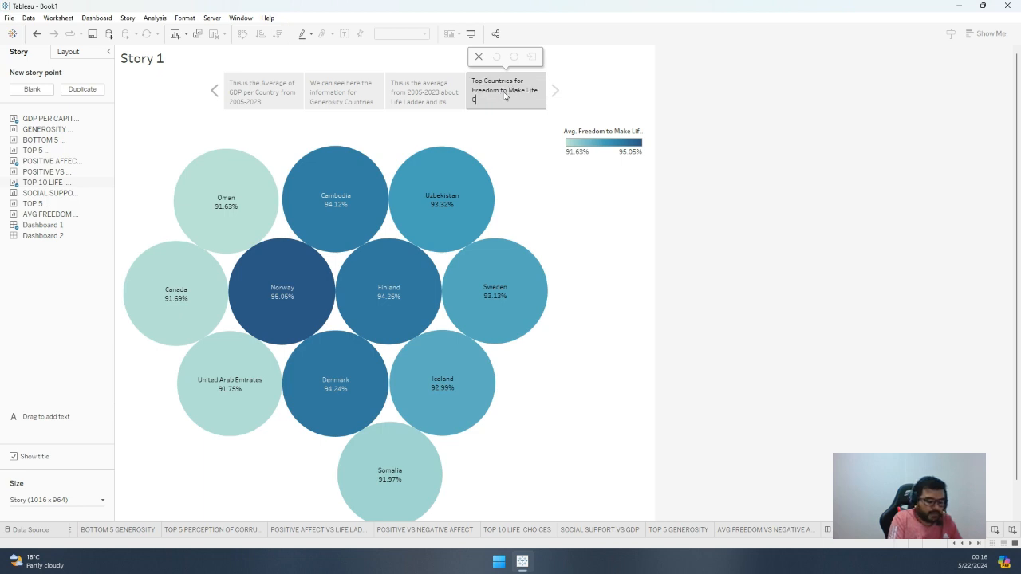
pyautogui.write('hoices')
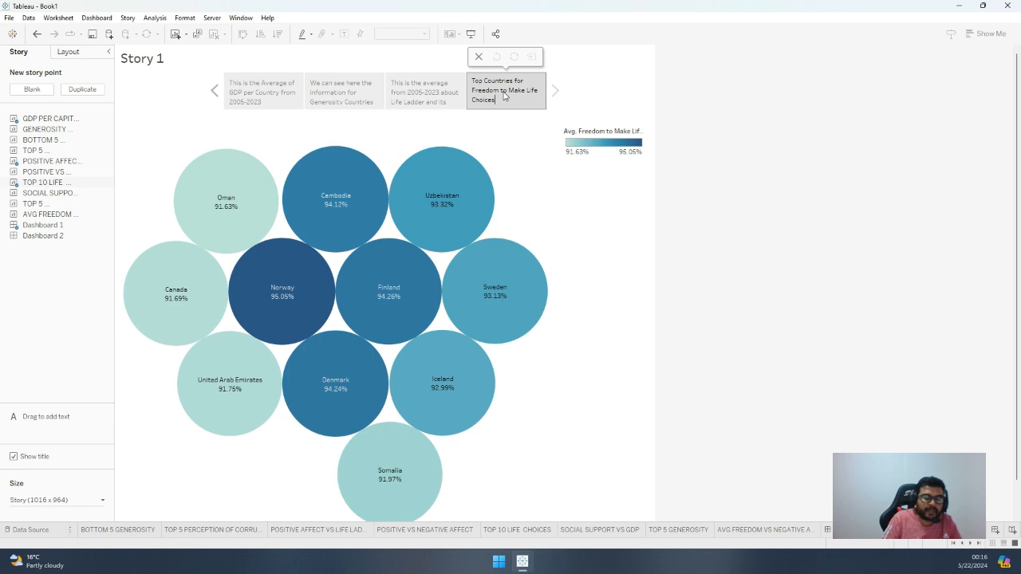
pyautogui.click(567, 106)
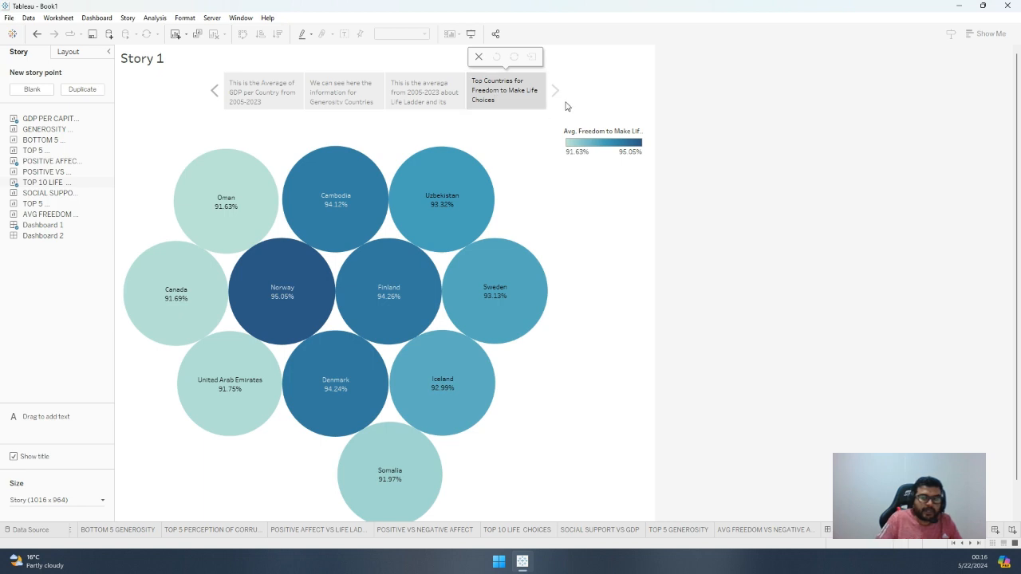
# Add a blank story point holding the Social Support vs GDP sheet and move it to second place in the story
pyautogui.click(32, 89)
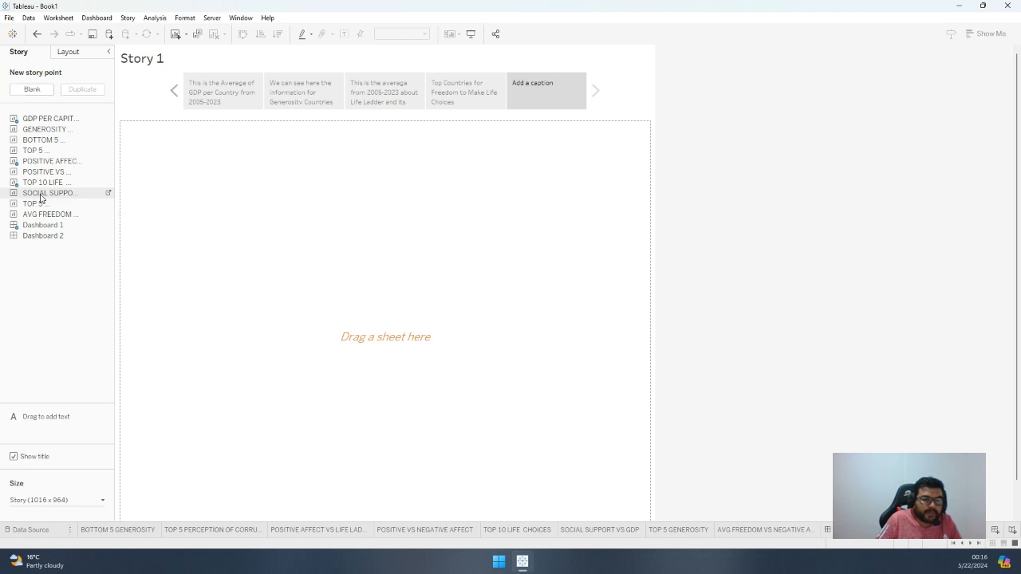
pyautogui.moveTo(41, 198); pyautogui.dragTo(310, 232)
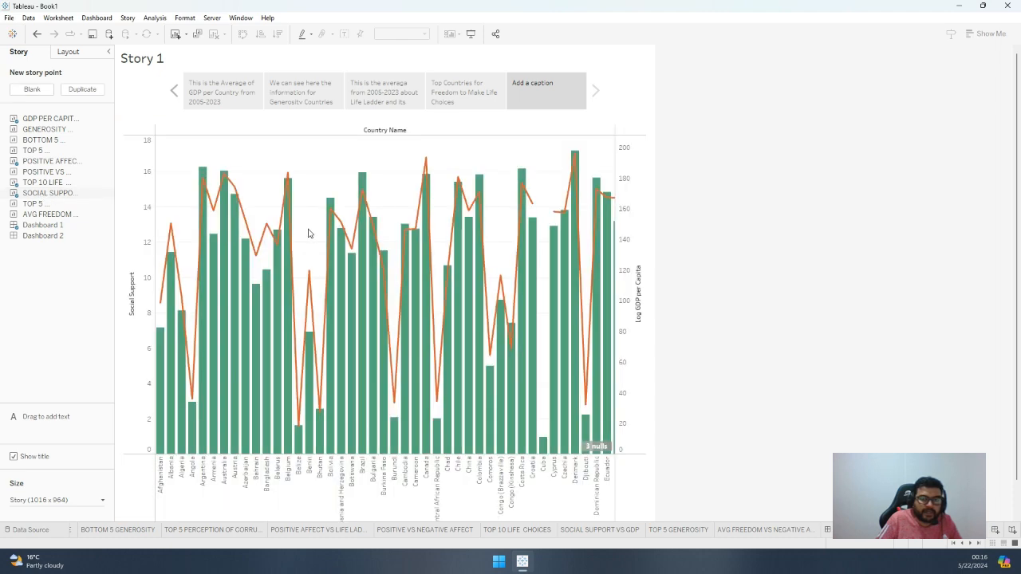
pyautogui.click(524, 92)
pyautogui.moveTo(525, 92); pyautogui.dragTo(280, 94)
# Caption the second story point "GDP vs Social Support"
pyautogui.click(280, 93)
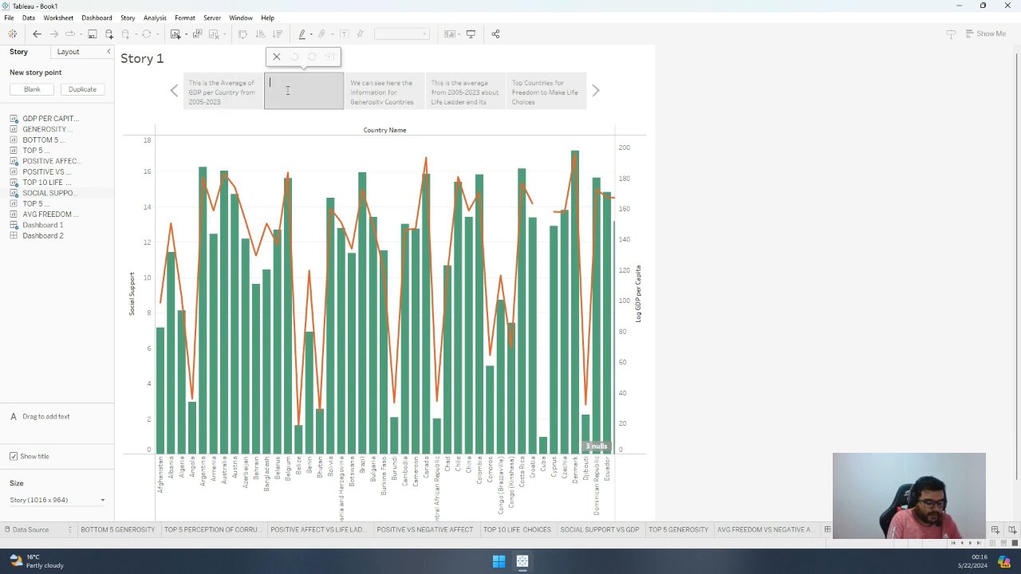
pyautogui.write('GDP vs')
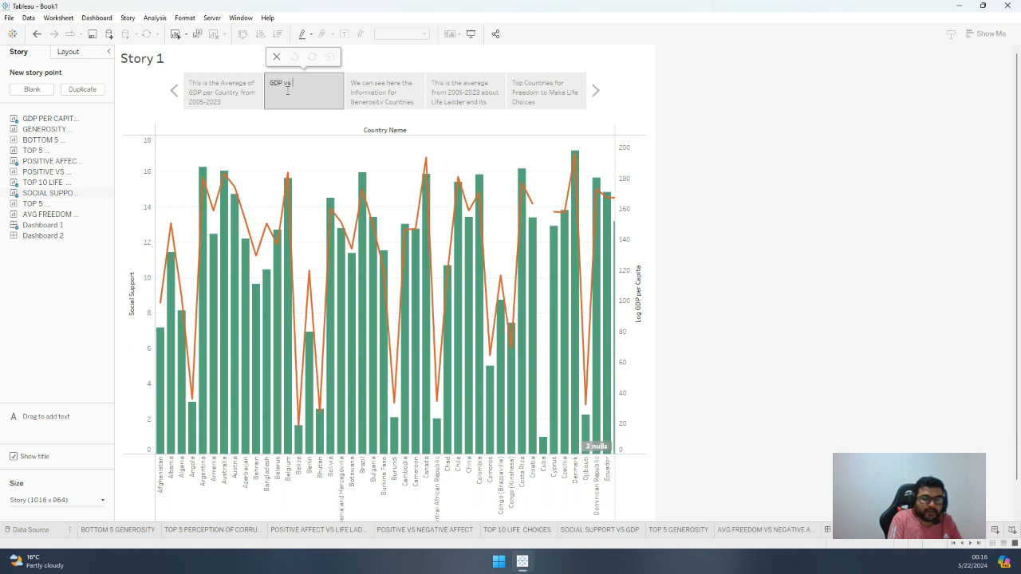
pyautogui.write(' Social Support')
pyautogui.press('Return')
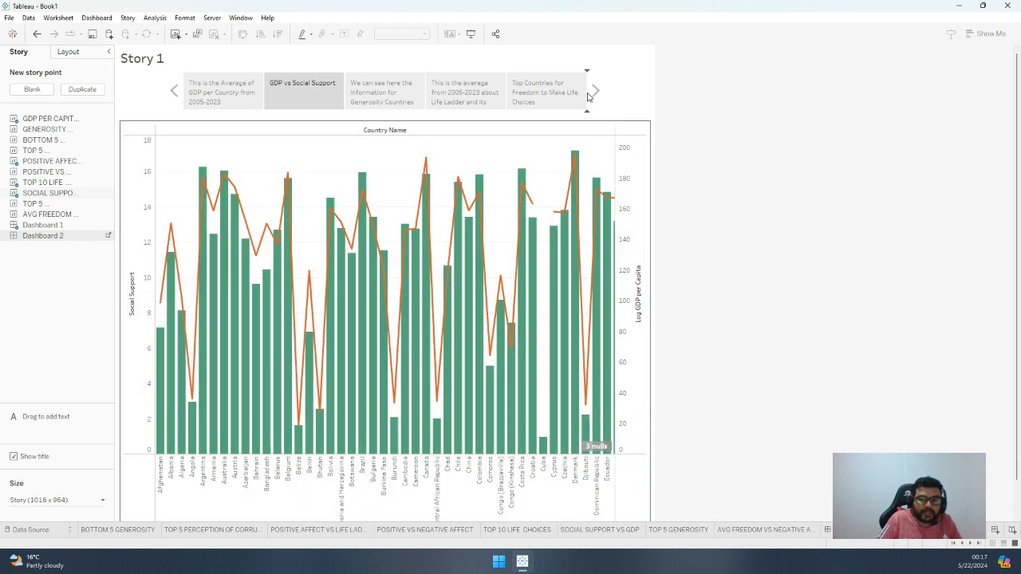
# Add Dashboard 2 as the last story point and caption it "Conception of Corruption plus the affect (negative and positive) for different countries"
pyautogui.moveTo(589, 96); pyautogui.dragTo(589, 97)
pyautogui.click(585, 93)
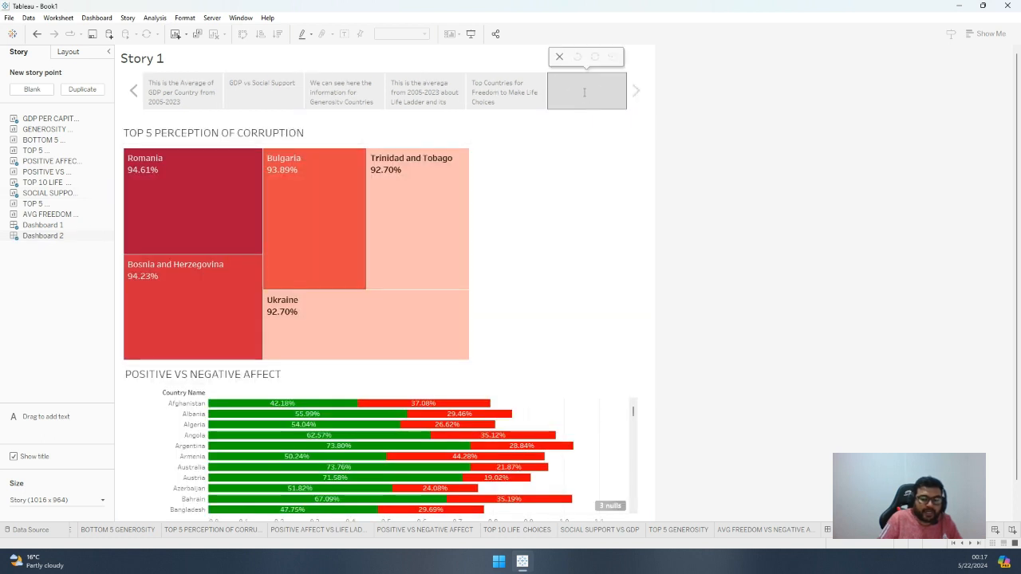
pyautogui.write('Conception')
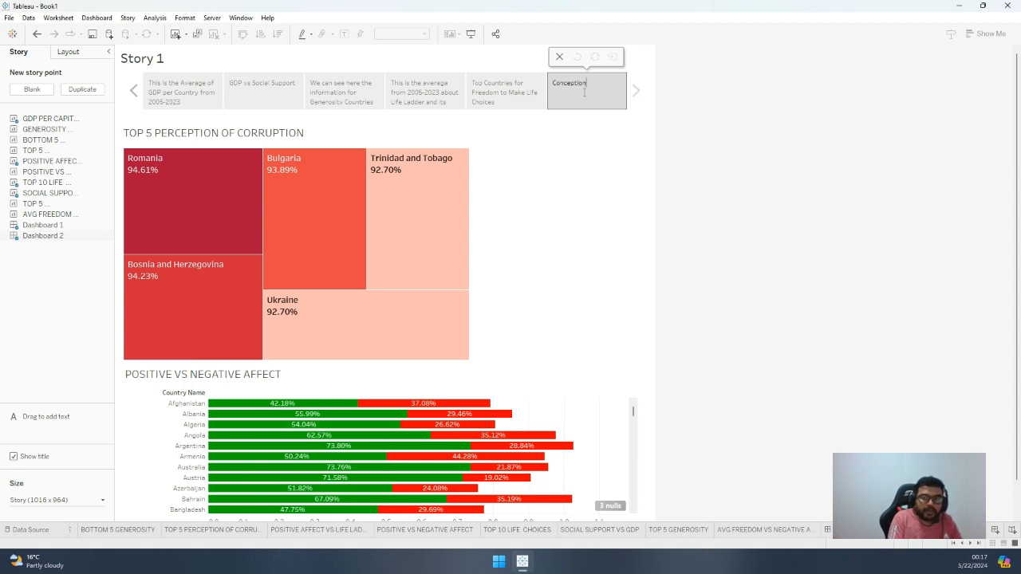
pyautogui.write(' of Co')
pyautogui.write('rrupt')
pyautogui.write('ion plea')
pyautogui.write('us the')
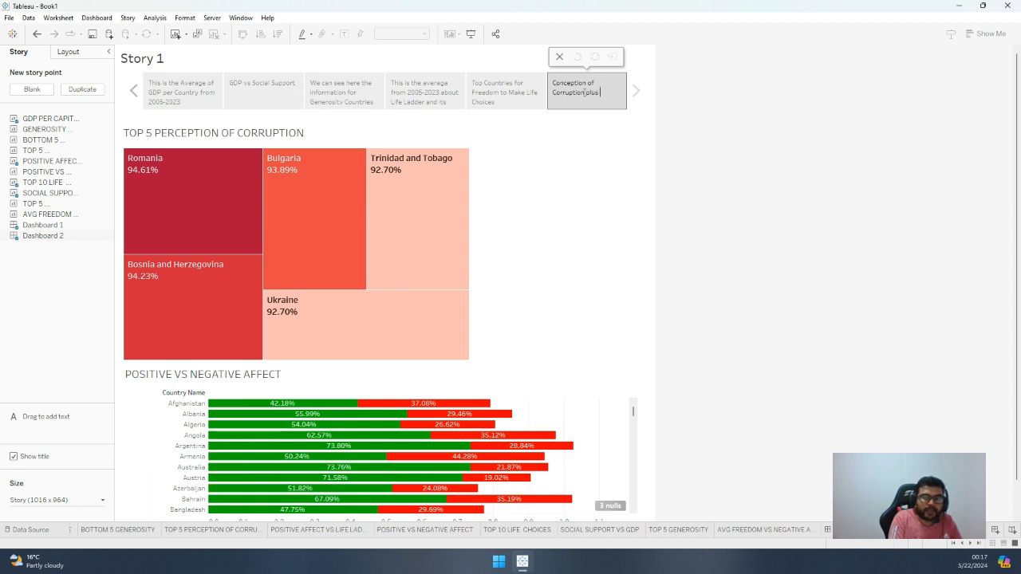
pyautogui.press('BackSpace')
pyautogui.press('BackSpace')
pyautogui.press('BackSpace')
pyautogui.write('he effe')
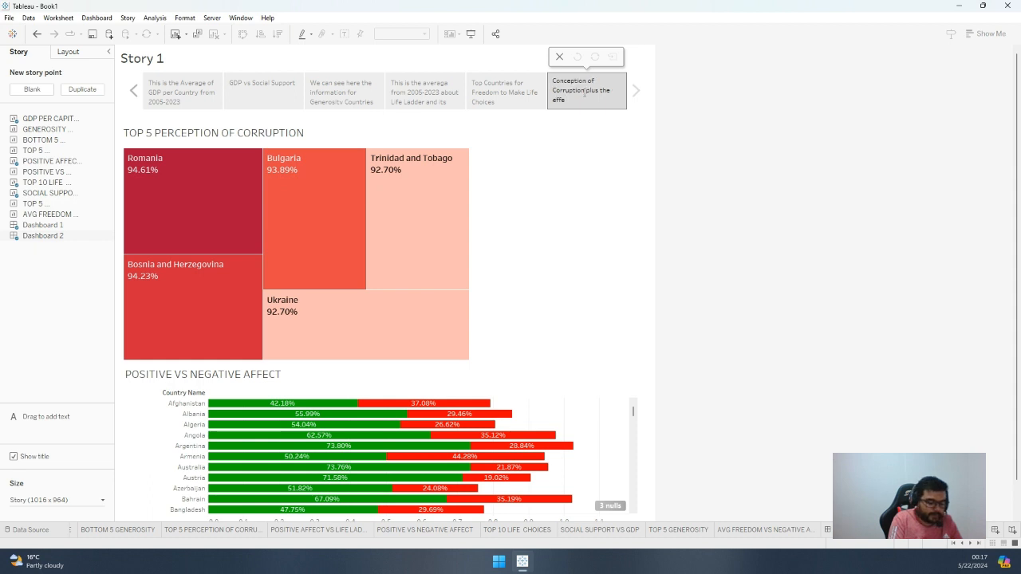
pyautogui.write('c')
pyautogui.press('BackSpace')
pyautogui.press('BackSpace')
pyautogui.press('BackSpace')
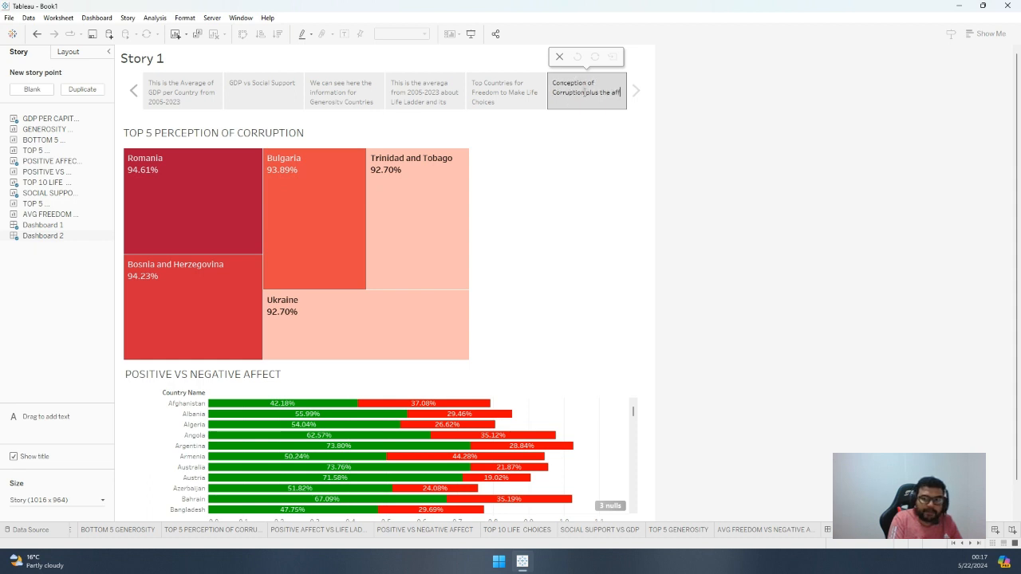
pyautogui.write('ect (negat')
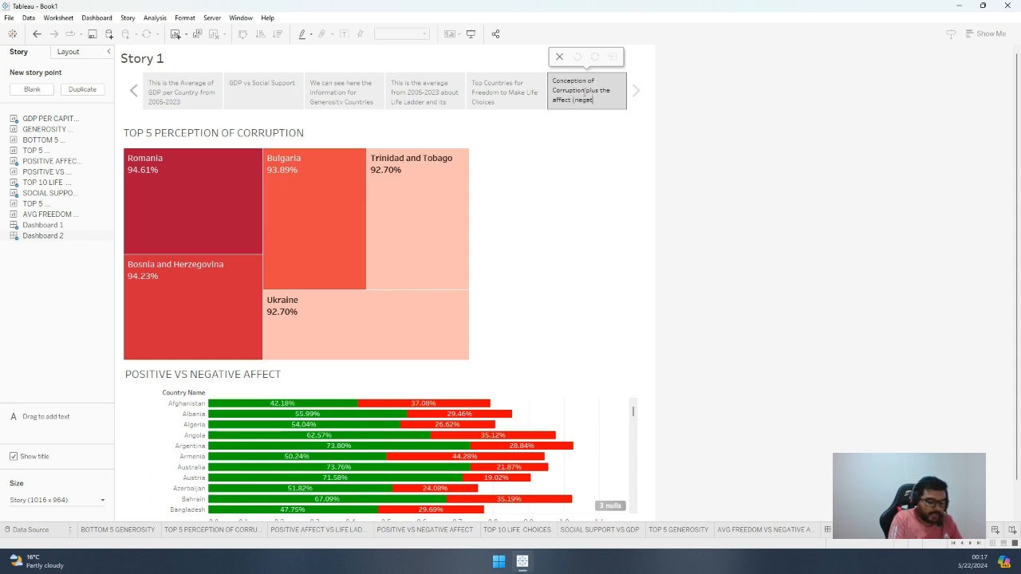
pyautogui.write('ive and positiv')
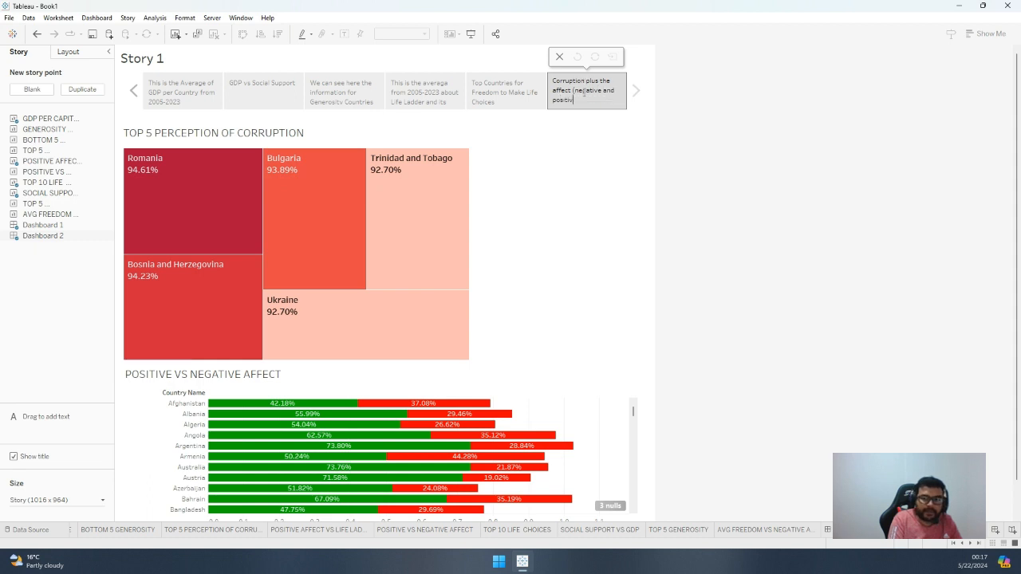
pyautogui.write('e) for different countries')
pyautogui.press('Return')
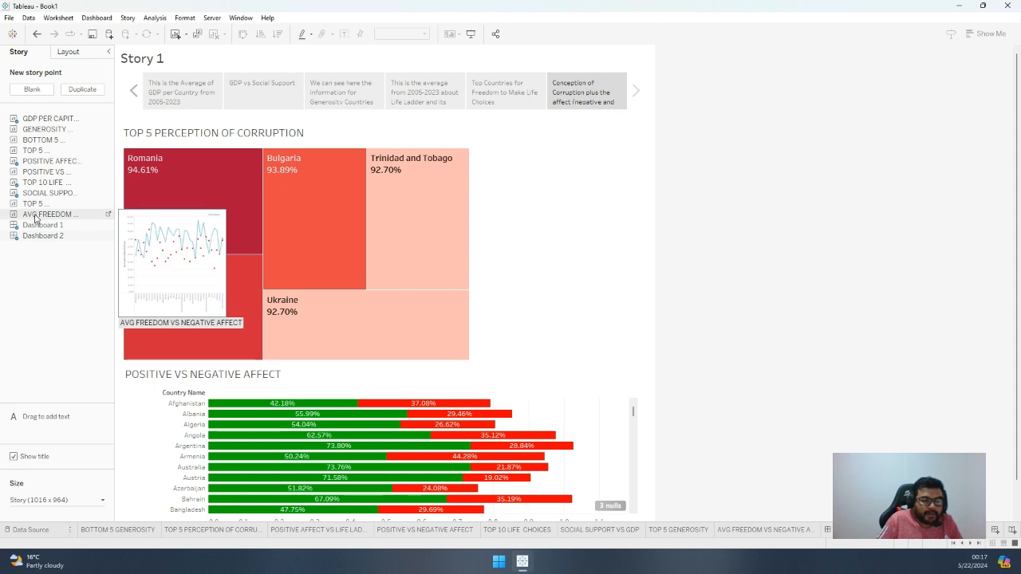
# Add the Avg Freedom vs Negative Affect sheet as the last story point and highlight China's marks in its chart
pyautogui.moveTo(36, 218); pyautogui.dragTo(632, 99)
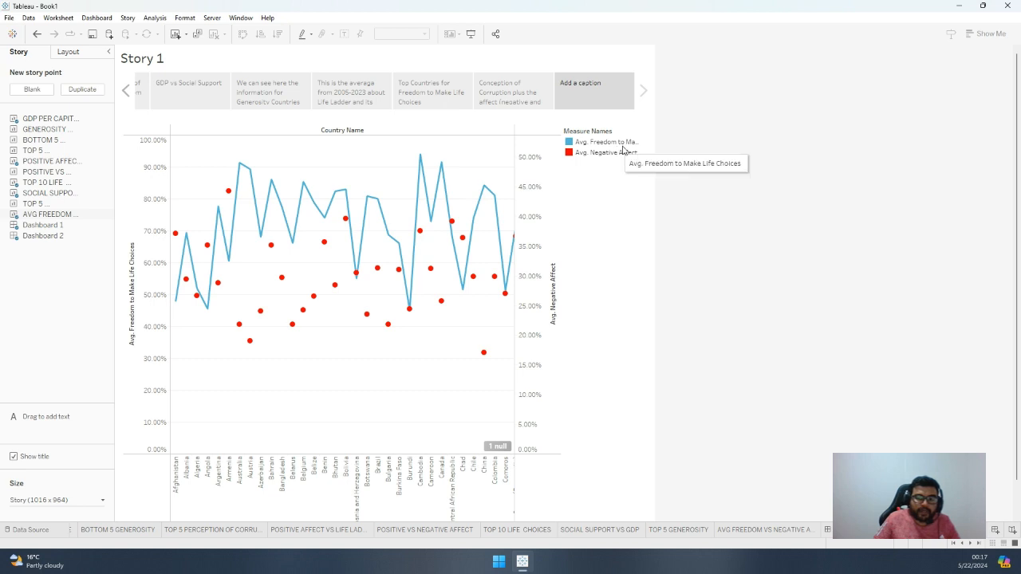
pyautogui.moveTo(485, 356)
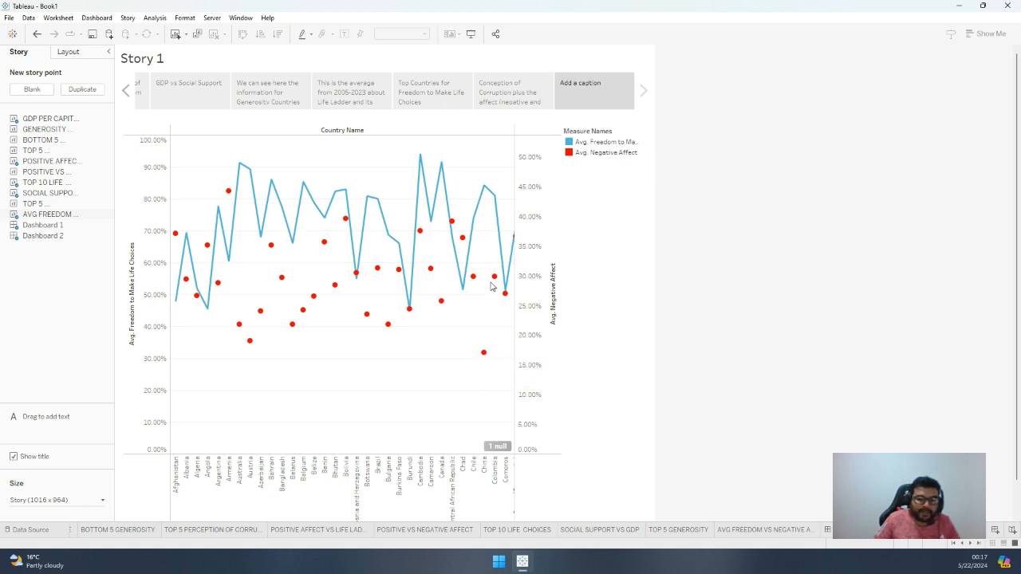
pyautogui.moveTo(489, 195)
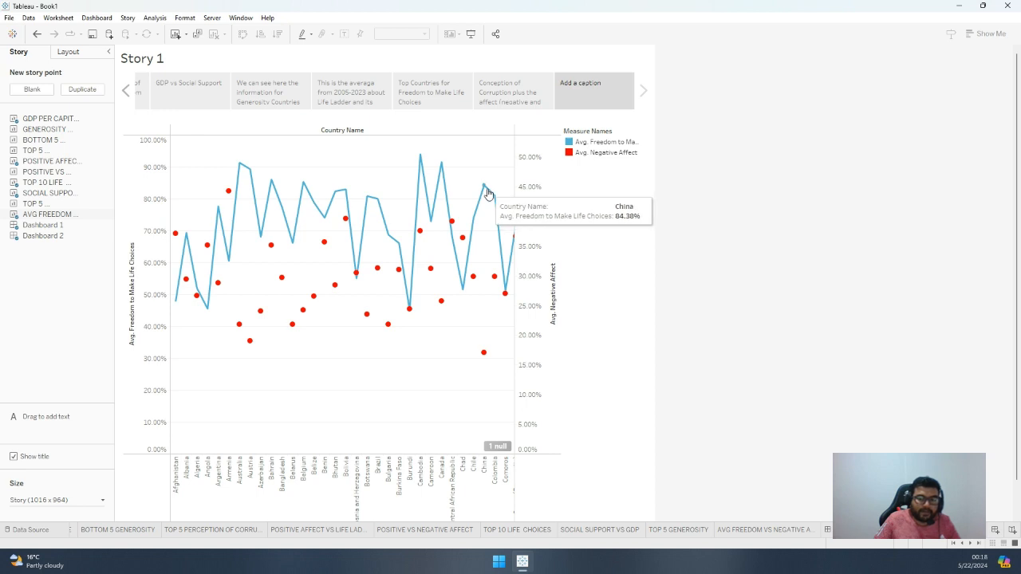
pyautogui.rightClick(484, 353)
pyautogui.press('Escape')
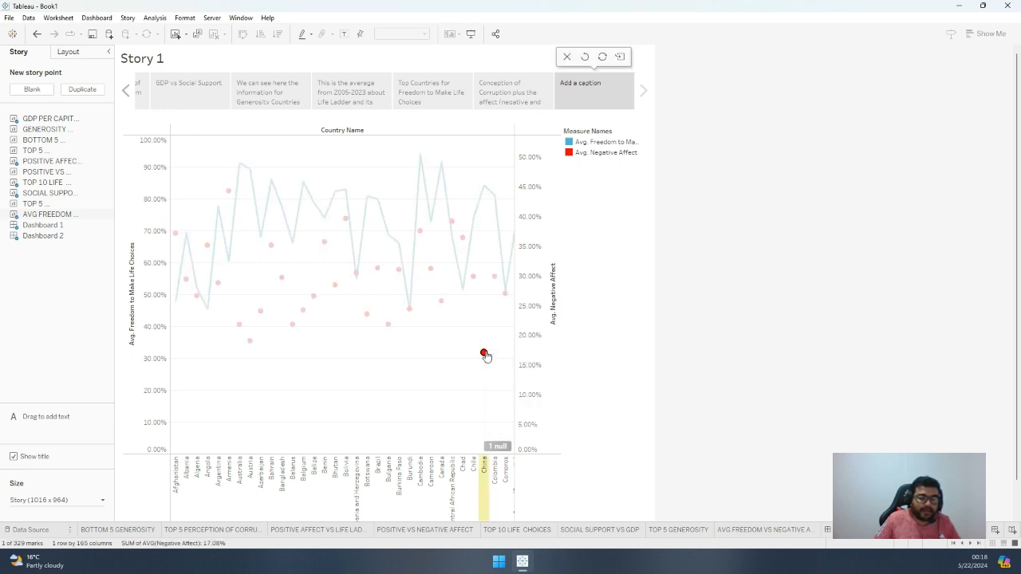
pyautogui.click(487, 508)
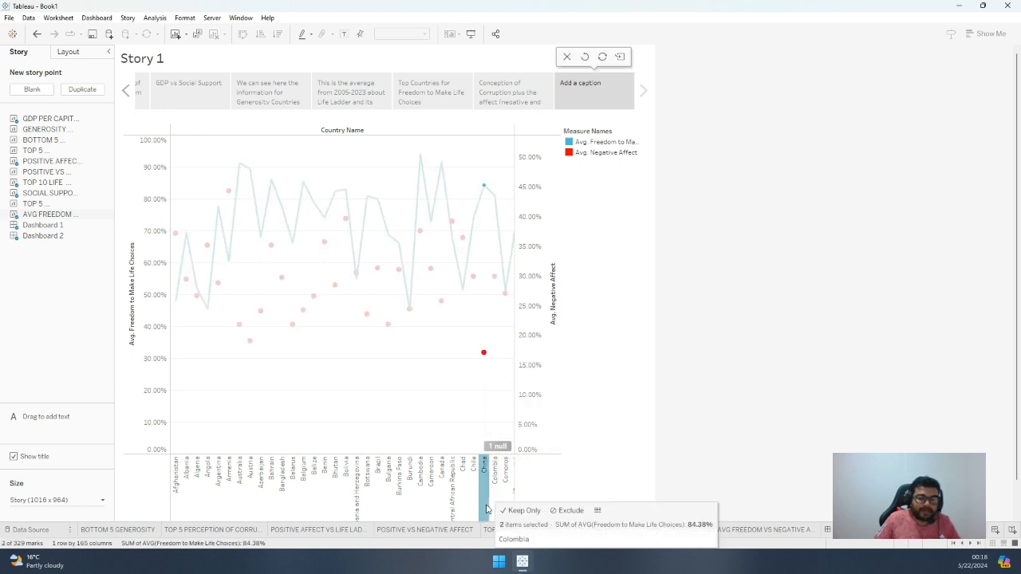
# Caption the last story point "This is comparison between Freedom to Make Choices vs Negative Affect"
pyautogui.doubleClick(597, 87)
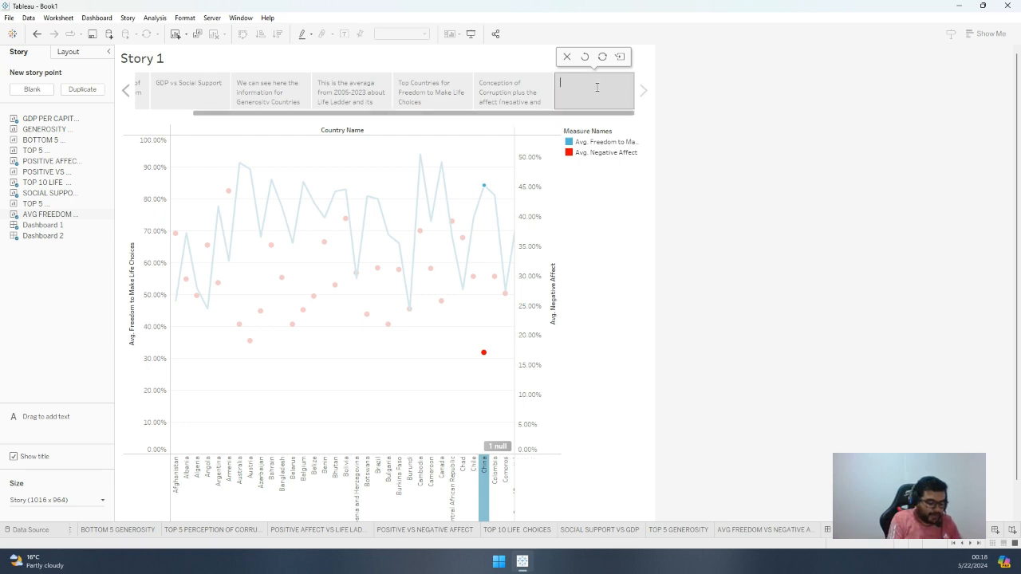
pyautogui.write('This is Com')
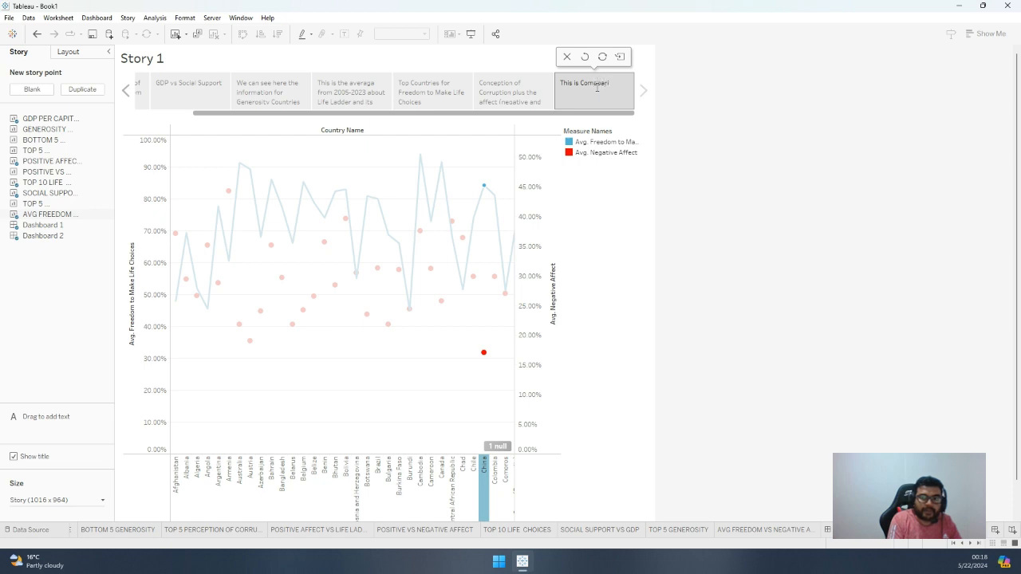
pyautogui.write('pario')
pyautogui.press('BackSpace')
pyautogui.press('BackSpace')
pyautogui.press('BackSpace')
pyautogui.press('BackSpace')
pyautogui.press('BackSpace')
pyautogui.press('BackSpace')
pyautogui.press('BackSpace')
pyautogui.press('BackSpace')
pyautogui.write('compariso')
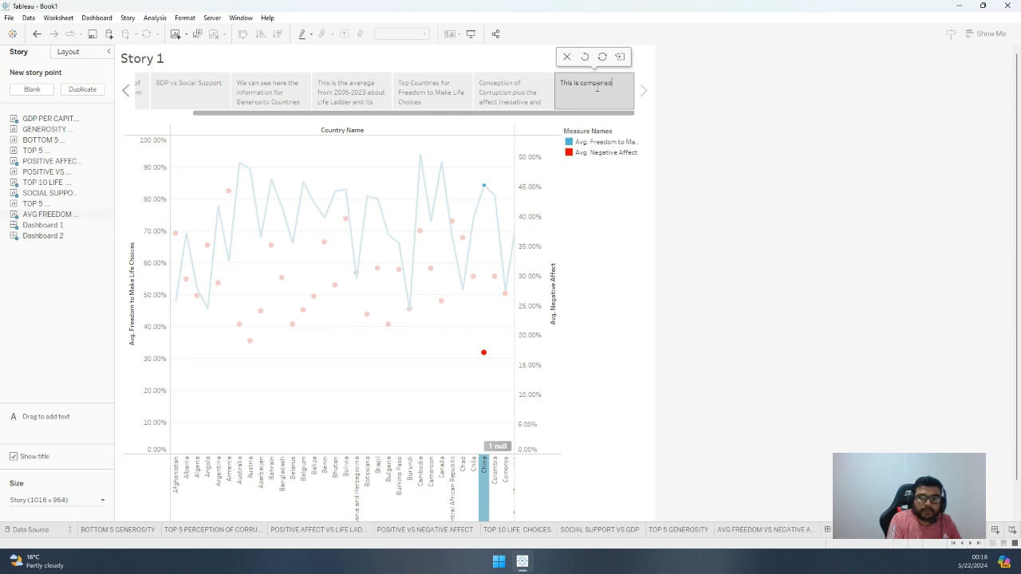
pyautogui.write('n between Freed')
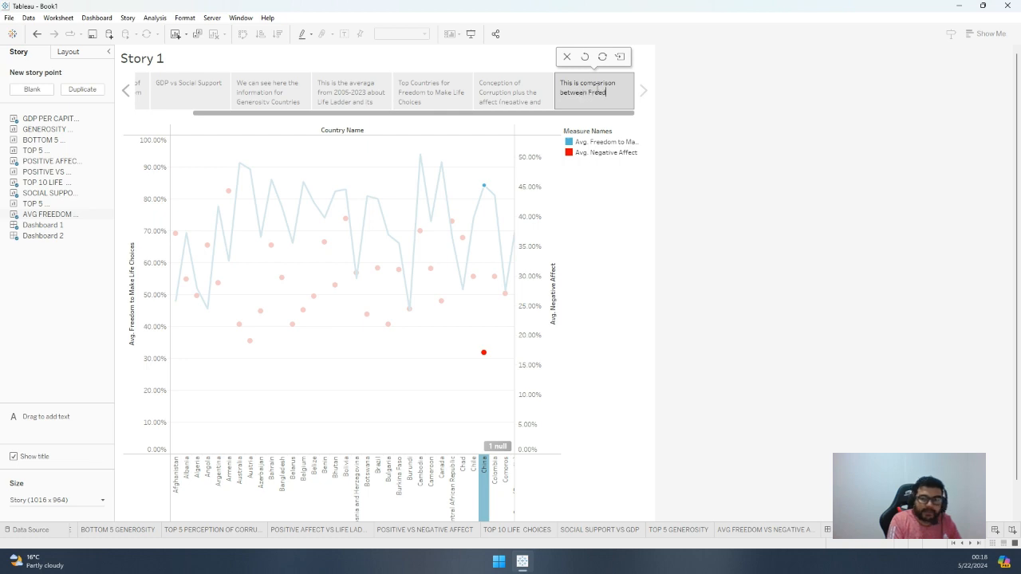
pyautogui.write('Make Choices vs Ne')
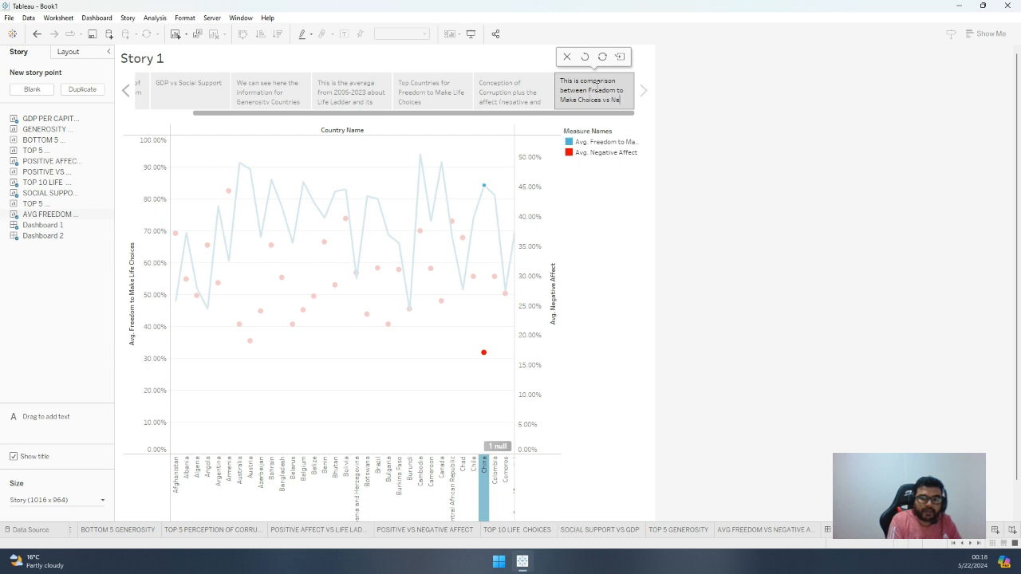
pyautogui.write('gative Affect')
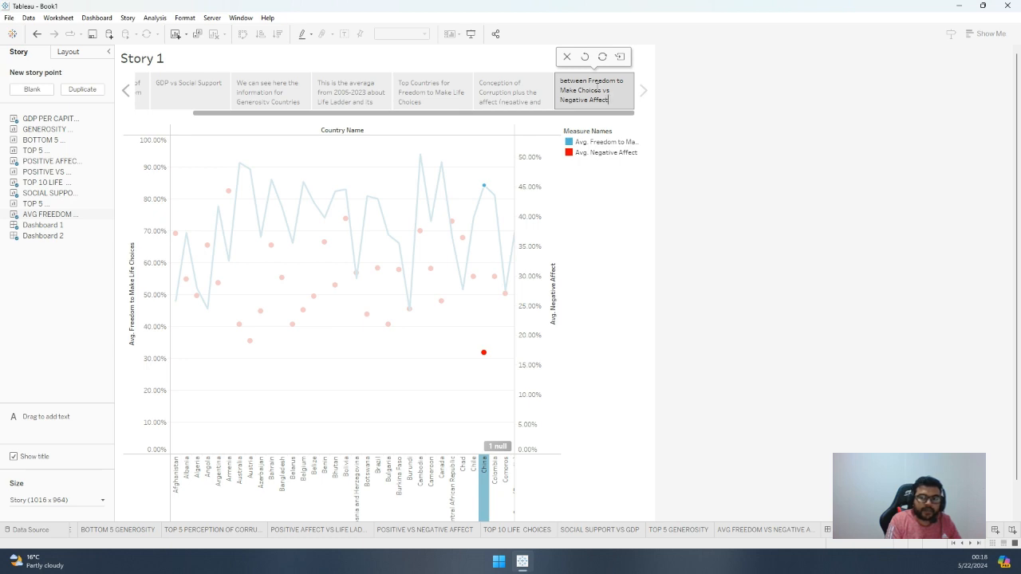
pyautogui.click(802, 290)
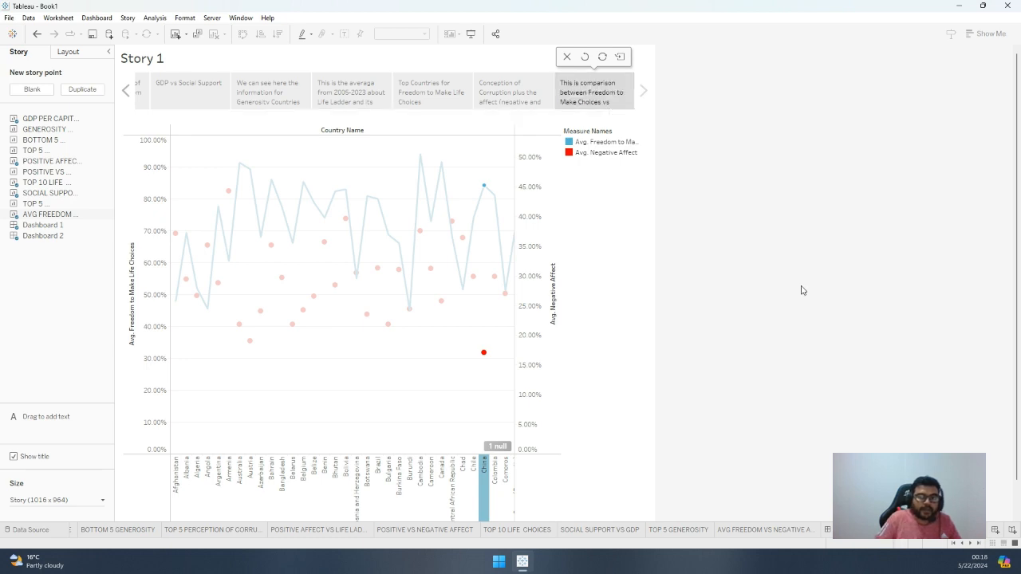
# Change the story's title to "Happiness Report seen from different perspectives"
pyautogui.doubleClick(162, 63)
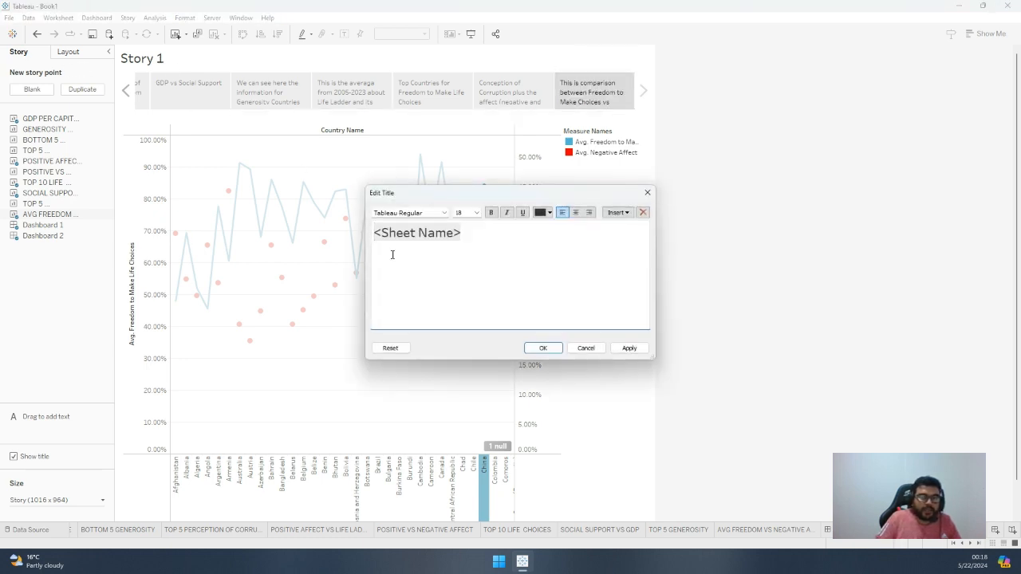
pyautogui.hotkey('ctrl', 'a')
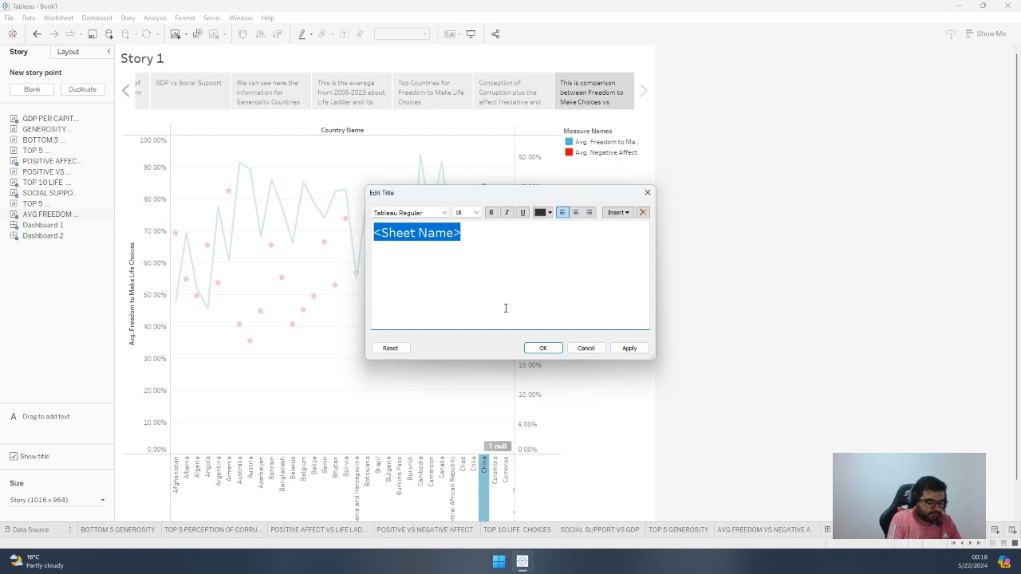
pyautogui.write('Happines')
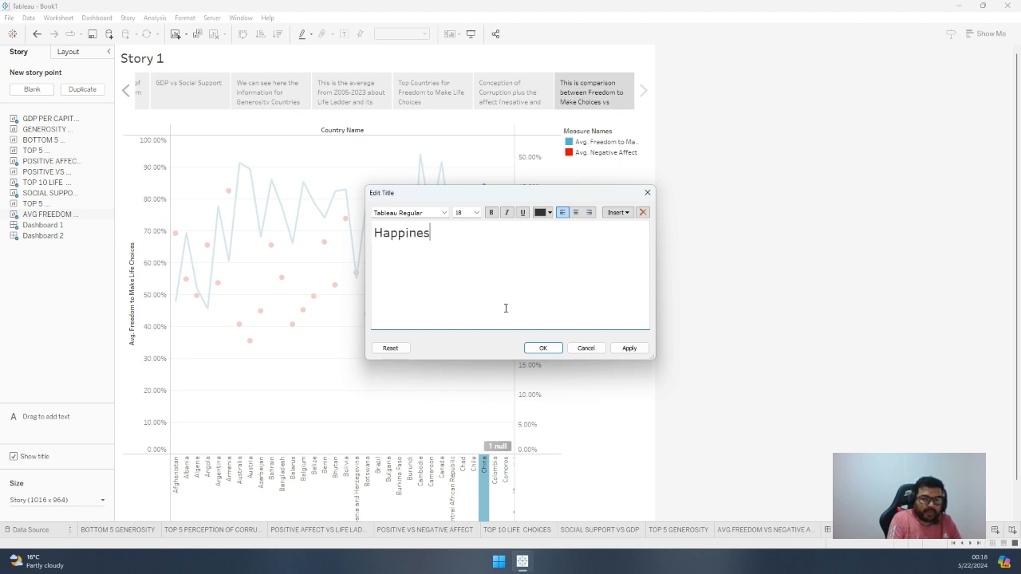
pyautogui.write('s Report')
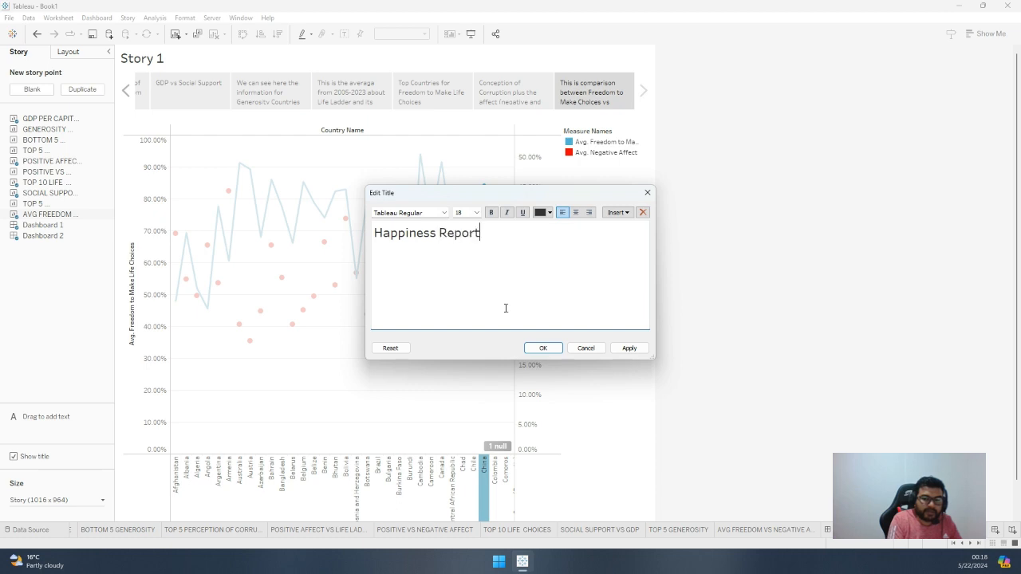
pyautogui.write(' seen from di')
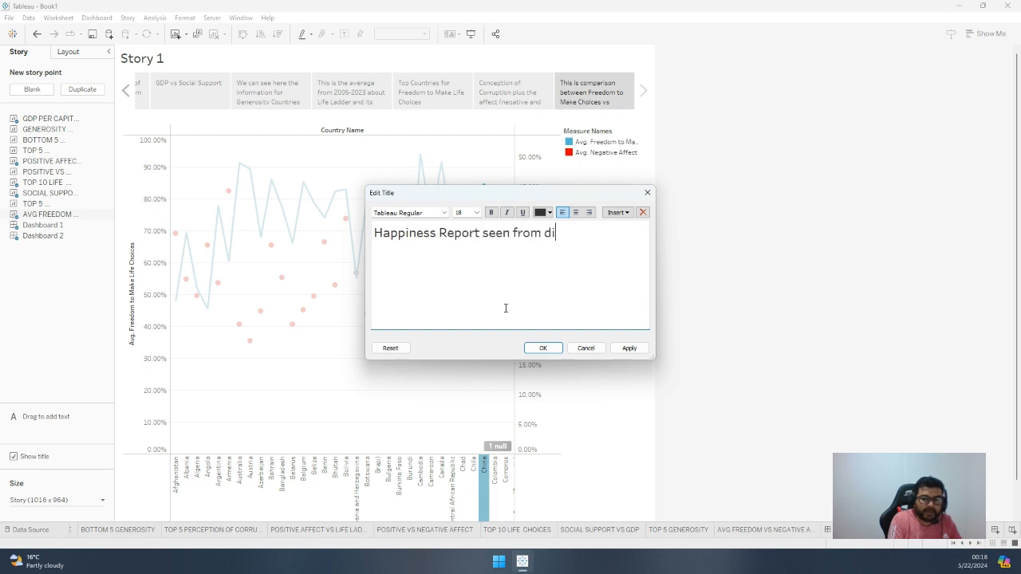
pyautogui.write('fferent pers')
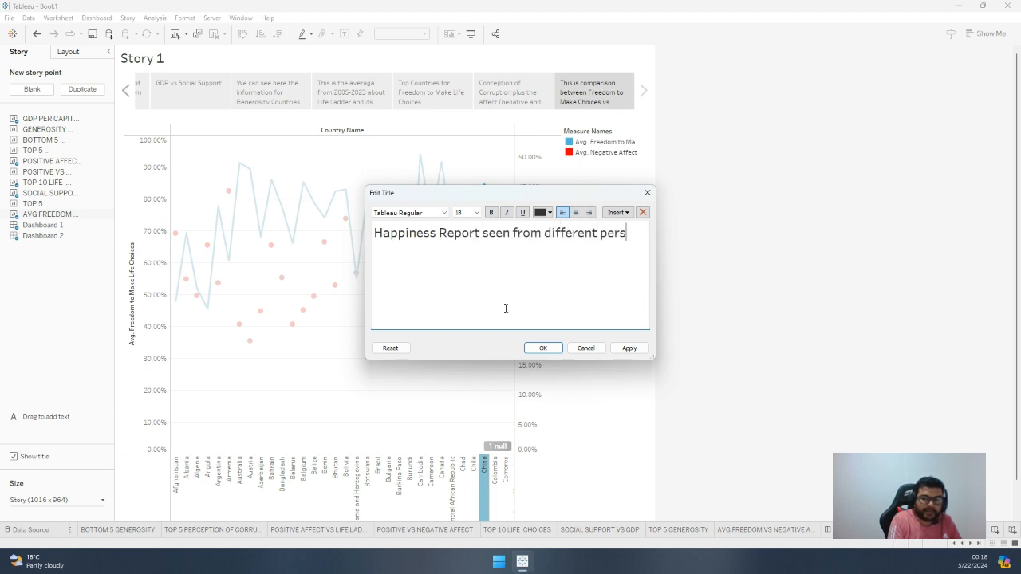
pyautogui.write('pectives.')
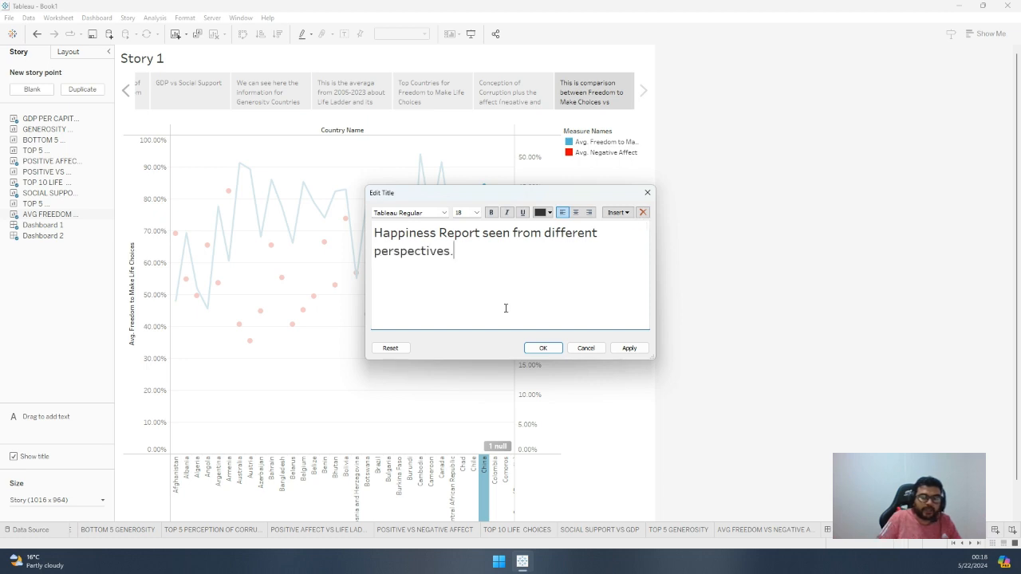
pyautogui.press('BackSpace')
pyautogui.click(629, 348)
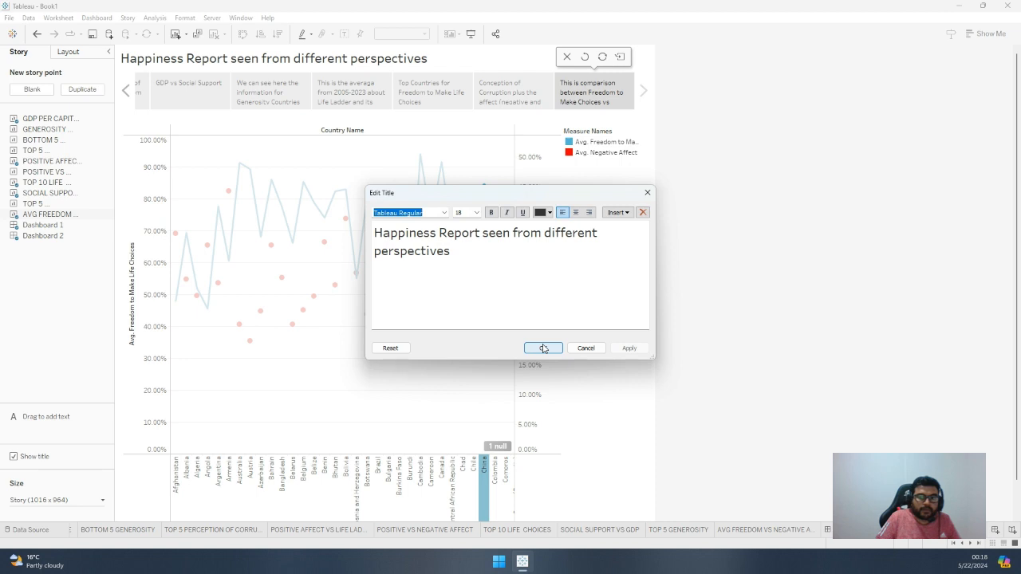
pyautogui.click(543, 349)
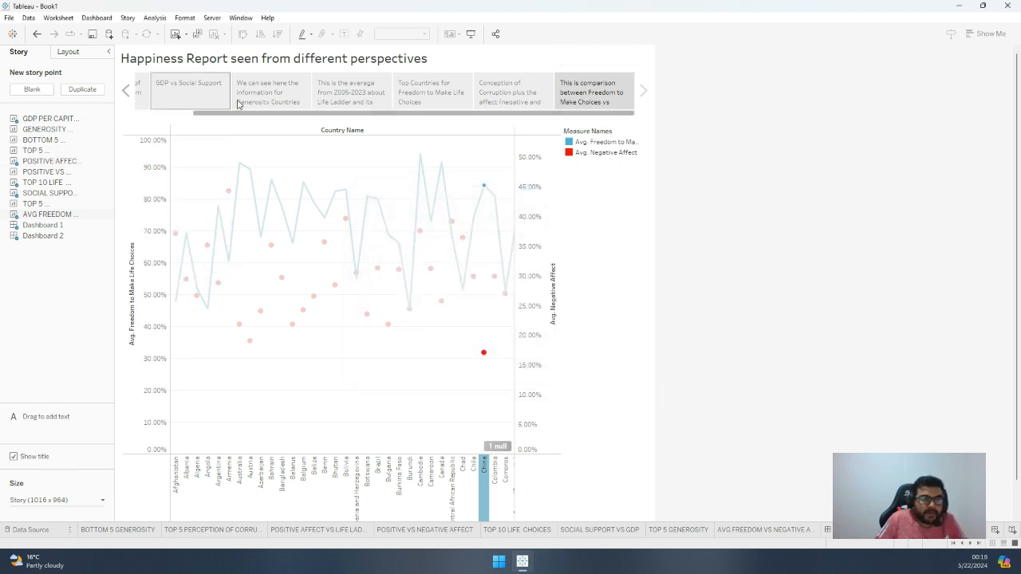
# Open the story formatting options and set the story's default shading to light beige
pyautogui.click(185, 18)
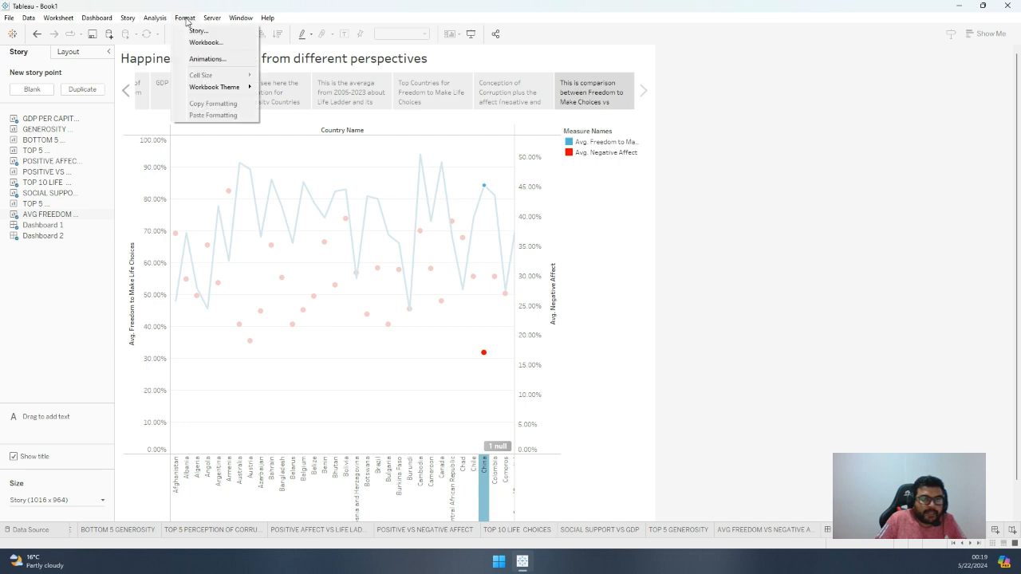
pyautogui.click(198, 32)
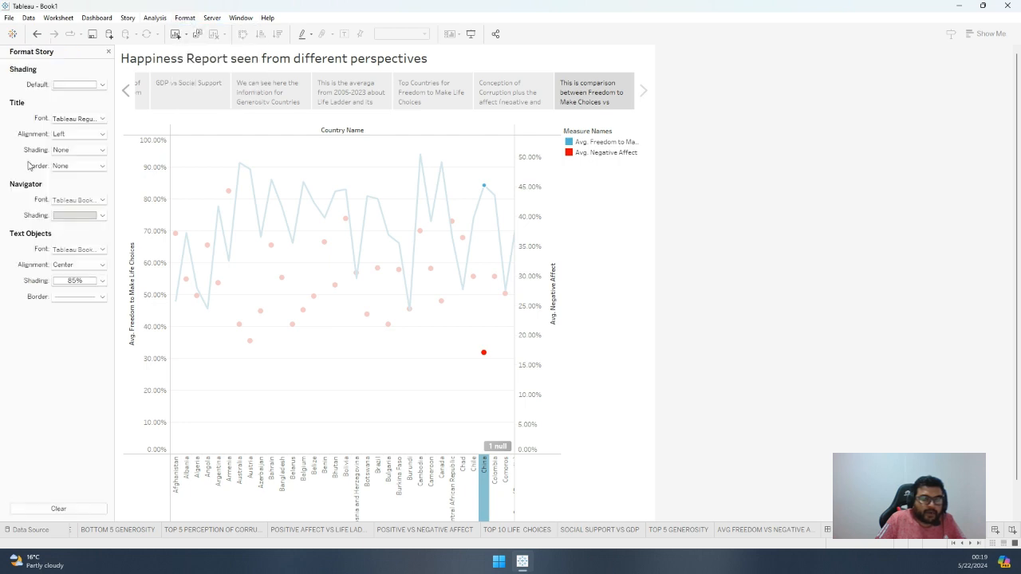
pyautogui.click(99, 85)
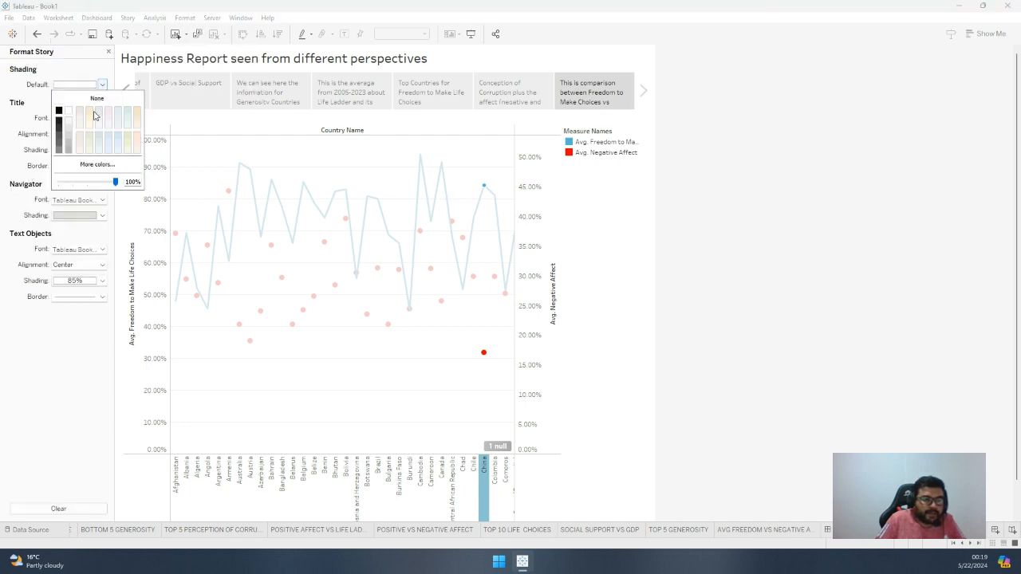
pyautogui.click(91, 114)
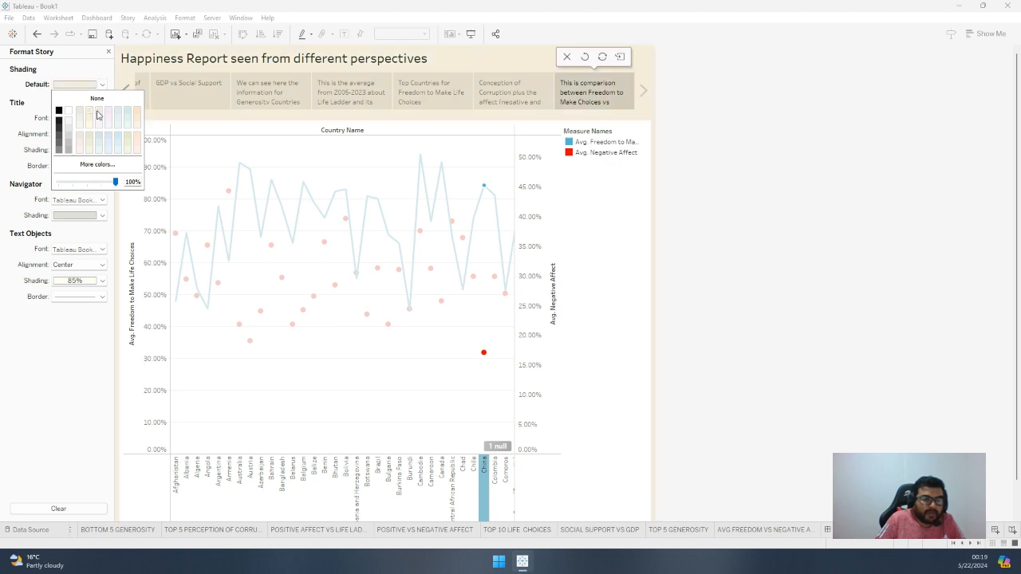
pyautogui.click(89, 111)
pyautogui.click(87, 126)
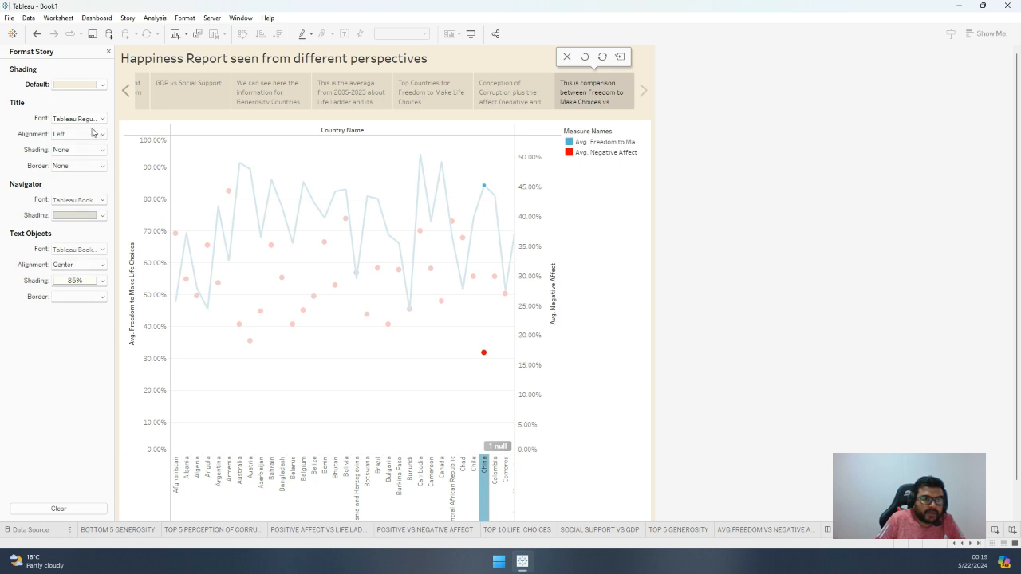
# Set the story navigator's shading to orange
pyautogui.click(101, 215)
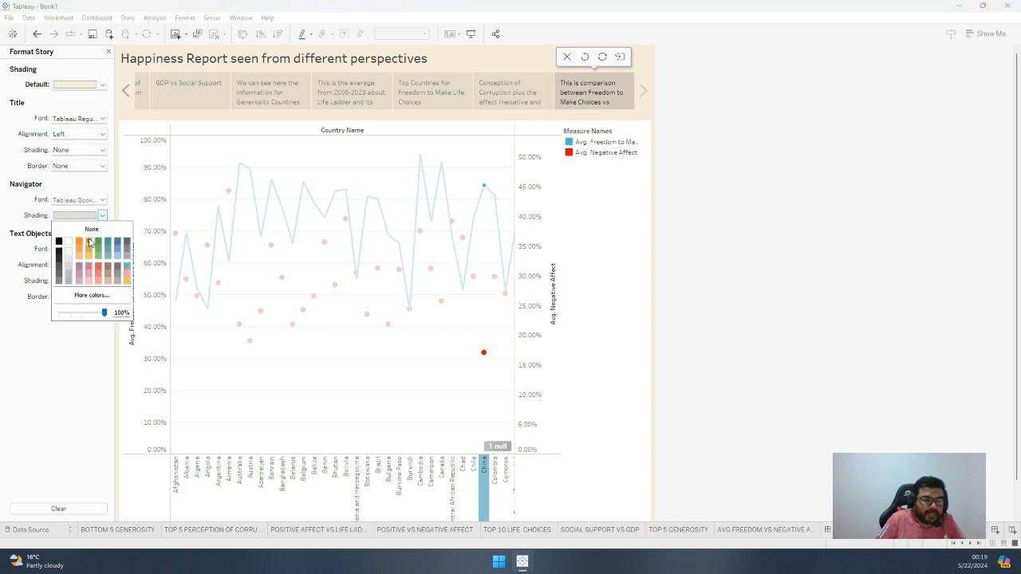
pyautogui.click(79, 243)
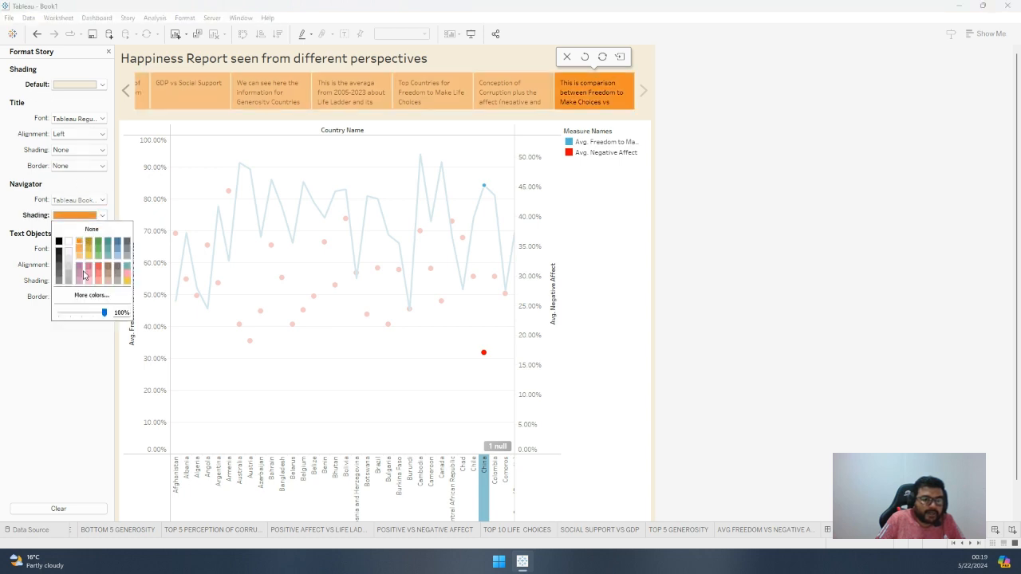
pyautogui.click(74, 393)
# Set the font color of the story's text objects to yellow
pyautogui.click(100, 251)
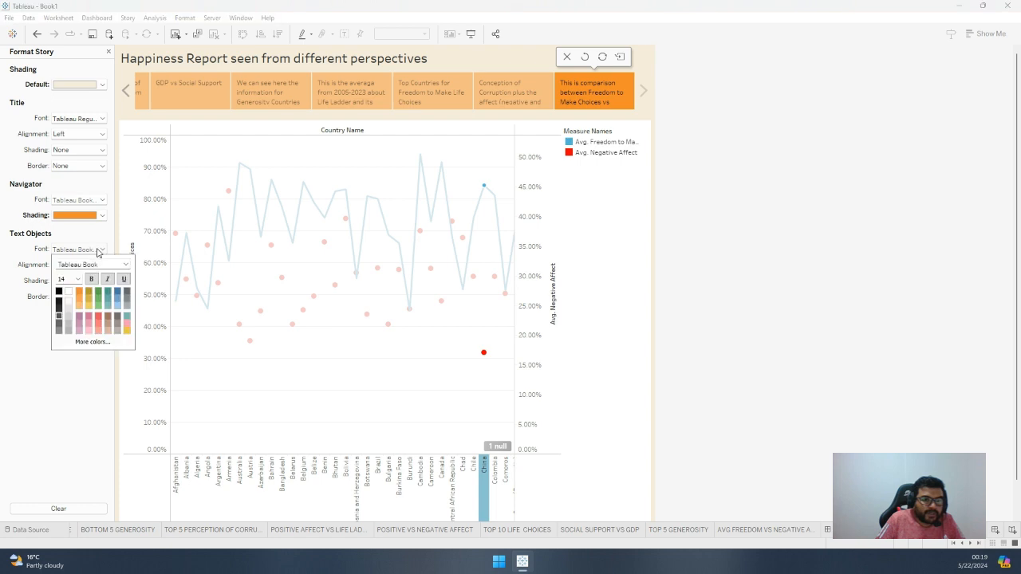
pyautogui.click(91, 299)
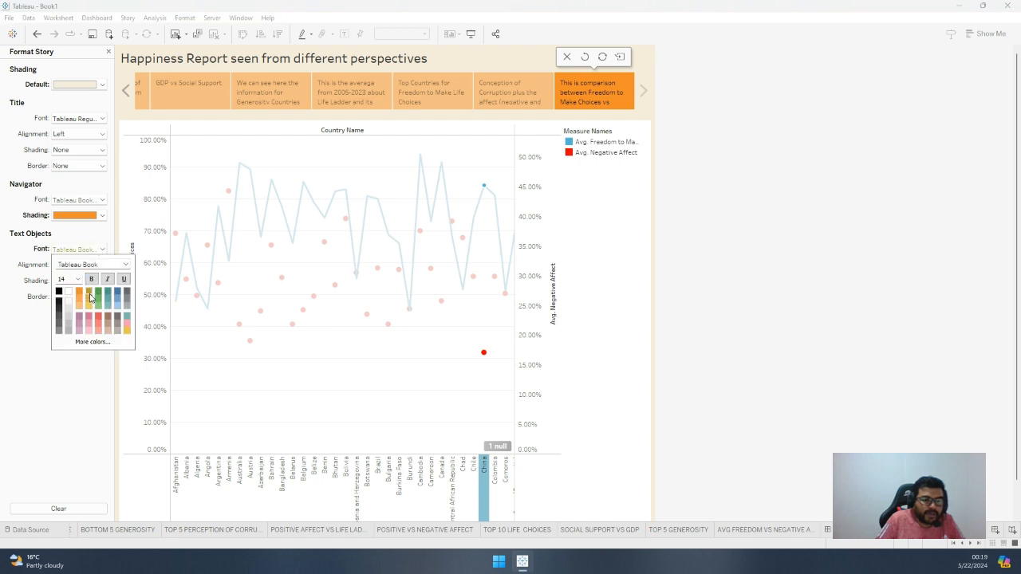
pyautogui.click(27, 453)
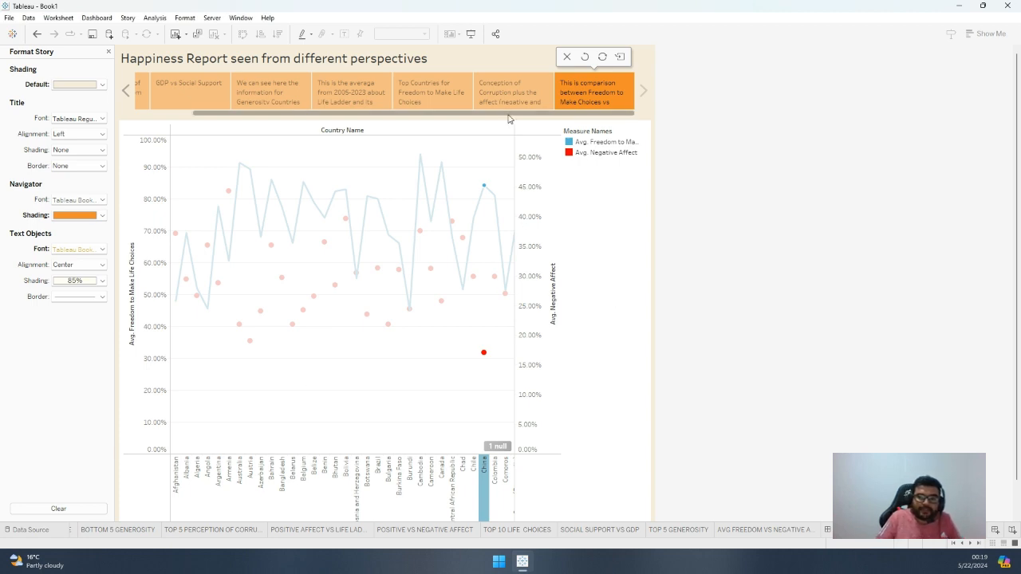
# Review the formatted story points, going back from the last one to the average GDP per country map
pyautogui.click(495, 94)
pyautogui.click(424, 94)
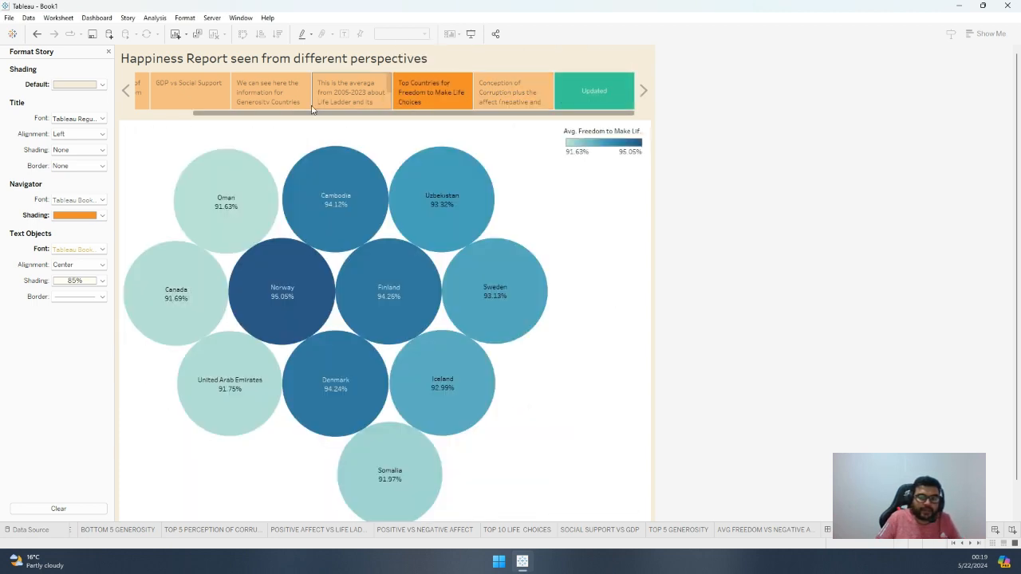
pyautogui.click(159, 94)
pyautogui.click(140, 93)
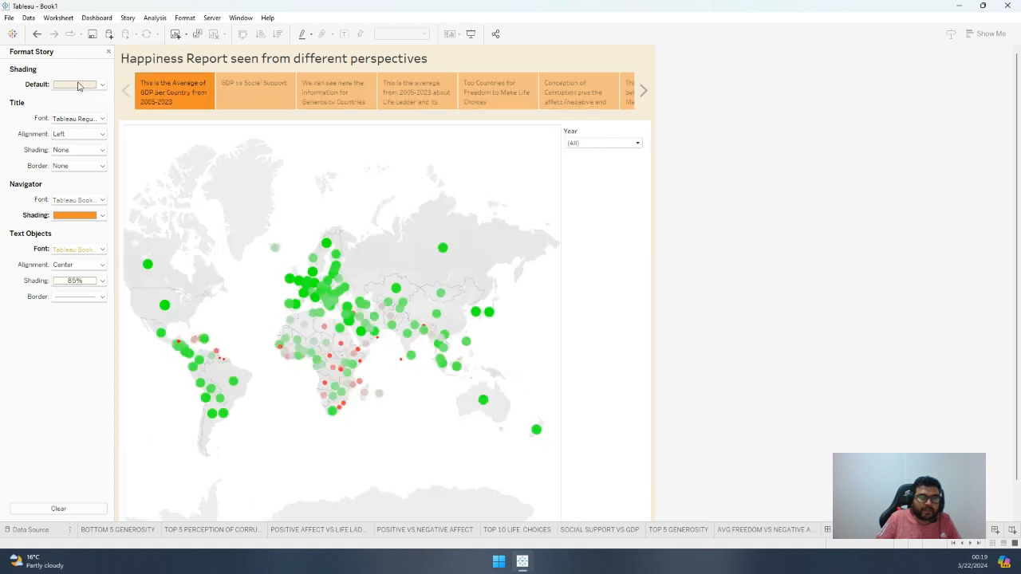